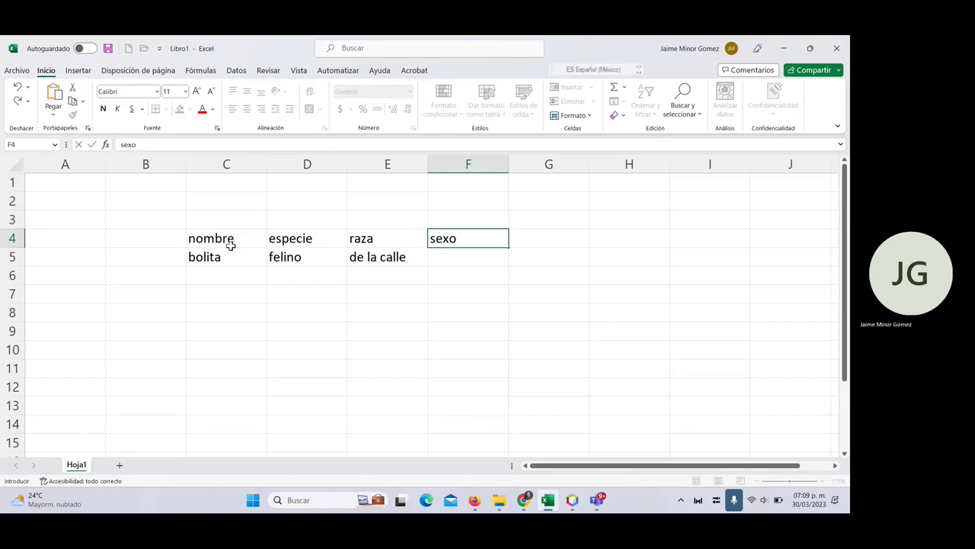
# - Confirm the sexo heading and enter masculino below it in F5
pyautogui.press('Return')
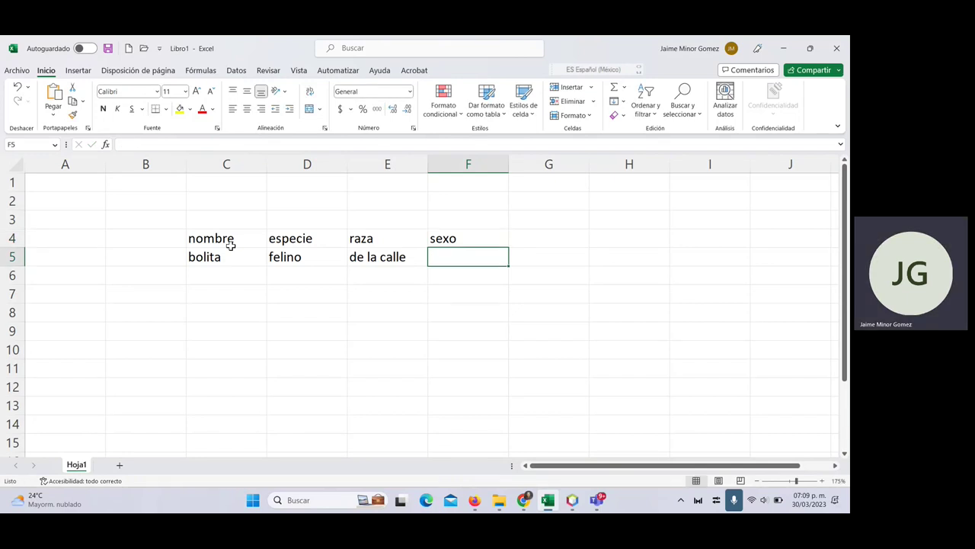
pyautogui.write('masculino')
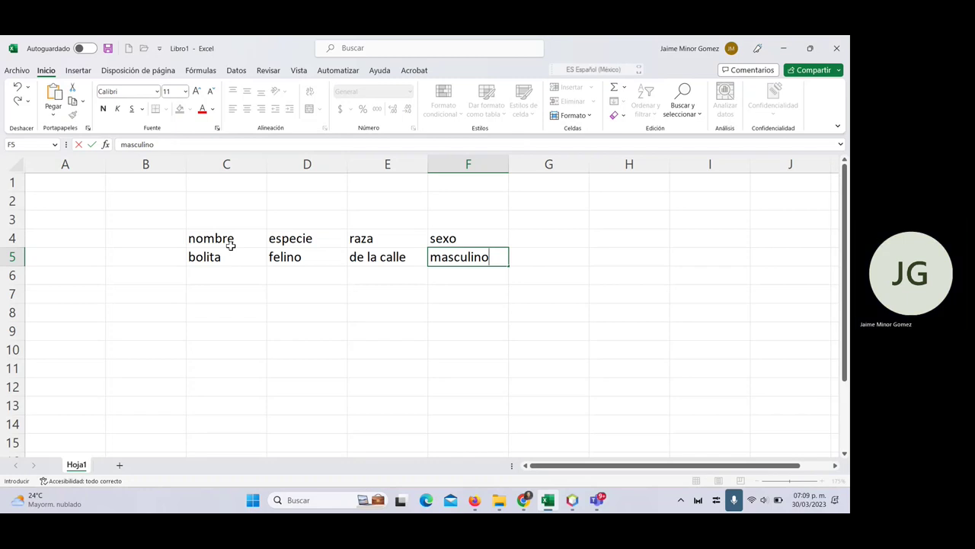
pyautogui.press('Tab')
pyautogui.press('Up')
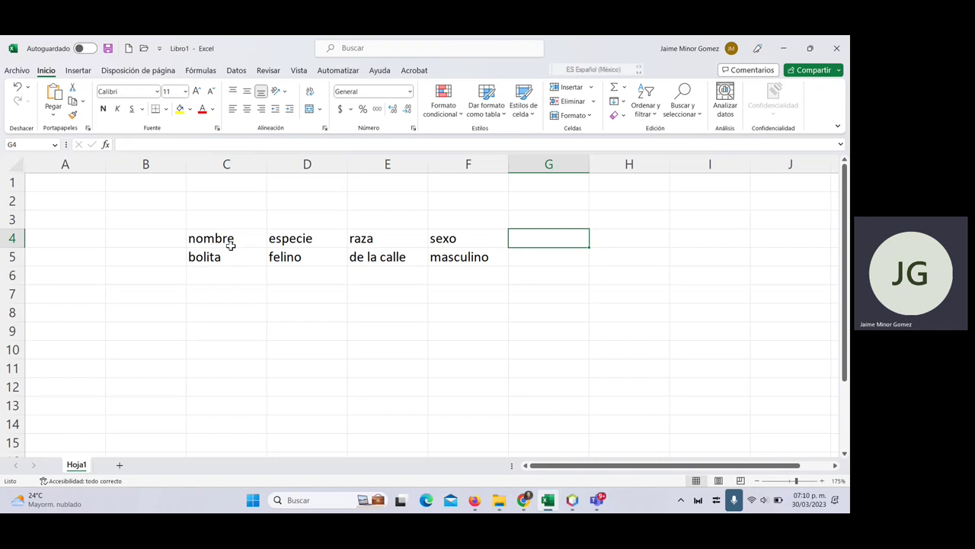
# - Add the edad heading in G4 with the value 1 año in G5
pyautogui.write('edad')
pyautogui.press('Return')
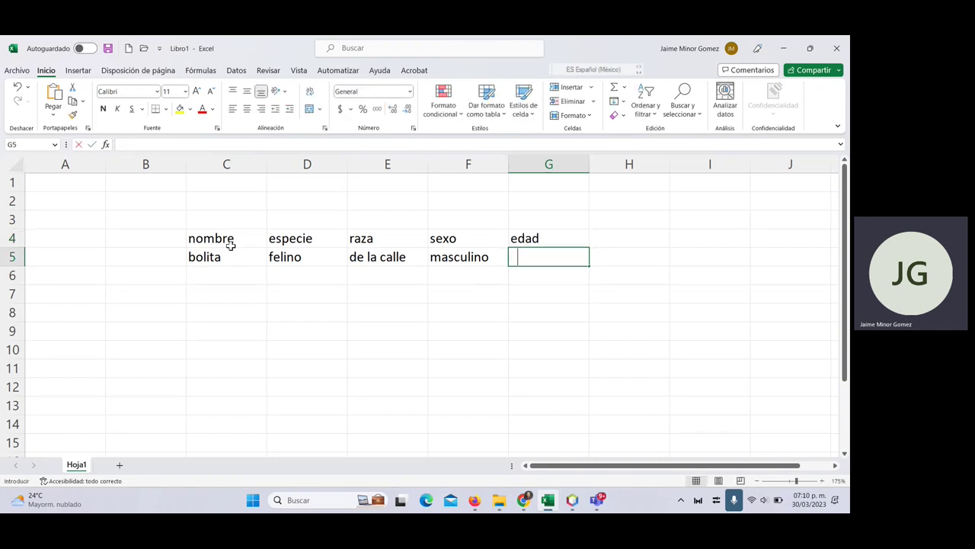
pyautogui.write('1')
pyautogui.write(' año')
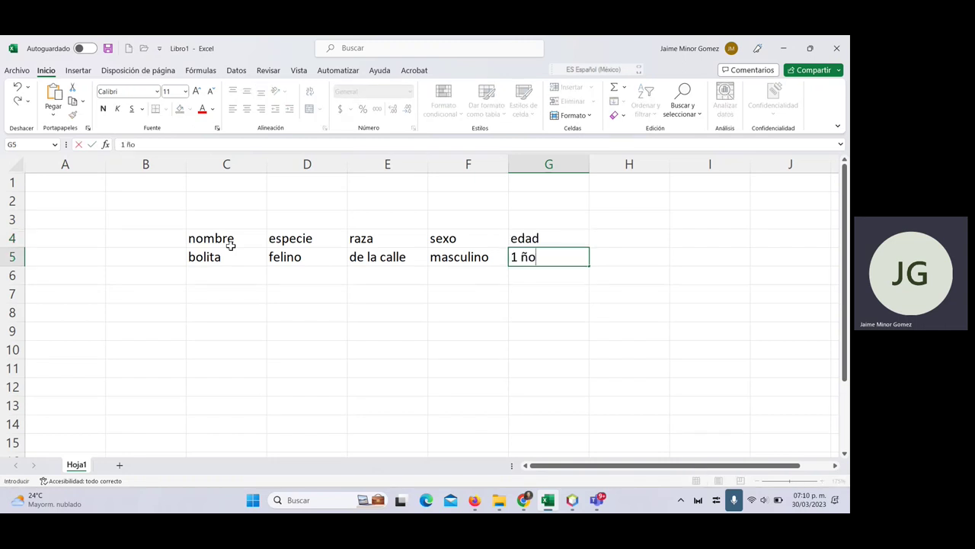
pyautogui.press('BackSpace')
pyautogui.press('BackSpace')
pyautogui.write('ño')
pyautogui.press('Tab')
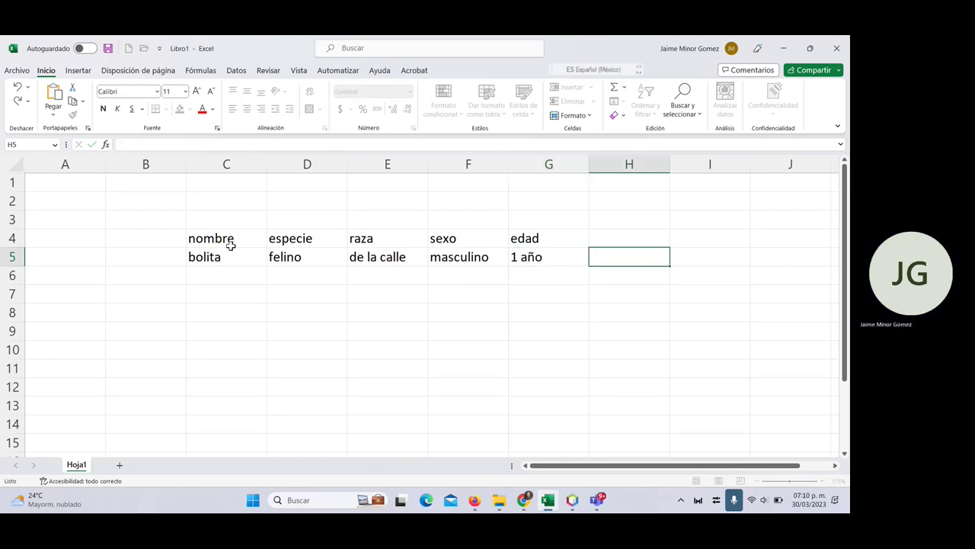
pyautogui.press('Up')
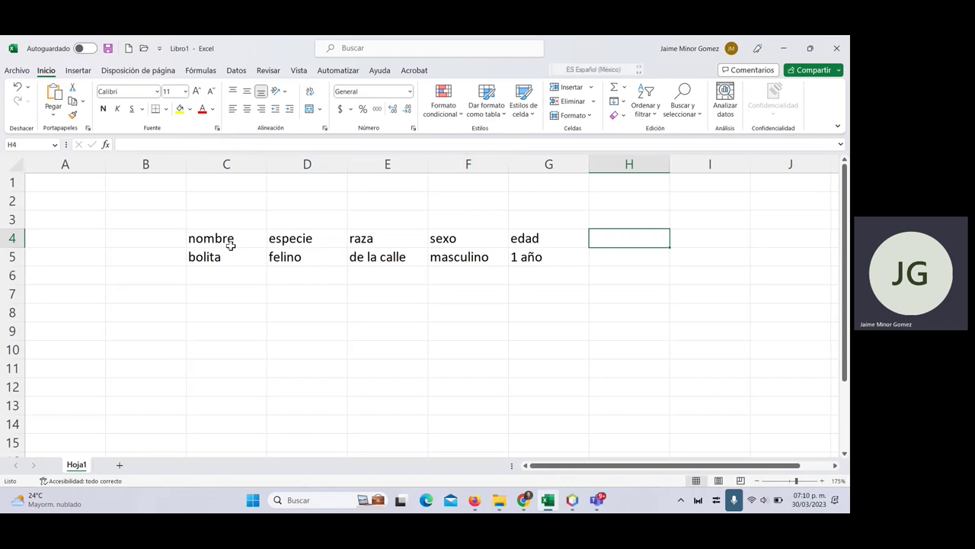
# - Add a talla heading in H4 with the value 1.2 below it
pyautogui.write('talla')
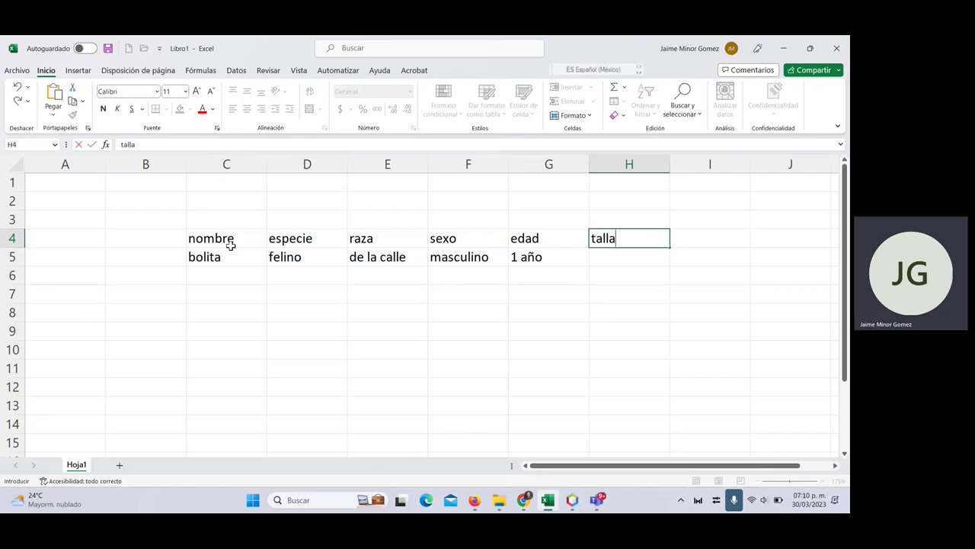
pyautogui.press('Return')
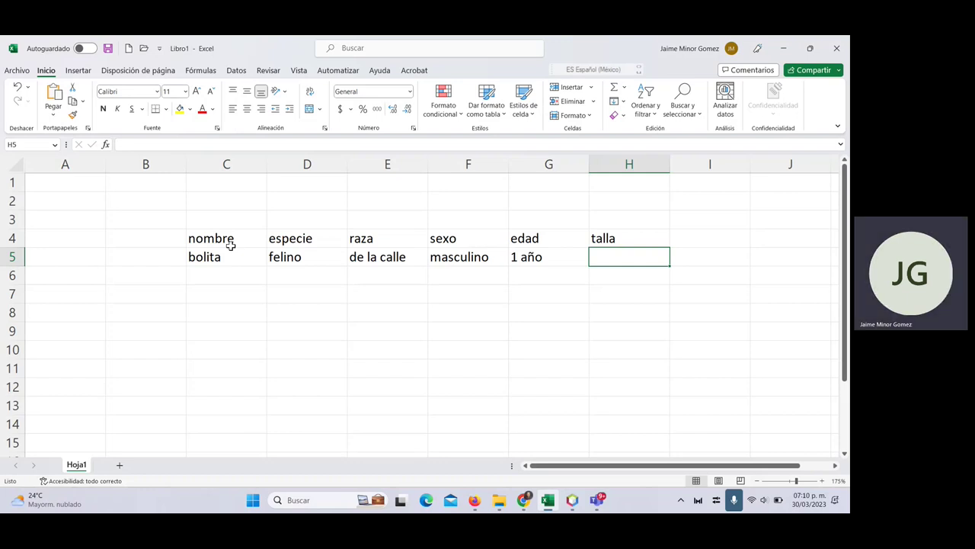
pyautogui.write('1.2')
pyautogui.press('Tab')
pyautogui.press('Up')
# - Add a temp heading in I4 with the temperature 38 °C below it
pyautogui.write('temp')
pyautogui.press('Return')
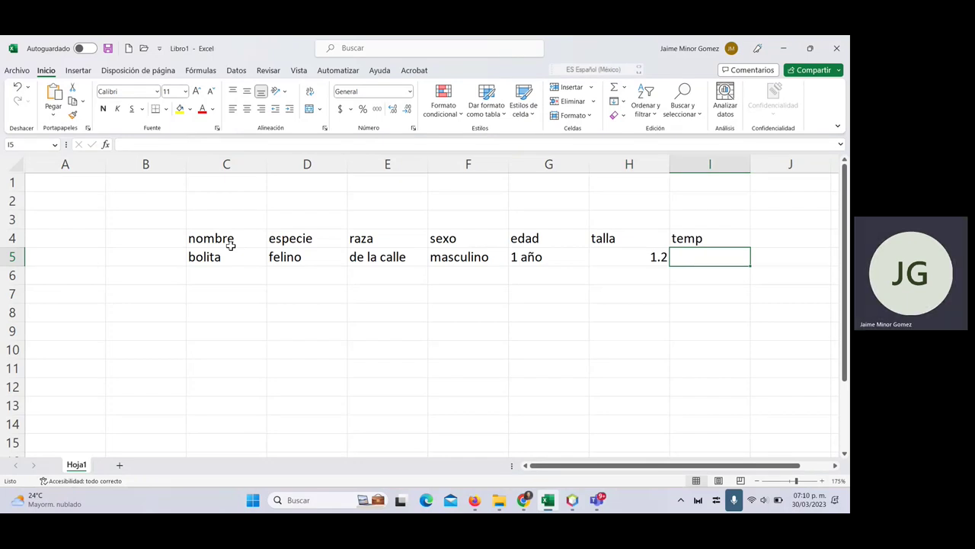
pyautogui.write('40')
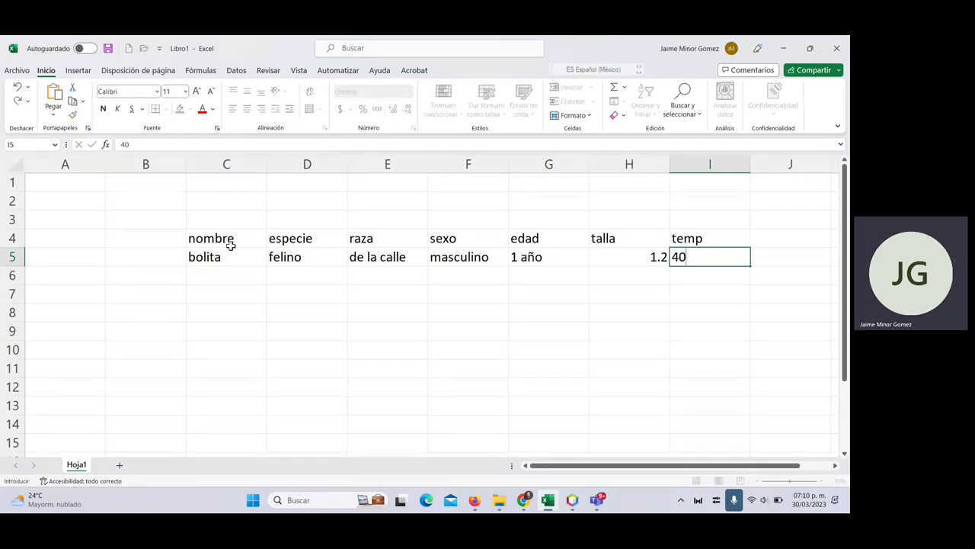
pyautogui.press('BackSpace')
pyautogui.press('BackSpace')
pyautogui.write('38 °')
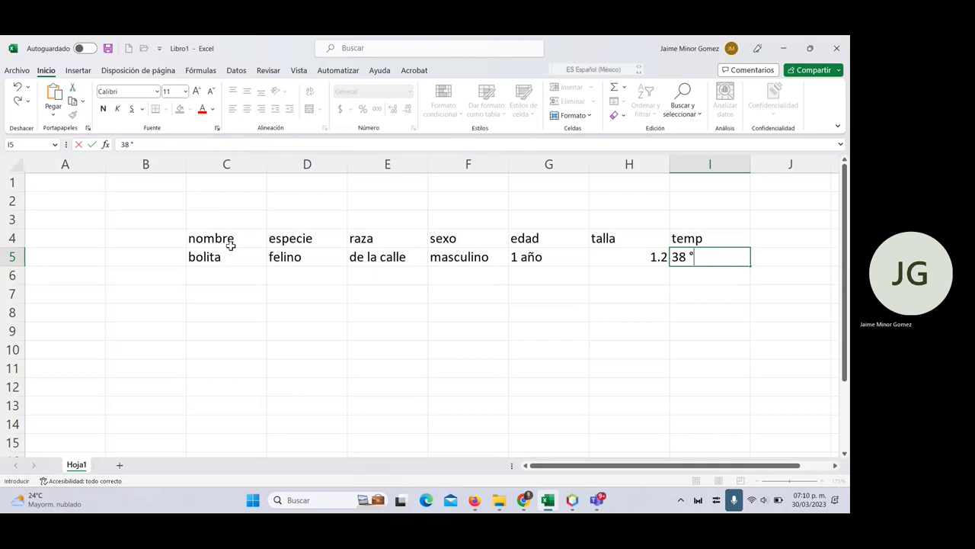
pyautogui.write('C')
pyautogui.press('Tab')
pyautogui.press('Up')
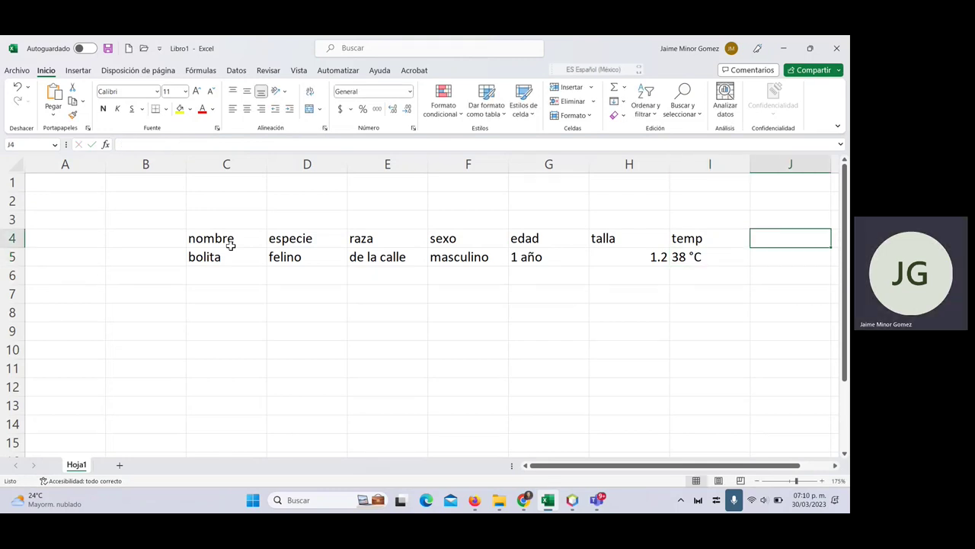
# - Add a pelaje heading in J4 with the value bonito below it
pyautogui.write('pelaje')
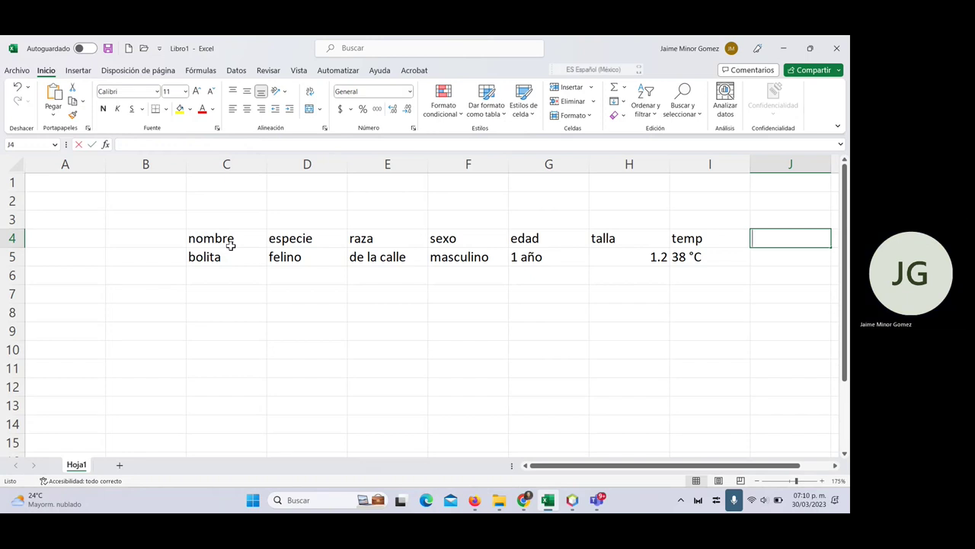
pyautogui.press('Return')
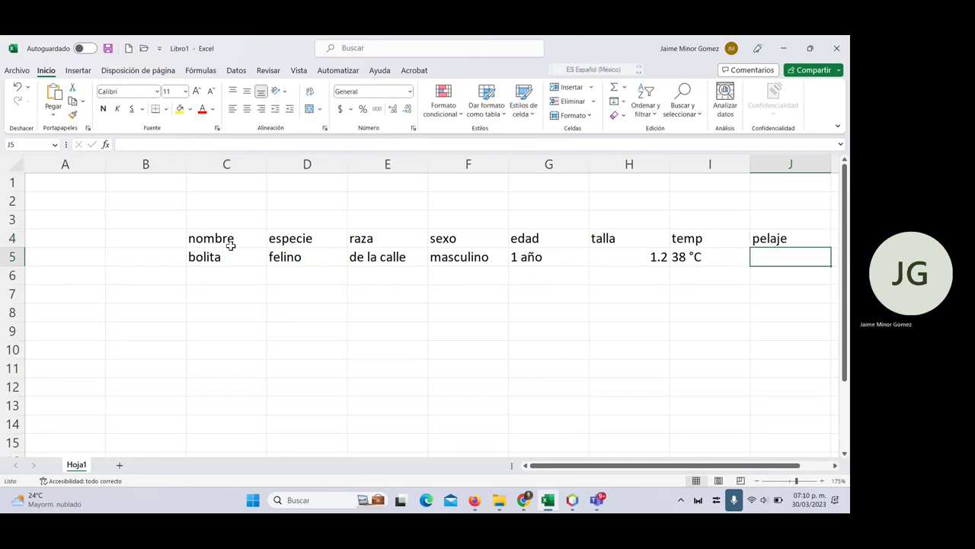
pyautogui.write('bonito')
pyautogui.press('Tab')
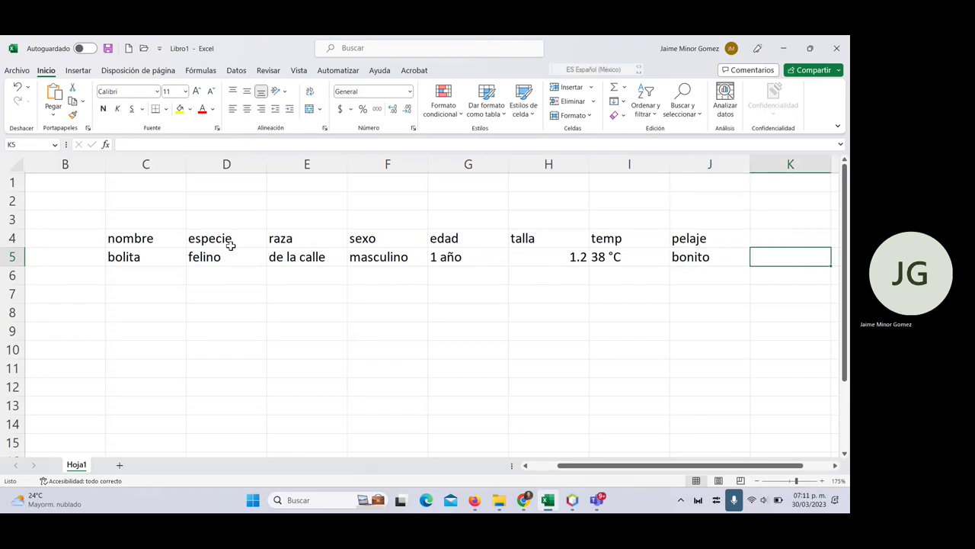
pyautogui.press('Up')
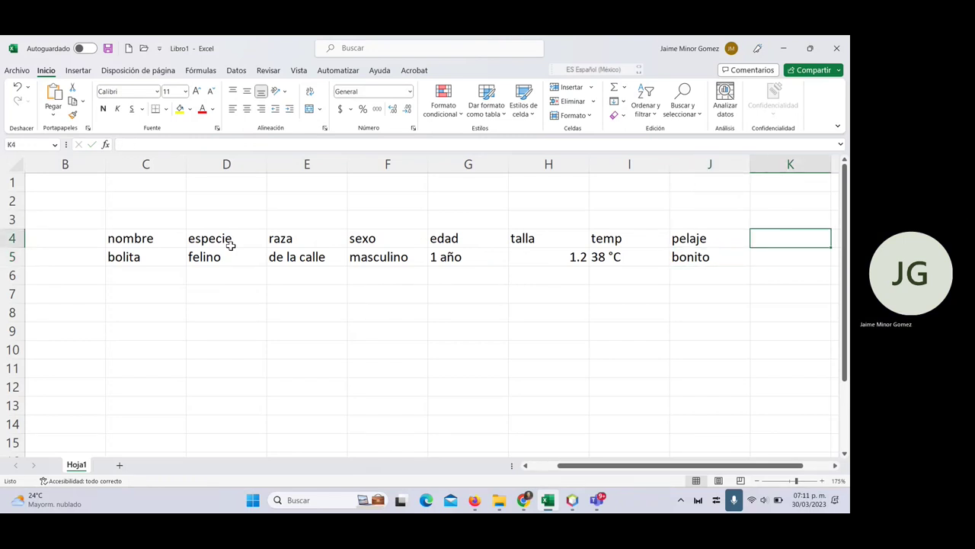
# - Add a señas particulares heading in K4 with dice miau below it
pyautogui.write('señas a')
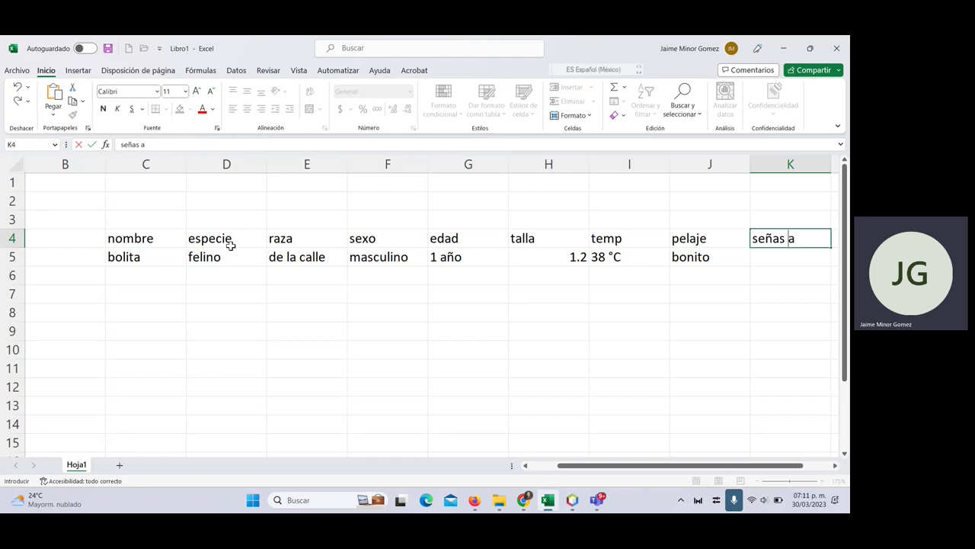
pyautogui.press('BackSpace')
pyautogui.write('particula')
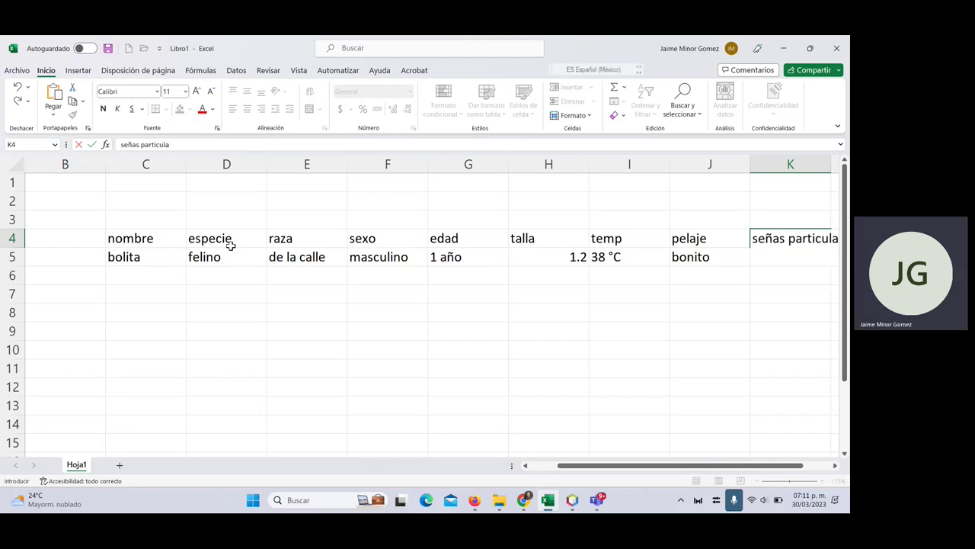
pyautogui.press('Return')
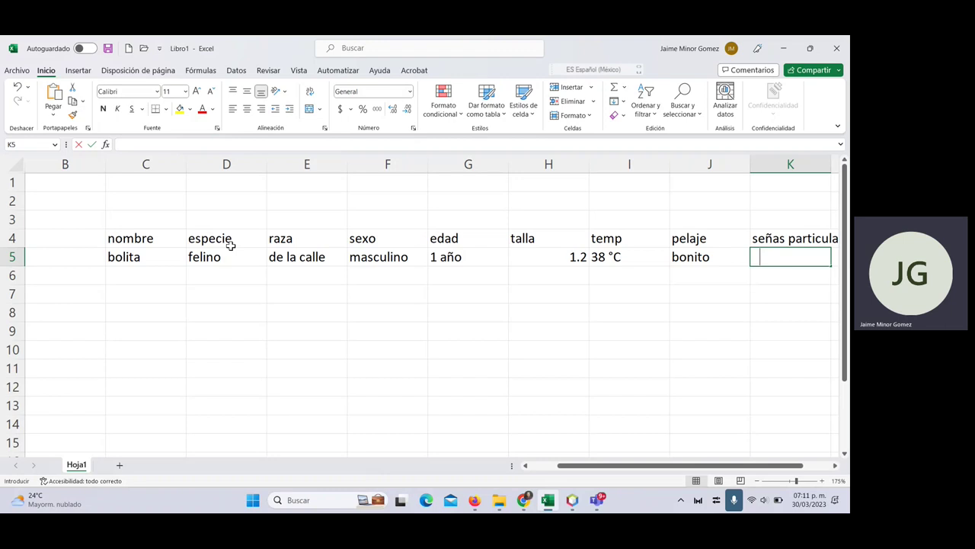
pyautogui.write('dice miau')
pyautogui.press('Tab')
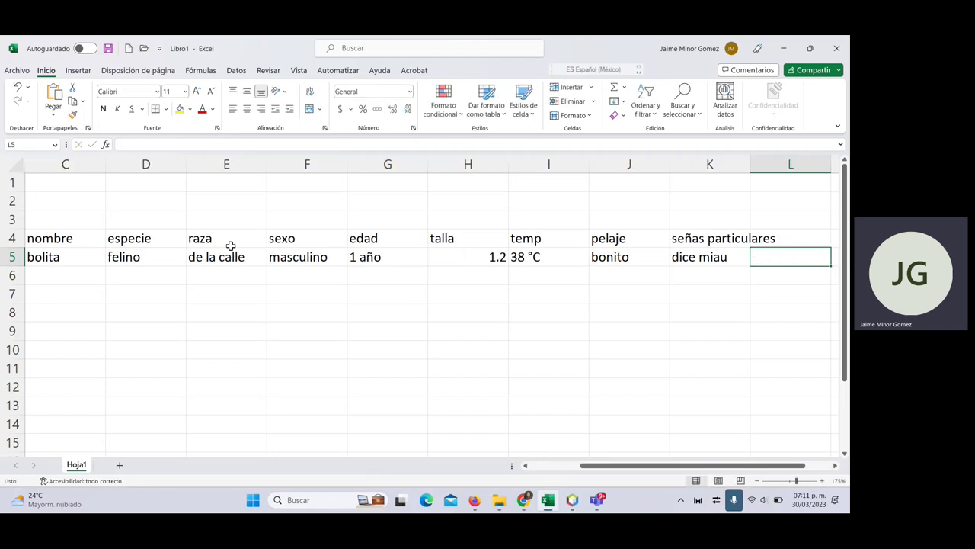
pyautogui.press('Up')
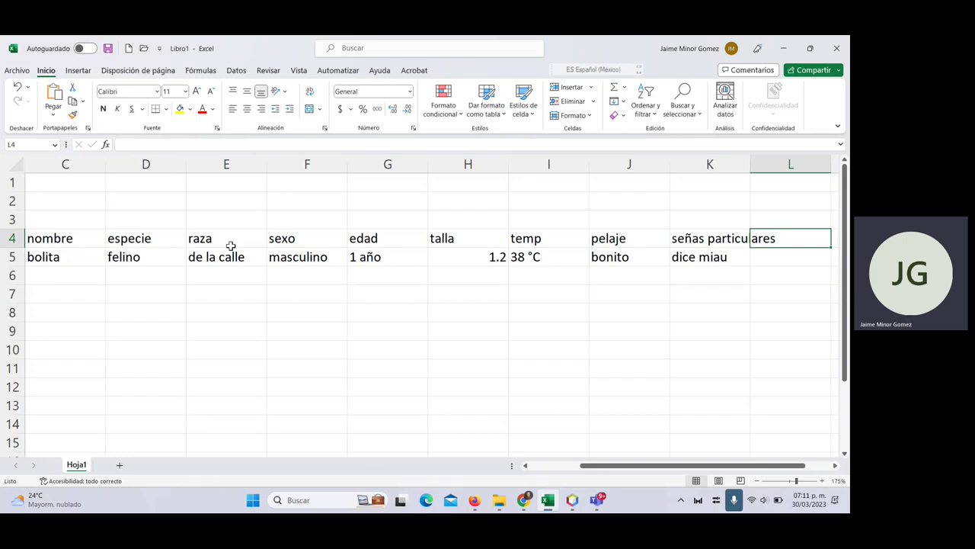
# - Add a nombre del dueño heading and enter the owner's full name in L5
pyautogui.write('nombre')
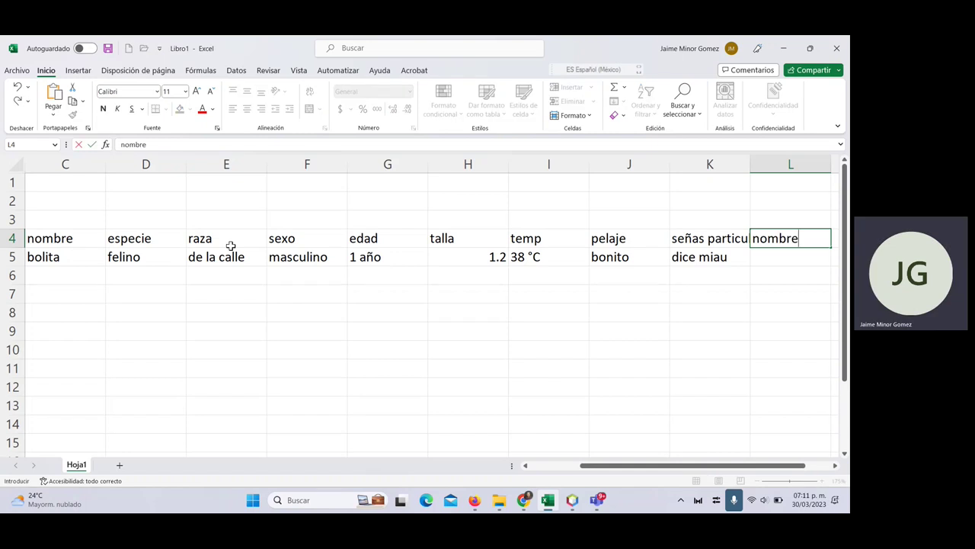
pyautogui.write(' del dueño')
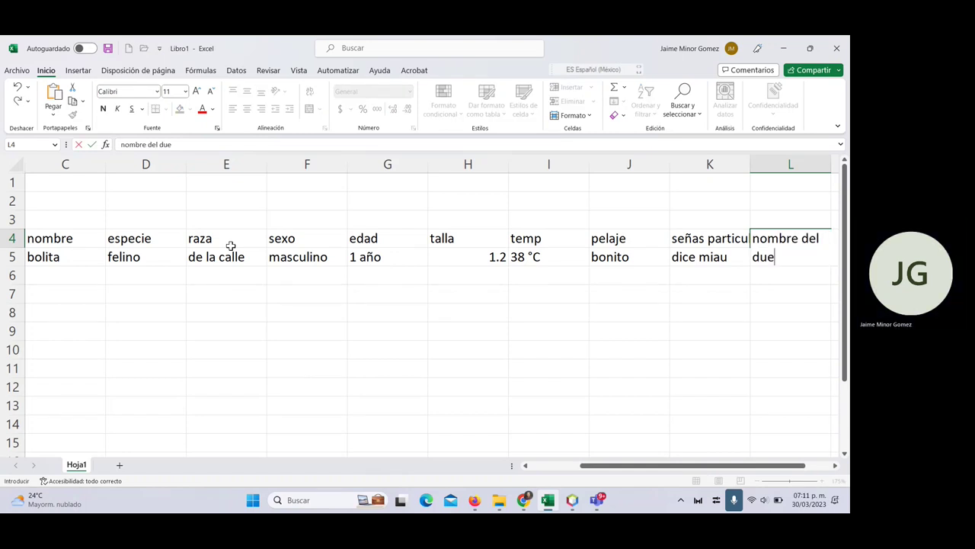
pyautogui.press('Tab')
pyautogui.press('Left')
pyautogui.press('Left')
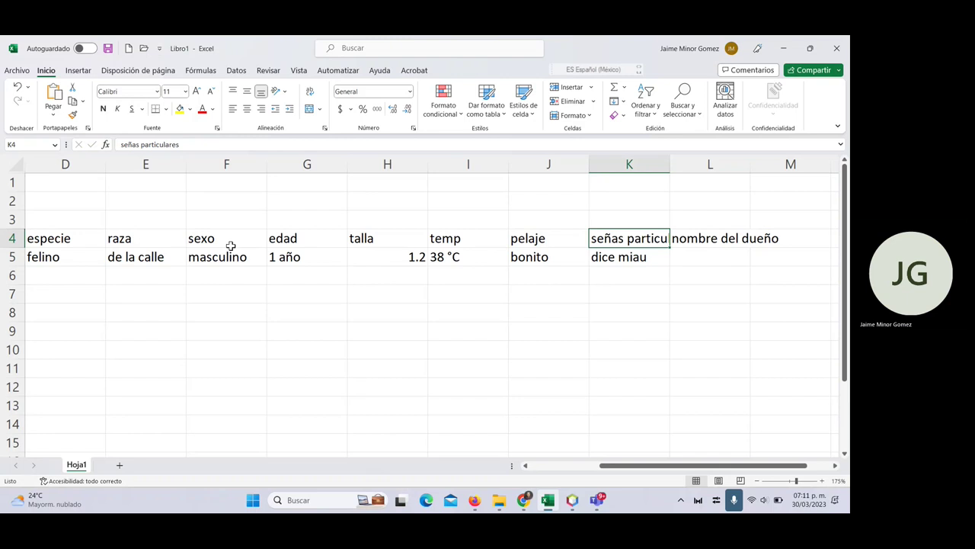
pyautogui.press('Down')
pyautogui.press('Right')
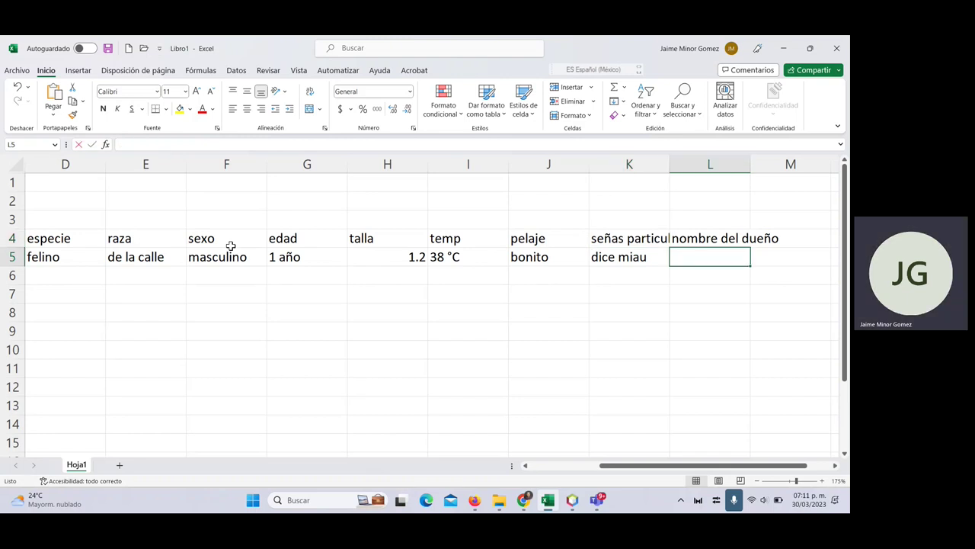
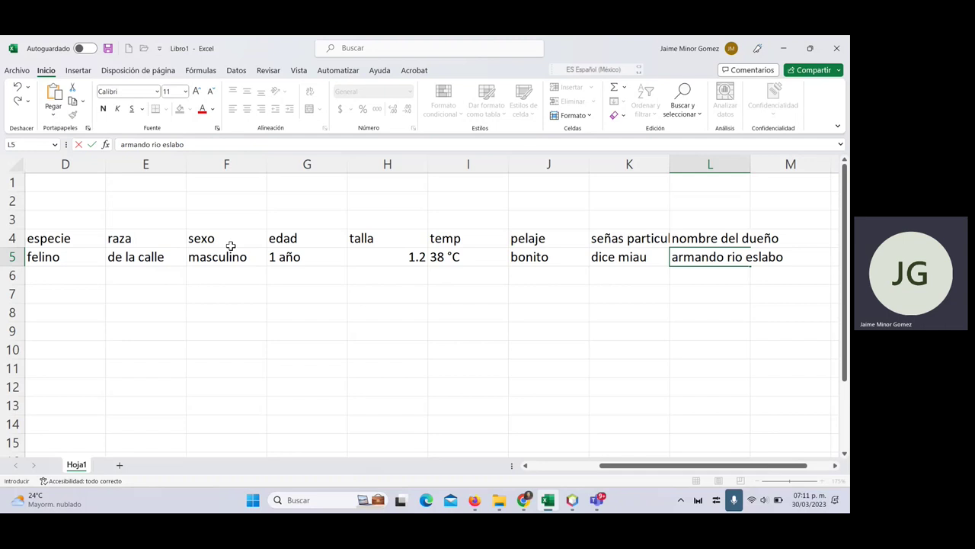
pyautogui.press('Tab')
pyautogui.press('Up')
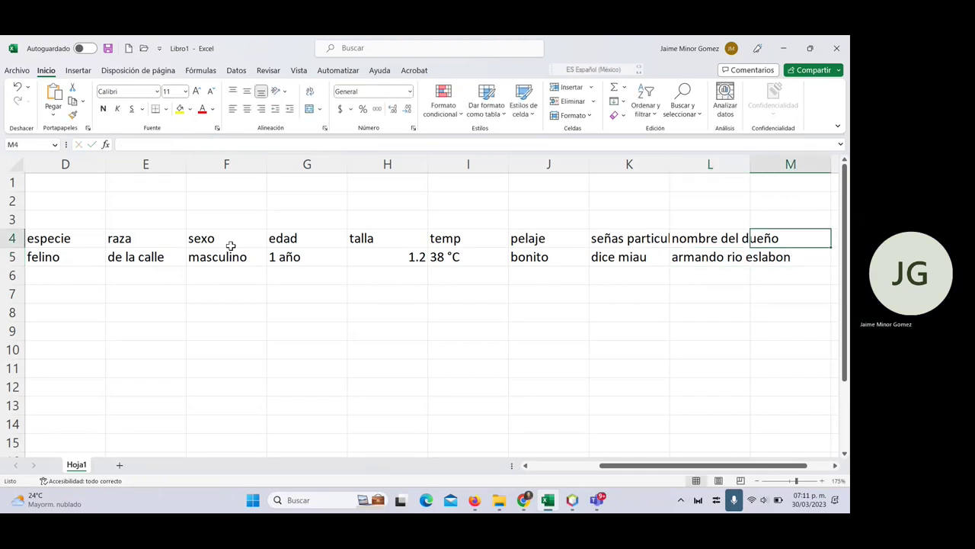
# - Add a dir heading in M4 with the owner's address in M5
pyautogui.write('dire')
pyautogui.press('BackSpace')
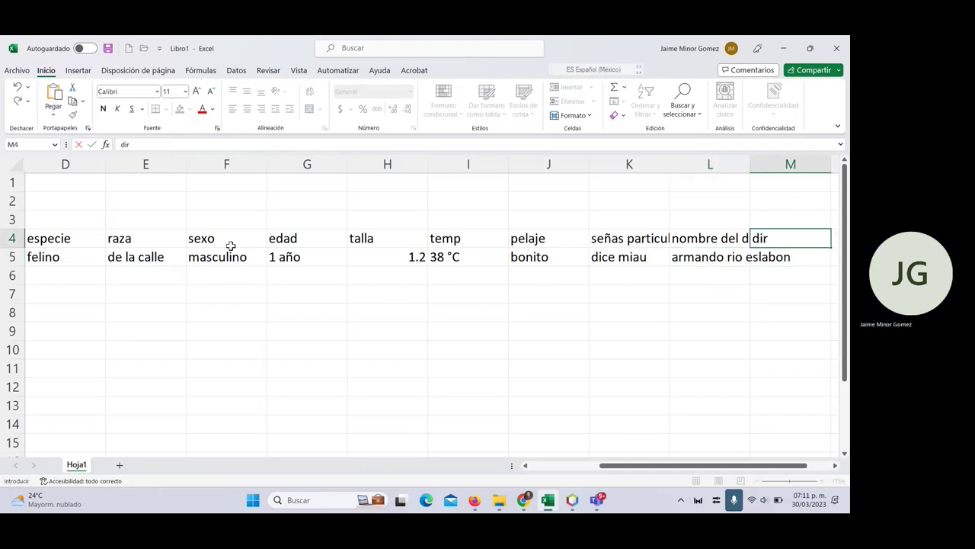
pyautogui.press('Return')
pyautogui.write('vive por ')
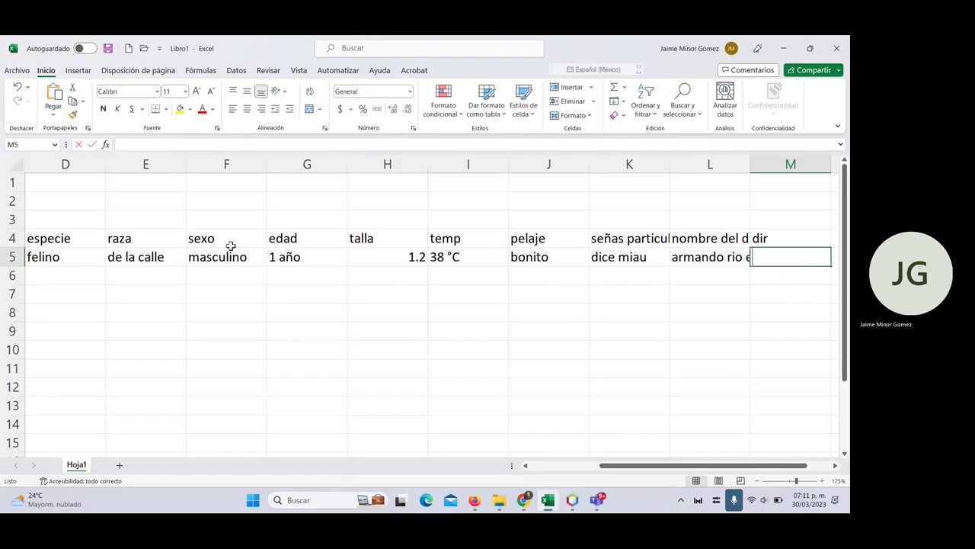
pyautogui.write('ahí')
pyautogui.press('Tab')
pyautogui.press('Up')
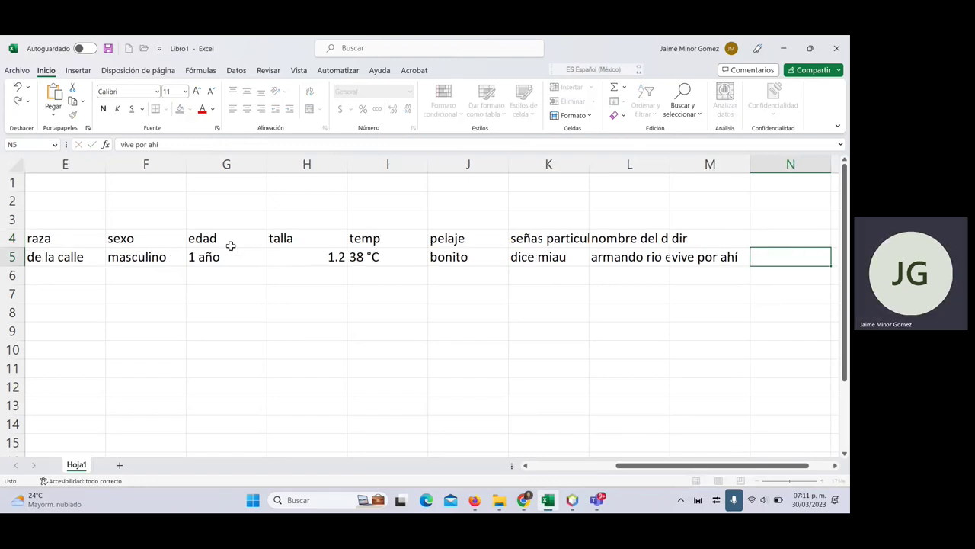
# - Add a correo heading in N4 with the owner's e-mail address in N5
pyautogui.write('correo')
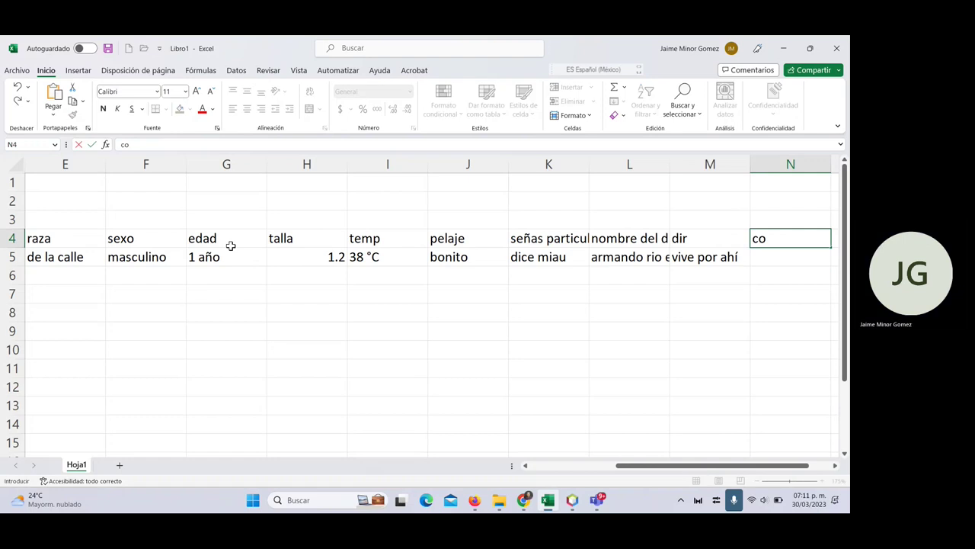
pyautogui.press('Return')
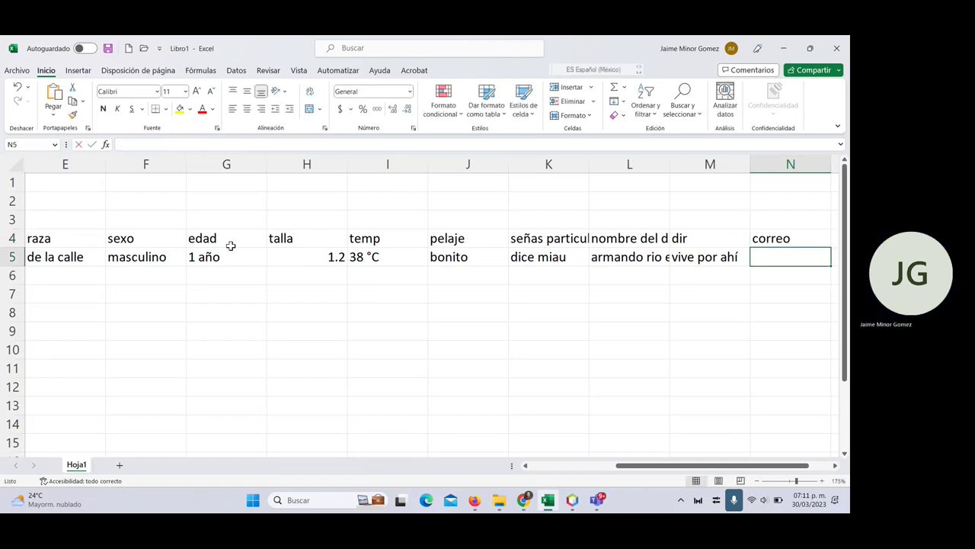
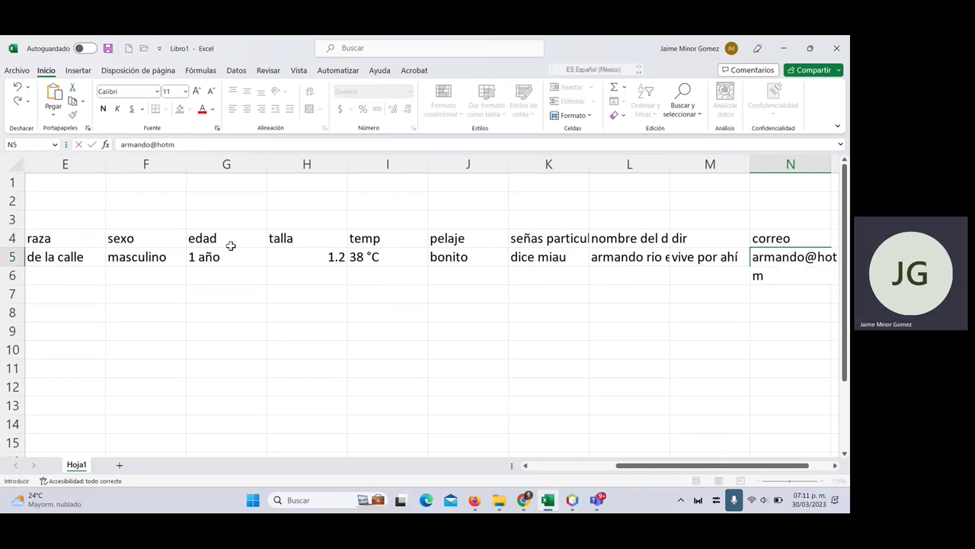
pyautogui.press('Tab')
pyautogui.press('Up')
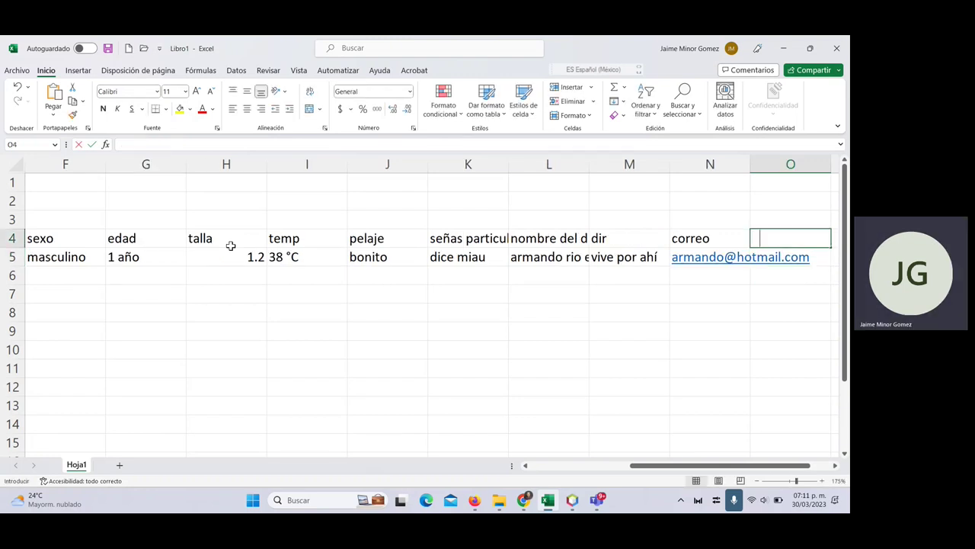
# - Add a password heading in O4 and enter the owner's password in O5
pyautogui.write('password')
pyautogui.press('Return')
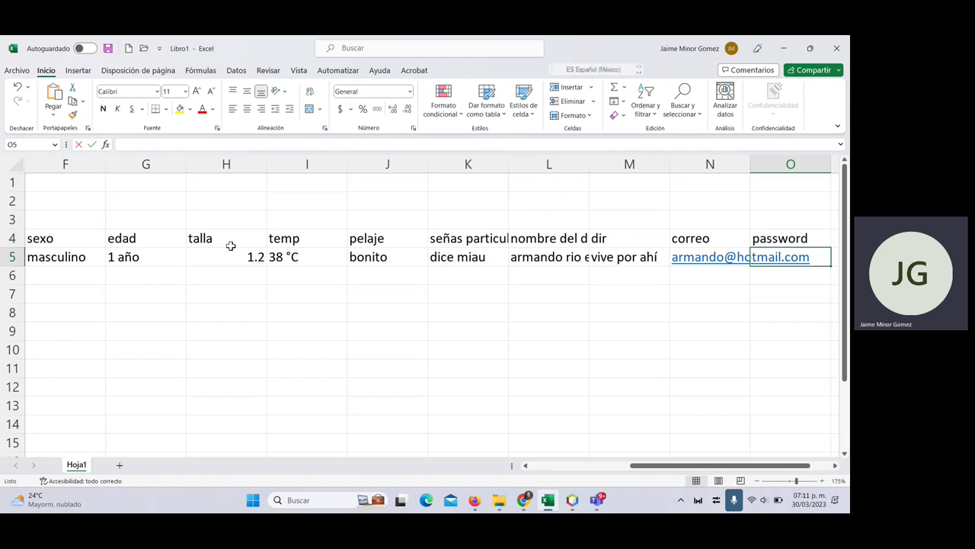
pyautogui.write('12345')
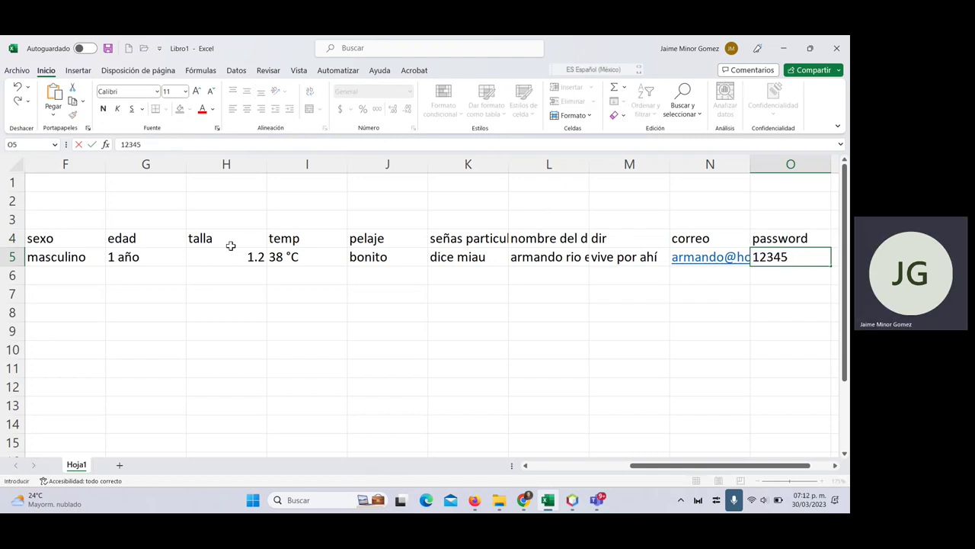
pyautogui.press('Tab')
pyautogui.press('Up')
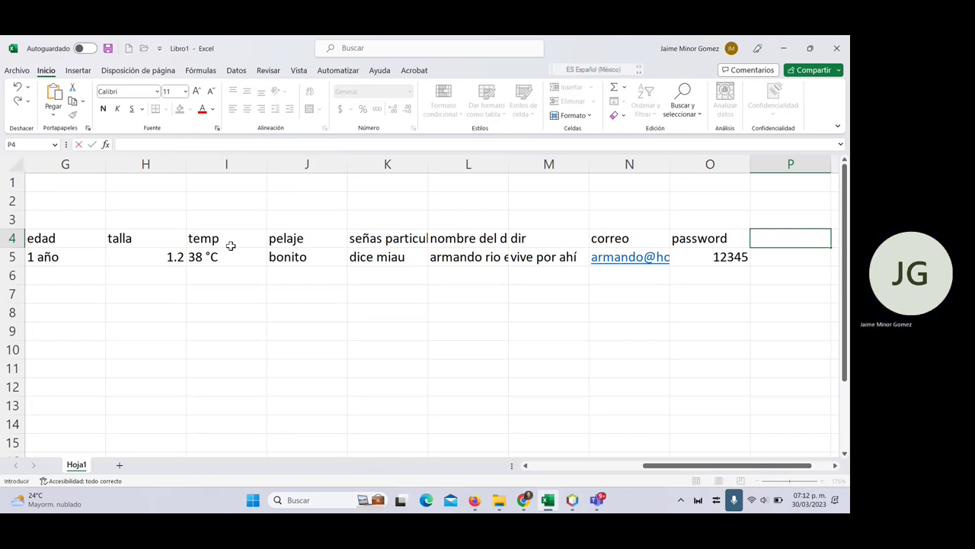
# - Add an id_cita heading in P4 with the value 1 in P5
pyautogui.write('id')
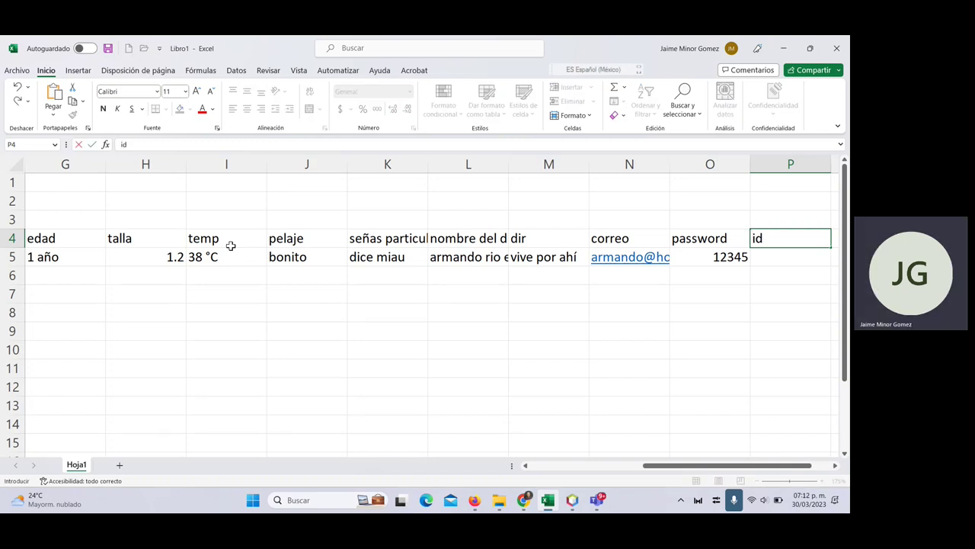
pyautogui.write('_cita')
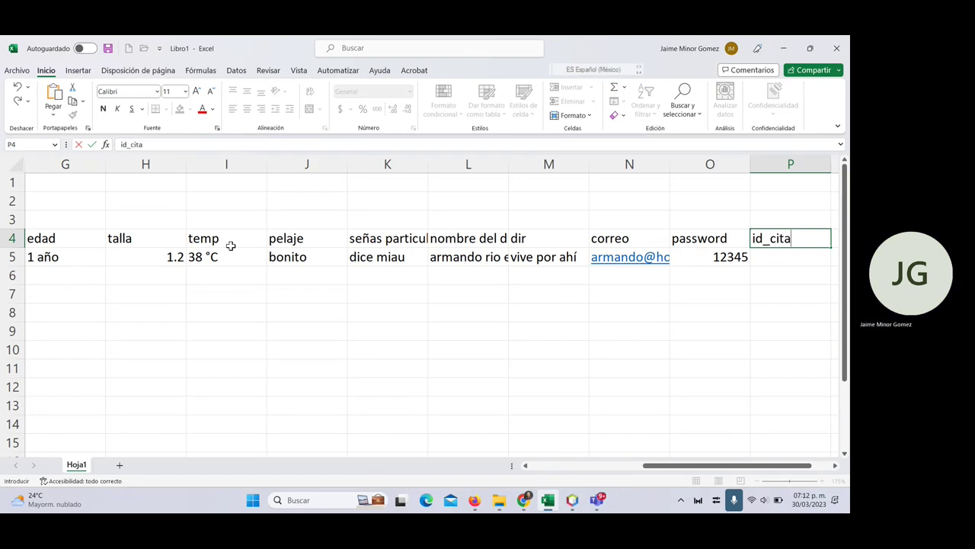
pyautogui.press('Return')
pyautogui.write('1')
pyautogui.press('Tab')
pyautogui.press('Up')
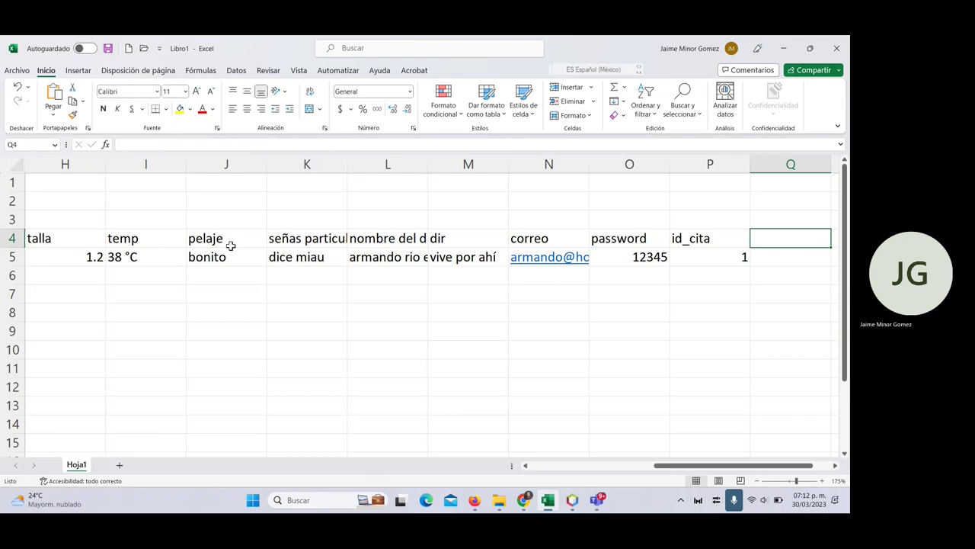
# - Add a tipo de cita heading in Q4 with the value normal in Q5
pyautogui.write('t')
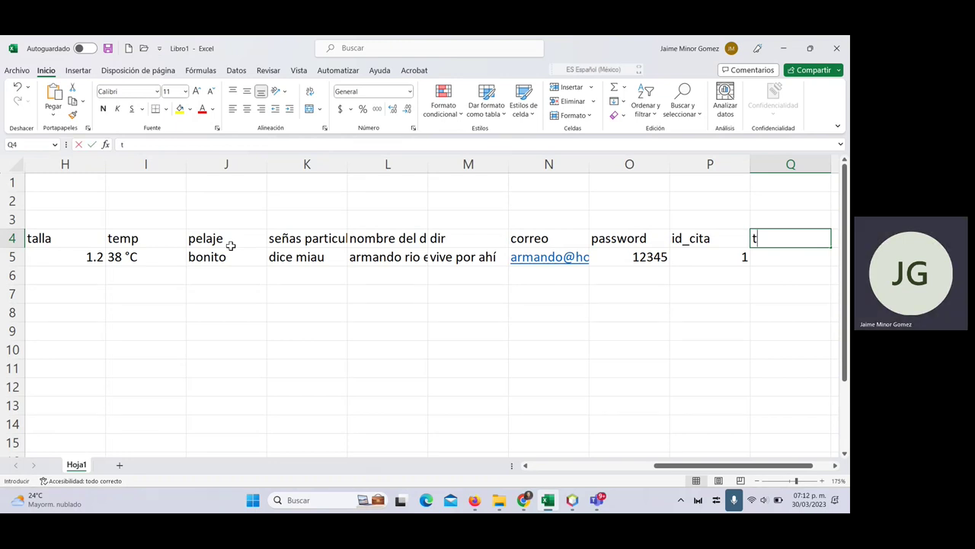
pyautogui.write('ipo de cita')
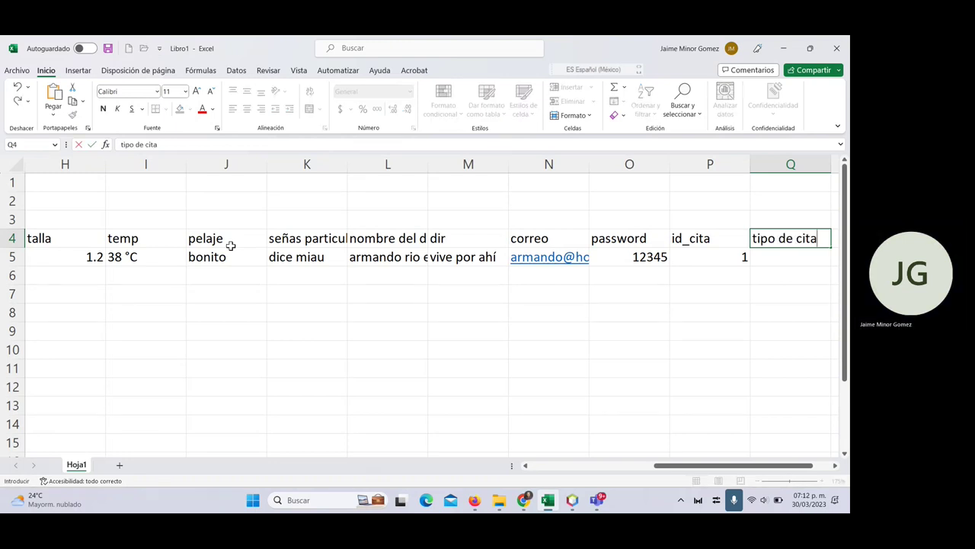
pyautogui.press('Return')
pyautogui.write('normal')
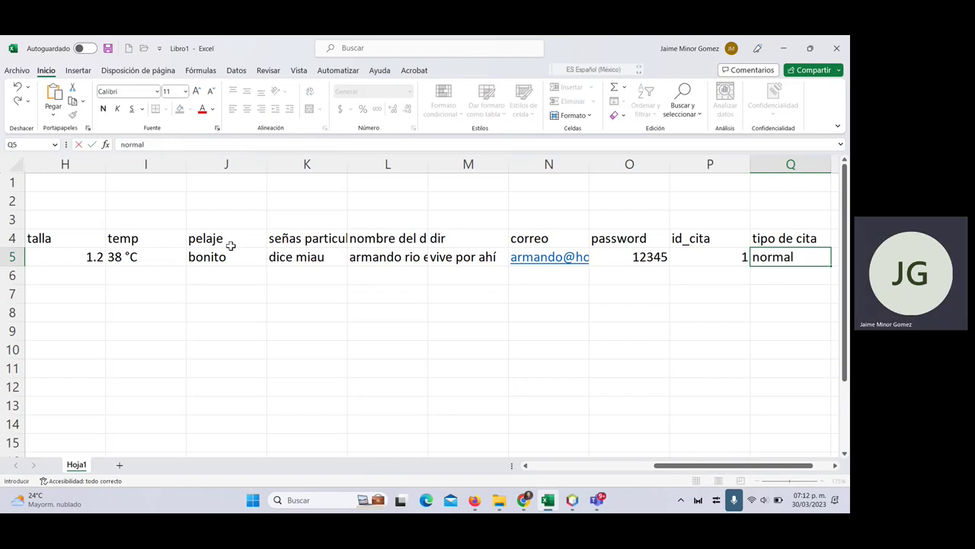
pyautogui.press('Tab')
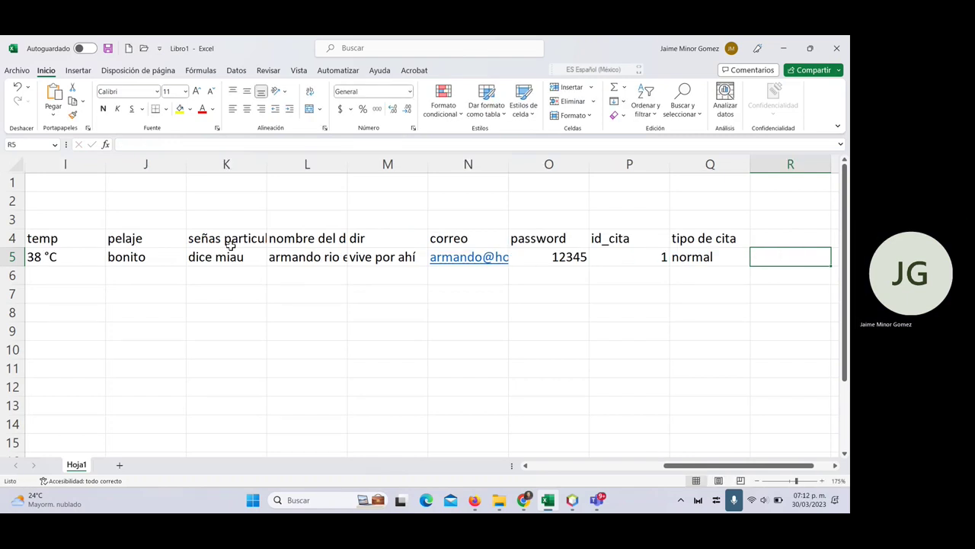
pyautogui.press('Up')
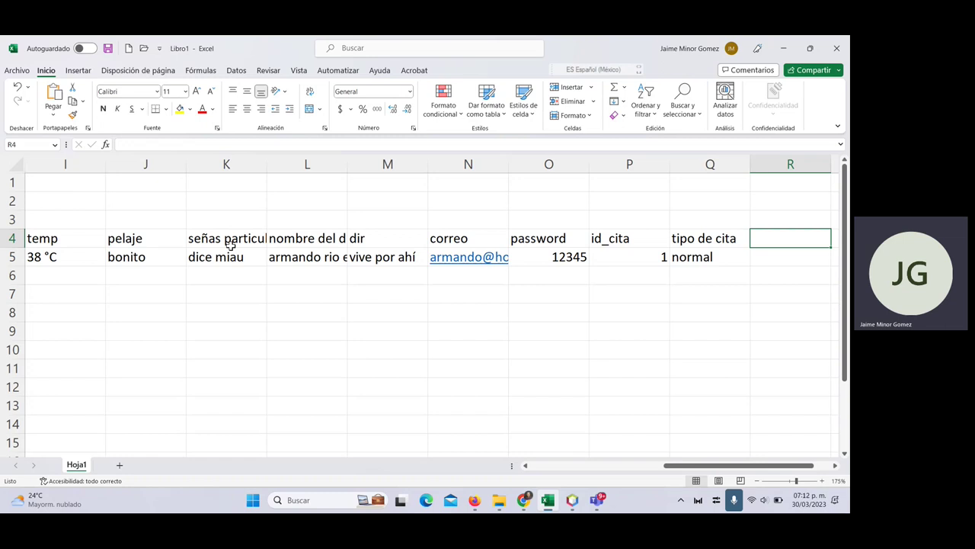
# - Add a notas heading in R4 with 'se abrio el exp clinico de bolita, presenta que es kawaiii'
pyautogui.write('notas')
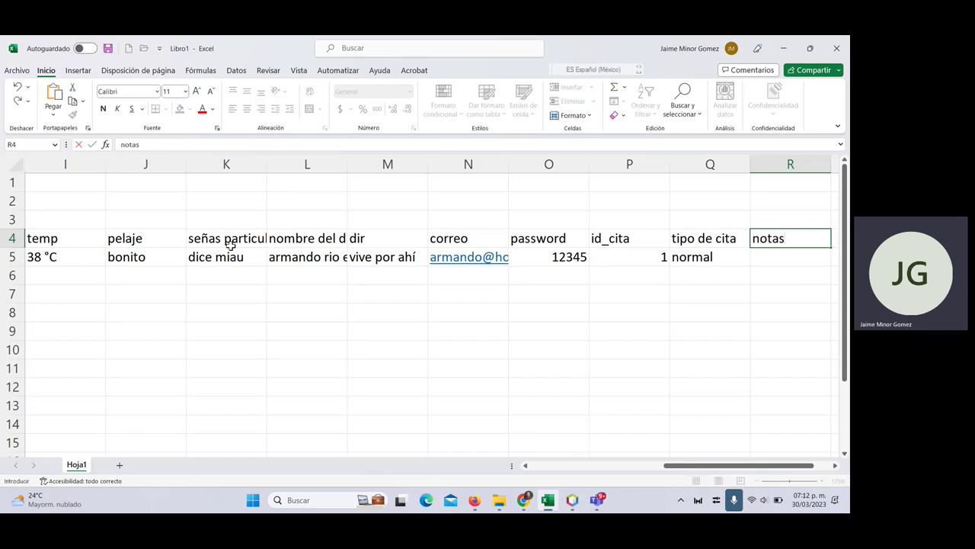
pyautogui.press('Return')
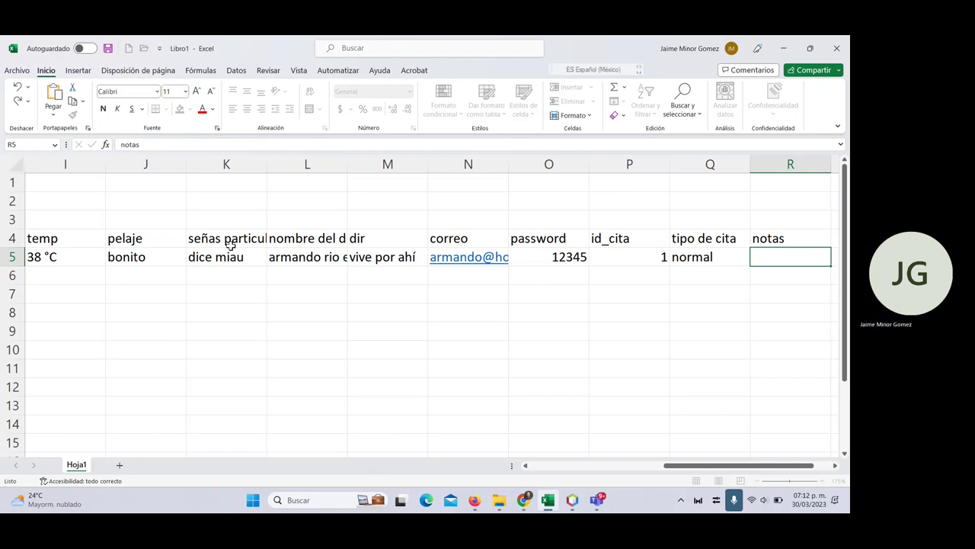
pyautogui.write('se abri')
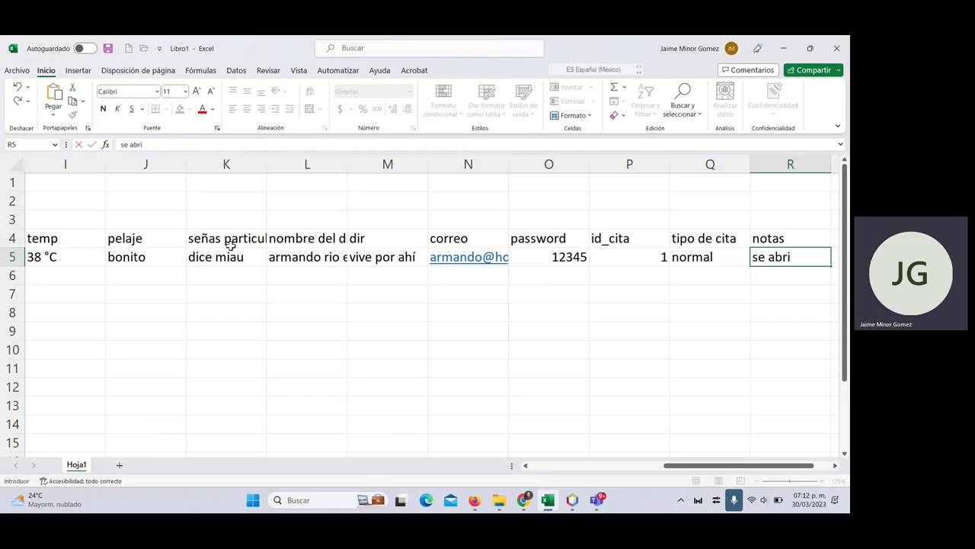
pyautogui.write('o el exp clinico')
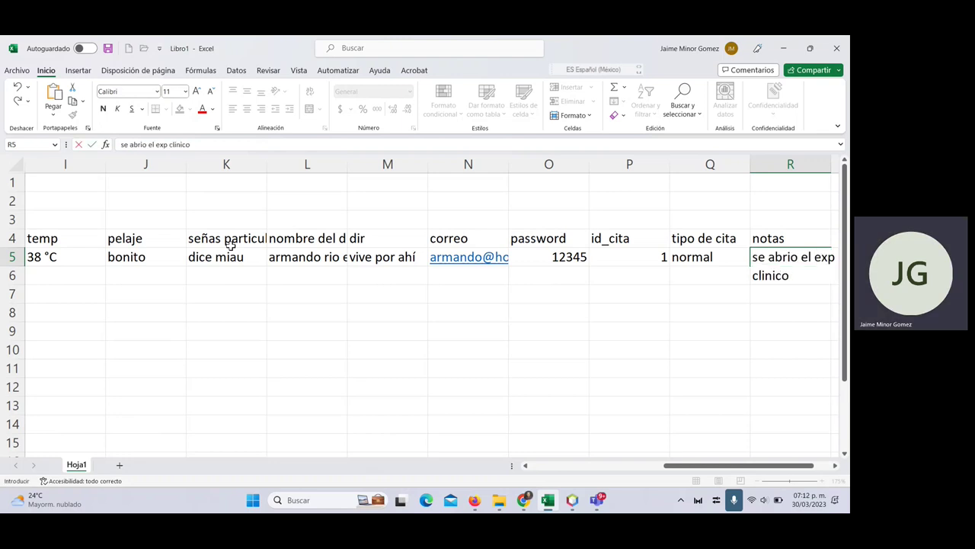
pyautogui.write(' de bolita, presenta que es kawaiii')
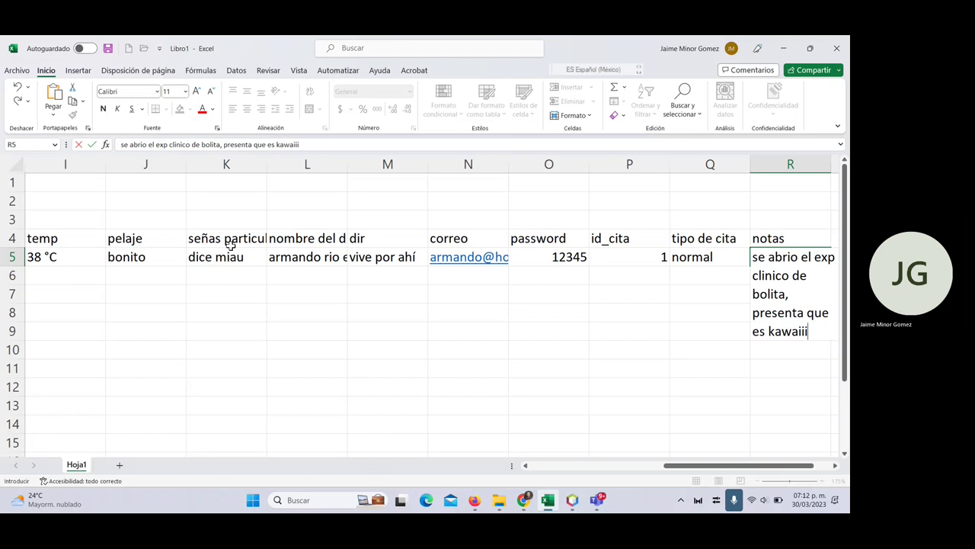
pyautogui.press('Tab')
pyautogui.press('Up')
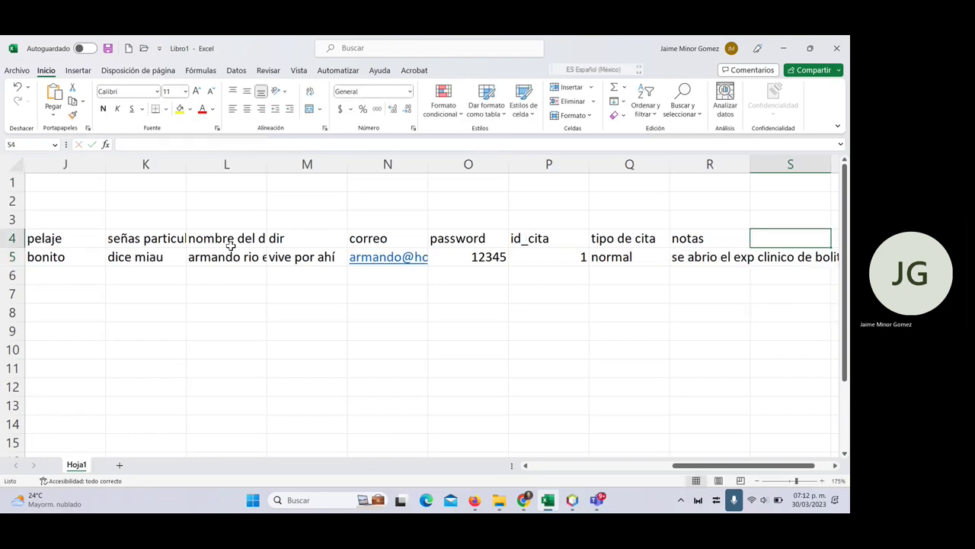
# - Add a diagnostico heading in S4 with 'limpiar pelito porque tiene pulg' below it
pyautogui.write('diagnostico')
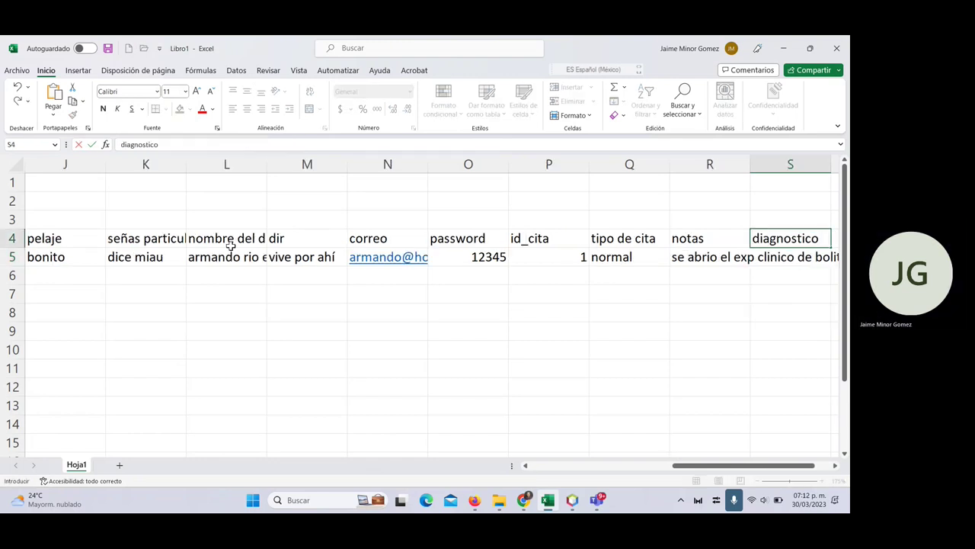
pyautogui.press('Return')
pyautogui.write('limp')
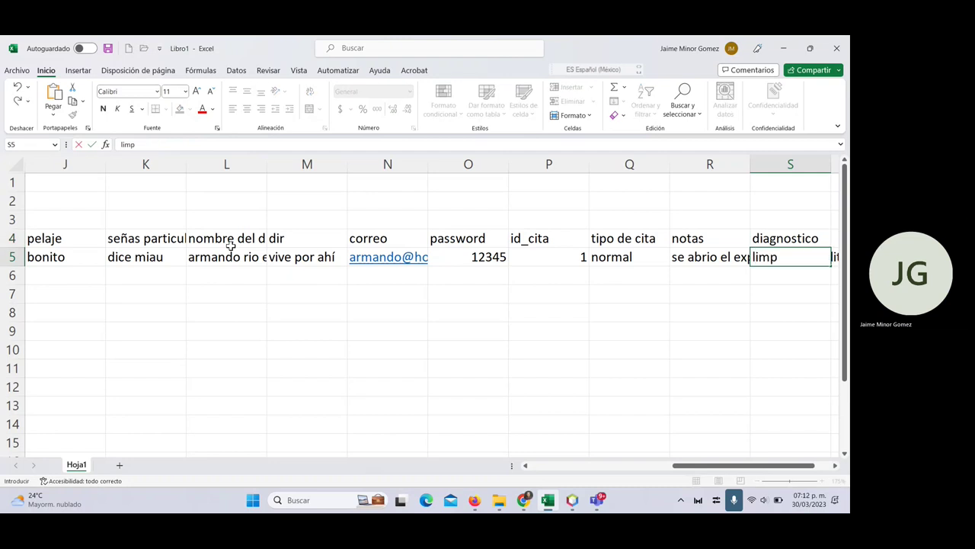
pyautogui.write('iar pelito')
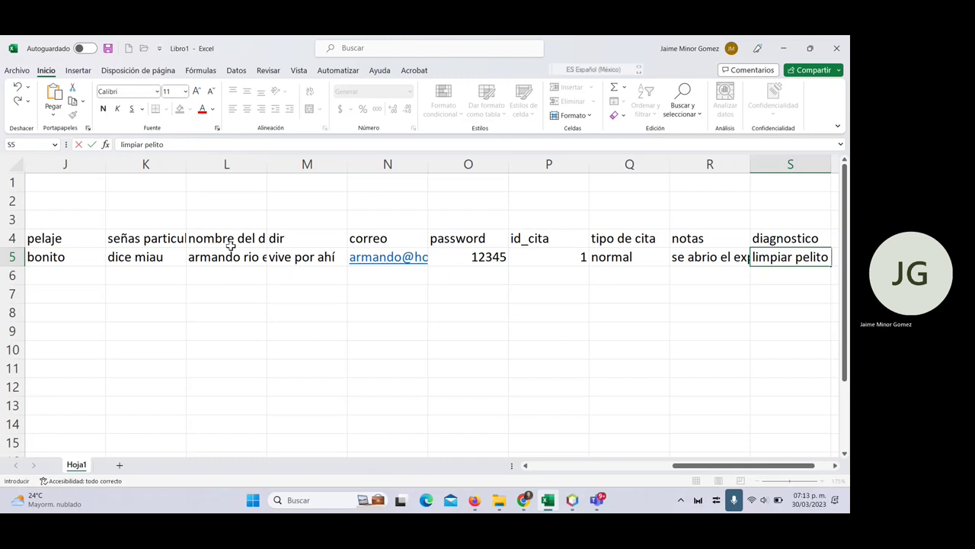
pyautogui.write(' porq')
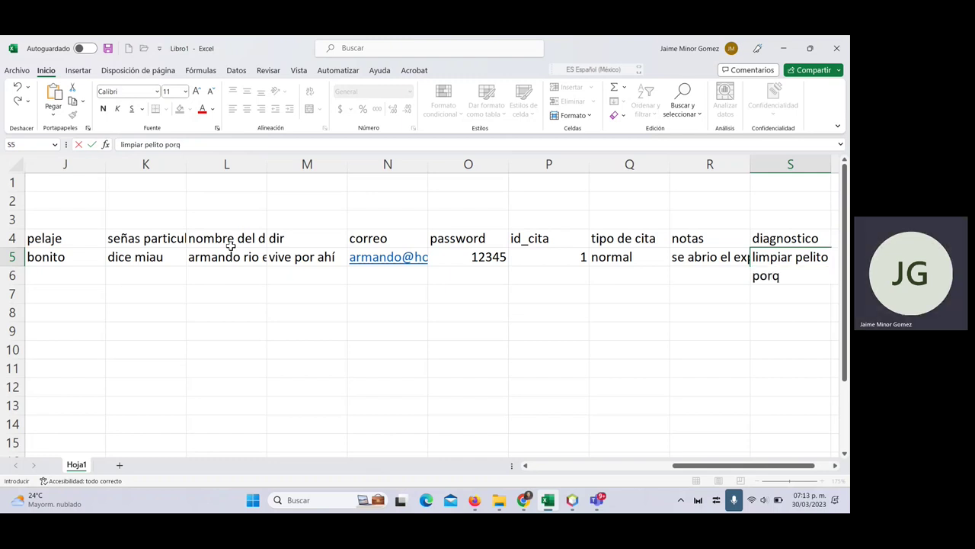
pyautogui.write('ue tiene pulg')
pyautogui.press('Tab')
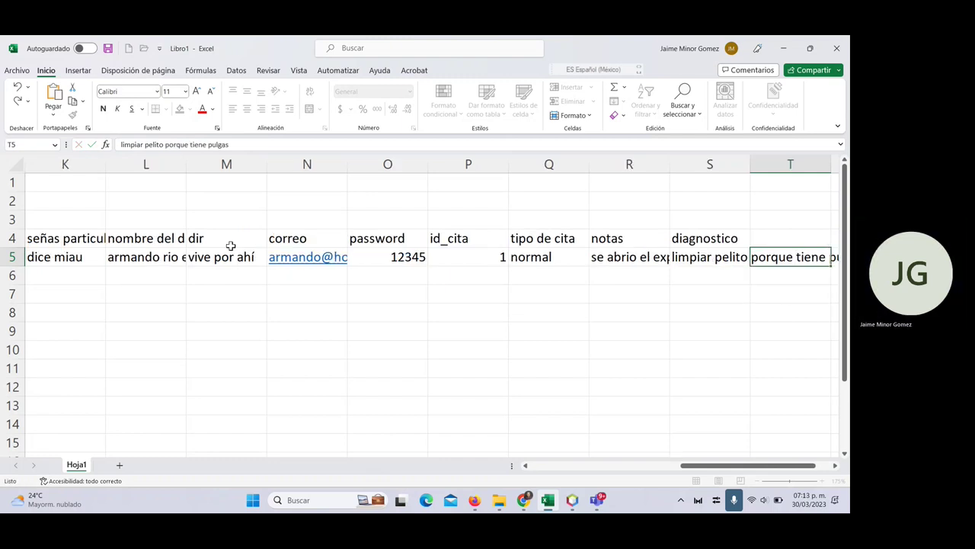
pyautogui.press('Up')
# - Add a tratamiento heading in T4 with 'pipeta antipulgas, darle su bañito' below it
pyautogui.write('trat')
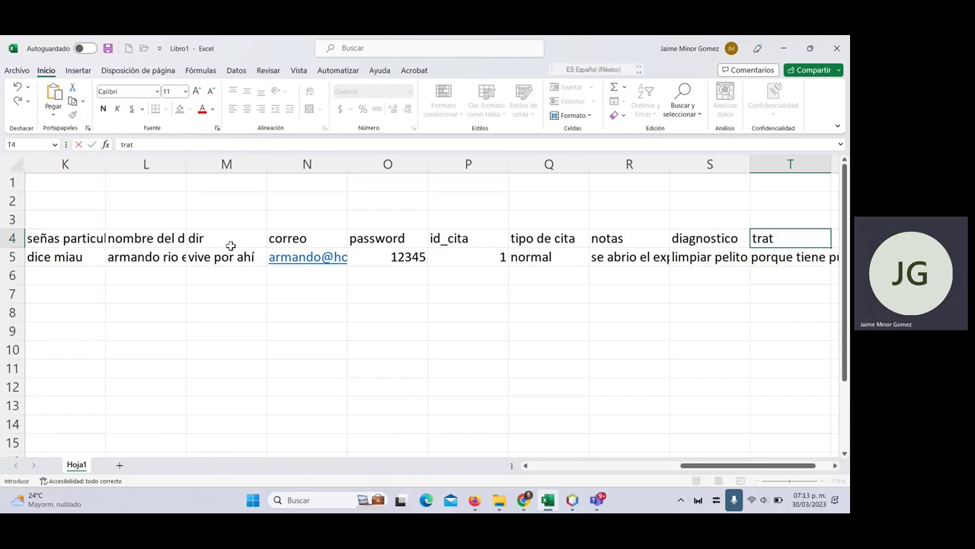
pyautogui.write('amiento')
pyautogui.press('Return')
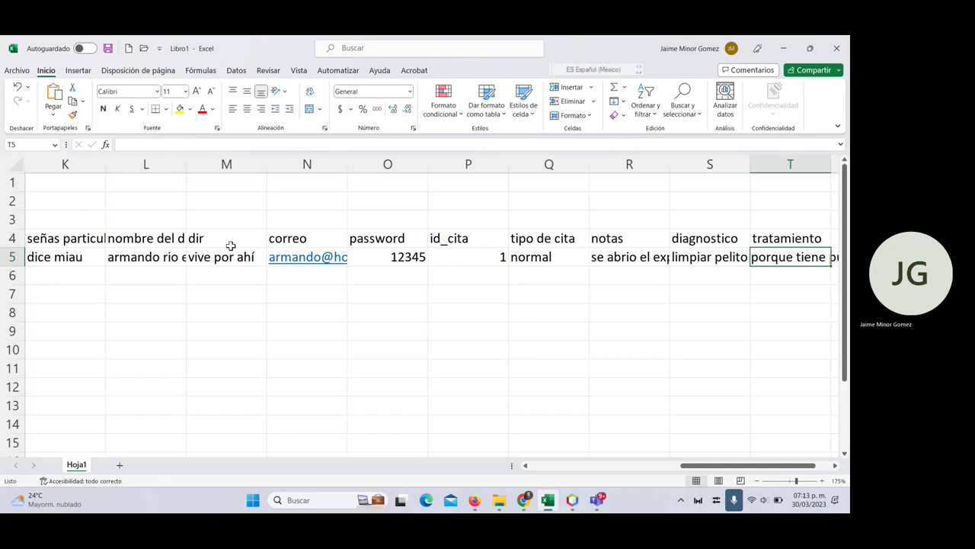
pyautogui.write('pipet')
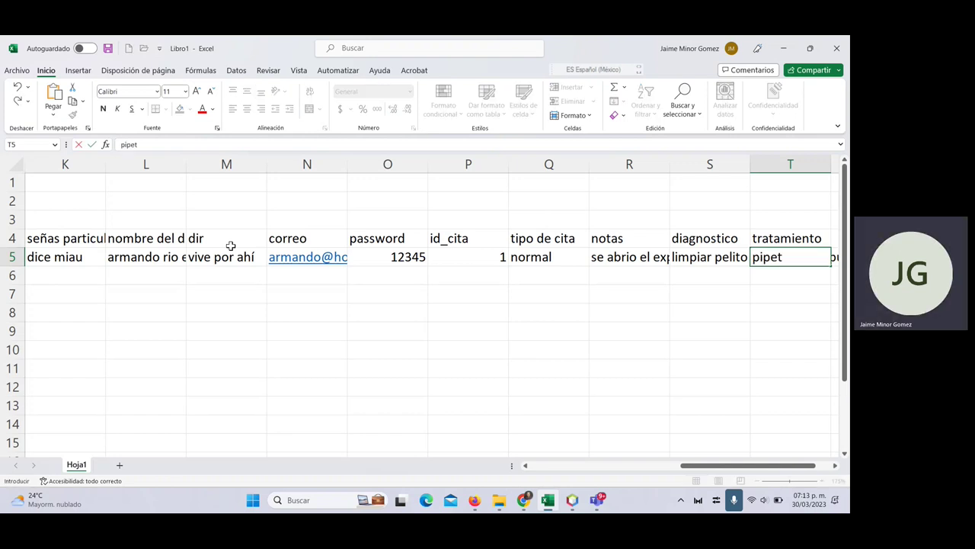
pyautogui.write('a antipulgas')
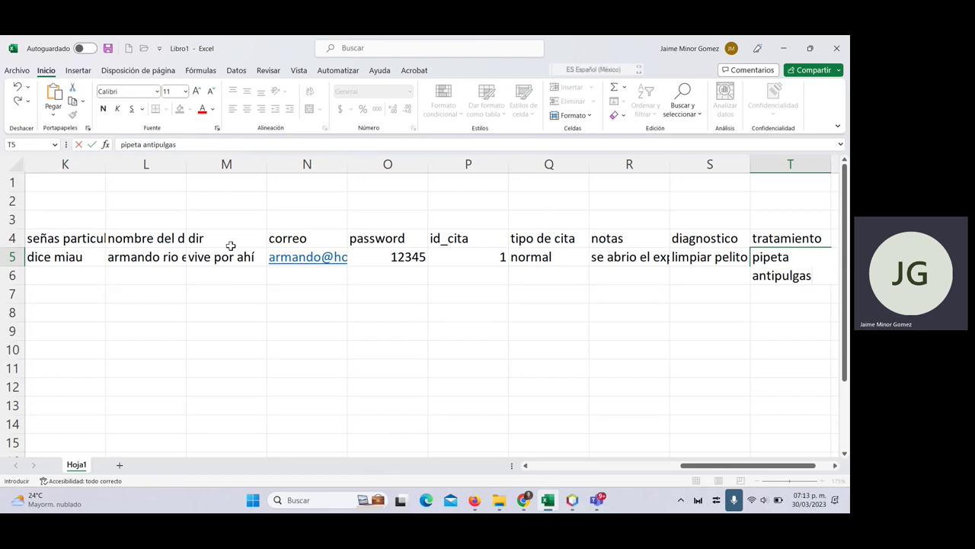
pyautogui.write(', darle su ba')
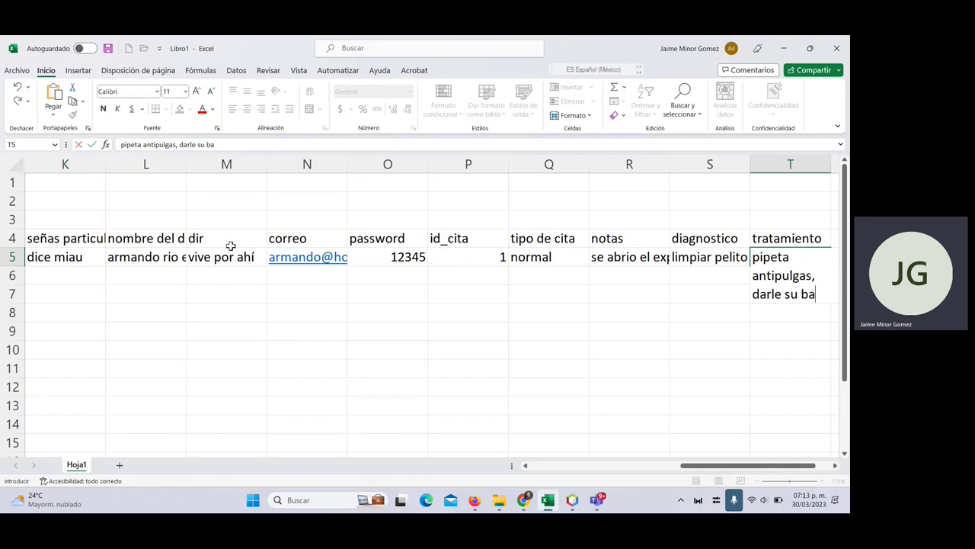
pyautogui.write('ñito')
pyautogui.press('Up')
# - Enter the estado de la mascota heading in U4 and sana beneath it
pyautogui.press('Right')
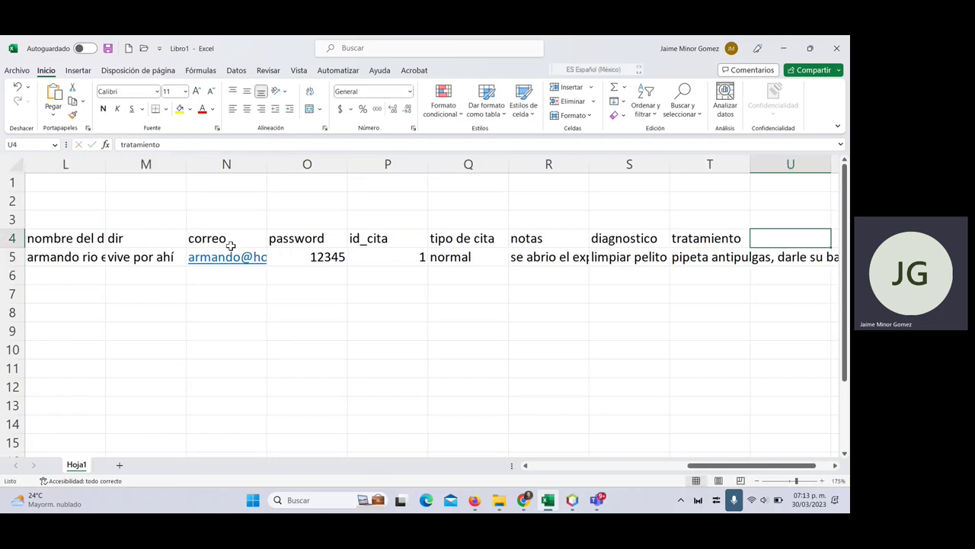
pyautogui.write('es')
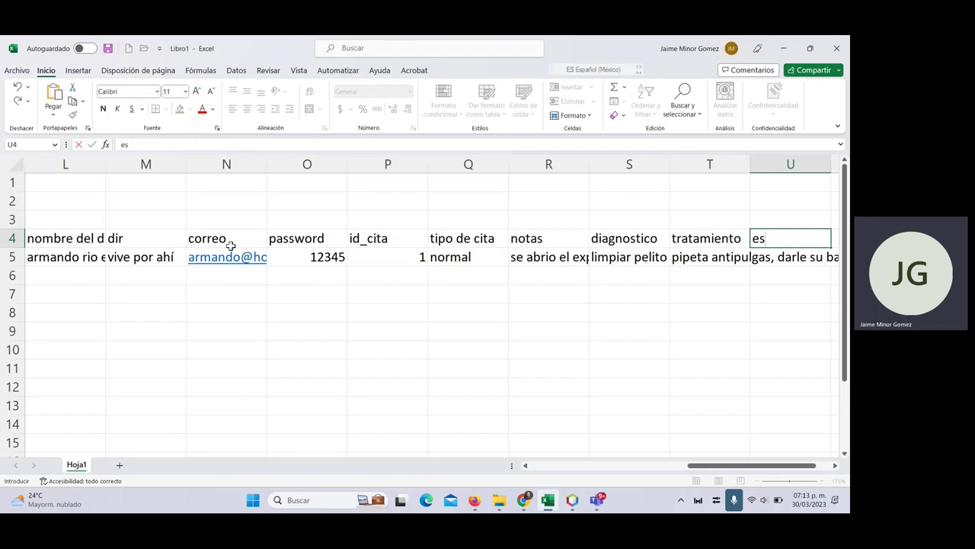
pyautogui.write('tado de la mascota')
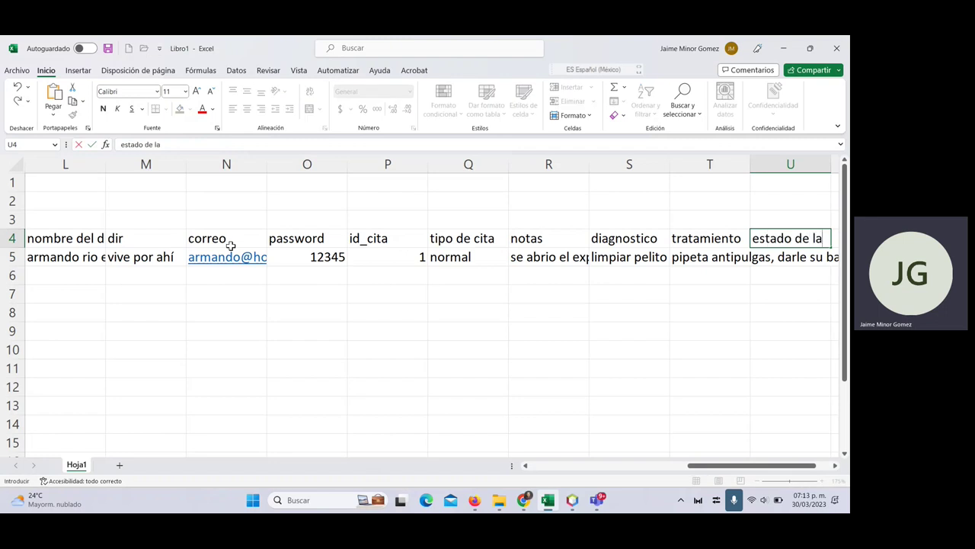
pyautogui.press('Return')
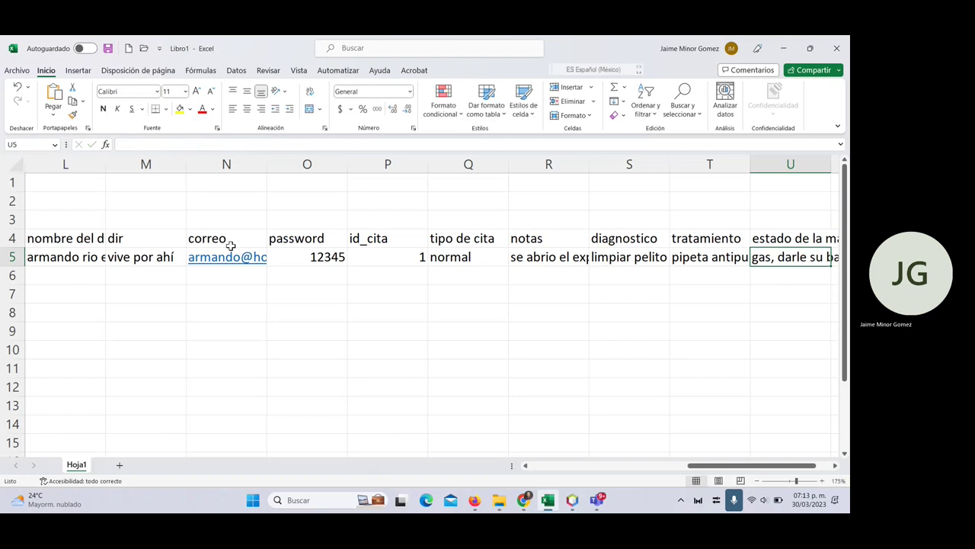
pyautogui.write('sana')
pyautogui.press('Right')
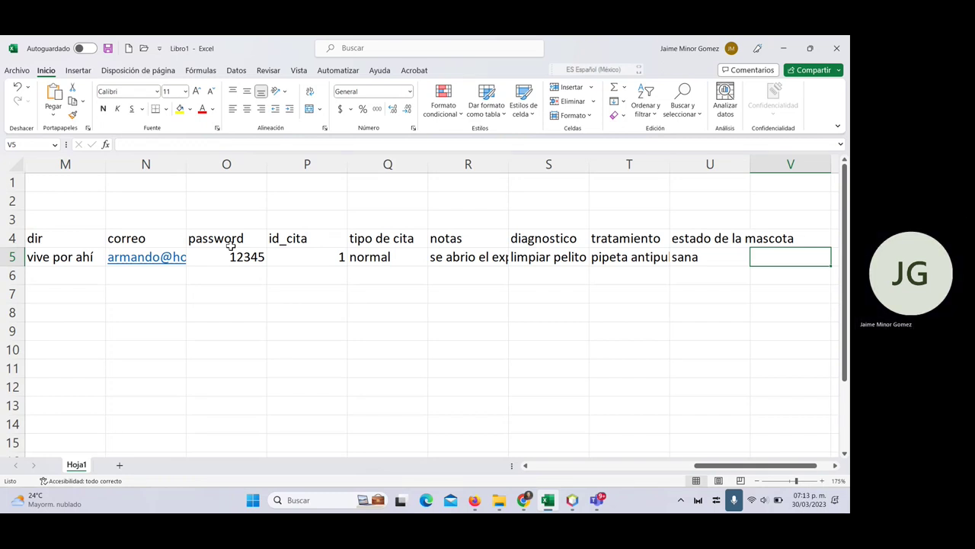
pyautogui.press('Up')
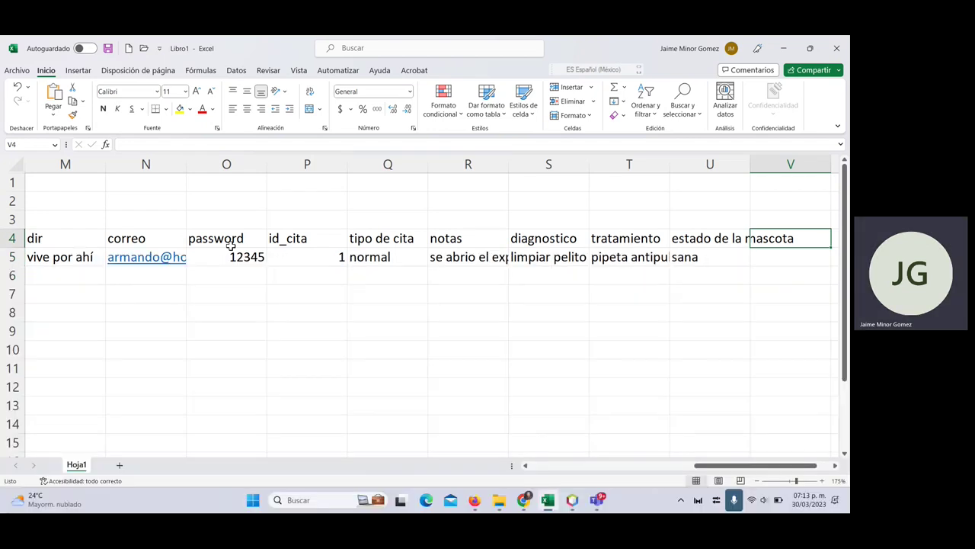
# - Add a cedprof heading and enter the vet's professional ID number below it
pyautogui.write('cp')
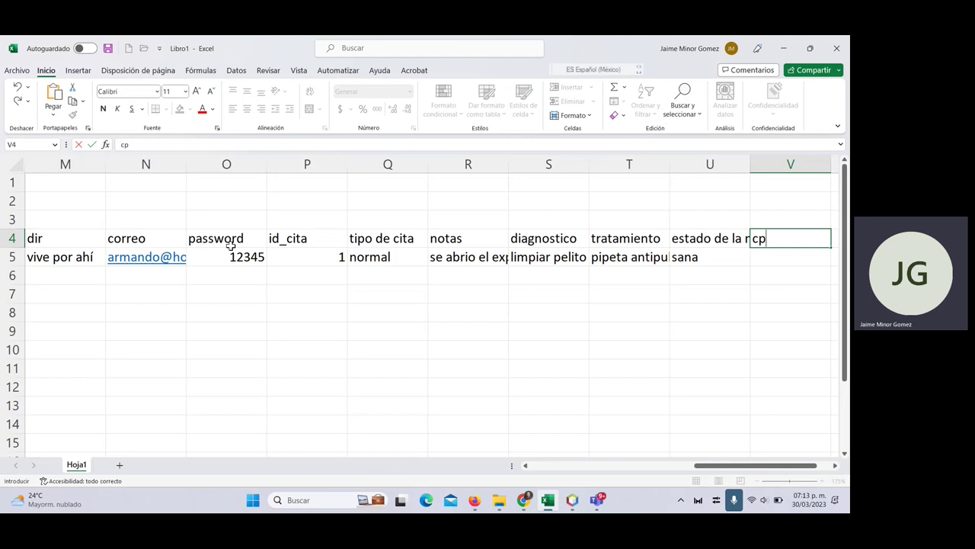
pyautogui.press('BackSpace')
pyautogui.write('d')
pyautogui.press('BackSpace')
pyautogui.write('edprof')
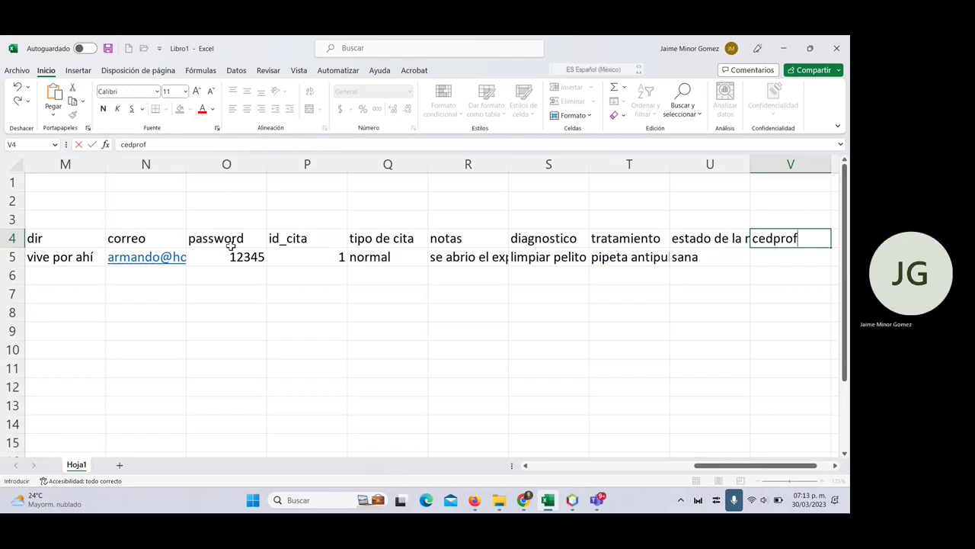
pyautogui.press('Return')
pyautogui.write('203232134321')
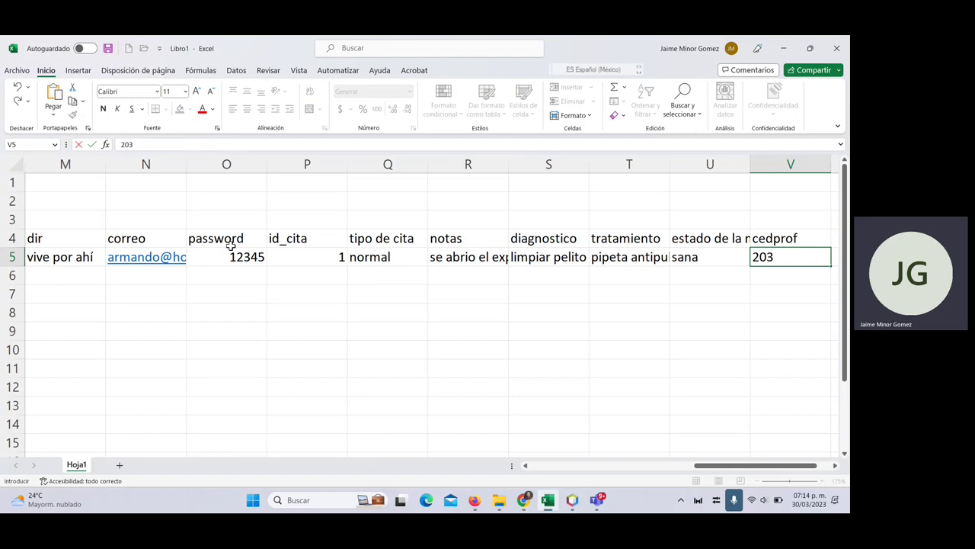
pyautogui.press('BackSpace')
pyautogui.press('BackSpace')
pyautogui.press('Tab')
pyautogui.press('Up')
# - Add an especialidad heading with the value general below it
pyautogui.write('especiali')
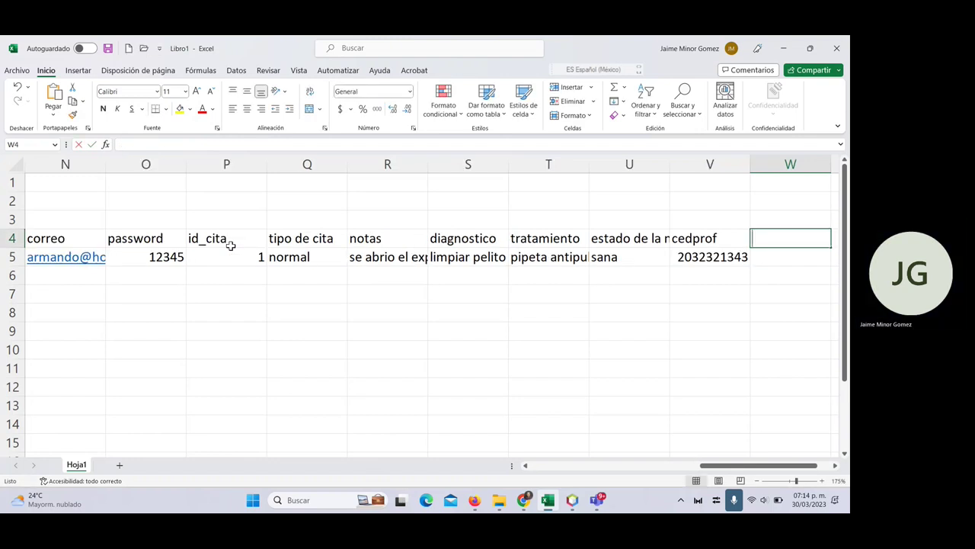
pyautogui.write('dad')
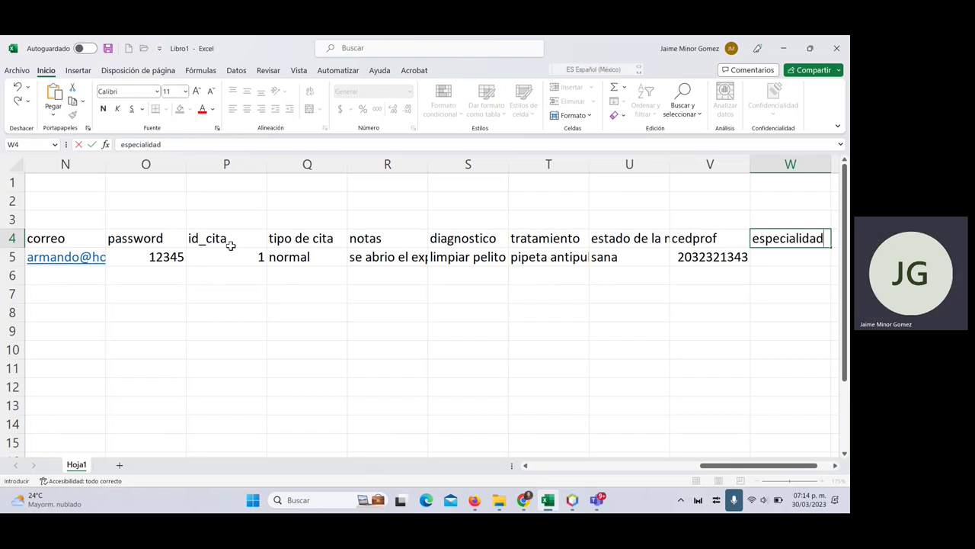
pyautogui.press('Return')
pyautogui.write('ge')
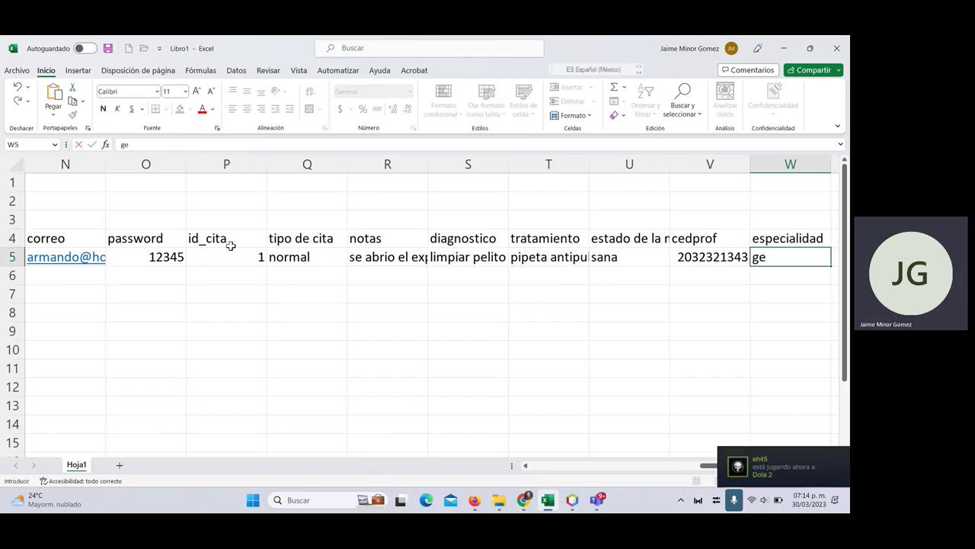
pyautogui.write('neral')
pyautogui.press('Tab')
pyautogui.press('Up')
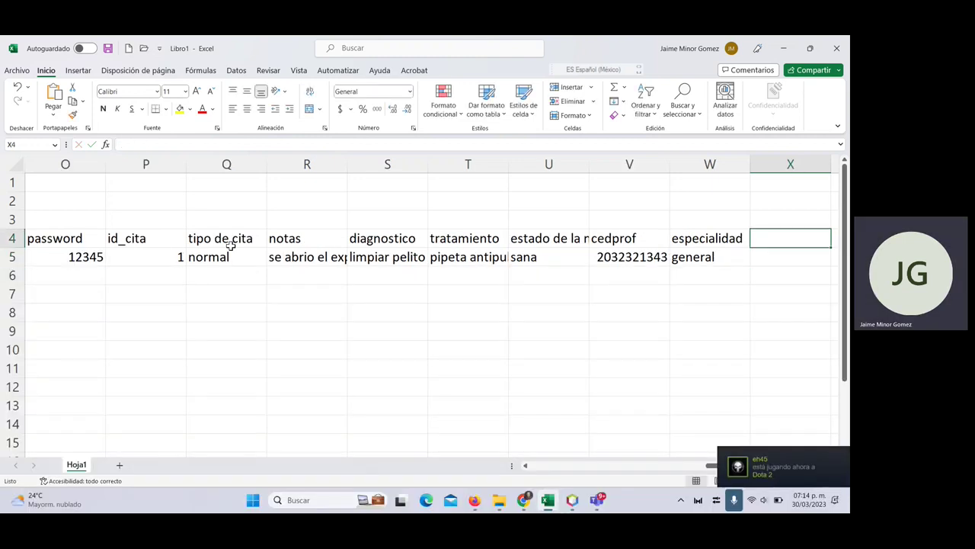
# - Add a nombre heading and enter the vet's full name below it
pyautogui.write('nombre')
pyautogui.press('Return')
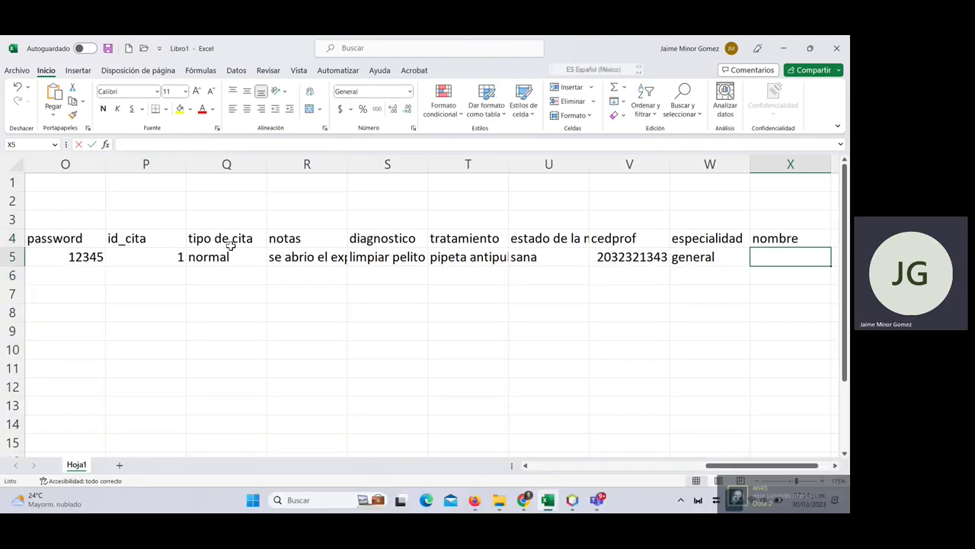
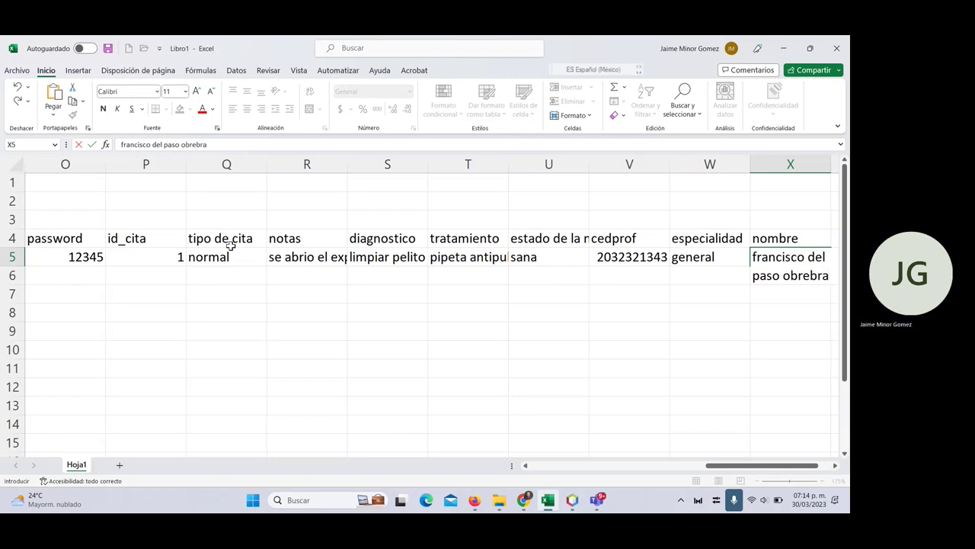
pyautogui.press('Tab')
pyautogui.press('Up')
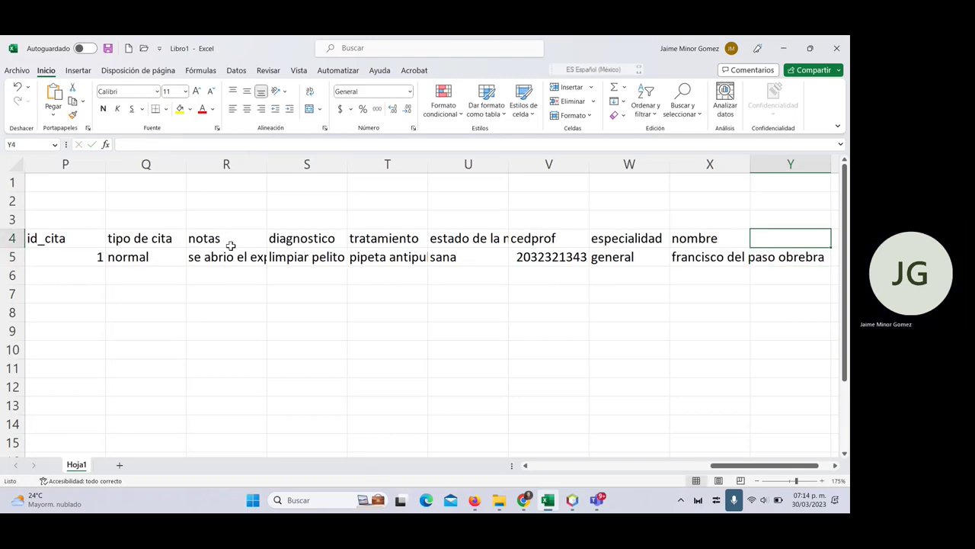
# - Add a correo heading and enter the vet's e-mail address below it
pyautogui.write('correo')
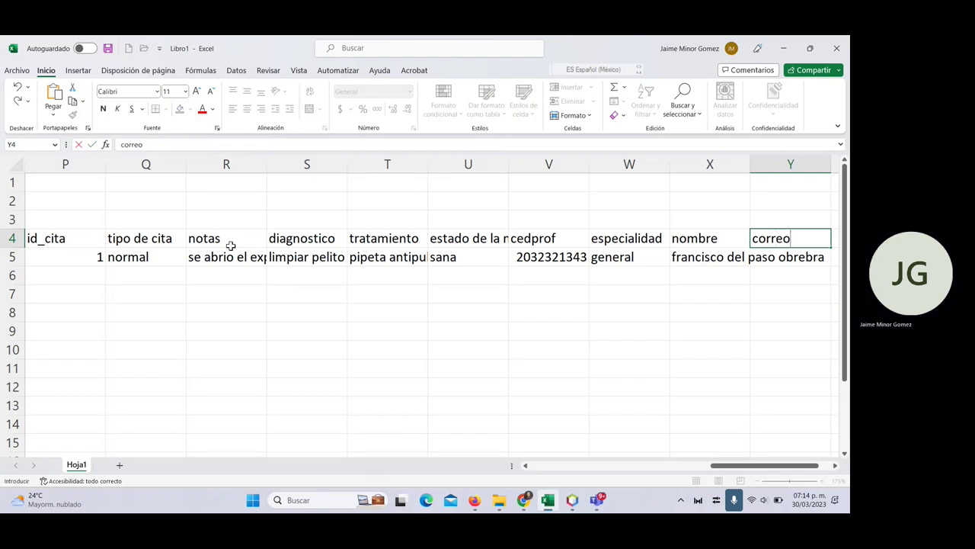
pyautogui.press('Return')
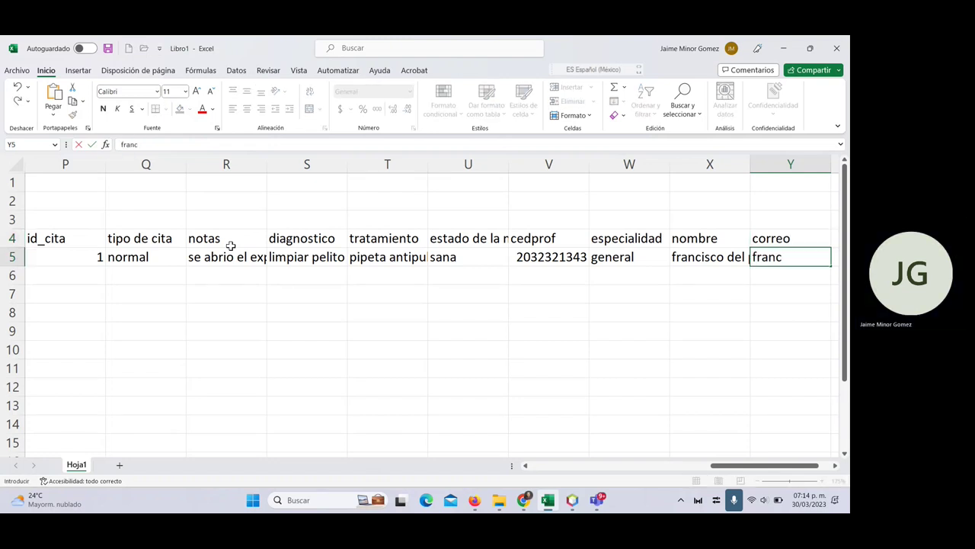
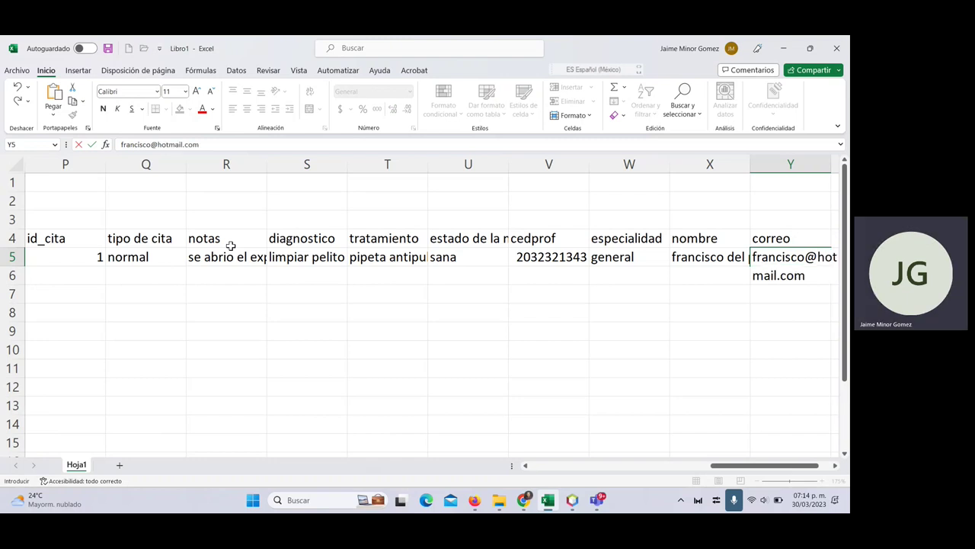
pyautogui.press('Tab')
pyautogui.press('Up')
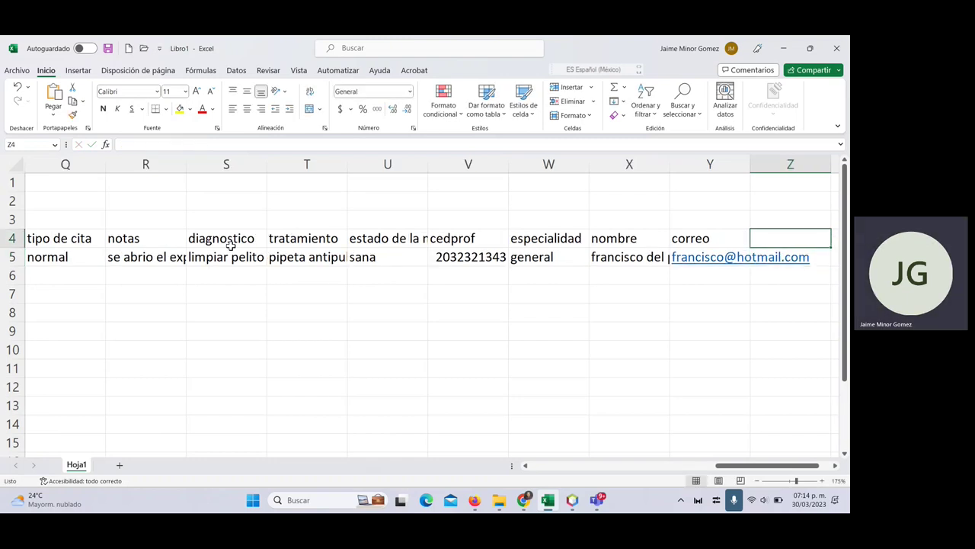
# - Add a tel heading and enter the vet's phone number below it
pyautogui.write('tel')
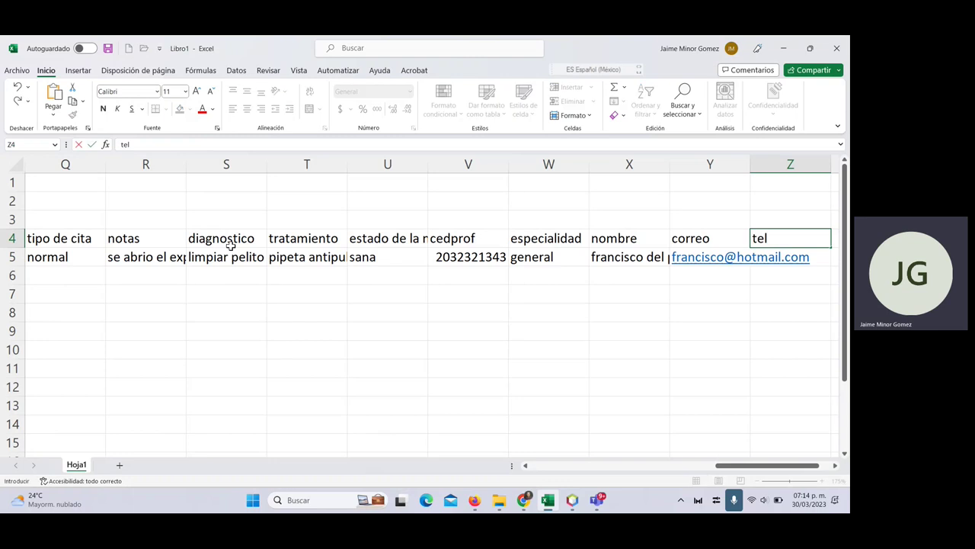
pyautogui.press('Return')
pyautogui.write('55')
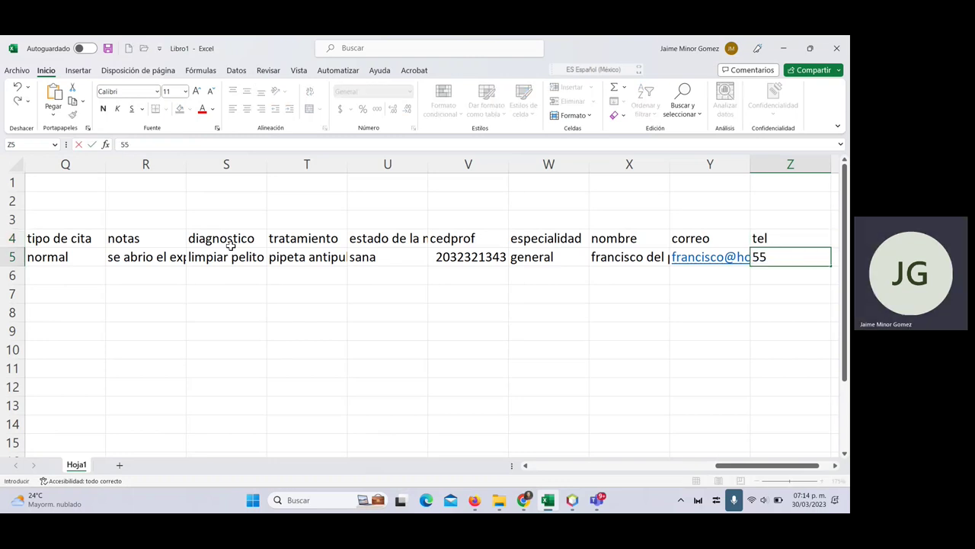
pyautogui.write('555555')
pyautogui.press('Tab')
pyautogui.press('Up')
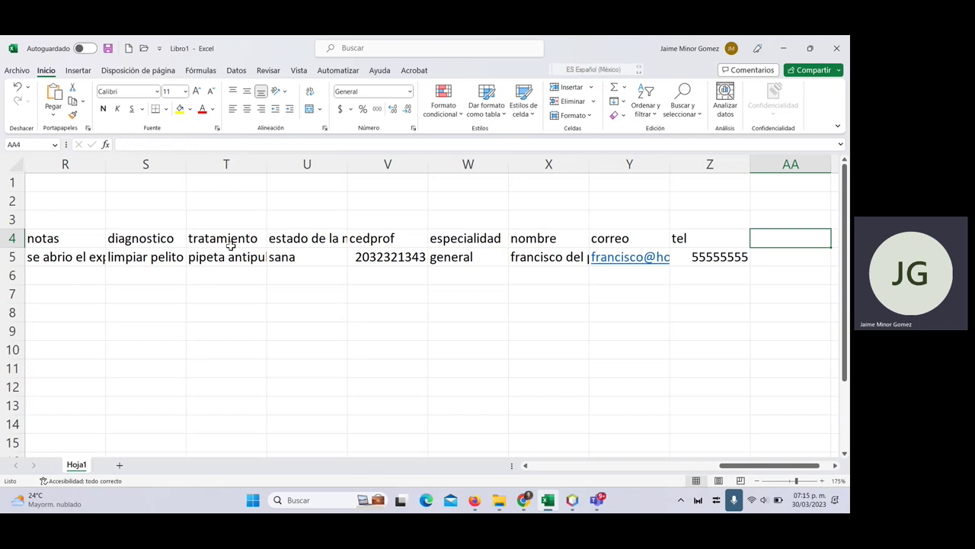
pyautogui.press('Left')
pyautogui.press('Left')
pyautogui.press('Down')
pyautogui.press('Left')
pyautogui.press('Left')
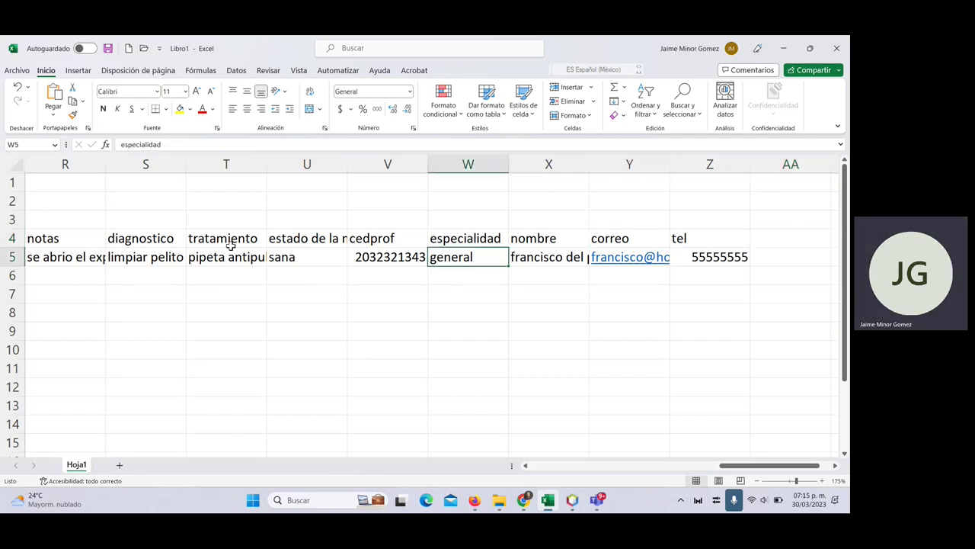
pyautogui.press('Right')
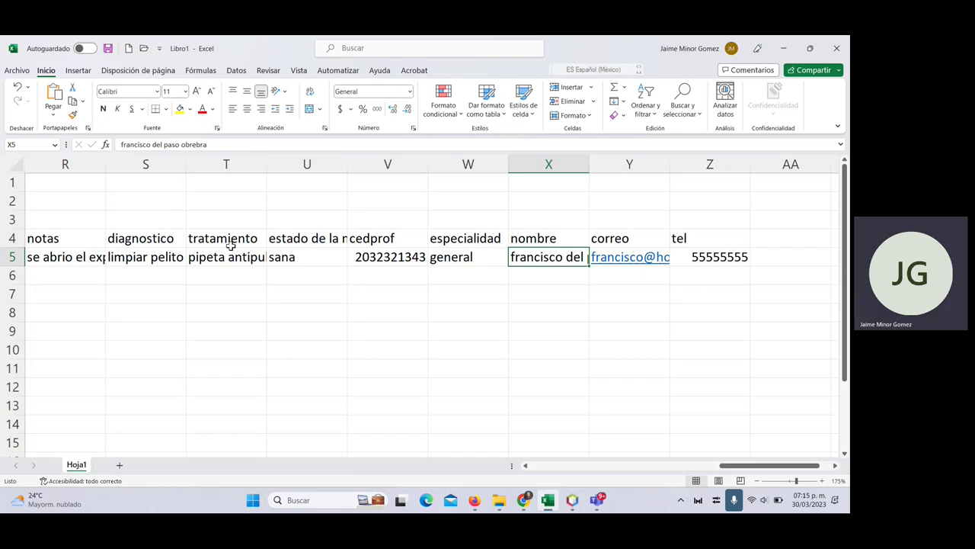
# - Return to column B, review the record's first headers, then move down to cell C9
pyautogui.press('Left')
pyautogui.press('Left')
pyautogui.press('Left')
pyautogui.press('Left')
pyautogui.press('Left')
pyautogui.press('Left')
pyautogui.press('Left')
pyautogui.press('Left')
pyautogui.press('Left')
pyautogui.press('Left')
pyautogui.press('Left')
pyautogui.press('Left')
pyautogui.press('Left')
pyautogui.press('Left')
pyautogui.press('Left')
pyautogui.press('Left')
pyautogui.press('Left')
pyautogui.press('Left')
pyautogui.press('Left')
pyautogui.press('Left')
pyautogui.press('Left')
pyautogui.press('Left')
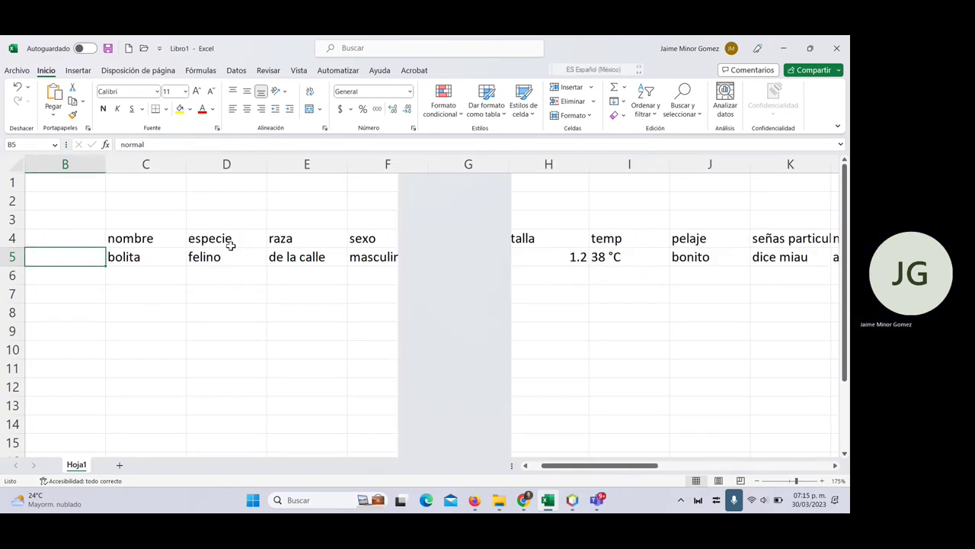
pyautogui.press('Right')
pyautogui.press('Right')
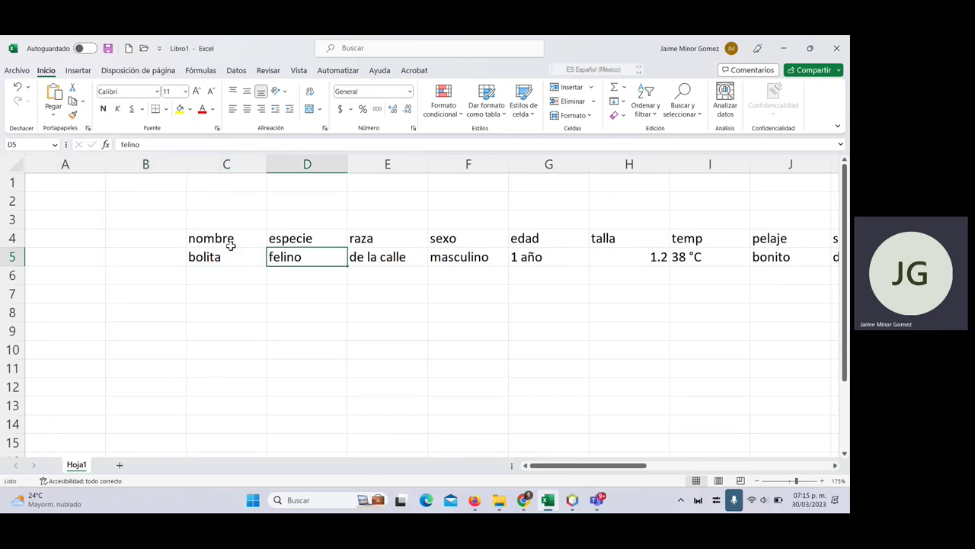
pyautogui.press('Left')
pyautogui.press('Left')
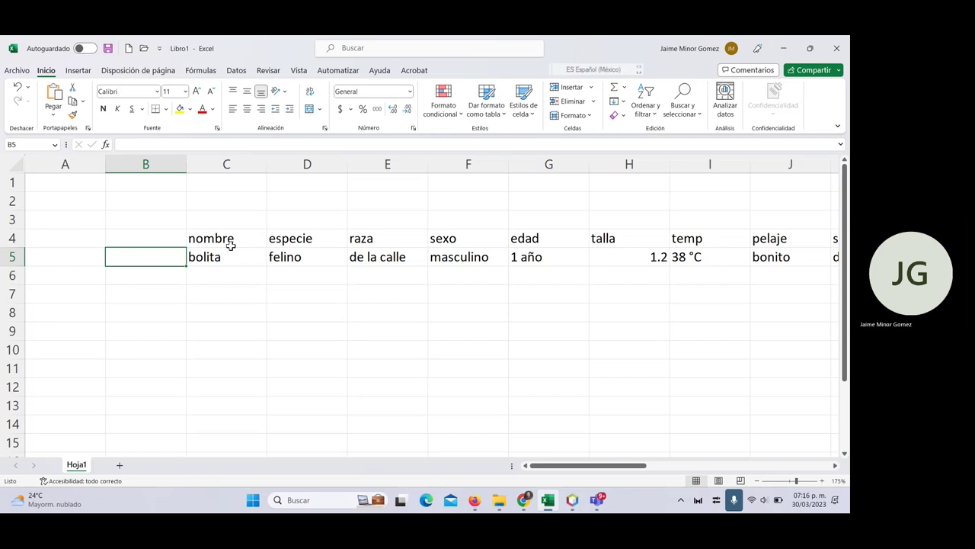
pyautogui.press('Up')
pyautogui.press('Right')
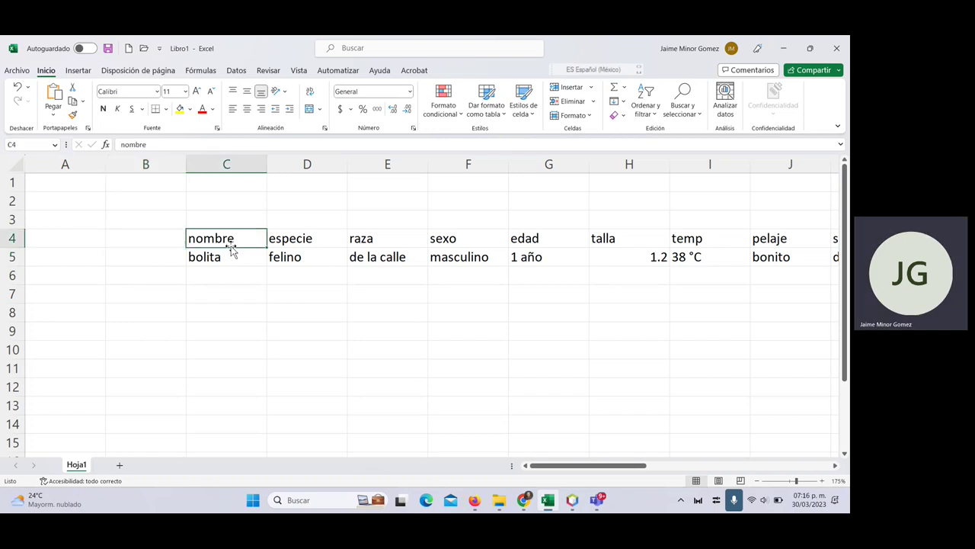
pyautogui.hotkey('shift', 'Right')
pyautogui.hotkey('shift', 'Right')
pyautogui.hotkey('shift', 'Right')
pyautogui.hotkey('shift', 'Right')
pyautogui.hotkey('shift', 'Right')
pyautogui.hotkey('shift', 'Right')
pyautogui.hotkey('shift', 'Right')
pyautogui.hotkey('shift', 'Right')
pyautogui.hotkey('shift', 'Right')
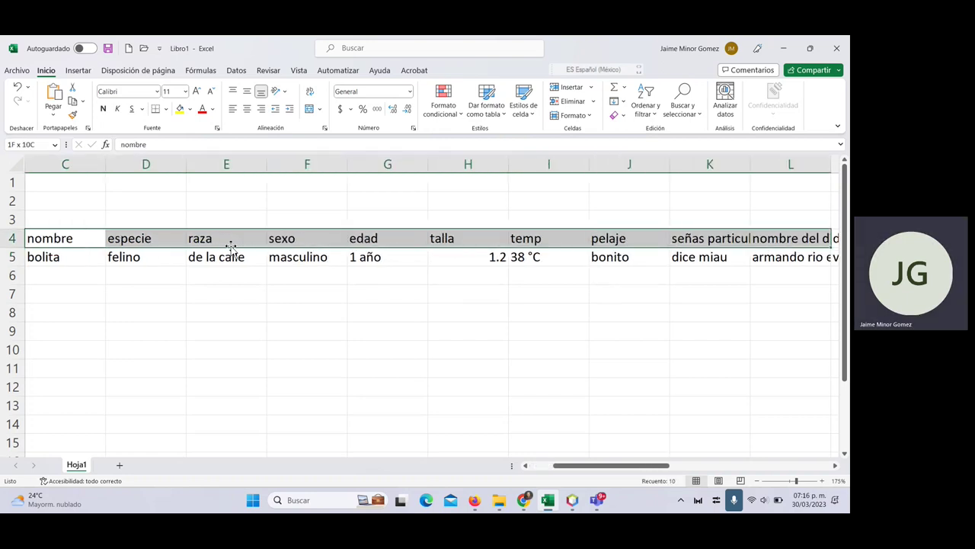
pyautogui.hotkey('shift', 'Left')
pyautogui.hotkey('shift', 'Left')
pyautogui.hotkey('shift', 'Left')
pyautogui.hotkey('shift', 'Left')
pyautogui.hotkey('shift', 'Left')
pyautogui.hotkey('shift', 'Left')
pyautogui.hotkey('shift', 'Left')
pyautogui.hotkey('shift', 'Left')
pyautogui.hotkey('shift', 'Left')
pyautogui.hotkey('shift', 'Left')
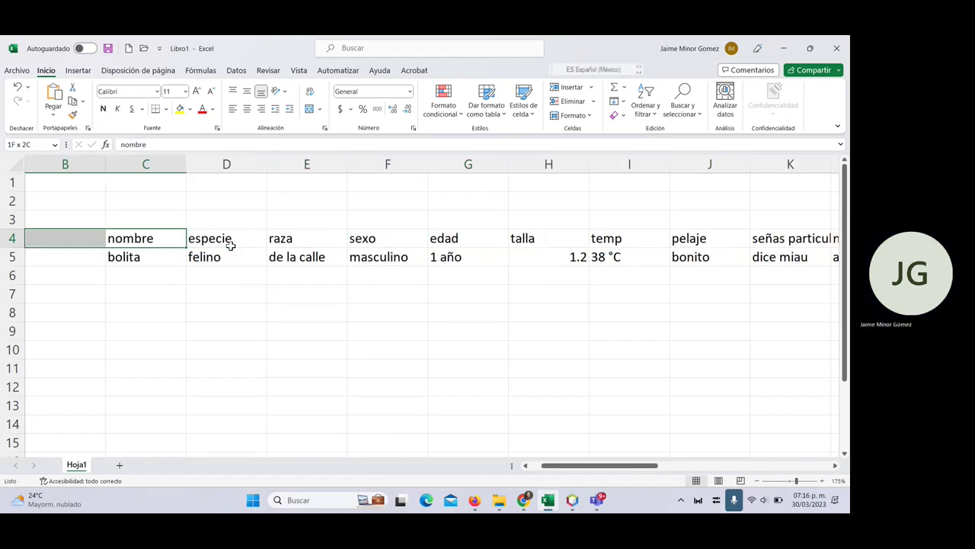
pyautogui.hotkey('shift', 'Right')
pyautogui.hotkey('shift', 'Right')
pyautogui.hotkey('shift', 'Right')
pyautogui.press('Up')
pyautogui.press('Left')
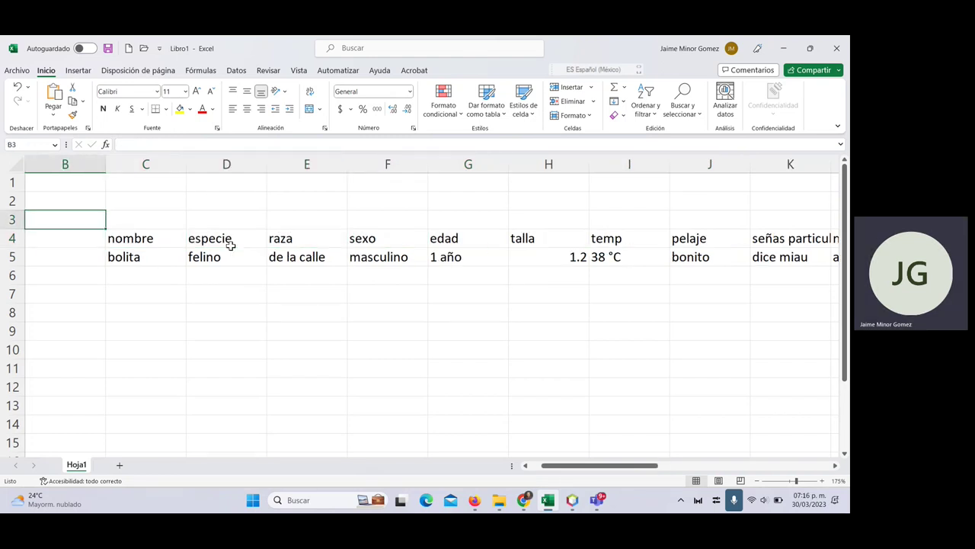
pyautogui.press('Right')
pyautogui.press('Down')
pyautogui.press('Down')
pyautogui.press('Down')
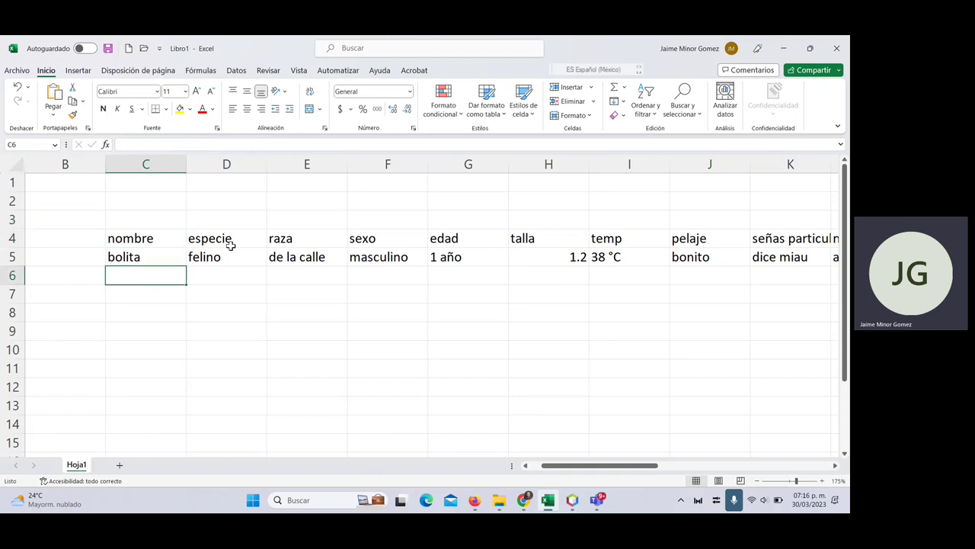
pyautogui.press('Down')
pyautogui.press('Down')
pyautogui.press('Down')
# - Title C9 'Mascota' and enter field names id and nombre in C10 and D10
pyautogui.write('M')
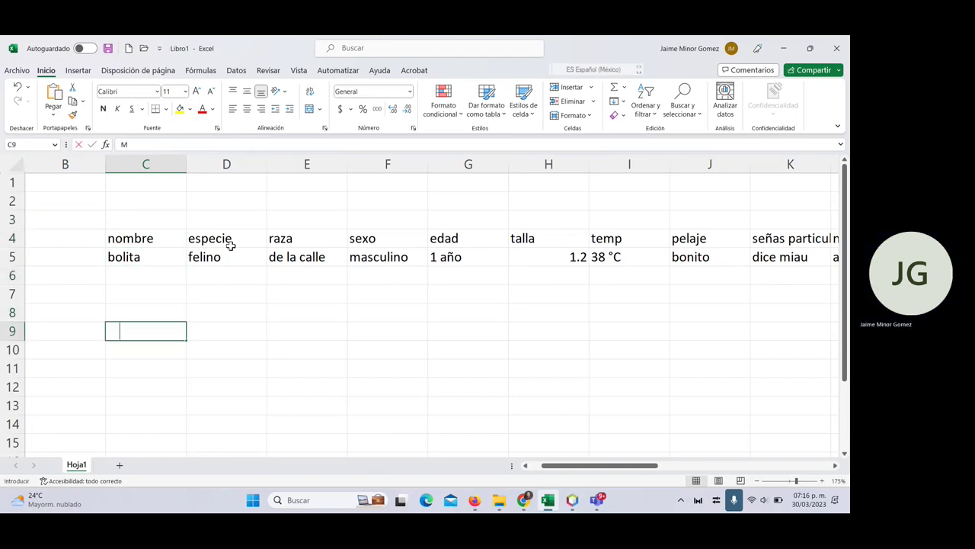
pyautogui.write('ascota')
pyautogui.press('Return')
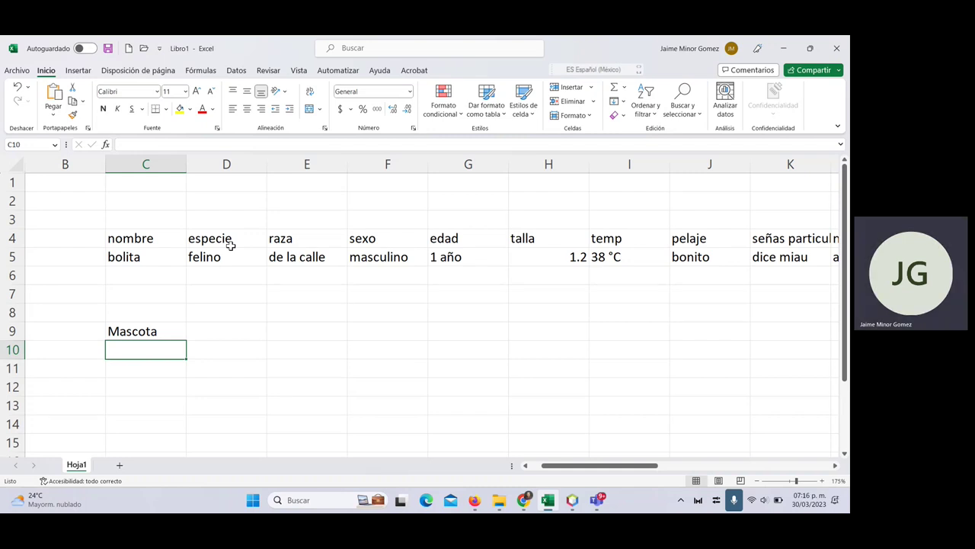
pyautogui.write('id')
pyautogui.press('Tab')
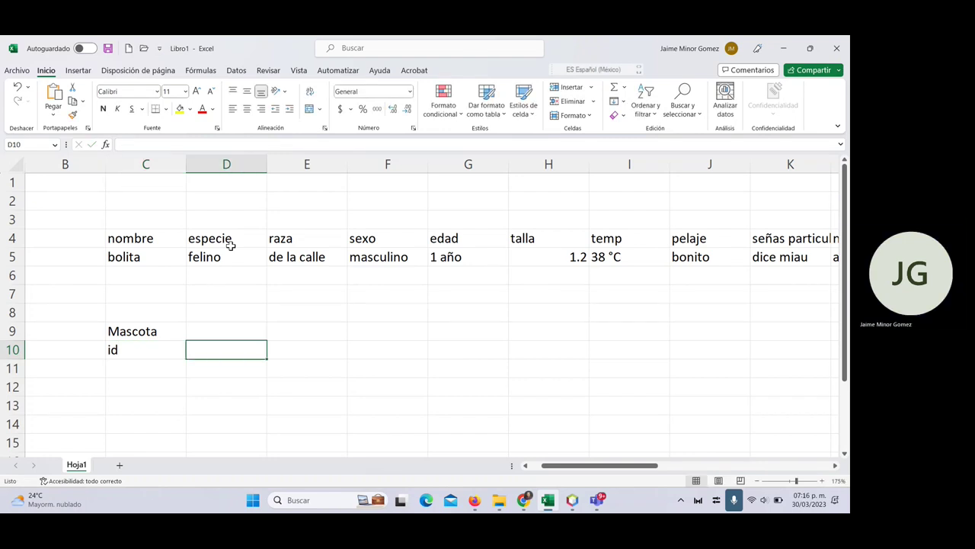
pyautogui.write('nombre')
pyautogui.press('Tab')
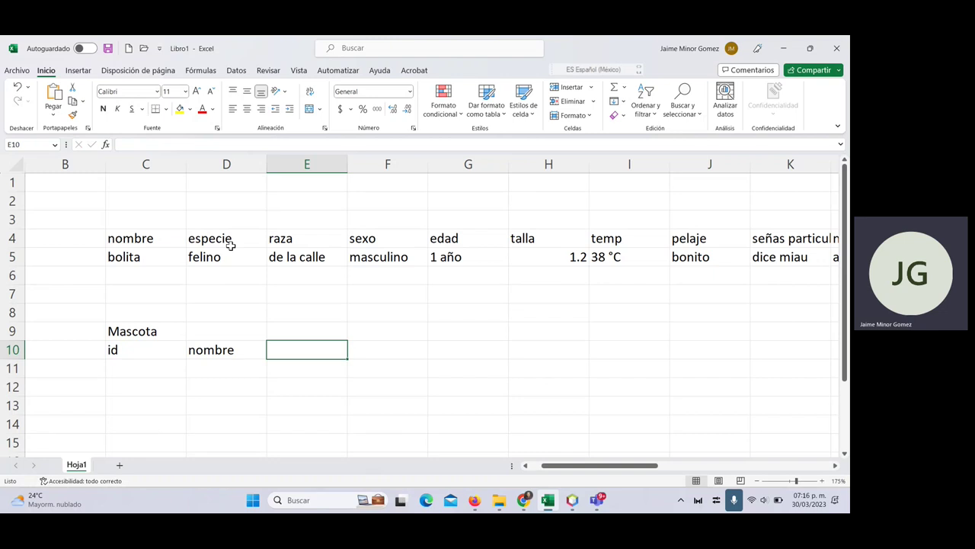
pyautogui.press('Up')
pyautogui.press('Up')
pyautogui.press('Up')
pyautogui.press('Up')
pyautogui.press('Up')
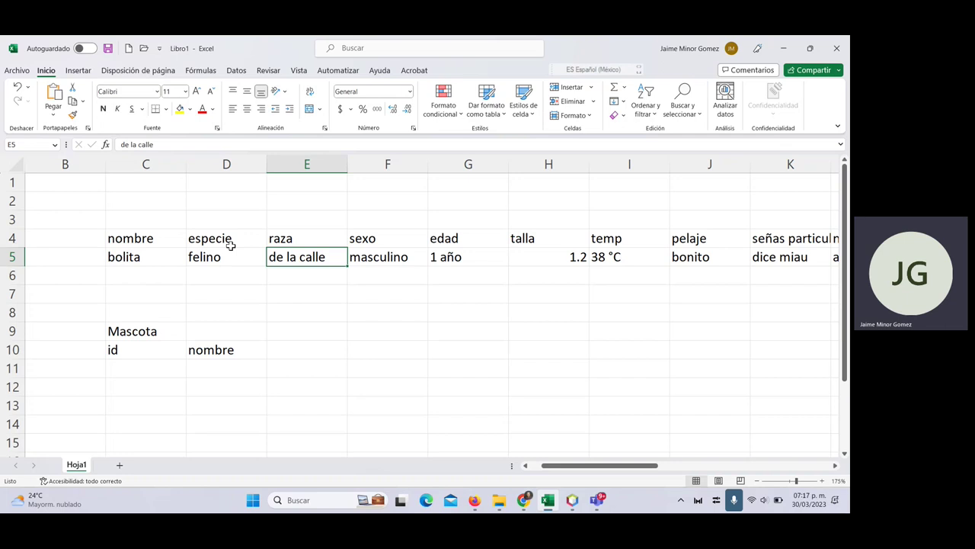
pyautogui.press('Down')
pyautogui.press('Down')
pyautogui.press('Down')
pyautogui.press('Down')
pyautogui.press('Down')
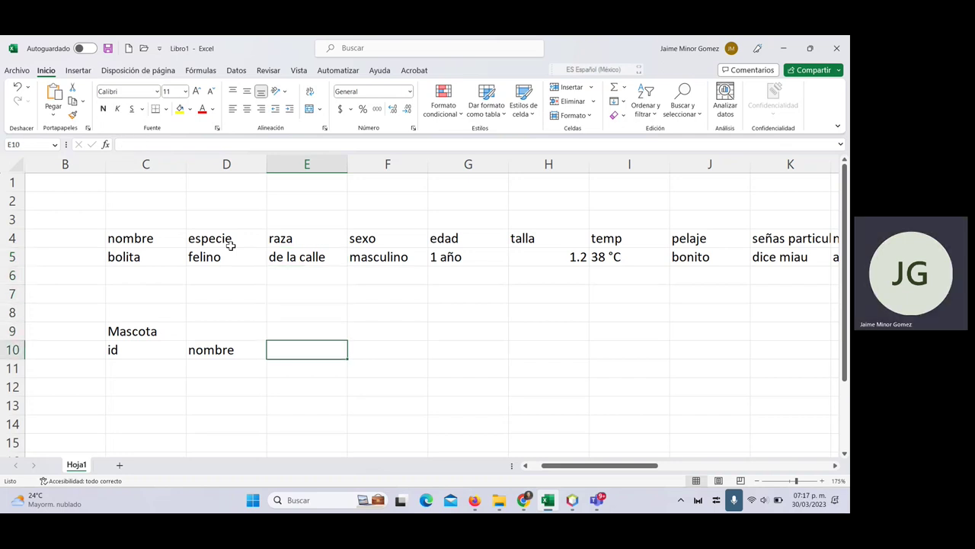
pyautogui.press('Up')
pyautogui.press('Up')
pyautogui.press('Up')
pyautogui.press('Up')
pyautogui.press('Up')
pyautogui.press('Up')
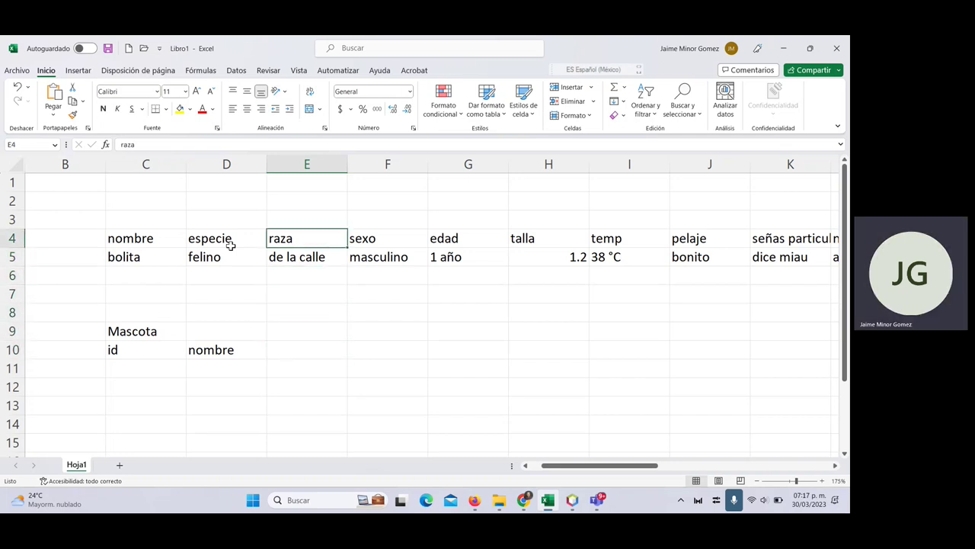
pyautogui.press('Down')
pyautogui.press('Down')
pyautogui.press('Down')
pyautogui.press('Down')
pyautogui.press('Down')
pyautogui.press('Down')
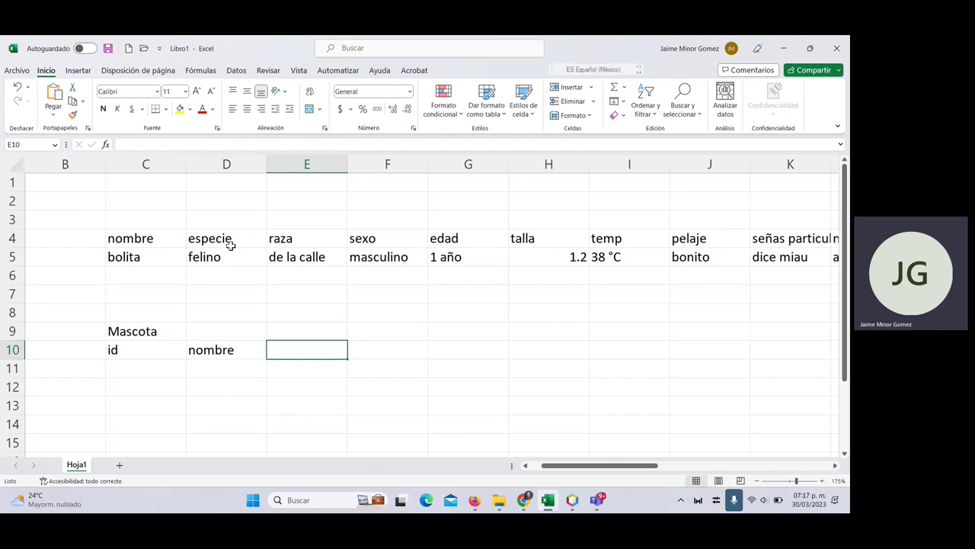
# - Enter sexo in E10 and fecha_nacimiento in F10, then move to G10
pyautogui.write('sexo')
pyautogui.press('Tab')
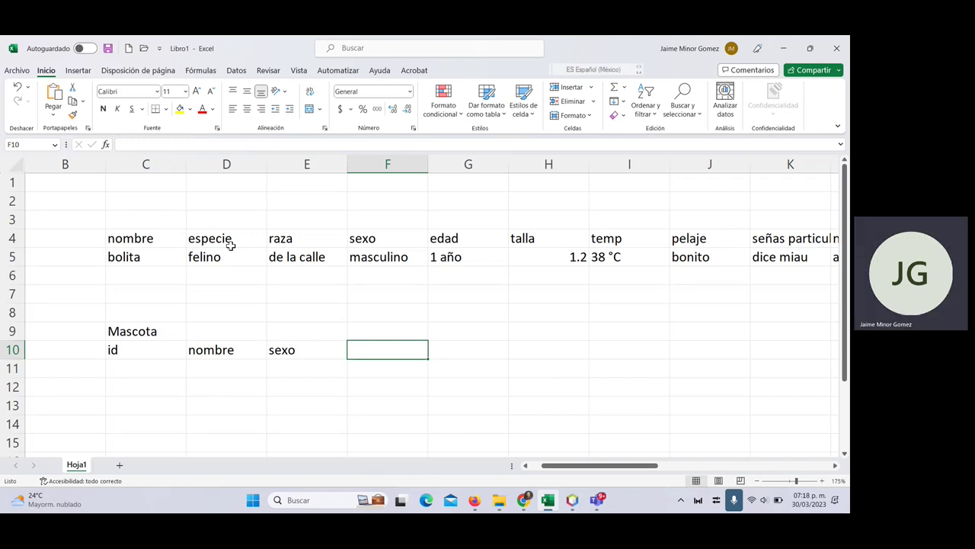
pyautogui.write('fecha_ma')
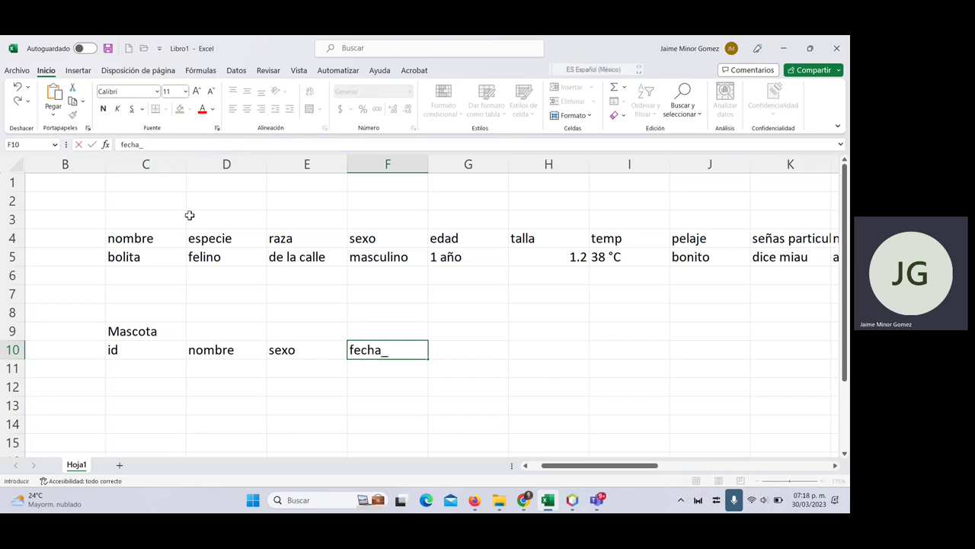
pyautogui.press('BackSpace')
pyautogui.press('BackSpace')
pyautogui.write('nacimiento')
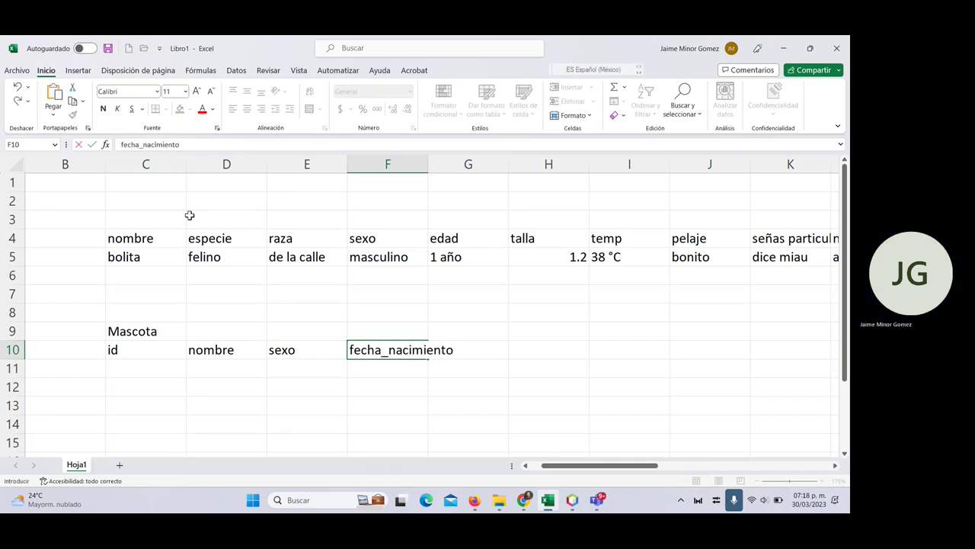
pyautogui.press('Return')
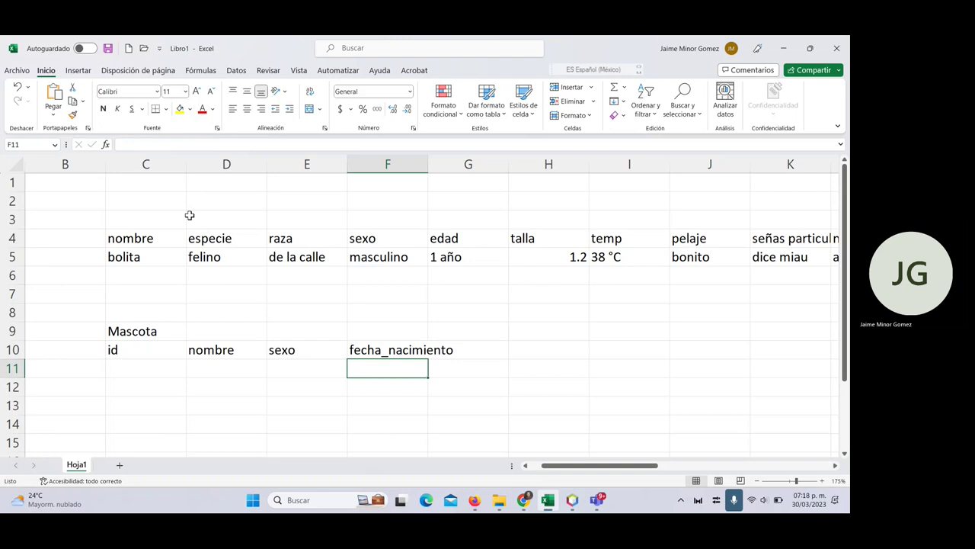
pyautogui.press('Up')
pyautogui.press('Right')
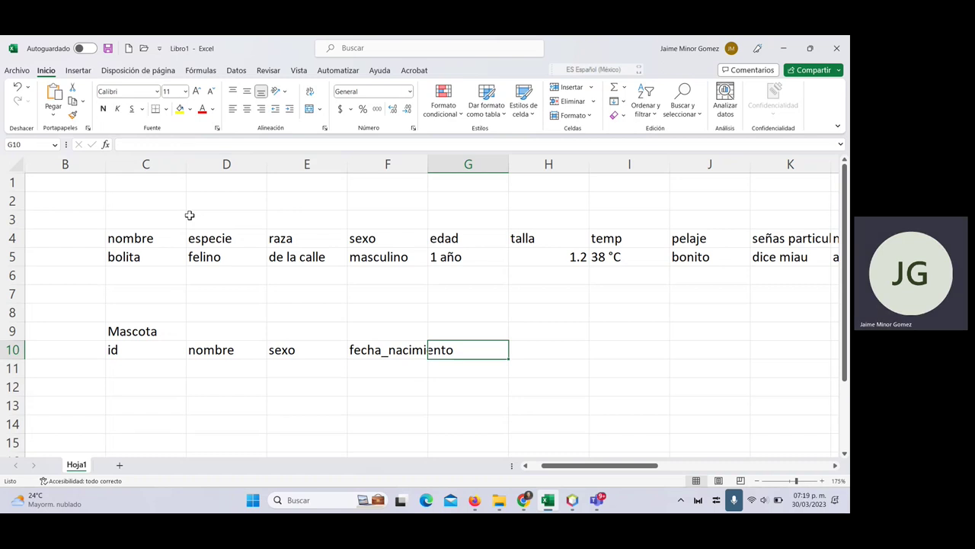
pyautogui.click(158, 346)
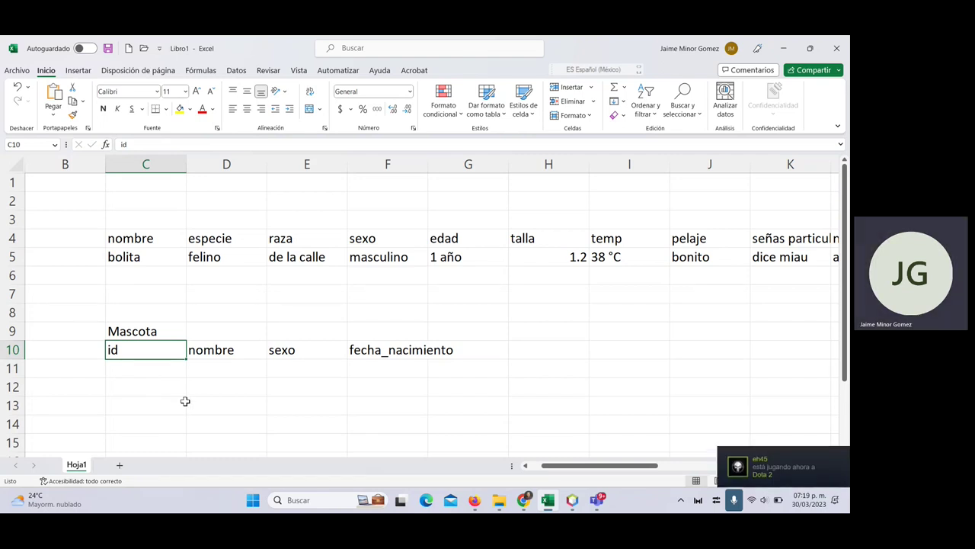
pyautogui.click(225, 350)
pyautogui.click(153, 349)
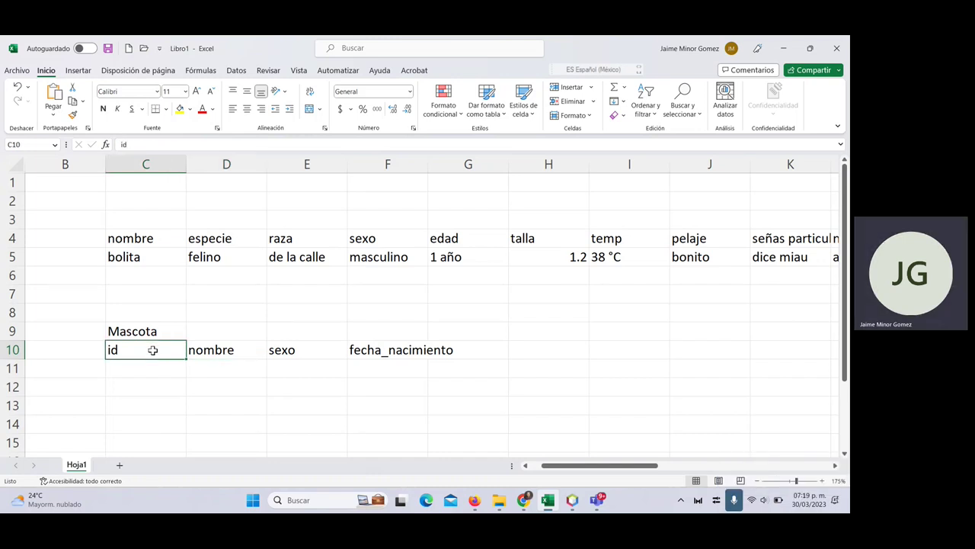
pyautogui.click(308, 356)
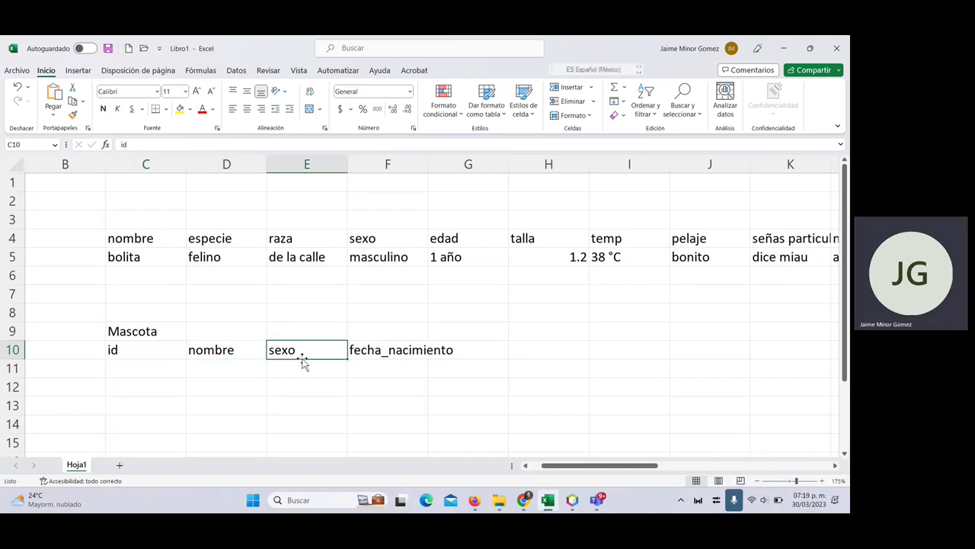
pyautogui.click(146, 345)
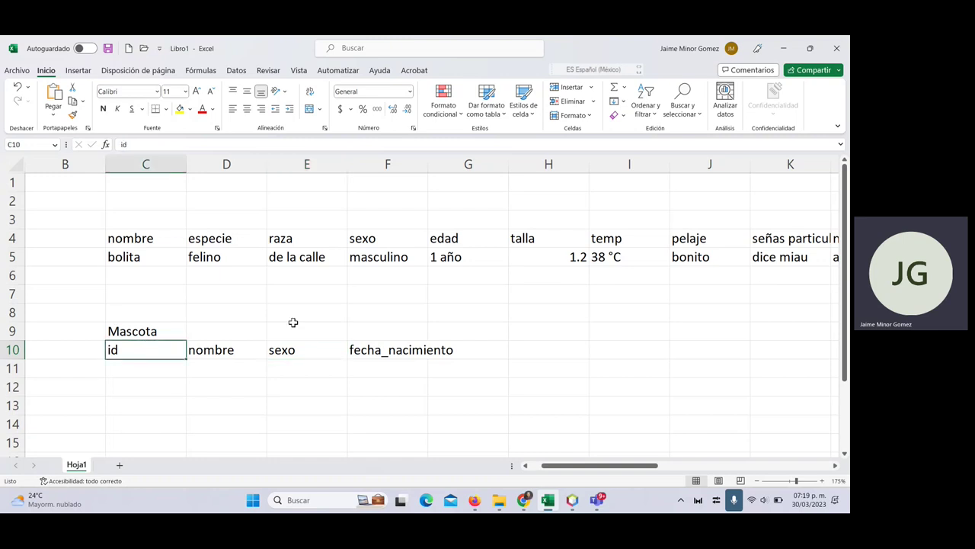
pyautogui.click(216, 347)
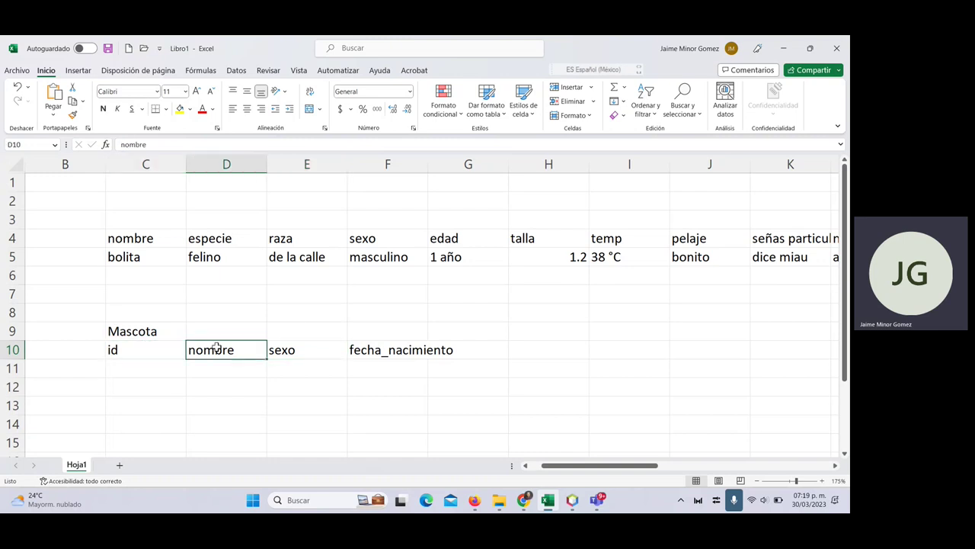
pyautogui.click(410, 341)
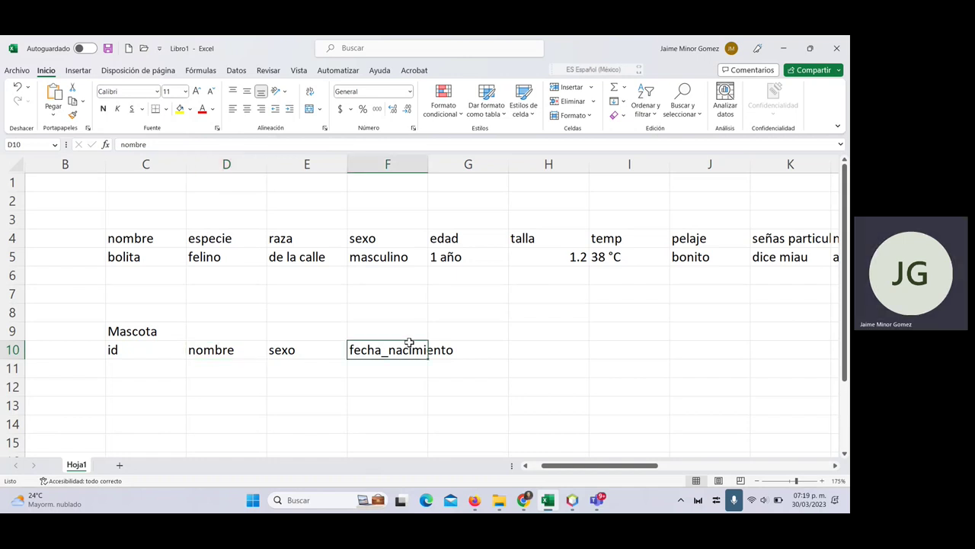
pyautogui.click(150, 348)
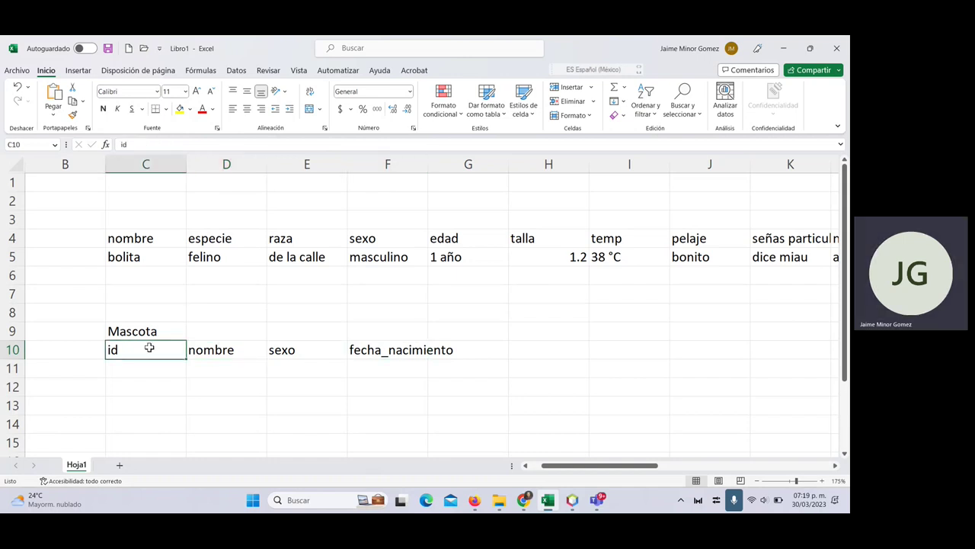
pyautogui.click(412, 362)
pyautogui.click(237, 348)
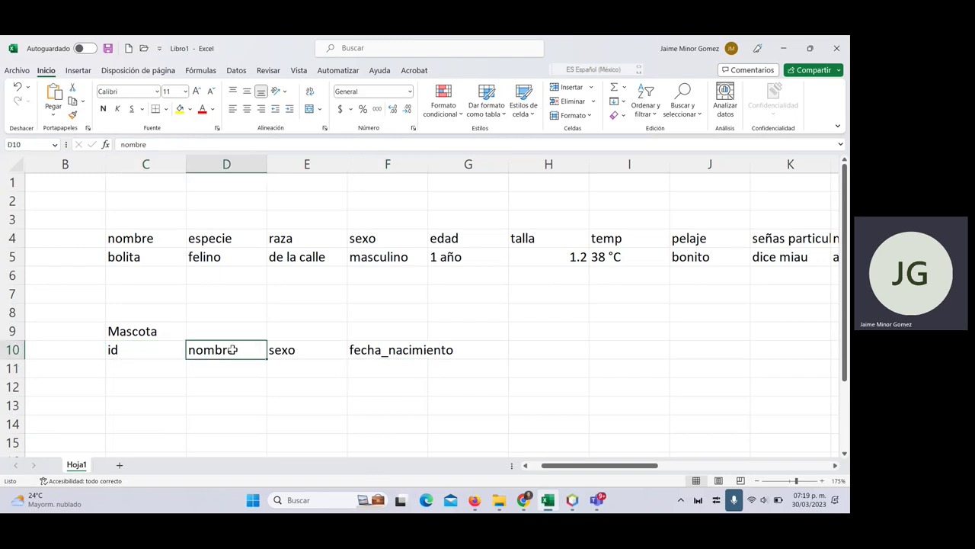
pyautogui.click(563, 242)
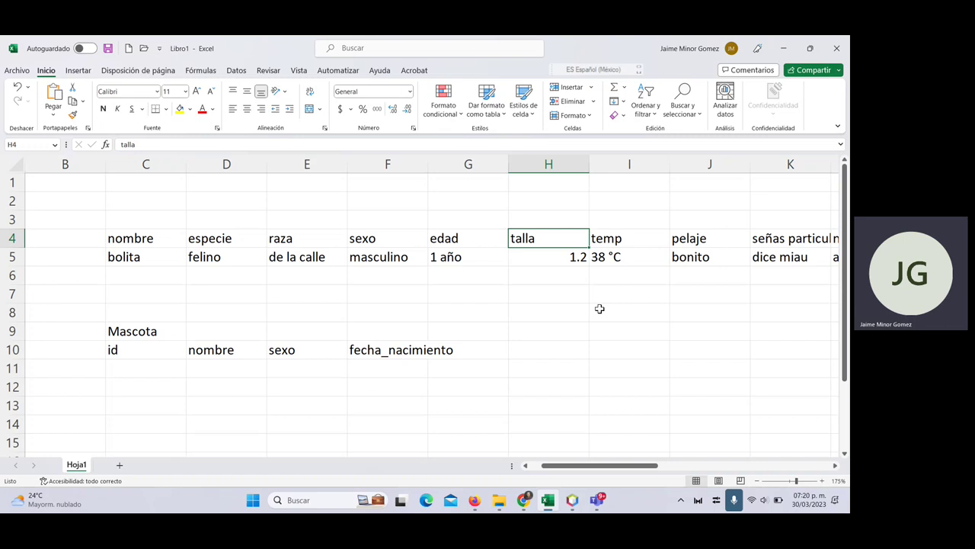
# - Type an ExpedienteClinico title with fields id, talla and temp in an empty area
pyautogui.click(598, 333)
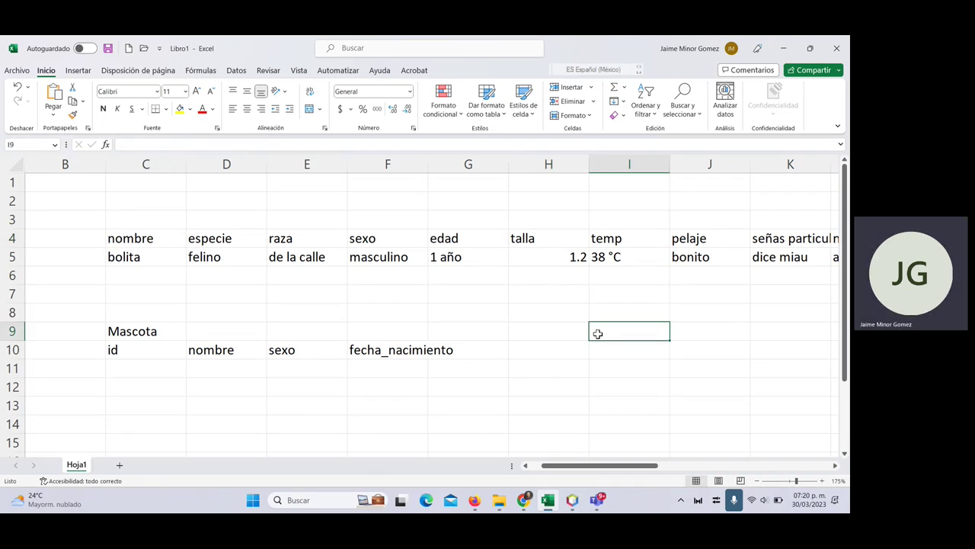
pyautogui.write('Exped')
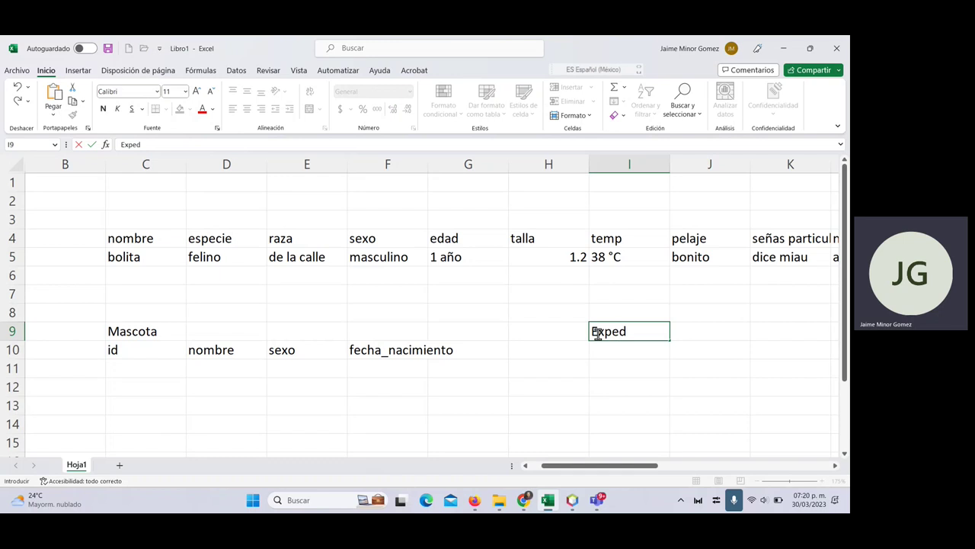
pyautogui.write('ienteClinico')
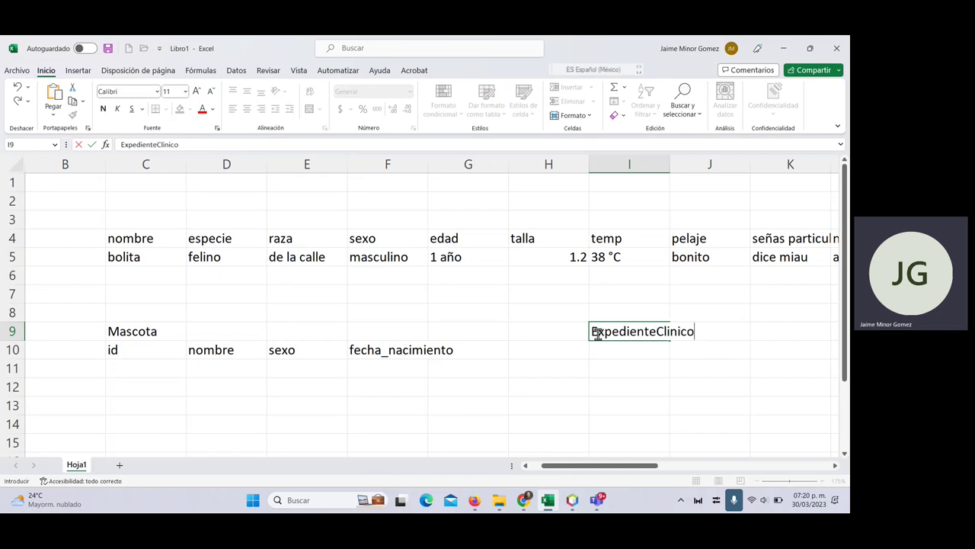
pyautogui.press('Return')
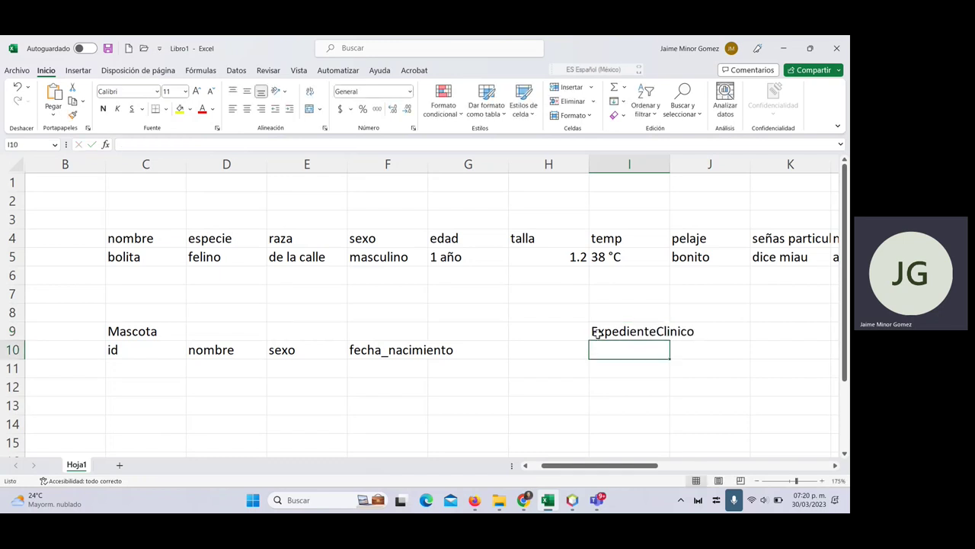
pyautogui.write('id')
pyautogui.press('Tab')
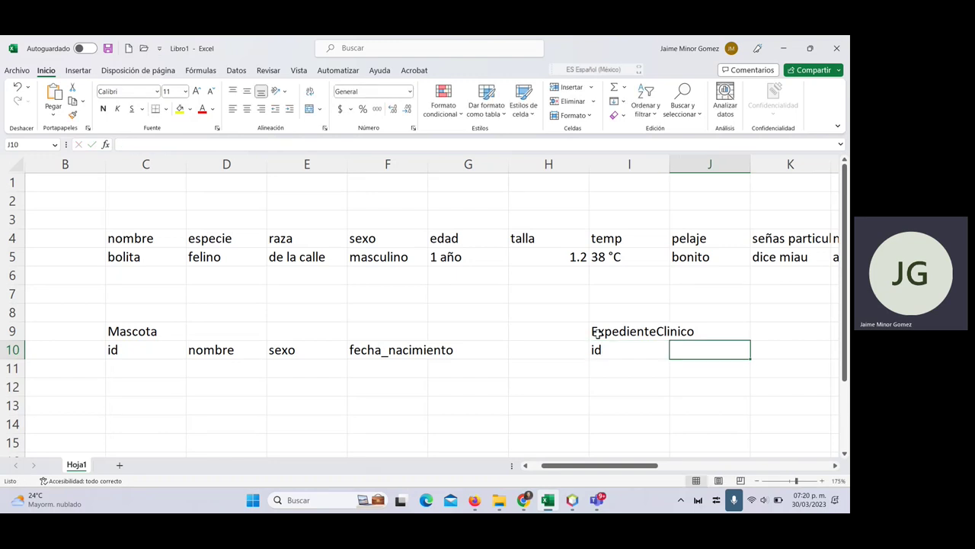
pyautogui.write('talla')
pyautogui.press('Tab')
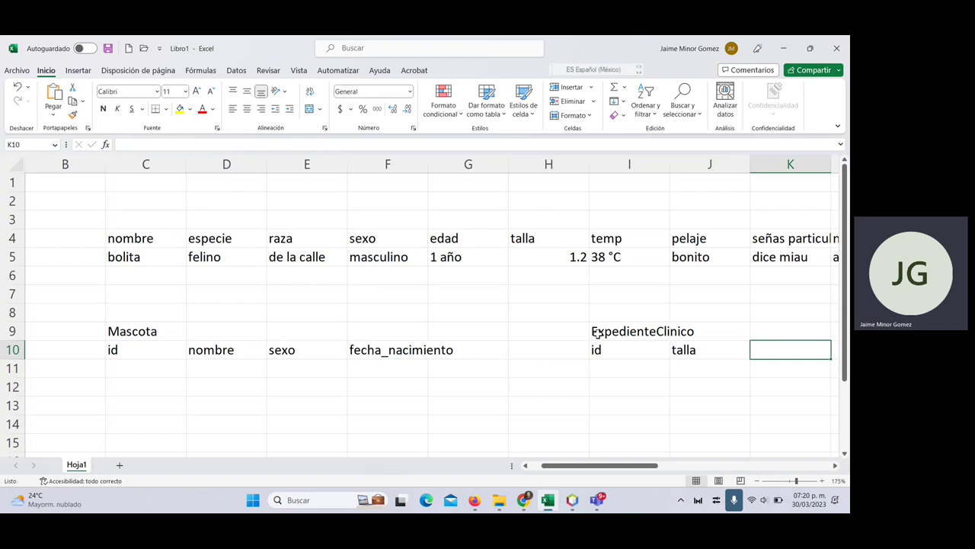
pyautogui.write('temp')
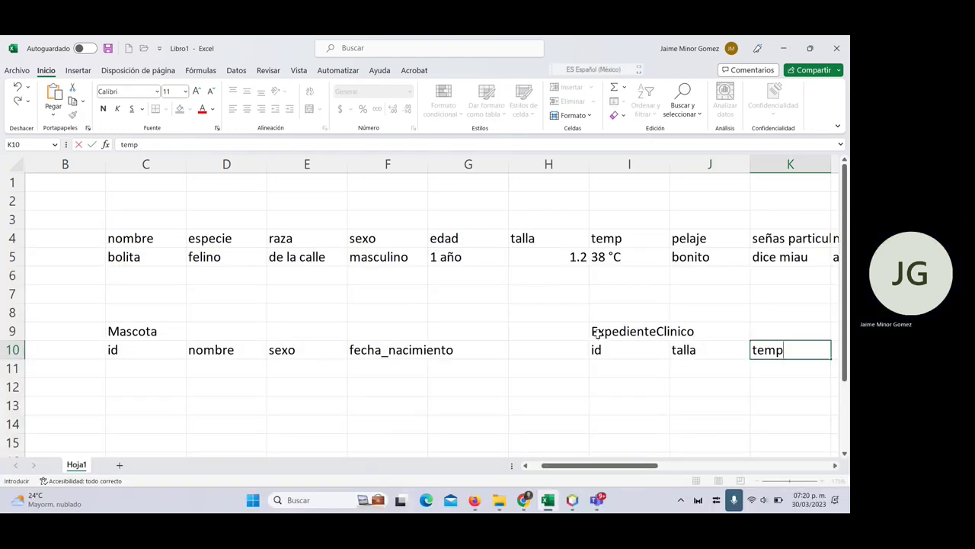
pyautogui.press('Tab')
# - Select the ExpedienteClinico title and field block and cut it
pyautogui.press('Left')
pyautogui.press('Left')
pyautogui.press('Left')
pyautogui.press('Left')
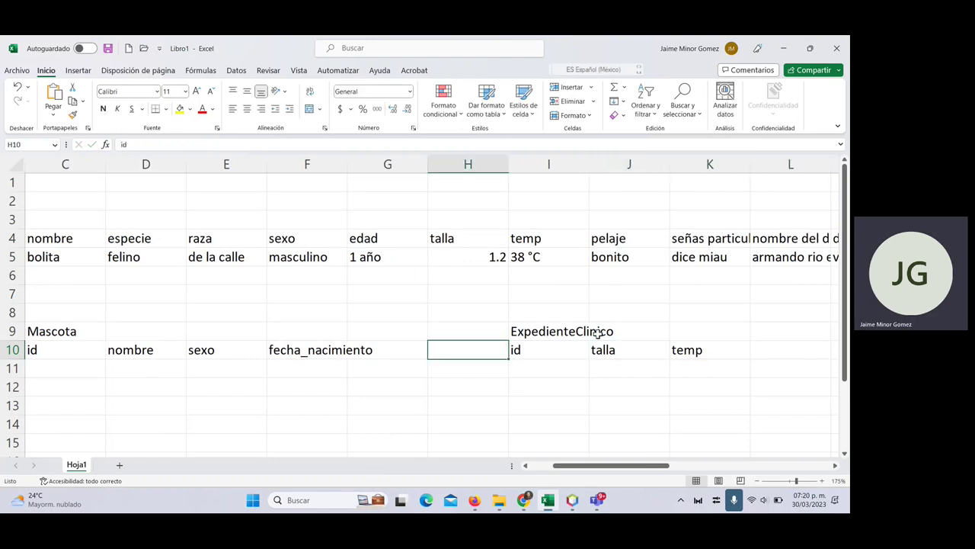
pyautogui.press('Up')
pyautogui.press('Right')
pyautogui.hotkey('shift', 'Down')
pyautogui.hotkey('shift', 'Right')
pyautogui.hotkey('shift', 'Right')
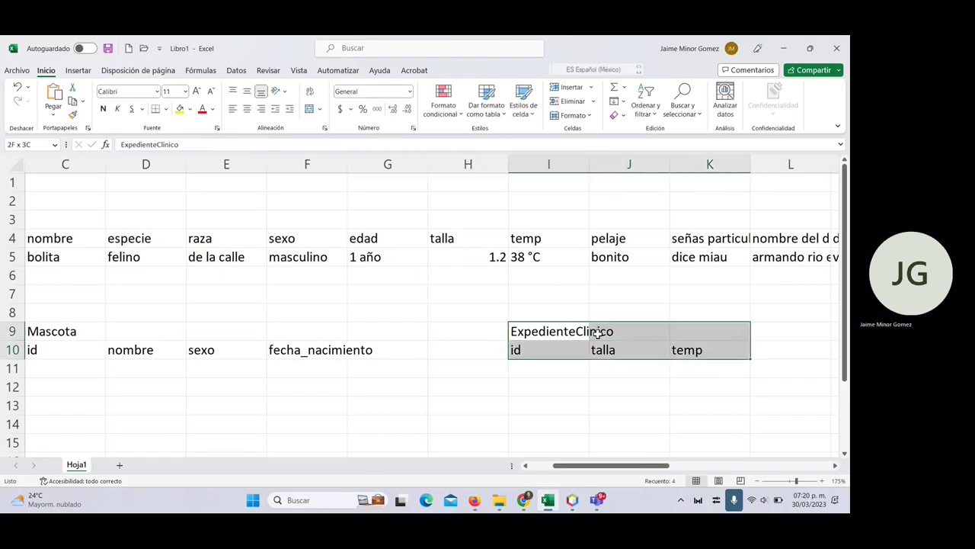
pyautogui.hotkey('ctrl', 'c')
# - Paste the ExpedienteClinico block at C12, directly below the Mascota table
pyautogui.press('Down')
pyautogui.press('Down')
pyautogui.press('Left')
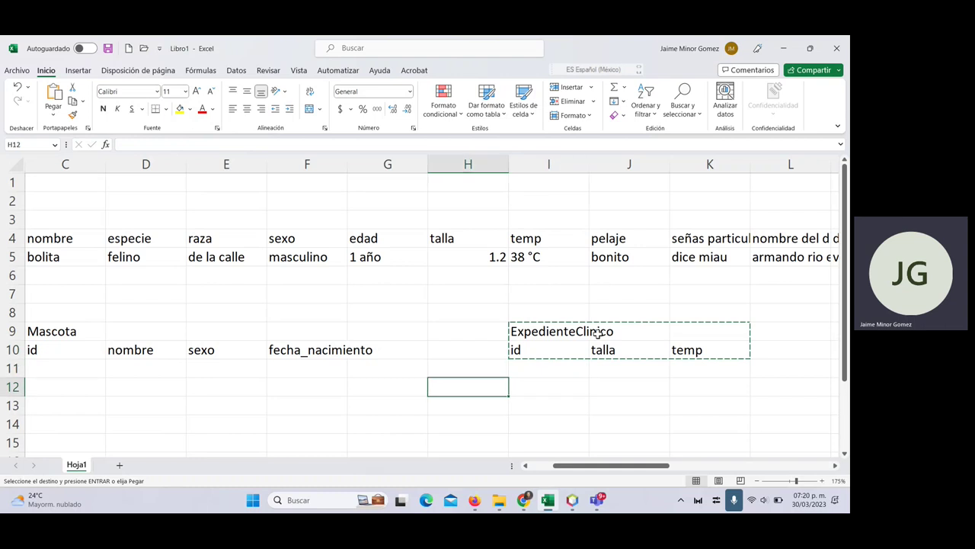
pyautogui.press('Left')
pyautogui.press('Left')
pyautogui.press('Left')
pyautogui.press('Left')
pyautogui.press('Left')
pyautogui.press('Left')
pyautogui.press('Left')
pyautogui.press('Right')
pyautogui.press('Right')
pyautogui.hotkey('ctrl', 'v')
pyautogui.press('Escape')
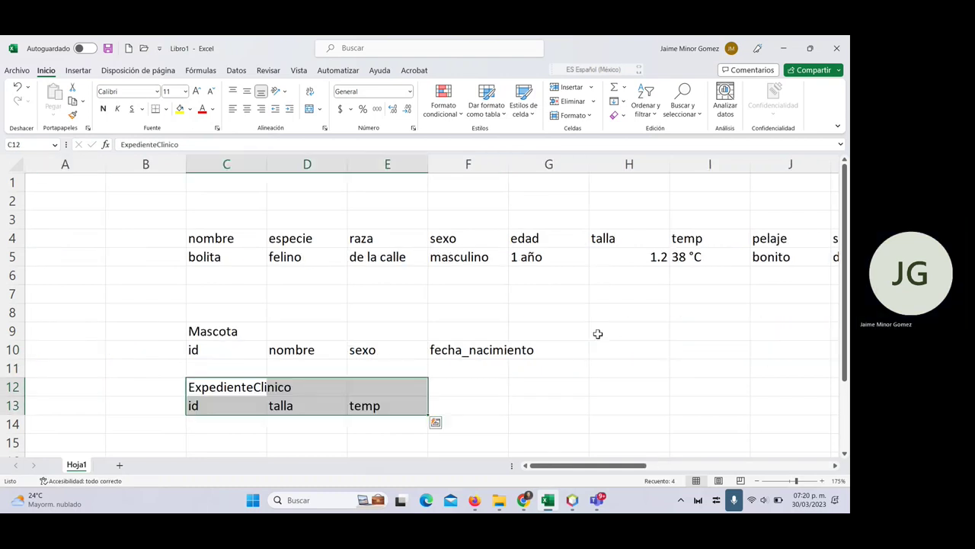
pyautogui.press('Up')
pyautogui.press('Up')
pyautogui.press('Up')
pyautogui.press('Up')
pyautogui.press('Up')
pyautogui.press('Up')
pyautogui.press('Up')
pyautogui.press('Right')
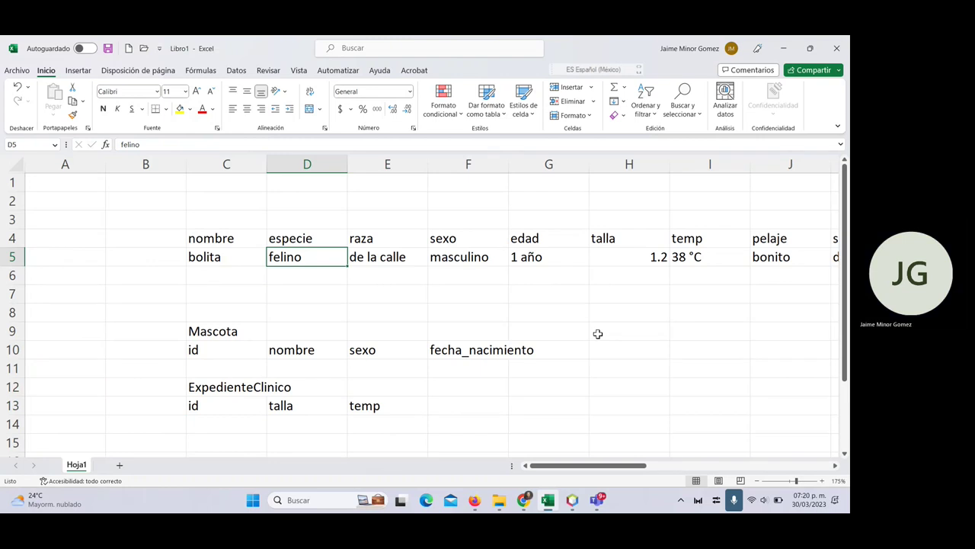
pyautogui.press('Up')
pyautogui.press('Right')
pyautogui.press('Right')
pyautogui.press('Right')
pyautogui.press('Right')
pyautogui.press('Right')
pyautogui.press('Right')
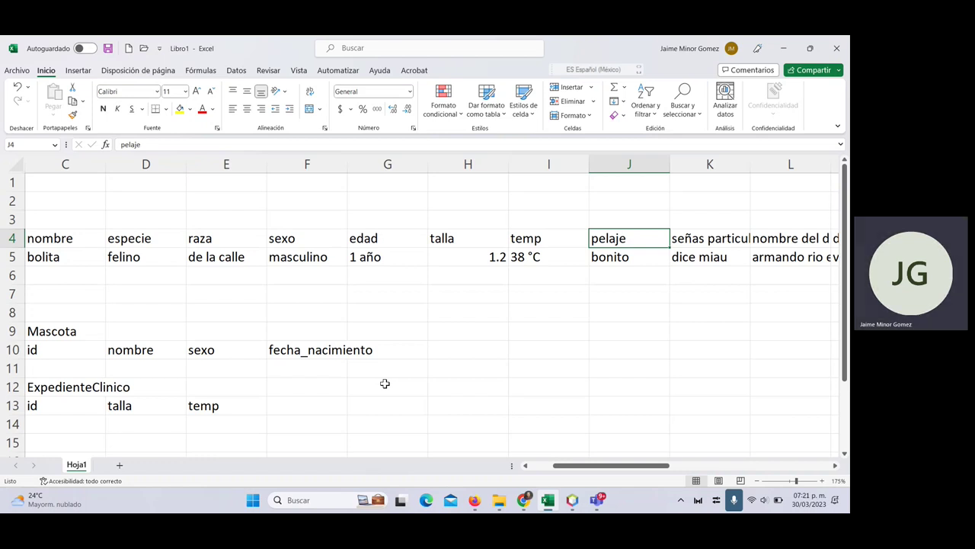
# - Add pelaje in G10 and señas_particulares in H10 to Mascota's field row
pyautogui.click(418, 355)
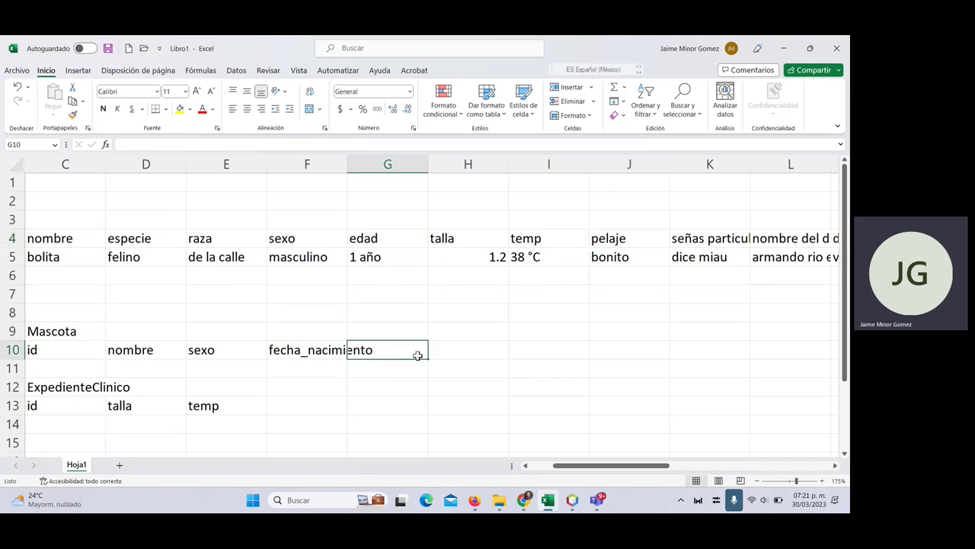
pyautogui.write('pelaje')
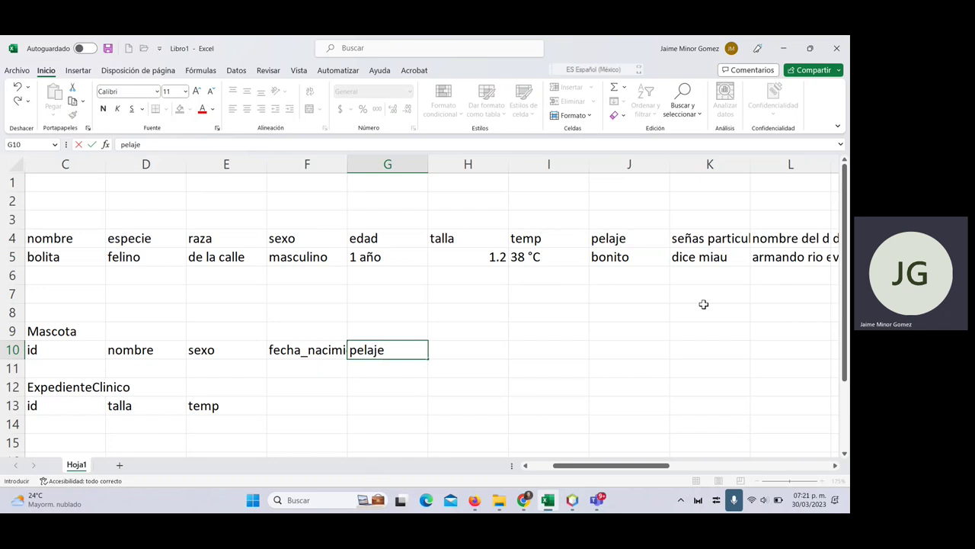
pyautogui.click(718, 244)
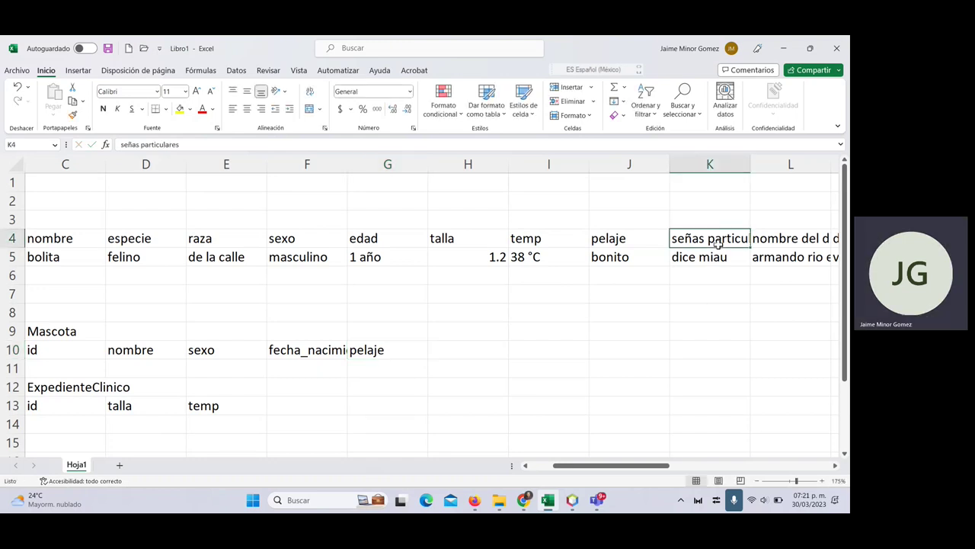
pyautogui.click(460, 350)
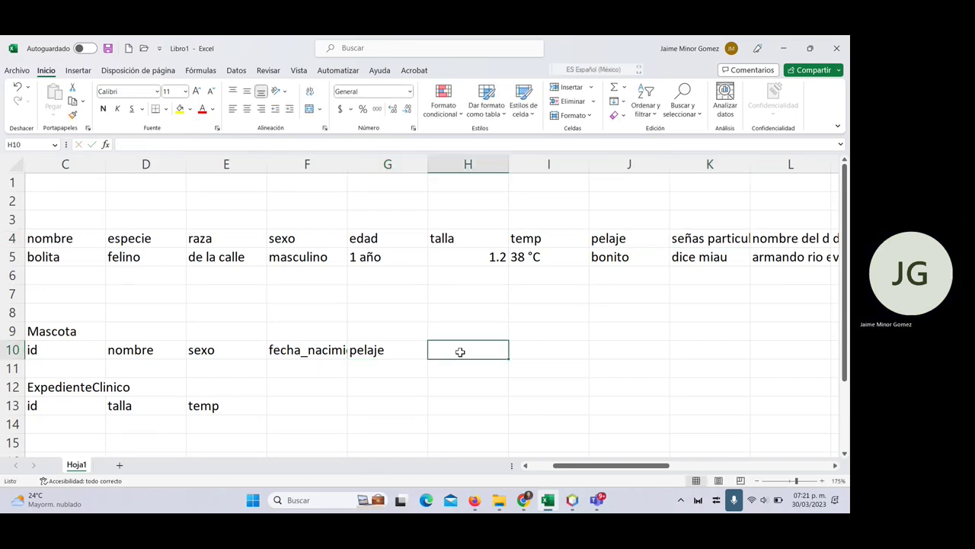
pyautogui.write('señas_par')
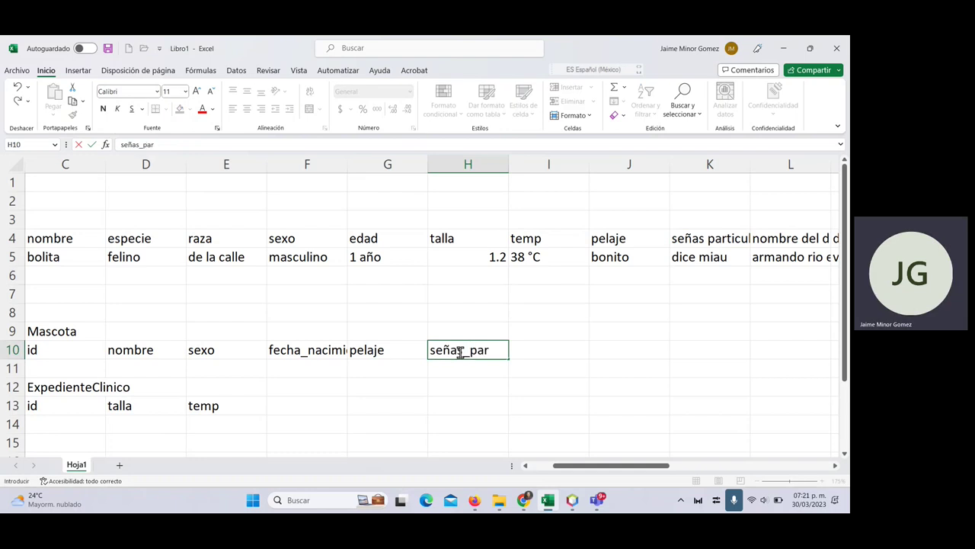
pyautogui.write('ticulares')
pyautogui.press('Tab')
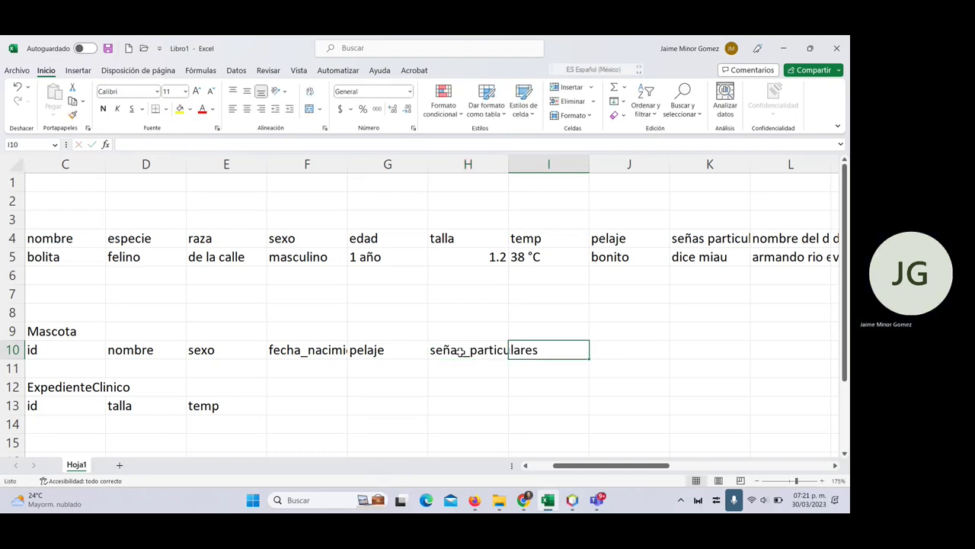
pyautogui.click(790, 238)
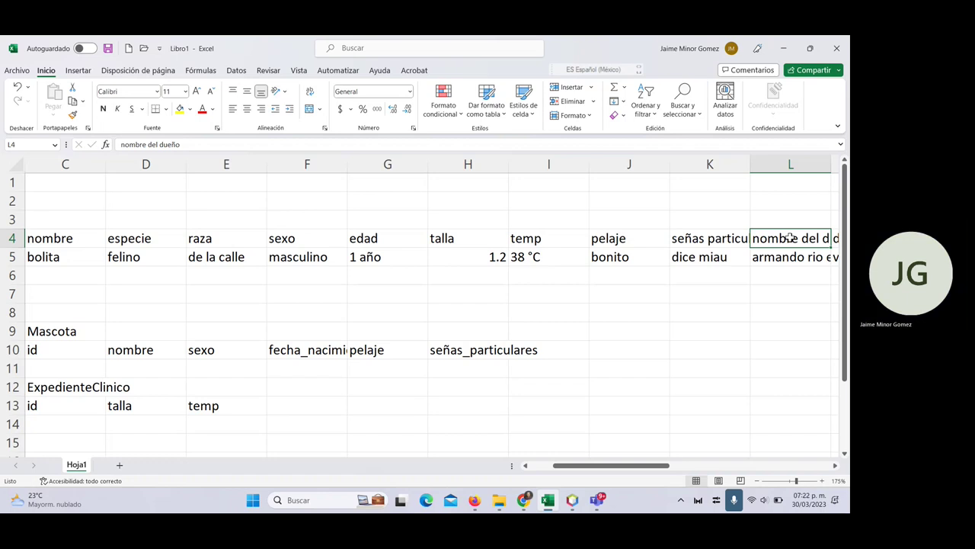
pyautogui.hscroll(-2, 168, 325)
# - Review the Mascota field names id and nombre and select the whole Mascota row
pyautogui.scroll(-2, 167, 324)
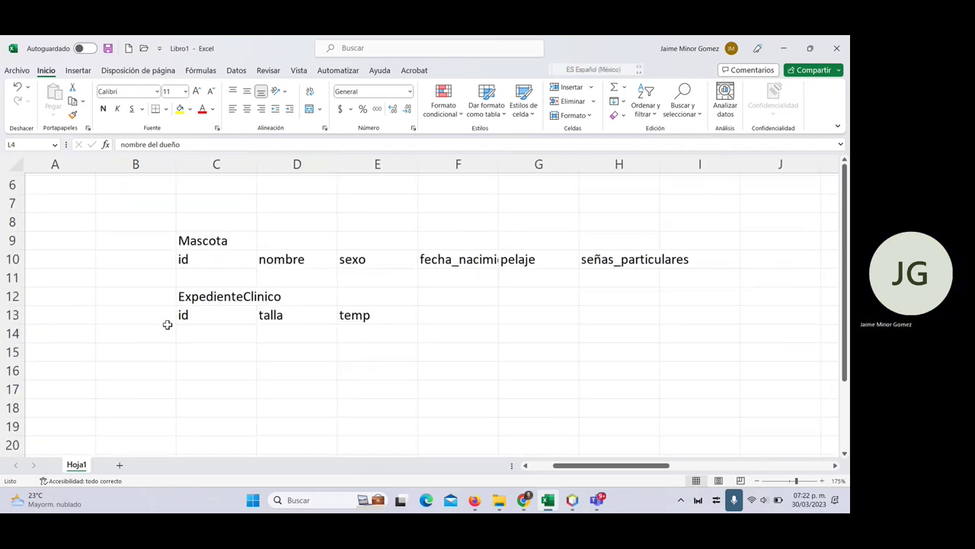
pyautogui.scroll(-1, 167, 325)
pyautogui.click(200, 212)
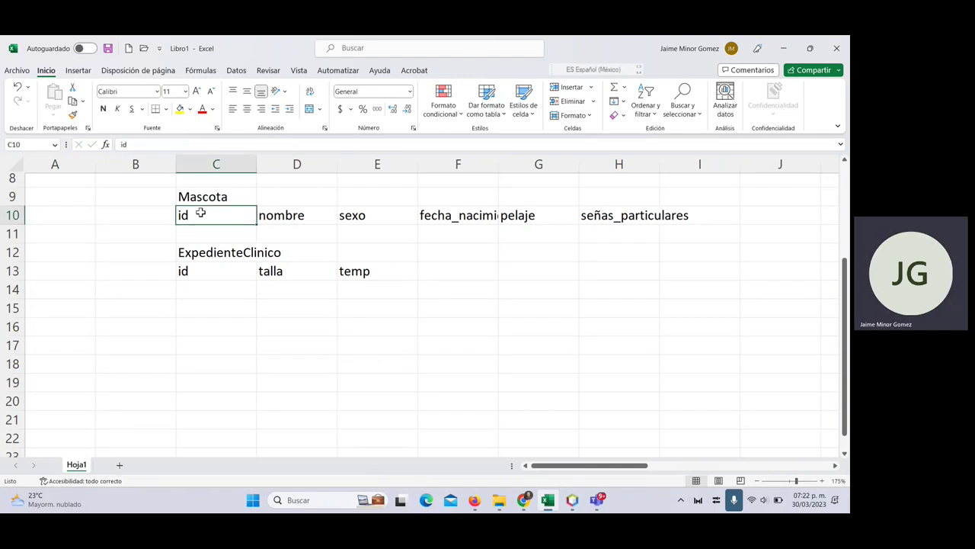
pyautogui.click(300, 214)
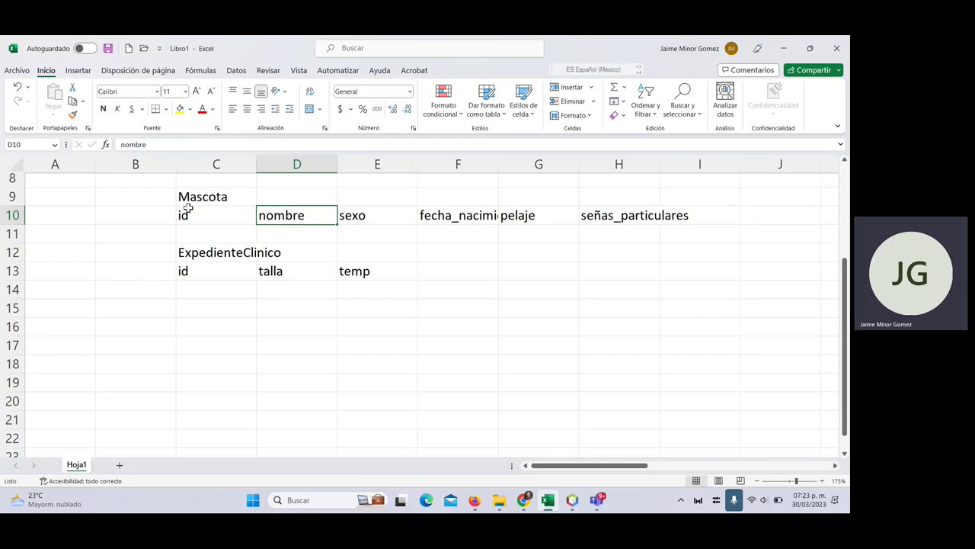
pyautogui.moveTo(193, 204); pyautogui.dragTo(670, 218)
# - Check the pet record's especie, raza and talla attributes, then return to Mascota's id field
pyautogui.scroll(1, 643, 326)
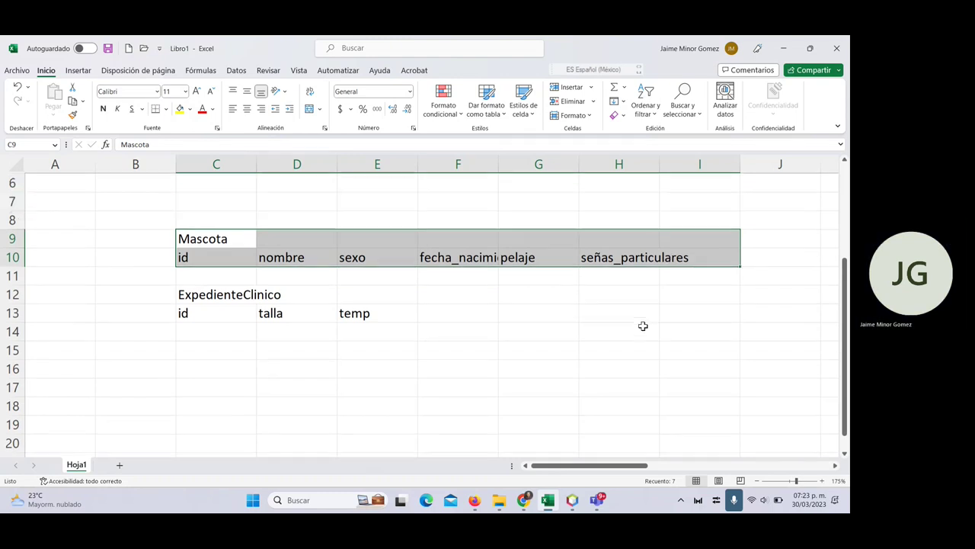
pyautogui.scroll(2, 489, 351)
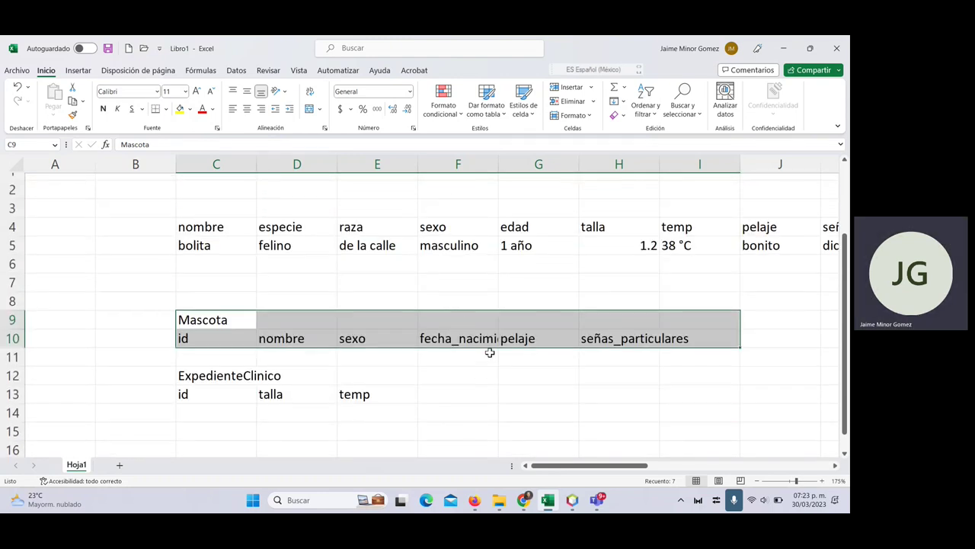
pyautogui.click(594, 225)
pyautogui.click(359, 226)
pyautogui.click(292, 226)
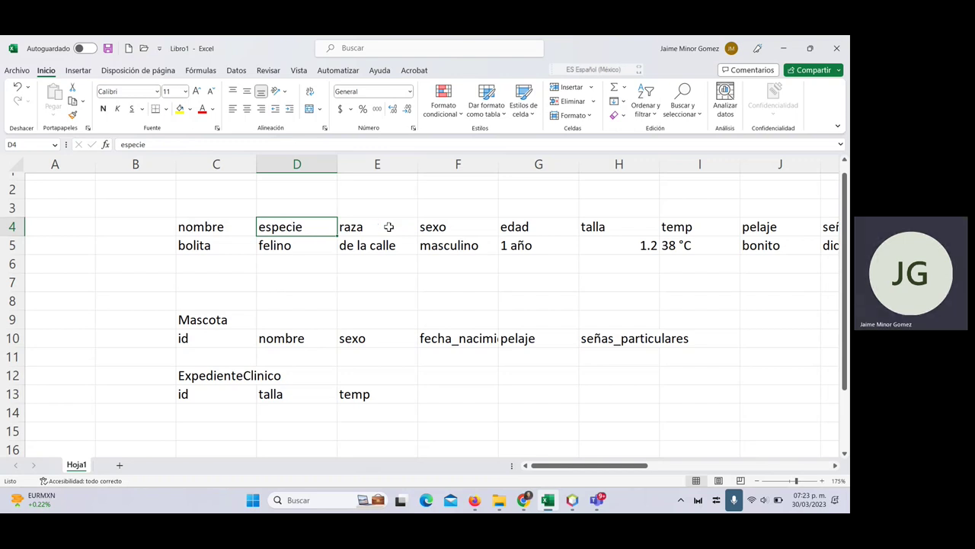
pyautogui.click(301, 340)
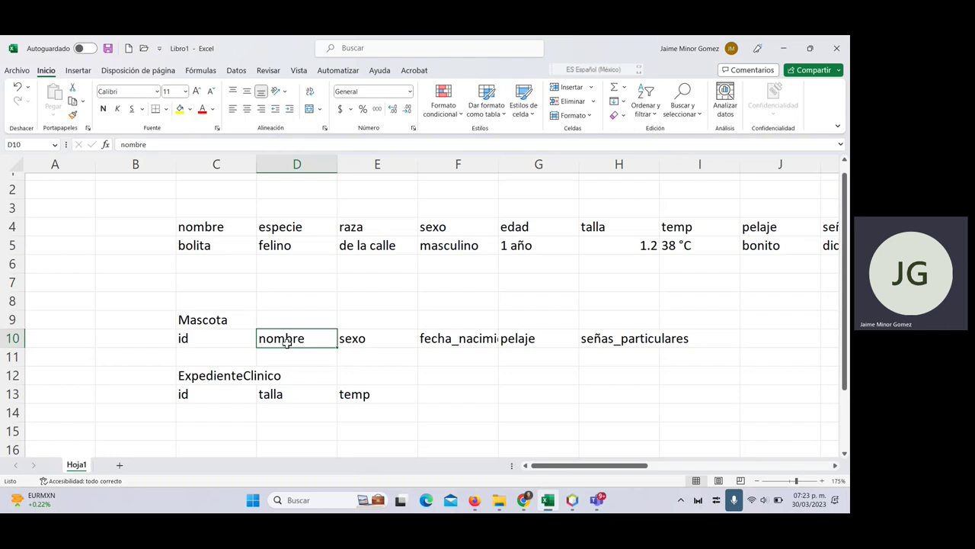
pyautogui.click(195, 338)
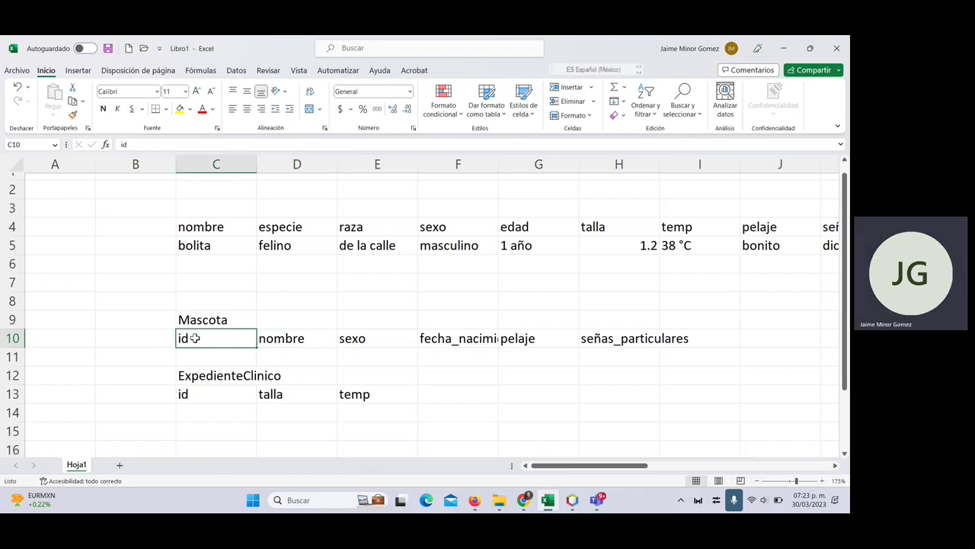
pyautogui.scroll(-1, 195, 338)
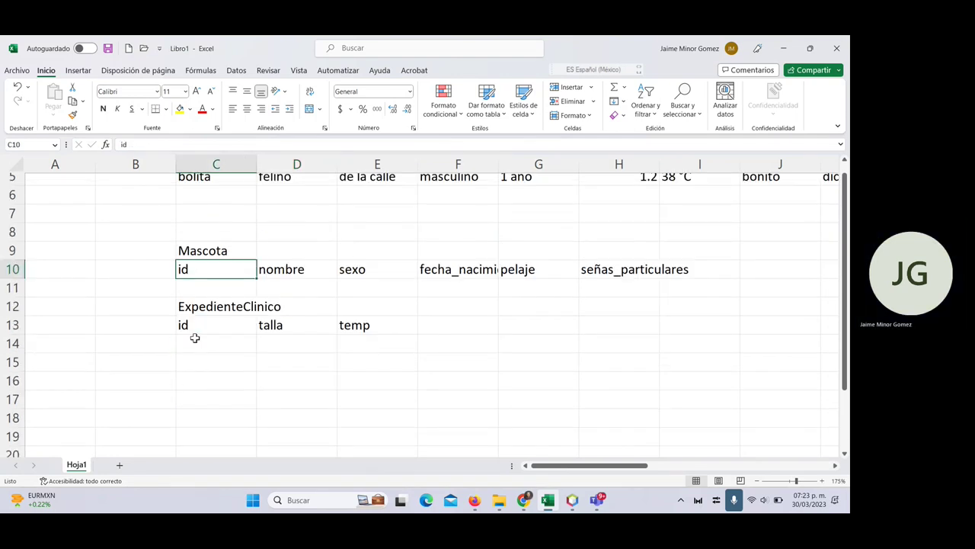
pyautogui.scroll(1, 123, 288)
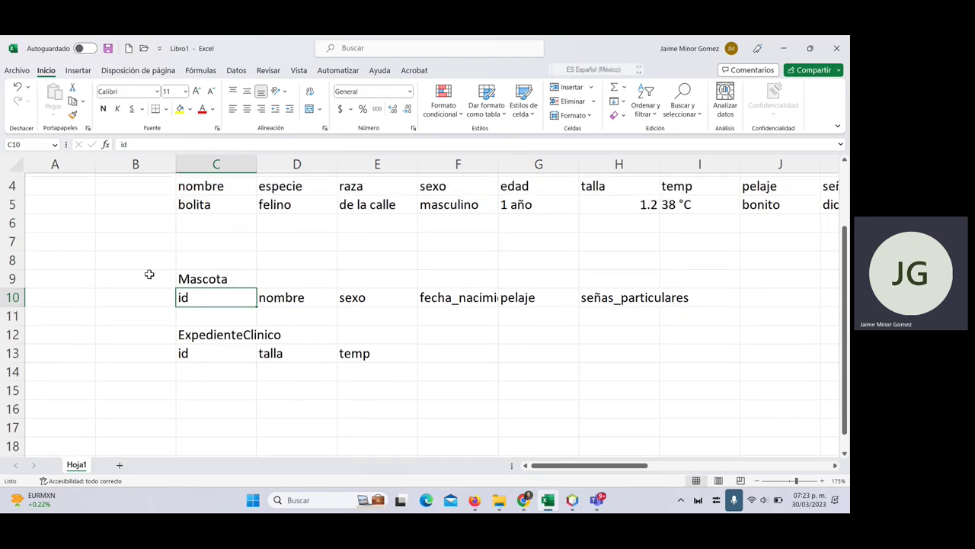
# - Title C7 'Especie' and E7 'Raza', and insert a blank row 8 beneath them
pyautogui.click(195, 254)
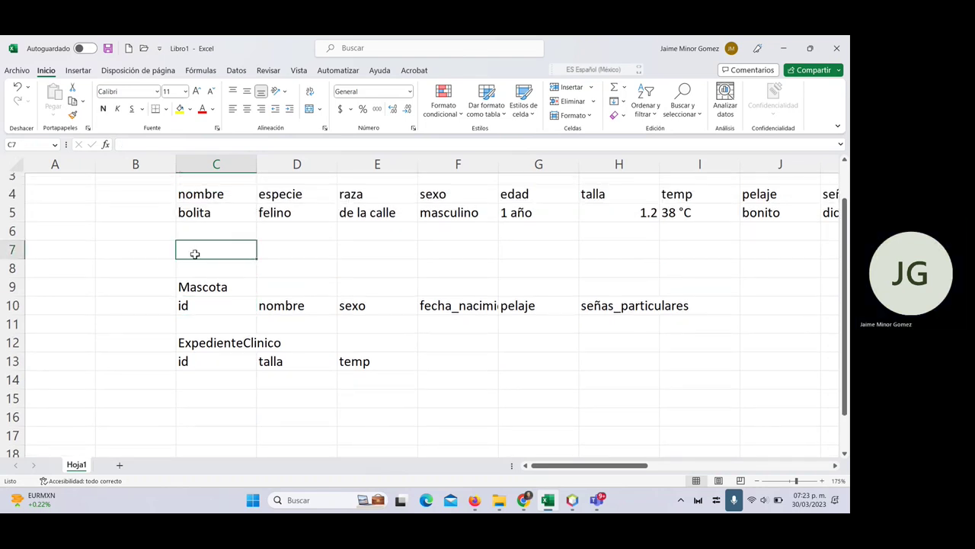
pyautogui.write('Especie')
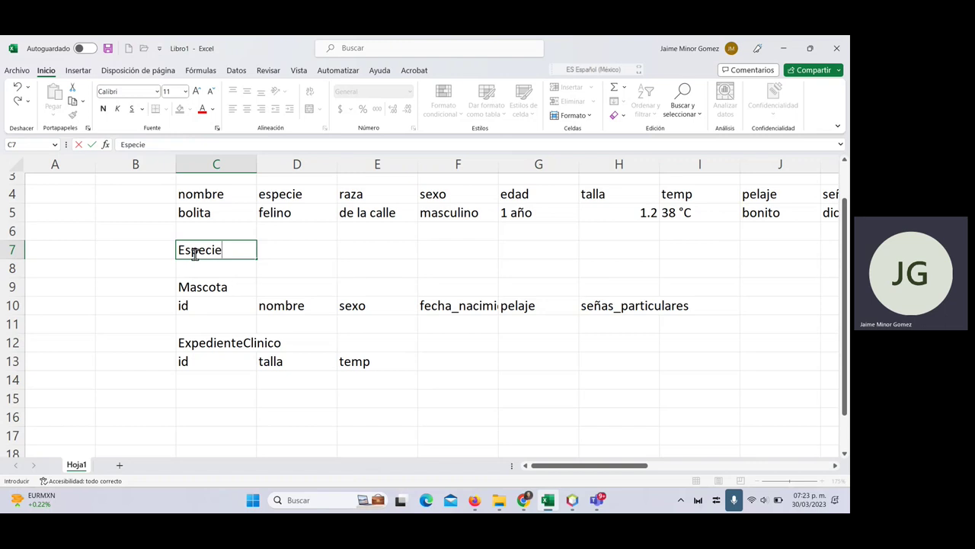
pyautogui.press('Tab')
pyautogui.press('Tab')
pyautogui.write('Raza')
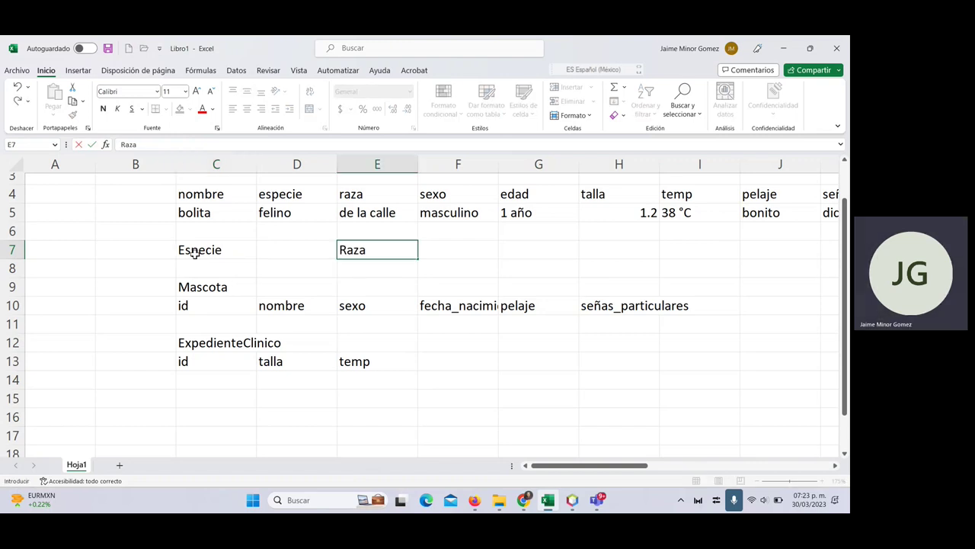
pyautogui.click(4, 267)
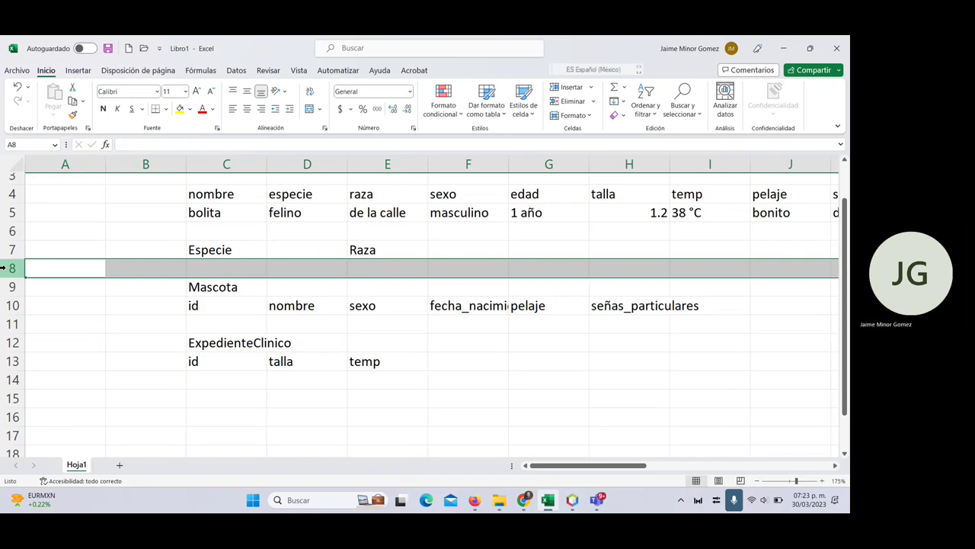
pyautogui.rightClick(3, 266)
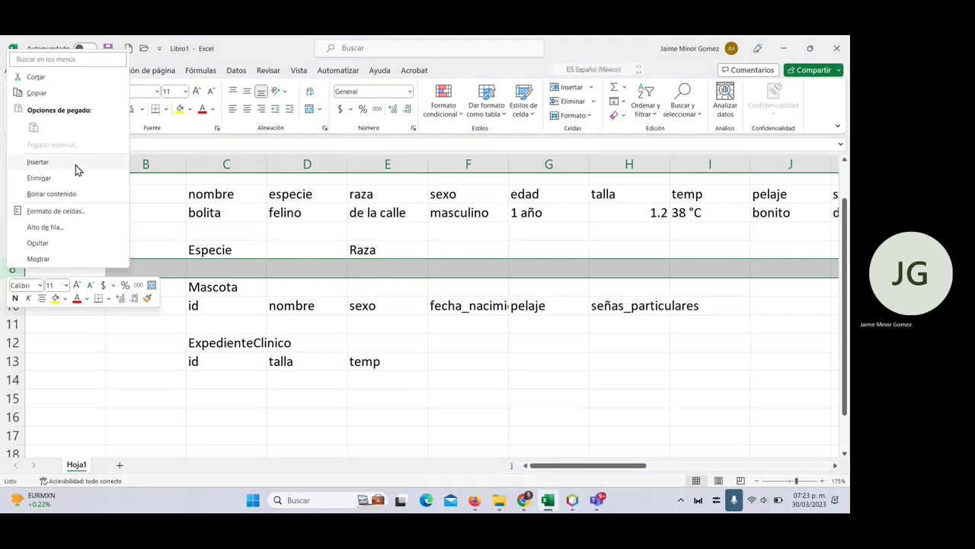
pyautogui.click(75, 165)
# - Enter fields id_esp, tipo_esp, id_raza and tipo_raza in C8:F8
pyautogui.click(217, 269)
pyautogui.write('id')
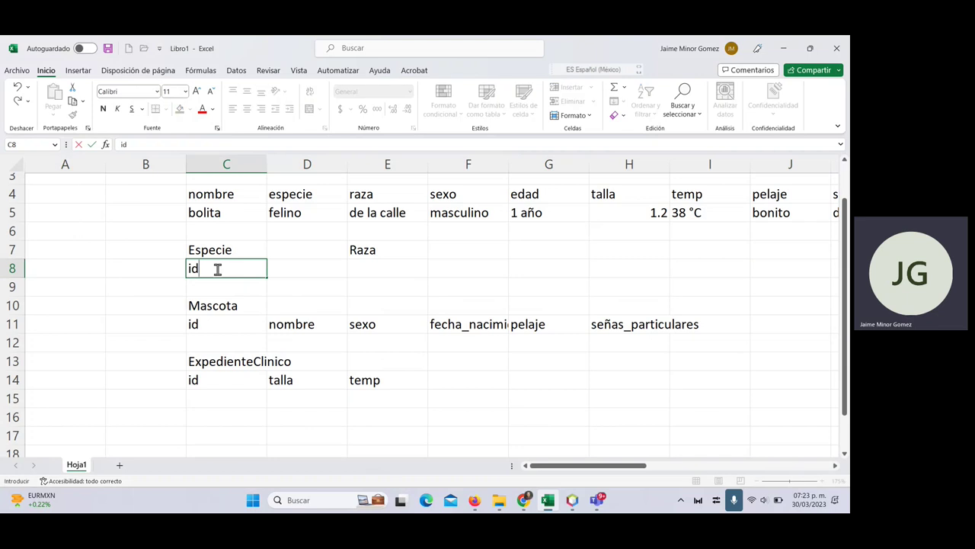
pyautogui.write('_esp')
pyautogui.press('Tab')
pyautogui.write('des')
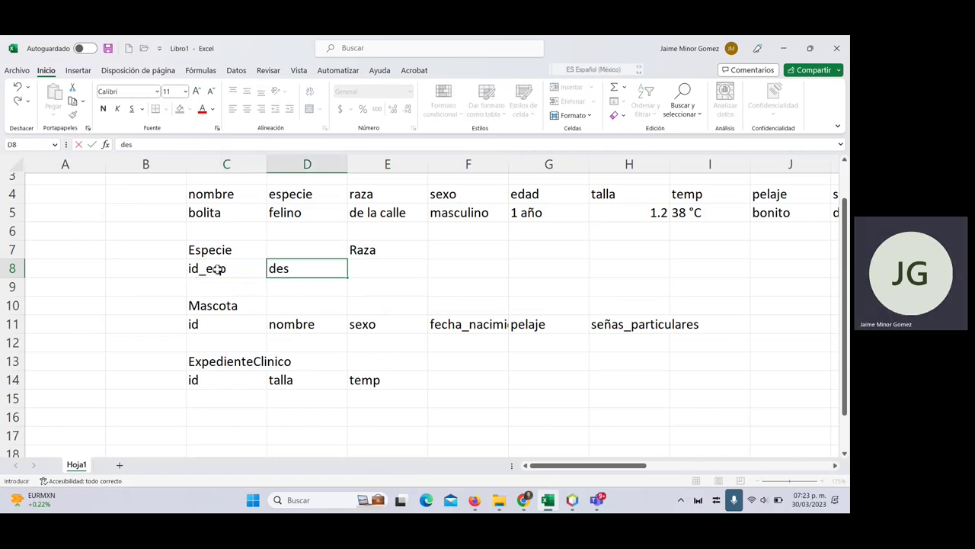
pyautogui.press('BackSpace')
pyautogui.press('BackSpace')
pyautogui.press('BackSpace')
pyautogui.write('tipo_espe')
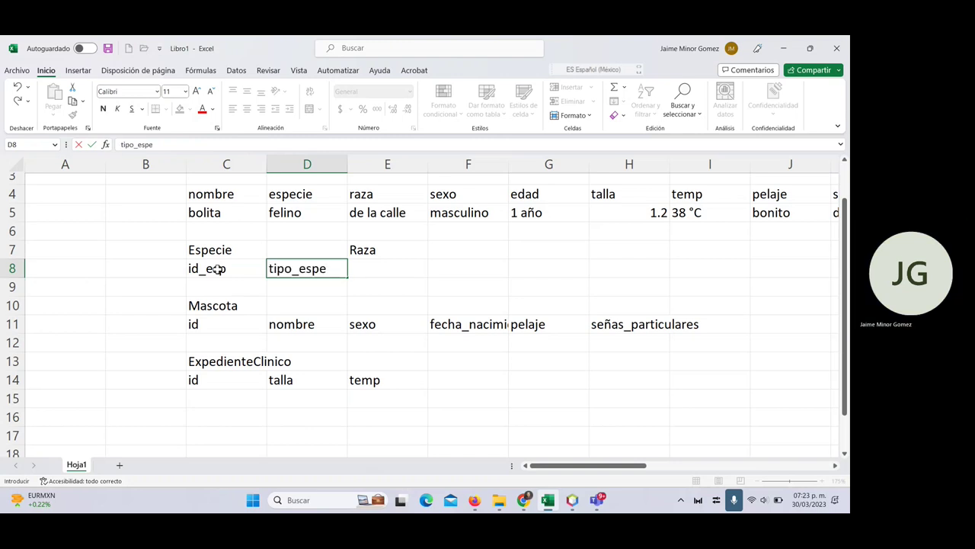
pyautogui.press('BackSpace')
pyautogui.press('Tab')
pyautogui.write('id')
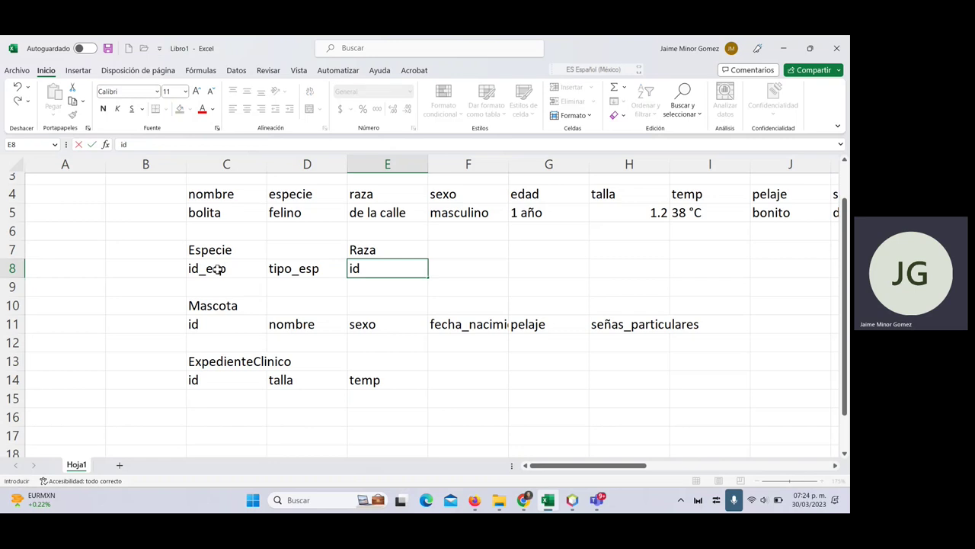
pyautogui.write('_raza')
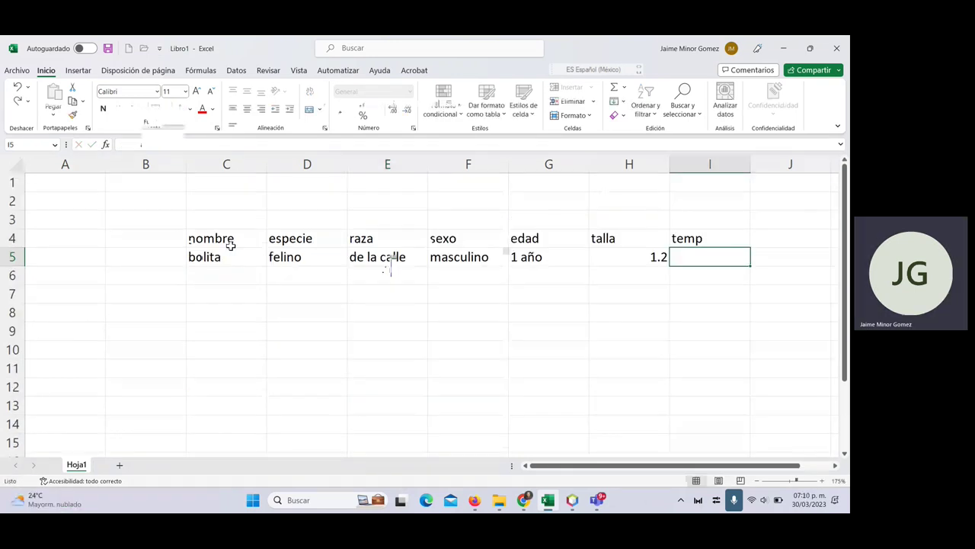
pyautogui.press('Tab')
pyautogui.write('tipo')
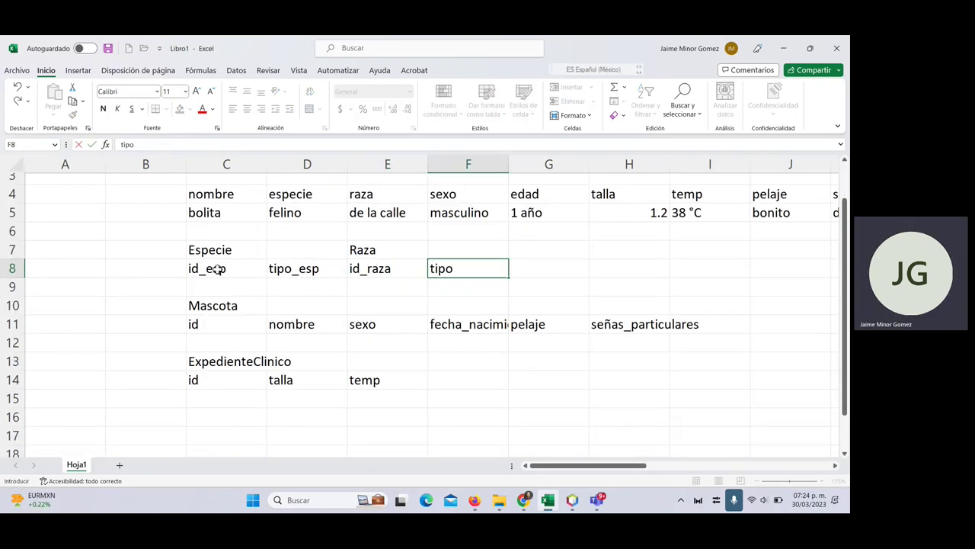
pyautogui.write('_raza')
pyautogui.press('Tab')
# - Copy the id_esp field name from C8
pyautogui.press('Left')
pyautogui.press('Left')
pyautogui.press('Left')
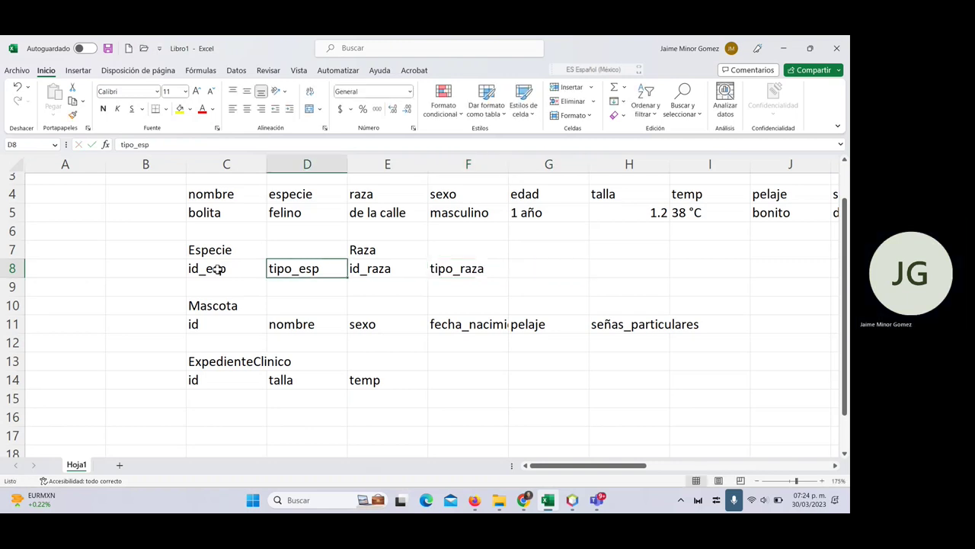
pyautogui.press('Left')
pyautogui.press('Left')
pyautogui.press('Right')
pyautogui.hotkey('ctrl', 'c')
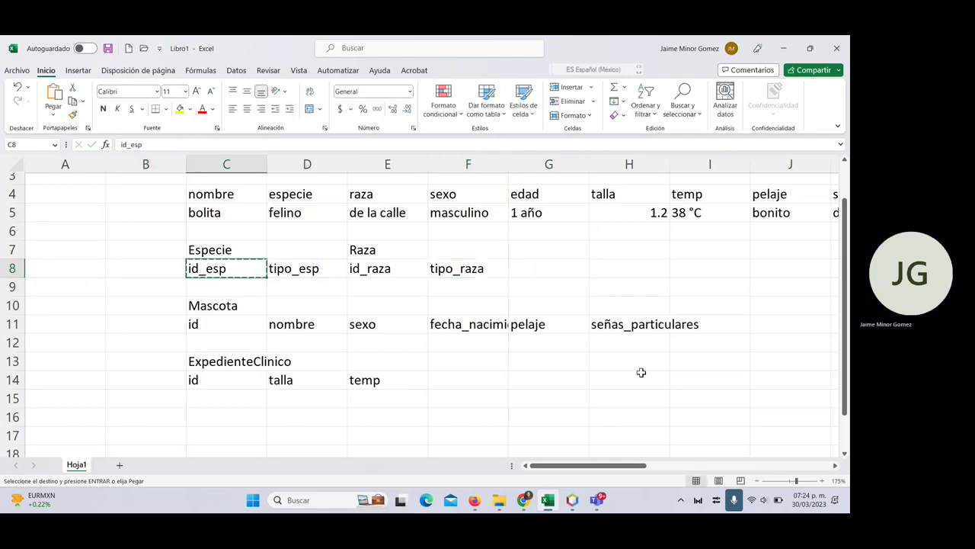
# - Paste id_esp and id_raza into I11 and J11 at the end of Mascota's fields
pyautogui.click(717, 320)
pyautogui.hotkey('ctrl', 'v')
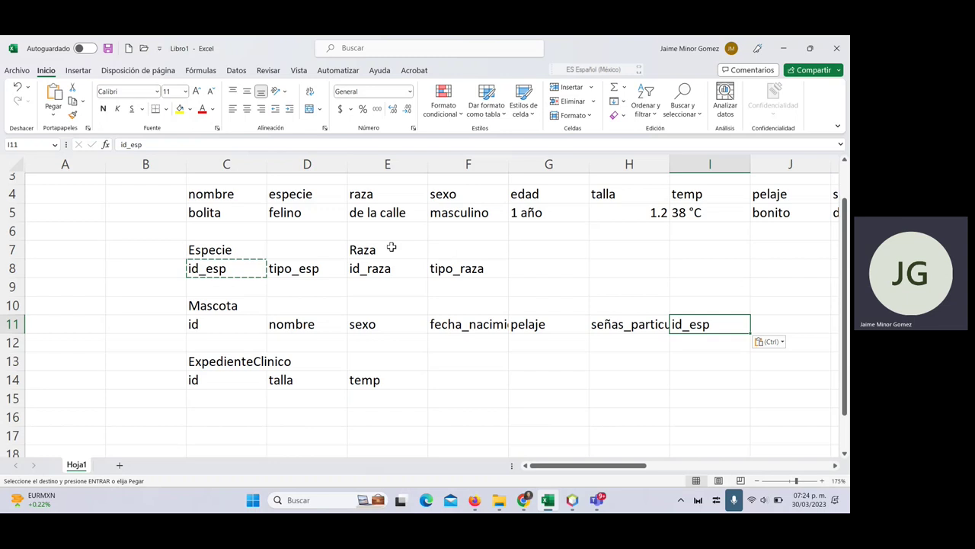
pyautogui.click(368, 267)
pyautogui.hotkey('ctrl', 'c')
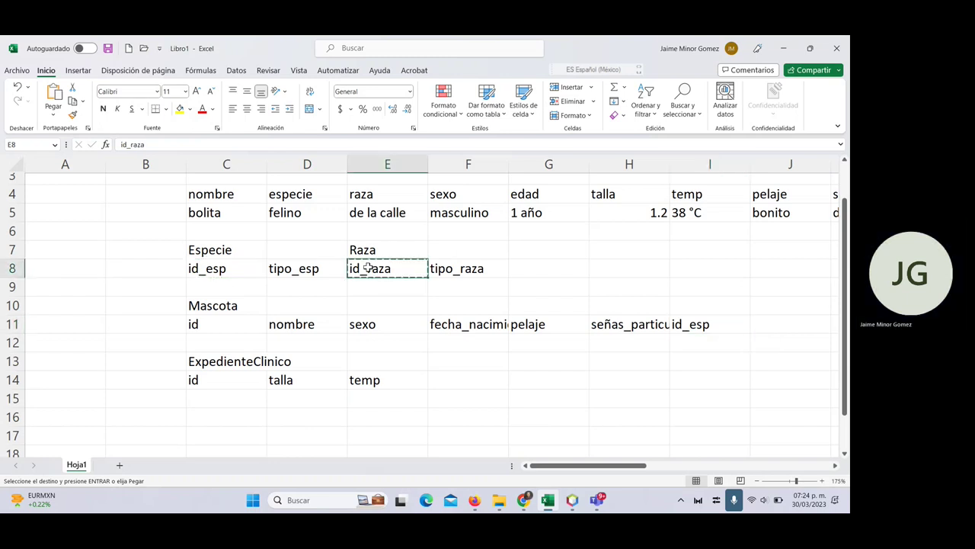
pyautogui.click(762, 324)
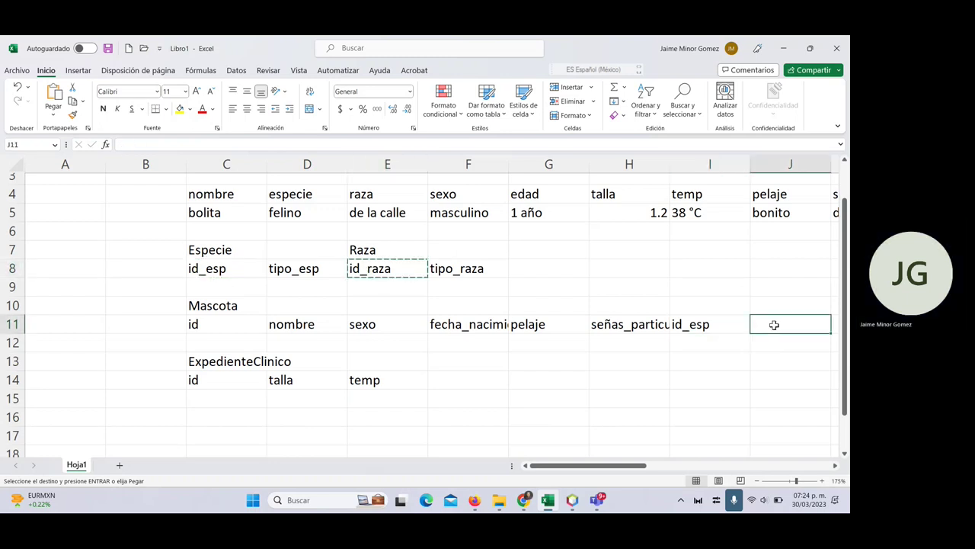
pyautogui.hotkey('ctrl', 'v')
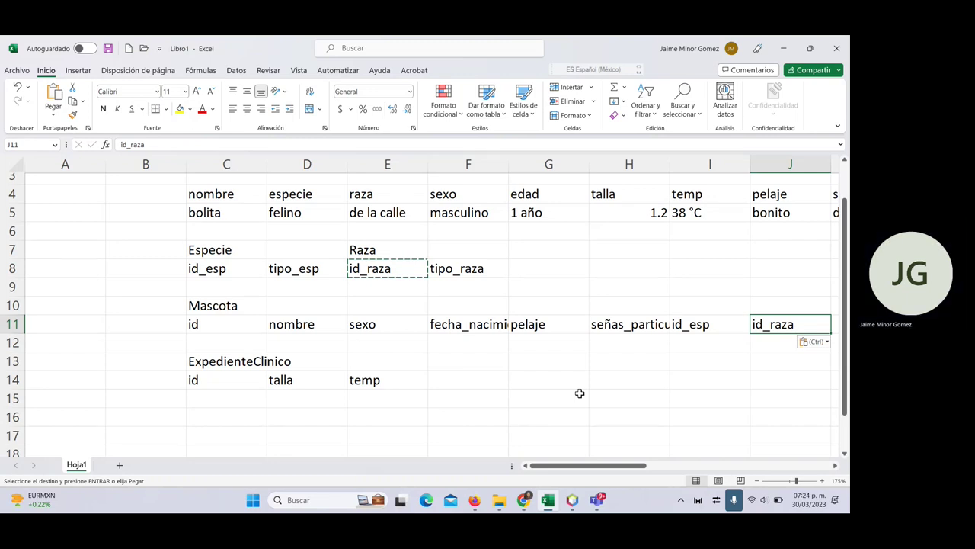
# - Insert two blank rows at row 12, between Mascota and ExpedienteClinico
pyautogui.scroll(-1, 264, 366)
pyautogui.click(13, 289)
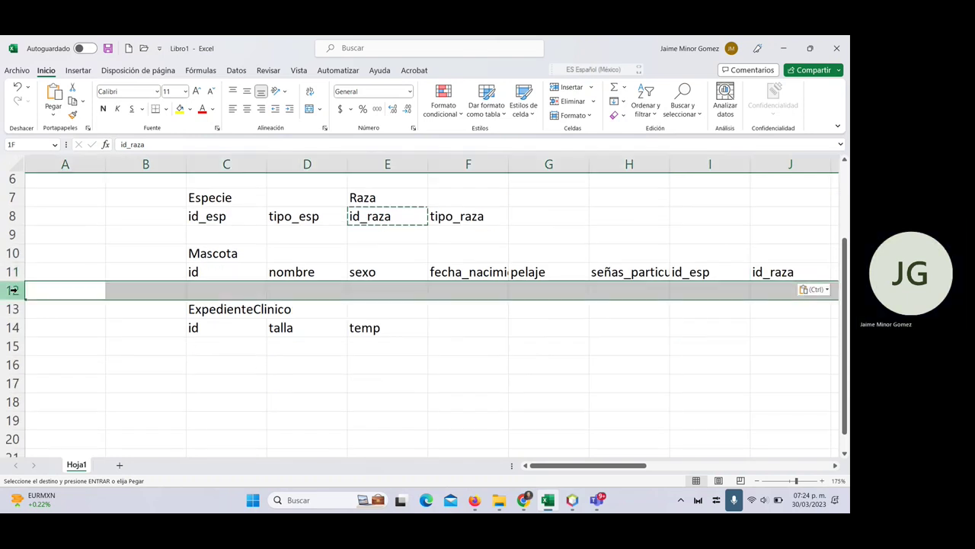
pyautogui.rightClick(13, 289)
pyautogui.click(70, 187)
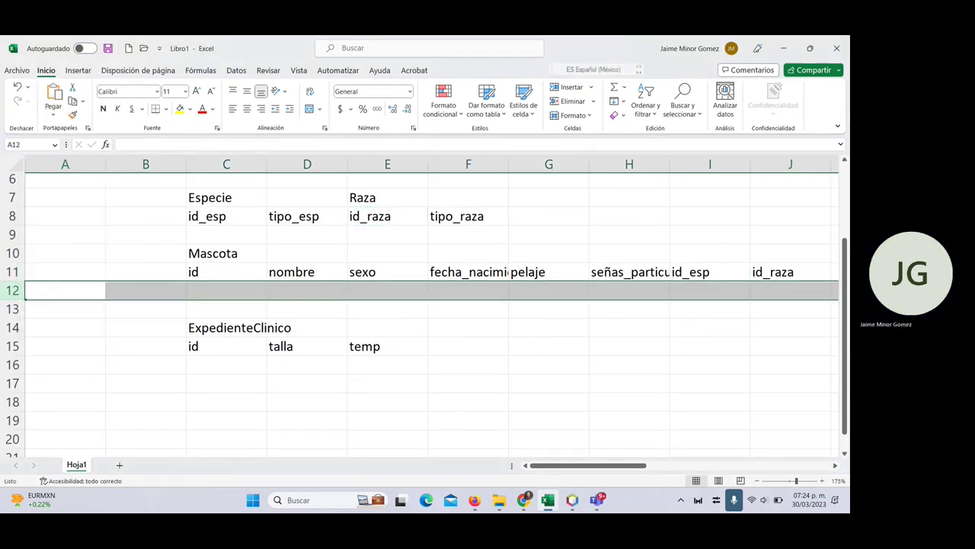
pyautogui.rightClick(6, 290)
pyautogui.click(61, 180)
# - Title C13 'Dueño' and insert a blank row 14 beneath it
pyautogui.doubleClick(234, 310)
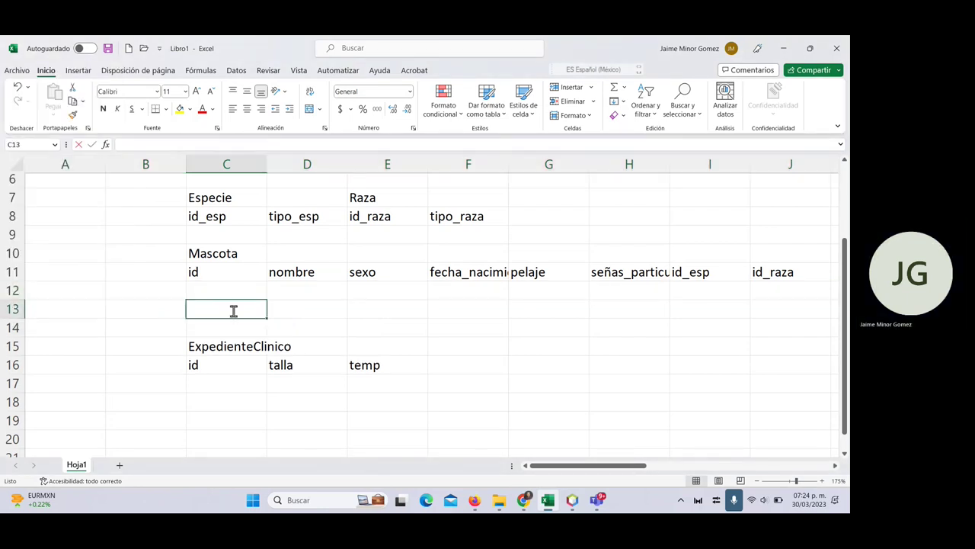
pyautogui.write('Dueo')
pyautogui.press('Return')
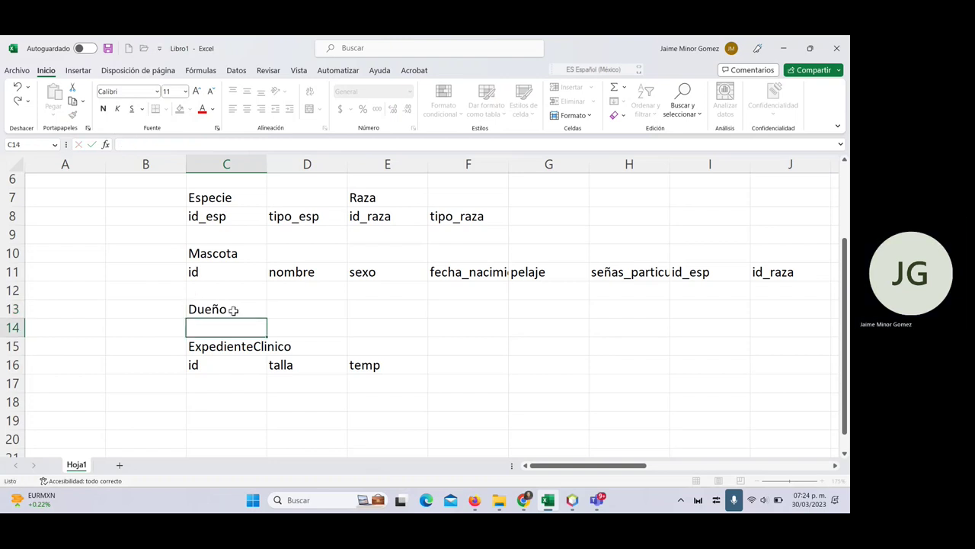
pyautogui.rightClick(13, 327)
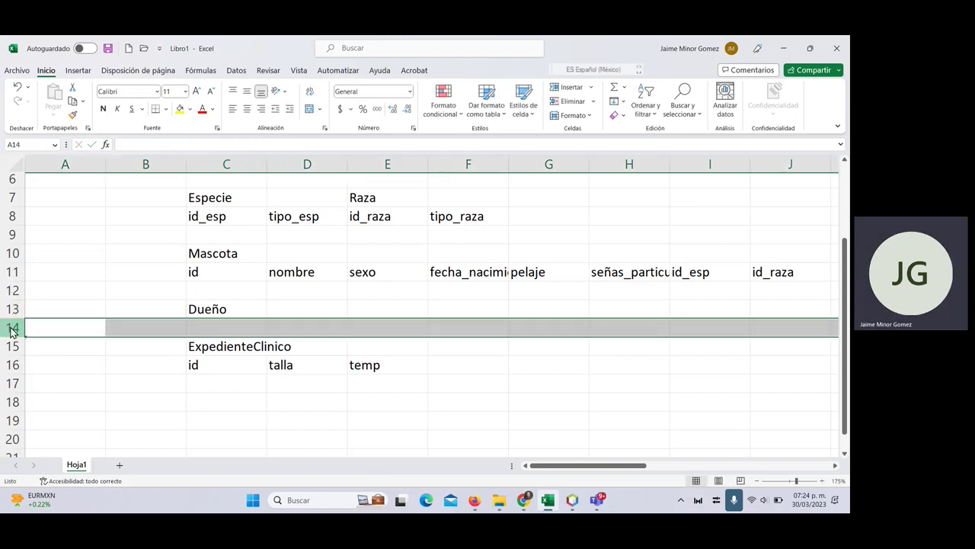
pyautogui.click(59, 237)
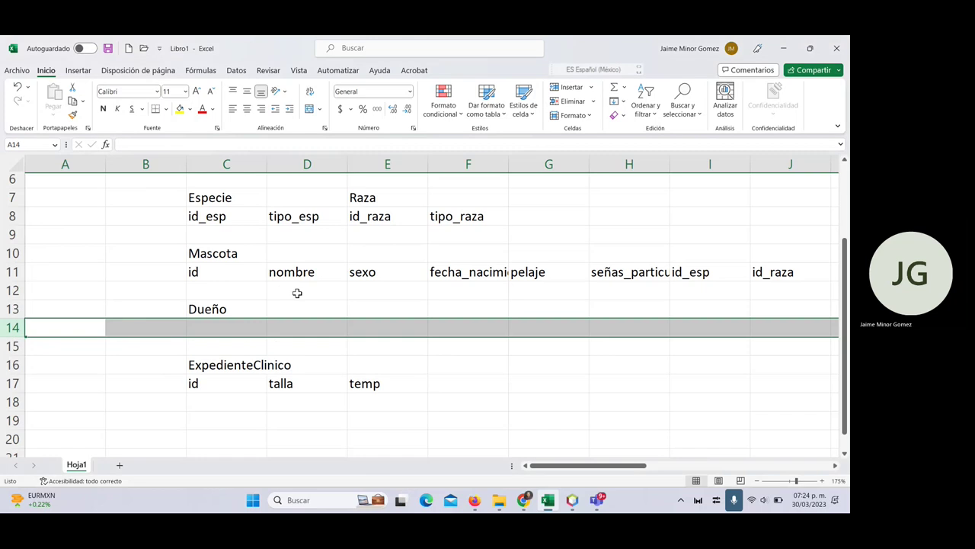
pyautogui.scroll(2, 296, 289)
# - Select and copy the sample record's owner-through-vet headers and values, ending at tel
pyautogui.click(233, 231)
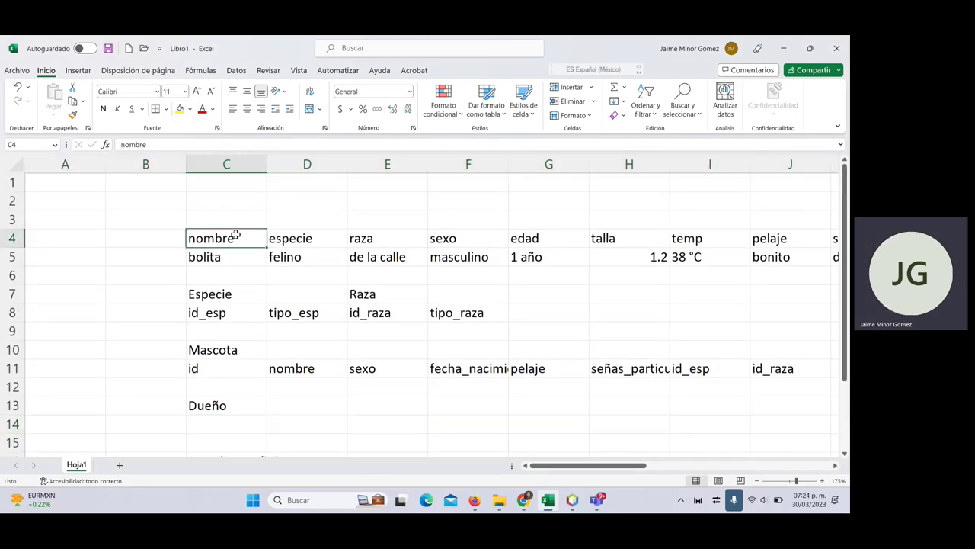
pyautogui.moveTo(229, 238); pyautogui.dragTo(766, 229)
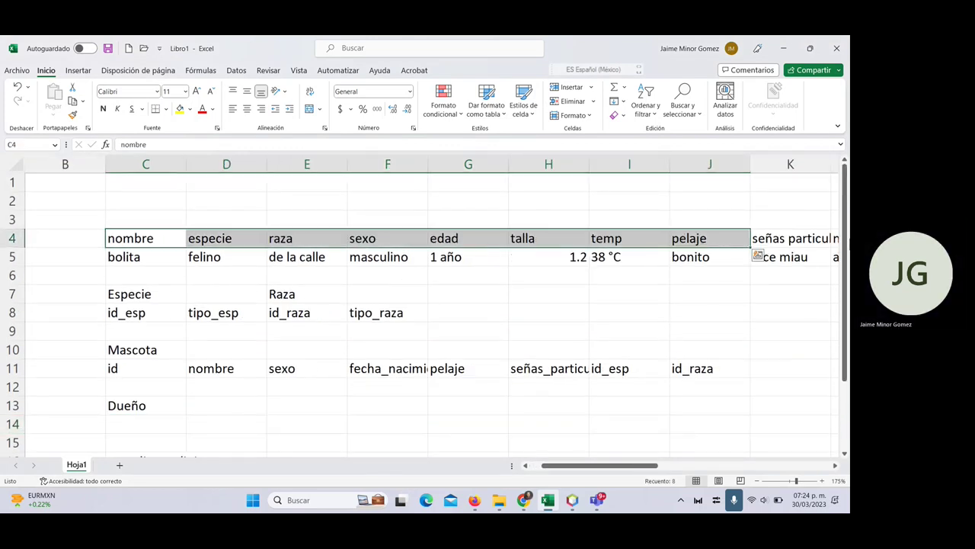
pyautogui.click(771, 224)
pyautogui.press('Right')
pyautogui.press('Right')
pyautogui.press('Right')
pyautogui.press('Right')
pyautogui.press('Right')
pyautogui.press('Right')
pyautogui.press('Right')
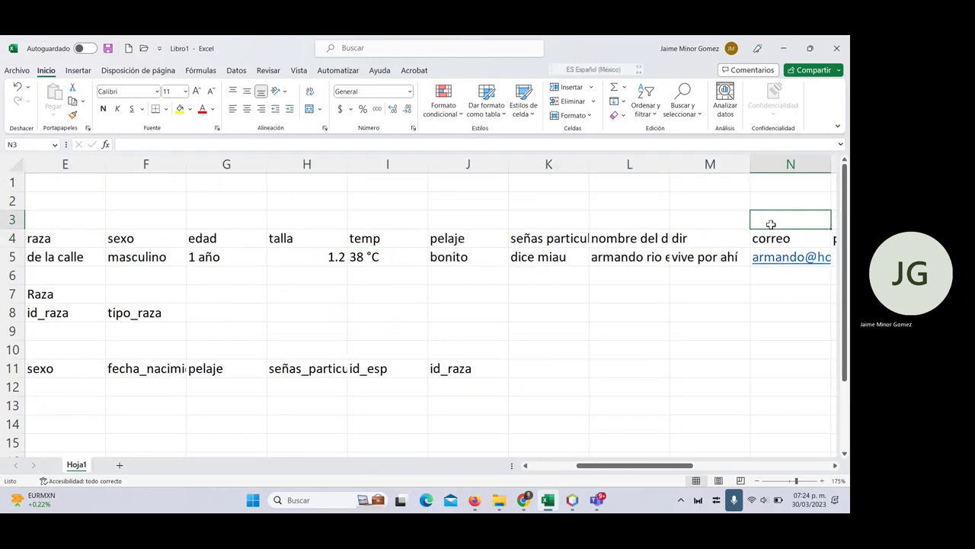
pyautogui.press('Left')
pyautogui.press('Left')
pyautogui.press('Left')
pyautogui.press('Left')
pyautogui.press('Left')
pyautogui.press('Left')
pyautogui.press('Left')
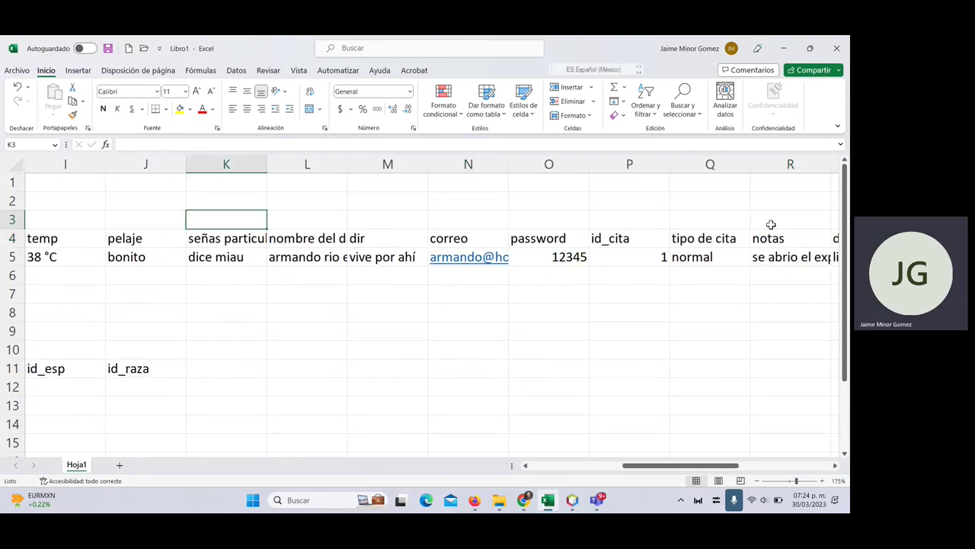
pyautogui.press('Right')
pyautogui.press('Down')
pyautogui.hotkey('shift', 'Down')
pyautogui.hotkey('shift', 'Right')
pyautogui.hotkey('shift', 'Right')
pyautogui.hotkey('shift', 'Right')
pyautogui.hotkey('shift', 'Right')
pyautogui.hotkey('shift', 'Right')
pyautogui.hotkey('shift', 'Right')
pyautogui.hotkey('shift', 'Right')
pyautogui.hotkey('shift', 'Right')
pyautogui.hotkey('shift', 'Right')
pyautogui.hotkey('shift', 'Right')
pyautogui.hotkey('shift', 'Right')
pyautogui.hotkey('shift', 'Right')
pyautogui.hotkey('shift', 'Right')
pyautogui.hotkey('shift', 'Right')
pyautogui.hotkey('shift', 'Right')
pyautogui.hotkey('shift', 'Right')
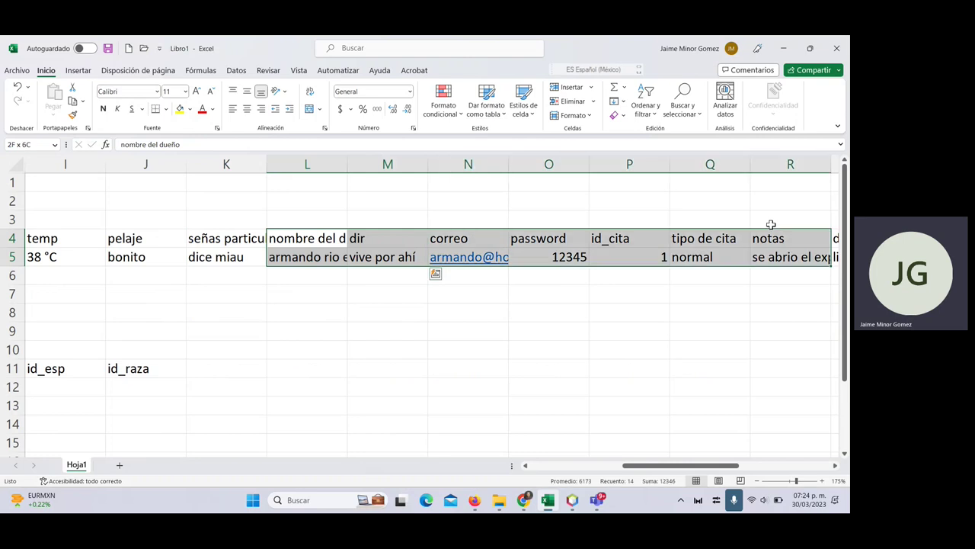
pyautogui.hotkey('shift', 'Left')
pyautogui.hotkey('shift', 'Left')
pyautogui.hotkey('shift', 'Left')
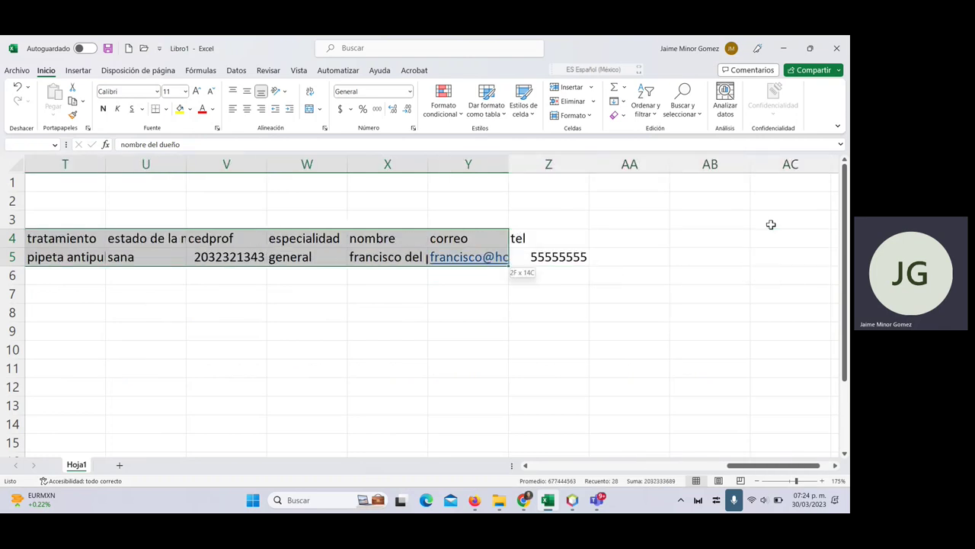
pyautogui.hotkey('shift', 'Right')
pyautogui.hotkey('ctrl', 'c')
# - Paste the owner, appointment and vet block at cell C1
pyautogui.press('Left')
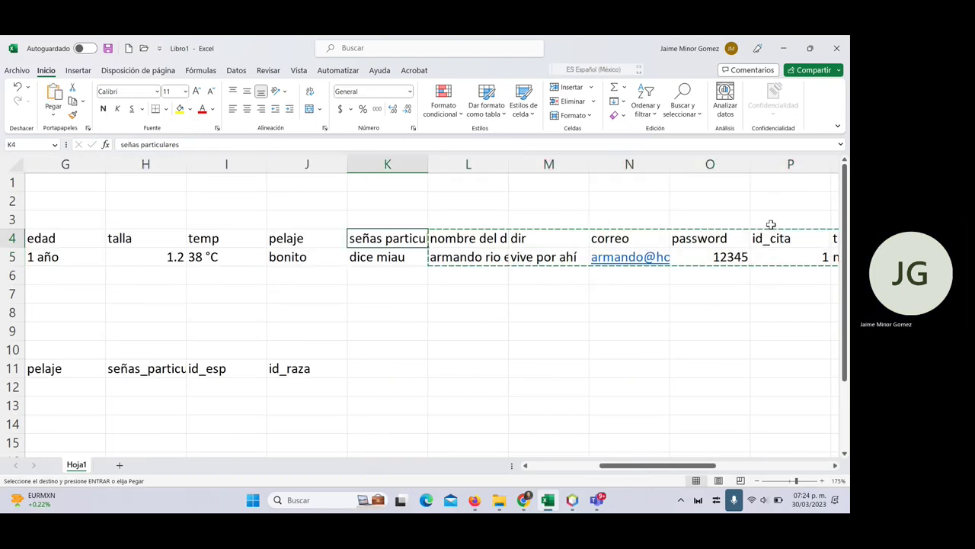
pyautogui.press('Left')
pyautogui.press('Left')
pyautogui.press('Left')
pyautogui.press('Left')
pyautogui.press('Left')
pyautogui.press('Left')
pyautogui.press('Left')
pyautogui.press('Left')
pyautogui.press('Left')
pyautogui.press('Up')
pyautogui.press('Right')
pyautogui.press('Up')
pyautogui.press('Up')
pyautogui.press('Return')
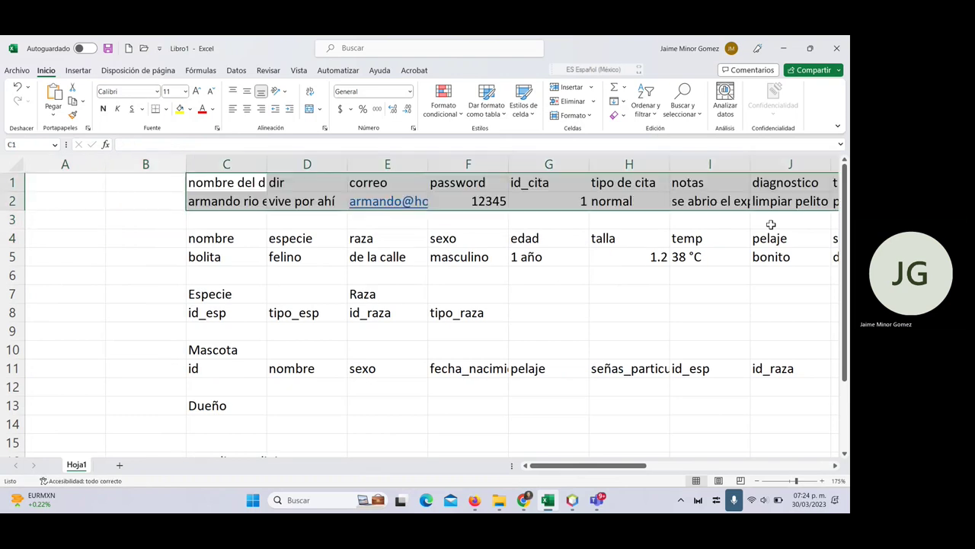
pyautogui.press('Down')
pyautogui.press('Up')
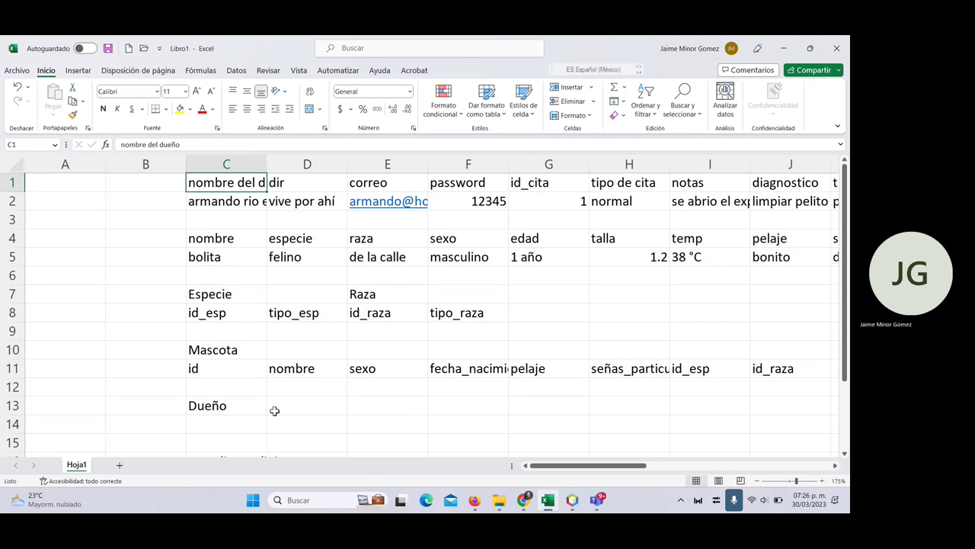
# - Enter the first Dueño fields id_dueño, correo and nombre across C14–E14
pyautogui.click(252, 422)
pyautogui.write('id')
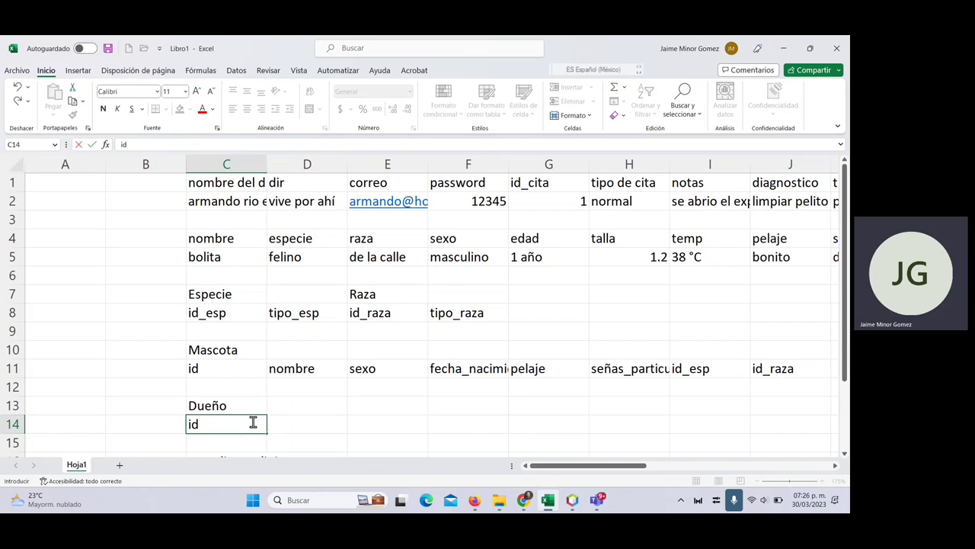
pyautogui.write('_dueño')
pyautogui.press('Tab')
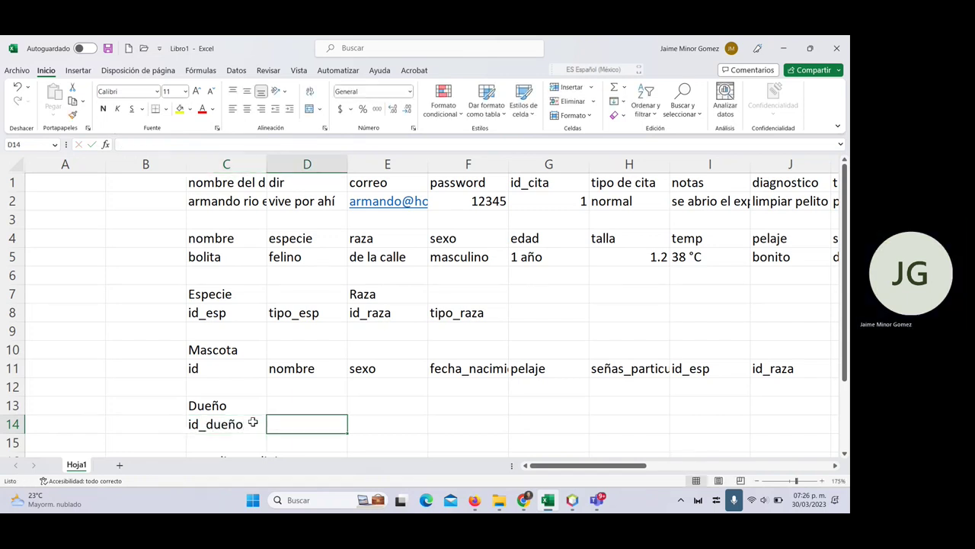
pyautogui.write('correo')
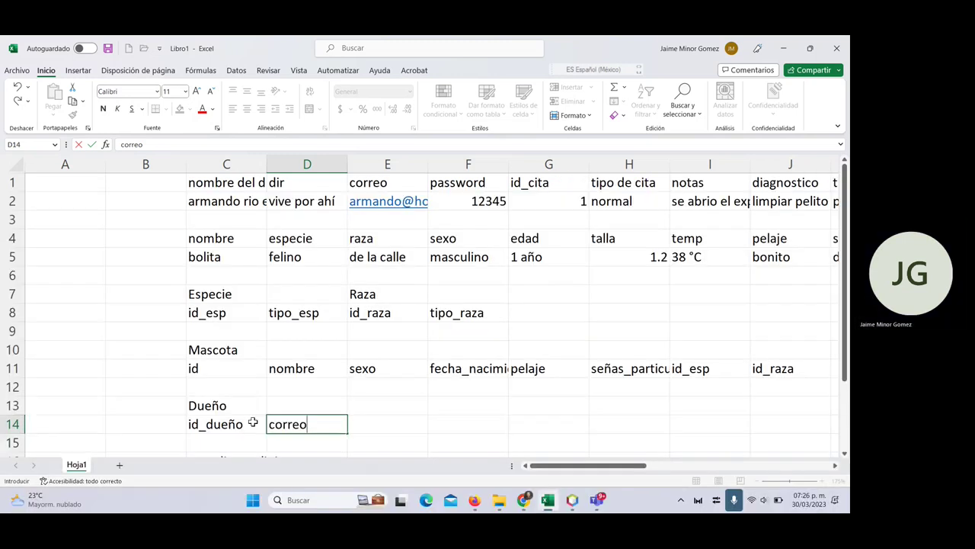
pyautogui.press('Tab')
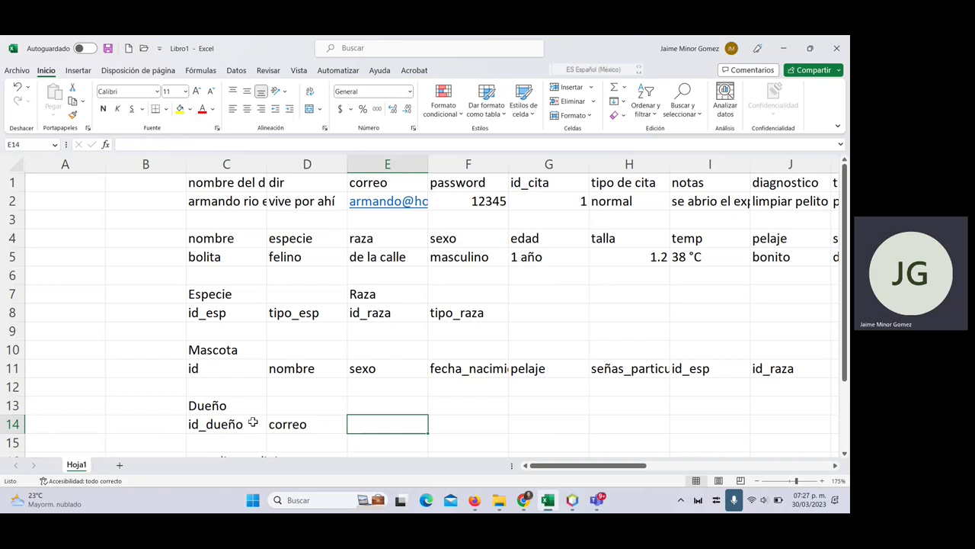
pyautogui.write('nombre')
pyautogui.press('Tab')
# - Add the remaining Dueño fields appat, apmat, dir and password in F14–I14
pyautogui.write('appa')
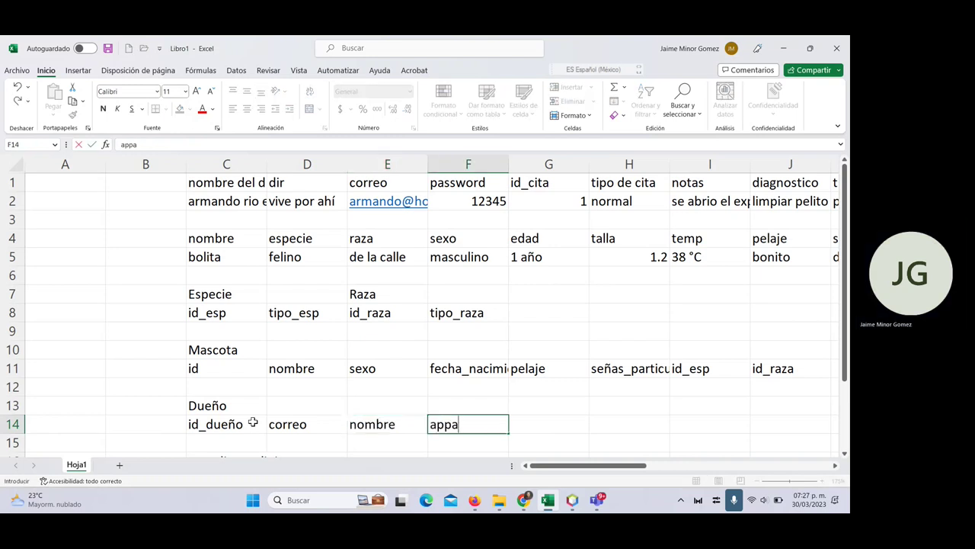
pyautogui.write('t')
pyautogui.press('Tab')
pyautogui.write('apmat')
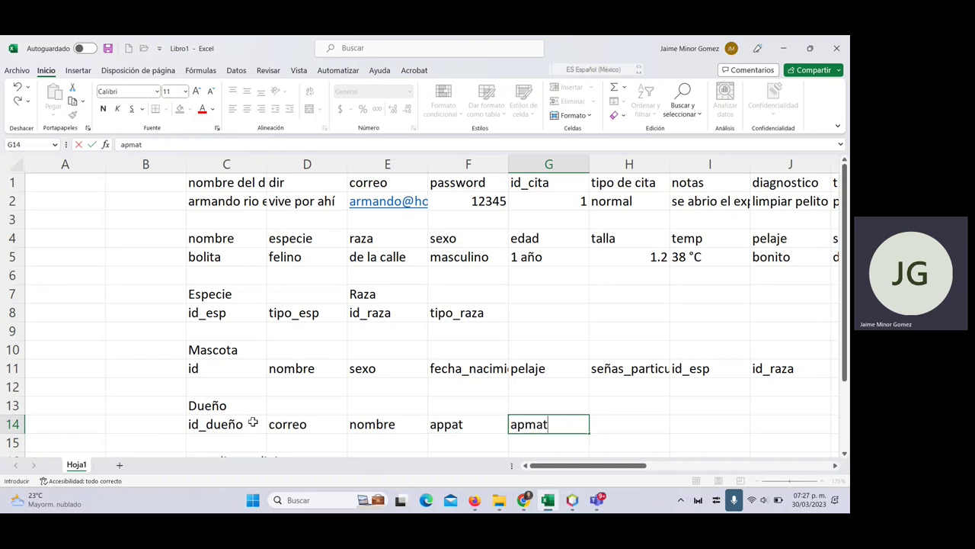
pyautogui.press('Tab')
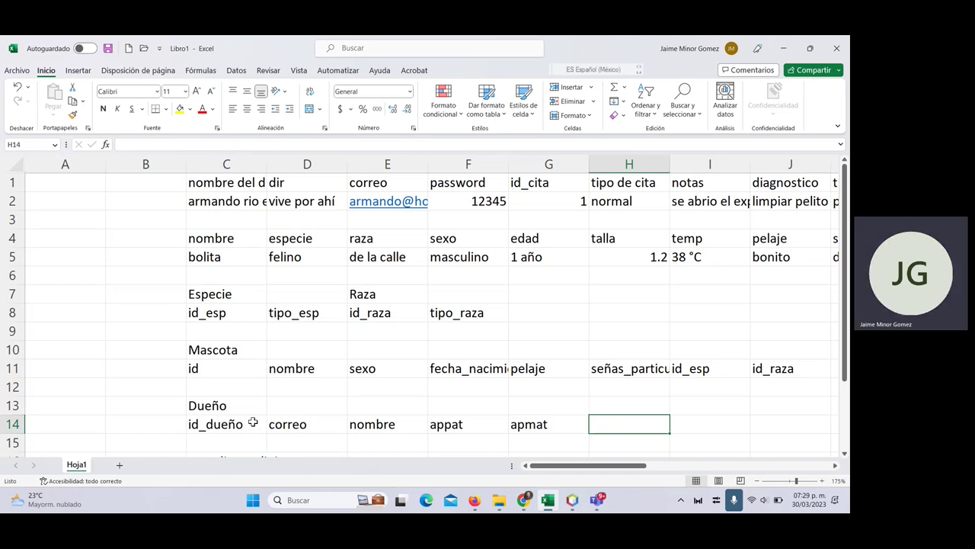
pyautogui.write('dir')
pyautogui.press('Tab')
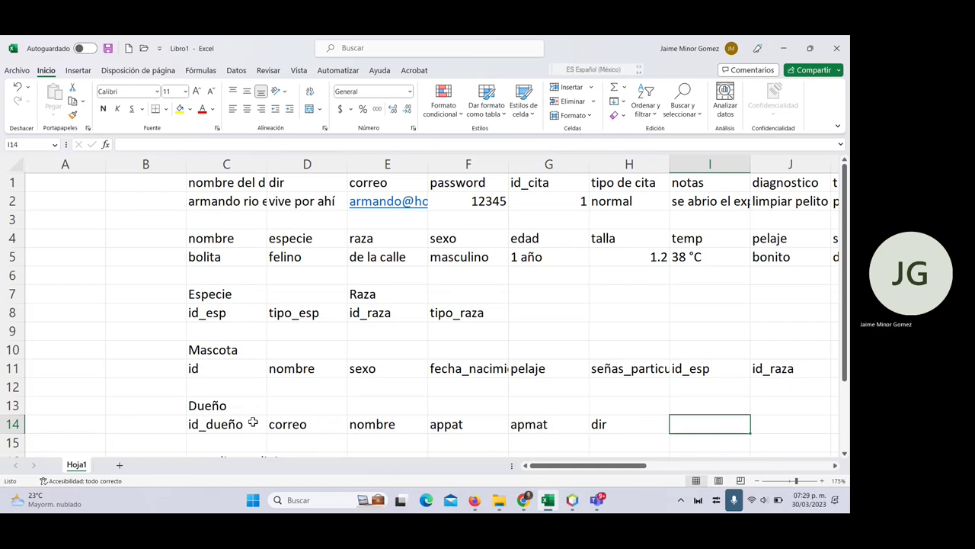
pyautogui.press('Left')
pyautogui.press('Right')
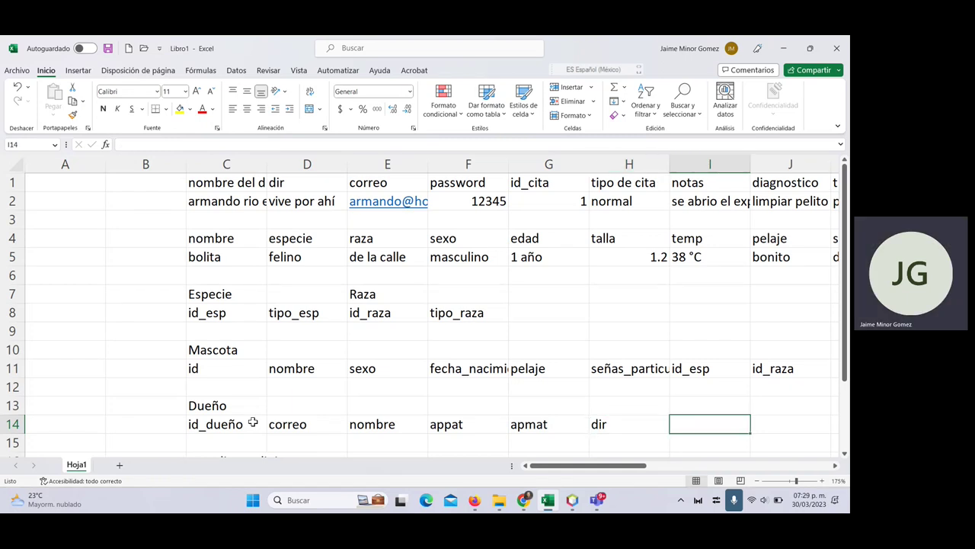
pyautogui.write('password')
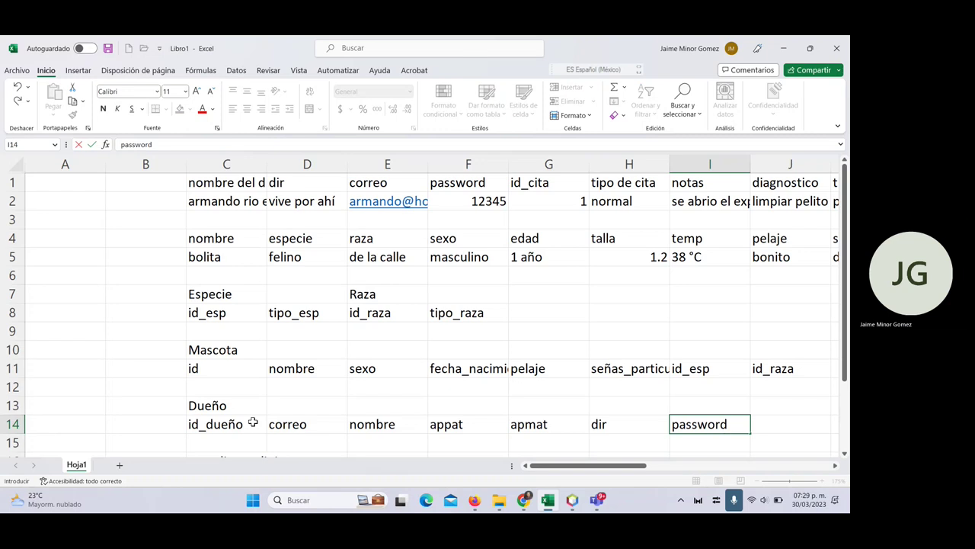
pyautogui.press('Tab')
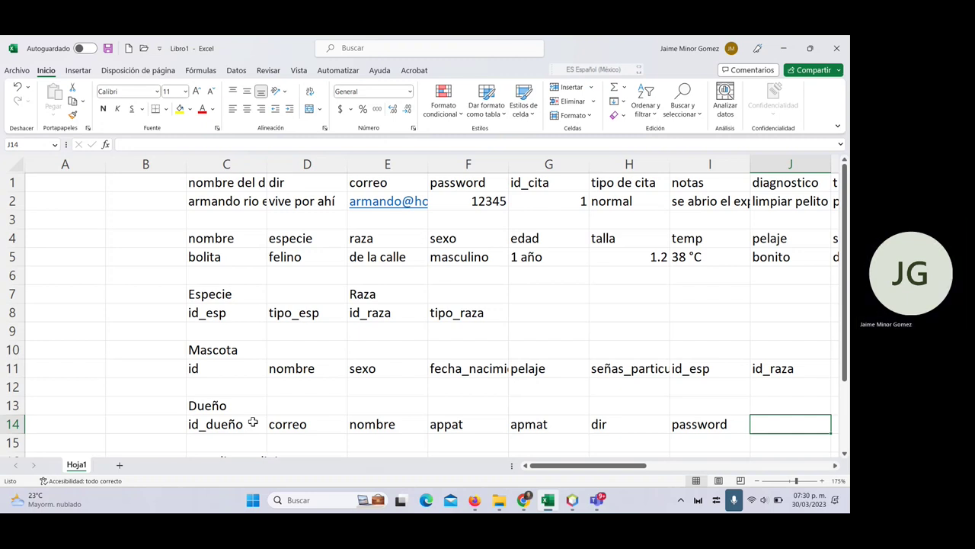
# - Add a Mascota column to the pet record: header id_mascota in B4, value 234 in B5
pyautogui.click(164, 237)
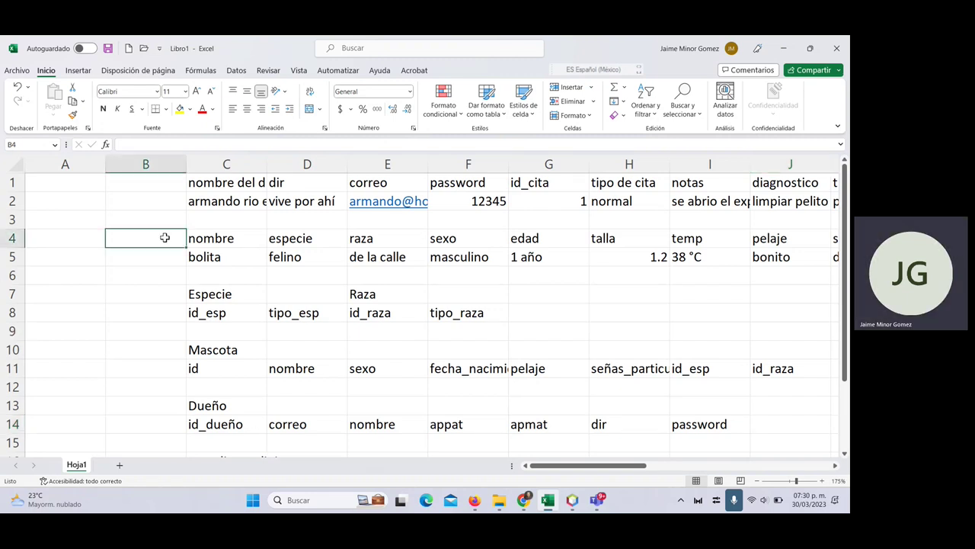
pyautogui.write('id_mas')
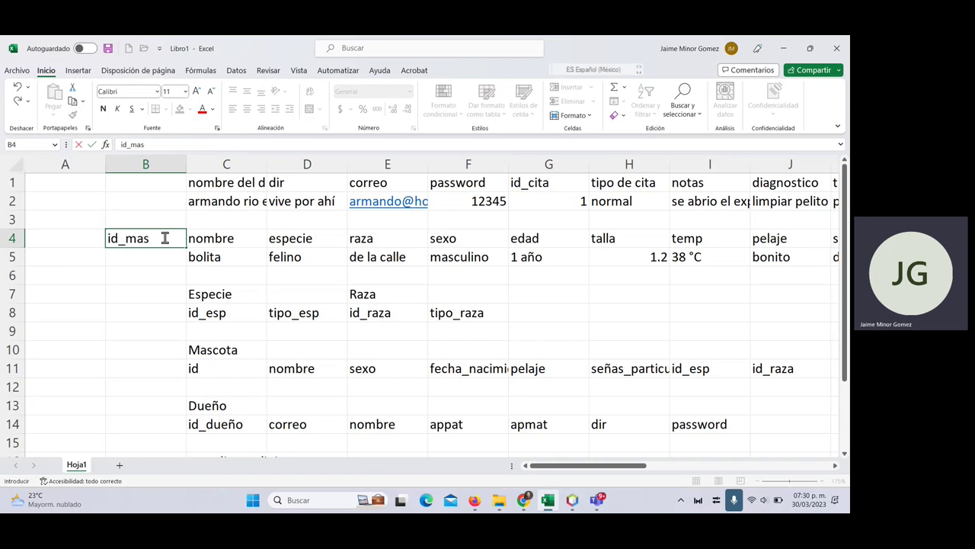
pyautogui.write('cota')
pyautogui.press('Up')
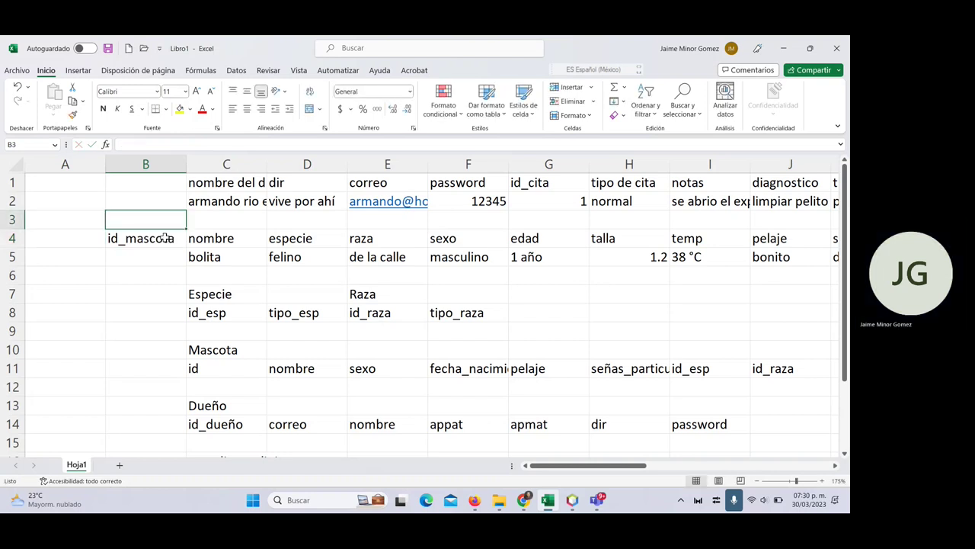
pyautogui.write('Mascota')
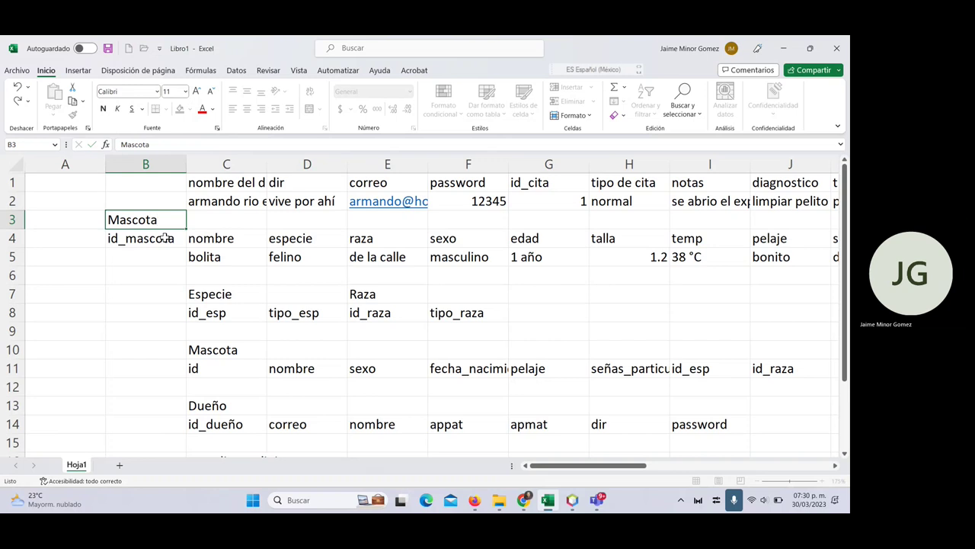
pyautogui.press('Down')
pyautogui.press('Down')
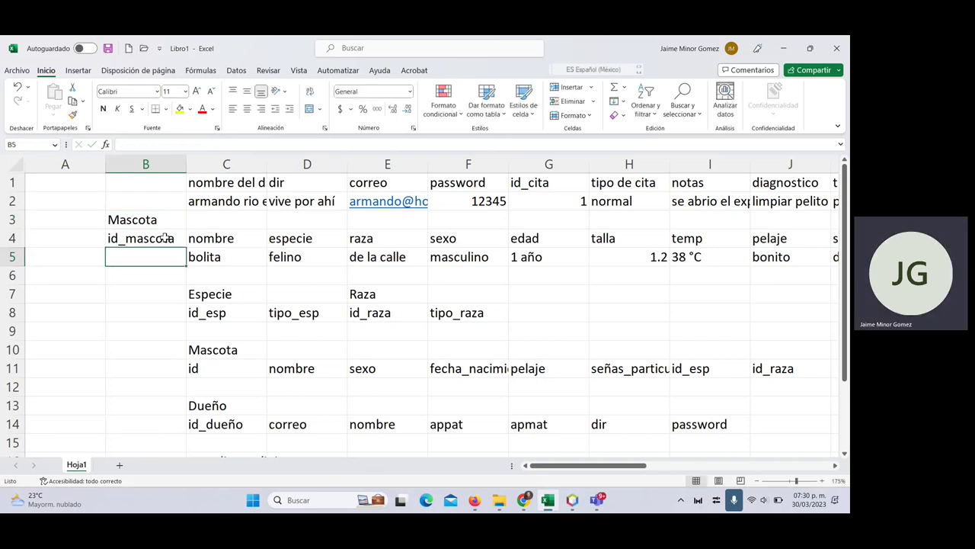
pyautogui.write('234')
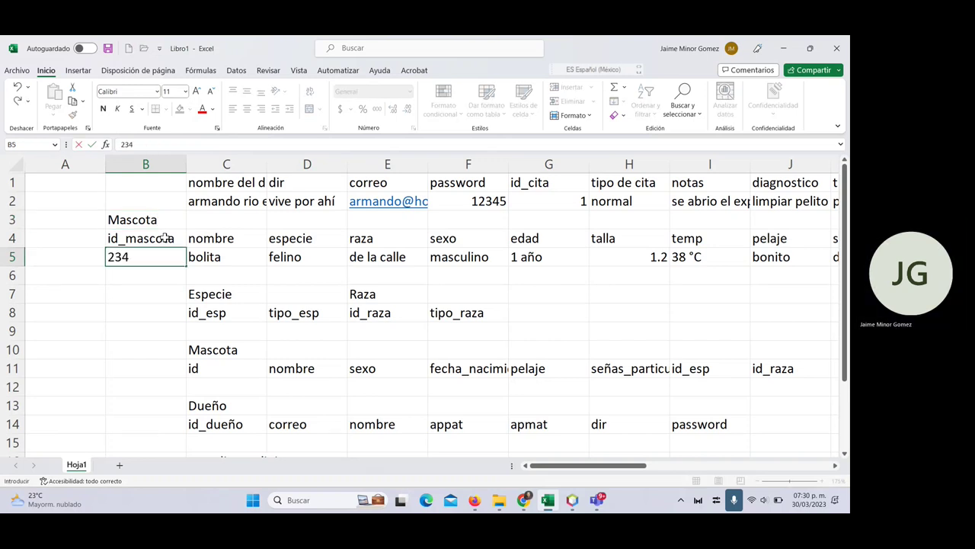
pyautogui.press('Return')
# - Copy the id_mascota header into J14 at the end of the Dueño fields
pyautogui.click(171, 238)
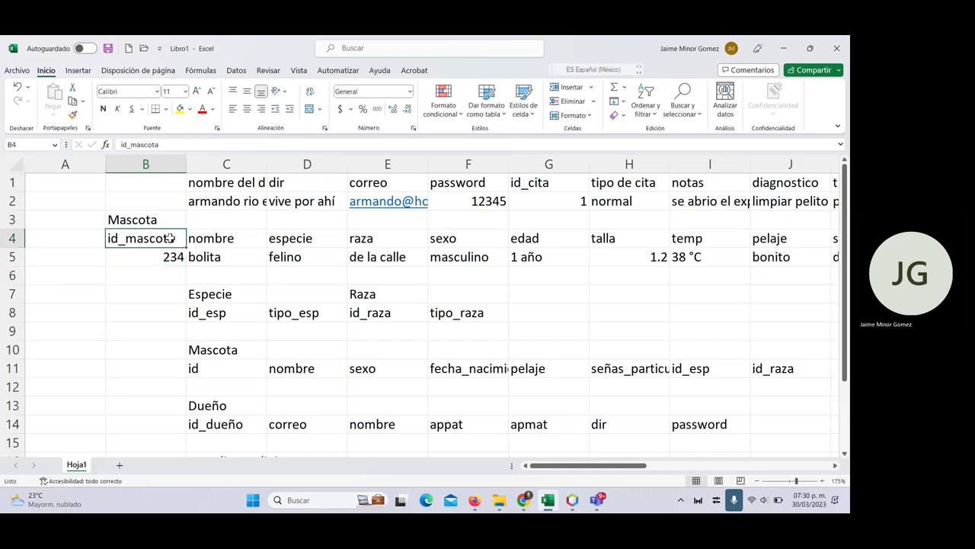
pyautogui.hotkey('ctrl', 'c')
pyautogui.click(768, 420)
pyautogui.hotkey('ctrl', 'v')
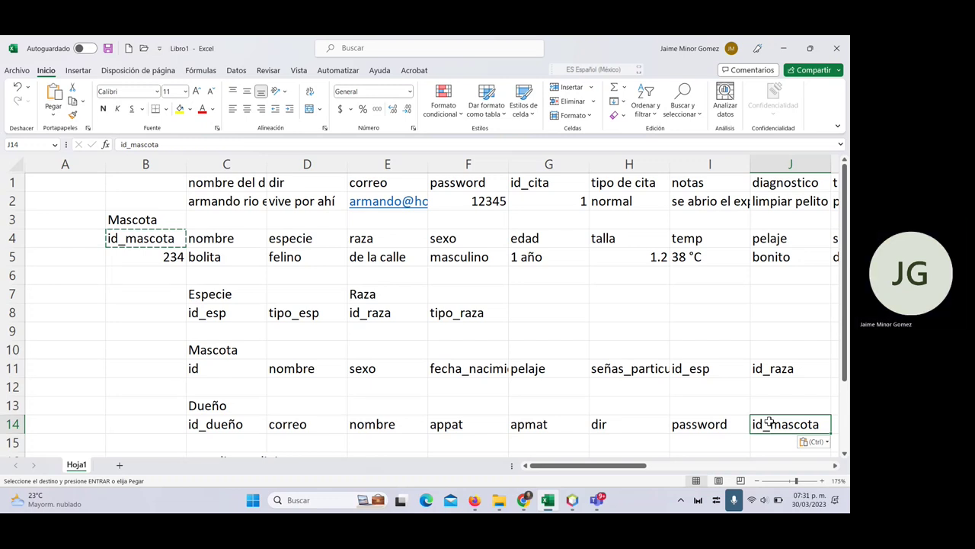
pyautogui.press('Up')
pyautogui.press('Up')
pyautogui.press('Up')
pyautogui.press('Up')
pyautogui.press('Up')
pyautogui.press('Down')
pyautogui.press('Down')
pyautogui.press('Down')
pyautogui.press('Down')
pyautogui.press('Down')
pyautogui.press('Down')
pyautogui.press('Down')
pyautogui.press('Down')
pyautogui.press('Down')
pyautogui.press('Down')
pyautogui.press('Down')
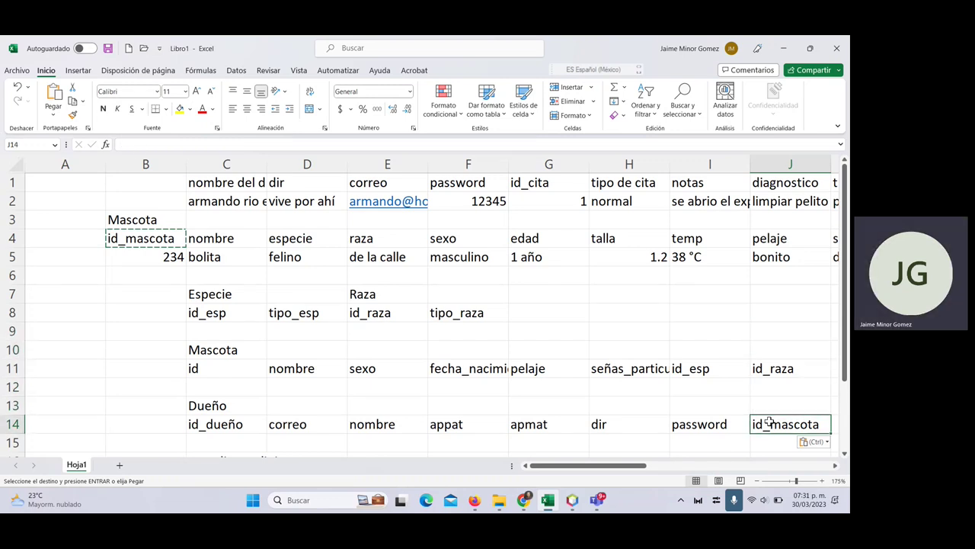
pyautogui.press('Left')
pyautogui.press('Left')
pyautogui.press('Left')
pyautogui.press('Left')
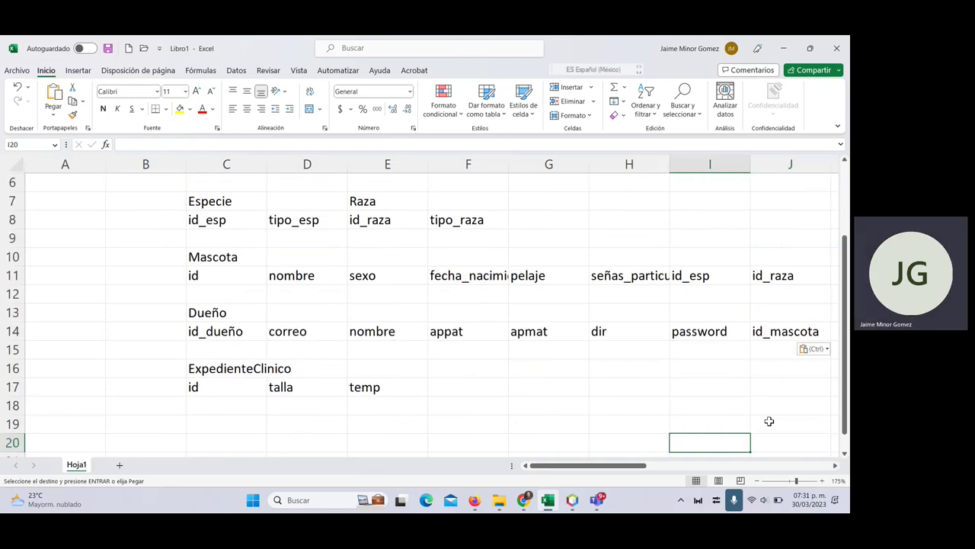
pyautogui.press('Up')
pyautogui.press('Up')
pyautogui.press('Up')
pyautogui.press('Up')
pyautogui.press('Left')
pyautogui.press('Left')
pyautogui.press('Left')
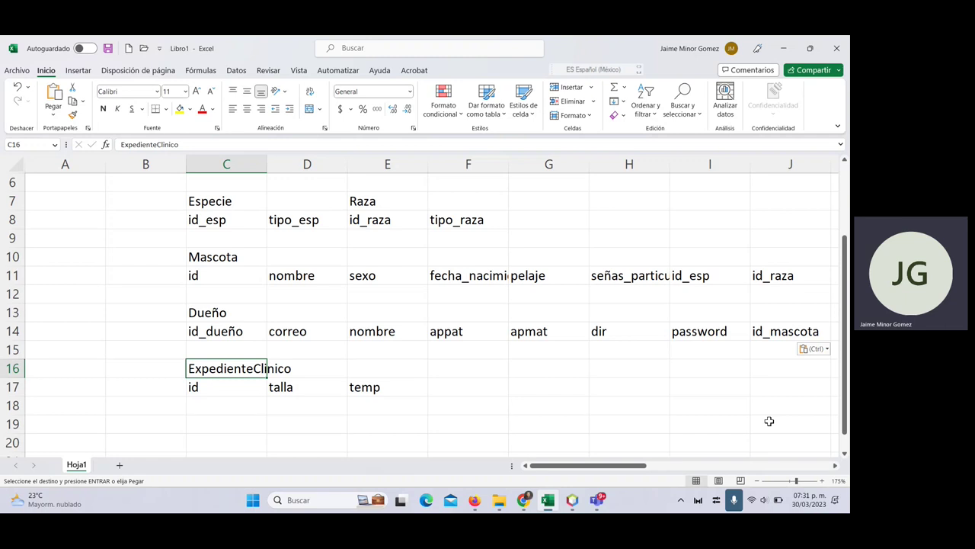
pyautogui.press('Down')
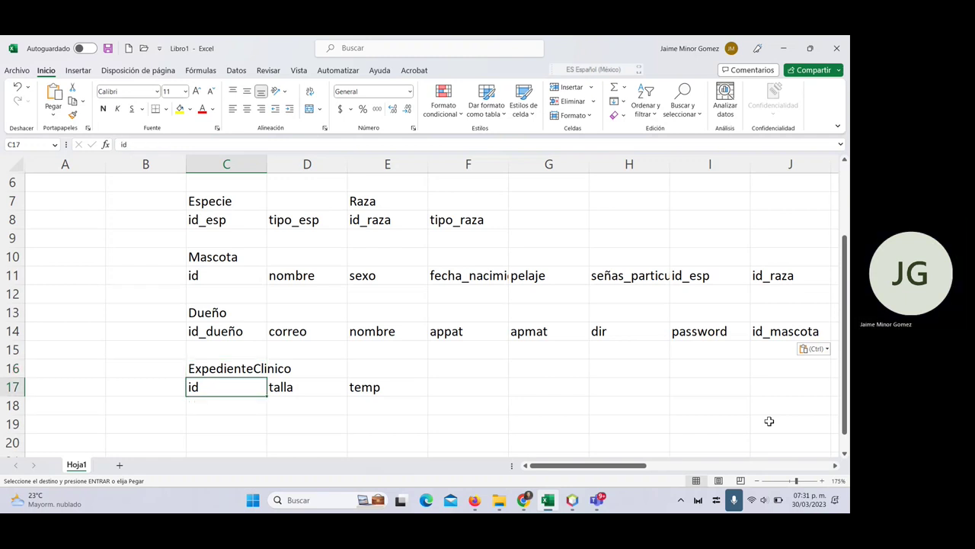
pyautogui.press('Down')
pyautogui.press('Down')
pyautogui.press('Down')
pyautogui.press('Down')
pyautogui.press('Down')
pyautogui.press('Down')
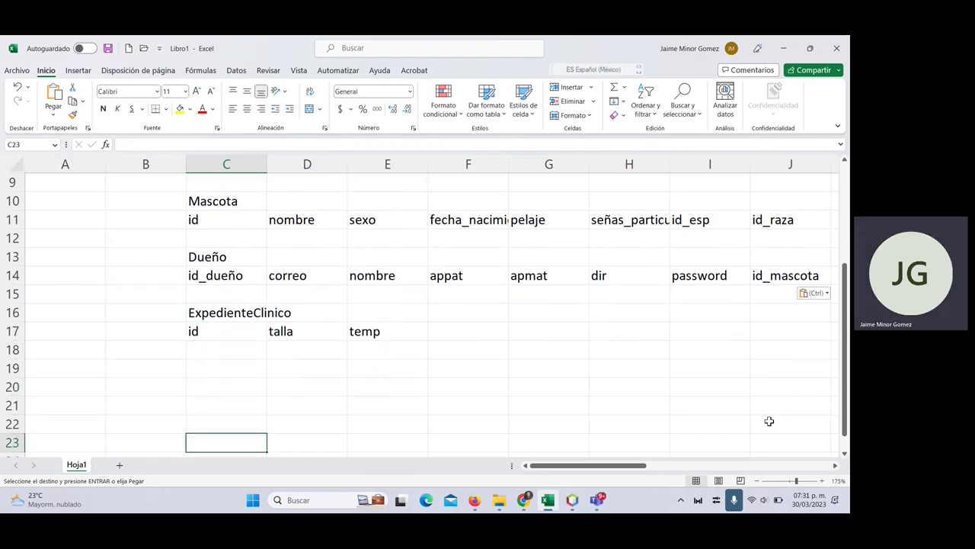
pyautogui.press('Up')
pyautogui.press('Up')
pyautogui.press('Up')
pyautogui.press('Up')
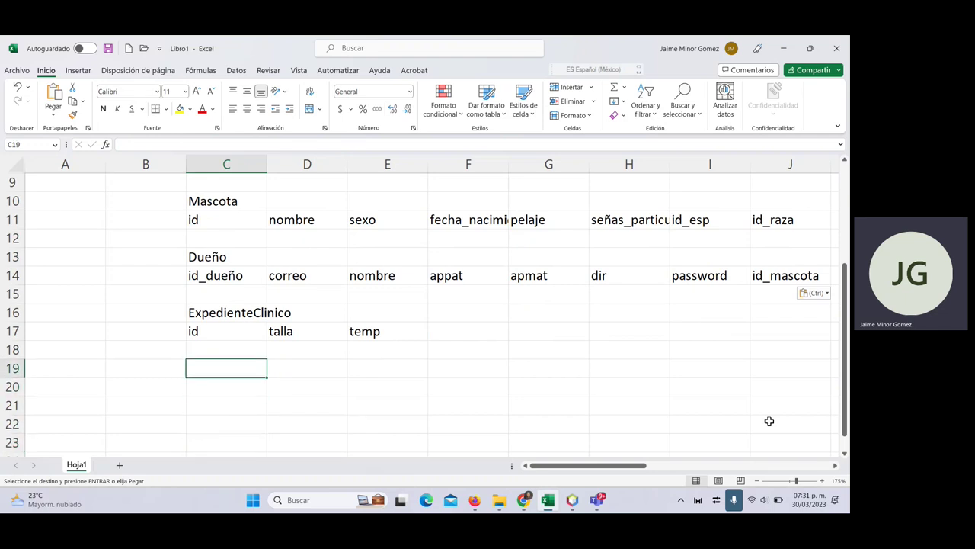
# - Enter the new table title Cita in C19 below ExpedienteClinico
pyautogui.write('Cota')
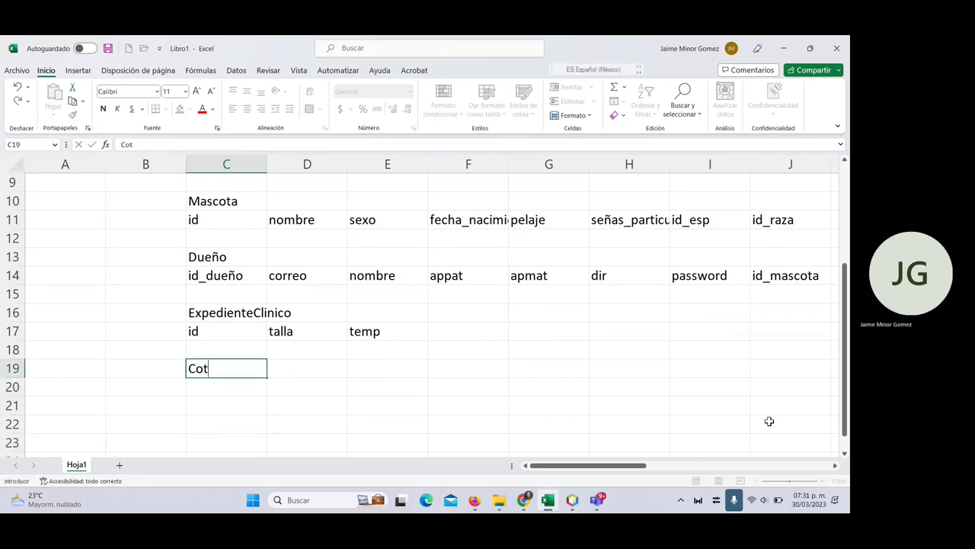
pyautogui.press('BackSpace')
pyautogui.press('BackSpace')
pyautogui.press('BackSpace')
pyautogui.write('i')
pyautogui.write('ot')
pyautogui.press('BackSpace')
pyautogui.press('BackSpace')
pyautogui.write('ta')
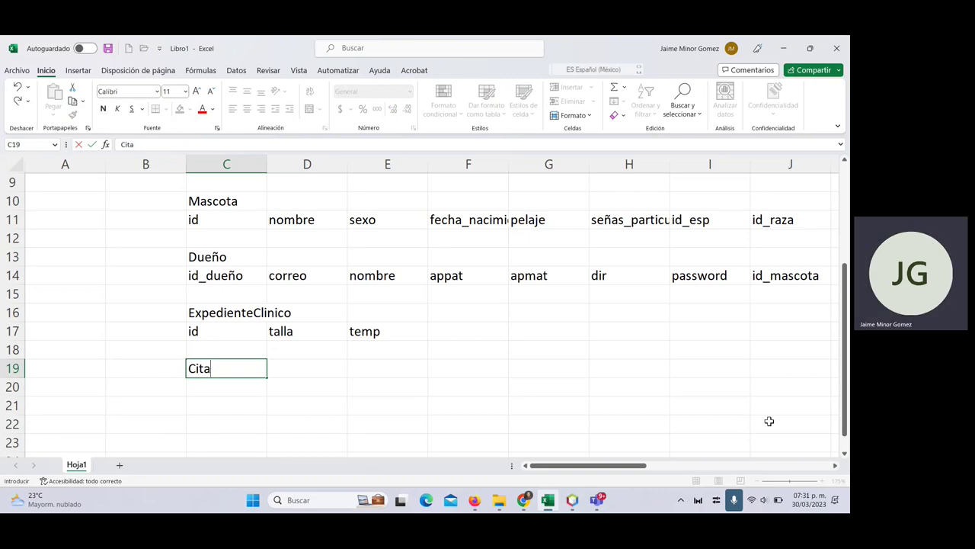
pyautogui.press('Return')
# - Review the sample record's header row, including the tipo de cita, notas and diagnostico fields
pyautogui.press('Up')
pyautogui.press('Up')
pyautogui.press('Up')
pyautogui.press('Up')
pyautogui.press('Up')
pyautogui.press('Up')
pyautogui.press('Up')
pyautogui.press('Up')
pyautogui.press('Up')
pyautogui.press('Up')
pyautogui.press('Up')
pyautogui.press('Up')
pyautogui.press('Up')
pyautogui.press('Up')
pyautogui.press('Up')
pyautogui.press('Up')
pyautogui.press('Up')
pyautogui.press('Up')
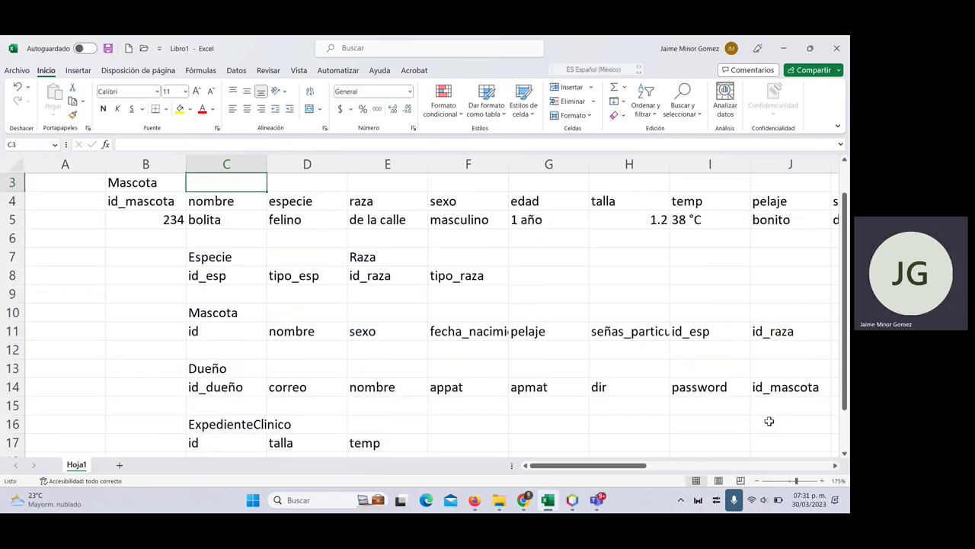
pyautogui.press('Up')
pyautogui.press('Right')
pyautogui.press('Right')
pyautogui.press('Right')
pyautogui.press('Right')
pyautogui.press('Right')
pyautogui.press('Right')
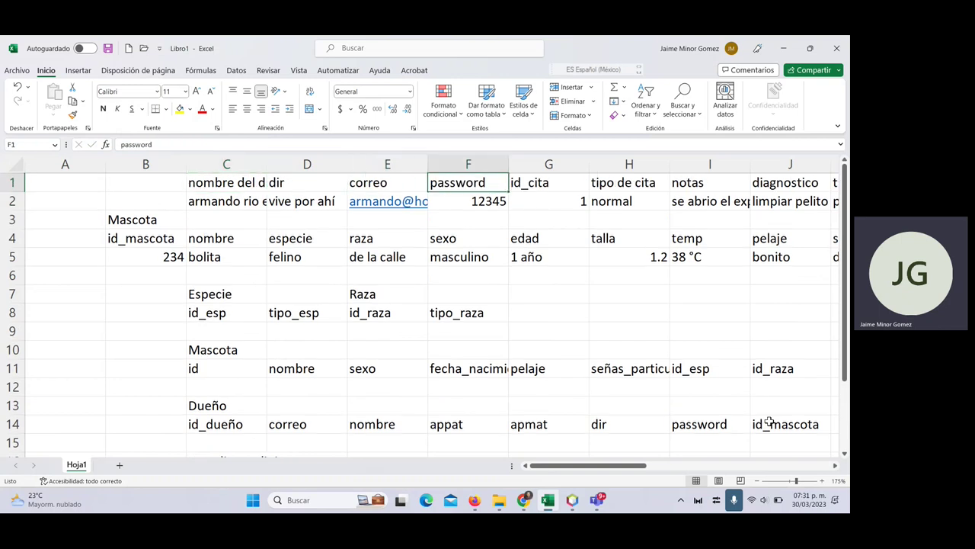
pyautogui.press('Left')
pyautogui.press('Left')
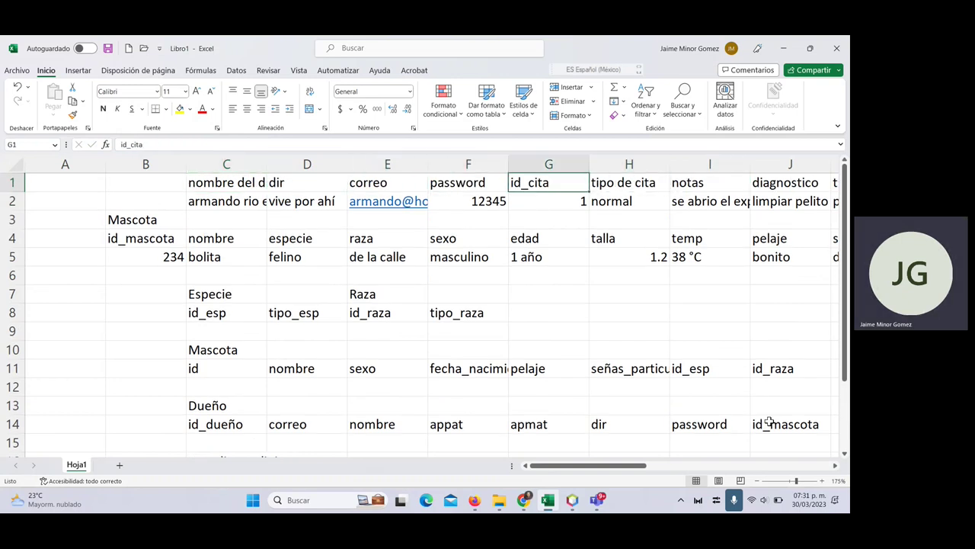
pyautogui.press('Right')
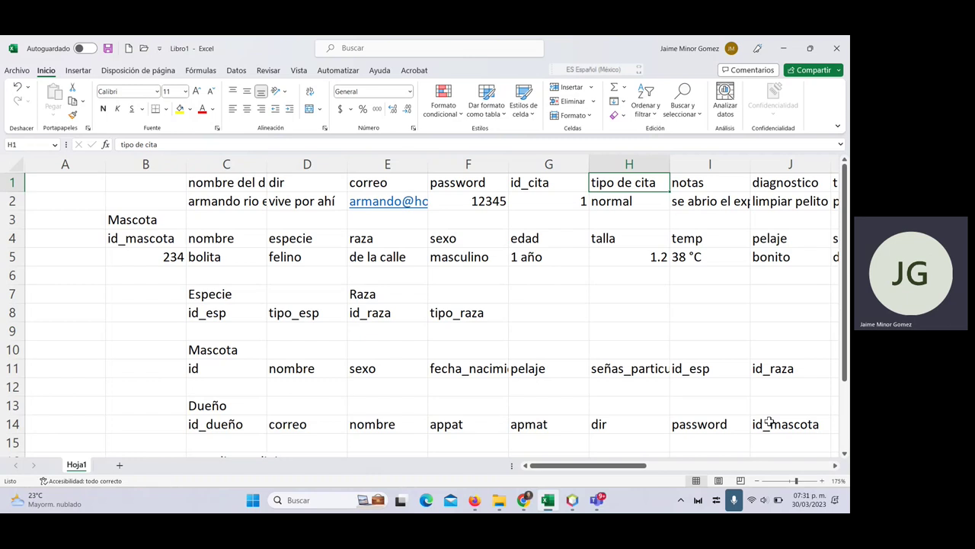
pyautogui.press('Right')
pyautogui.press('Right')
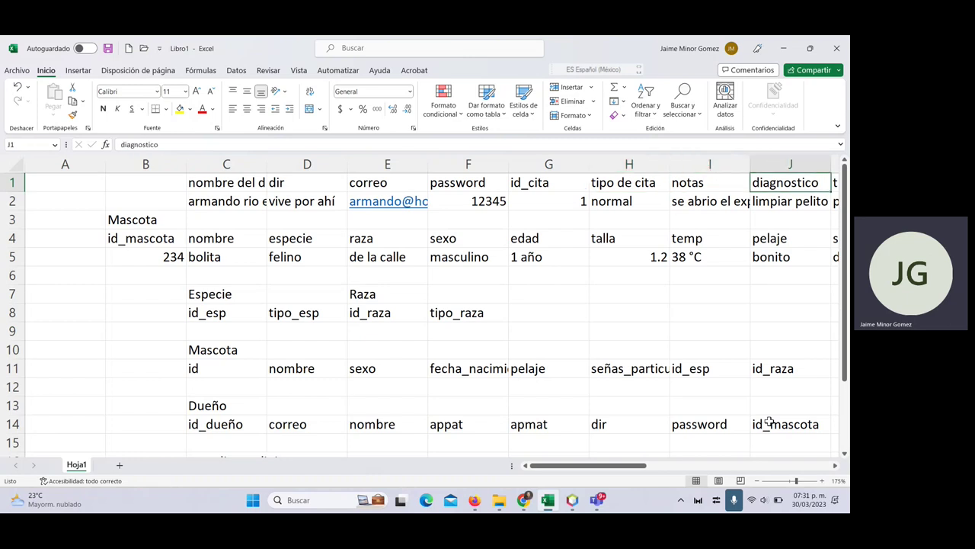
pyautogui.press('Right')
pyautogui.press('Right')
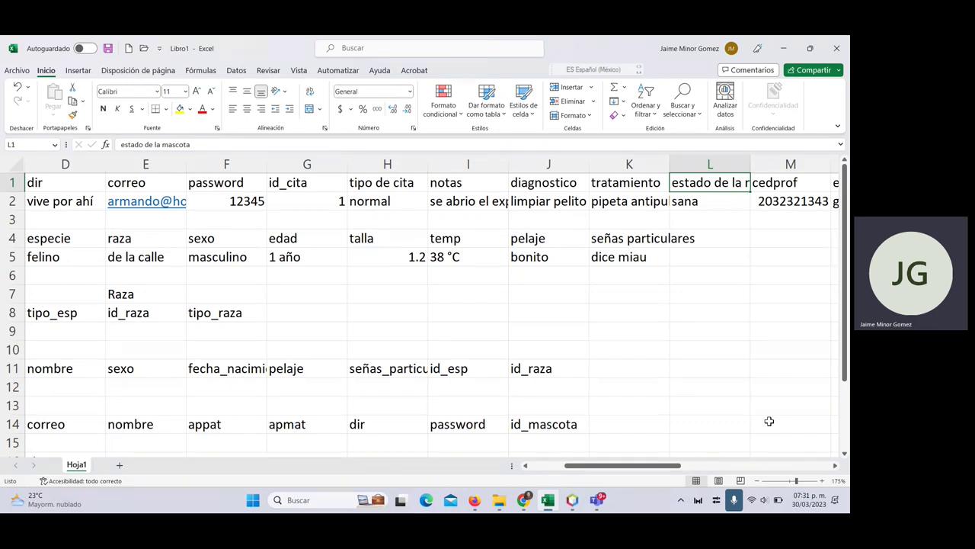
pyautogui.scroll(-5, 343, 319)
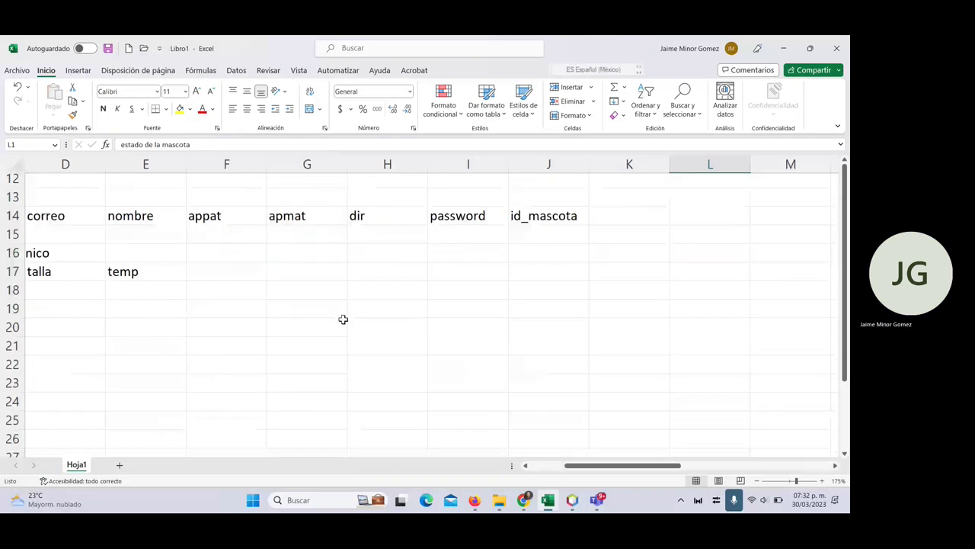
pyautogui.hscroll(-2, 343, 319)
pyautogui.scroll(3, 343, 318)
pyautogui.hscroll(-1, 343, 318)
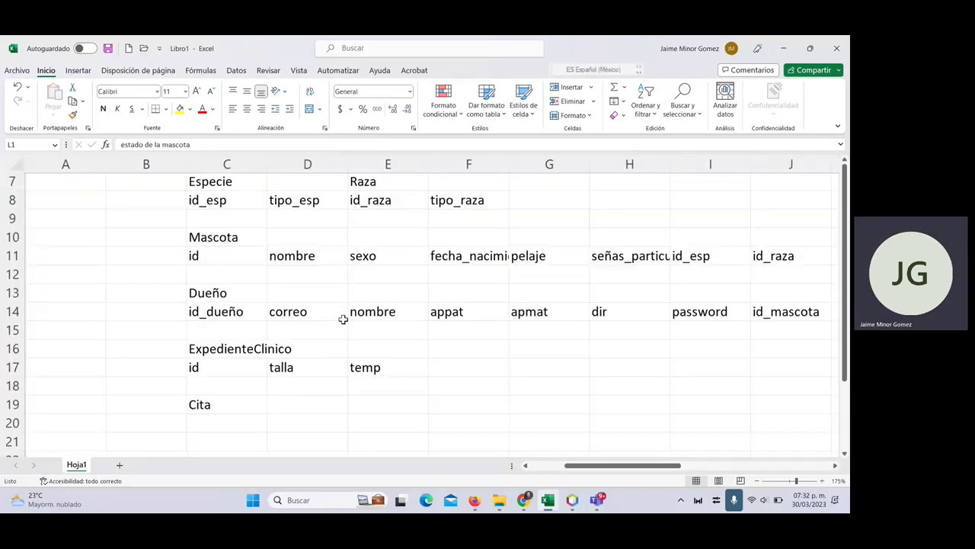
# - Retitle the Cita table in C19 as Estado_mascota
pyautogui.click(560, 352)
pyautogui.press('Right')
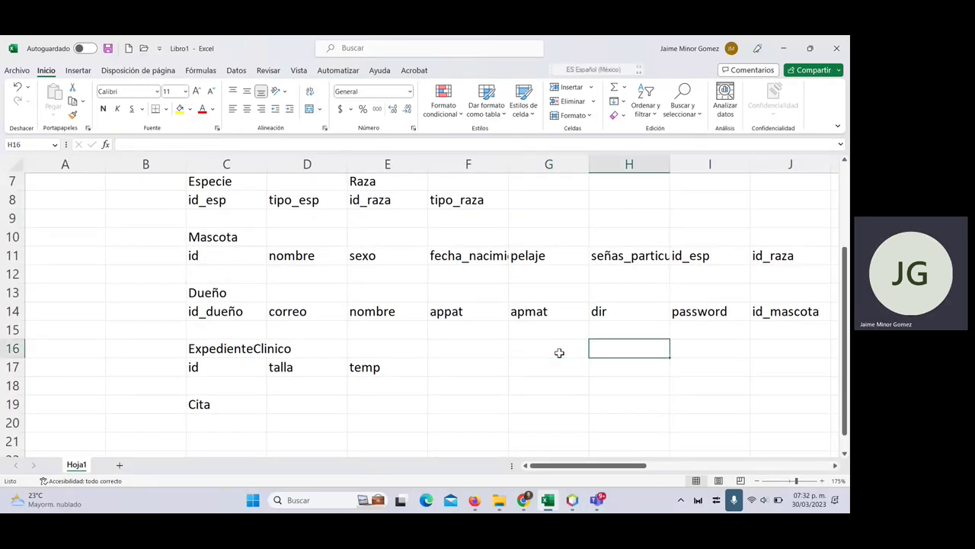
pyautogui.press('Right')
pyautogui.press('Left')
pyautogui.press('Down')
pyautogui.press('Down')
pyautogui.press('Down')
pyautogui.press('Down')
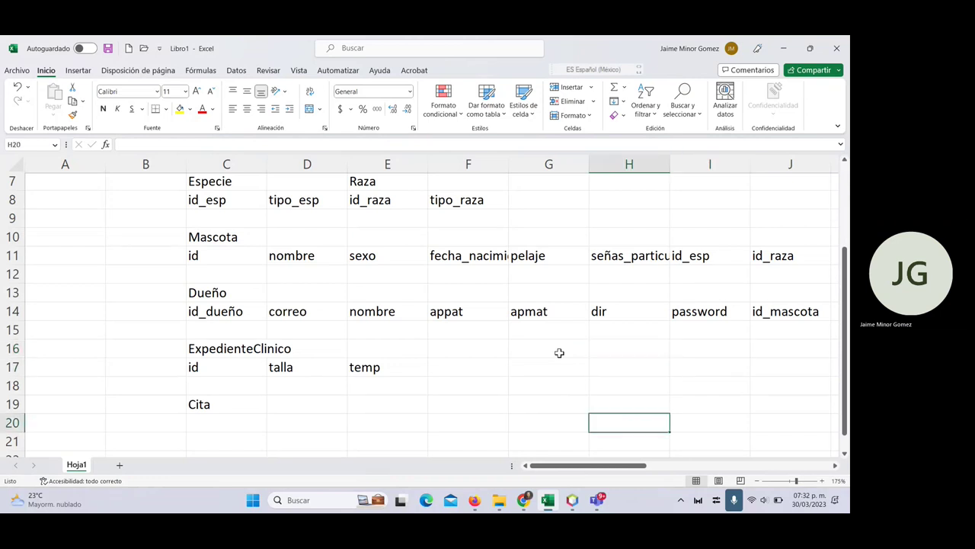
pyautogui.press('Down')
pyautogui.press('Down')
pyautogui.press('Up')
pyautogui.press('Up')
pyautogui.press('Up')
pyautogui.press('Left')
pyautogui.press('Left')
pyautogui.press('Left')
pyautogui.press('Left')
pyautogui.press('Left')
pyautogui.press('Left')
pyautogui.press('Left')
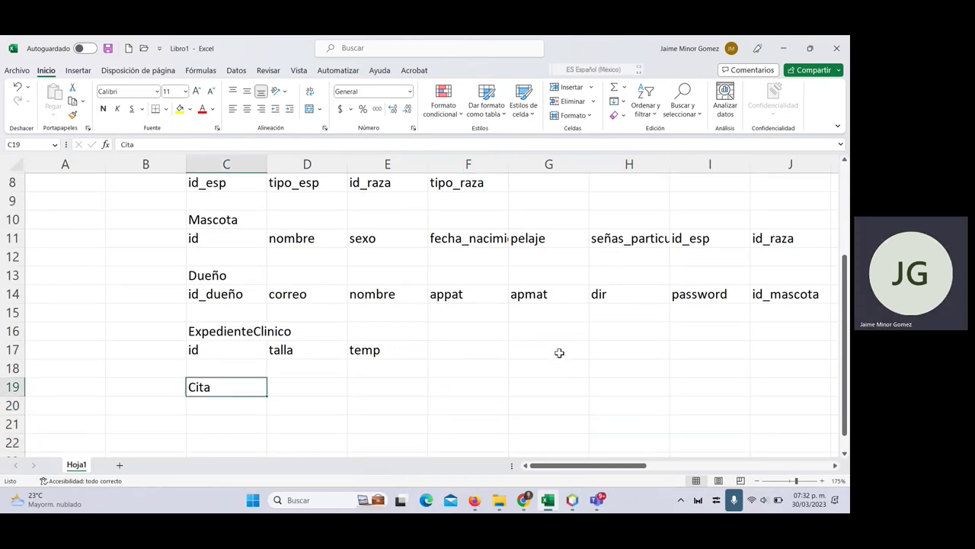
pyautogui.press('Right')
pyautogui.press('Up')
pyautogui.press('Down')
pyautogui.press('Right')
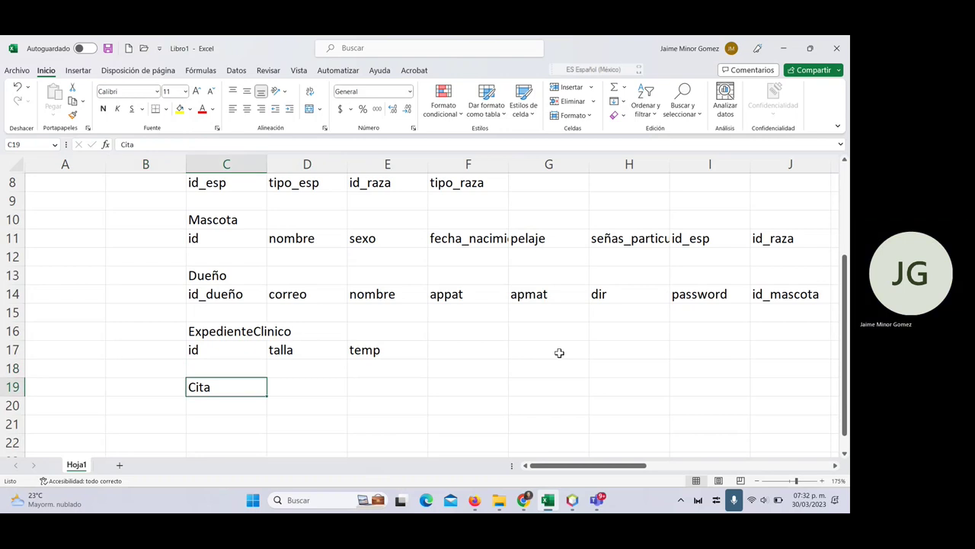
pyautogui.write('Es')
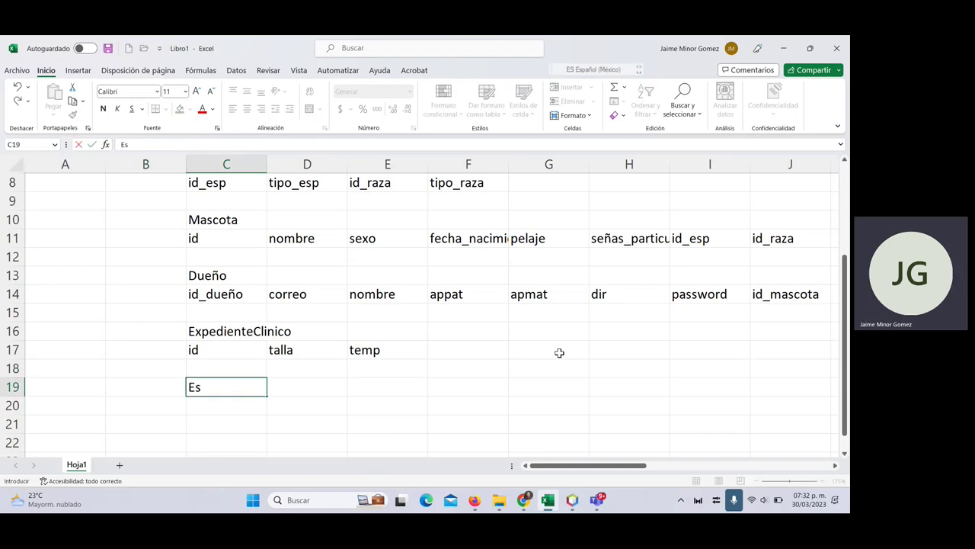
pyautogui.press('BackSpace')
pyautogui.press('BackSpace')
pyautogui.write('Estado_mascota')
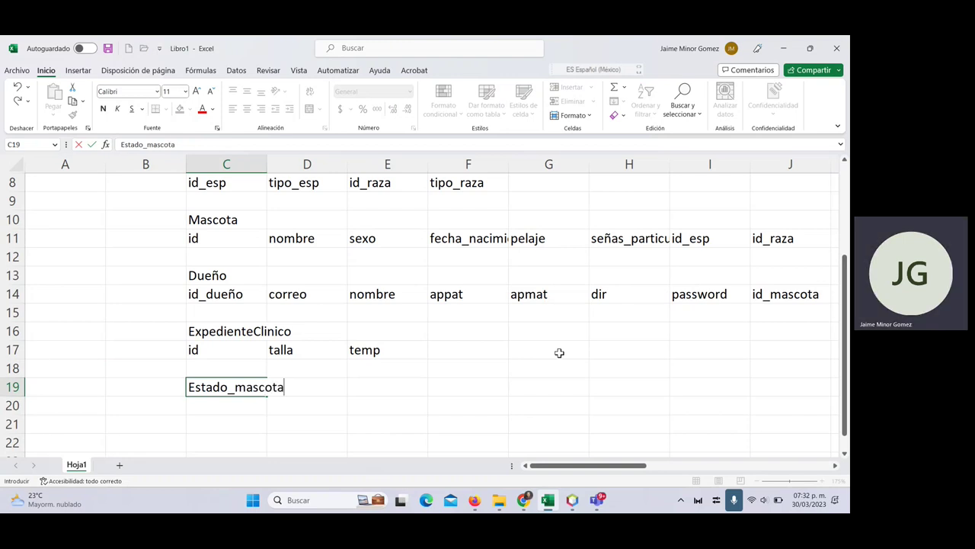
pyautogui.press('Return')
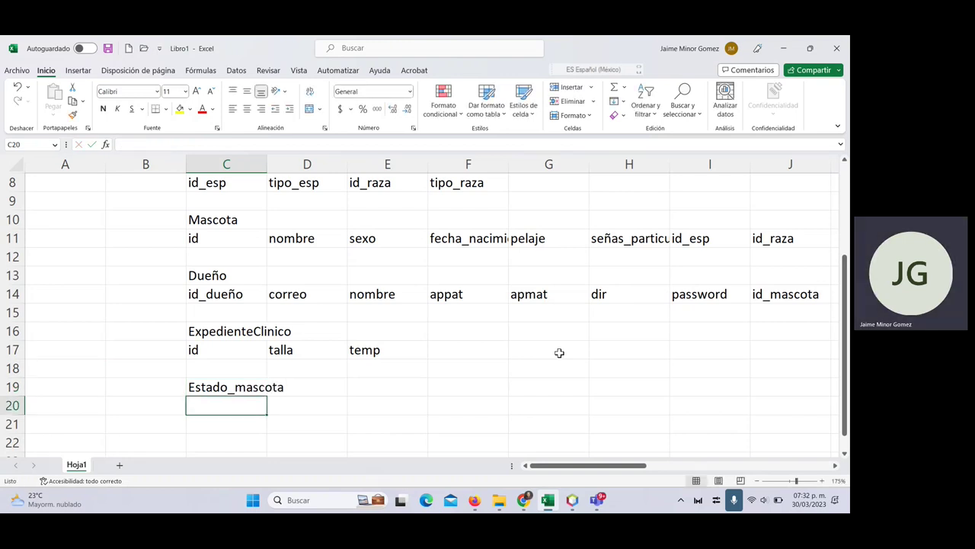
# - Give Estado_mascota the fields id_edo in C20 and tipo_estado in D20
pyautogui.write('id')
pyautogui.press('Tab')
pyautogui.write('tipo')
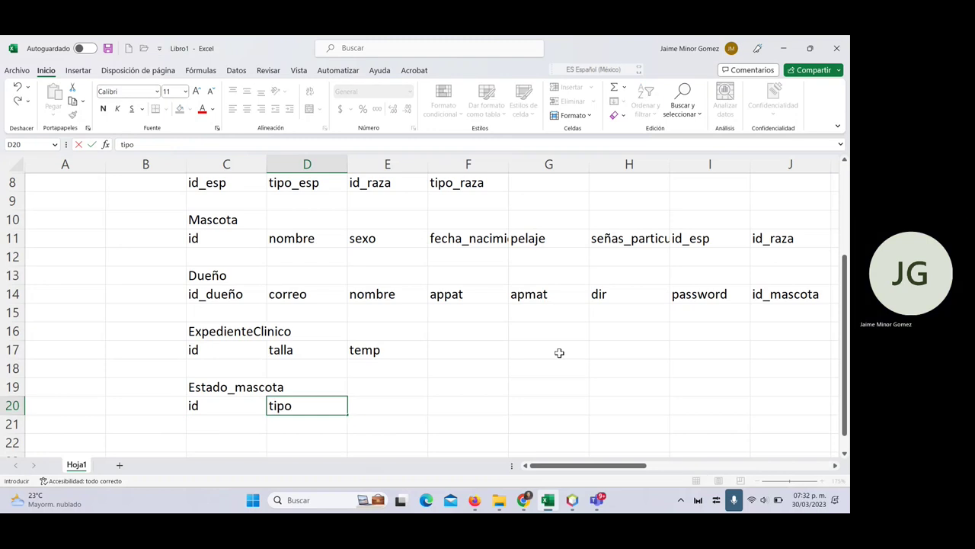
pyautogui.write('_estado')
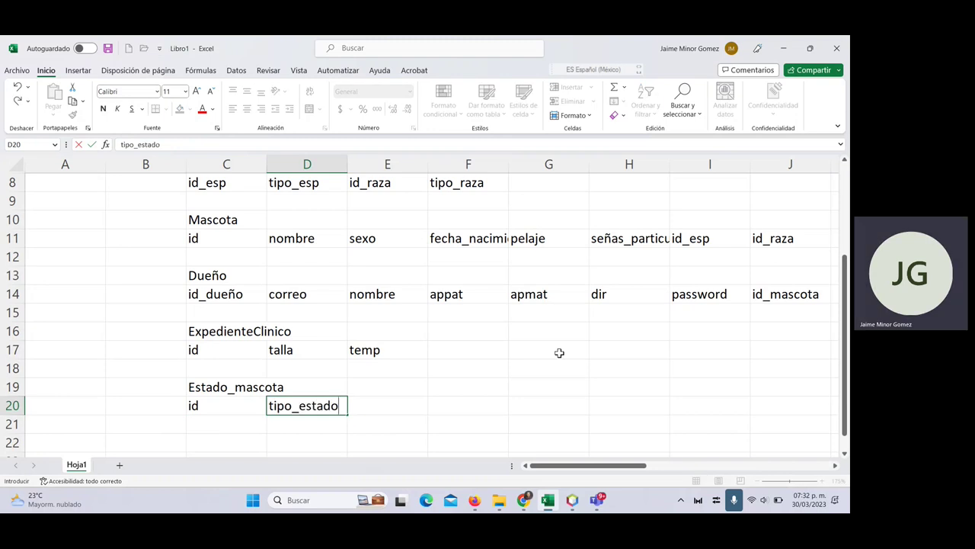
pyautogui.press('Up')
pyautogui.press('Left')
pyautogui.press('Down')
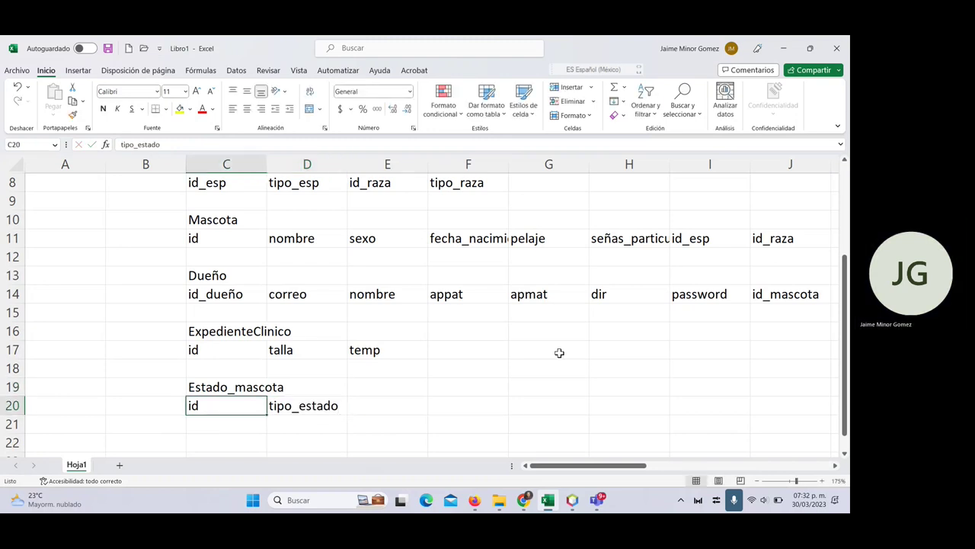
pyautogui.press('XF86MonBrightnessUp')
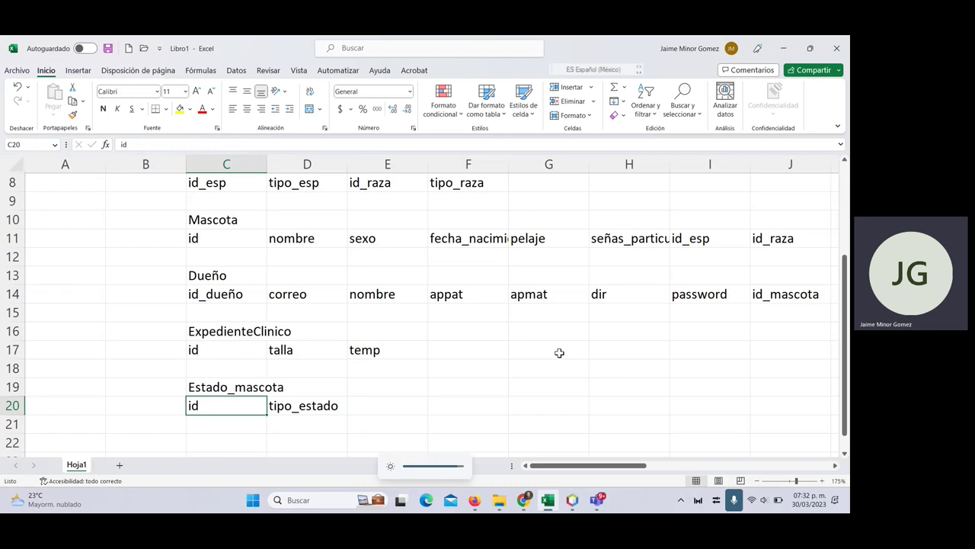
pyautogui.press('F2')
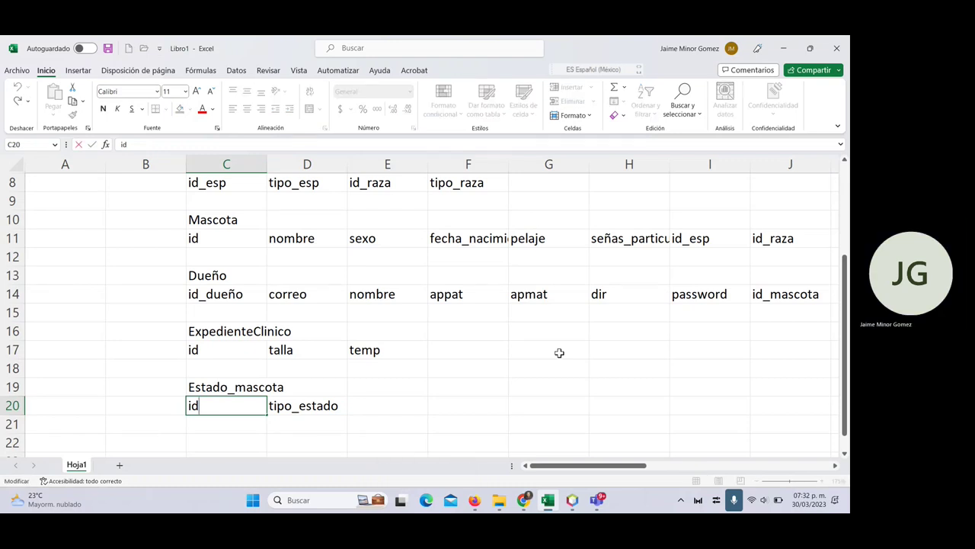
pyautogui.write('_edo')
pyautogui.press('Return')
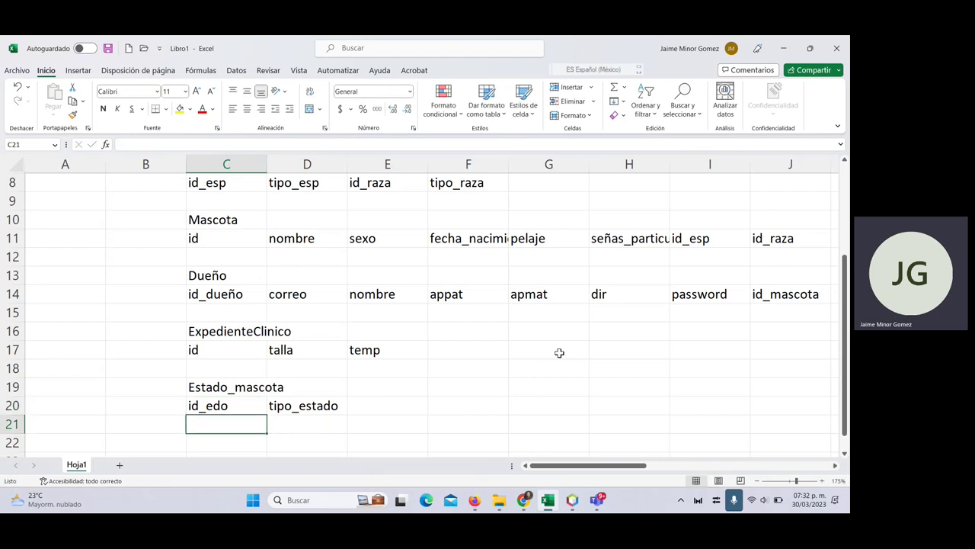
# - Copy id_edo into the ExpedienteClinico field row after temp
pyautogui.press('Up')
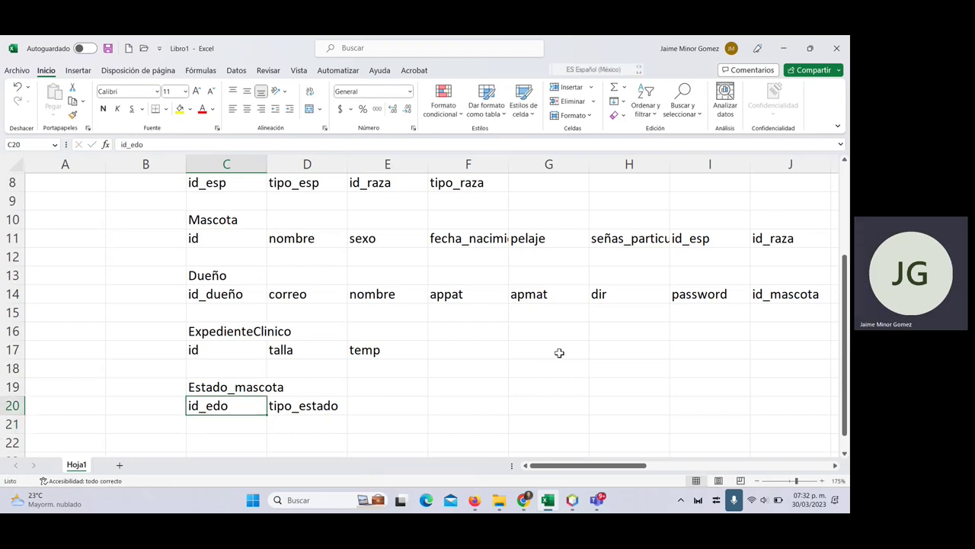
pyautogui.hotkey('ctrl', 'c')
pyautogui.press('Up')
pyautogui.press('Up')
pyautogui.press('Up')
pyautogui.press('Right')
pyautogui.press('Right')
pyautogui.press('Right')
pyautogui.hotkey('ctrl', 'v')
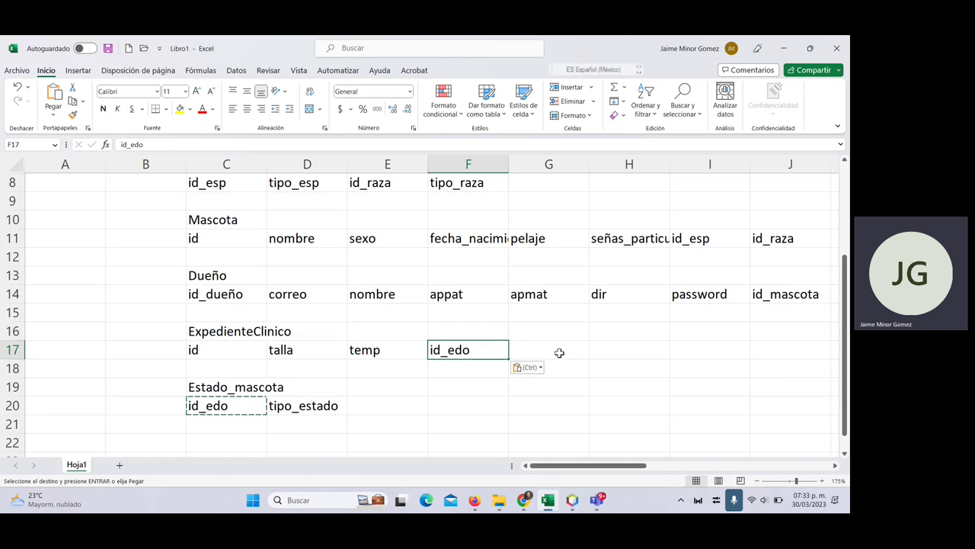
# - Add a 'vacuna' header after tel with the sample value 'nombre' below it
pyautogui.scroll(-2, 418, 442)
pyautogui.click(255, 359)
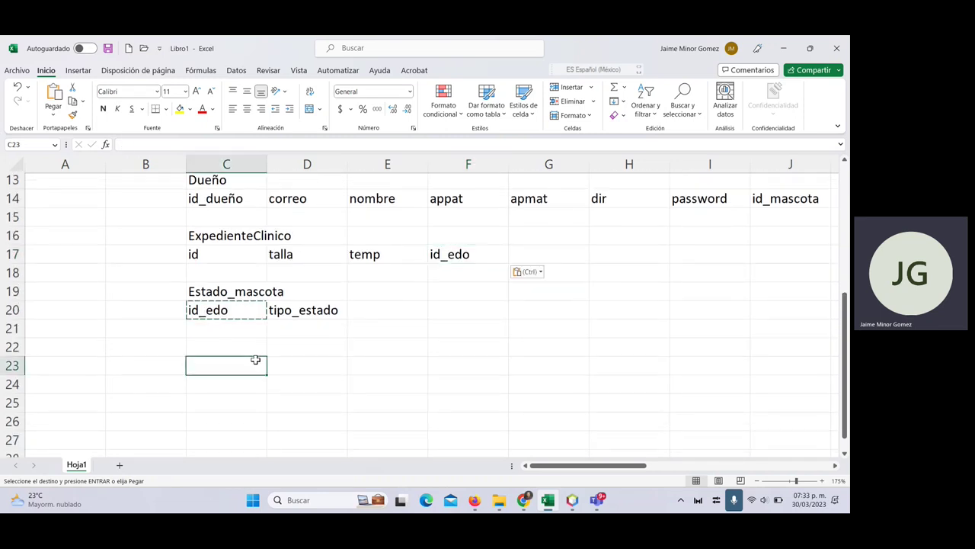
pyautogui.scroll(4, 396, 355)
pyautogui.hscroll(5, 396, 355)
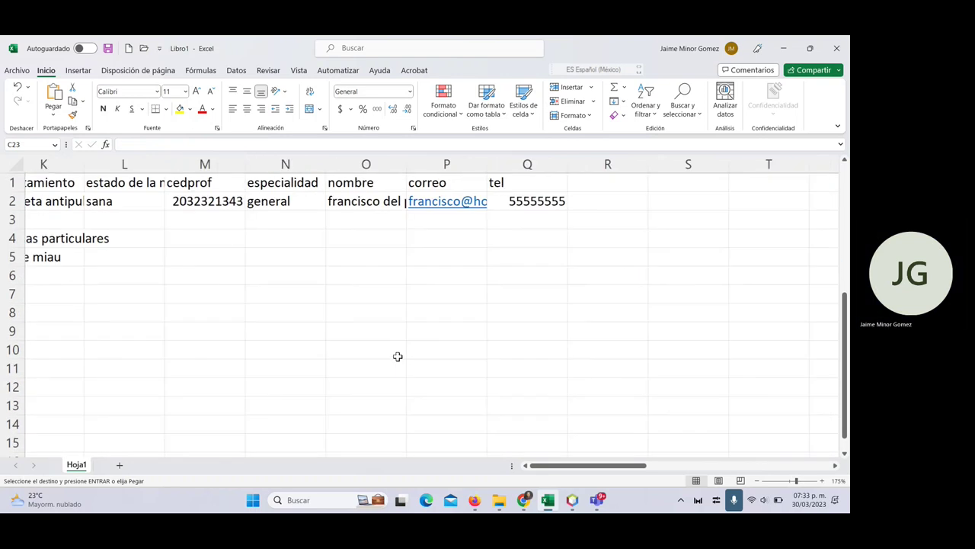
pyautogui.hscroll(2, 398, 356)
pyautogui.click(383, 180)
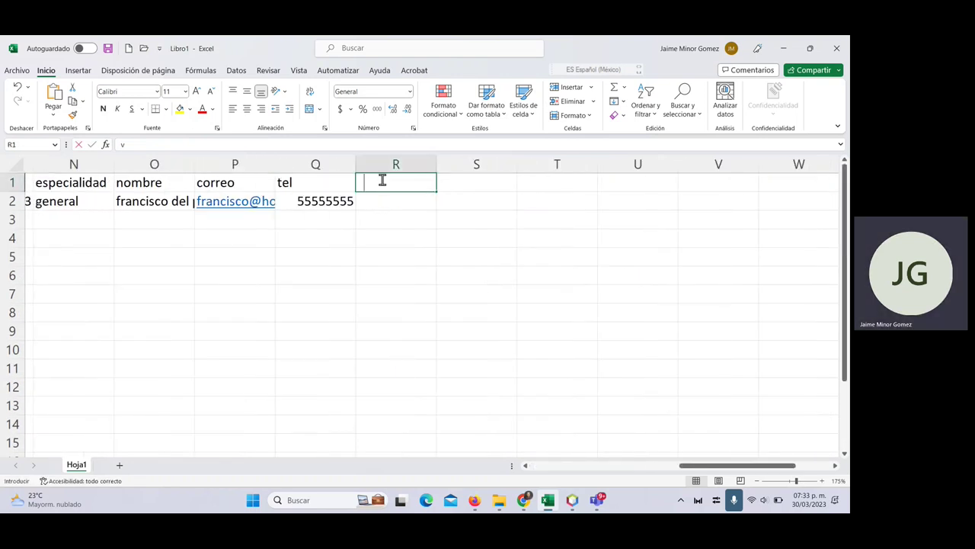
pyautogui.write('vacuna')
pyautogui.press('Return')
pyautogui.write('nombre')
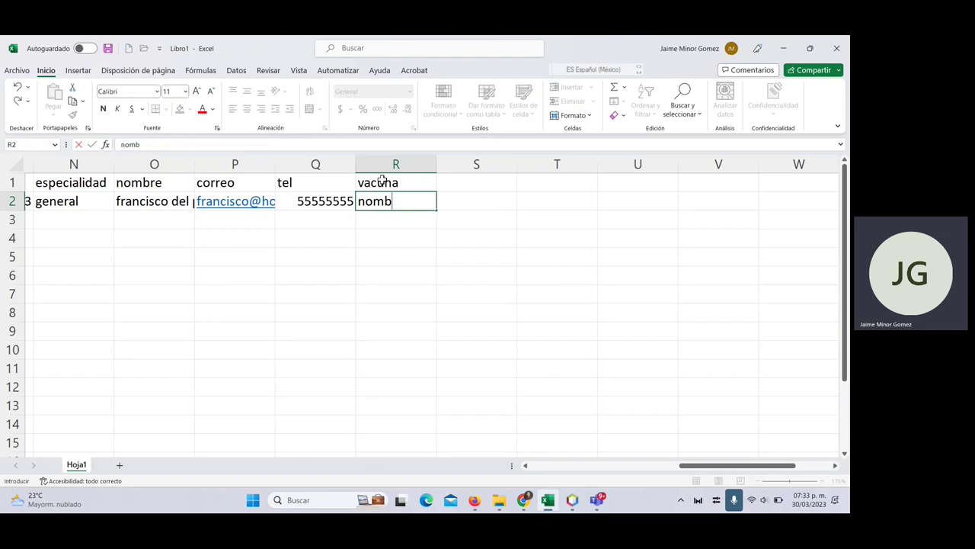
pyautogui.press('Tab')
# - Add a 'dosis' column header with the sample dose '20 mlts'
pyautogui.press('Up')
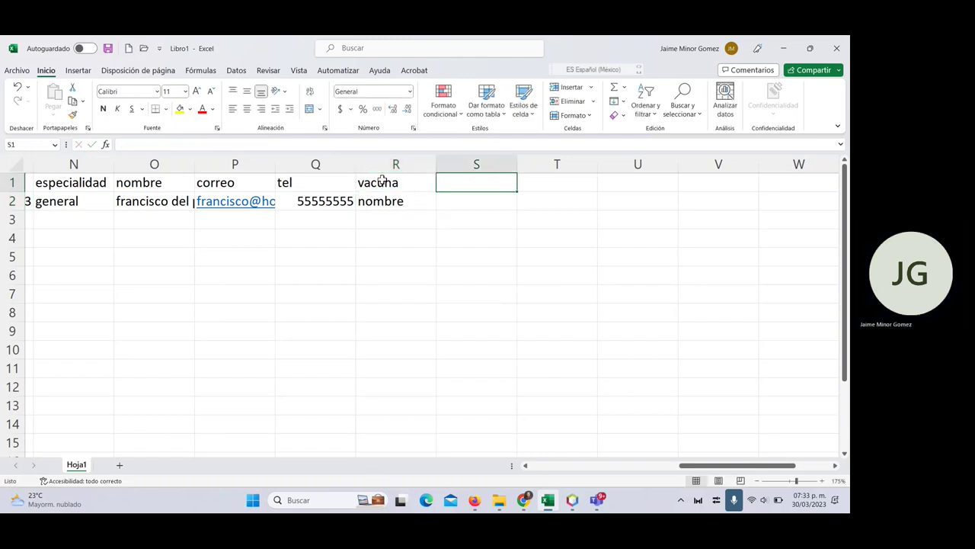
pyautogui.write('dosis')
pyautogui.press('Return')
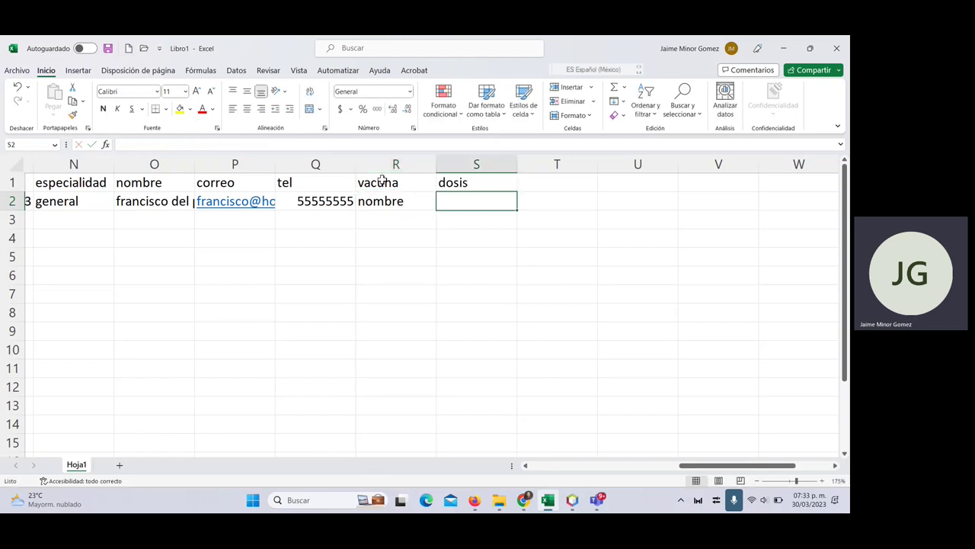
pyautogui.press('F2')
pyautogui.write('20 mil')
pyautogui.press('BackSpace')
pyautogui.press('BackSpace')
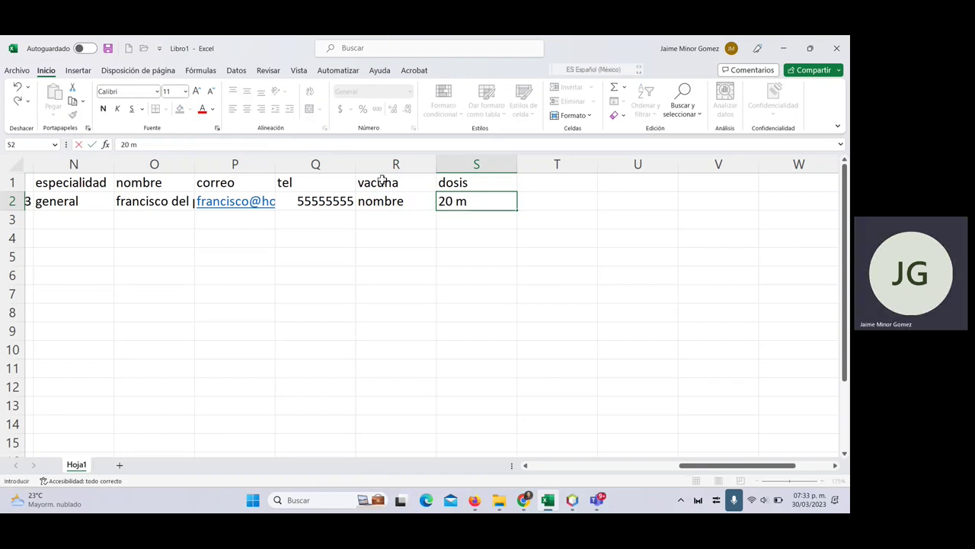
pyautogui.write('lts')
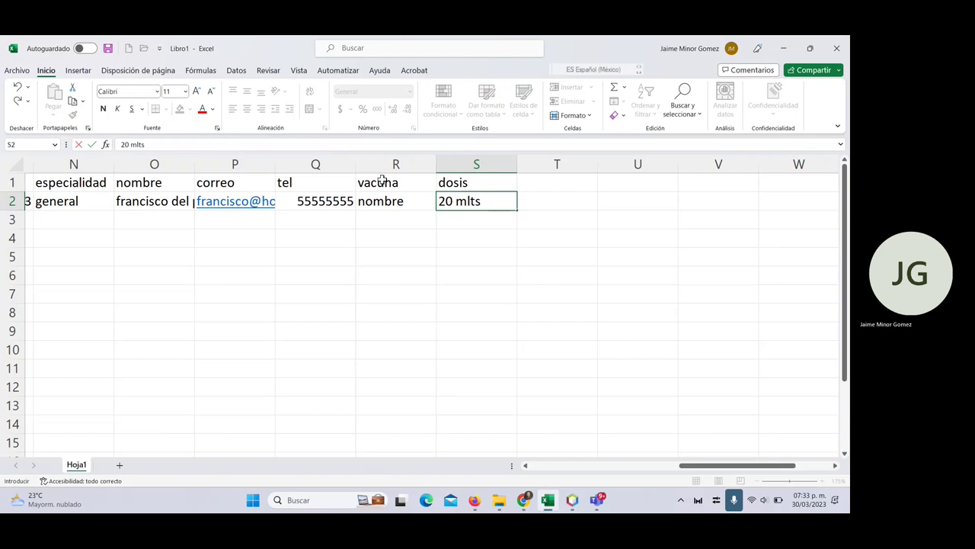
pyautogui.press('Tab')
pyautogui.press('Up')
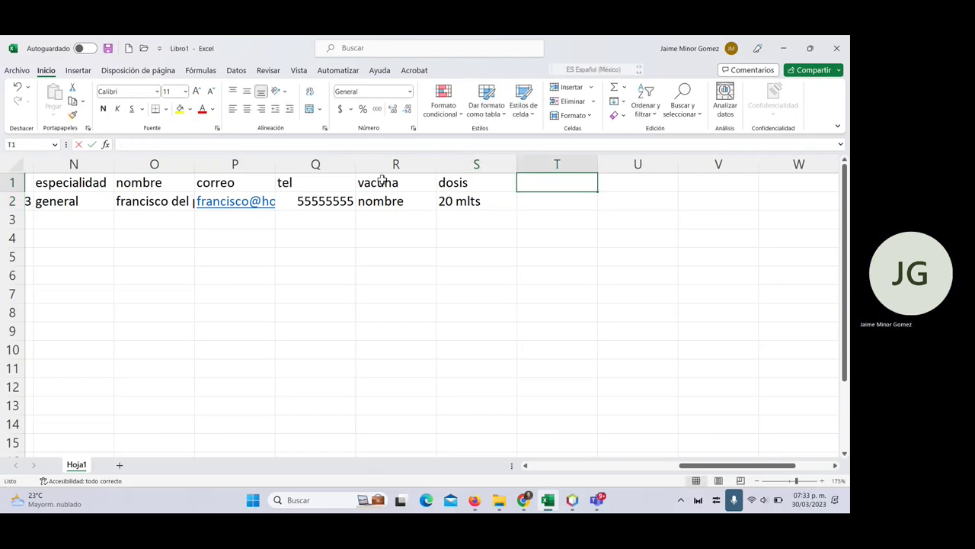
# - Add a 'tipo de vacuna' column with the sample value 'antirabica'
pyautogui.write('tipo de vacuna')
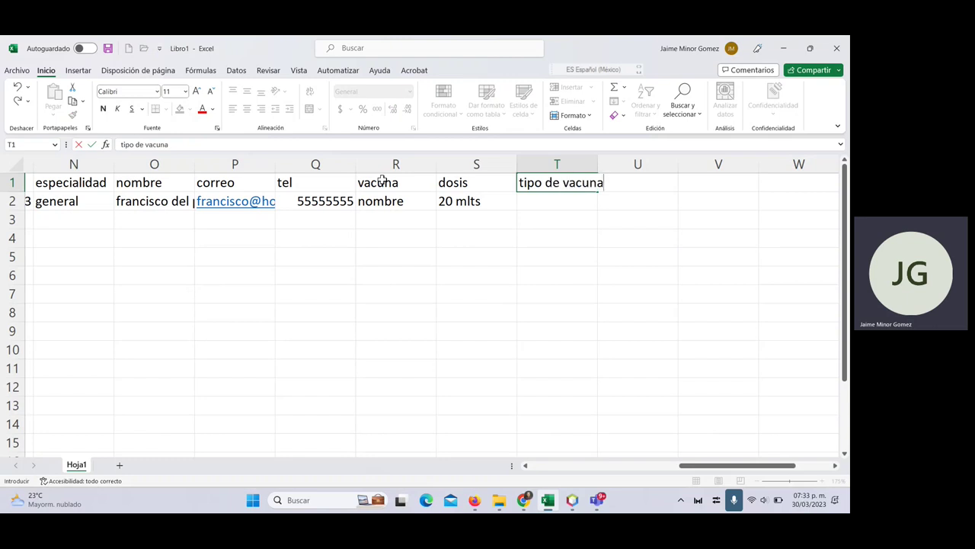
pyautogui.press('Return')
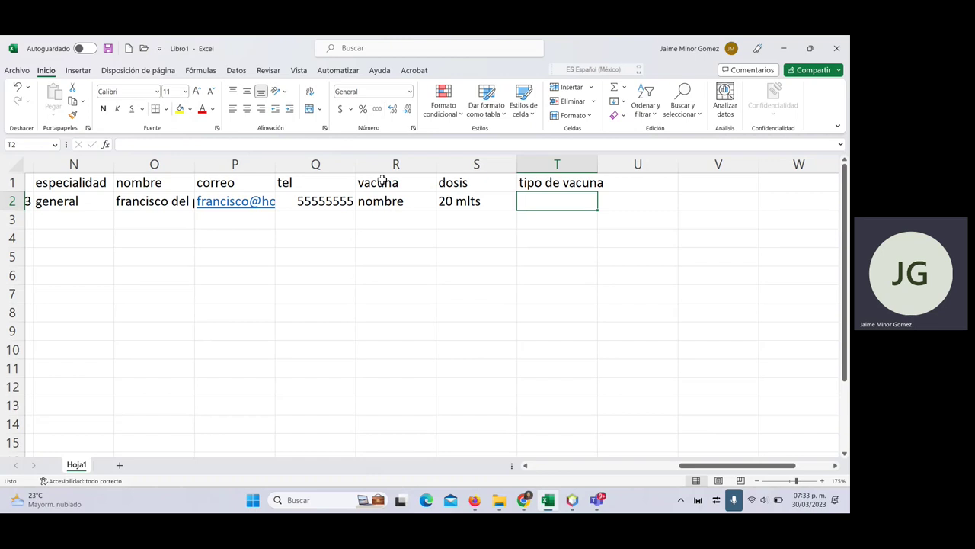
pyautogui.write('antirabica')
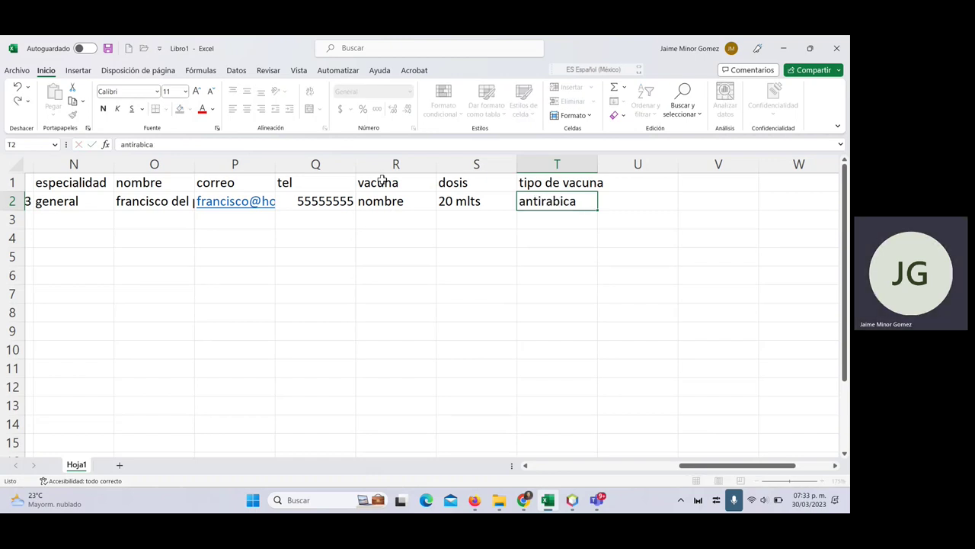
pyautogui.press('Tab')
pyautogui.press('Up')
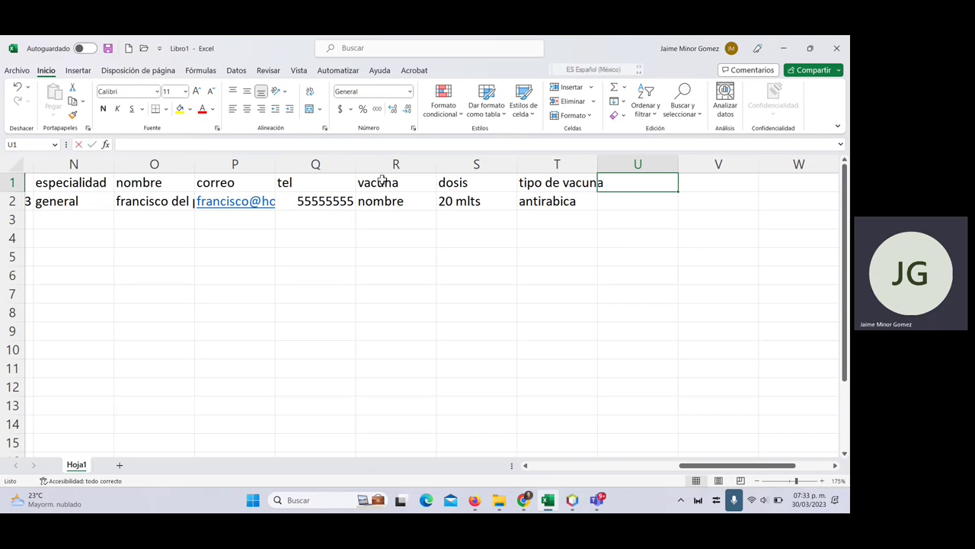
# - Add a 'fecha de aplicación' column with the date 30/03/2023
pyautogui.write('fecha de')
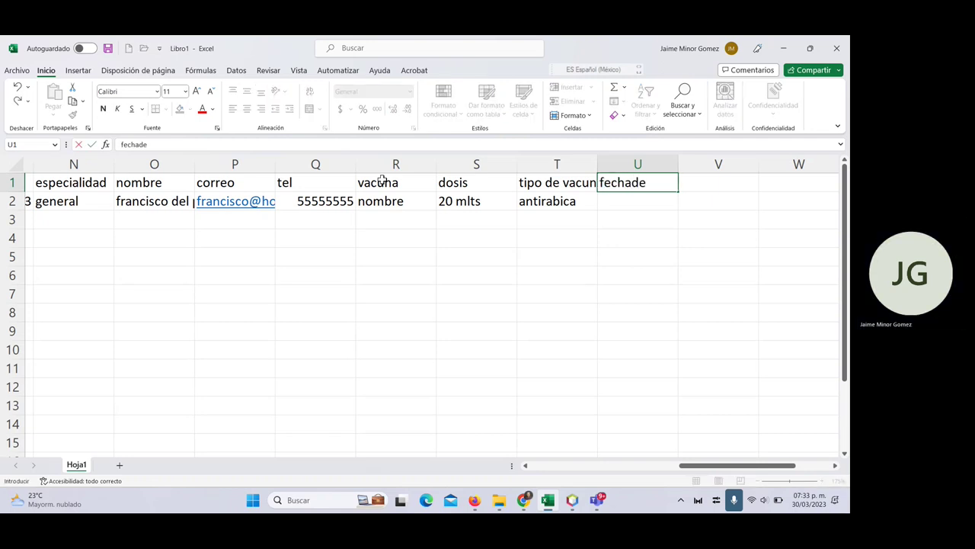
pyautogui.press('BackSpace')
pyautogui.press('BackSpace')
pyautogui.write('de aplicación')
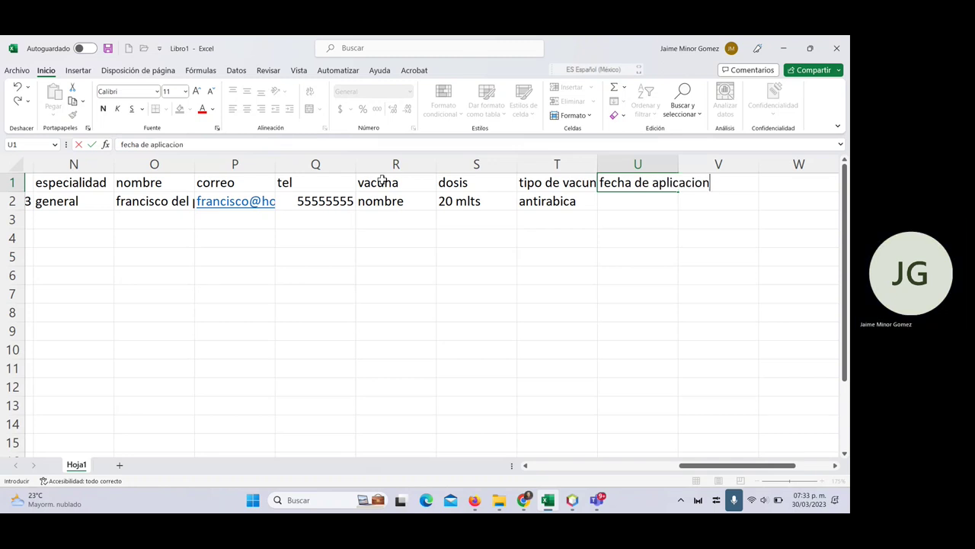
pyautogui.press('Return')
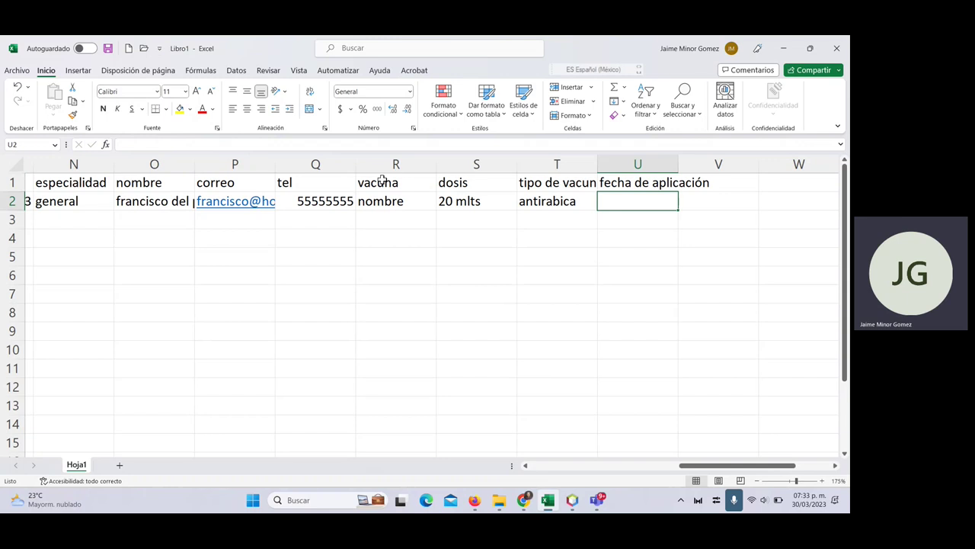
pyautogui.write('30/03')
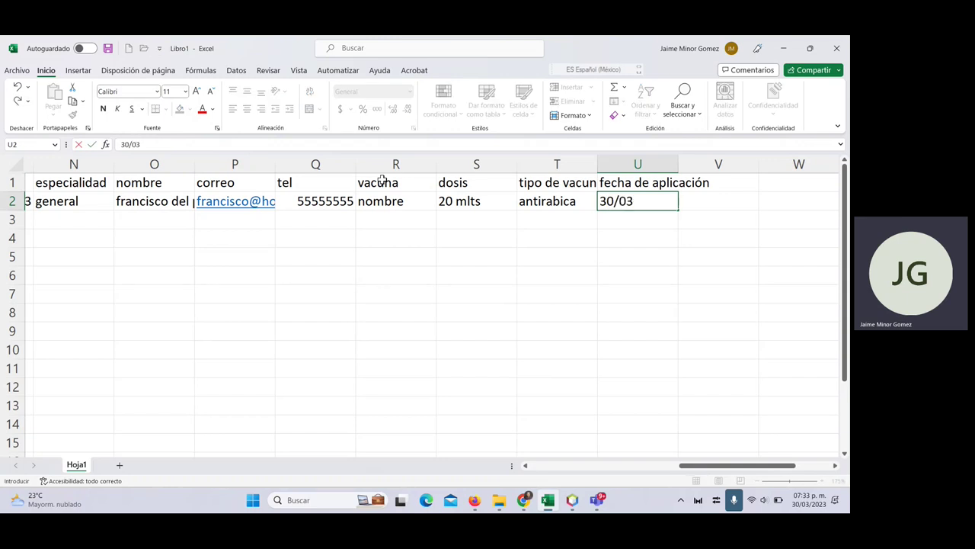
pyautogui.write('/2023')
pyautogui.press('Tab')
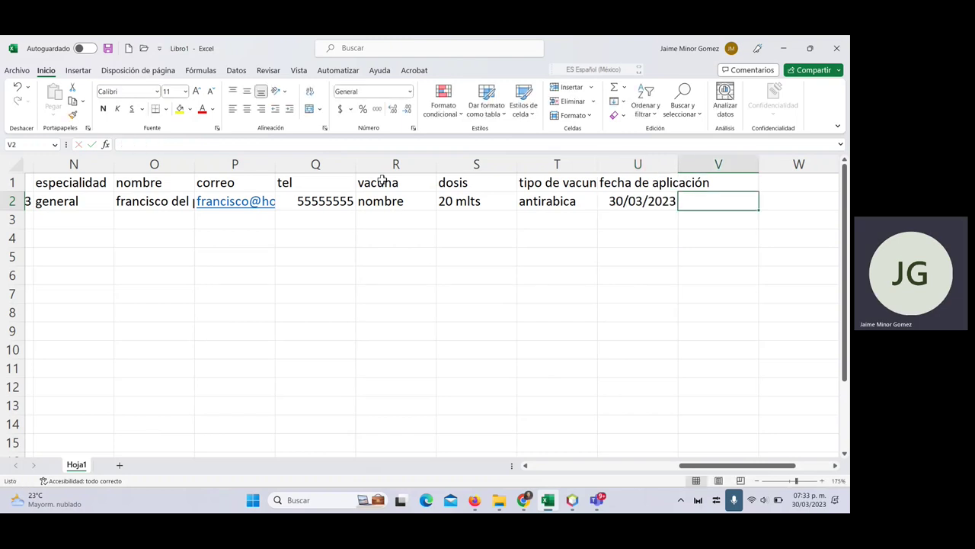
# - Add a 'fecha de vencimiento' column by copying the date and changing it to 30/03/2024
pyautogui.press('Up')
pyautogui.write('fecha')
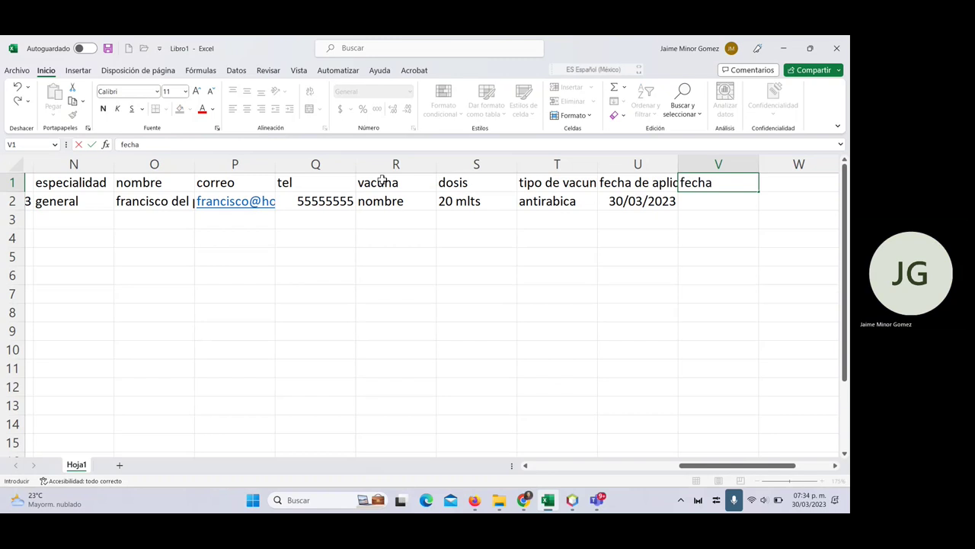
pyautogui.write(' de vencimie')
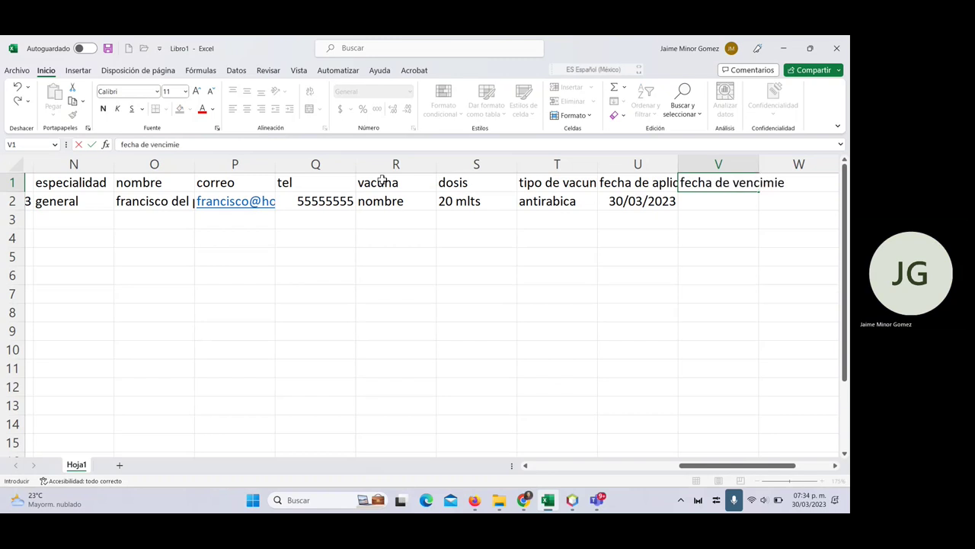
pyautogui.write('nto')
pyautogui.press('Return')
pyautogui.press('Left')
pyautogui.hotkey('ctrl', 'c')
pyautogui.press('Right')
pyautogui.hotkey('ctrl', 'v')
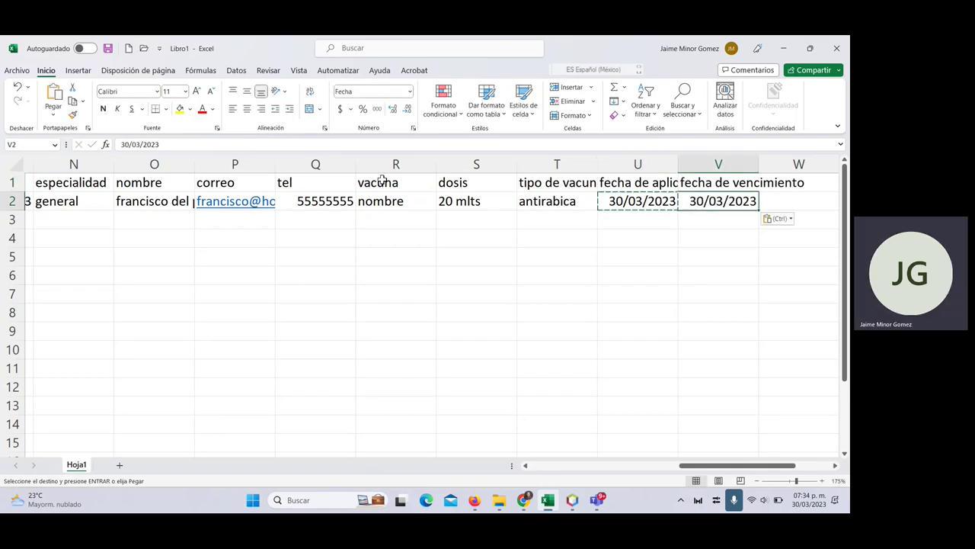
pyautogui.click(185, 144)
pyautogui.press('BackSpace')
pyautogui.write('4')
pyautogui.press('Return')
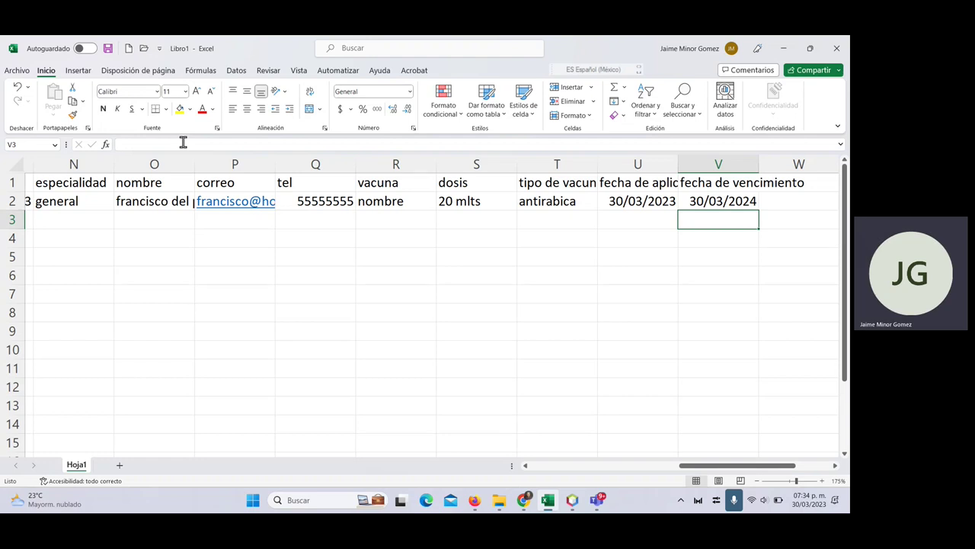
# - Add a 'fecha de refuerzo' column with the value NA
pyautogui.press('Up')
pyautogui.press('Up')
pyautogui.press('Left')
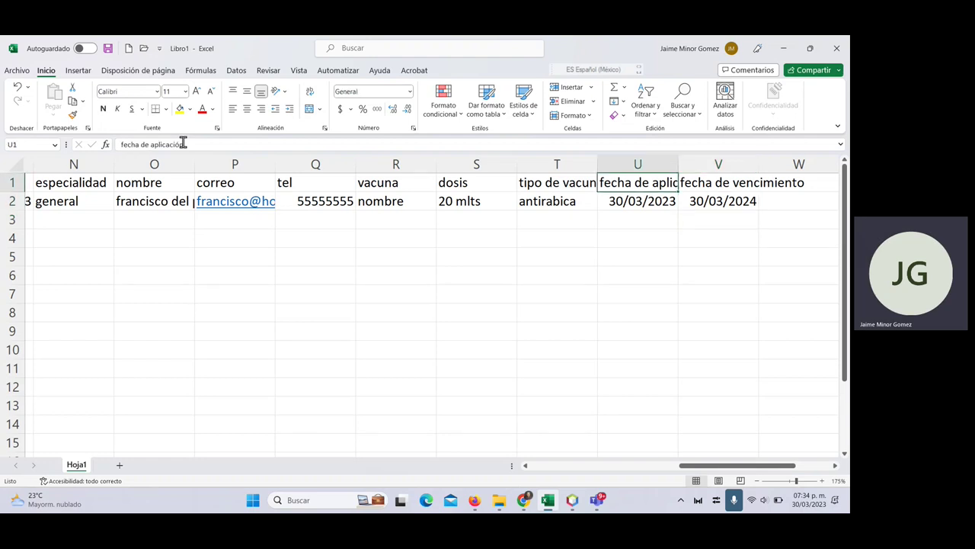
pyautogui.press('Right')
pyautogui.press('Right')
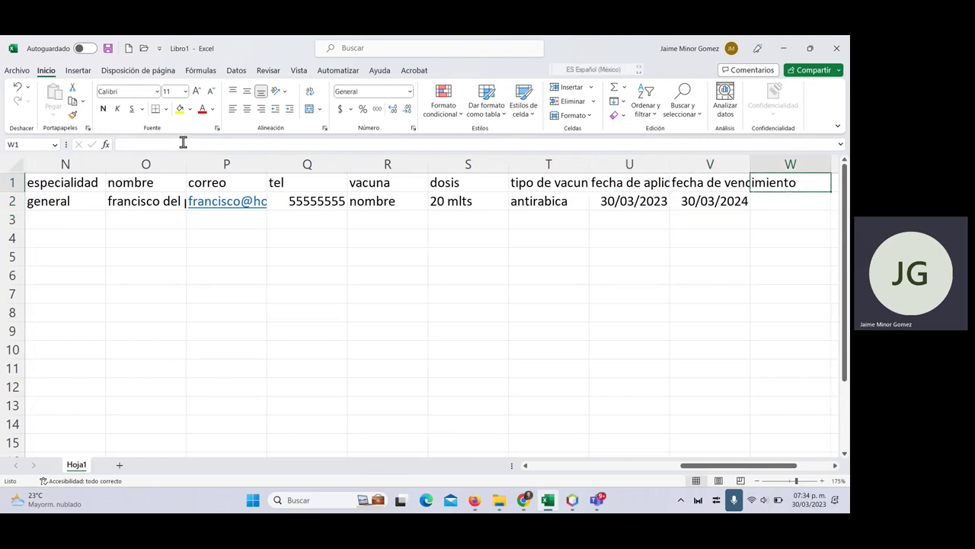
pyautogui.write('fecha de r')
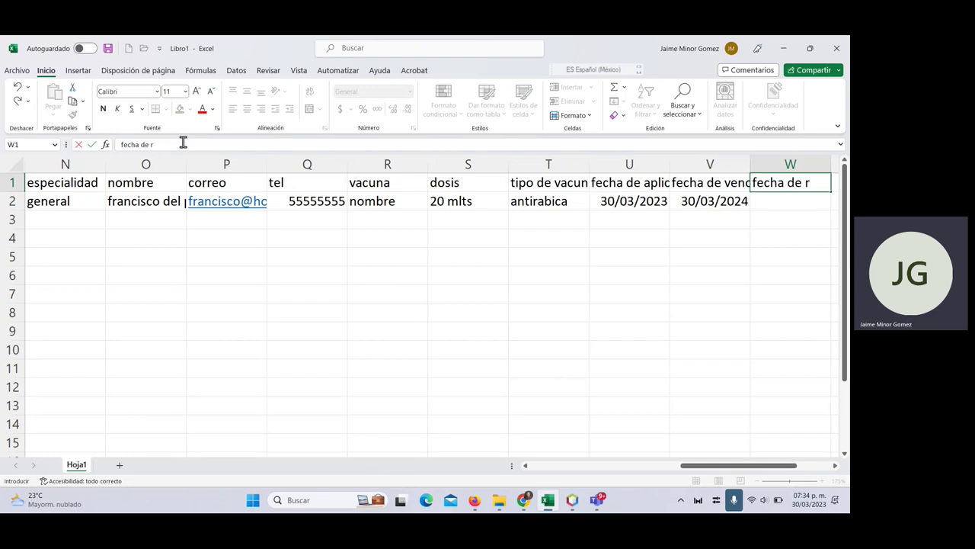
pyautogui.write('efuerzo')
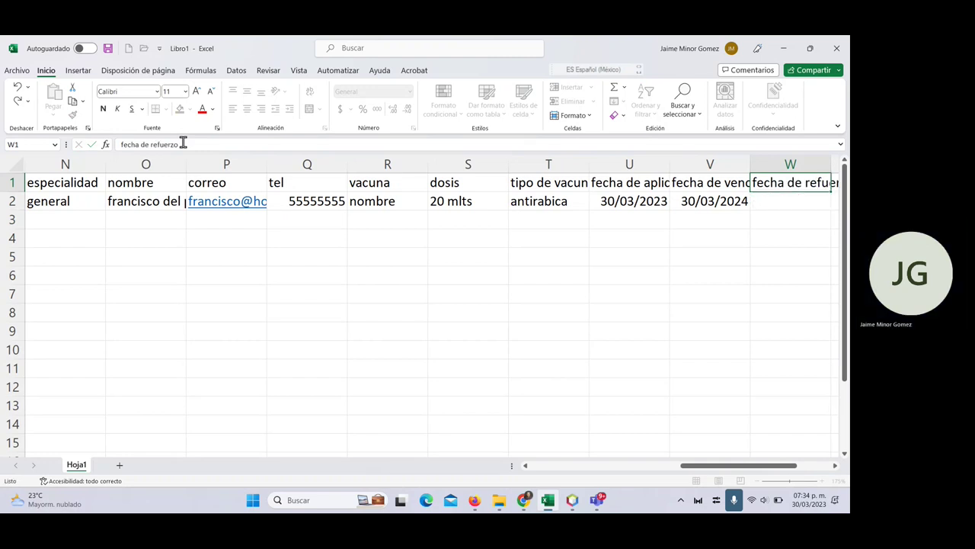
pyautogui.press('Return')
pyautogui.write('NA')
pyautogui.press('Right')
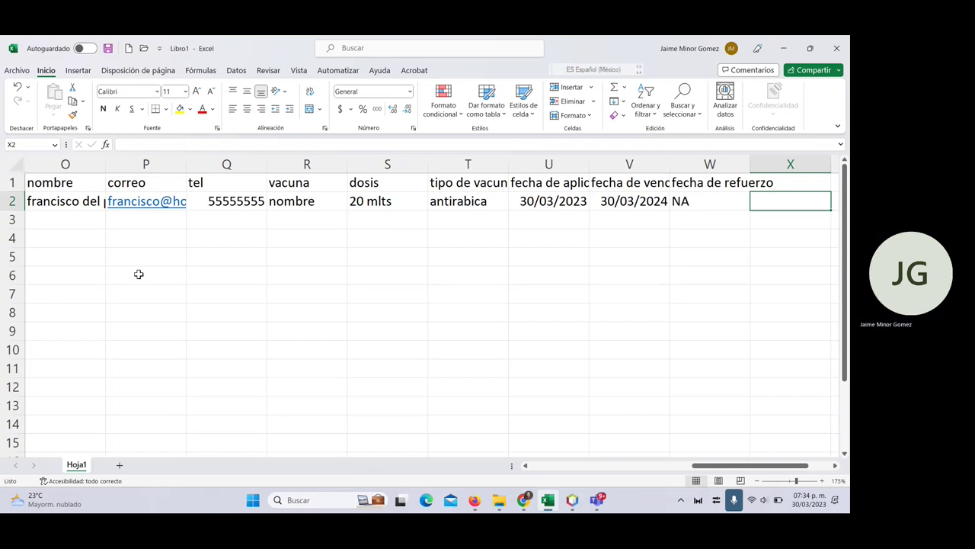
# - Insert blank rows at row 3, above the Mascota section
pyautogui.hscroll(-3, 139, 274)
pyautogui.hscroll(-8, 138, 274)
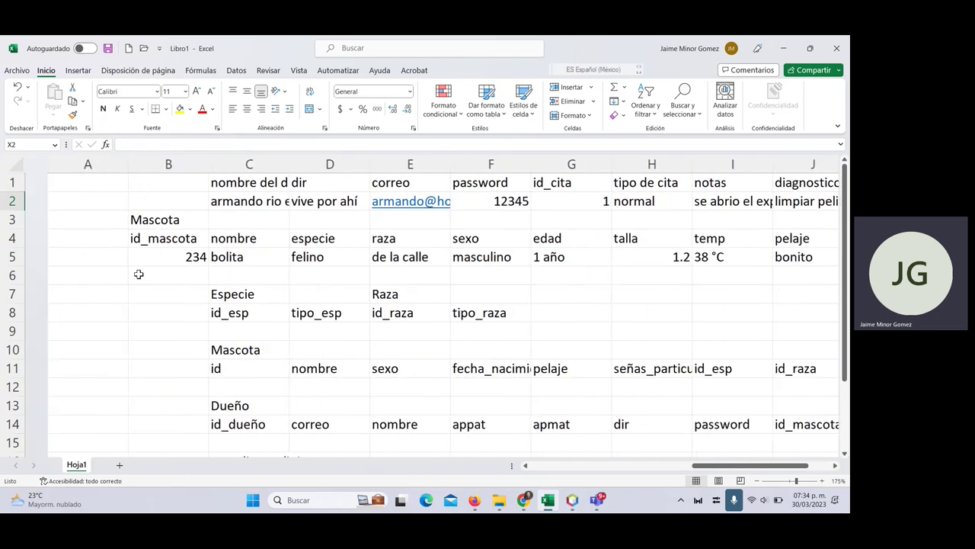
pyautogui.scroll(-2, 139, 274)
pyautogui.scroll(3, 139, 275)
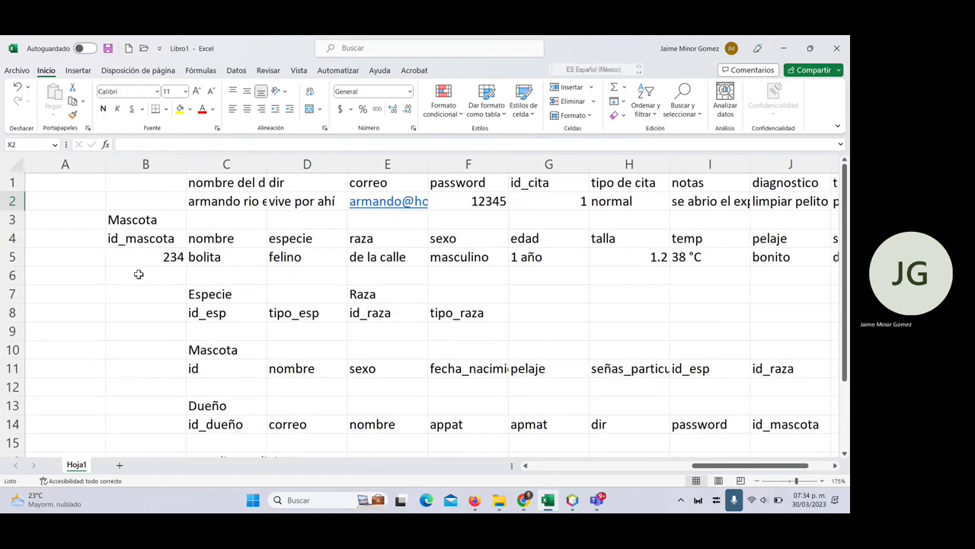
pyautogui.click(12, 219)
pyautogui.rightClick(11, 220)
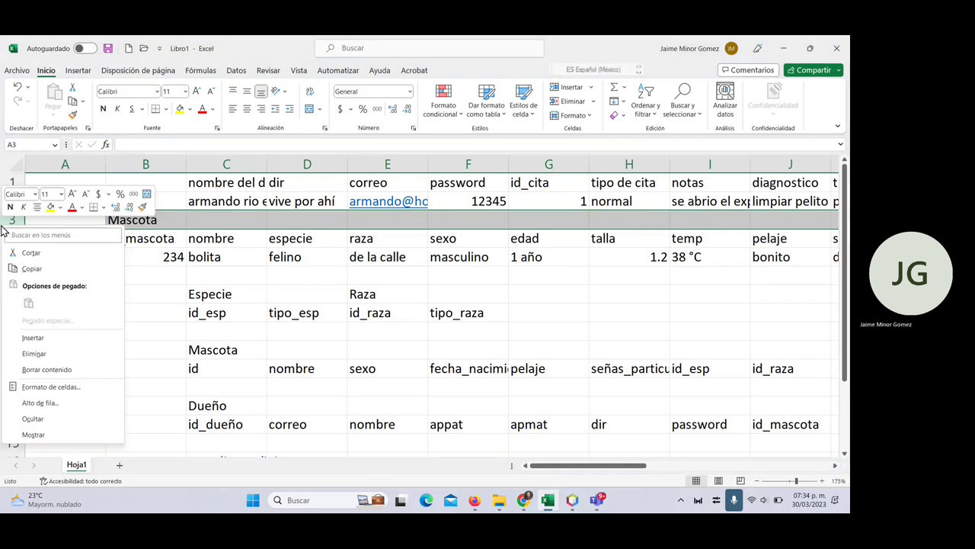
pyautogui.click(29, 337)
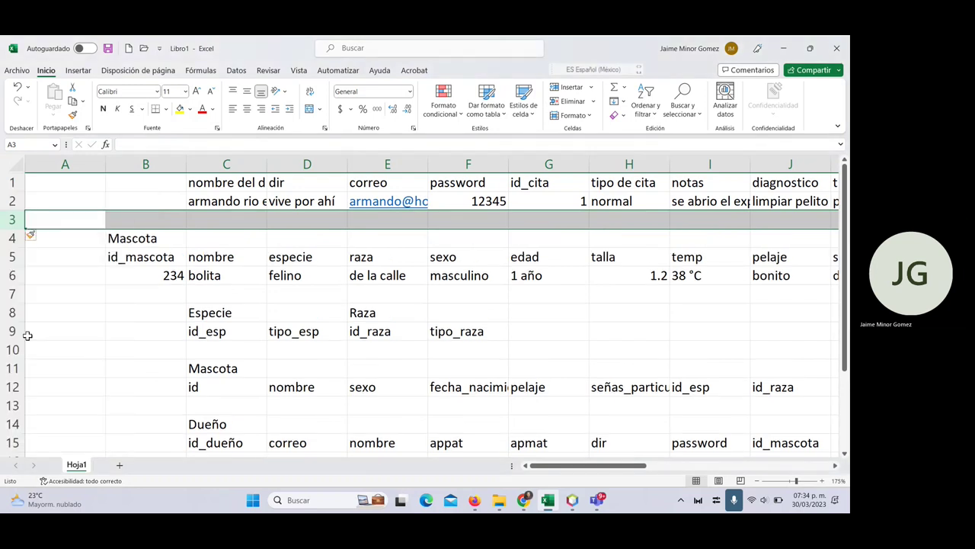
pyautogui.rightClick(23, 221)
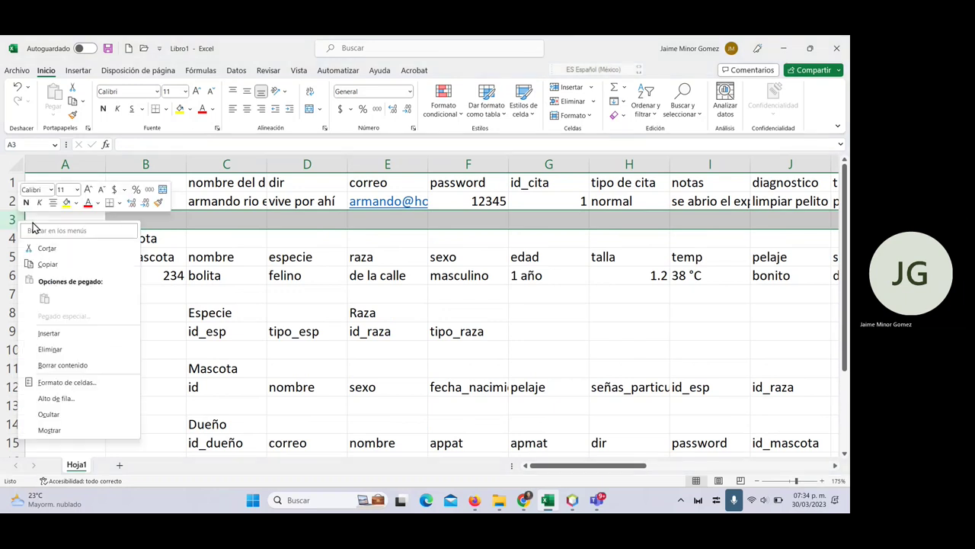
pyautogui.click(72, 333)
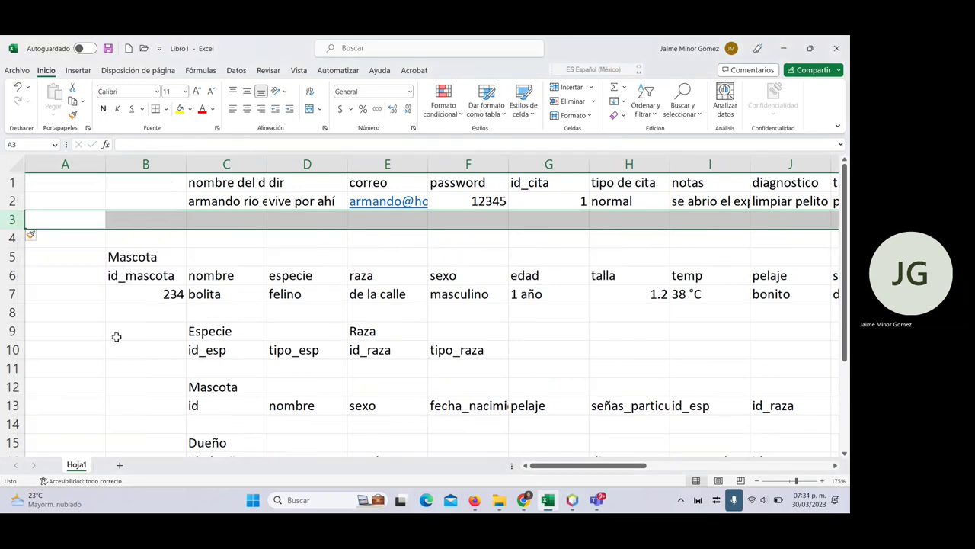
pyautogui.click(639, 187)
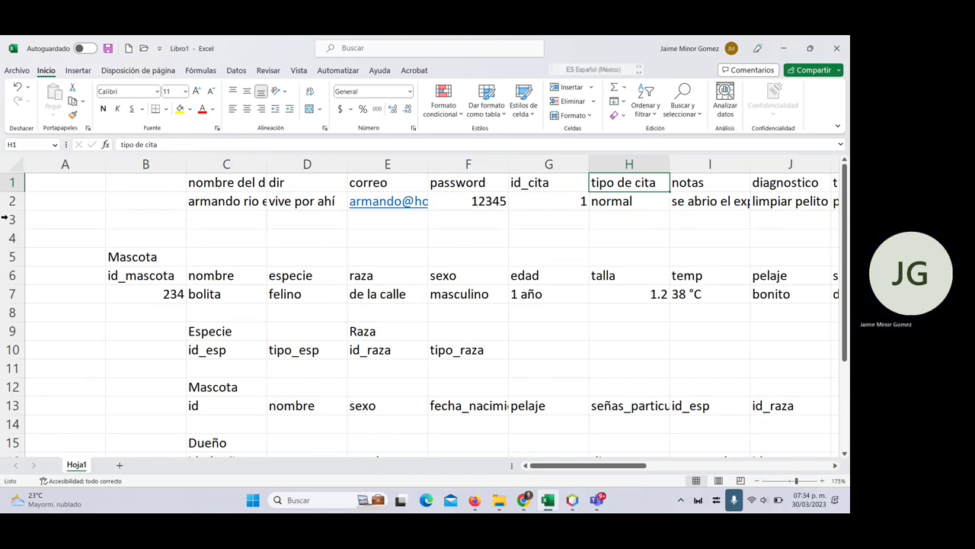
# - Select rows 3–4 and insert two more blank rows above Mascota
pyautogui.click(6, 220)
pyautogui.moveTo(4, 228); pyautogui.dragTo(3, 237)
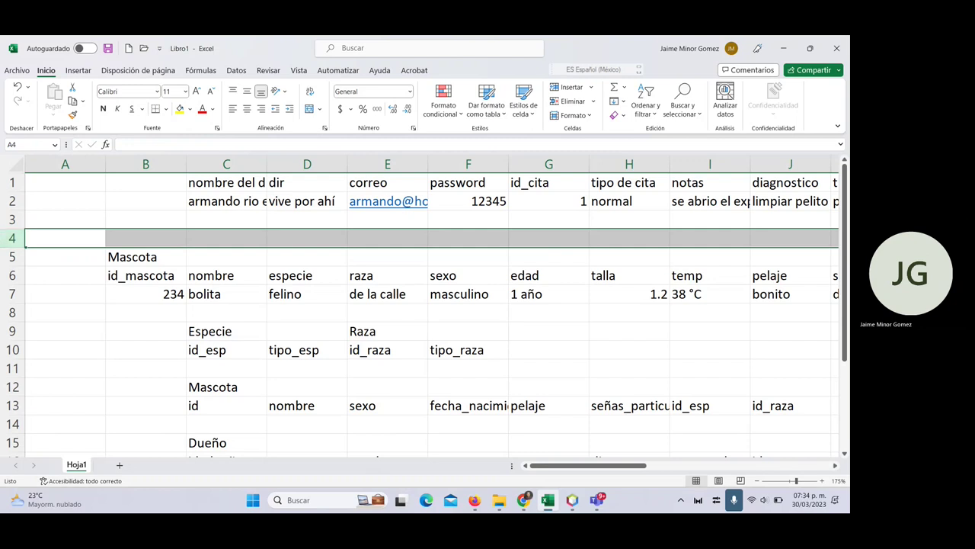
pyautogui.click(12, 235)
pyautogui.moveTo(12, 236); pyautogui.dragTo(15, 225)
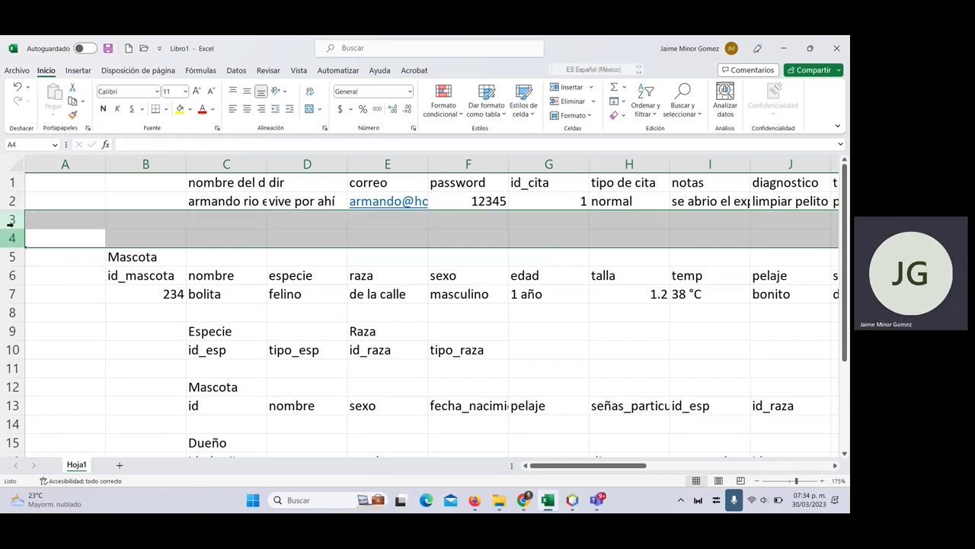
pyautogui.rightClick(16, 225)
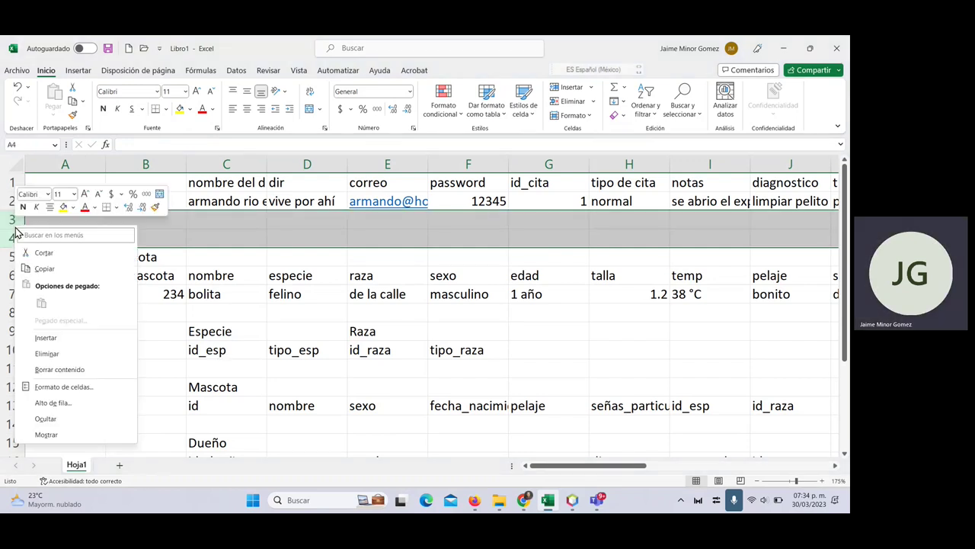
pyautogui.click(65, 339)
# - Select the appointment fields from id_cita to fecha de refuerzo with their sample values for moving
pyautogui.click(600, 188)
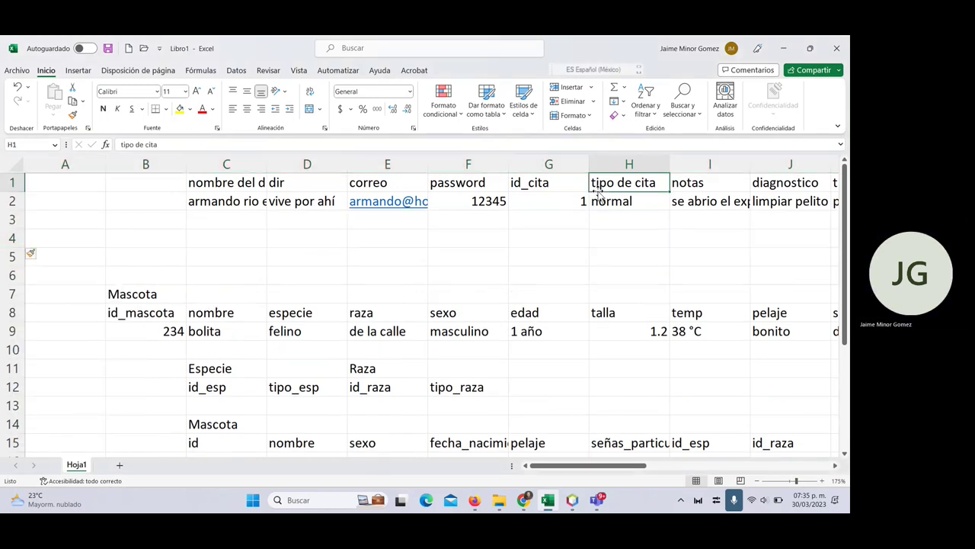
pyautogui.press('Left')
pyautogui.hotkey('shift', 'Down')
pyautogui.hotkey('shift', 'Right')
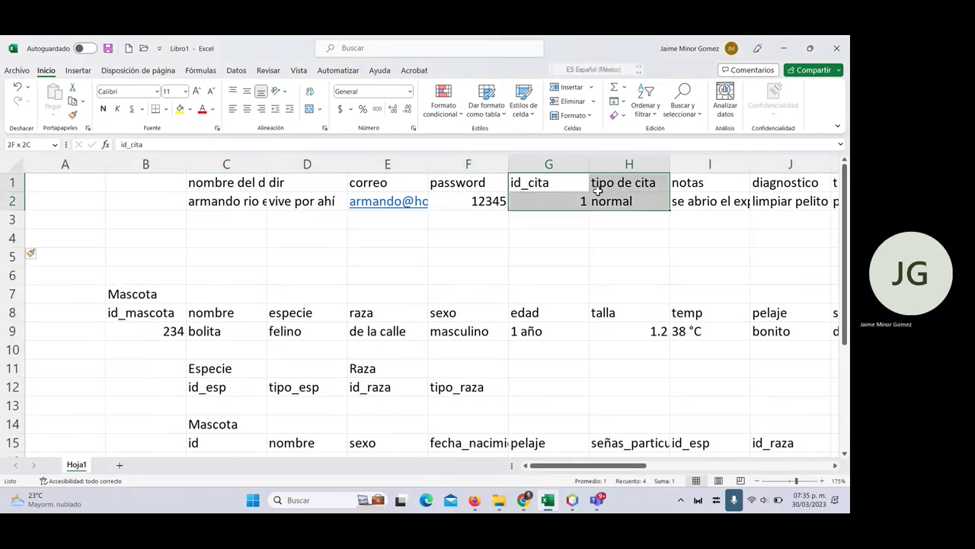
pyautogui.hotkey('shift', 'Right')
pyautogui.hotkey('shift', 'Right')
pyautogui.hotkey('shift', 'Right')
pyautogui.hotkey('shift', 'Right')
pyautogui.hotkey('shift', 'Right')
pyautogui.hotkey('shift', 'Right')
pyautogui.hotkey('shift', 'Right')
pyautogui.hotkey('shift', 'Right')
pyautogui.hotkey('shift', 'Right')
pyautogui.hotkey('shift', 'Right')
pyautogui.hotkey('shift', 'Right')
pyautogui.hotkey('shift', 'Right')
pyautogui.hotkey('shift', 'Right')
pyautogui.hotkey('shift', 'Right')
pyautogui.hotkey('shift', 'Right')
pyautogui.hotkey('shift', 'Right')
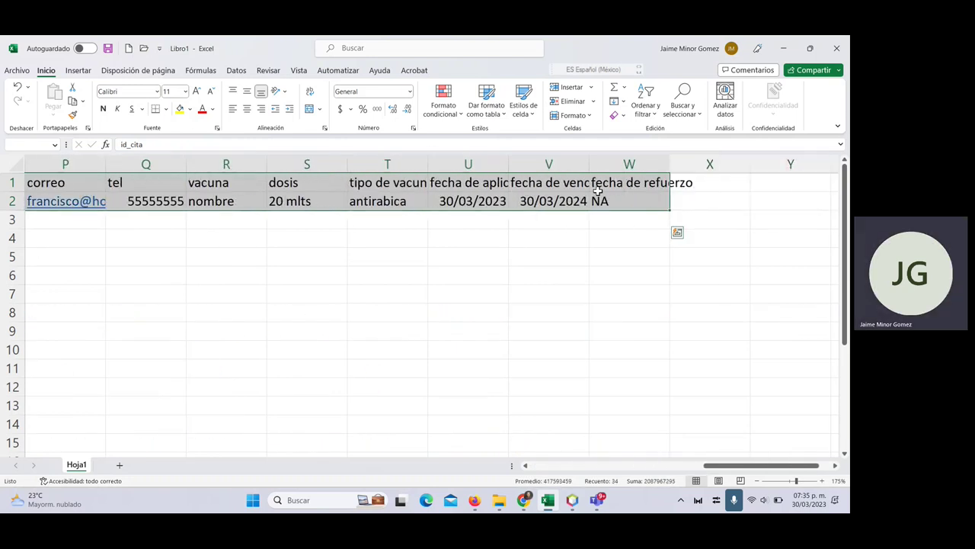
pyautogui.hotkey('ctrl', 'c')
# - Paste the appointment block at C4 so it occupies rows 4–5
pyautogui.press('Down')
pyautogui.press('Down')
pyautogui.press('Left')
pyautogui.press('Left')
pyautogui.press('Down')
pyautogui.press('Left')
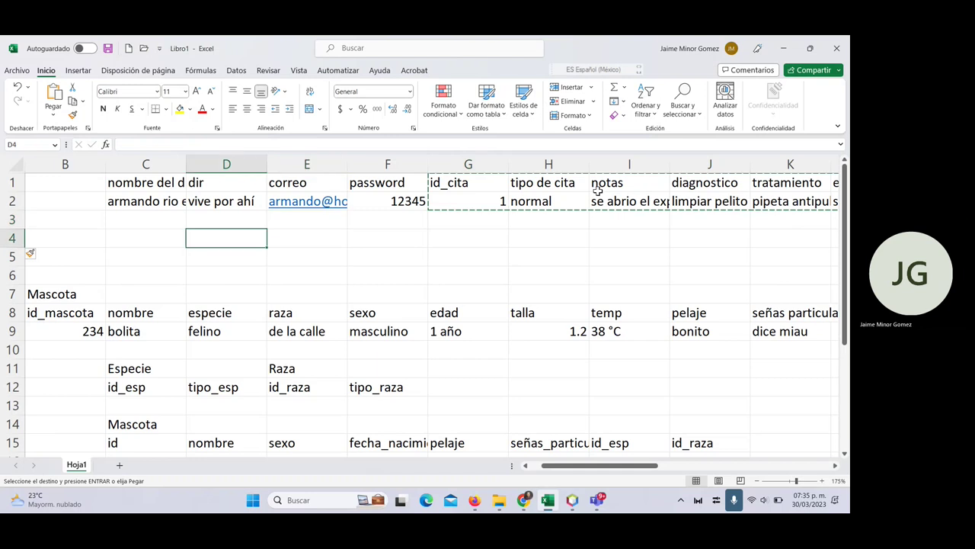
pyautogui.press('Left')
pyautogui.hotkey('ctrl', 'v')
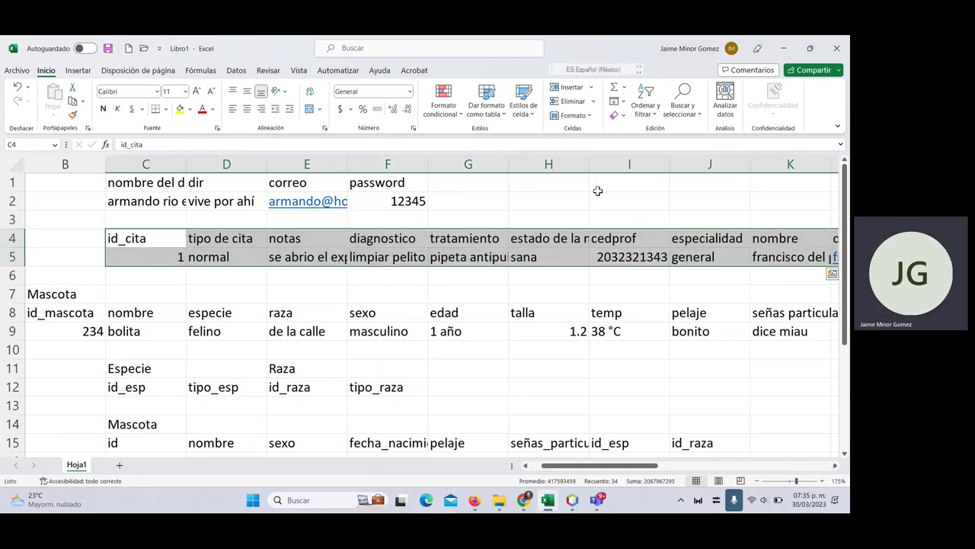
pyautogui.press('Left')
pyautogui.press('Right')
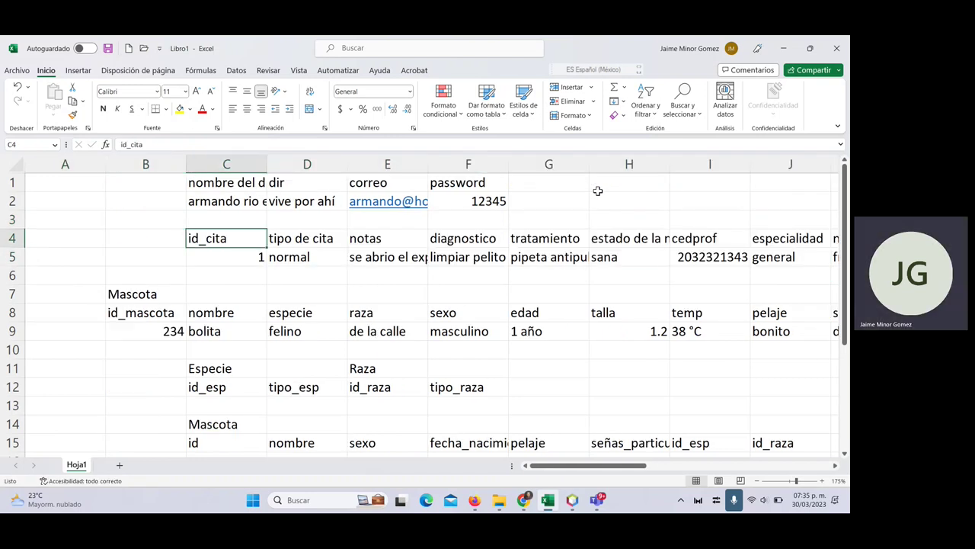
pyautogui.press('Right')
pyautogui.press('Right')
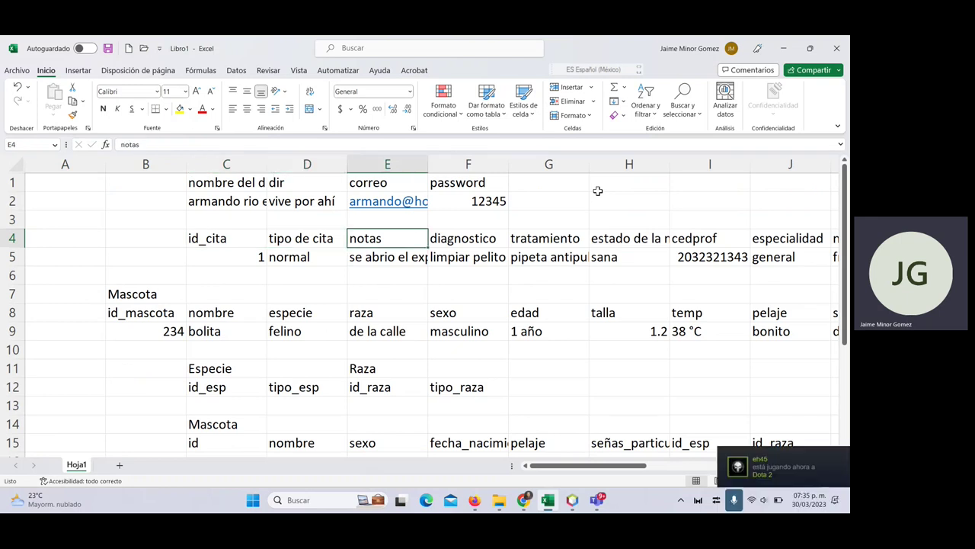
# - Add a Cita table at C26 with fields id_cita and nota
pyautogui.scroll(-4, 385, 335)
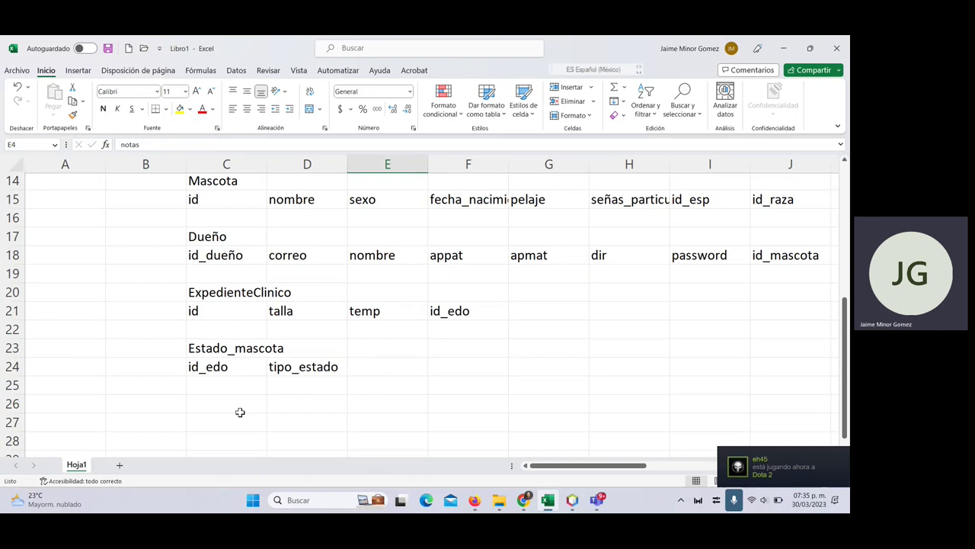
pyautogui.click(239, 413)
pyautogui.write('Cita')
pyautogui.press('Return')
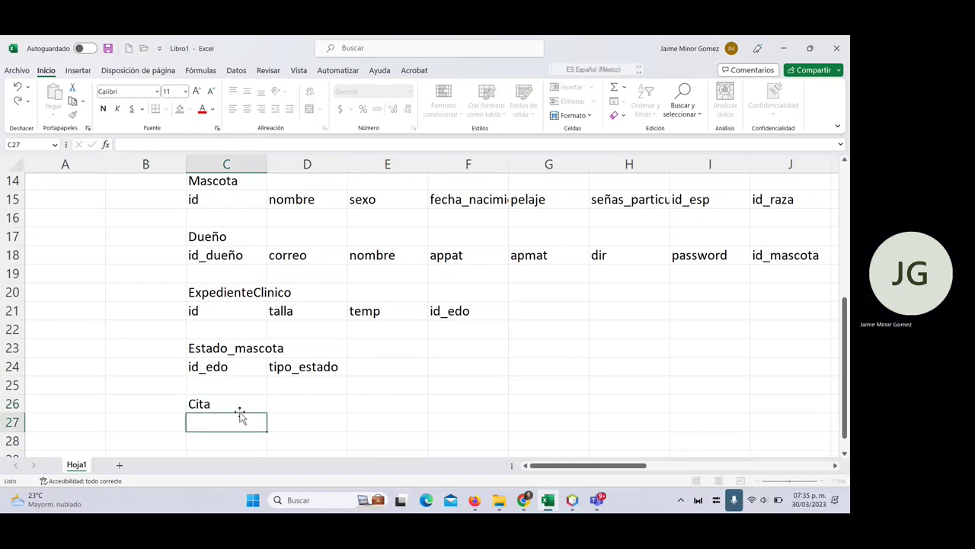
pyautogui.write('id_cita')
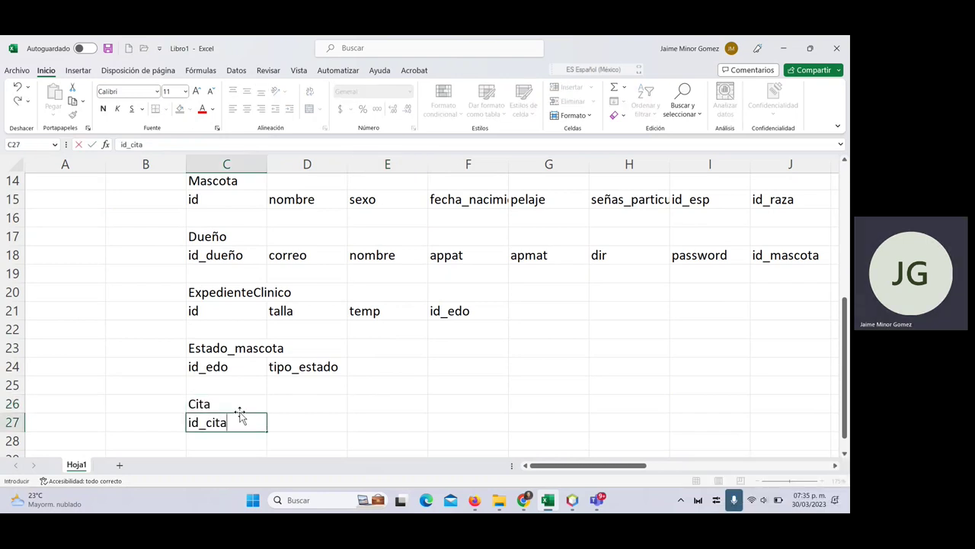
pyautogui.press('Tab')
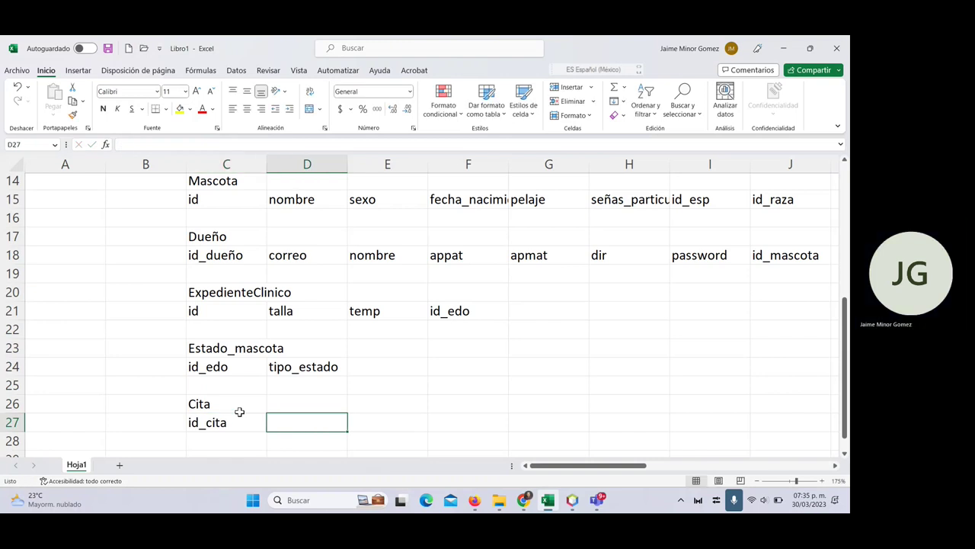
pyautogui.write('nota')
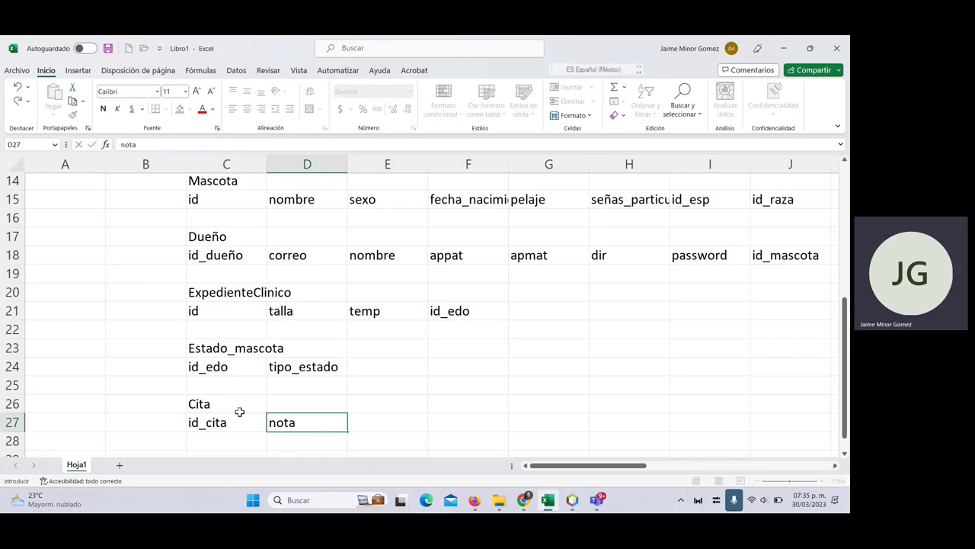
pyautogui.press('Return')
pyautogui.press('Return')
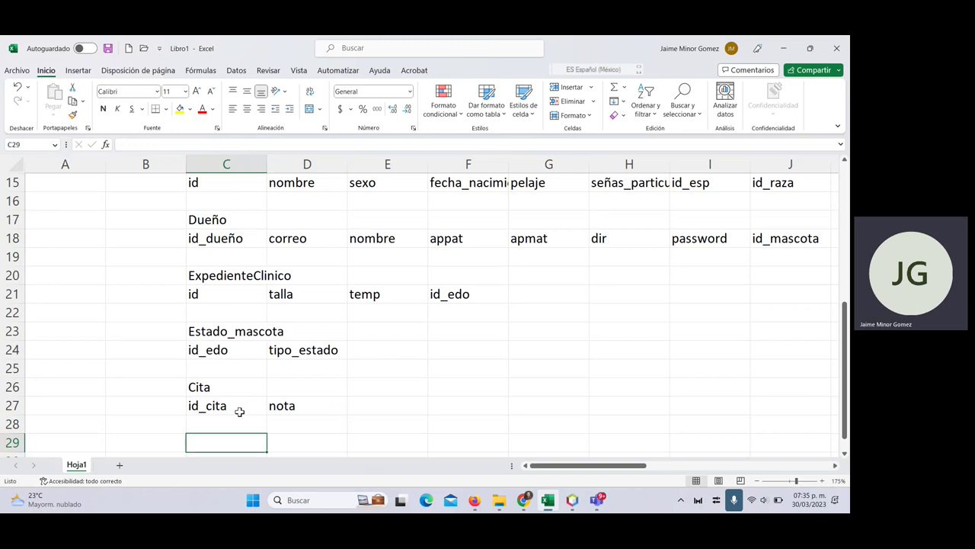
# - Add a Tipo_cita table with fields id_tipocita and descripcion, then copy id_tipocita
pyautogui.write('Tipo')
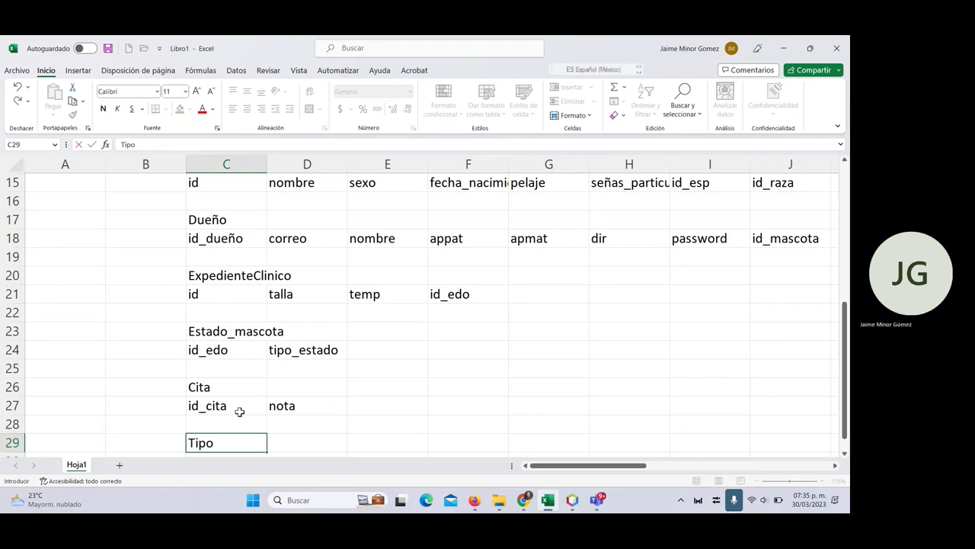
pyautogui.write('_cita')
pyautogui.press('Return')
pyautogui.write('id_')
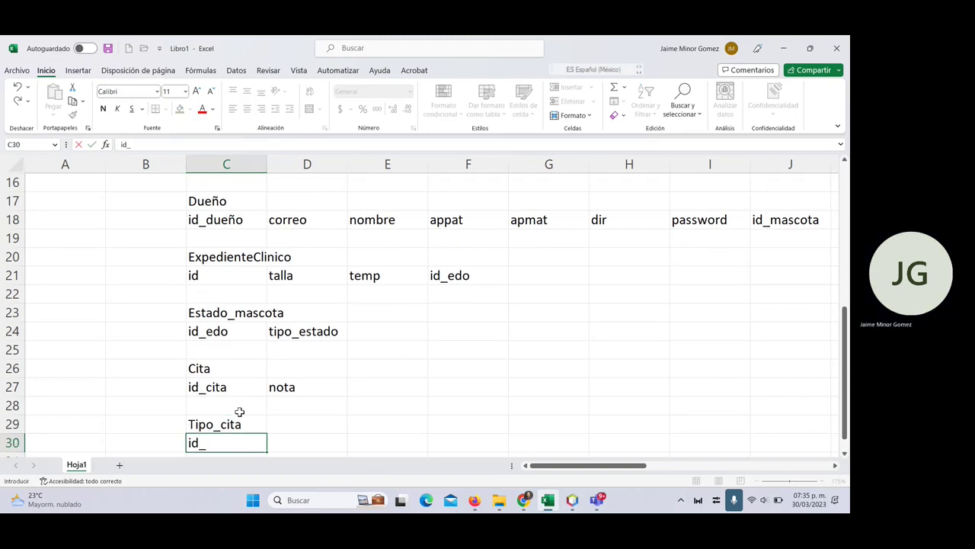
pyautogui.write('tipocita')
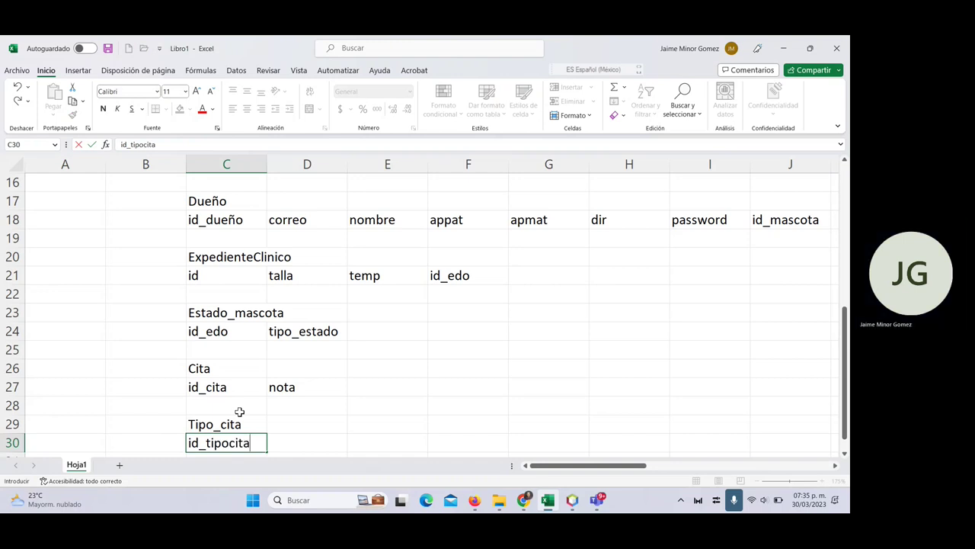
pyautogui.press('Tab')
pyautogui.press('Up')
pyautogui.press('Down')
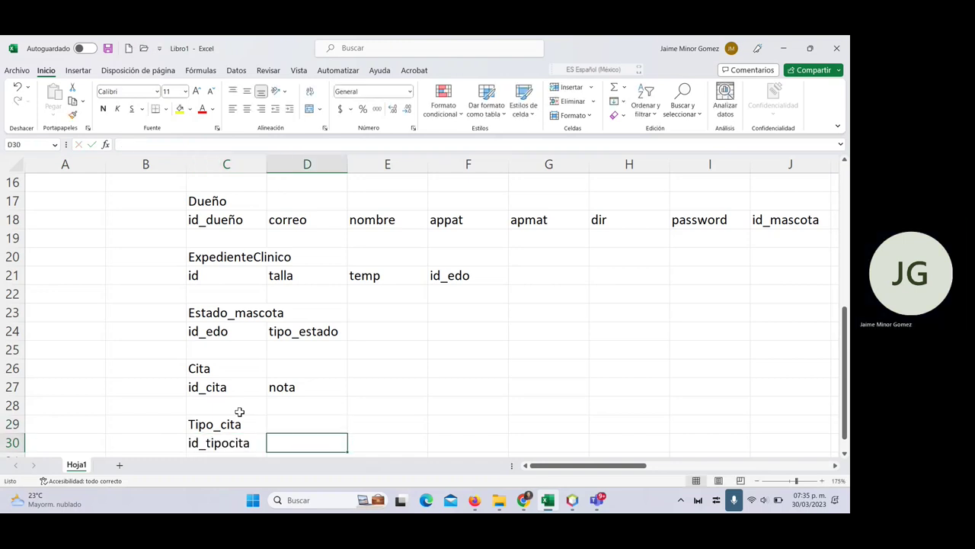
pyautogui.write('descripcion')
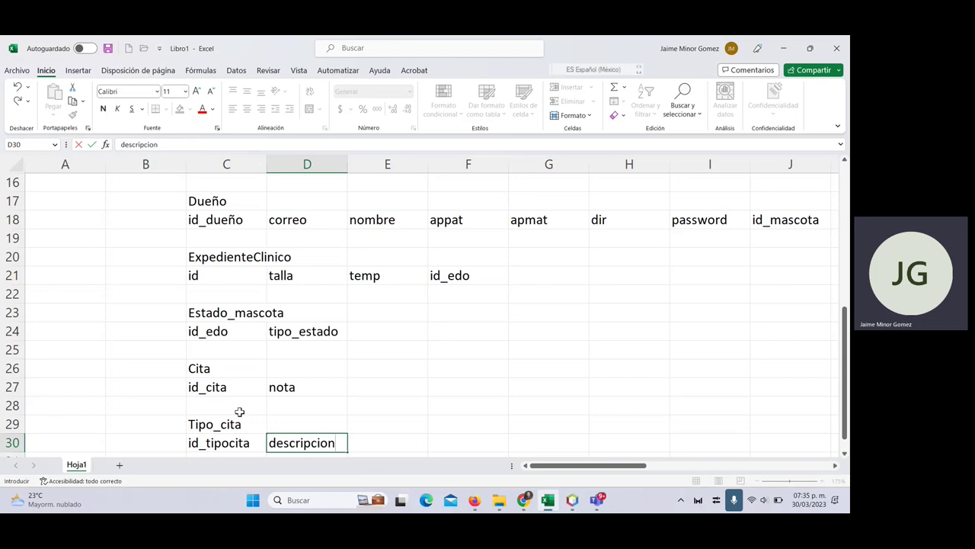
pyautogui.press('Up')
pyautogui.press('Down')
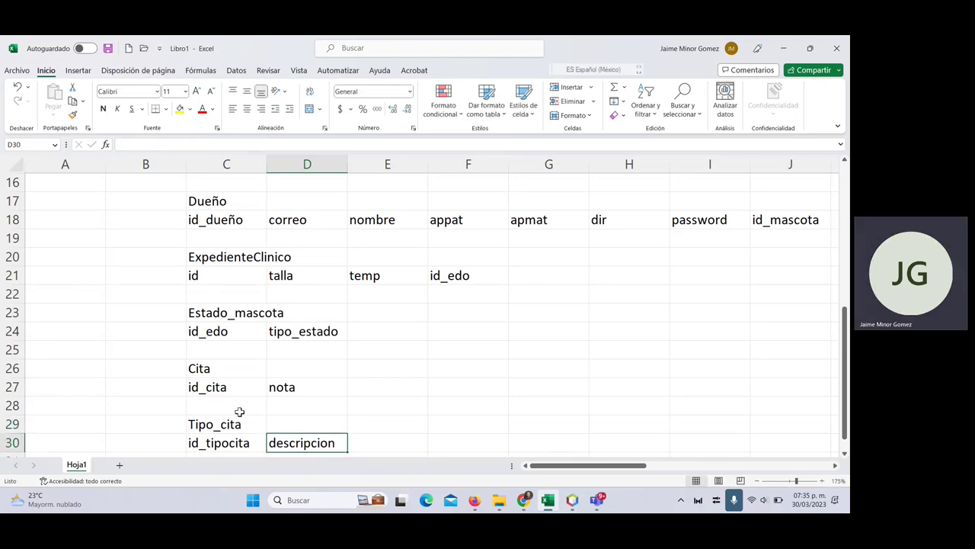
pyautogui.press('Left')
pyautogui.hotkey('shift', 'Up')
pyautogui.hotkey('ctrl', 'c')
# - Paste id_tipocita into E27 as the third field of the Cita table
pyautogui.press('Up')
pyautogui.press('Up')
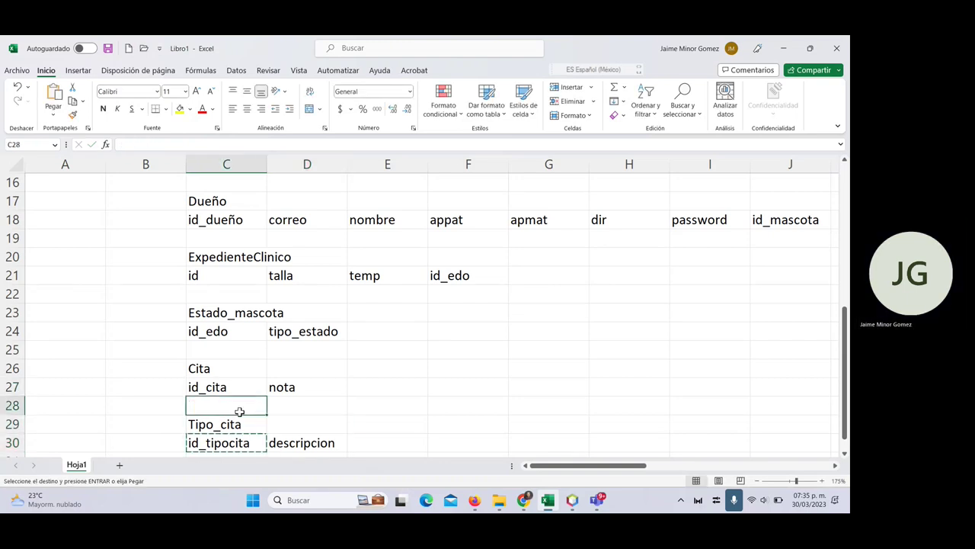
pyautogui.press('Up')
pyautogui.press('Right')
pyautogui.press('Right')
pyautogui.hotkey('ctrl', 'Right')
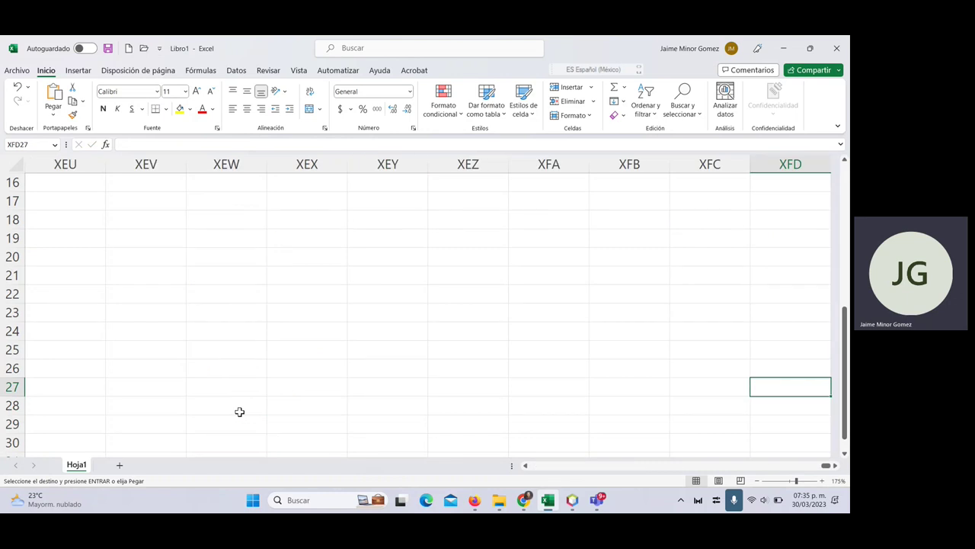
pyautogui.press('Left')
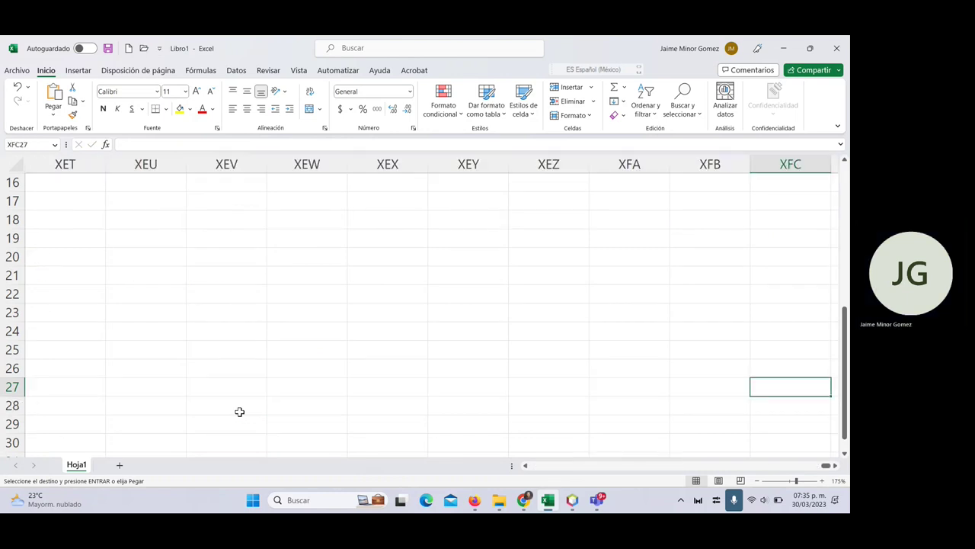
pyautogui.hotkey('ctrl', 'Home')
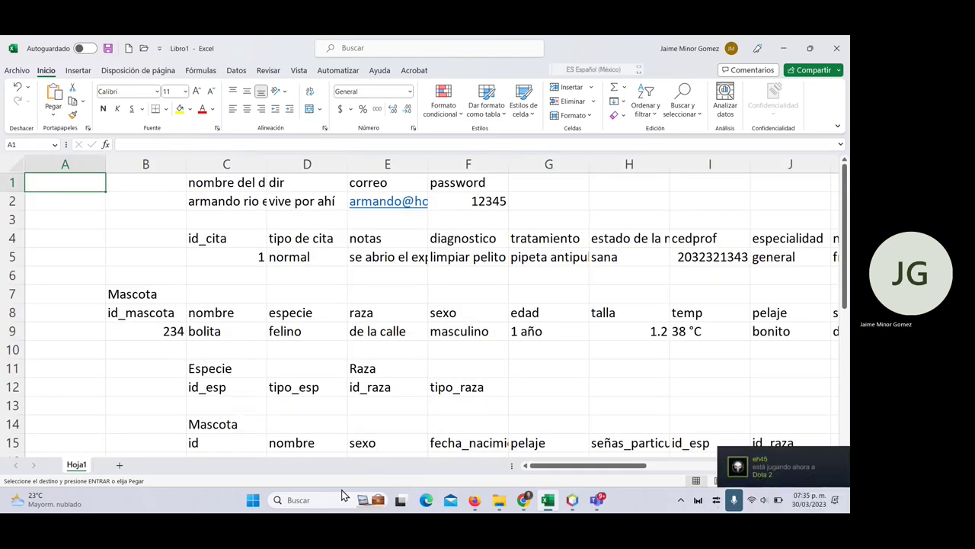
pyautogui.scroll(-8, 337, 363)
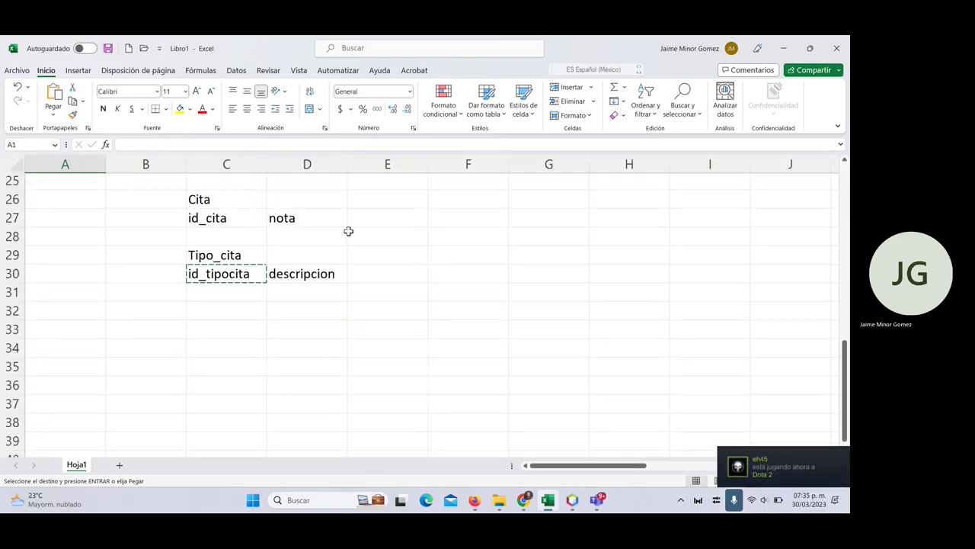
pyautogui.click(381, 220)
pyautogui.hotkey('ctrl', 'v')
# - Check the diagnostico and tratamiento headers above, then return to the Cita table
pyautogui.scroll(4, 475, 251)
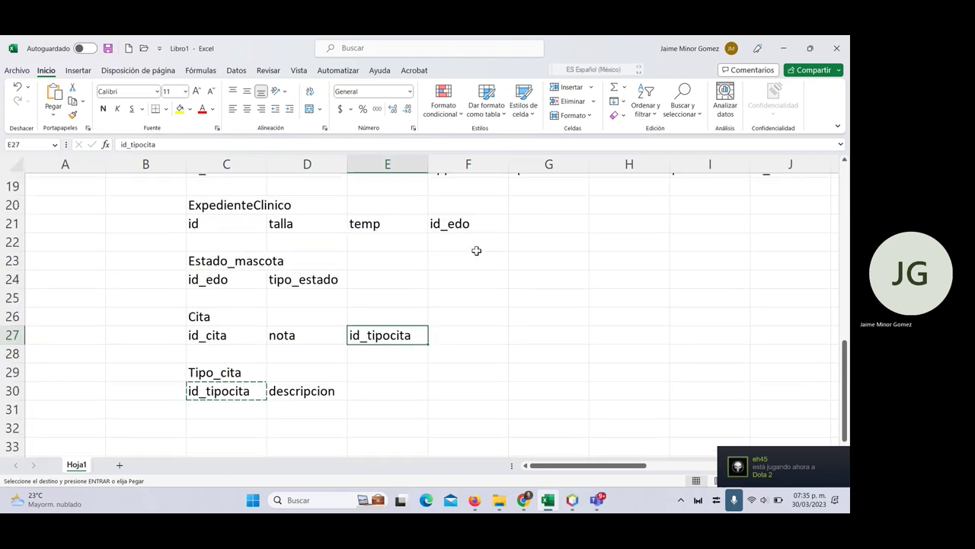
pyautogui.scroll(4, 476, 250)
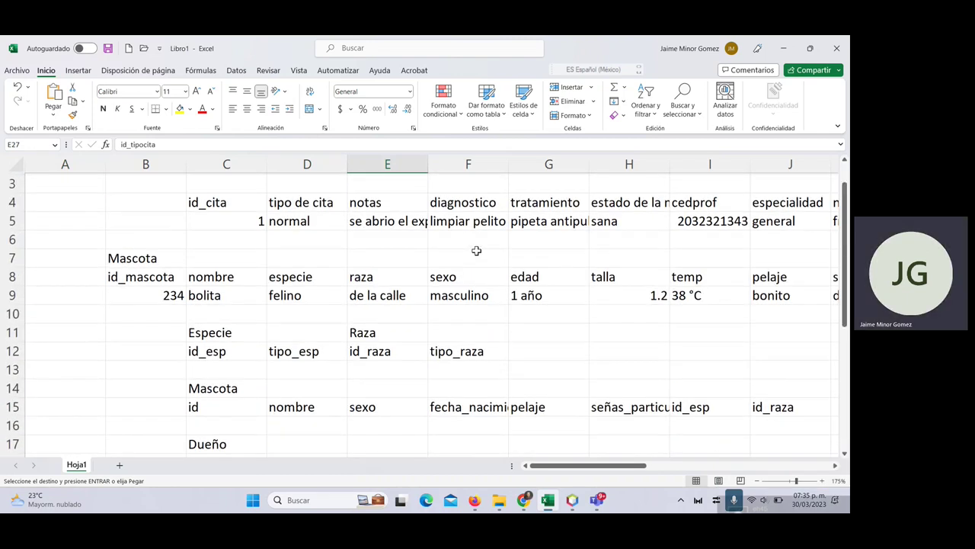
pyautogui.click(466, 198)
pyautogui.click(558, 203)
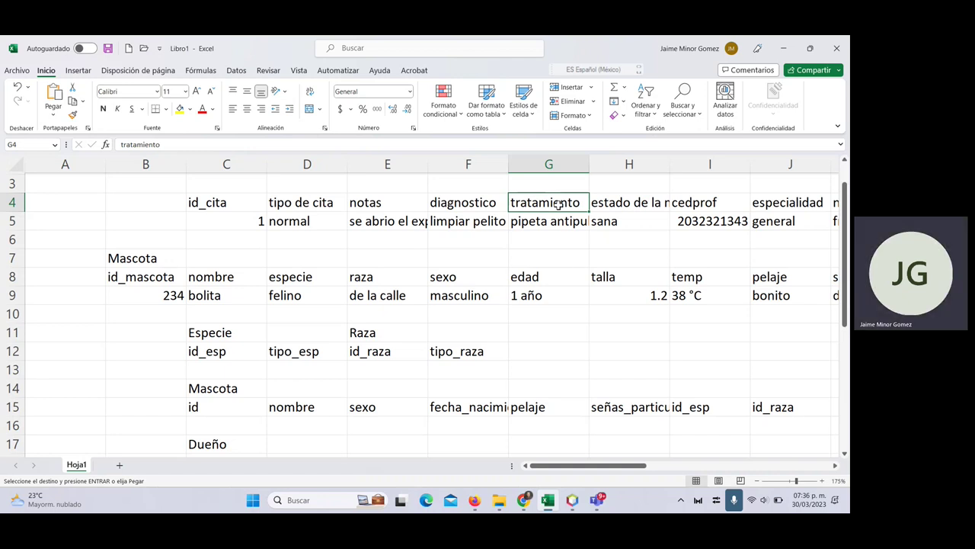
pyautogui.scroll(-6, 597, 333)
pyautogui.scroll(-1, 598, 337)
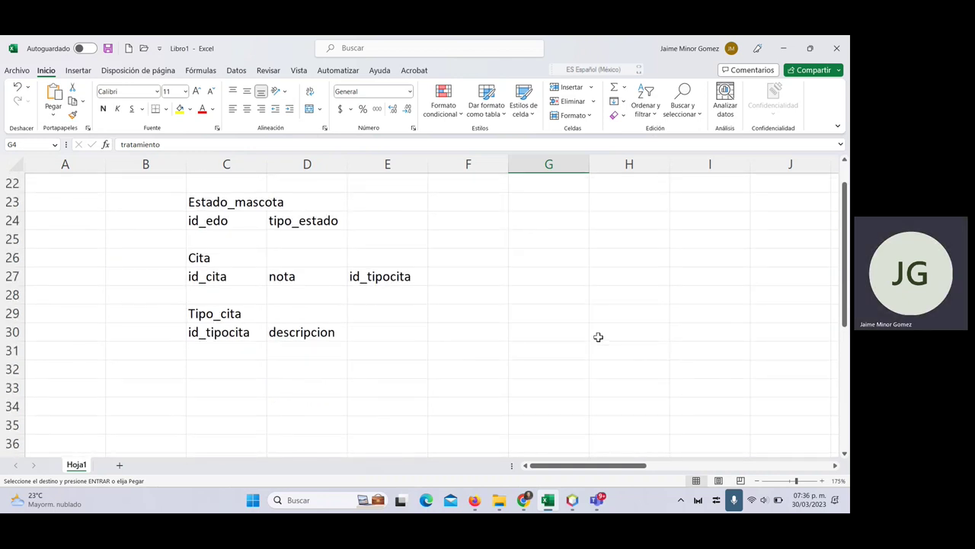
pyautogui.click(462, 280)
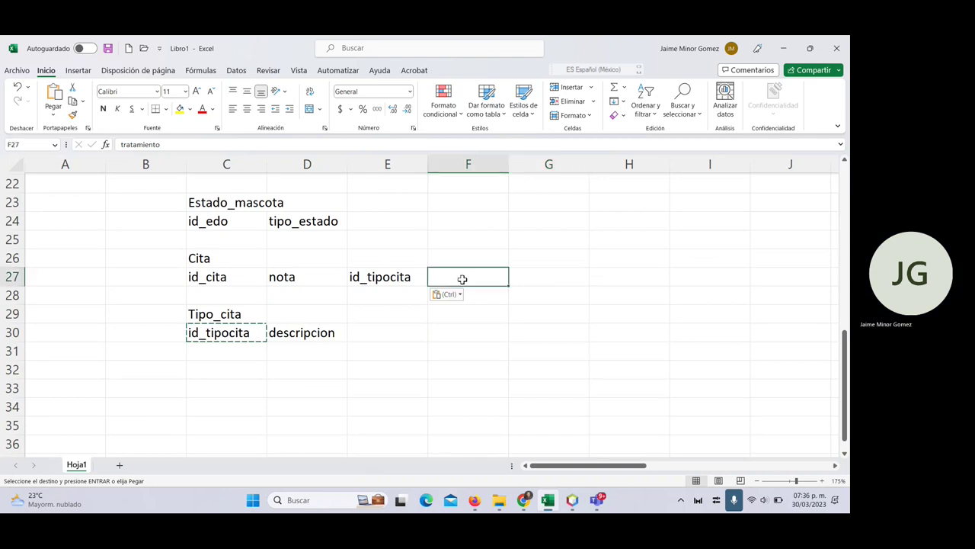
pyautogui.click(237, 280)
pyautogui.click(312, 282)
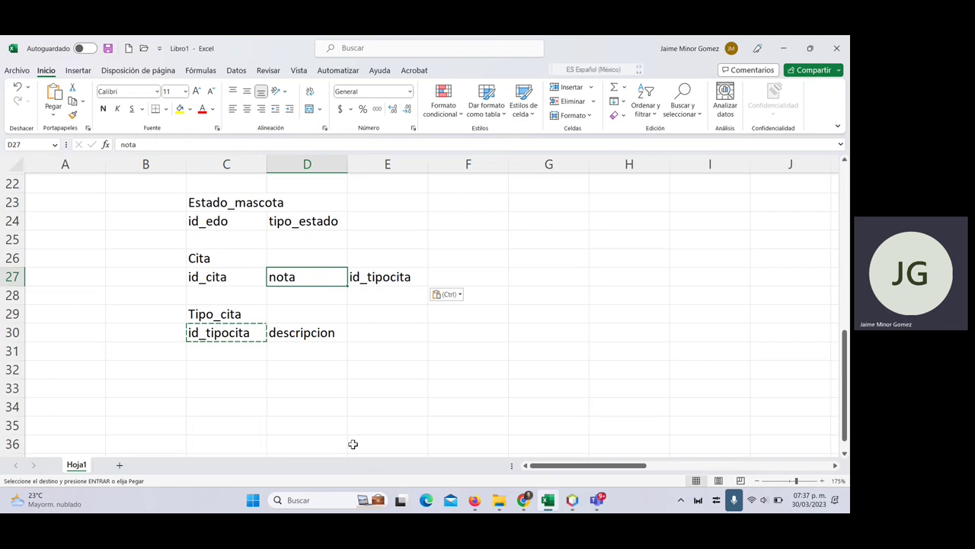
# - Enter fecha_cita in F27 and diagnostico in G27 as further Cita fields
pyautogui.click(246, 283)
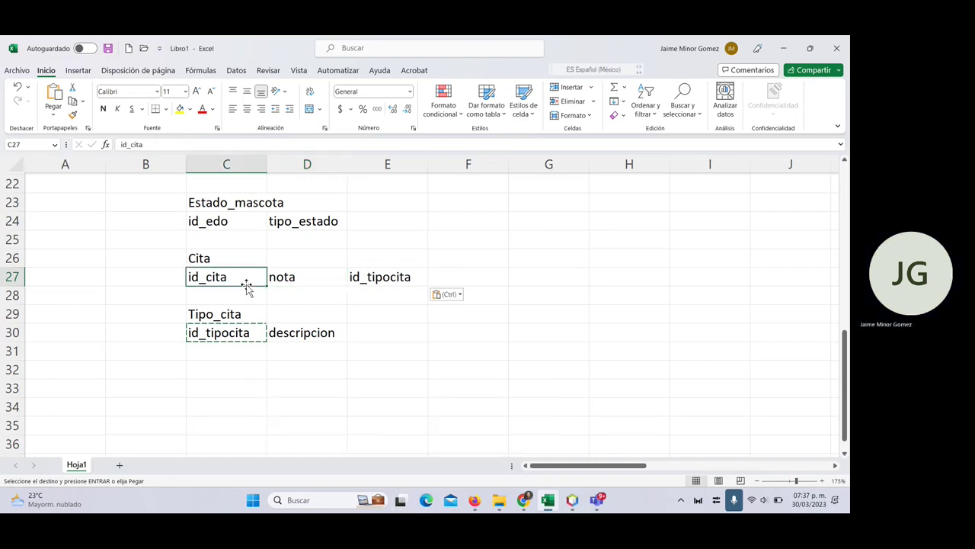
pyautogui.click(448, 272)
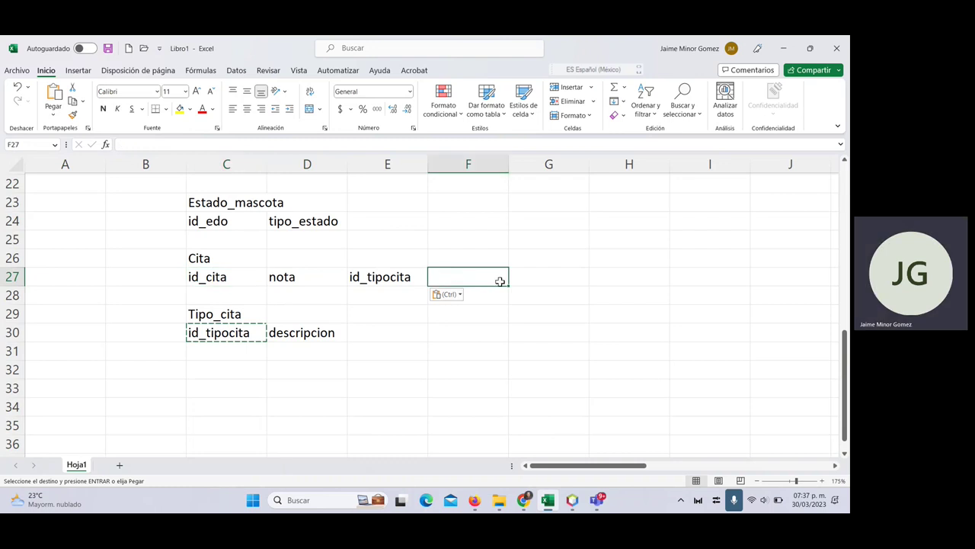
pyautogui.press('Escape')
pyautogui.write('fecha_cit')
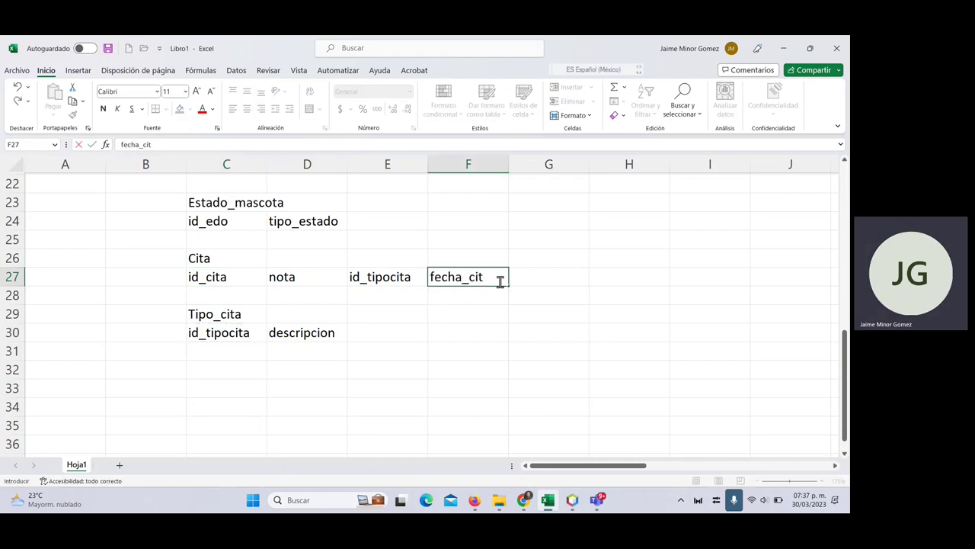
pyautogui.write('a')
pyautogui.press('Return')
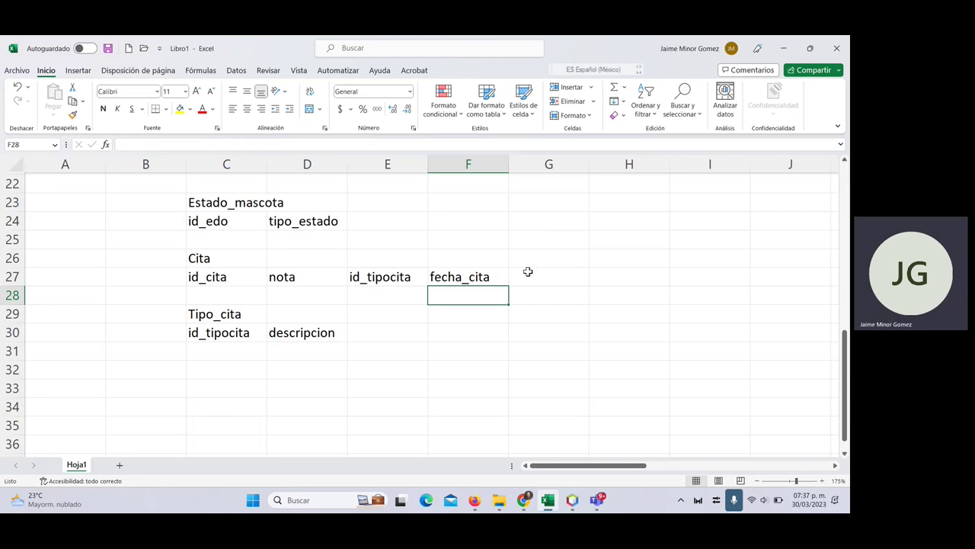
pyautogui.click(528, 272)
pyautogui.write('diagnostico')
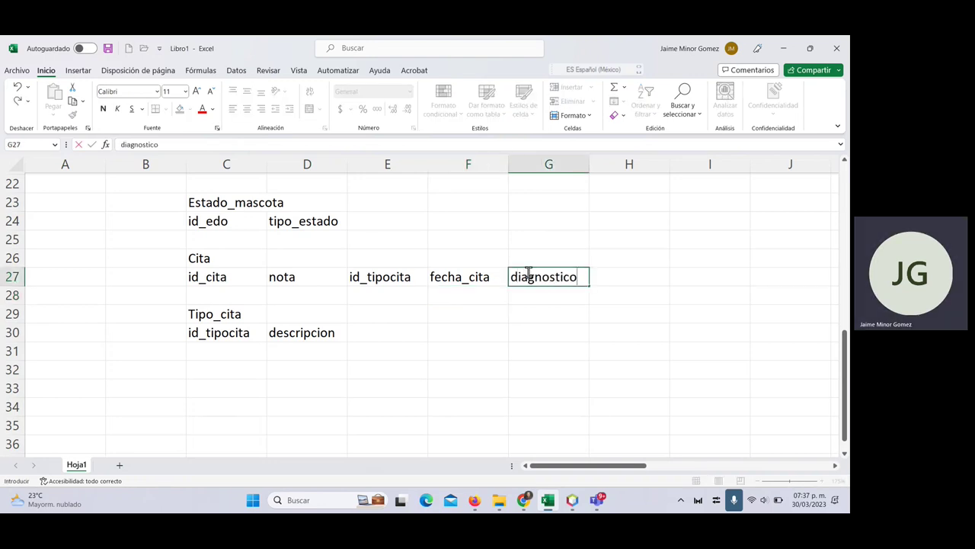
pyautogui.press('Tab')
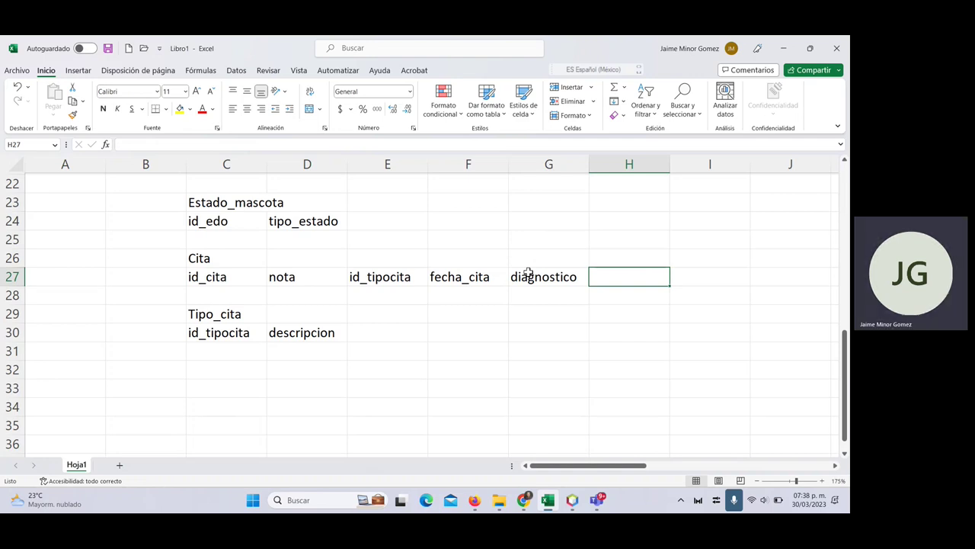
pyautogui.scroll(2, 694, 220)
pyautogui.scroll(5, 693, 220)
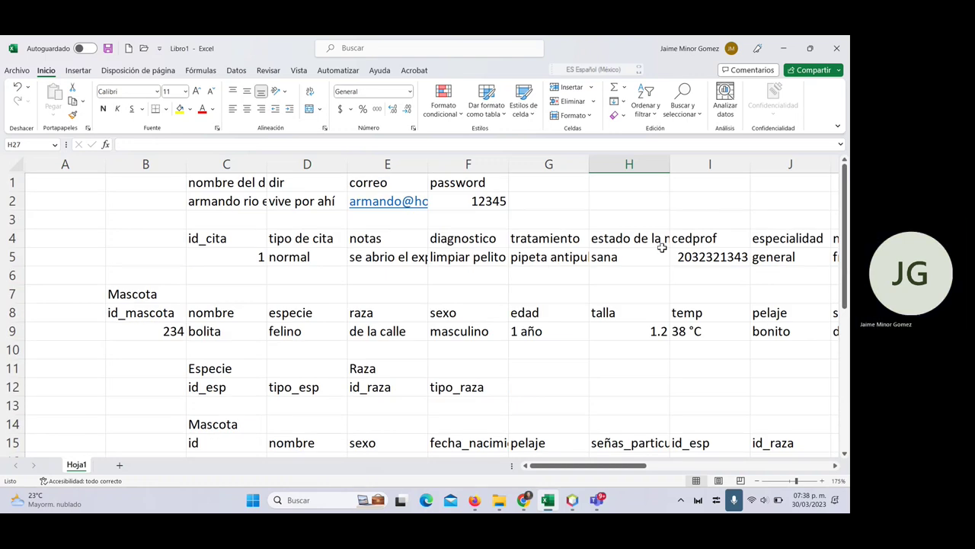
pyautogui.click(528, 237)
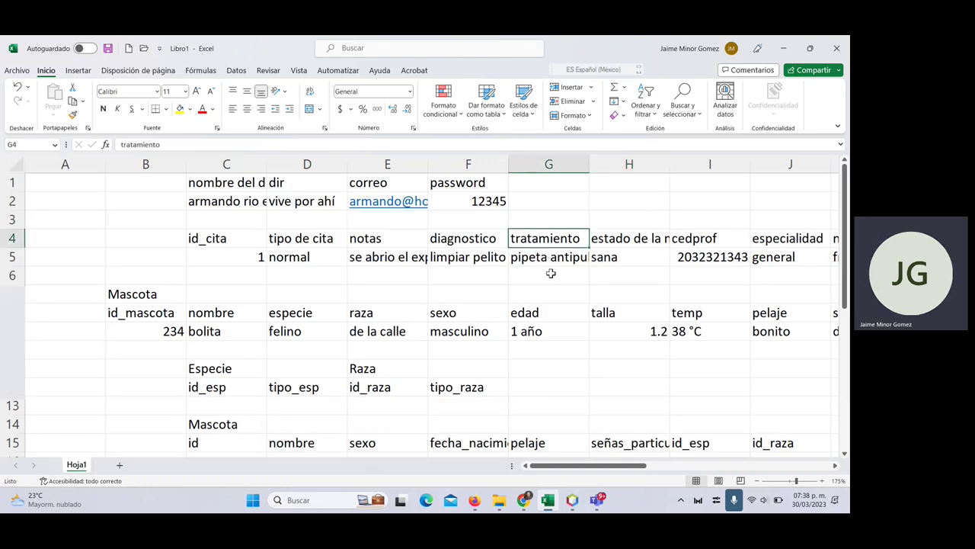
pyautogui.press('Down')
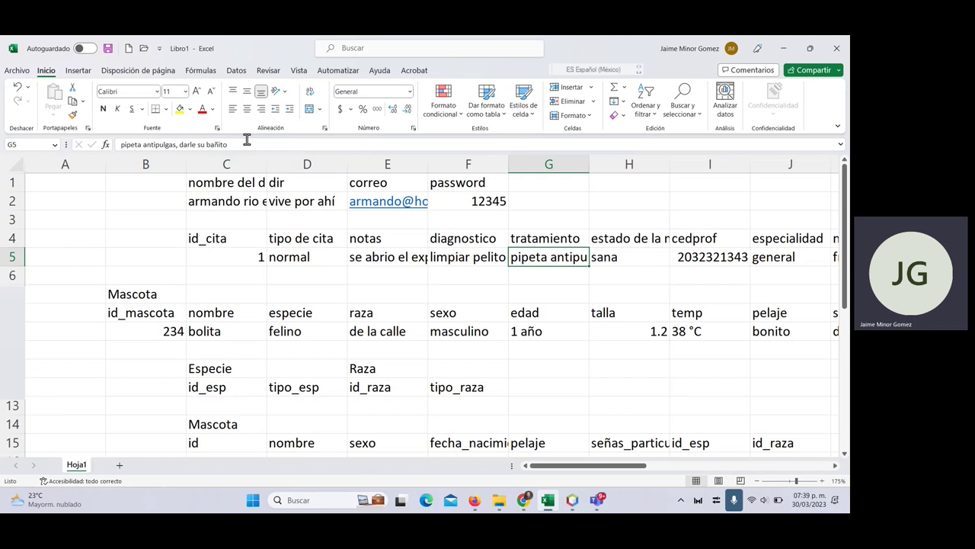
pyautogui.press('super')
# - Launch Paint and draw a large frame rectangle for the clinical record page
pyautogui.write('paint')
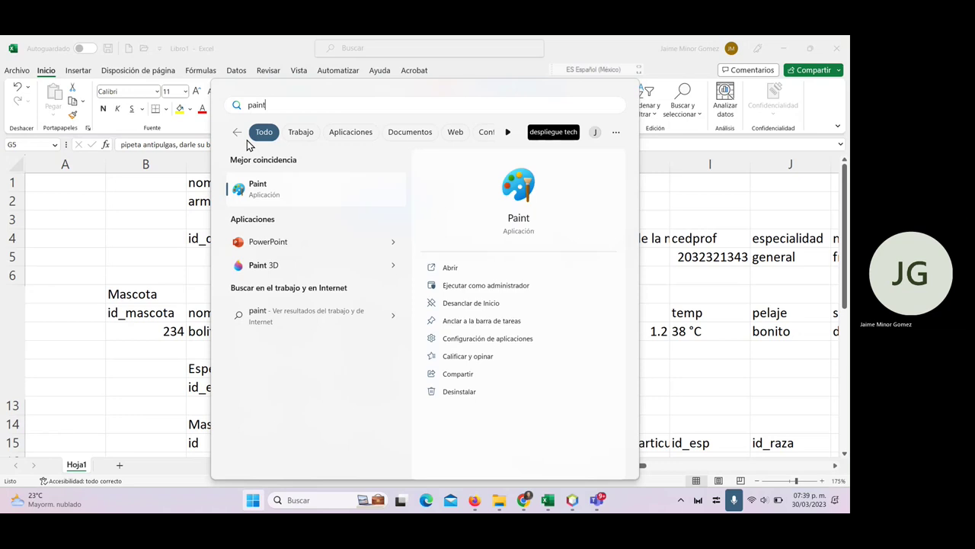
pyautogui.press('Return')
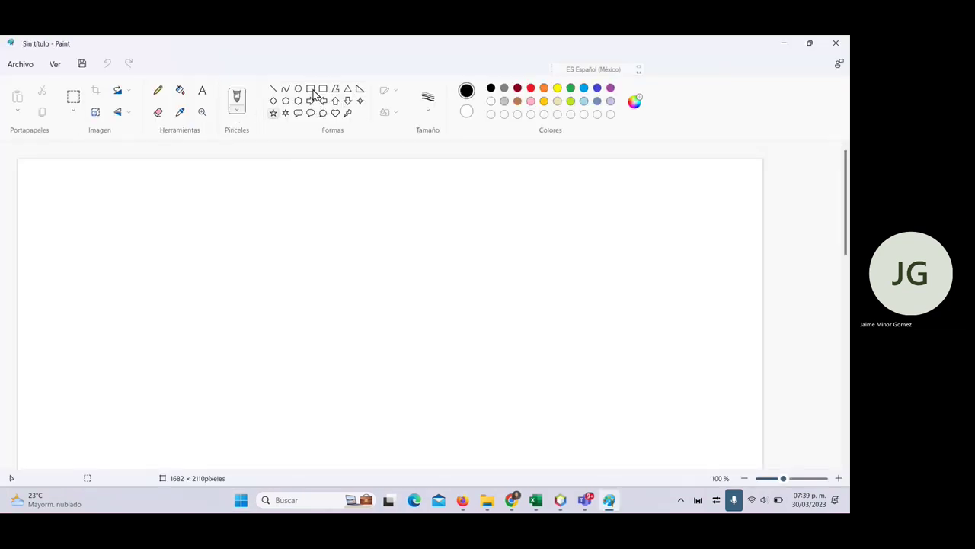
pyautogui.click(311, 89)
pyautogui.moveTo(188, 188); pyautogui.dragTo(611, 441)
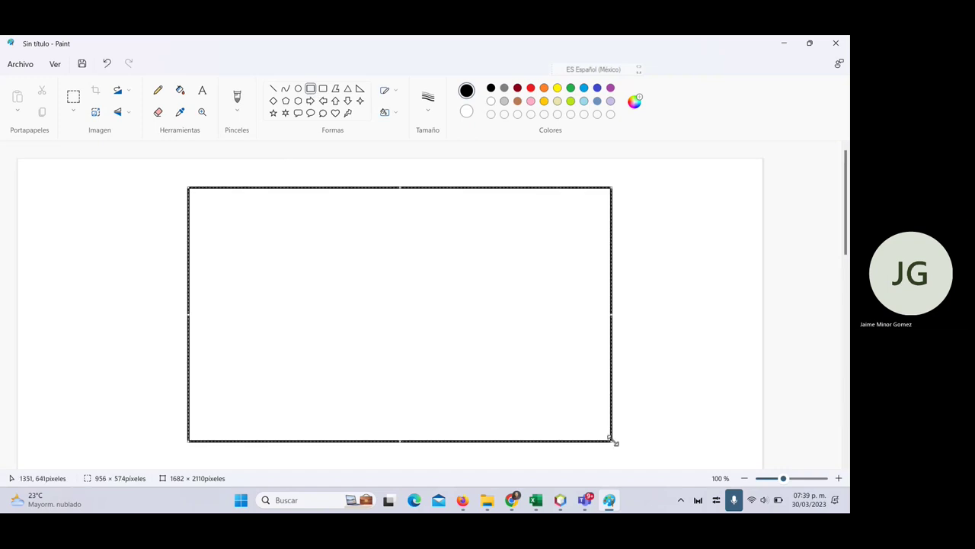
# - With a dark red basic brush, handwrite 'Exp C' and 'Foto' at the frame's top
pyautogui.click(162, 92)
pyautogui.click(235, 118)
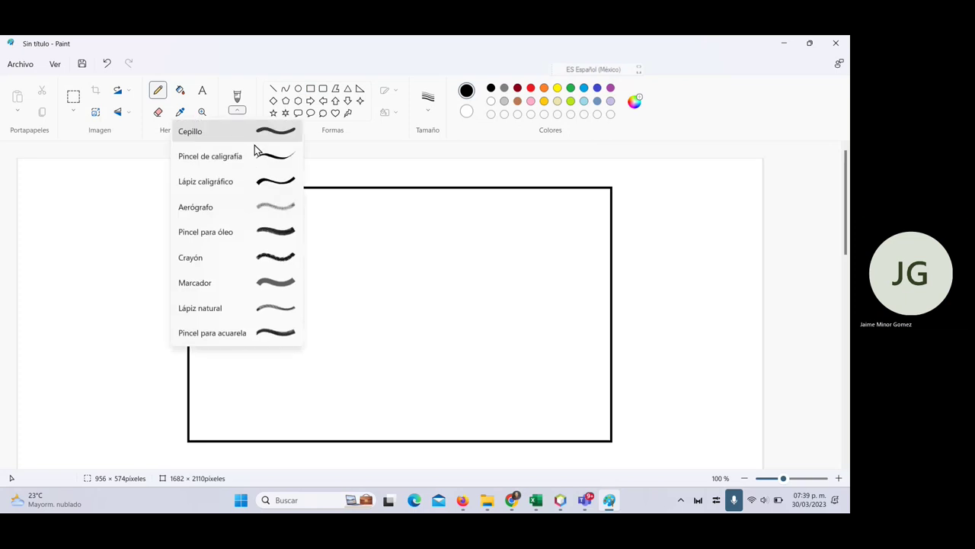
pyautogui.click(257, 137)
pyautogui.click(518, 87)
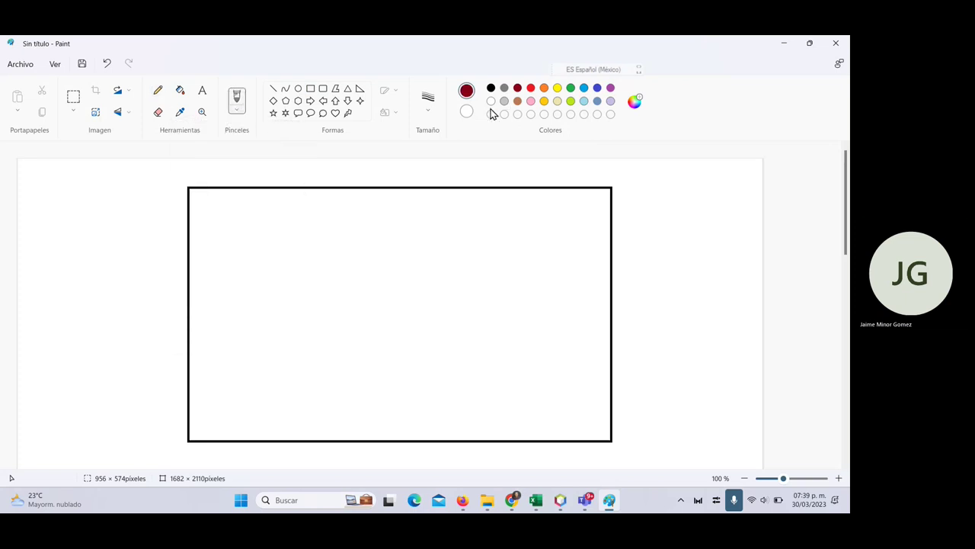
pyautogui.moveTo(228, 202)
pyautogui.mouseDown()
pyautogui.moveTo(243, 233)
pyautogui.moveTo(238, 211)
pyautogui.moveTo(251, 203)
pyautogui.moveTo(272, 231)
pyautogui.moveTo(260, 239)
pyautogui.moveTo(304, 214)
pyautogui.moveTo(315, 222)
pyautogui.mouseUp()
pyautogui.moveTo(521, 200); pyautogui.dragTo(523, 222)
pyautogui.moveTo(511, 194)
pyautogui.mouseDown()
pyautogui.moveTo(551, 223)
pyautogui.moveTo(564, 208)
pyautogui.mouseUp()
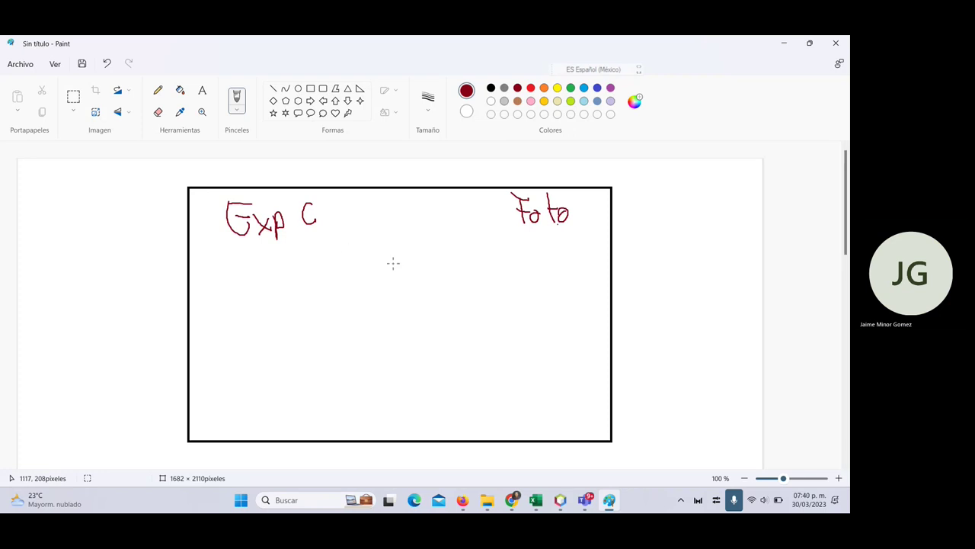
# - Handwrite 'Datos' and 'Talla Peso Temp' below the Exp C label
pyautogui.moveTo(227, 270)
pyautogui.mouseDown()
pyautogui.moveTo(226, 284)
pyautogui.moveTo(268, 280)
pyautogui.mouseUp()
pyautogui.moveTo(258, 266); pyautogui.dragTo(274, 264)
pyautogui.moveTo(280, 268); pyautogui.dragTo(280, 270)
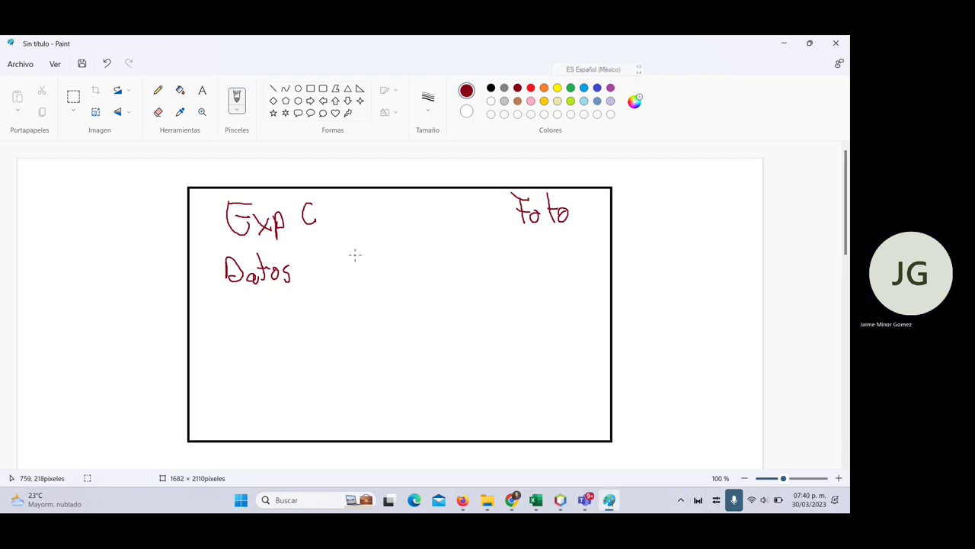
pyautogui.moveTo(359, 254)
pyautogui.mouseDown()
pyautogui.moveTo(359, 277)
pyautogui.moveTo(370, 254)
pyautogui.moveTo(370, 279)
pyautogui.moveTo(385, 278)
pyautogui.mouseUp()
pyautogui.moveTo(391, 254); pyautogui.dragTo(391, 278)
pyautogui.moveTo(402, 267)
pyautogui.mouseDown()
pyautogui.moveTo(403, 278)
pyautogui.moveTo(427, 257)
pyautogui.moveTo(457, 267)
pyautogui.moveTo(500, 254)
pyautogui.mouseUp()
pyautogui.moveTo(491, 255)
pyautogui.mouseDown()
pyautogui.moveTo(491, 273)
pyautogui.moveTo(512, 266)
pyautogui.moveTo(526, 279)
pyautogui.mouseUp()
pyautogui.moveTo(527, 266); pyautogui.dragTo(537, 273)
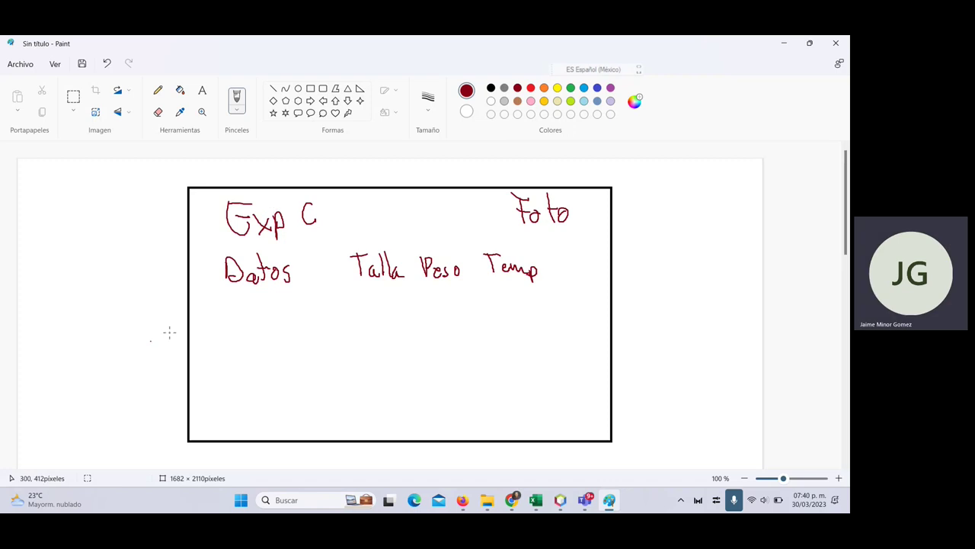
# - Draw a table outline below Datos with three straight column dividers
pyautogui.click(310, 89)
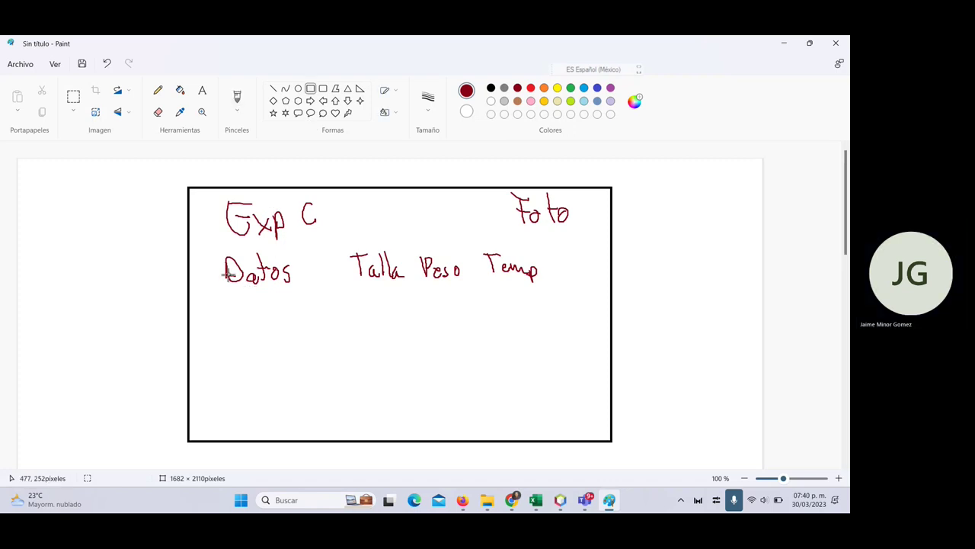
pyautogui.click(217, 305)
pyautogui.moveTo(230, 342)
pyautogui.mouseDown()
pyautogui.moveTo(403, 431)
pyautogui.moveTo(363, 427)
pyautogui.mouseUp()
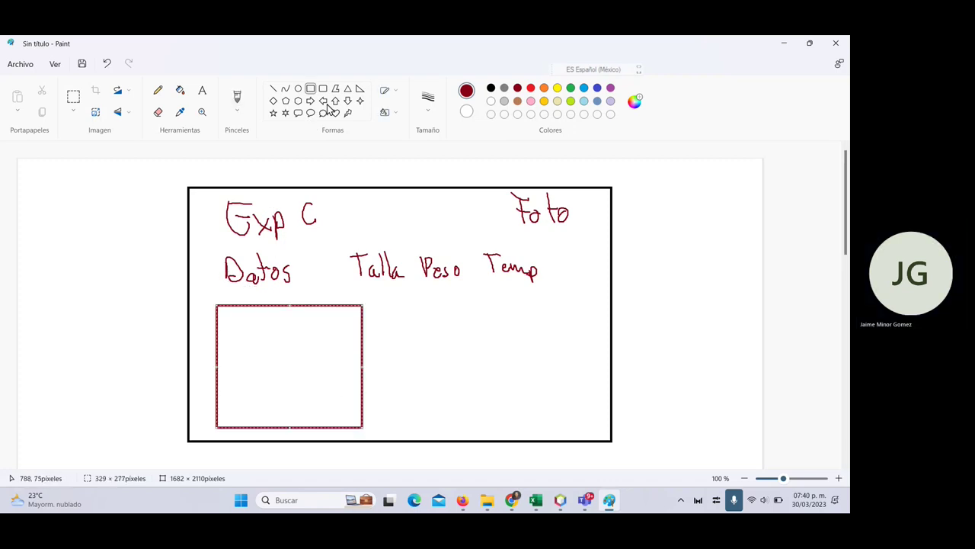
pyautogui.click(273, 89)
pyautogui.moveTo(253, 306); pyautogui.dragTo(253, 432)
pyautogui.moveTo(294, 307); pyautogui.dragTo(298, 419)
pyautogui.moveTo(326, 303); pyautogui.dragTo(332, 421)
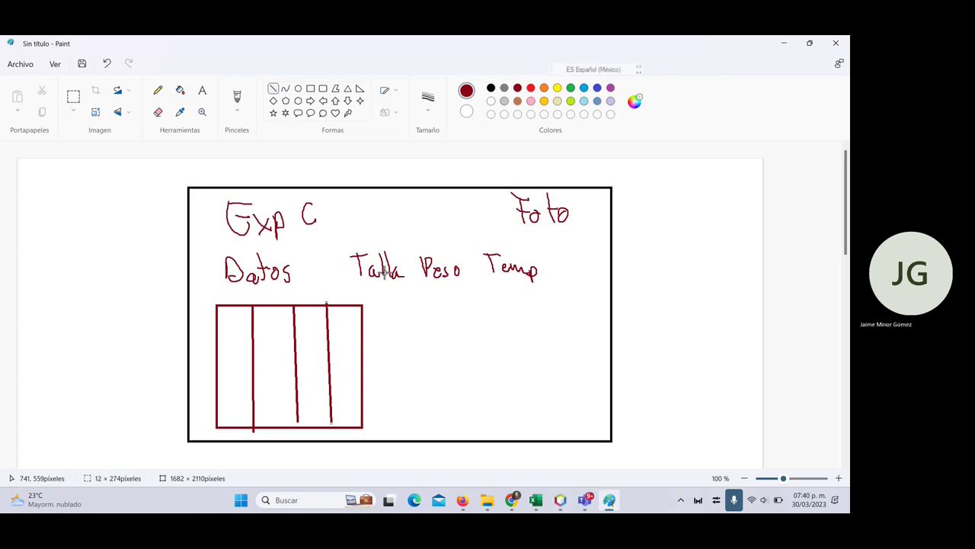
# - Handwrite the UTA, Fecha, Dos, Edo column headings above the table
pyautogui.click(158, 90)
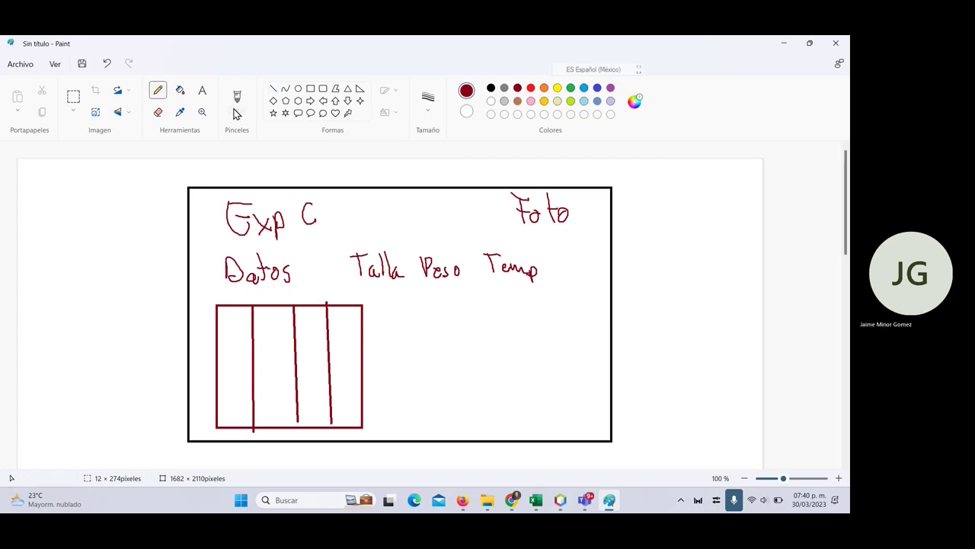
pyautogui.click(237, 109)
pyautogui.click(244, 133)
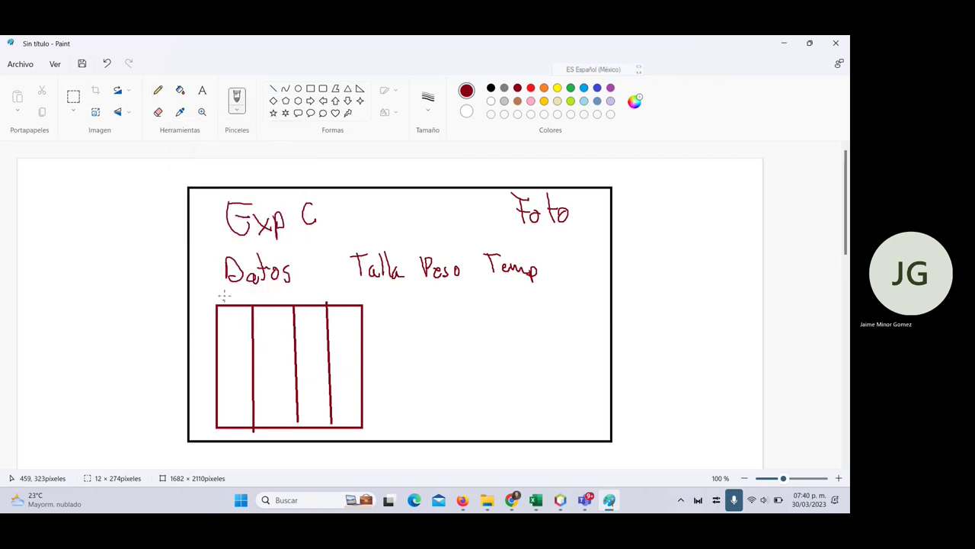
pyautogui.moveTo(234, 296)
pyautogui.mouseDown()
pyautogui.moveTo(280, 299)
pyautogui.moveTo(284, 288)
pyautogui.moveTo(305, 299)
pyautogui.mouseUp()
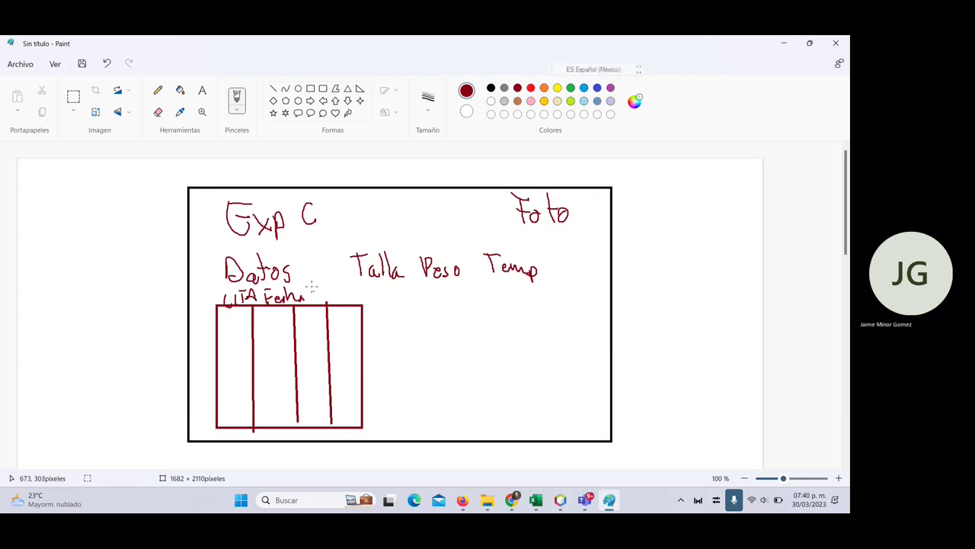
pyautogui.moveTo(311, 285)
pyautogui.mouseDown()
pyautogui.moveTo(320, 300)
pyautogui.moveTo(329, 288)
pyautogui.moveTo(335, 300)
pyautogui.moveTo(369, 299)
pyautogui.mouseUp()
# - Scribble filler rows in the table in bright red and light blue
pyautogui.click(531, 89)
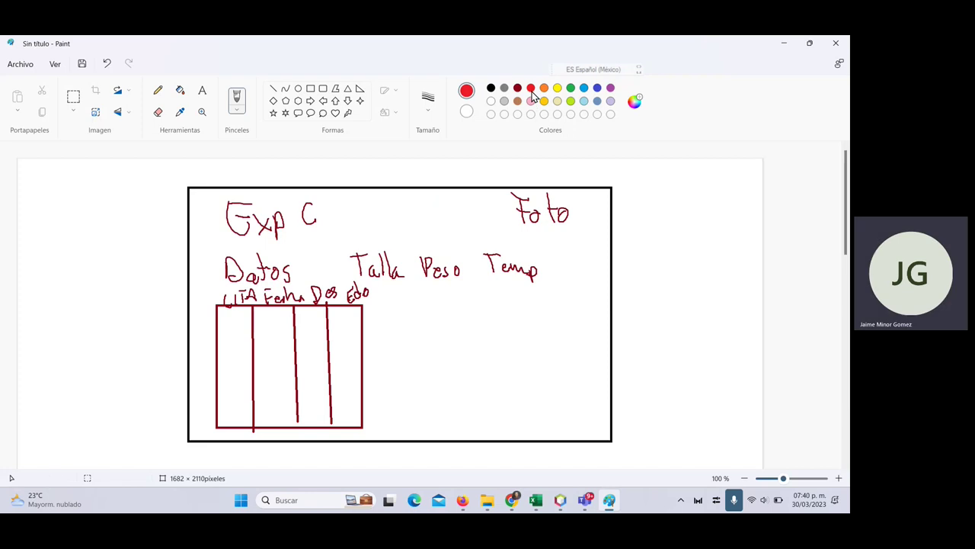
pyautogui.moveTo(232, 326); pyautogui.dragTo(352, 321)
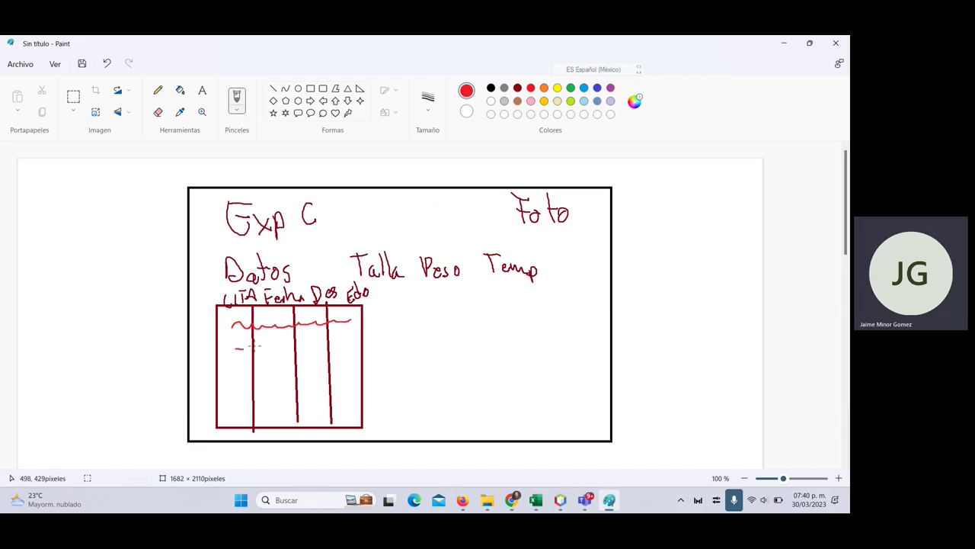
pyautogui.moveTo(254, 346); pyautogui.dragTo(351, 345)
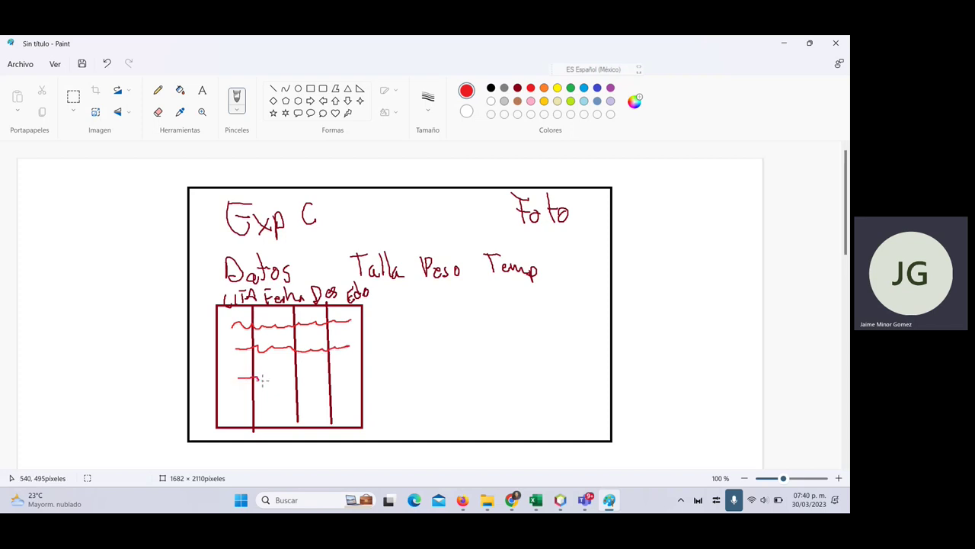
pyautogui.moveTo(262, 379); pyautogui.dragTo(337, 377)
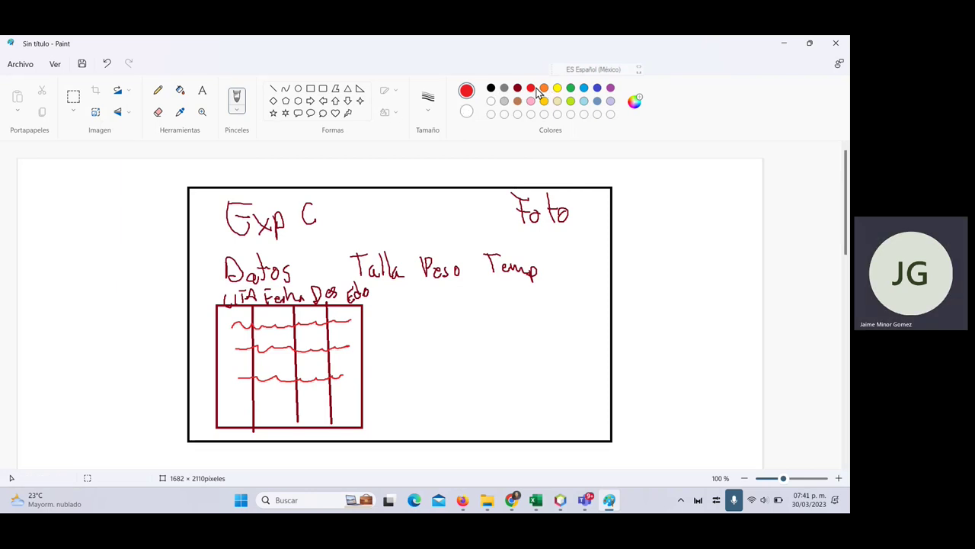
pyautogui.click(582, 88)
pyautogui.moveTo(246, 317)
pyautogui.mouseDown()
pyautogui.moveTo(247, 329)
pyautogui.moveTo(267, 325)
pyautogui.mouseUp()
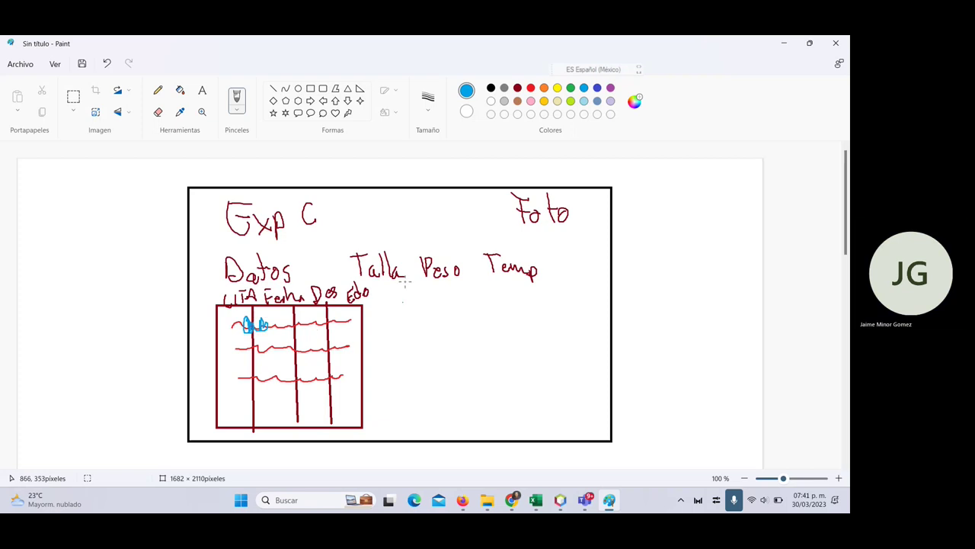
# - Draw a light-blue panel right of the table and handwrite 'DIAGNOSTICO' as its heading
pyautogui.click(311, 89)
pyautogui.moveTo(390, 311)
pyautogui.mouseDown()
pyautogui.moveTo(404, 394)
pyautogui.moveTo(602, 430)
pyautogui.mouseUp()
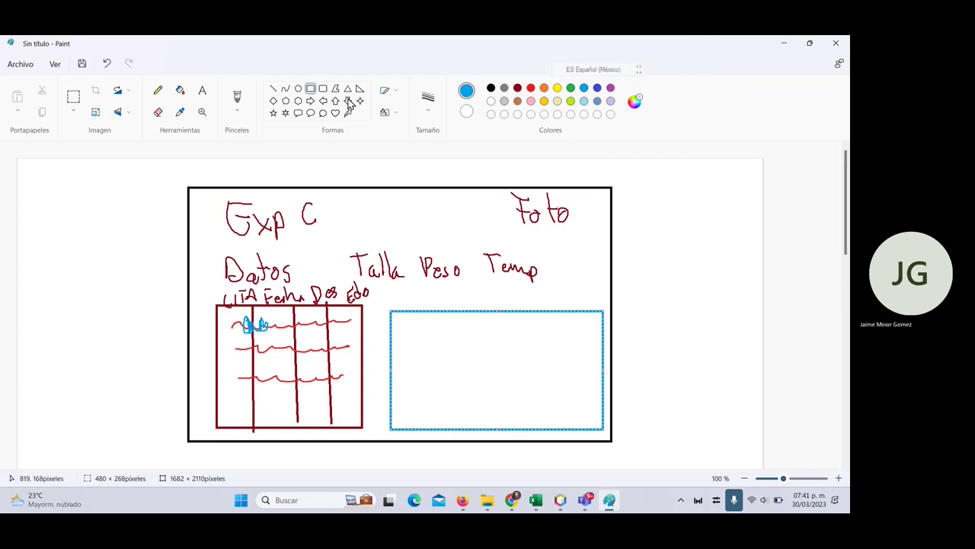
pyautogui.click(160, 90)
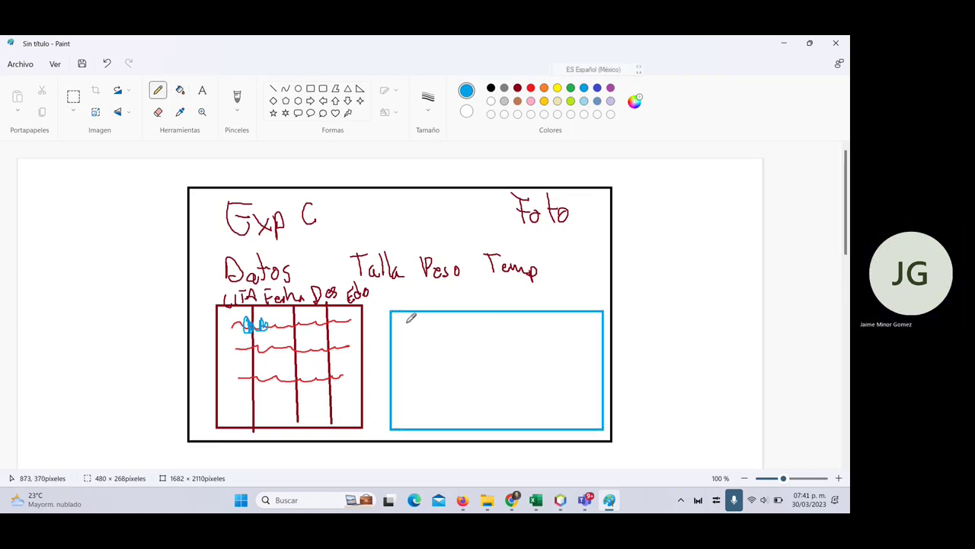
pyautogui.moveTo(407, 321)
pyautogui.mouseDown()
pyautogui.moveTo(416, 323)
pyautogui.moveTo(408, 333)
pyautogui.mouseUp()
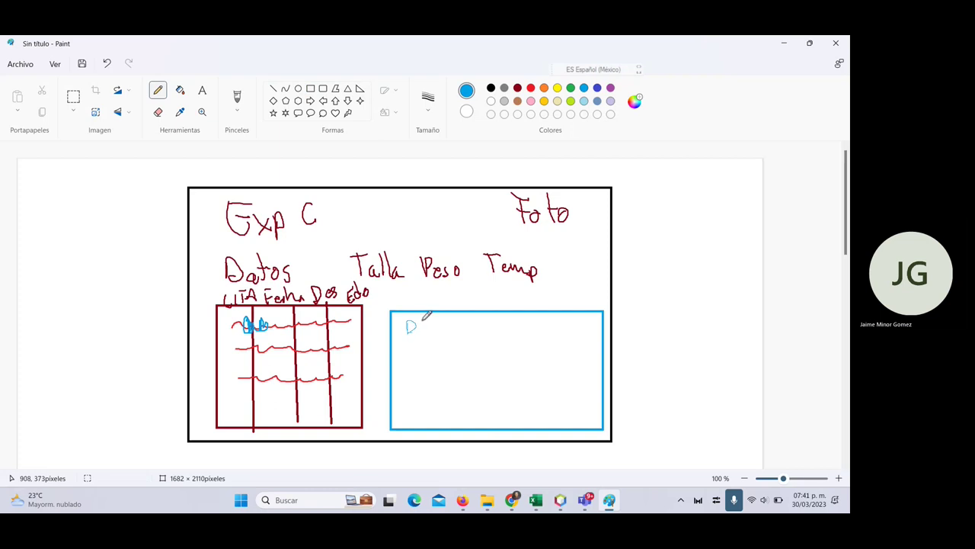
pyautogui.click(241, 114)
pyautogui.click(221, 130)
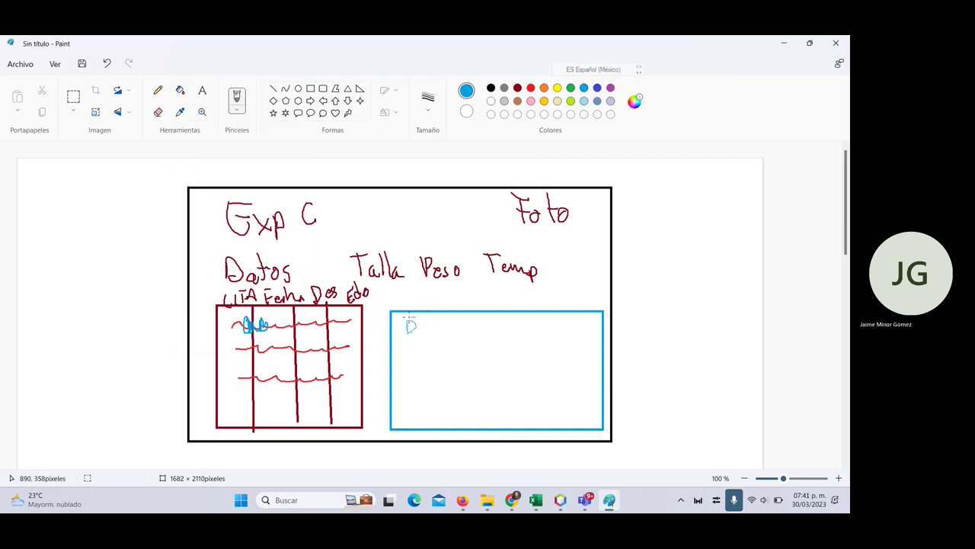
pyautogui.moveTo(406, 318)
pyautogui.mouseDown()
pyautogui.moveTo(406, 338)
pyautogui.moveTo(433, 338)
pyautogui.mouseUp()
pyautogui.moveTo(435, 339)
pyautogui.mouseDown()
pyautogui.moveTo(442, 322)
pyautogui.moveTo(445, 338)
pyautogui.mouseUp()
pyautogui.moveTo(449, 340)
pyautogui.mouseDown()
pyautogui.moveTo(455, 321)
pyautogui.moveTo(455, 335)
pyautogui.moveTo(466, 320)
pyautogui.moveTo(489, 328)
pyautogui.moveTo(481, 335)
pyautogui.moveTo(510, 319)
pyautogui.mouseUp()
pyautogui.moveTo(505, 320); pyautogui.dragTo(505, 334)
pyautogui.moveTo(518, 320)
pyautogui.mouseDown()
pyautogui.moveTo(519, 333)
pyautogui.moveTo(531, 322)
pyautogui.moveTo(564, 349)
pyautogui.moveTo(589, 318)
pyautogui.moveTo(569, 353)
pyautogui.moveTo(572, 332)
pyautogui.mouseUp()
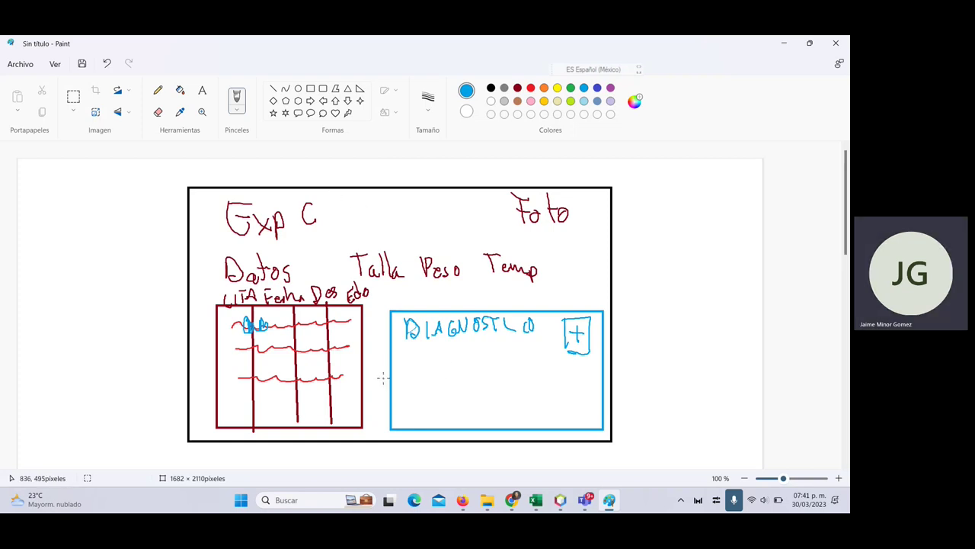
# - Add a note box reading 'Miau Miau' and small boxes marked G and others
pyautogui.moveTo(397, 352)
pyautogui.mouseDown()
pyautogui.moveTo(402, 404)
pyautogui.moveTo(539, 387)
pyautogui.moveTo(457, 350)
pyautogui.moveTo(398, 353)
pyautogui.mouseUp()
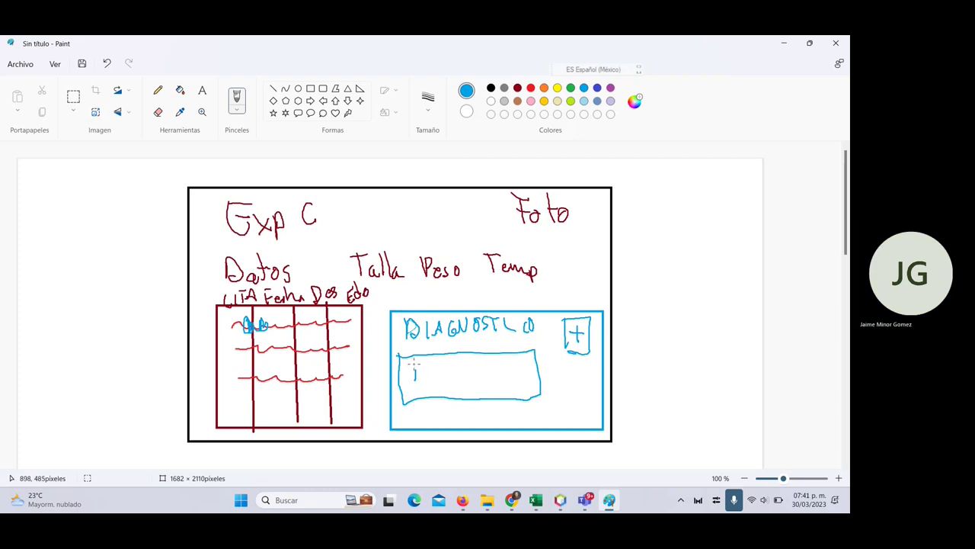
pyautogui.moveTo(414, 367); pyautogui.dragTo(510, 370)
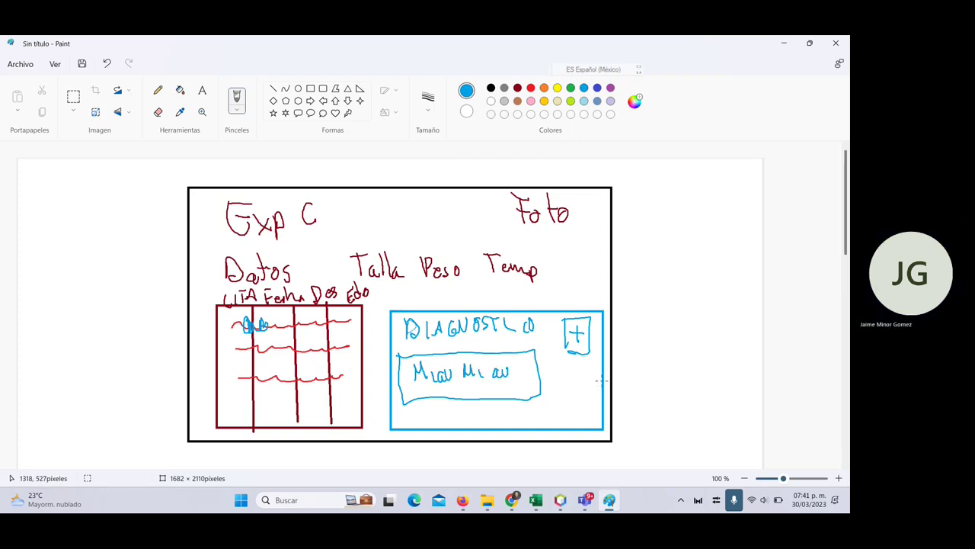
pyautogui.moveTo(567, 365)
pyautogui.mouseDown()
pyautogui.moveTo(568, 391)
pyautogui.moveTo(591, 365)
pyautogui.moveTo(573, 393)
pyautogui.moveTo(577, 381)
pyautogui.mouseUp()
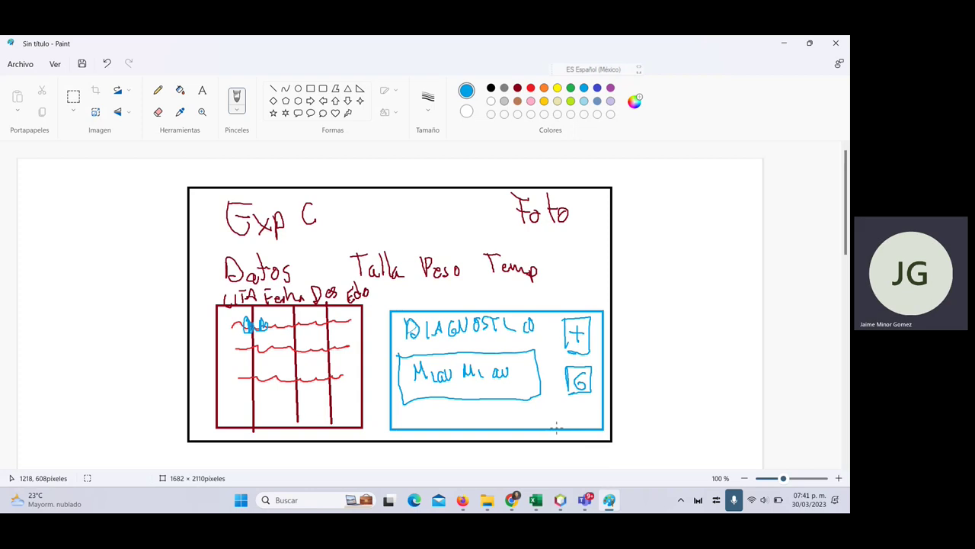
pyautogui.scroll(-3, 483, 372)
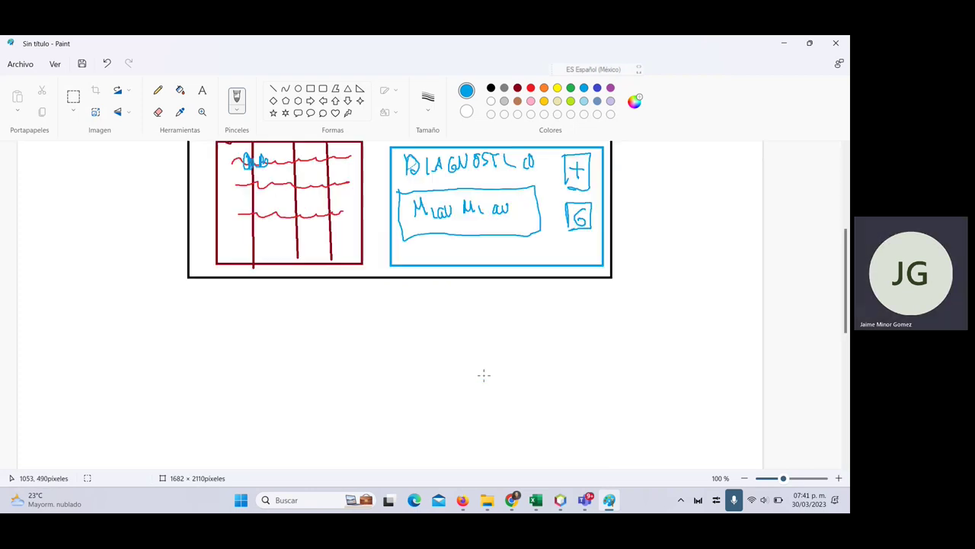
pyautogui.scroll(2, 533, 318)
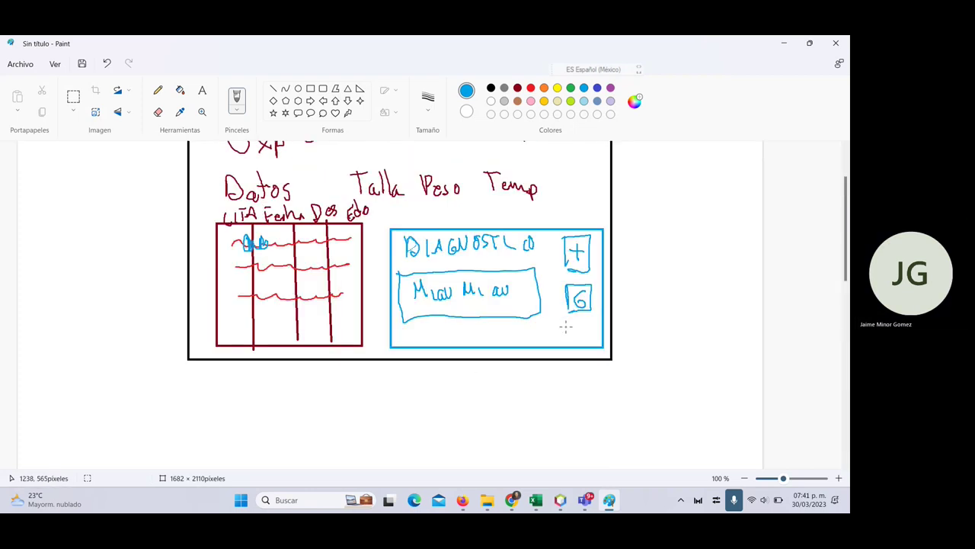
pyautogui.moveTo(565, 326)
pyautogui.mouseDown()
pyautogui.moveTo(559, 339)
pyautogui.moveTo(571, 319)
pyautogui.moveTo(585, 344)
pyautogui.moveTo(586, 319)
pyautogui.mouseUp()
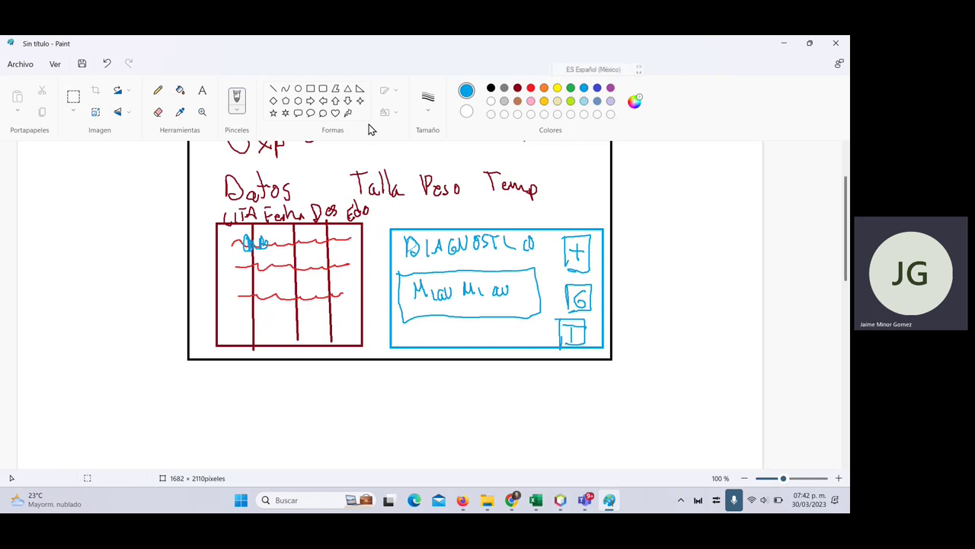
# - Draw a blue box below the frame and handwrite the heading 'TRATA'
pyautogui.click(311, 88)
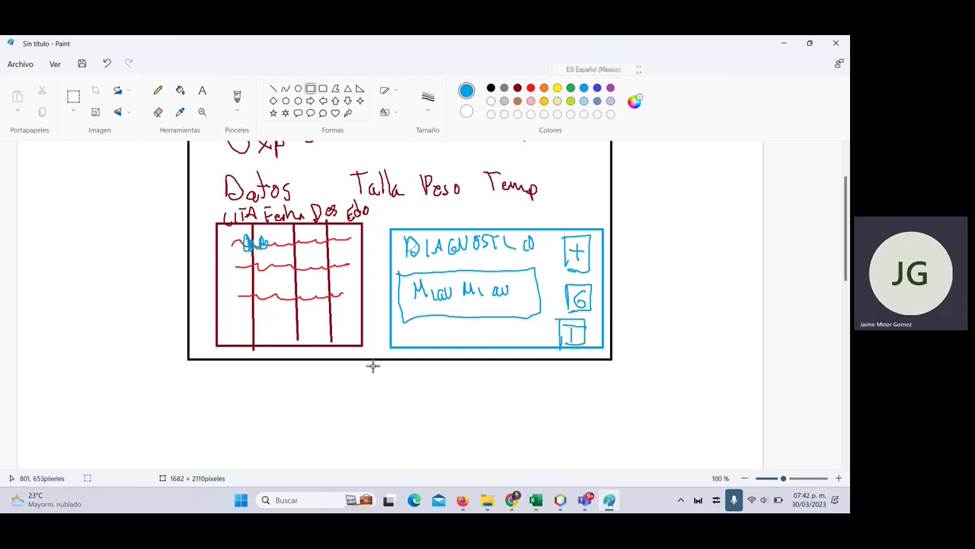
pyautogui.moveTo(373, 366); pyautogui.dragTo(608, 480)
pyautogui.scroll(-3, 560, 431)
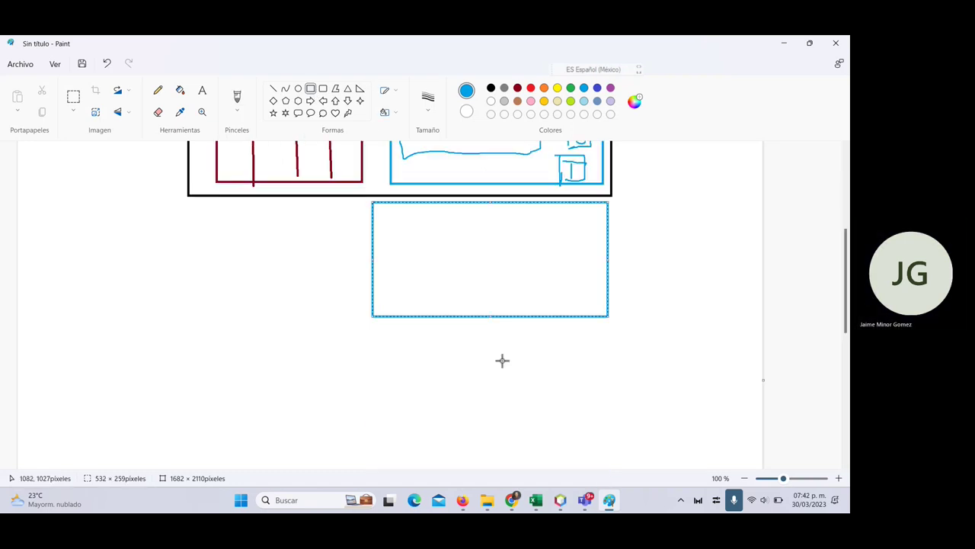
pyautogui.click(156, 93)
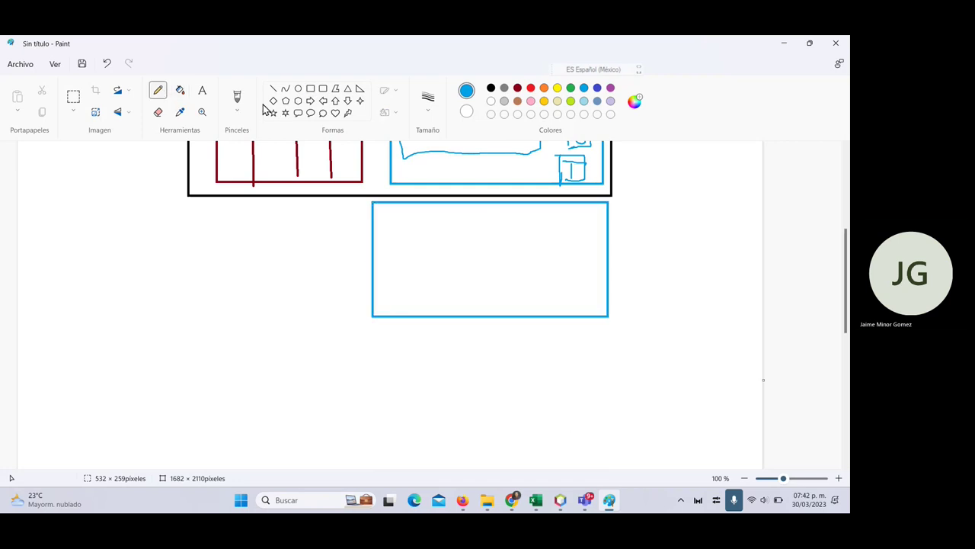
pyautogui.click(238, 113)
pyautogui.click(254, 128)
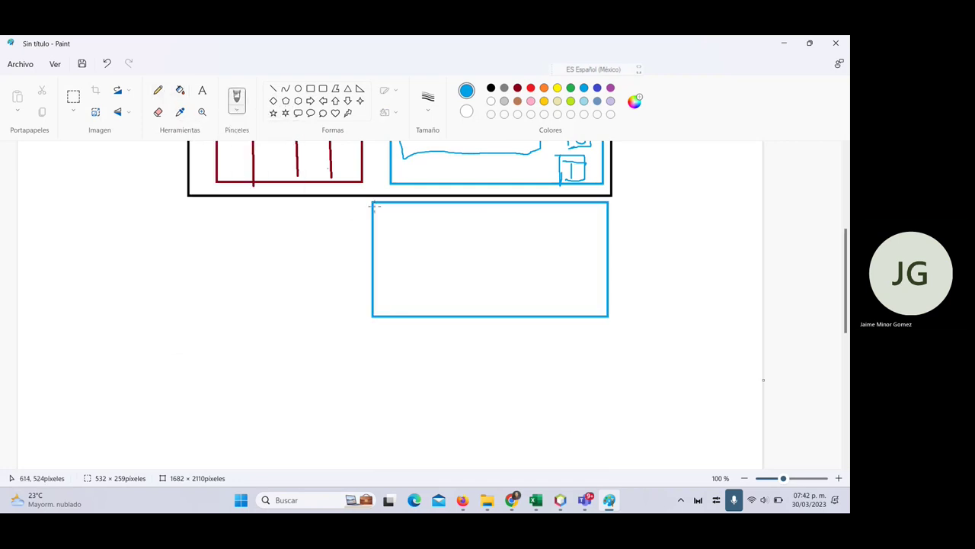
pyautogui.moveTo(398, 228)
pyautogui.mouseDown()
pyautogui.moveTo(390, 214)
pyautogui.moveTo(464, 225)
pyautogui.mouseUp()
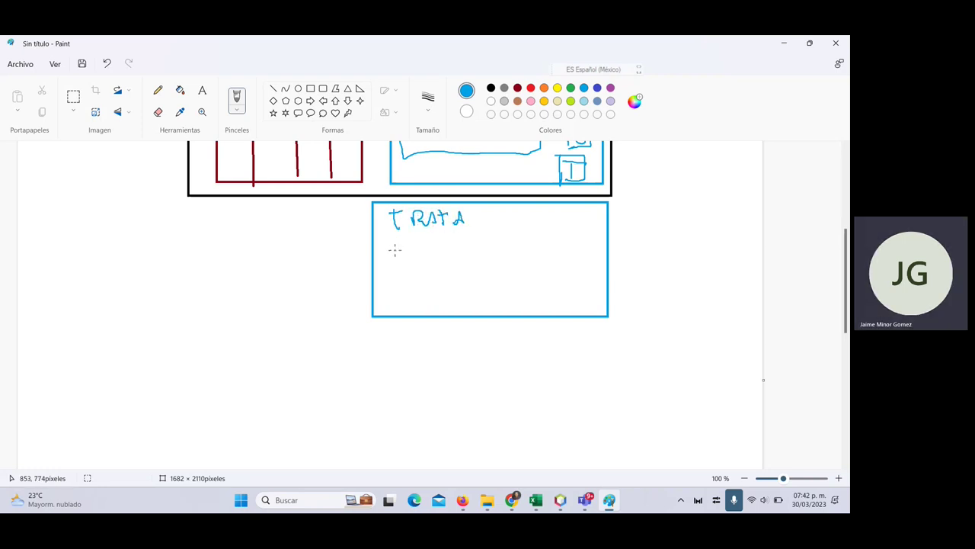
# - Handwrite '2 inyecciones 200' and 'Intra' on lines below TRATA
pyautogui.moveTo(394, 250)
pyautogui.mouseDown()
pyautogui.moveTo(412, 263)
pyautogui.moveTo(468, 249)
pyautogui.moveTo(500, 254)
pyautogui.moveTo(526, 272)
pyautogui.moveTo(566, 264)
pyautogui.mouseUp()
pyautogui.moveTo(571, 248)
pyautogui.mouseDown()
pyautogui.moveTo(567, 259)
pyautogui.moveTo(575, 254)
pyautogui.mouseUp()
pyautogui.moveTo(586, 249)
pyautogui.mouseDown()
pyautogui.moveTo(583, 259)
pyautogui.moveTo(591, 251)
pyautogui.mouseUp()
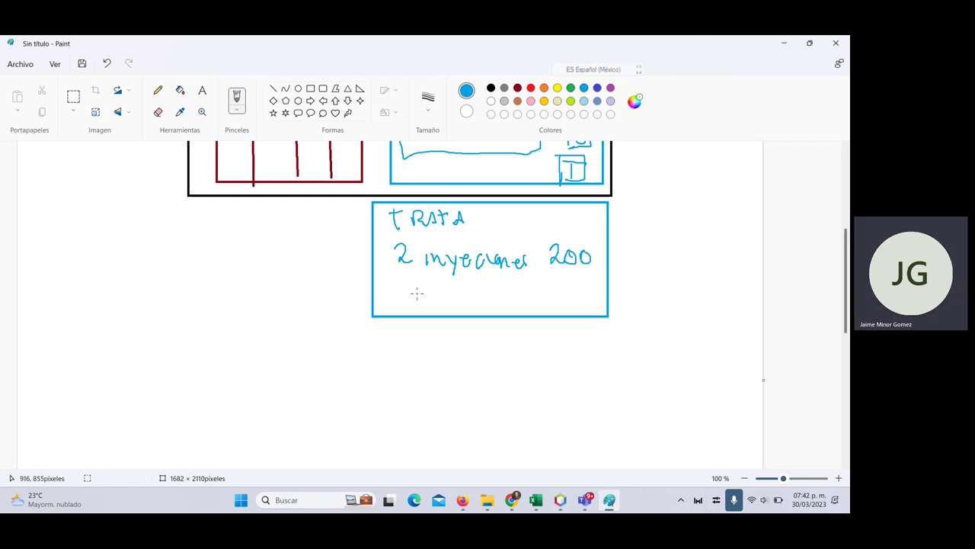
pyautogui.moveTo(407, 286)
pyautogui.mouseDown()
pyautogui.moveTo(409, 298)
pyautogui.moveTo(441, 289)
pyautogui.mouseUp()
pyautogui.moveTo(441, 284)
pyautogui.mouseDown()
pyautogui.moveTo(443, 303)
pyautogui.moveTo(453, 289)
pyautogui.mouseUp()
pyautogui.moveTo(451, 300)
pyautogui.mouseDown()
pyautogui.moveTo(462, 289)
pyautogui.moveTo(479, 304)
pyautogui.mouseUp()
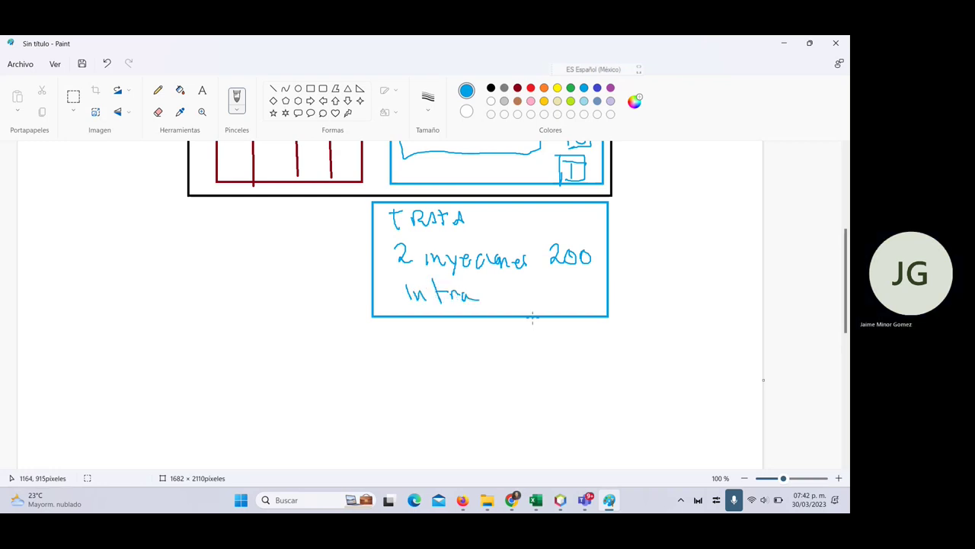
pyautogui.scroll(3, 455, 283)
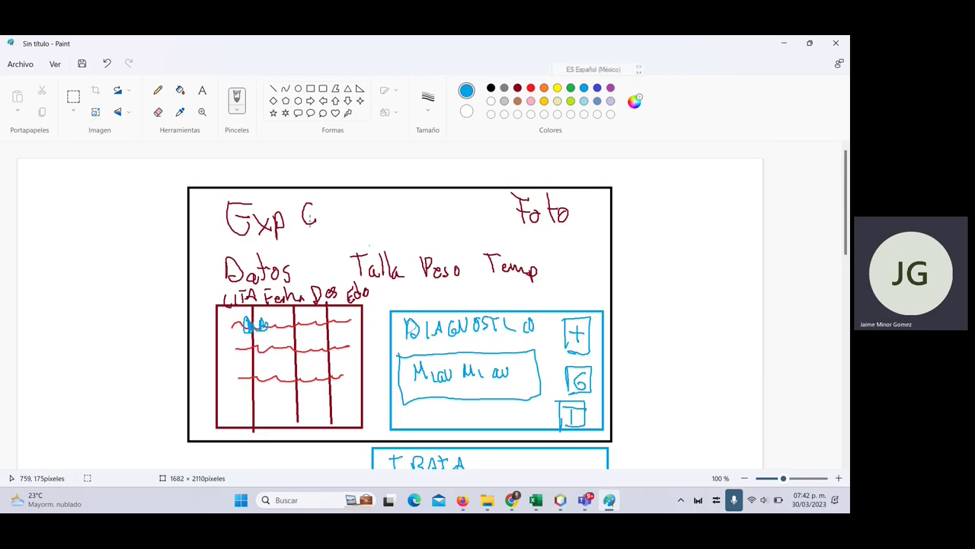
# - In green, add an entry in the table's second row and a note under Miau Miau
pyautogui.click(569, 89)
pyautogui.moveTo(247, 352); pyautogui.dragTo(279, 352)
pyautogui.scroll(-2, 467, 346)
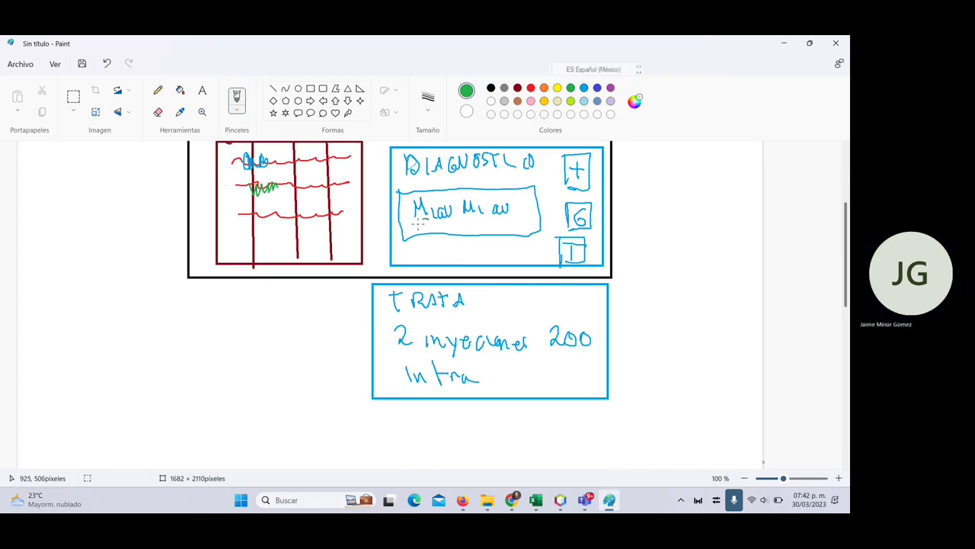
pyautogui.moveTo(425, 219)
pyautogui.mouseDown()
pyautogui.moveTo(419, 233)
pyautogui.moveTo(427, 230)
pyautogui.mouseUp()
pyautogui.moveTo(446, 228)
pyautogui.mouseDown()
pyautogui.moveTo(451, 238)
pyautogui.moveTo(514, 240)
pyautogui.mouseUp()
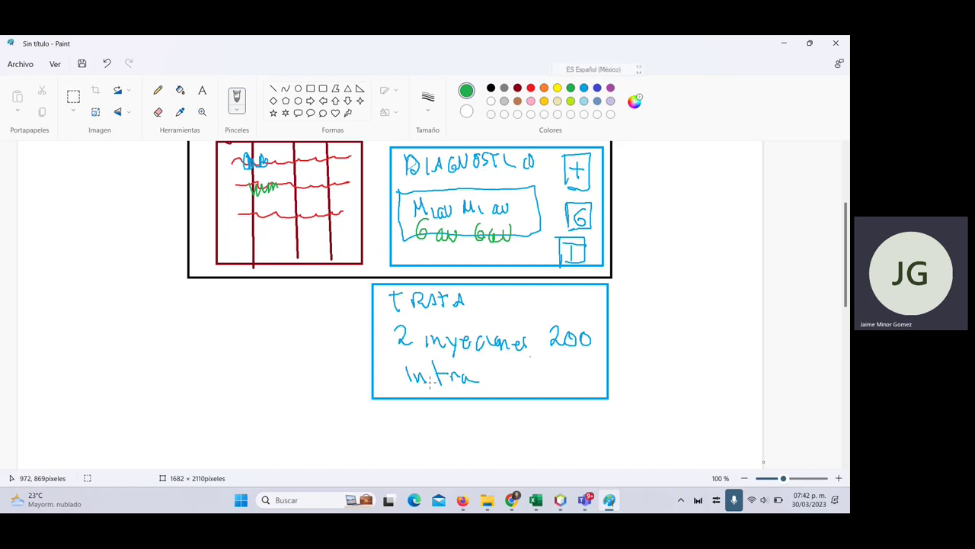
# - Write the green line '2 Pastilla 3hr/7 dias' under Intra in the TRATA box
pyautogui.scroll(-3, 431, 381)
pyautogui.scroll(3, 409, 315)
pyautogui.moveTo(397, 387)
pyautogui.mouseDown()
pyautogui.moveTo(423, 405)
pyautogui.moveTo(450, 396)
pyautogui.moveTo(471, 412)
pyautogui.moveTo(523, 409)
pyautogui.moveTo(541, 391)
pyautogui.moveTo(572, 393)
pyautogui.moveTo(575, 410)
pyautogui.moveTo(597, 398)
pyautogui.moveTo(644, 407)
pyautogui.mouseUp()
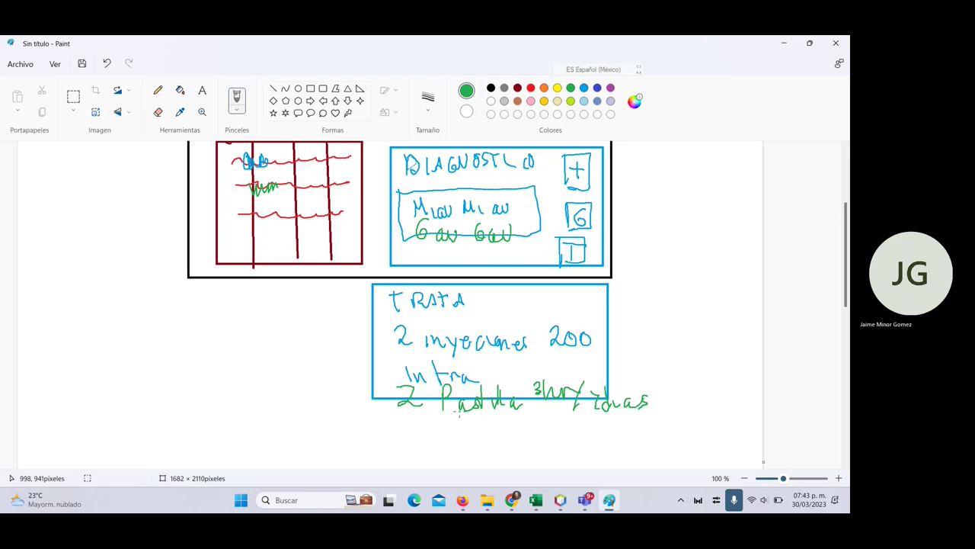
pyautogui.scroll(3, 459, 414)
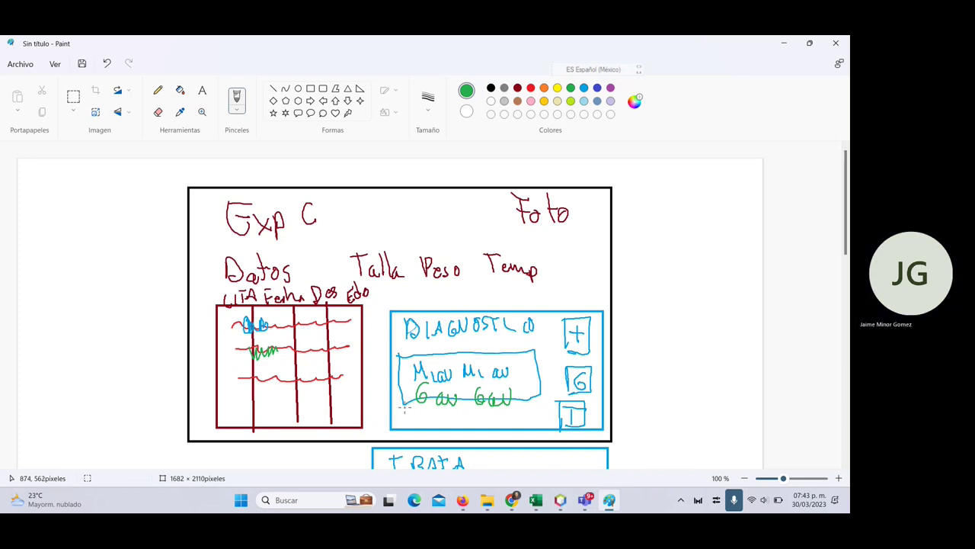
pyautogui.scroll(-3, 402, 404)
pyautogui.scroll(2, 407, 359)
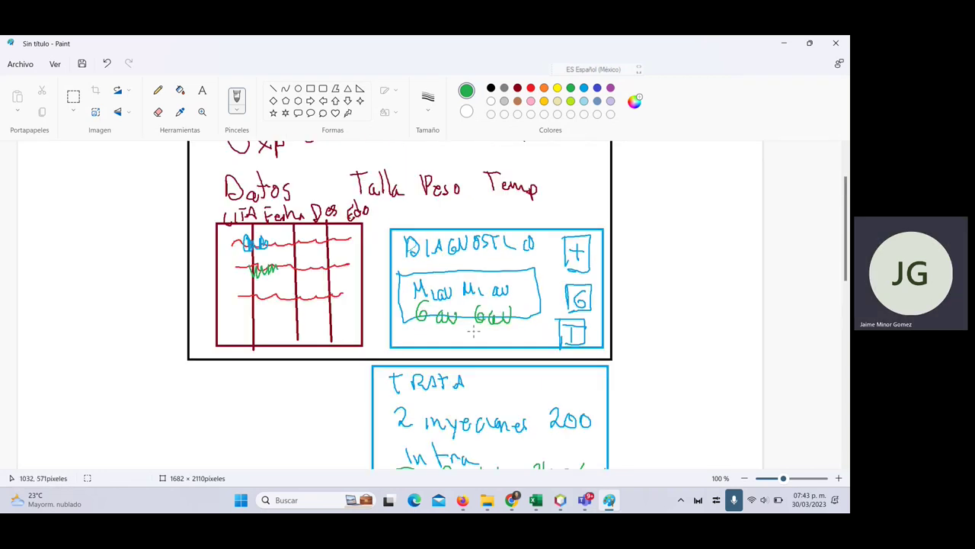
pyautogui.scroll(-3, 474, 323)
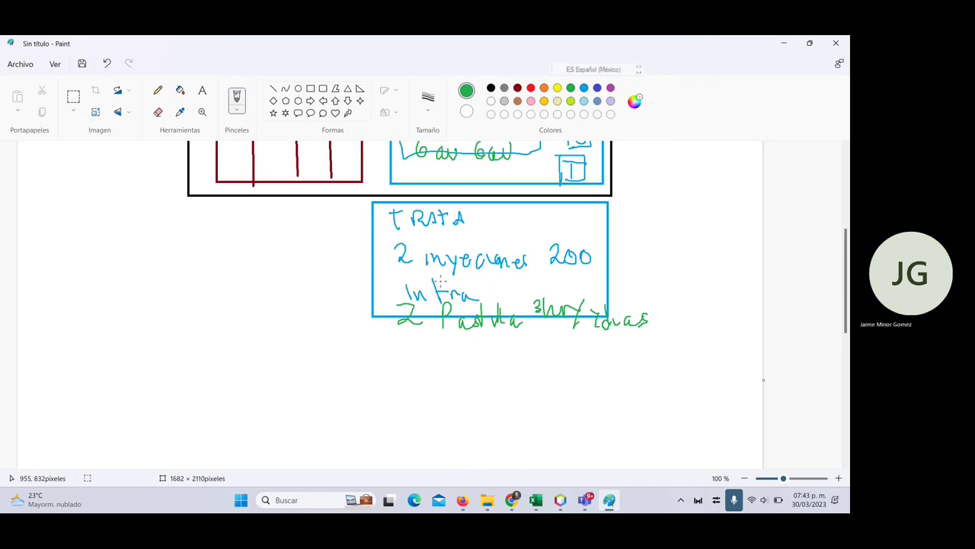
# - Back in Excel, enter the table title 'Tratamiento' in cell I26
pyautogui.hotkey('alt', 'Tab')
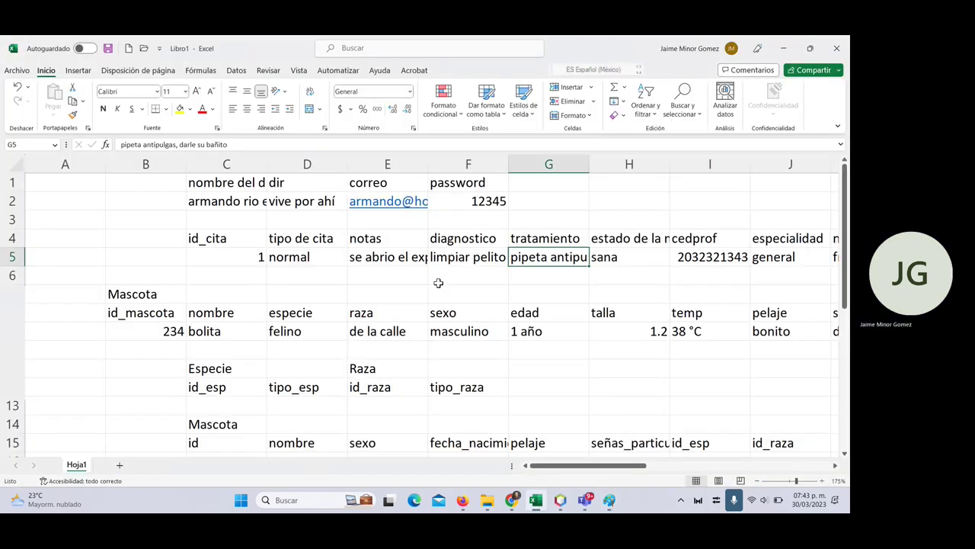
pyautogui.scroll(-7, 426, 312)
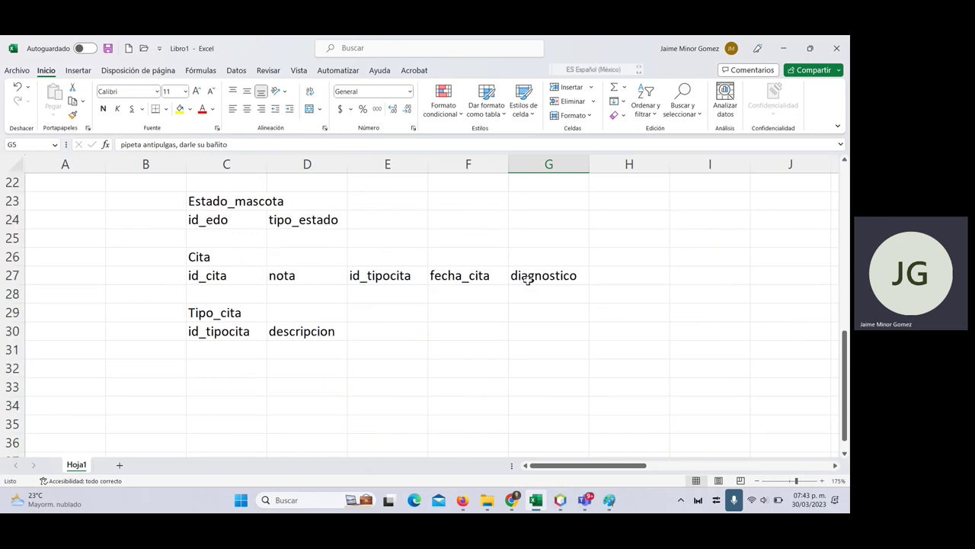
pyautogui.click(528, 279)
pyautogui.click(534, 303)
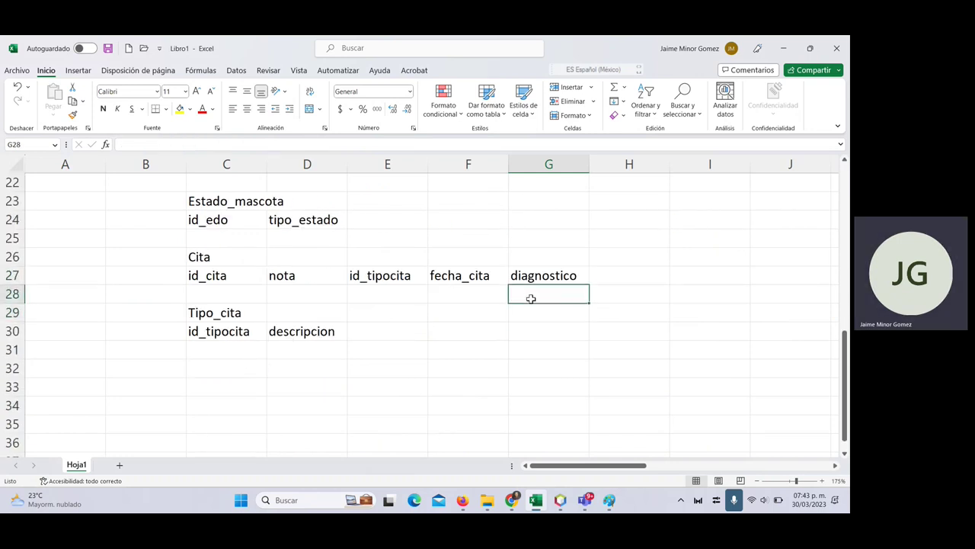
pyautogui.click(225, 290)
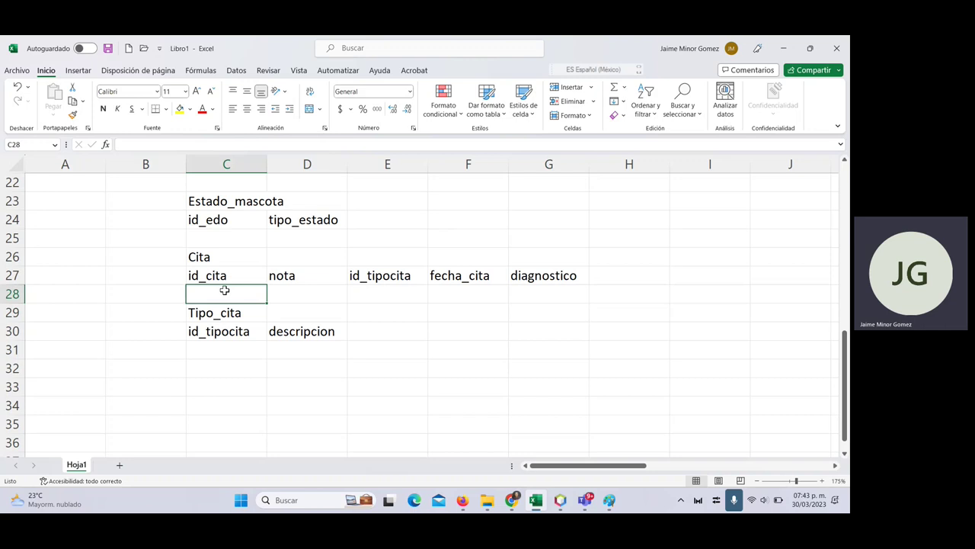
pyautogui.click(693, 251)
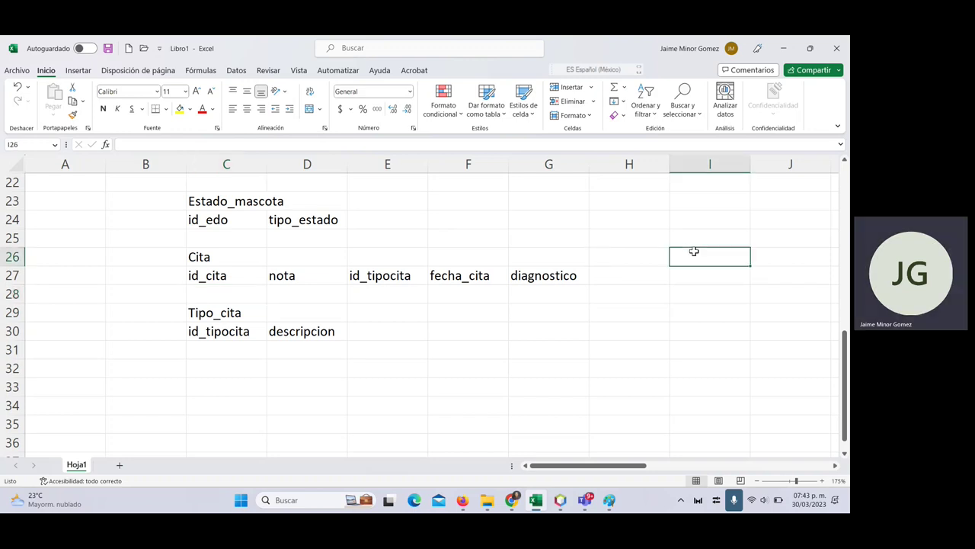
pyautogui.write('Trata')
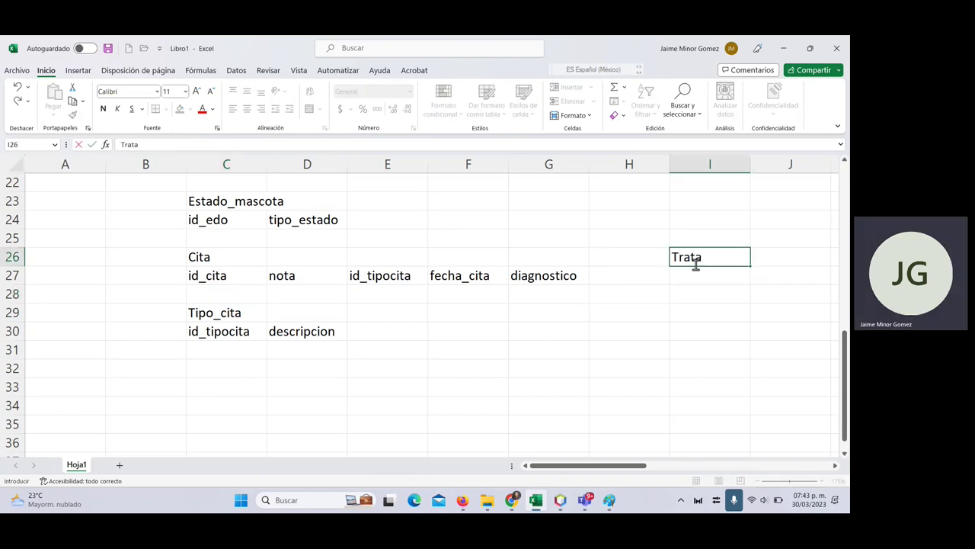
pyautogui.write('miento')
pyautogui.press('Return')
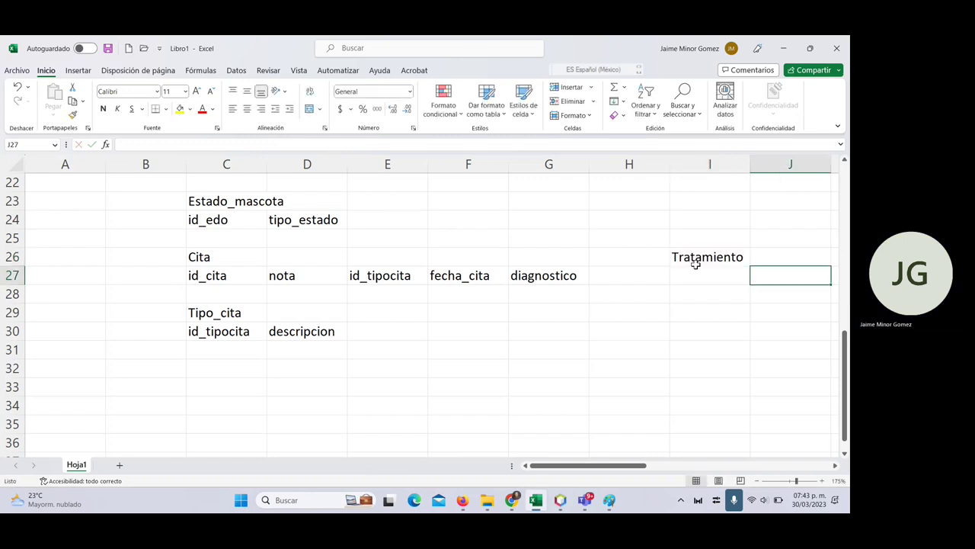
# - Move Tratamiento to J26 and add fields id_tratamienot and descripcion below it
pyautogui.click(696, 263)
pyautogui.hotkey('ctrl', 'x')
pyautogui.press('Right')
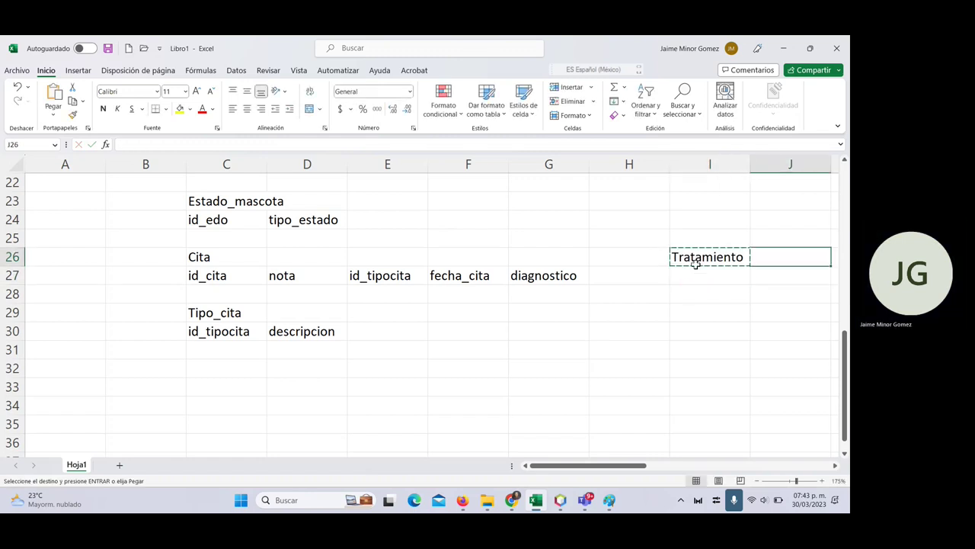
pyautogui.press('Return')
pyautogui.write('id_t')
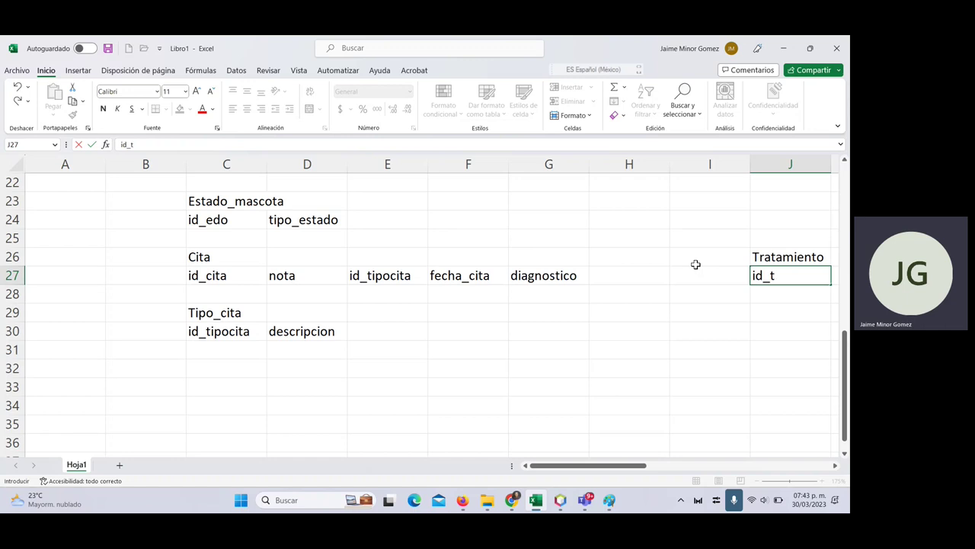
pyautogui.write('ratamienot')
pyautogui.press('Tab')
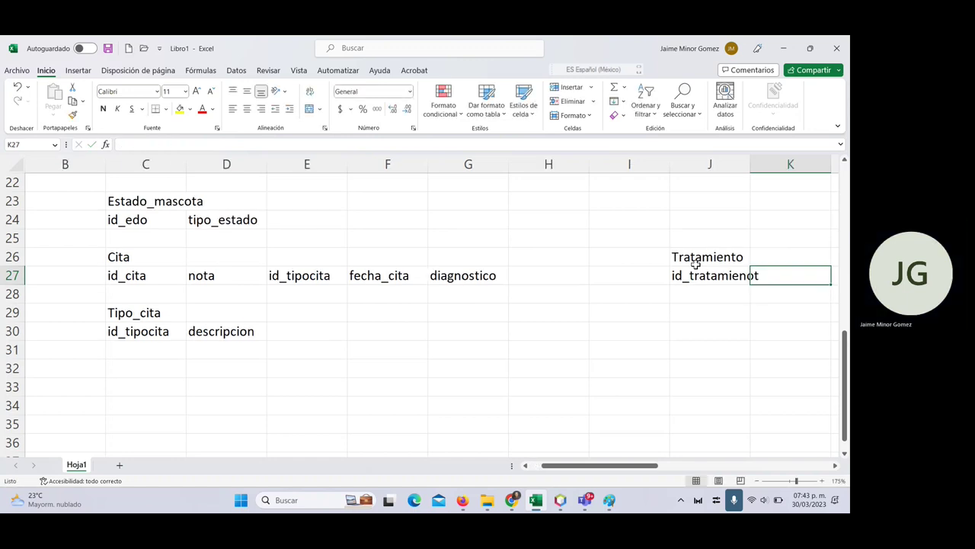
pyautogui.write('descri')
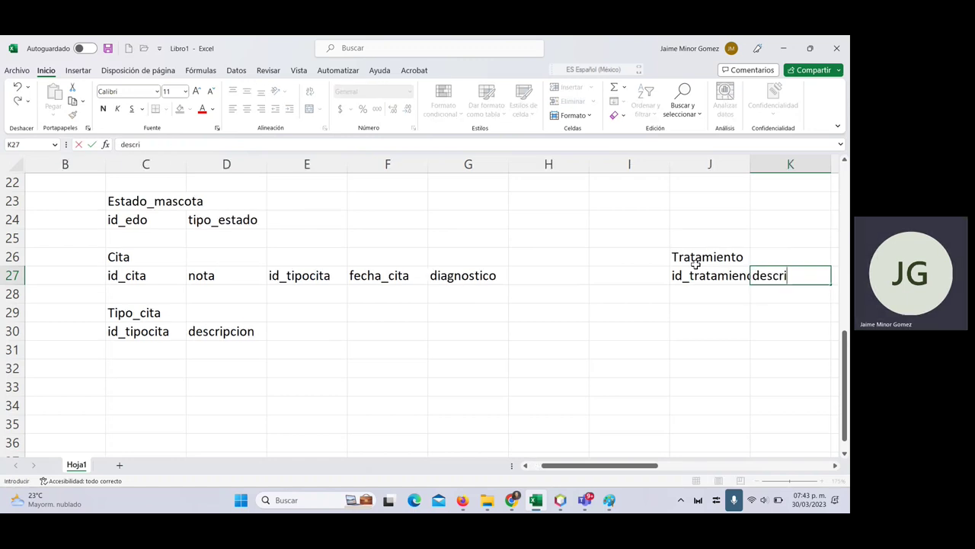
pyautogui.write('pcion')
pyautogui.press('Return')
# - Copy id_tratamienot into the next empty Cita field column
pyautogui.click(695, 268)
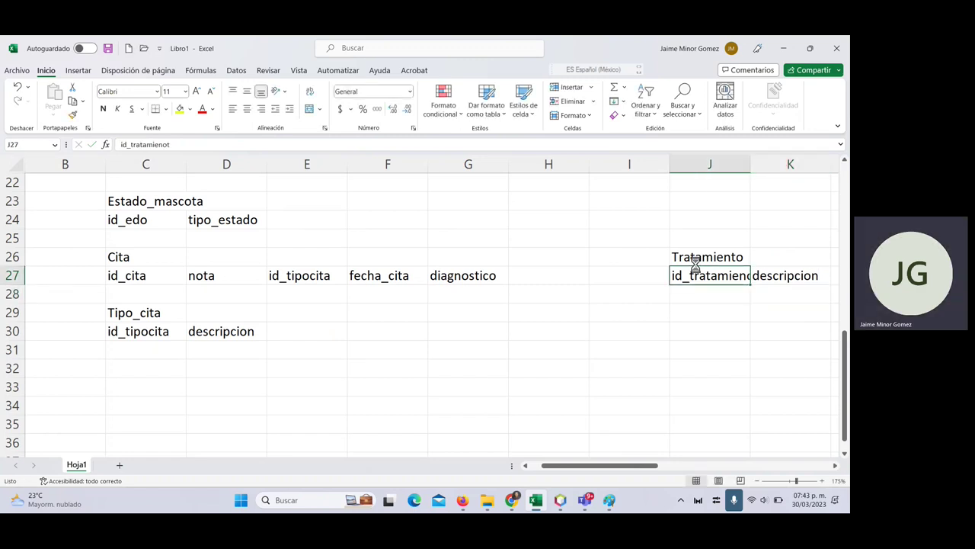
pyautogui.hotkey('ctrl', 'c')
pyautogui.press('Left')
pyautogui.press('Left')
pyautogui.press('Left')
pyautogui.press('Right')
pyautogui.hotkey('ctrl', 'v')
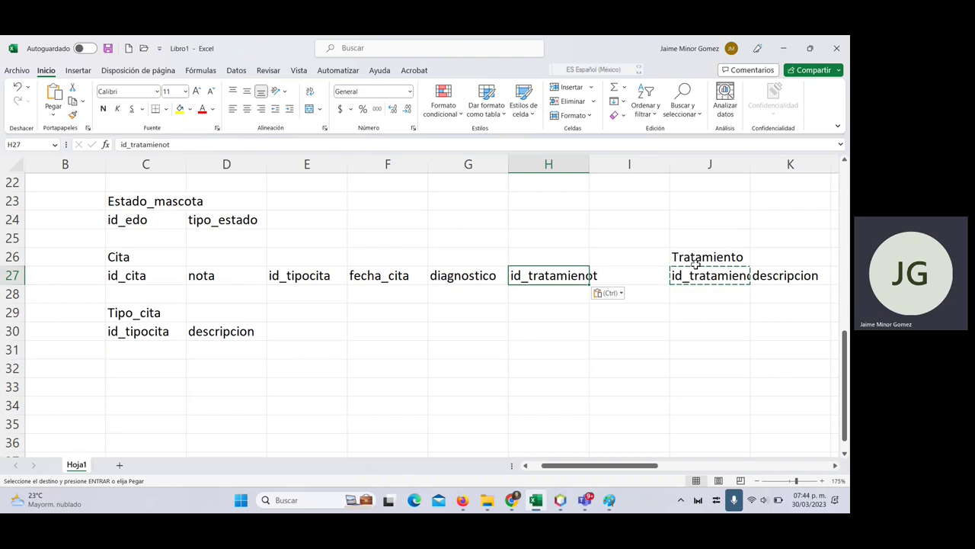
pyautogui.scroll(2, 266, 277)
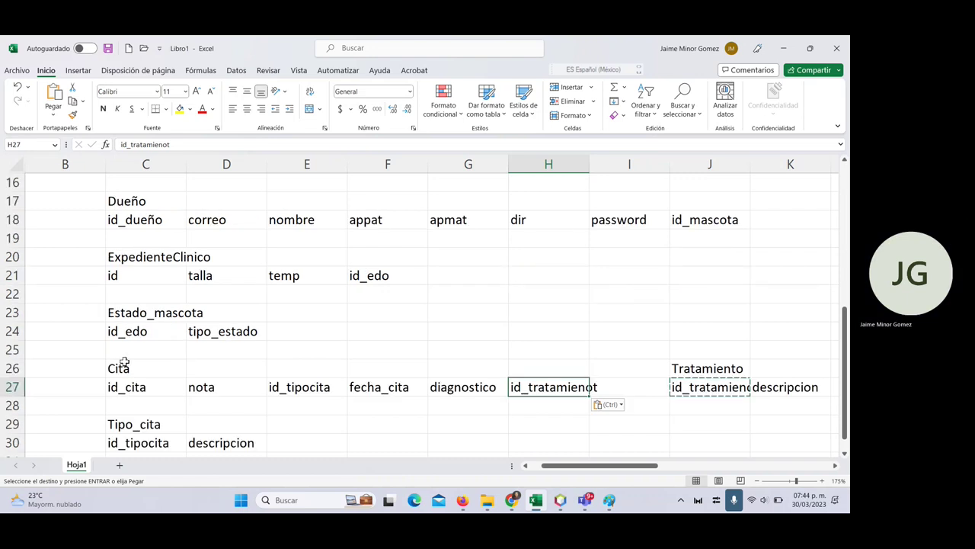
pyautogui.scroll(-2, 124, 364)
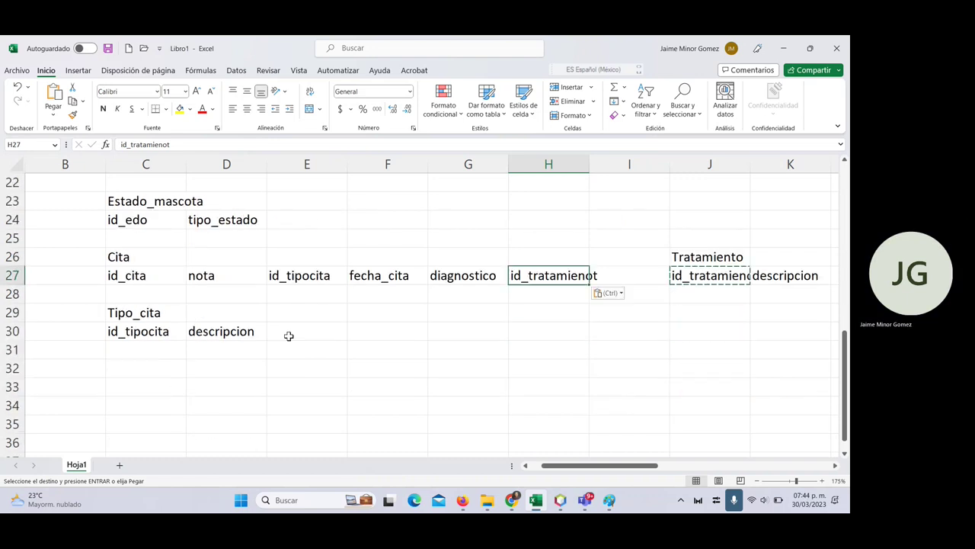
pyautogui.click(703, 311)
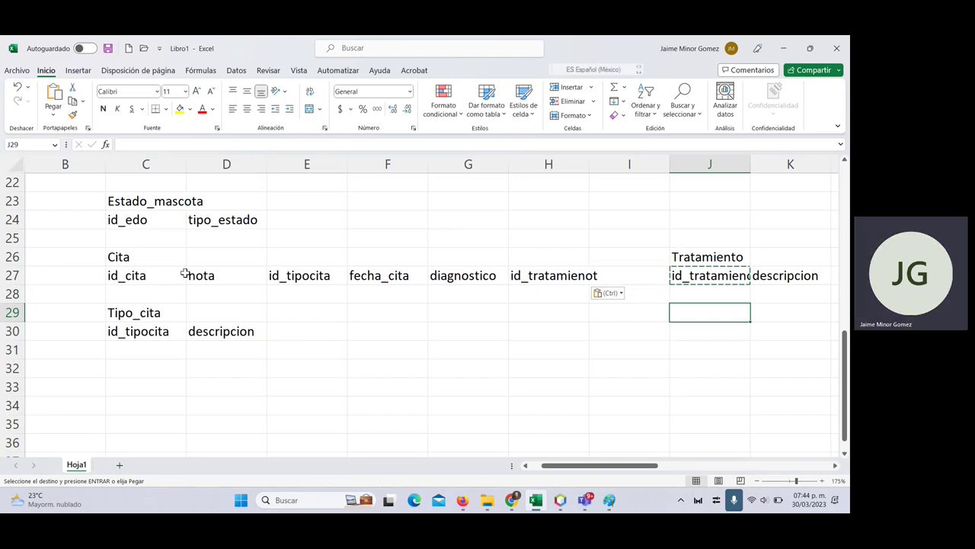
# - In Paint, draw a green box left of TRATA labelled 'CARTILLA VAC', then return to Excel
pyautogui.hotkey('alt', 'Tab')
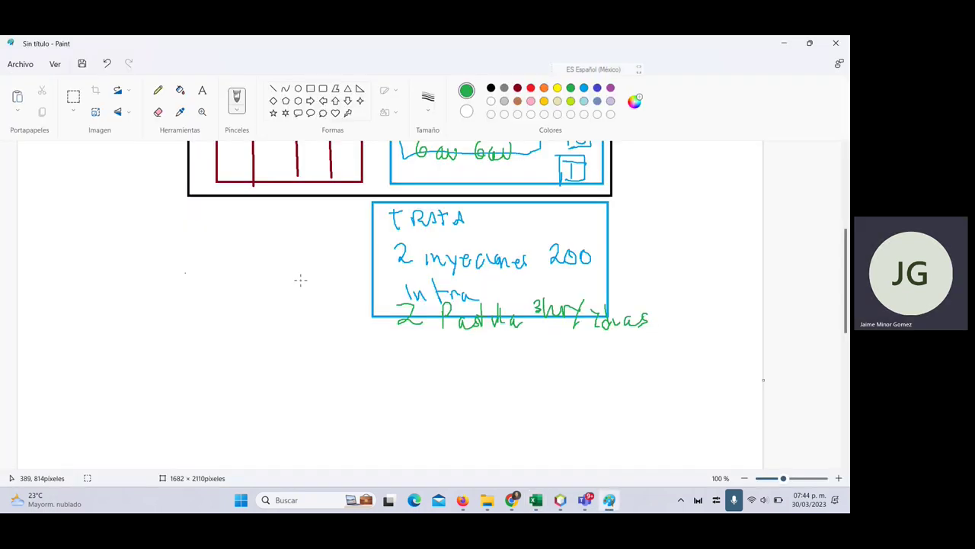
pyautogui.scroll(2, 300, 280)
pyautogui.scroll(-2, 279, 323)
pyautogui.click(310, 89)
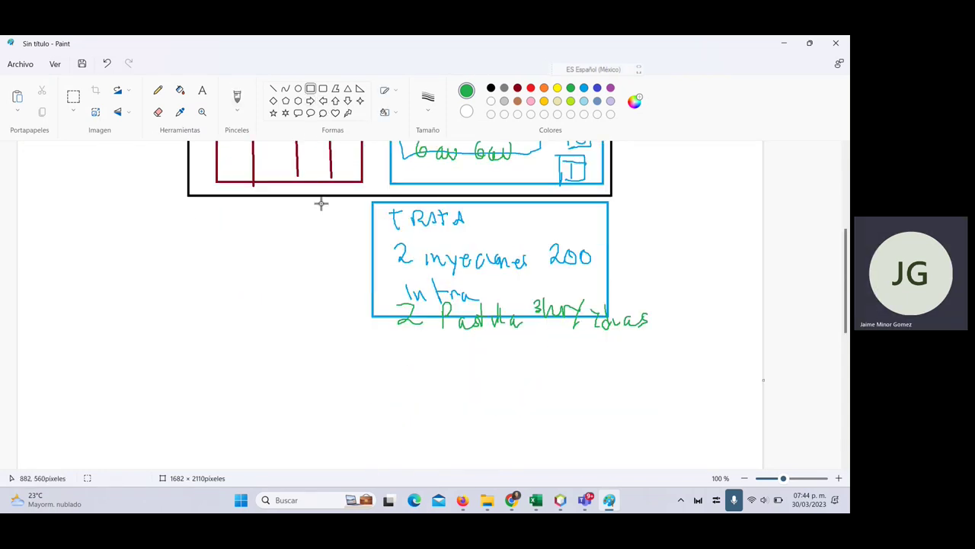
pyautogui.moveTo(190, 207)
pyautogui.mouseDown()
pyautogui.moveTo(211, 266)
pyautogui.moveTo(350, 337)
pyautogui.moveTo(363, 339)
pyautogui.moveTo(362, 319)
pyautogui.mouseUp()
pyautogui.click(158, 90)
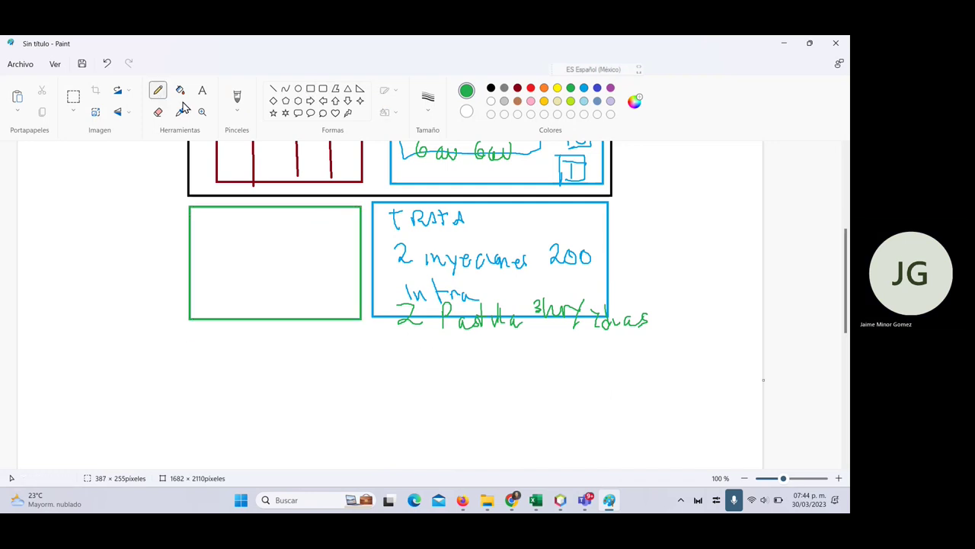
pyautogui.click(238, 112)
pyautogui.click(249, 134)
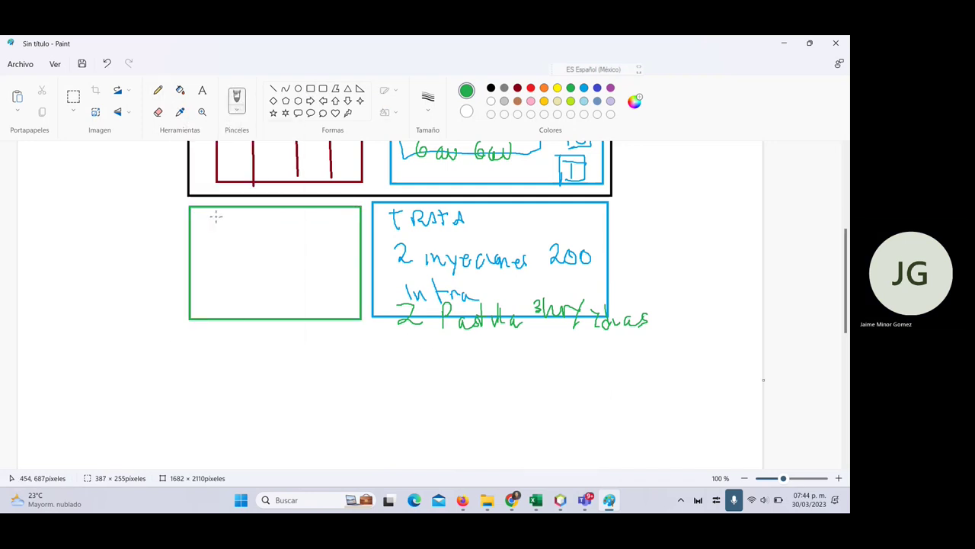
pyautogui.moveTo(222, 218); pyautogui.dragTo(223, 232)
pyautogui.moveTo(227, 231)
pyautogui.mouseDown()
pyautogui.moveTo(263, 231)
pyautogui.moveTo(266, 216)
pyautogui.moveTo(296, 234)
pyautogui.moveTo(356, 239)
pyautogui.mouseUp()
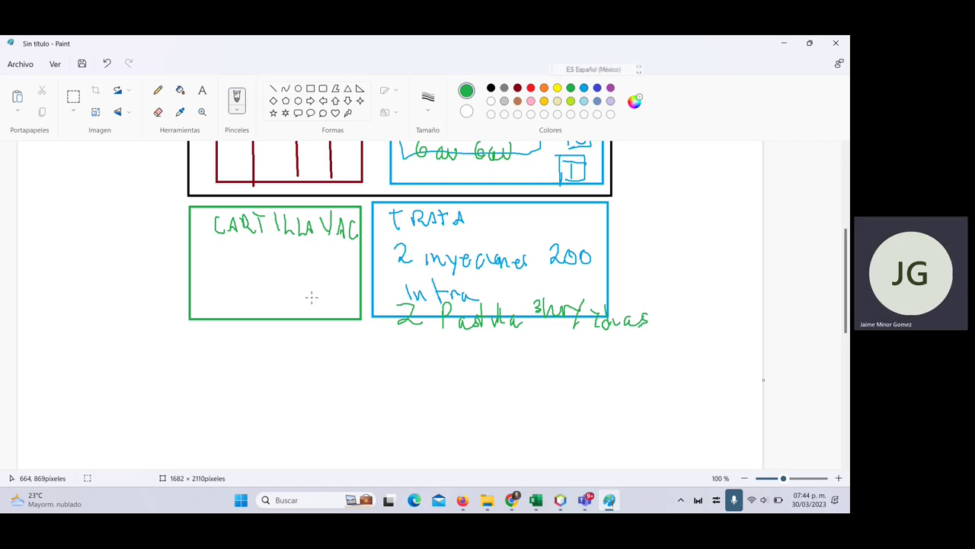
pyautogui.scroll(3, 310, 297)
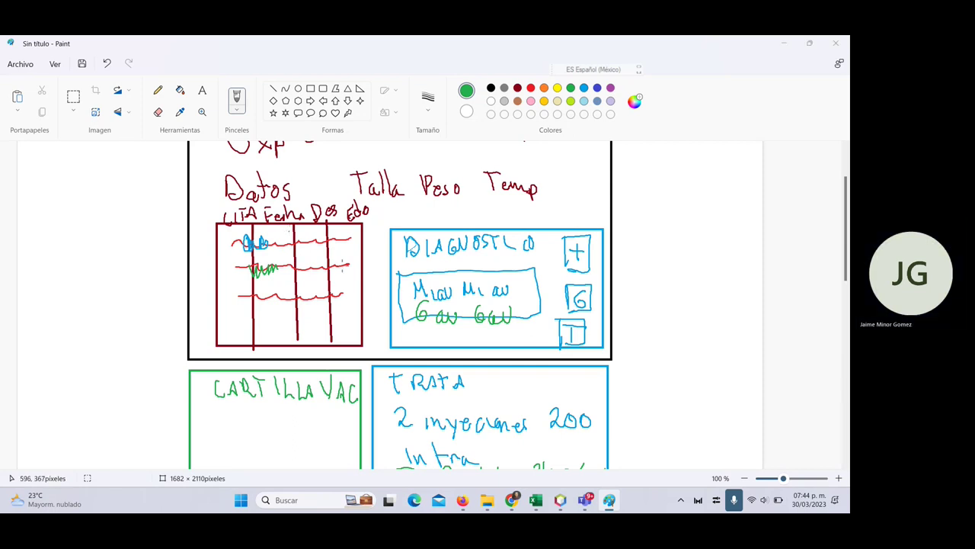
pyautogui.hotkey('alt', 'Tab')
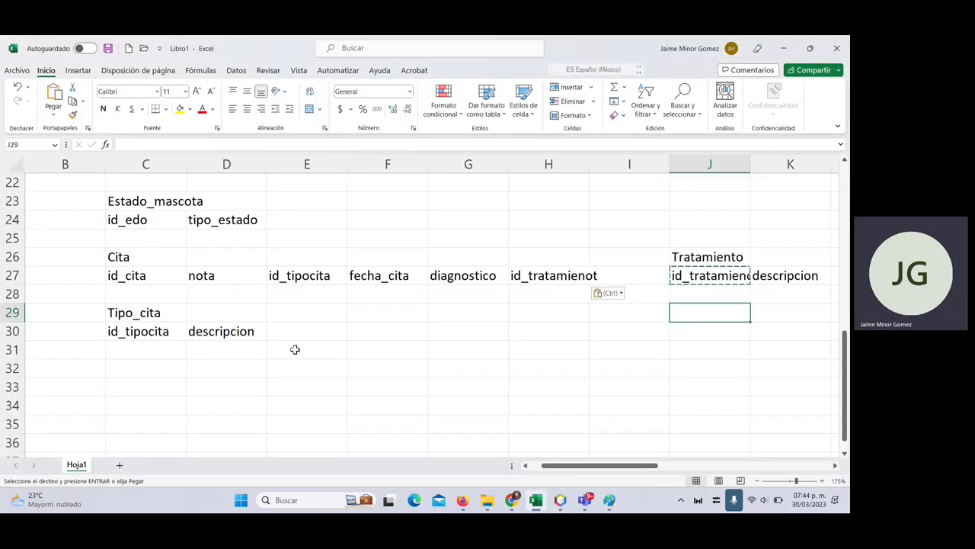
# - Move the Tratamiento block from J25:J28 to column K
pyautogui.moveTo(708, 244); pyautogui.dragTo(703, 331)
pyautogui.hotkey('ctrl', 'q')
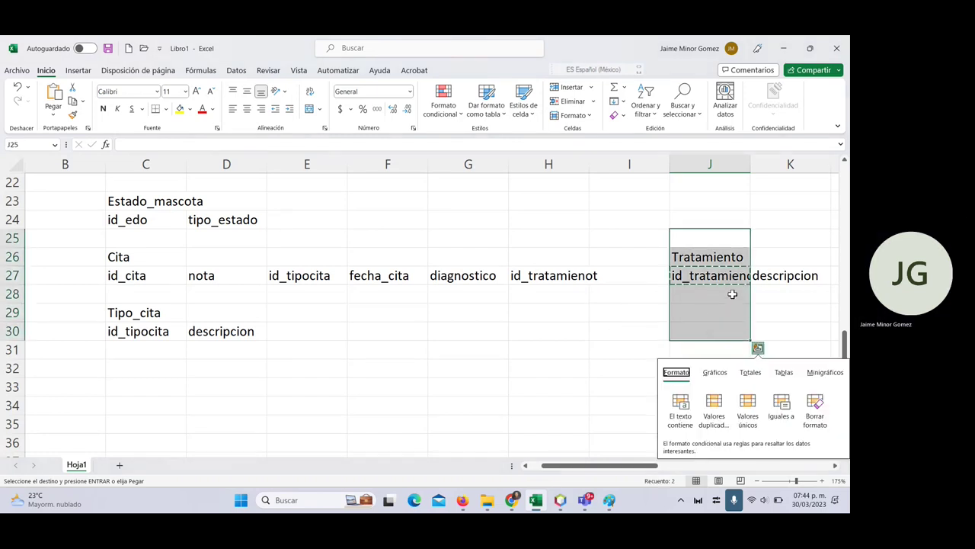
pyautogui.moveTo(712, 242); pyautogui.dragTo(714, 284)
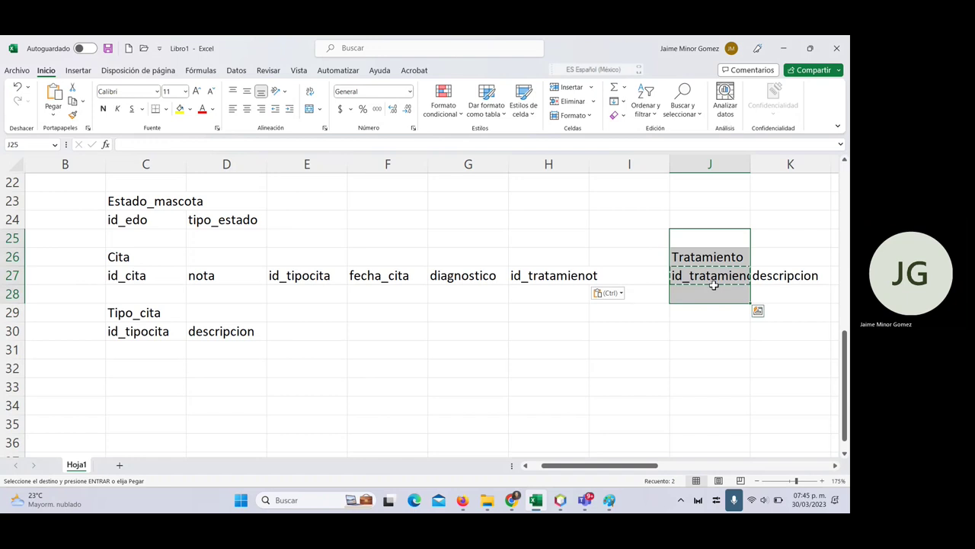
pyautogui.click(778, 242)
pyautogui.press('Return')
# - Create a Vacuna table in K30 with the field id_vacuna in K31
pyautogui.click(765, 328)
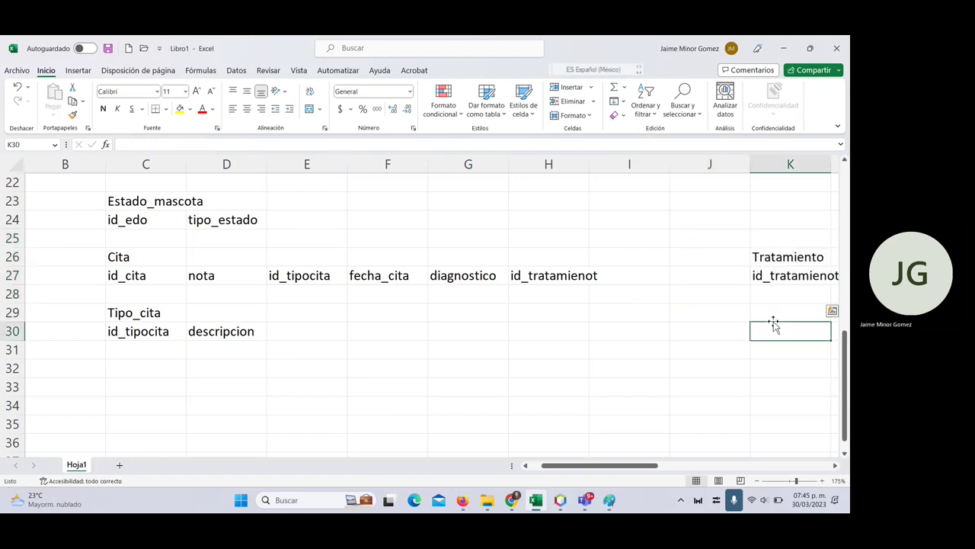
pyautogui.write('Vacuna')
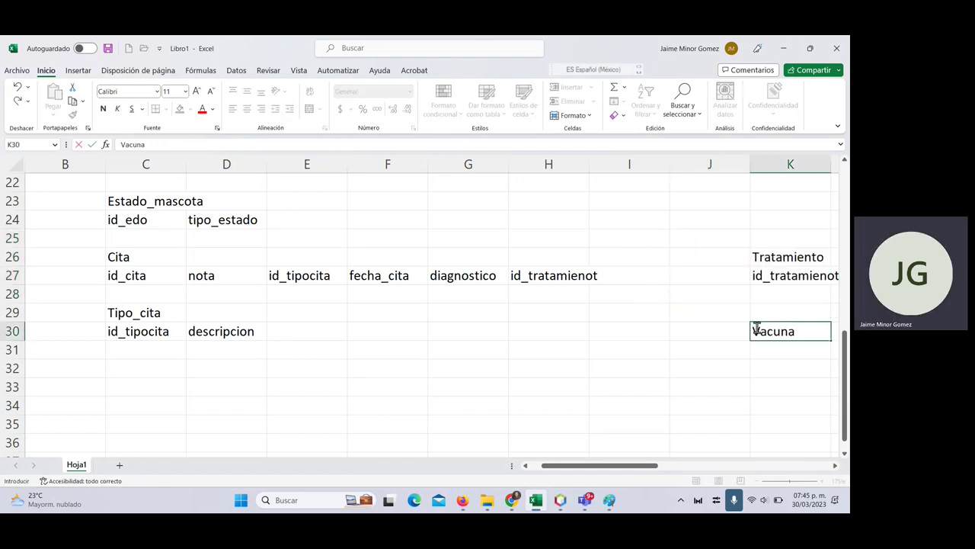
pyautogui.press('Return')
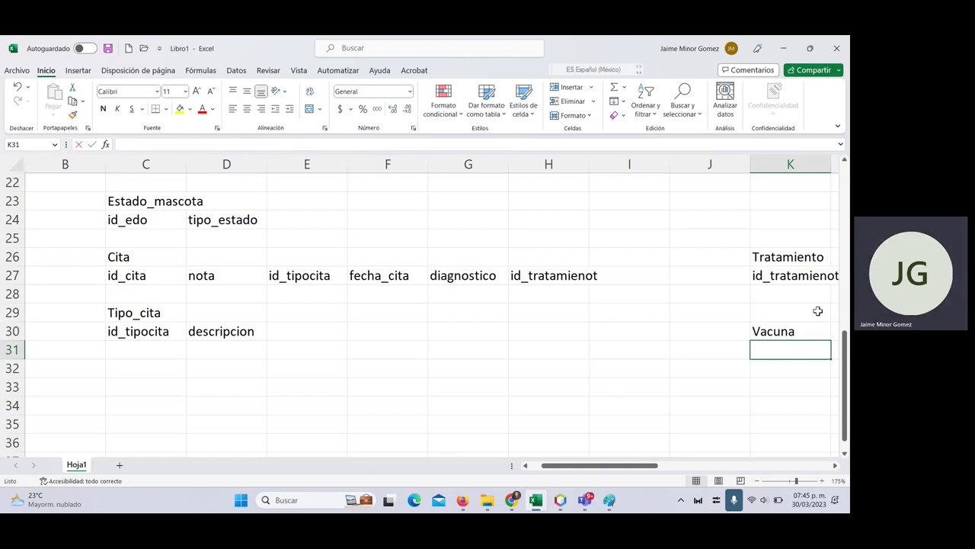
pyautogui.write('kid')
pyautogui.press('BackSpace')
pyautogui.press('BackSpace')
pyautogui.write('o')
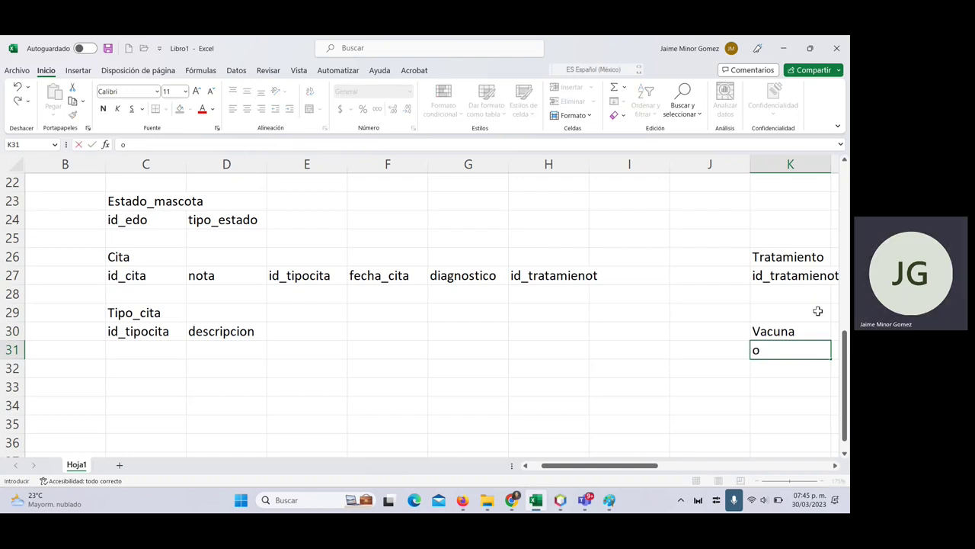
pyautogui.press('BackSpace')
pyautogui.write('id_vacuna')
pyautogui.press('Return')
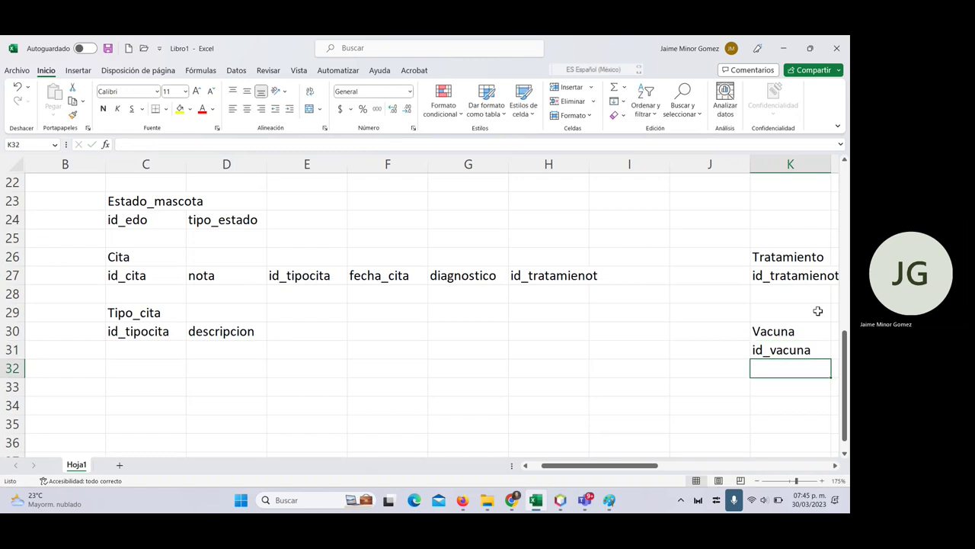
# - Copy id_vacuna into cell I27 as a new Cita field
pyautogui.scroll(1, 817, 311)
pyautogui.click(779, 404)
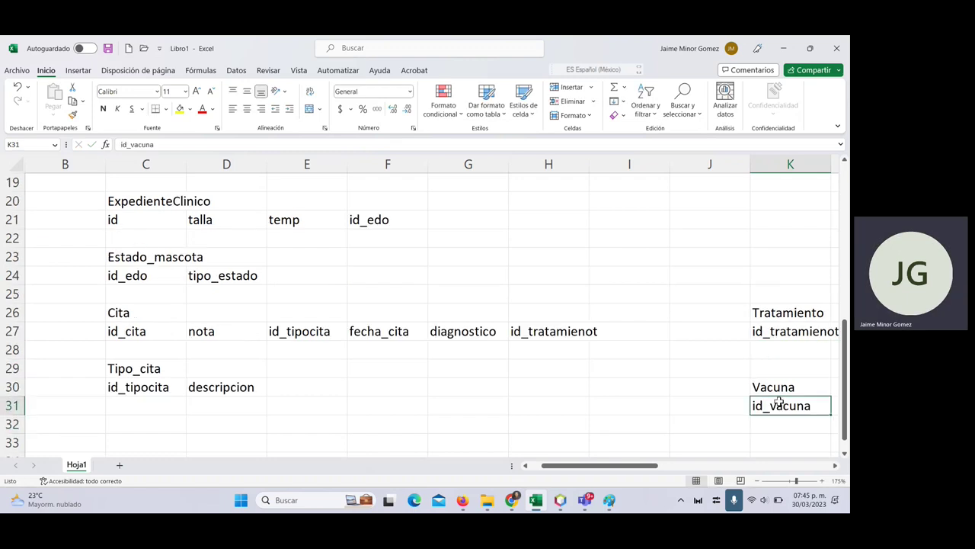
pyautogui.hotkey('ctrl', 'c')
pyautogui.click(620, 325)
pyautogui.hotkey('ctrl', 'v')
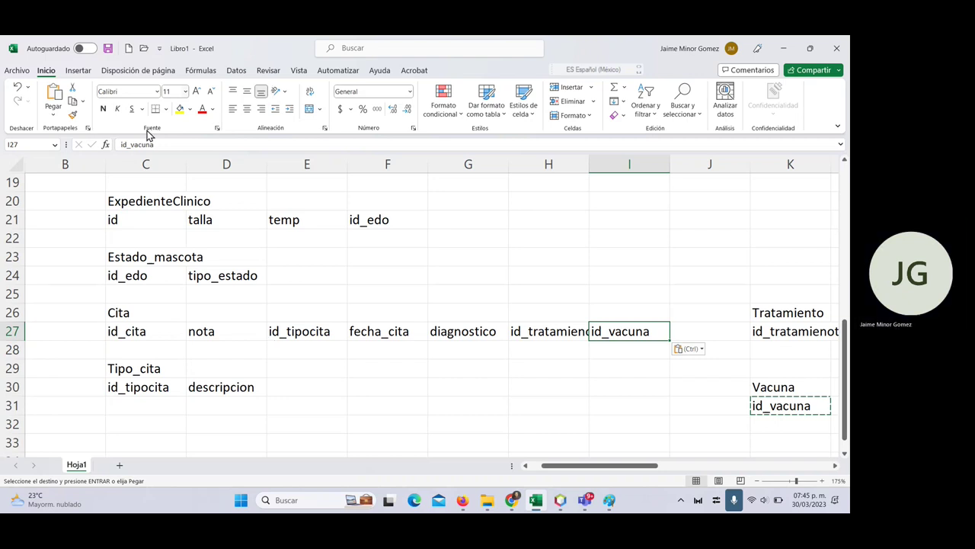
pyautogui.scroll(6, 234, 189)
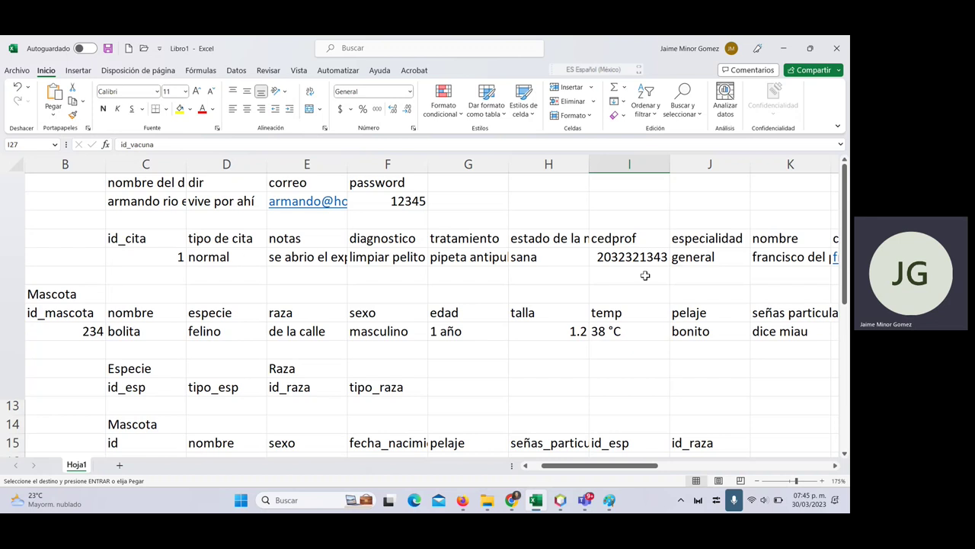
# - Copy the five Vacuna field headings and paste them beside id_vacuna
pyautogui.moveTo(606, 467); pyautogui.dragTo(700, 465)
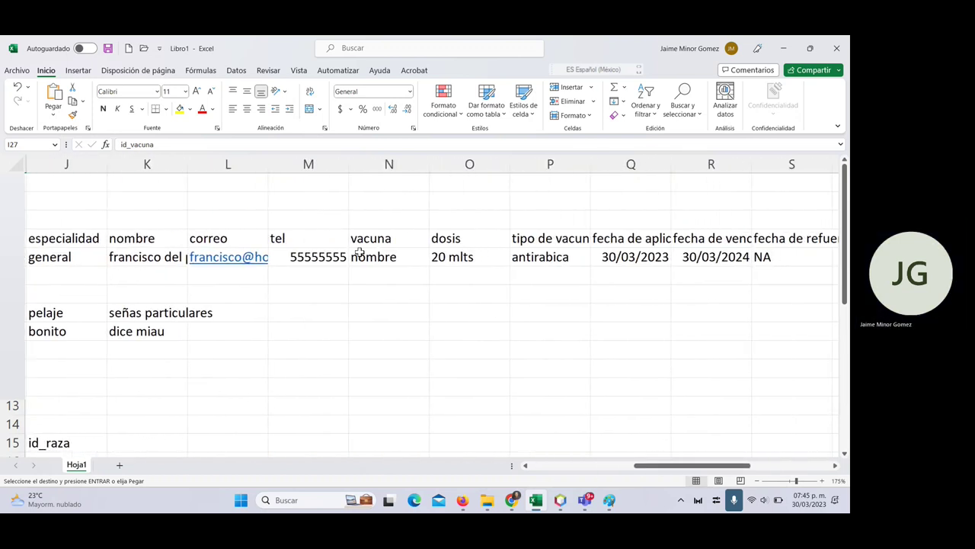
pyautogui.click(381, 240)
pyautogui.moveTo(380, 240); pyautogui.dragTo(738, 245)
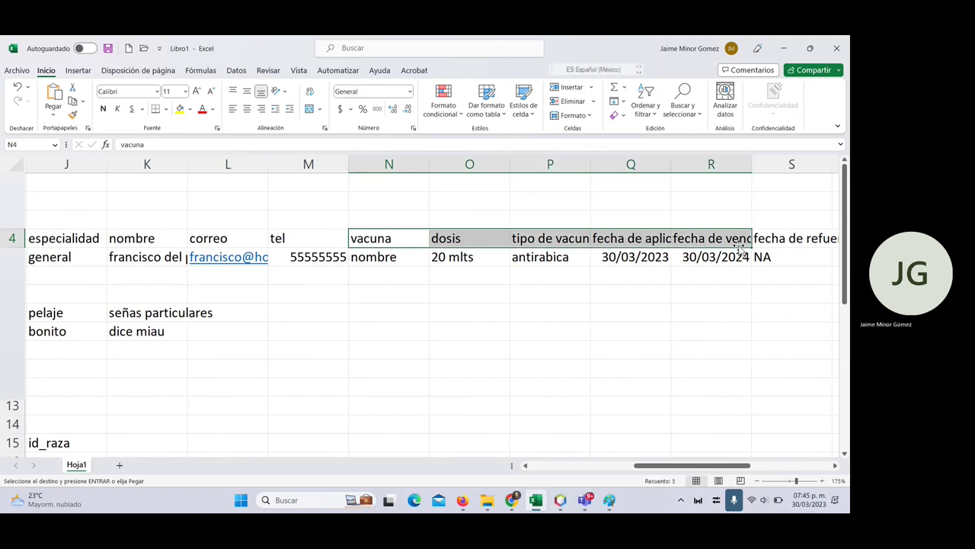
pyautogui.scroll(-9, 355, 362)
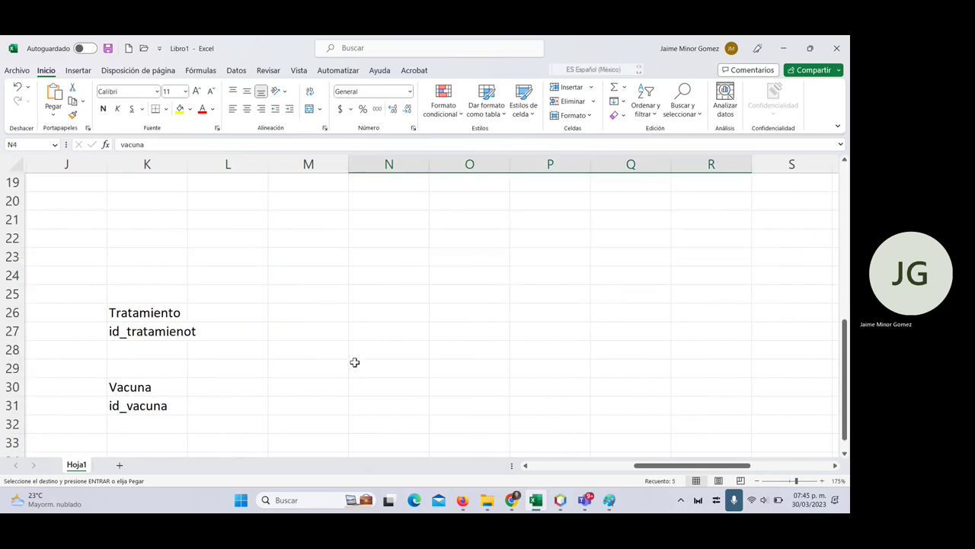
pyautogui.scroll(-2, 354, 362)
pyautogui.click(525, 464)
pyautogui.scroll(4, 442, 370)
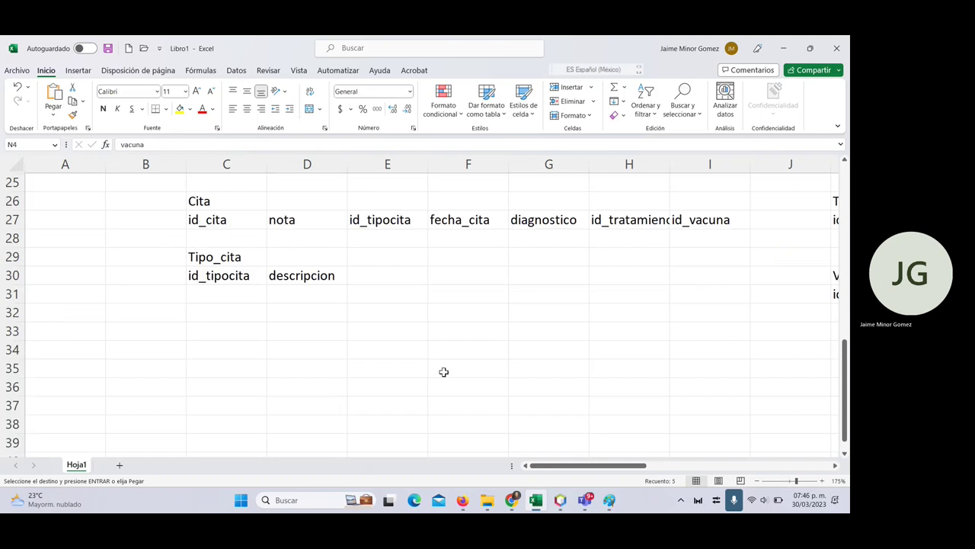
pyautogui.scroll(-2, 236, 374)
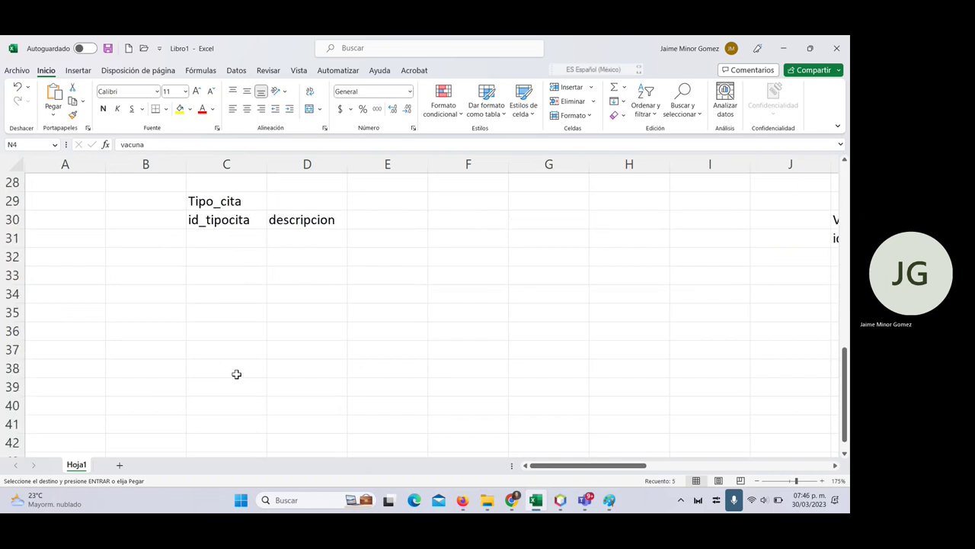
pyautogui.scroll(4, 236, 373)
pyautogui.scroll(-1, 236, 373)
pyautogui.moveTo(551, 466); pyautogui.dragTo(603, 467)
pyautogui.click(564, 401)
pyautogui.hotkey('ctrl', 'v')
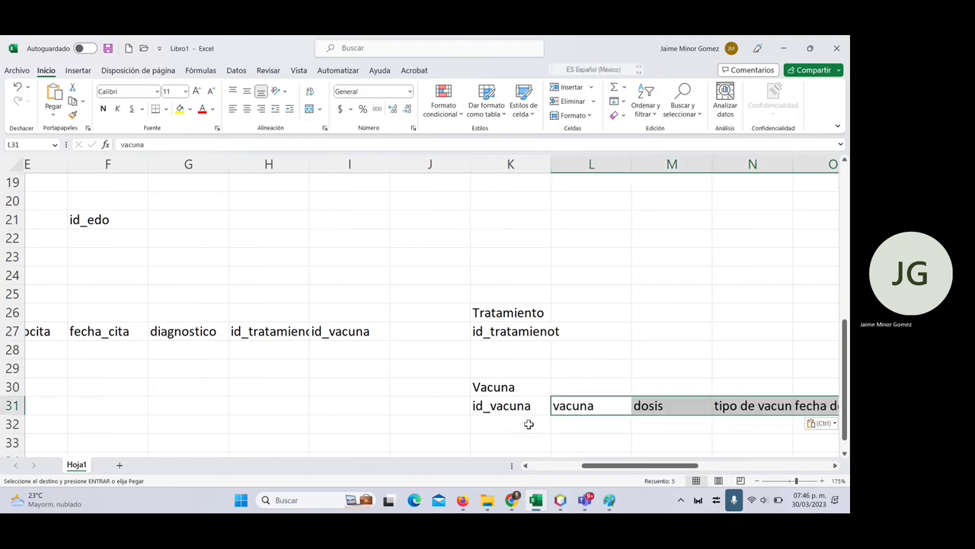
# - Check the pasted Vacuna fields and enter the table name 'Tipo_vacuna' in K33
pyautogui.scroll(-1, 535, 423)
pyautogui.scroll(-1, 534, 423)
pyautogui.click(586, 311)
pyautogui.click(592, 294)
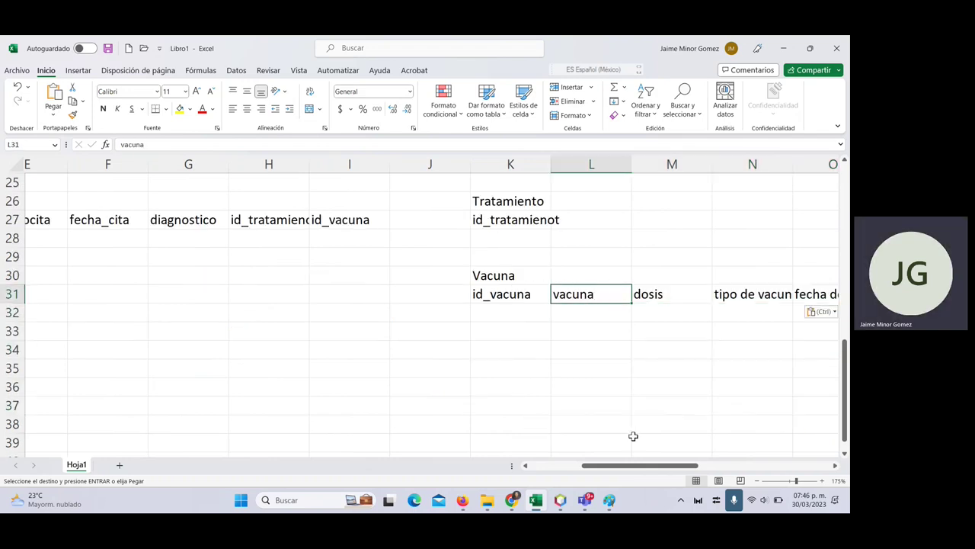
pyautogui.click(659, 294)
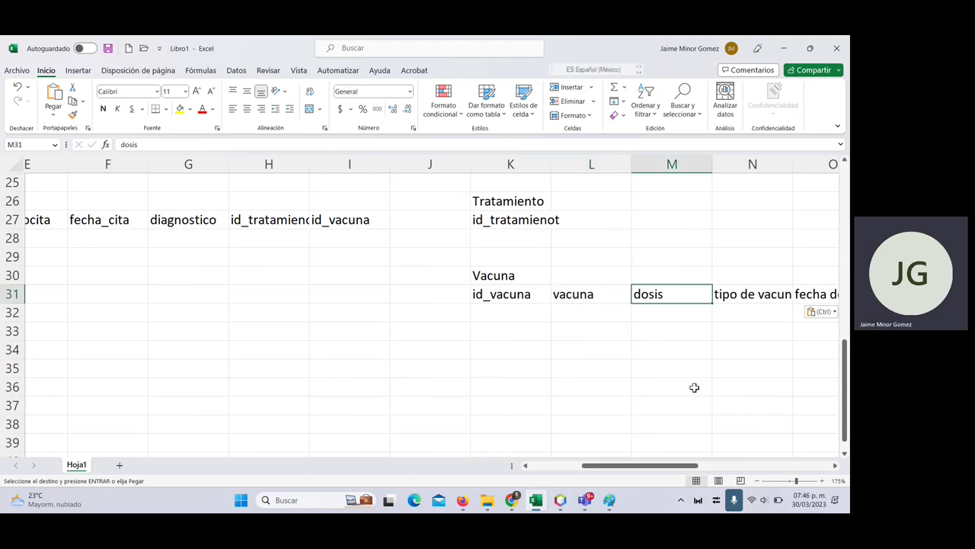
pyautogui.moveTo(659, 466); pyautogui.dragTo(716, 472)
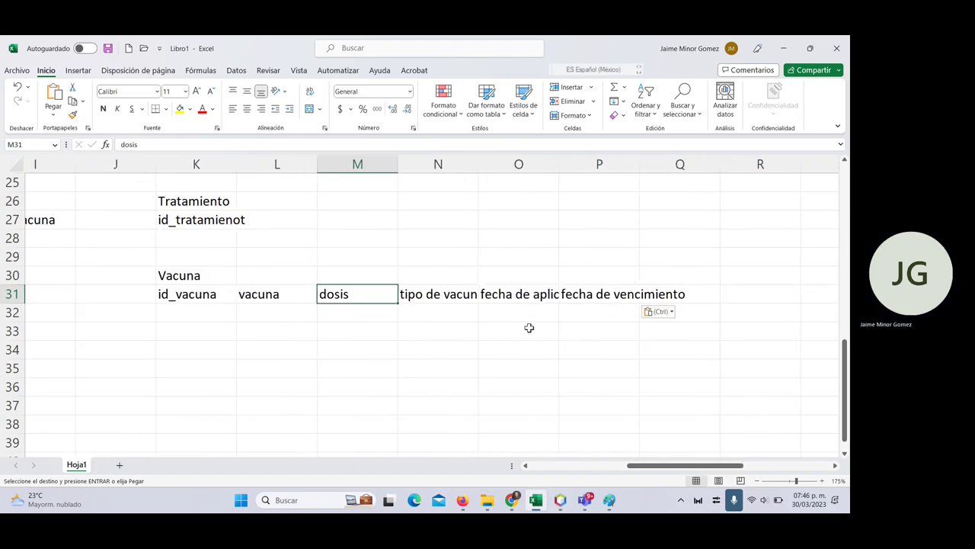
pyautogui.press('Right')
pyautogui.click(185, 343)
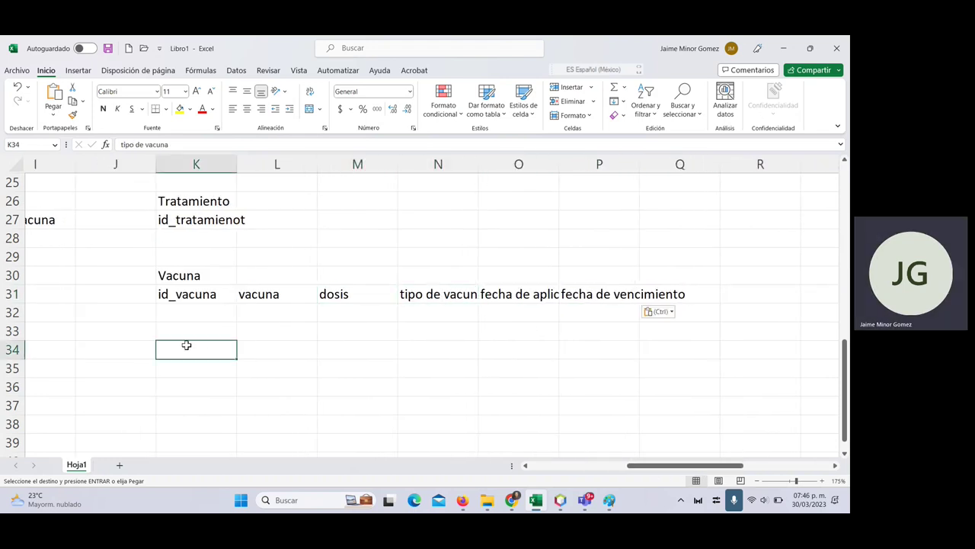
pyautogui.click(183, 331)
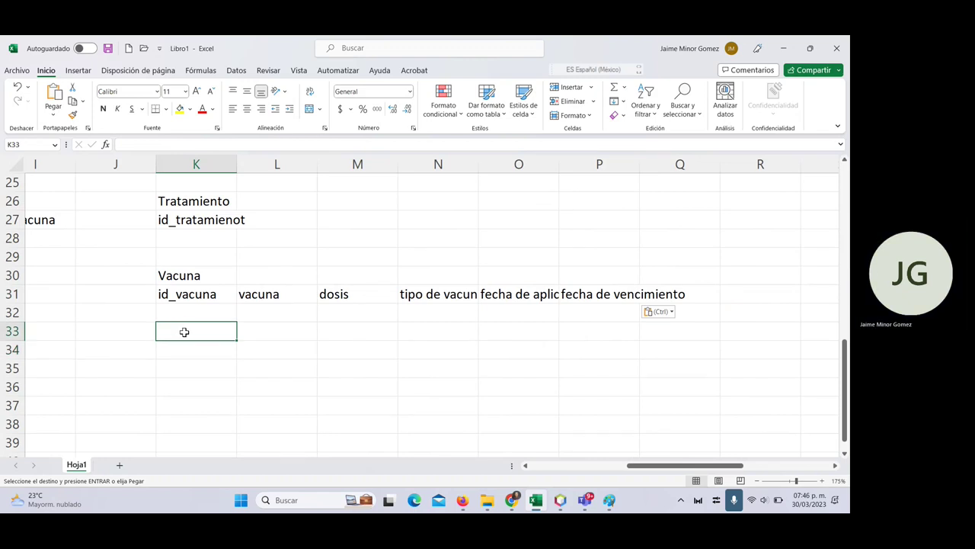
pyautogui.write('Tipo')
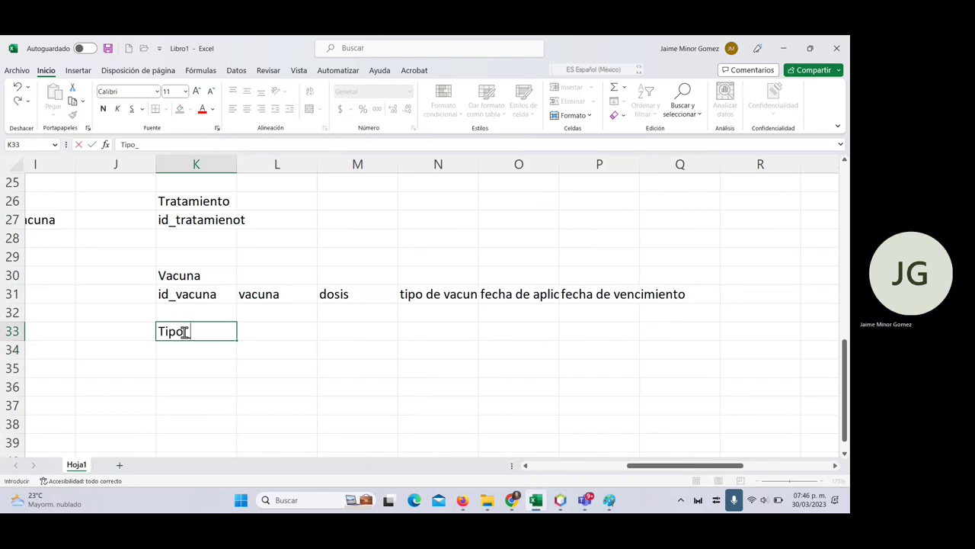
pyautogui.write('_vacuna')
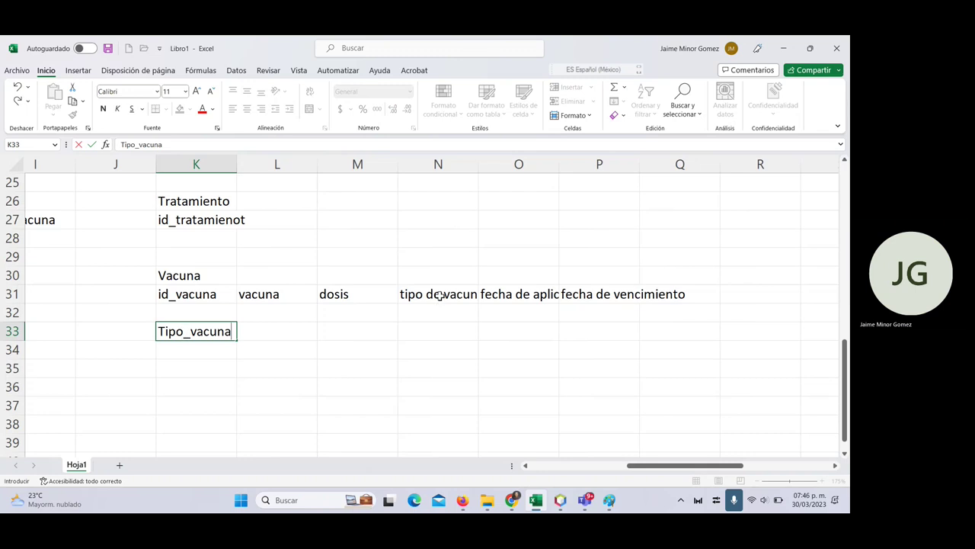
# - Rename the Vacuna field 'tipo de vacuna' in N31 to 'id_tipoVacuna'
pyautogui.click(441, 295)
pyautogui.write('id_')
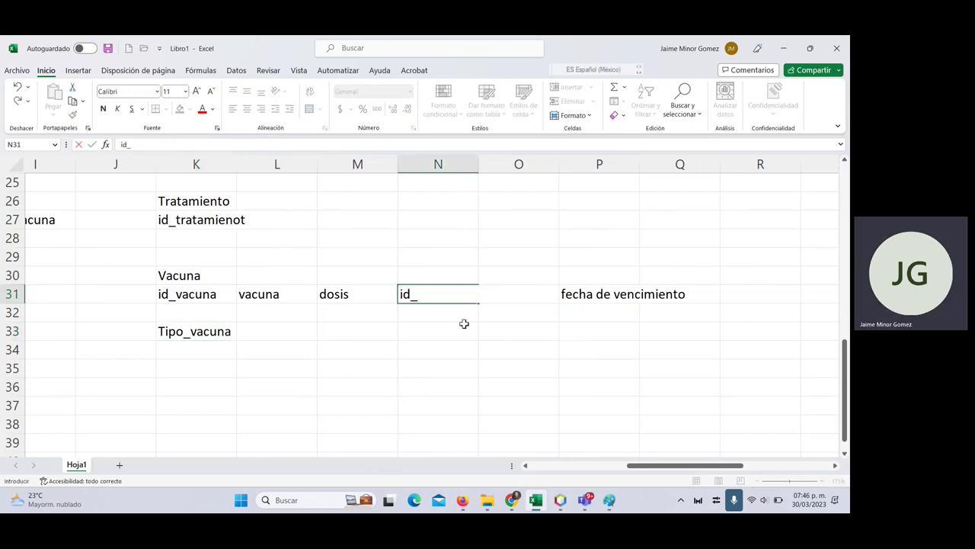
pyautogui.write('tipoVacuna')
pyautogui.press('Return')
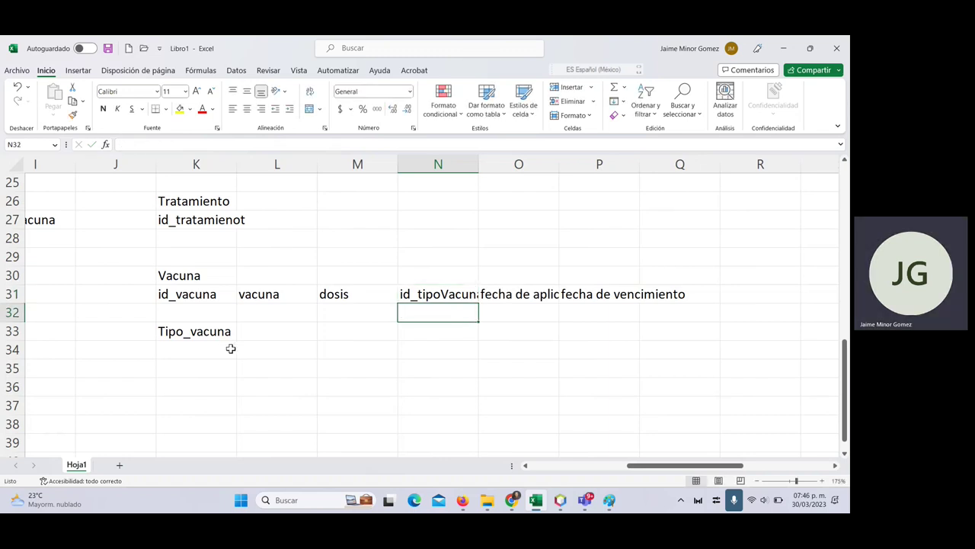
# - Give Tipo_vacuna the fields id_tipovacuna in K34 and descripcion in L34
pyautogui.click(229, 349)
pyautogui.write('id_tipovacuna')
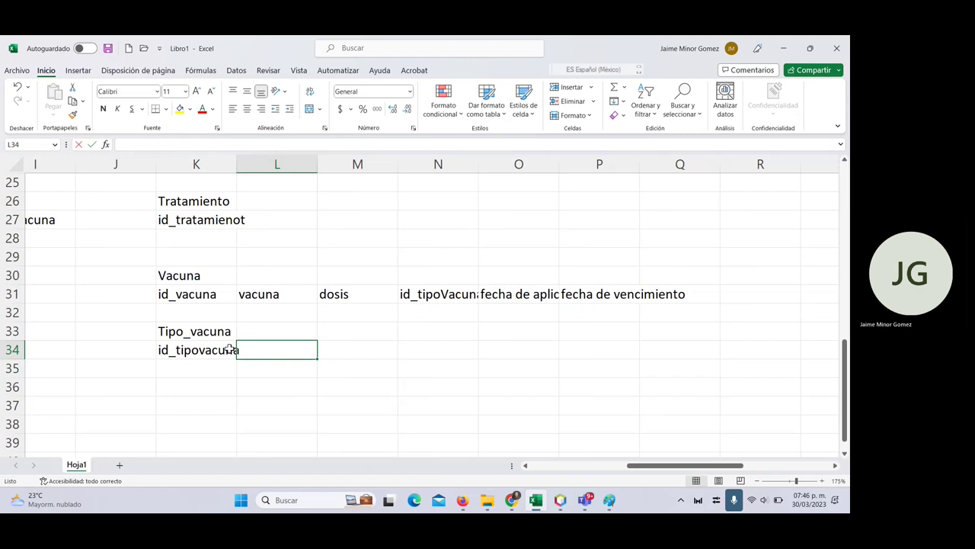
pyautogui.write('descripcion')
pyautogui.press('Return')
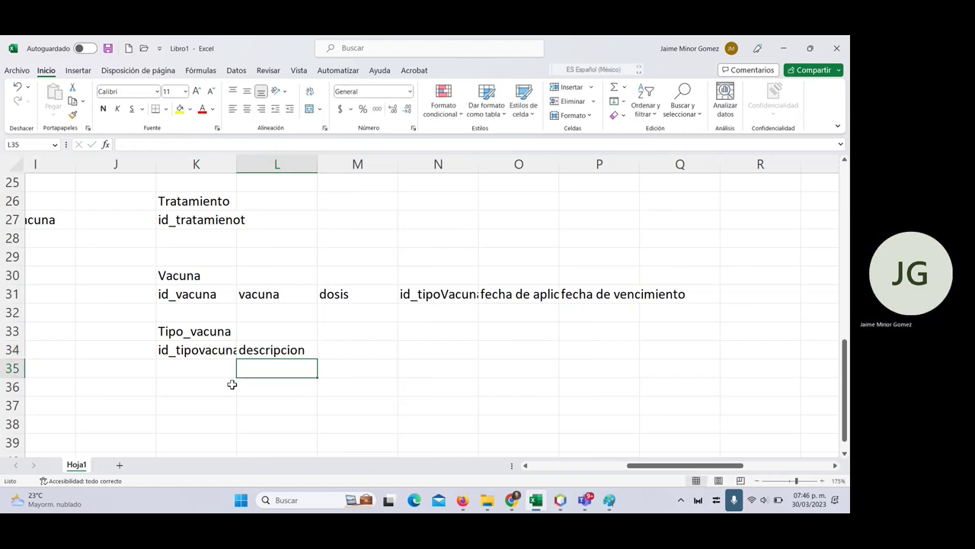
pyautogui.click(533, 465)
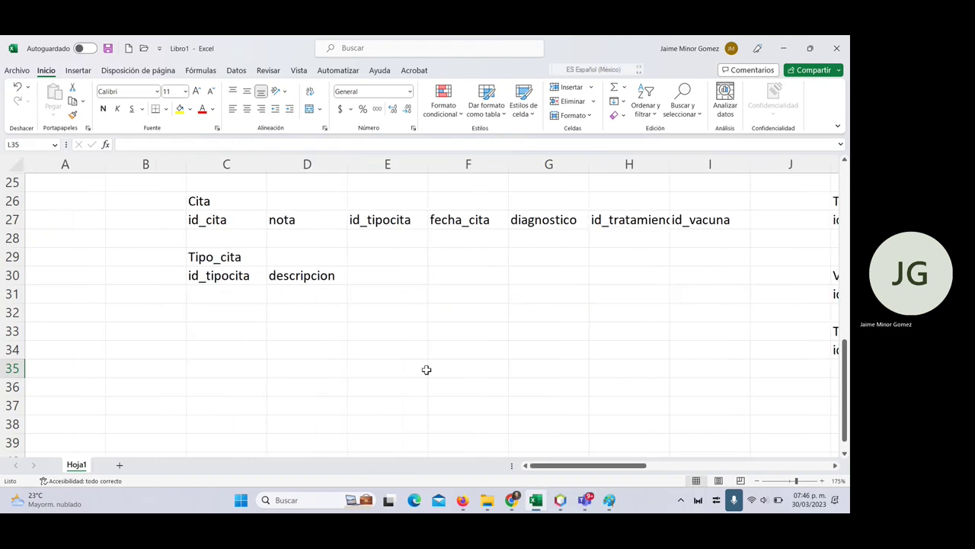
pyautogui.scroll(1, 394, 380)
pyautogui.scroll(6, 394, 380)
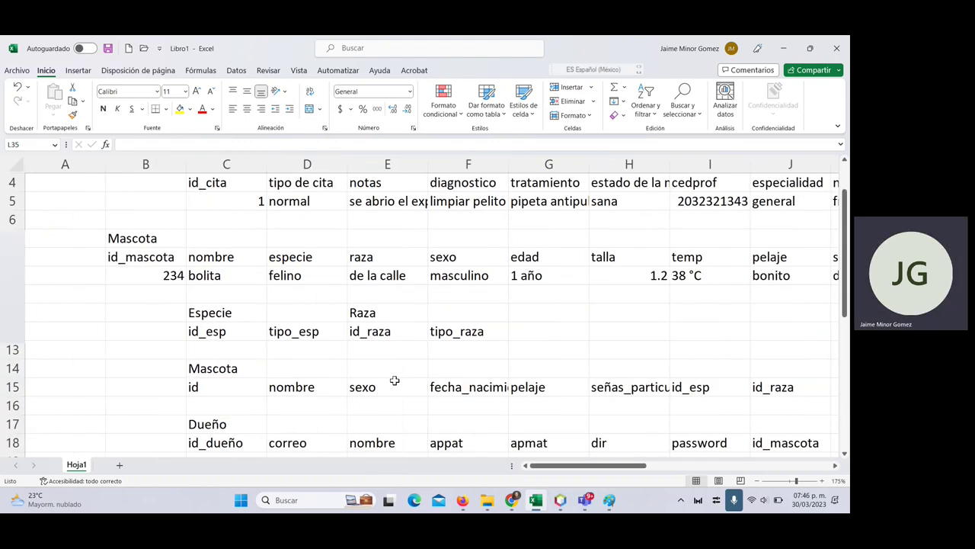
pyautogui.scroll(1, 395, 380)
pyautogui.click(237, 238)
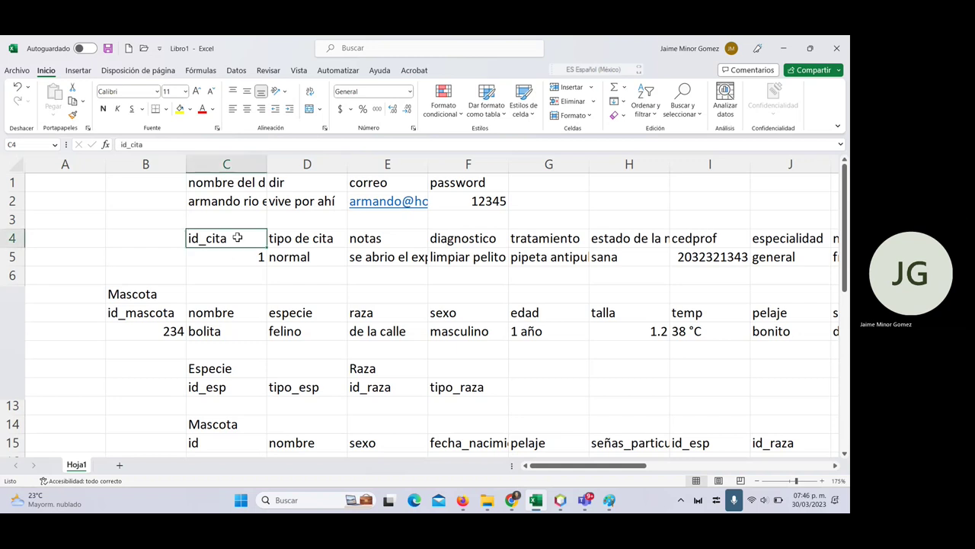
pyautogui.click(616, 240)
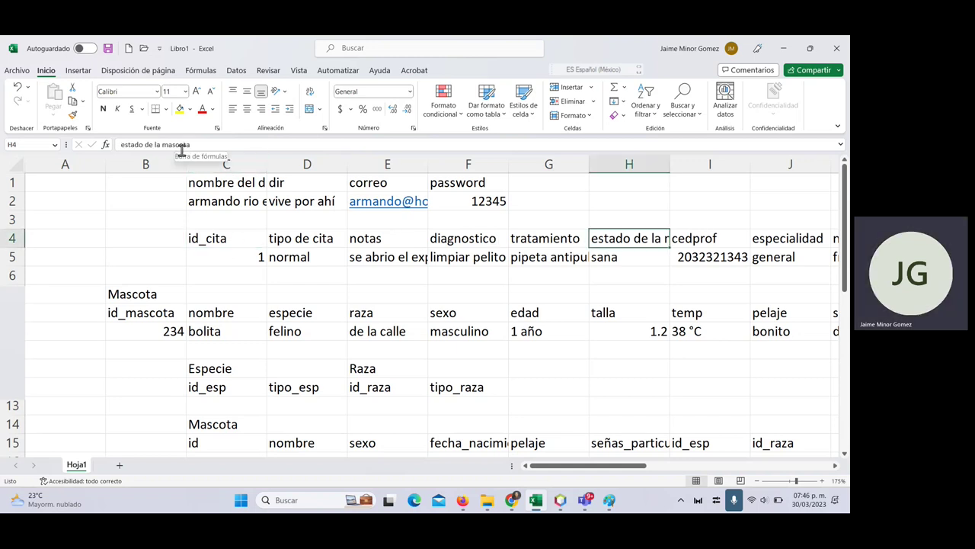
pyautogui.hotkey('ctrl', 'c')
pyautogui.scroll(-5, 282, 274)
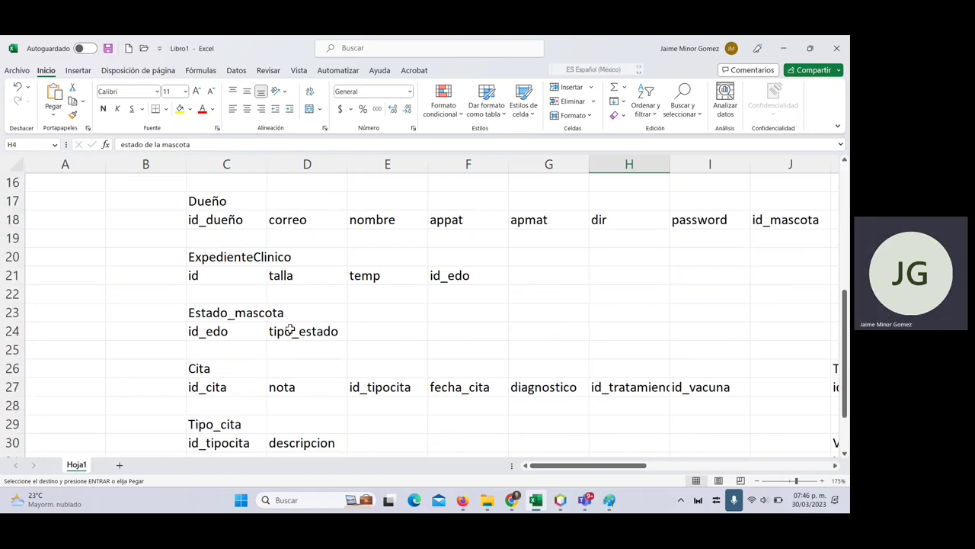
pyautogui.scroll(-5, 290, 328)
pyautogui.scroll(5, 290, 335)
pyautogui.click(550, 275)
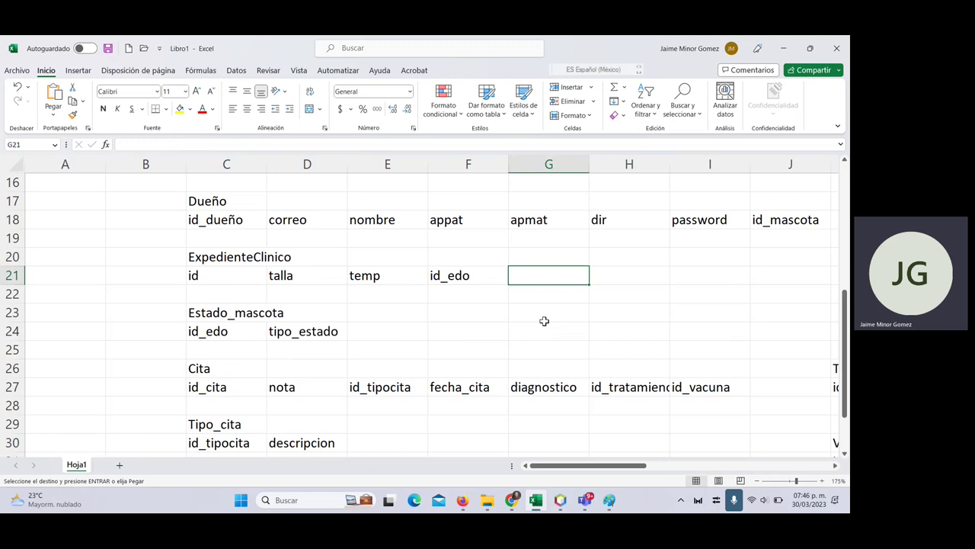
pyautogui.click(472, 276)
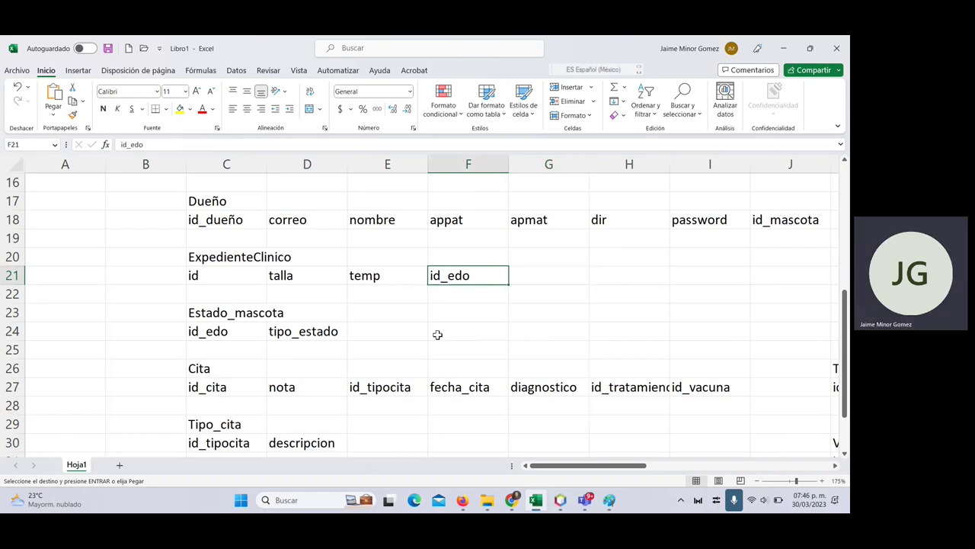
# - Copy the veterinarian headers cedprof through tel and paste them into C33
pyautogui.scroll(1, 468, 324)
pyautogui.scroll(4, 468, 324)
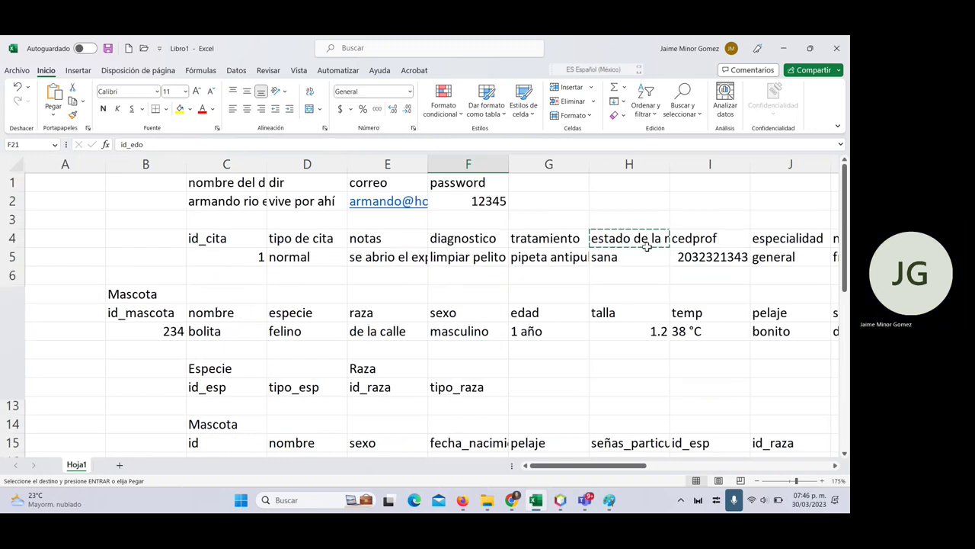
pyautogui.click(690, 241)
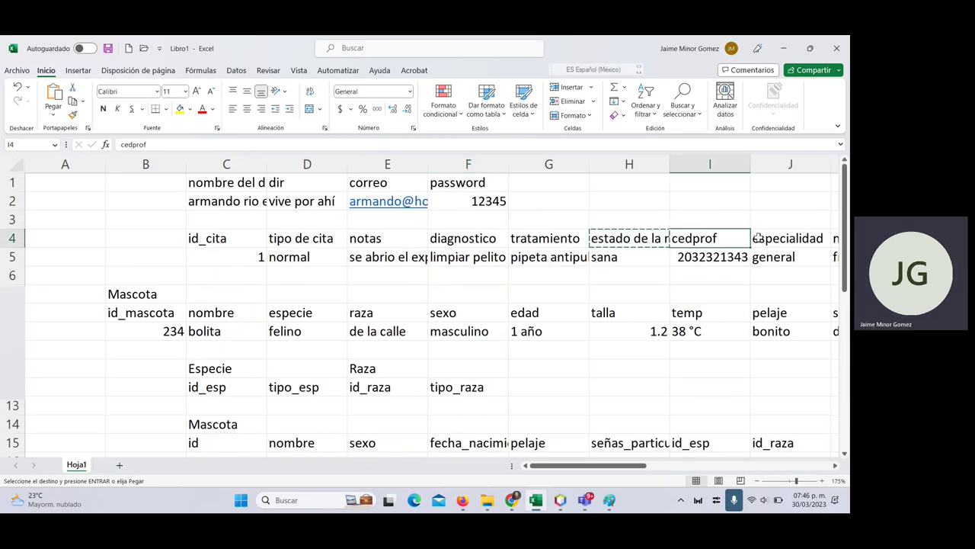
pyautogui.moveTo(693, 238); pyautogui.dragTo(665, 238)
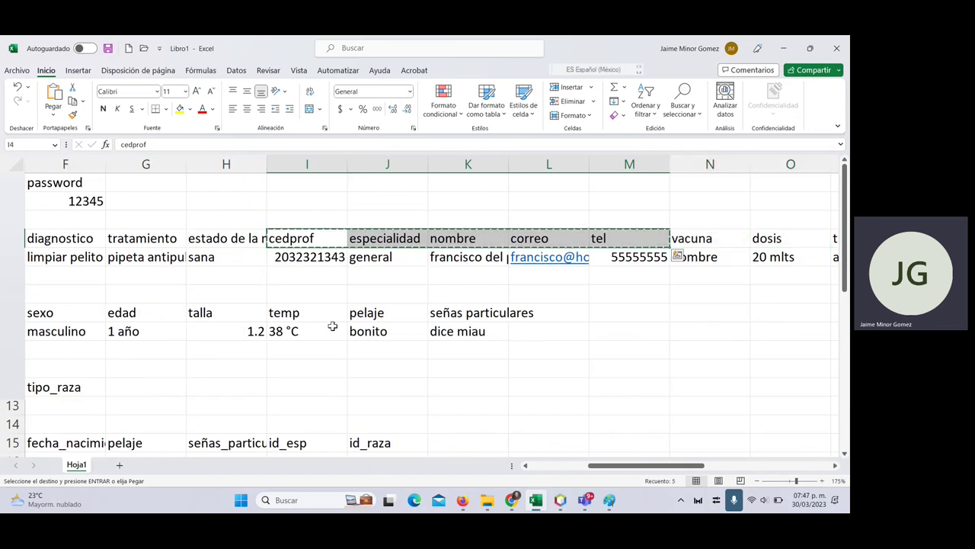
pyautogui.scroll(-6, 313, 335)
pyautogui.click(540, 464)
pyautogui.scroll(-2, 338, 403)
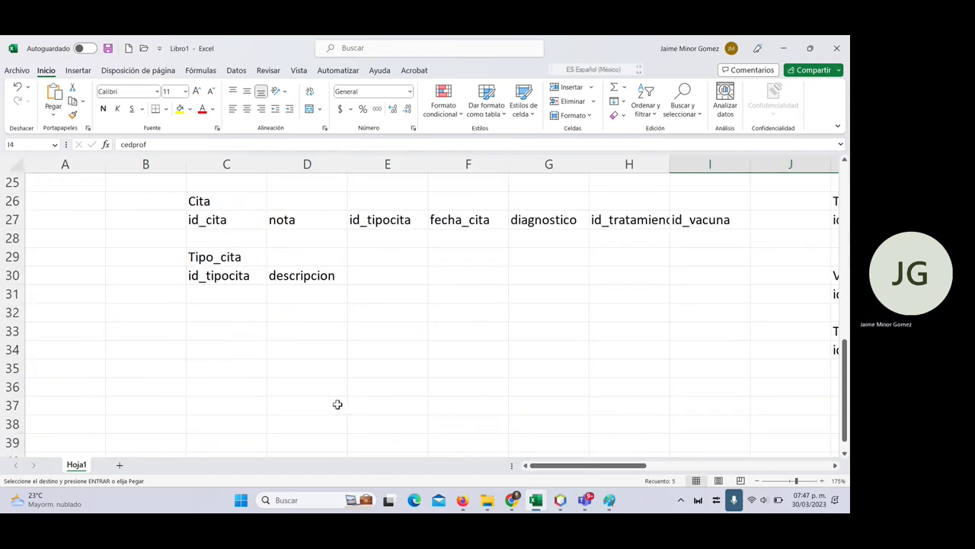
pyautogui.click(222, 324)
pyautogui.hotkey('ctrl', 'v')
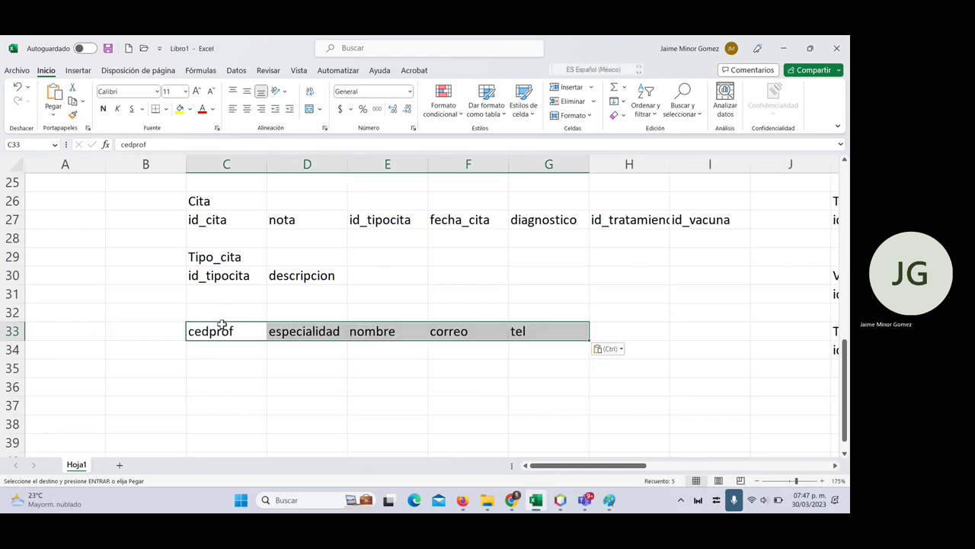
# - Label the new table 'Veterinario' in cell C32
pyautogui.click(230, 315)
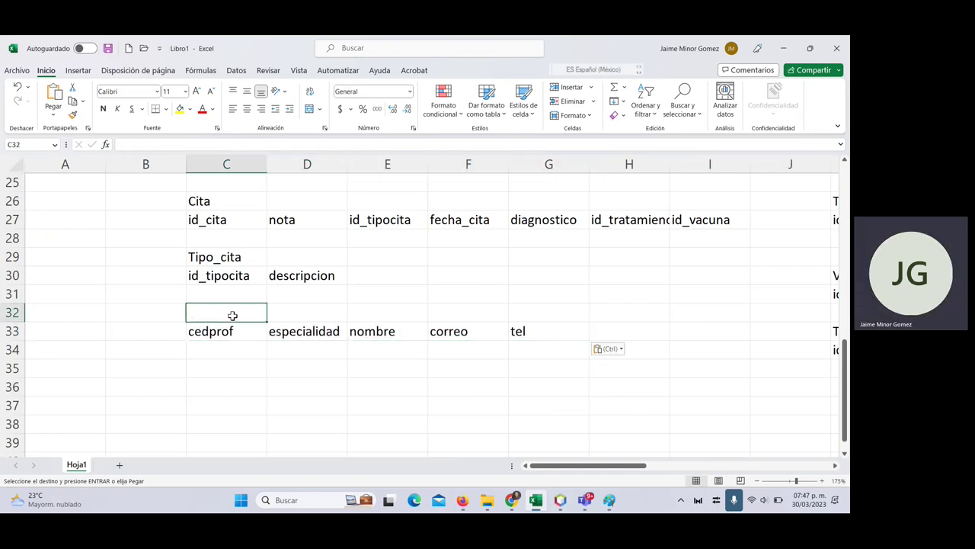
pyautogui.write('Veterinario')
pyautogui.press('Return')
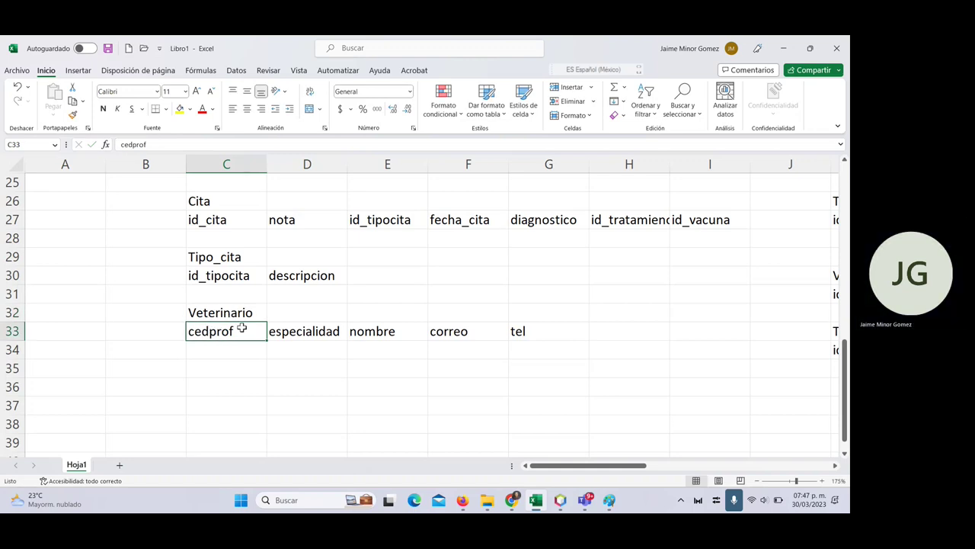
pyautogui.keyDown('ctrl'); pyautogui.scroll(-3, 305, 330); pyautogui.keyUp('ctrl')
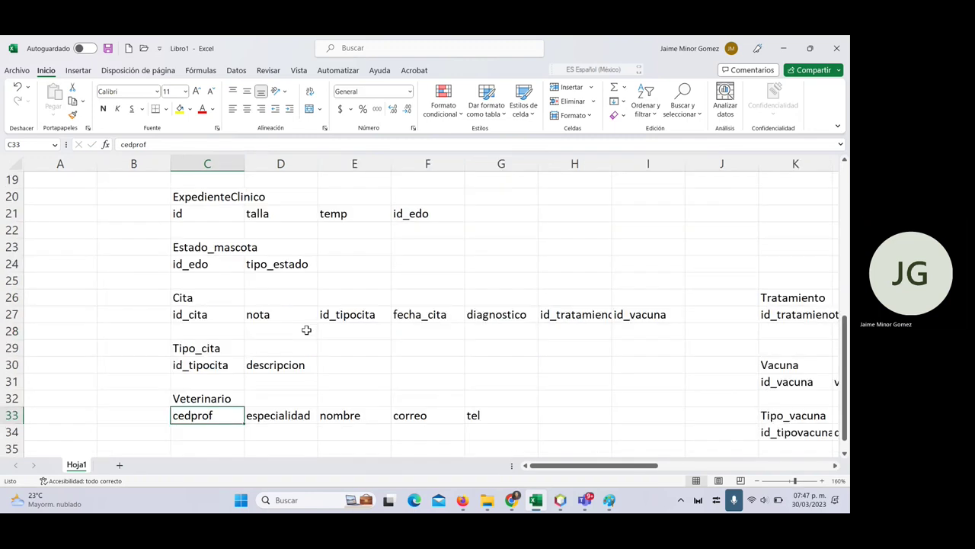
pyautogui.scroll(6, 289, 347)
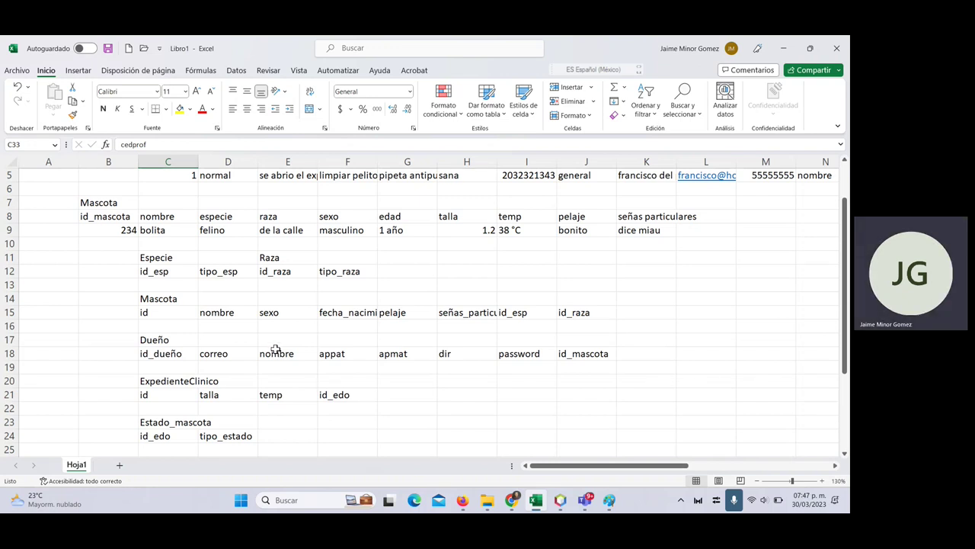
# - Bring up Windows search to look for another installed program
pyautogui.press('super')
pyautogui.press('Escape')
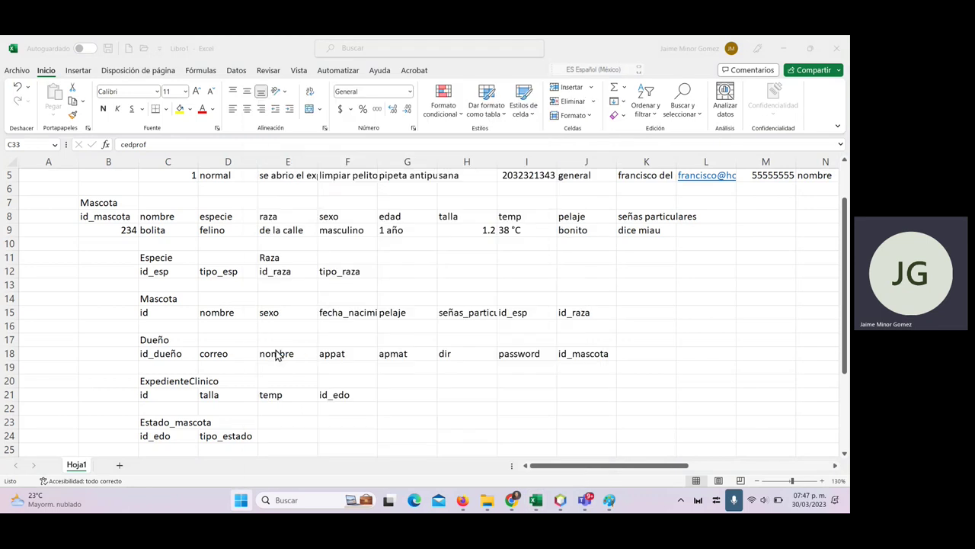
pyautogui.press('super')
# - Launch MySQL Workbench, open Local instance MySQL57, and create a model via File > New Model
pyautogui.write('w')
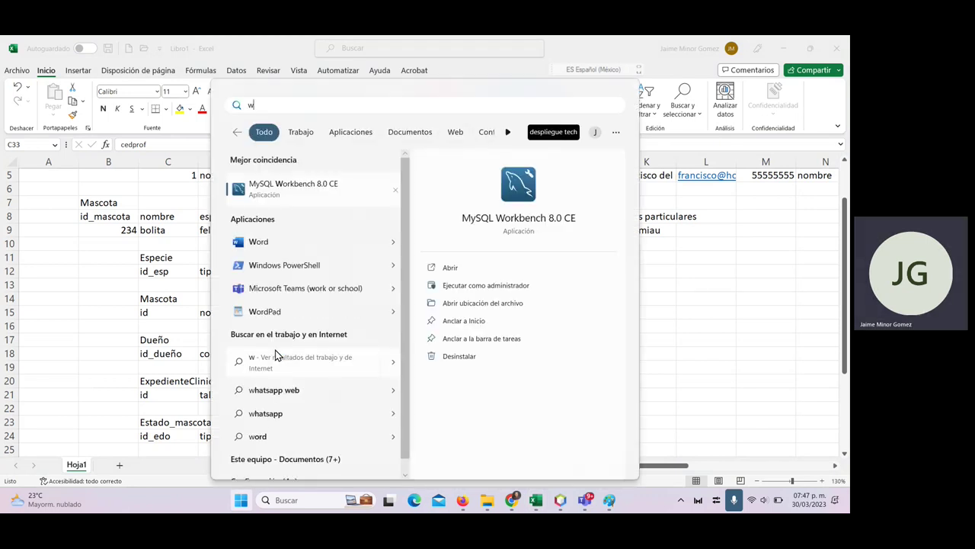
pyautogui.press('Escape')
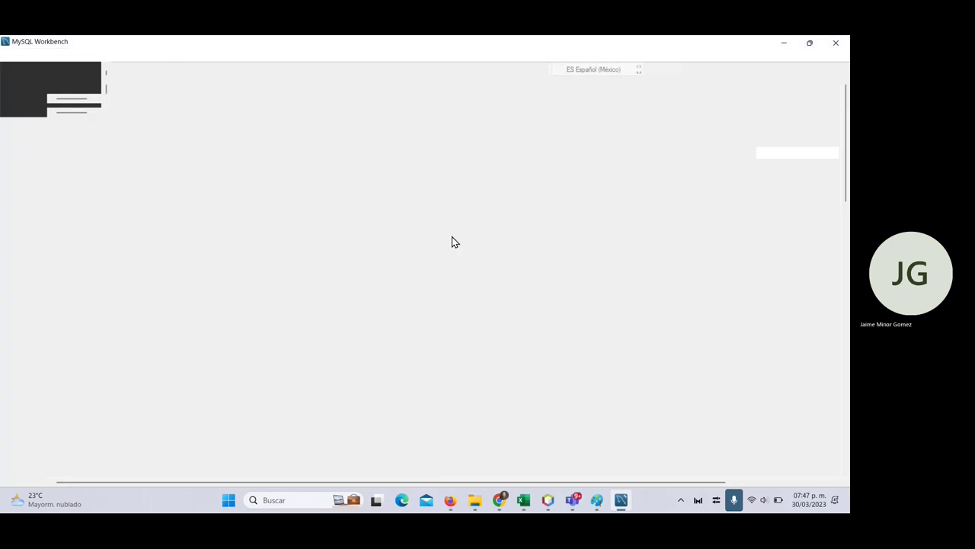
pyautogui.click(126, 319)
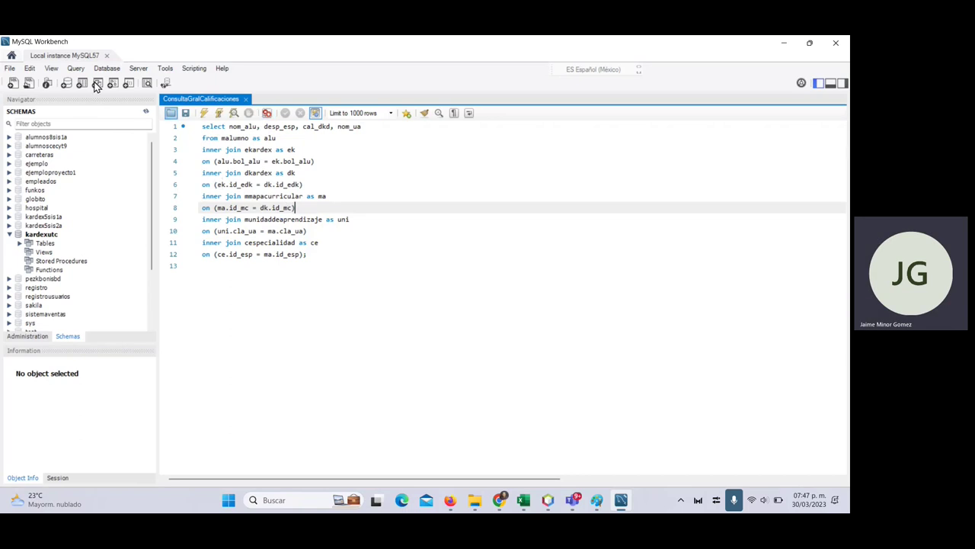
pyautogui.click(12, 68)
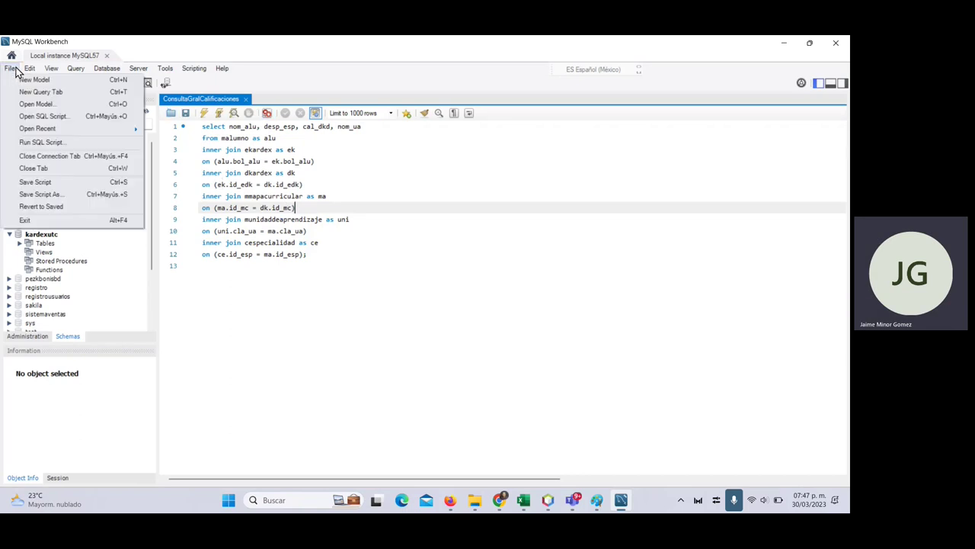
pyautogui.click(262, 212)
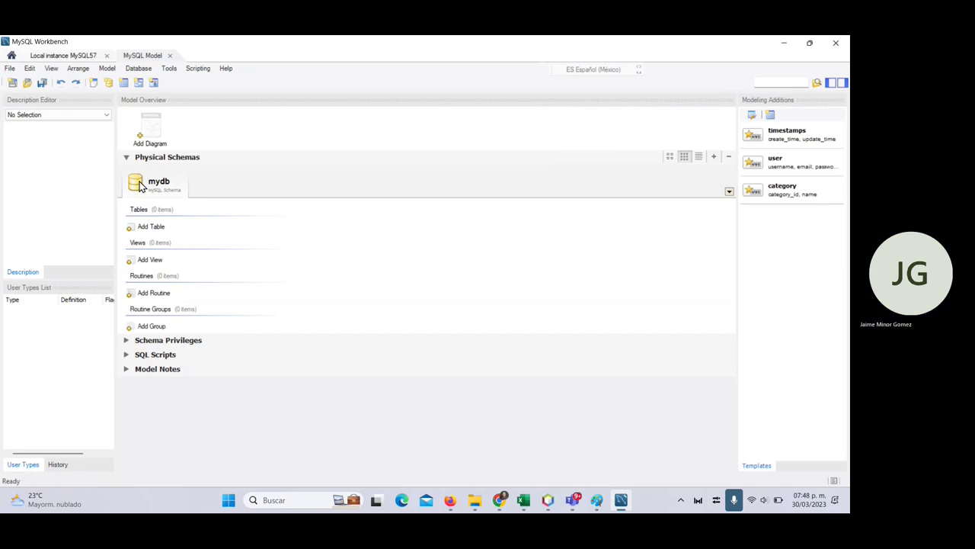
# - Rename schema mydb to 'Veterinaria' and add a blank EER diagram from Model Overview
pyautogui.doubleClick(160, 183)
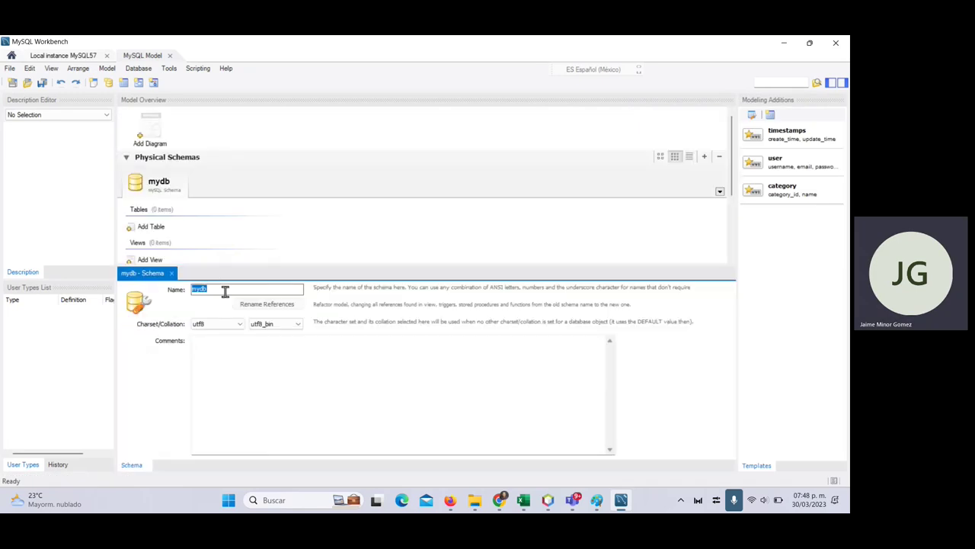
pyautogui.click(224, 290)
pyautogui.doubleClick(221, 289)
pyautogui.write('Ve')
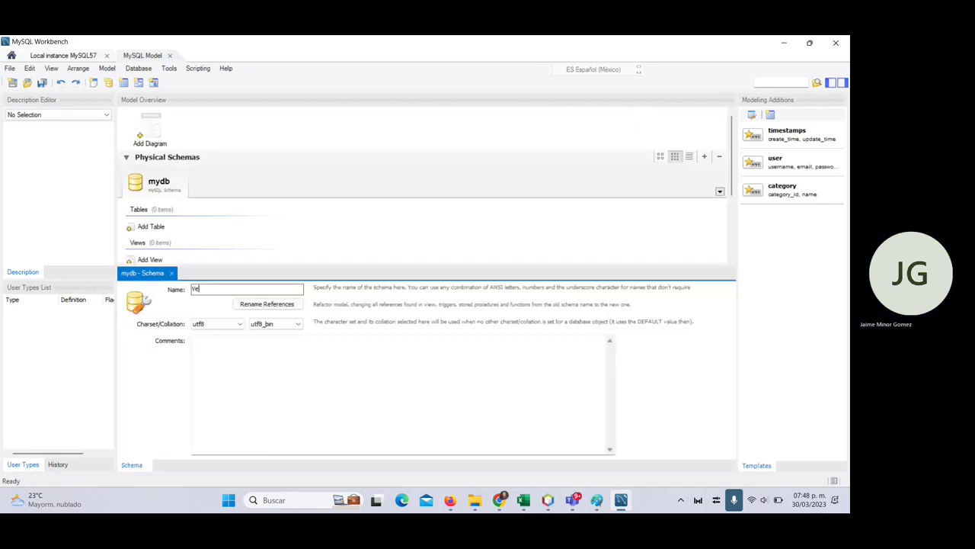
pyautogui.write('terin')
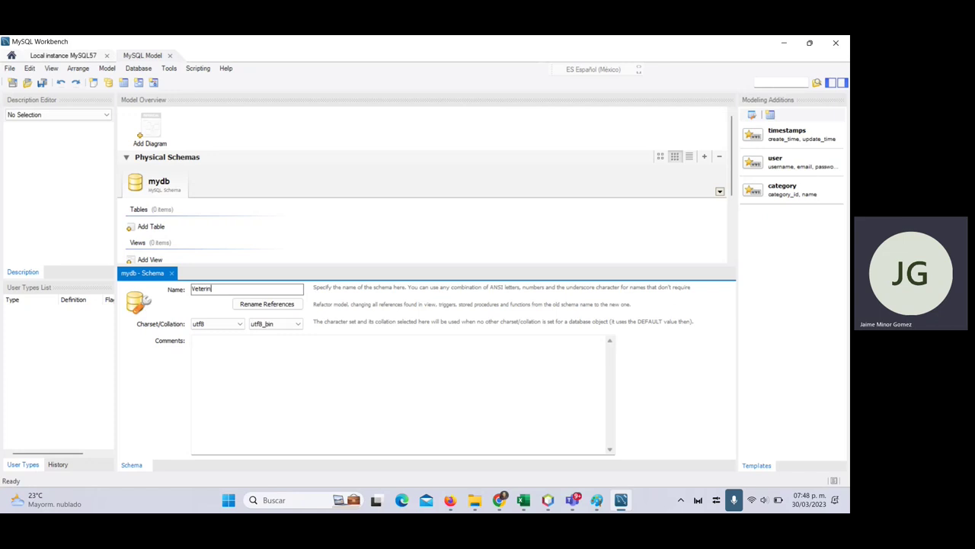
pyautogui.write('aria')
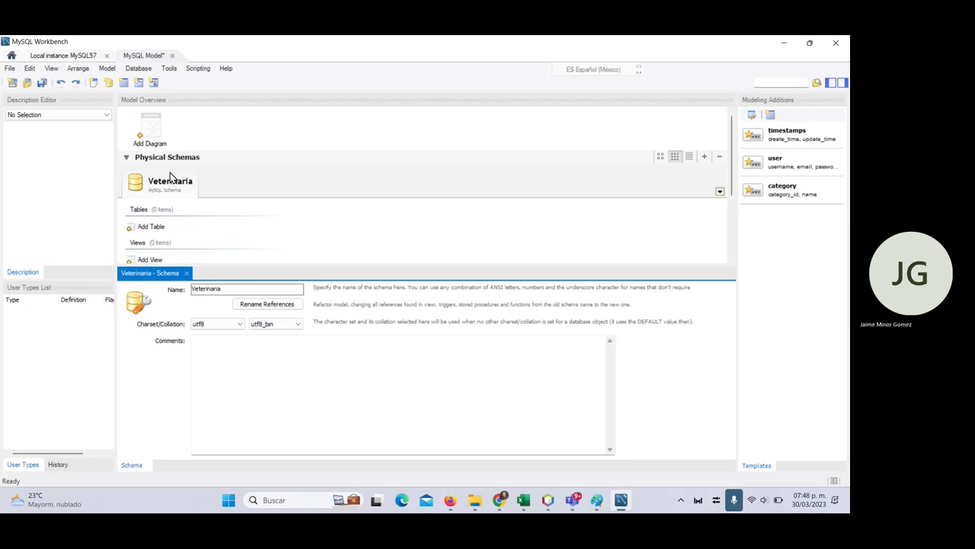
pyautogui.click(150, 122)
pyautogui.doubleClick(149, 120)
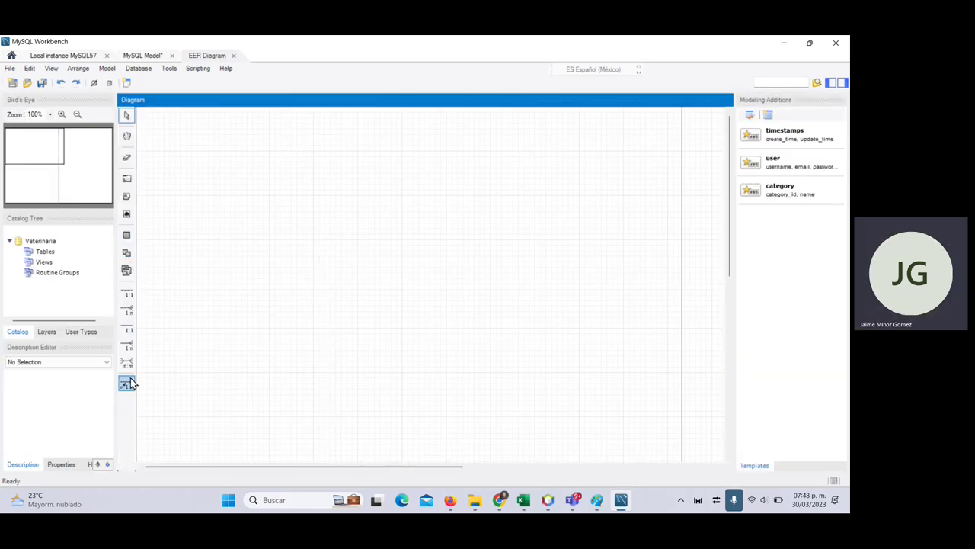
# - Place a new table on the diagram and review the Especie and Raza field lists in Excel
pyautogui.click(126, 237)
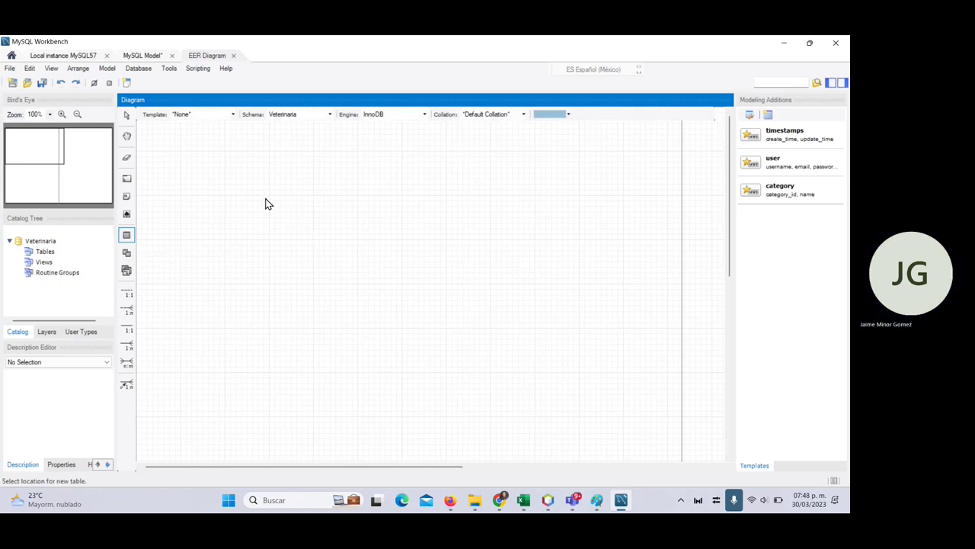
pyautogui.click(265, 201)
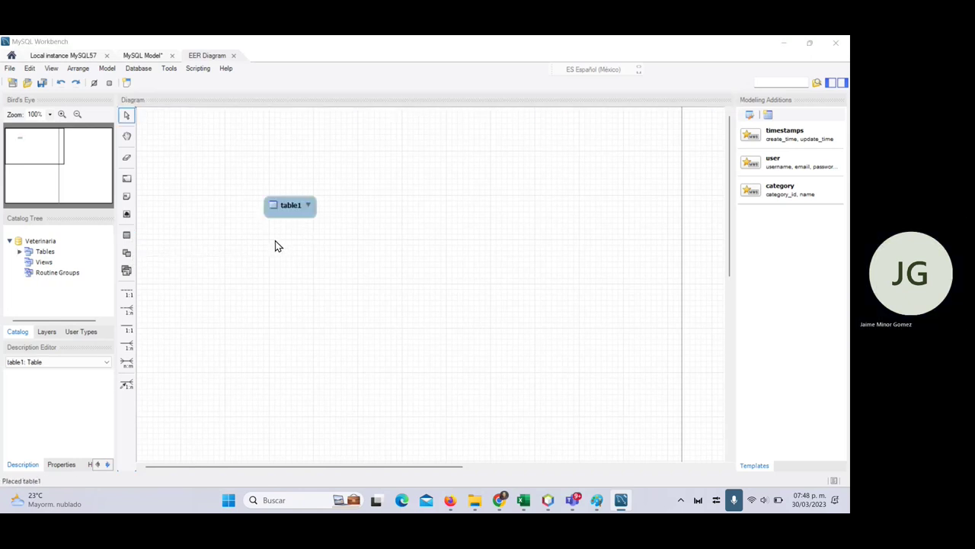
pyautogui.hotkey('alt', 'Tab')
pyautogui.scroll(2, 168, 263)
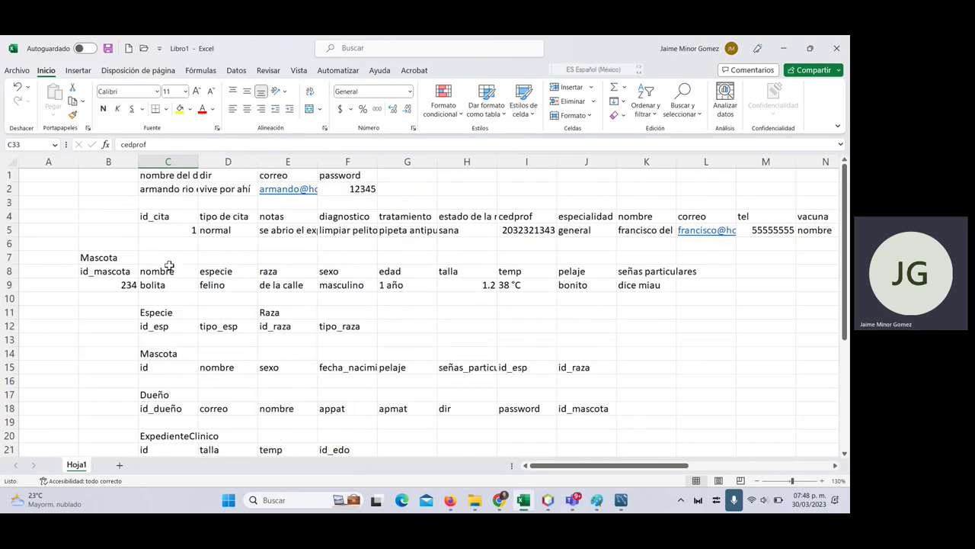
pyautogui.click(183, 232)
pyautogui.scroll(-2, 172, 275)
pyautogui.scroll(2, 169, 259)
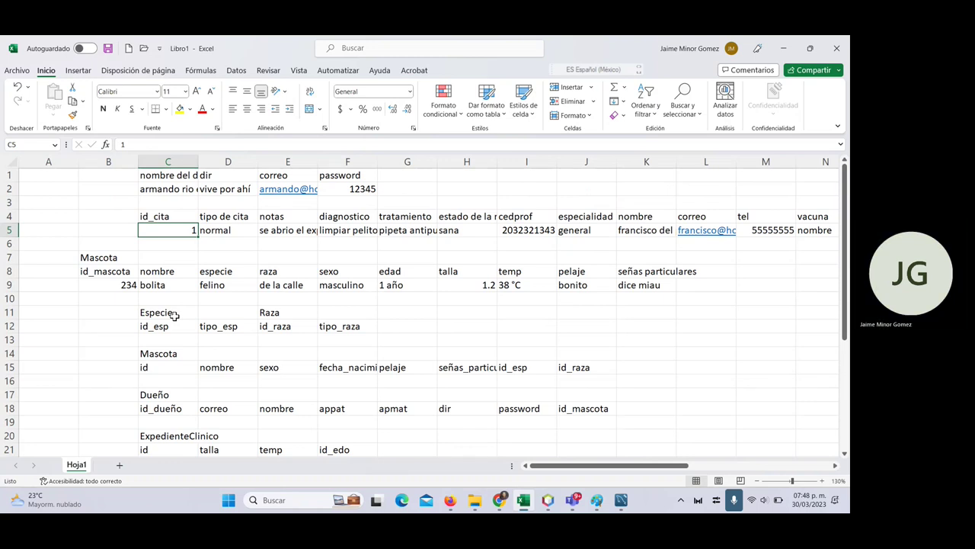
pyautogui.click(153, 307)
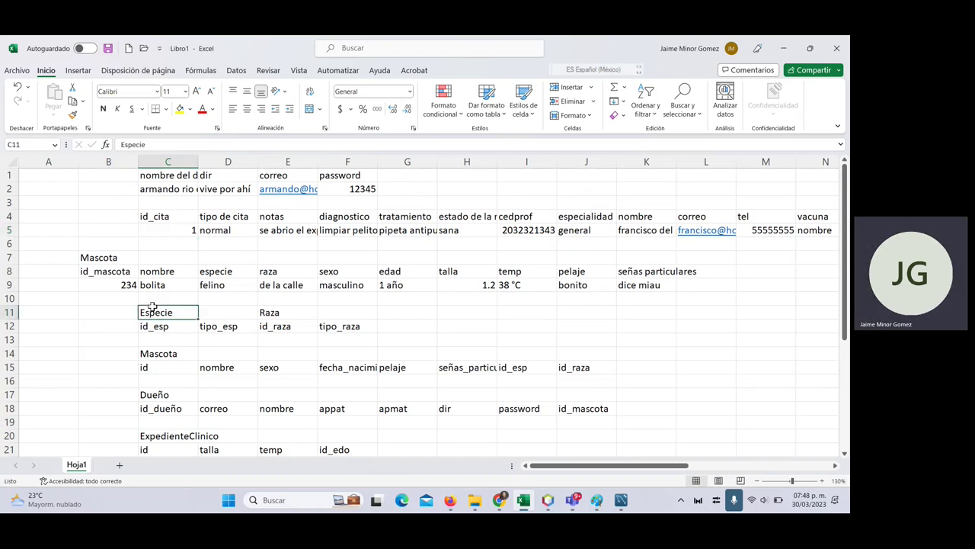
pyautogui.moveTo(152, 307); pyautogui.dragTo(280, 323)
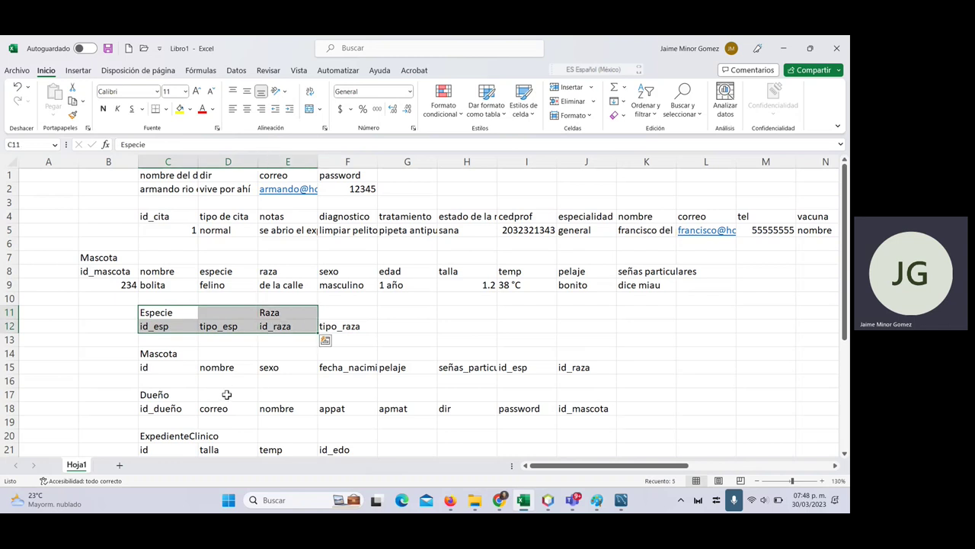
pyautogui.hotkey('alt', 'Tab')
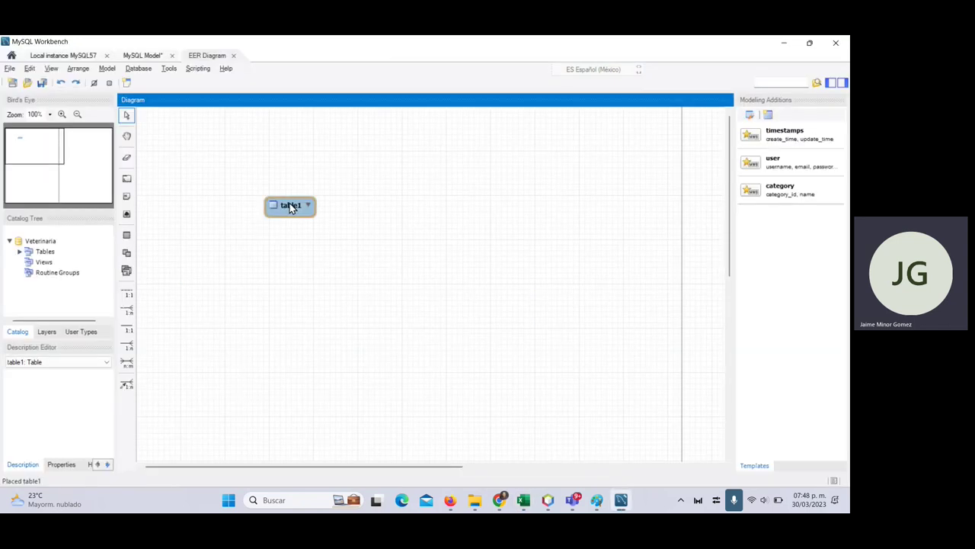
# - Rename the table to 'Especie' with an id_esp INT primary key (PK, NN, AI)
pyautogui.click(290, 206)
pyautogui.doubleClick(288, 207)
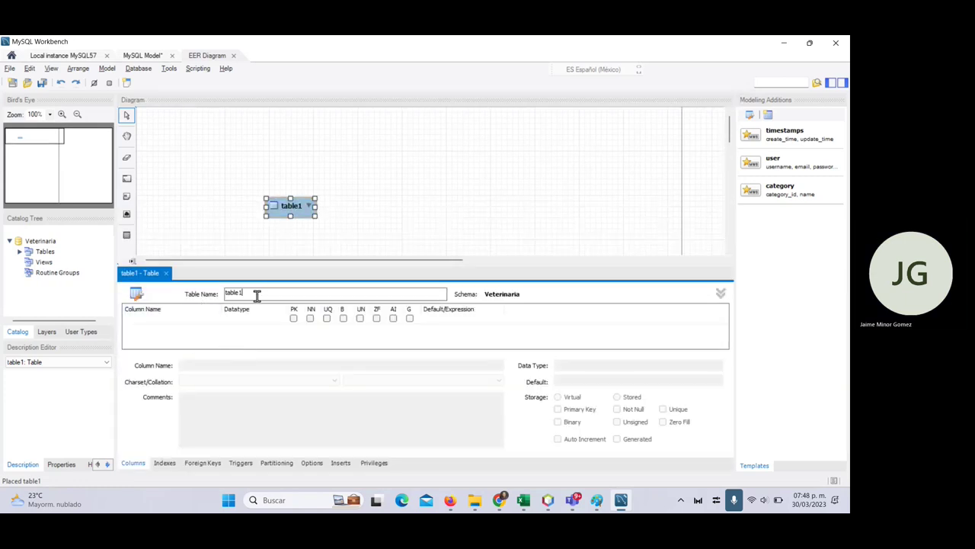
pyautogui.write('Especie')
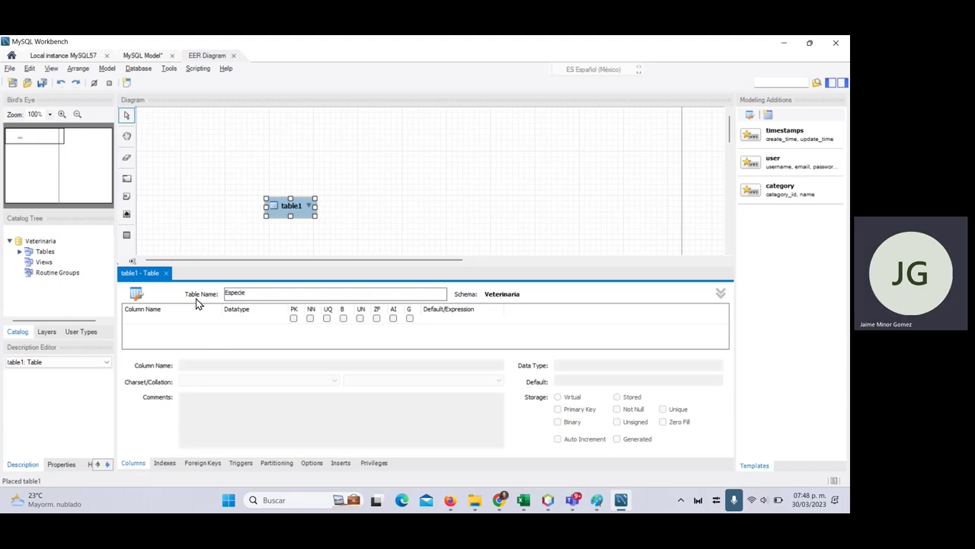
pyautogui.doubleClick(170, 318)
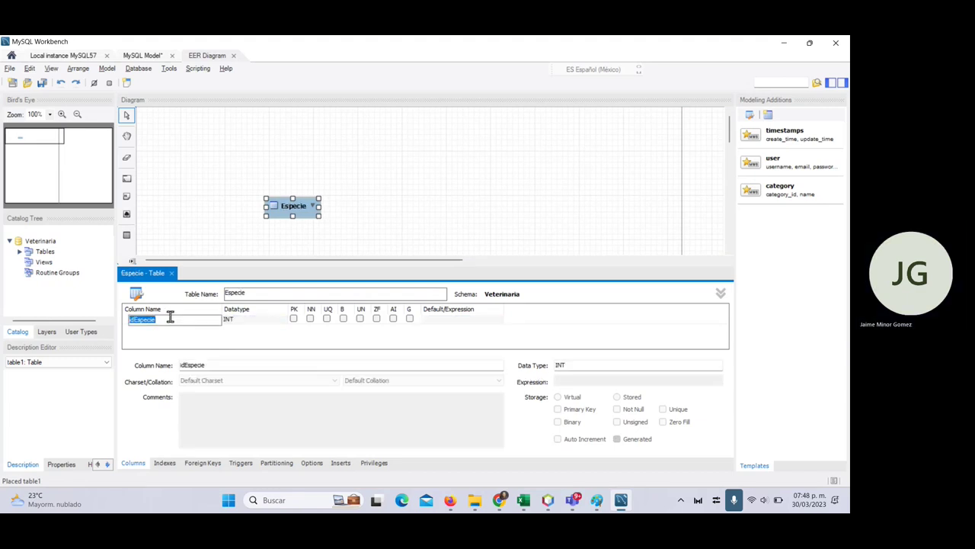
pyautogui.write('id_esp')
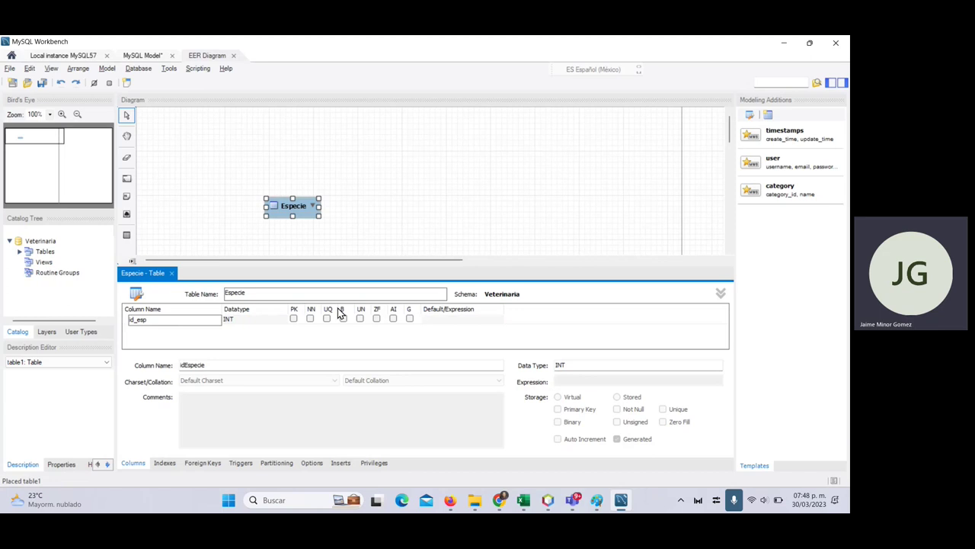
pyautogui.click(393, 317)
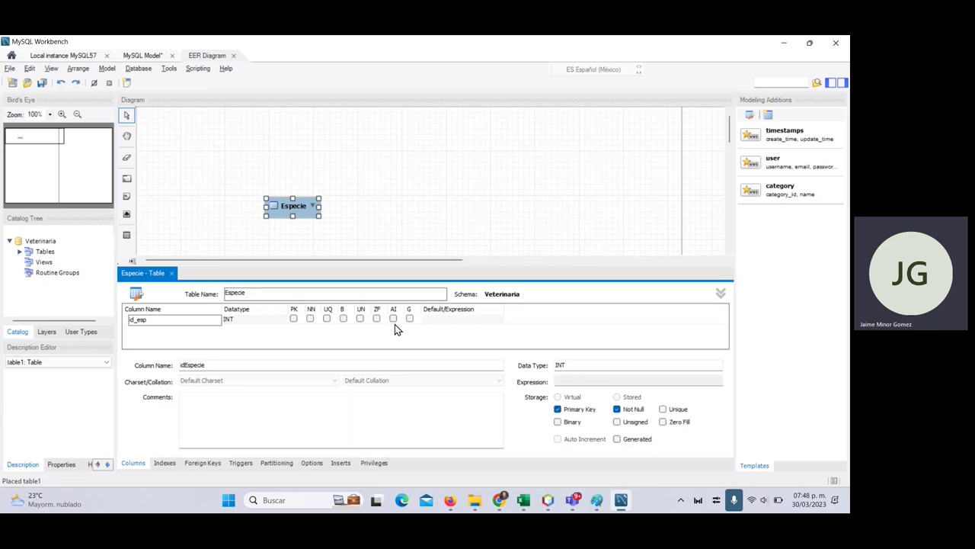
# - Add a not-null raza VARCHAR(45) column to Especie
pyautogui.doubleClick(227, 329)
pyautogui.press('BackSpace')
pyautogui.write('r')
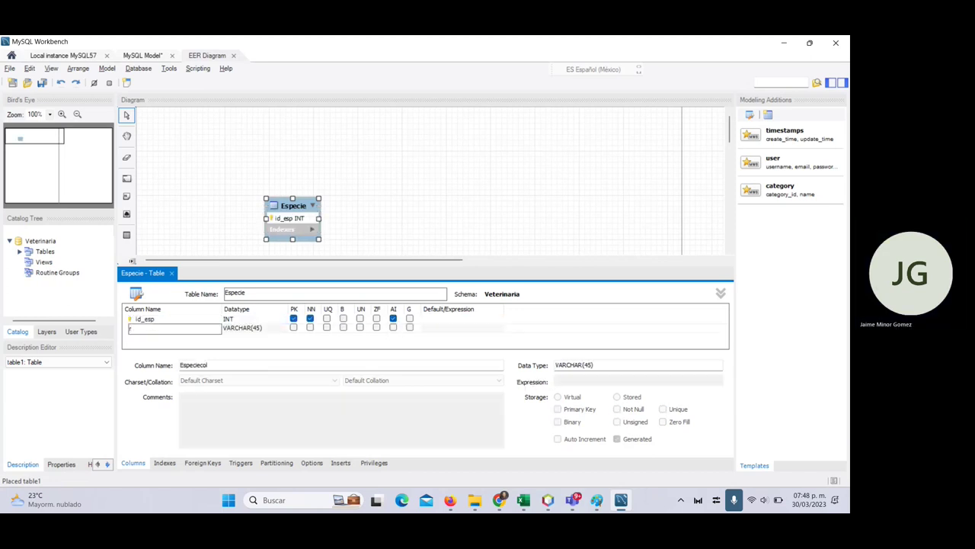
pyautogui.write('aza')
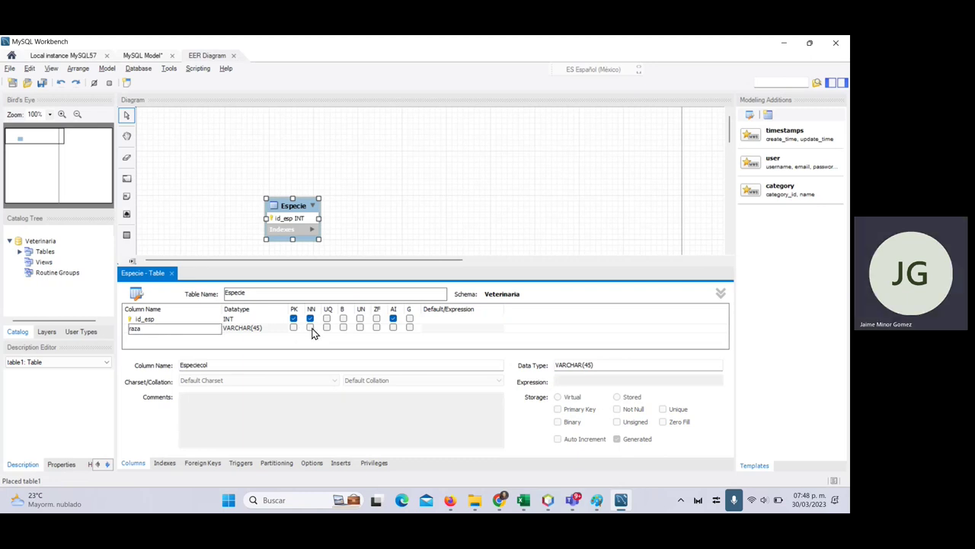
pyautogui.click(310, 327)
# - Move the Especie table to the top-left and place a second table to its right
pyautogui.click(375, 235)
pyautogui.click(293, 206)
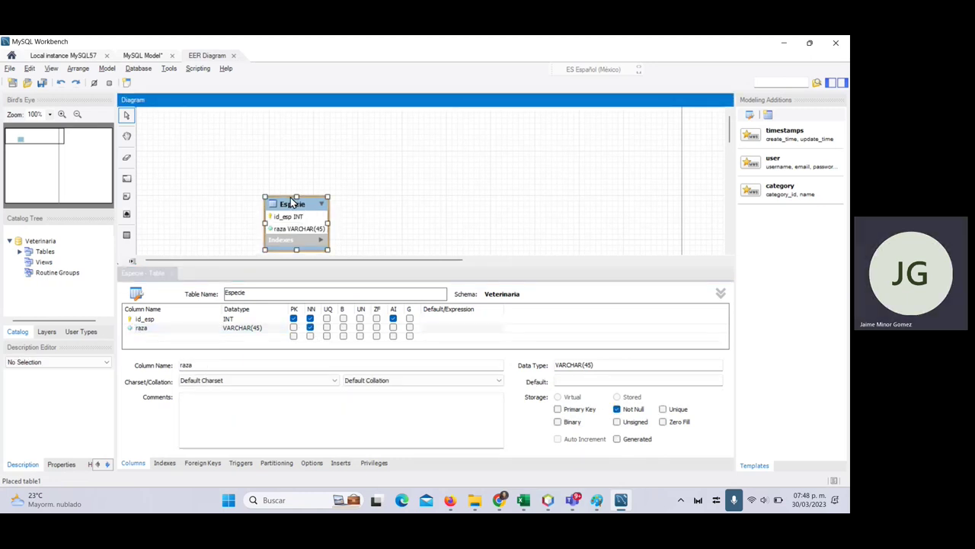
pyautogui.moveTo(294, 206); pyautogui.dragTo(214, 143)
pyautogui.click(128, 236)
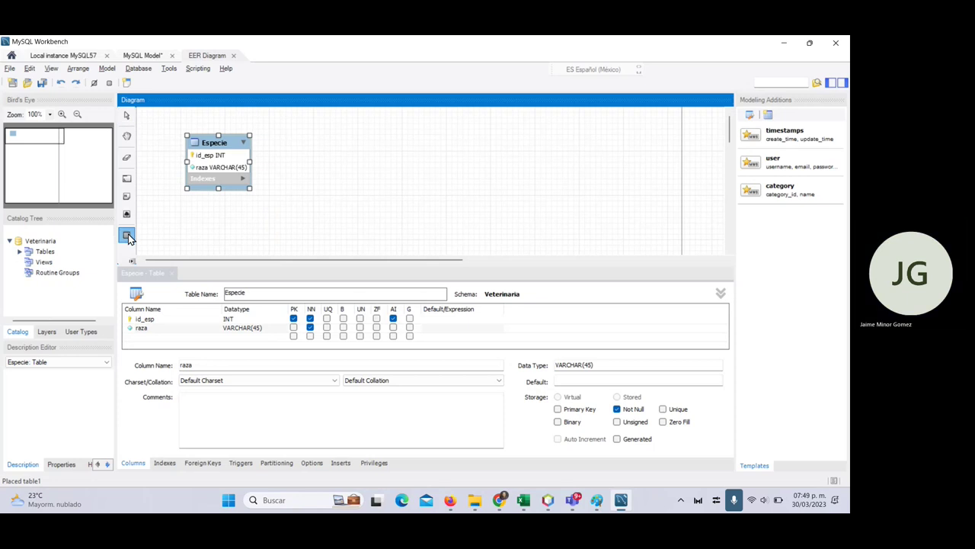
pyautogui.click(331, 200)
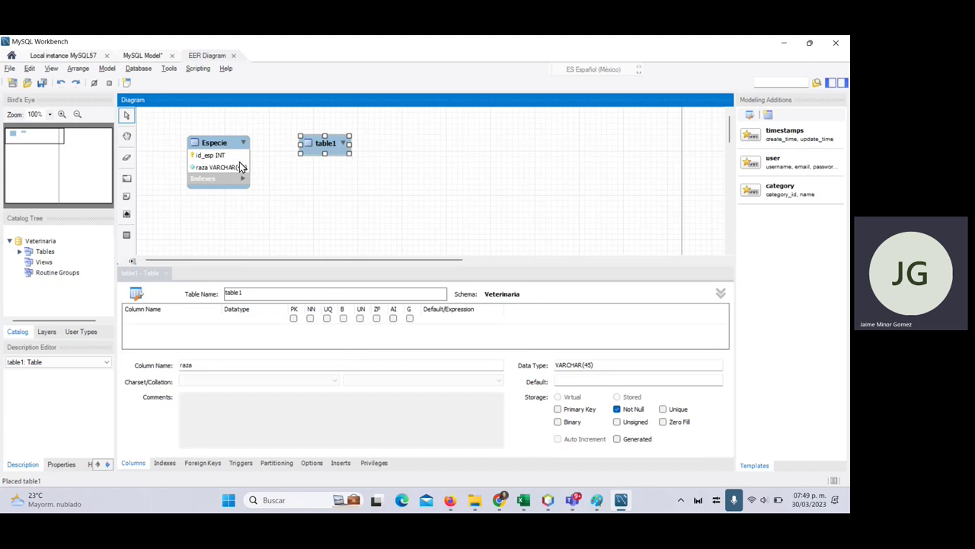
# - Check the Raza fields in Excel and rename the new table1 to 'Raza'
pyautogui.hotkey('alt', 'Tab')
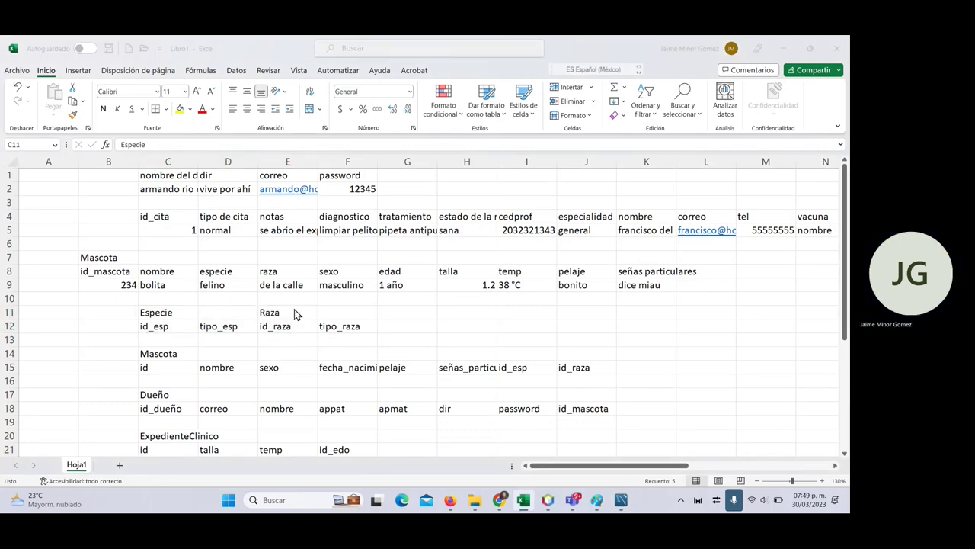
pyautogui.hotkey('alt', 'Tab')
pyautogui.moveTo(261, 292); pyautogui.dragTo(213, 301)
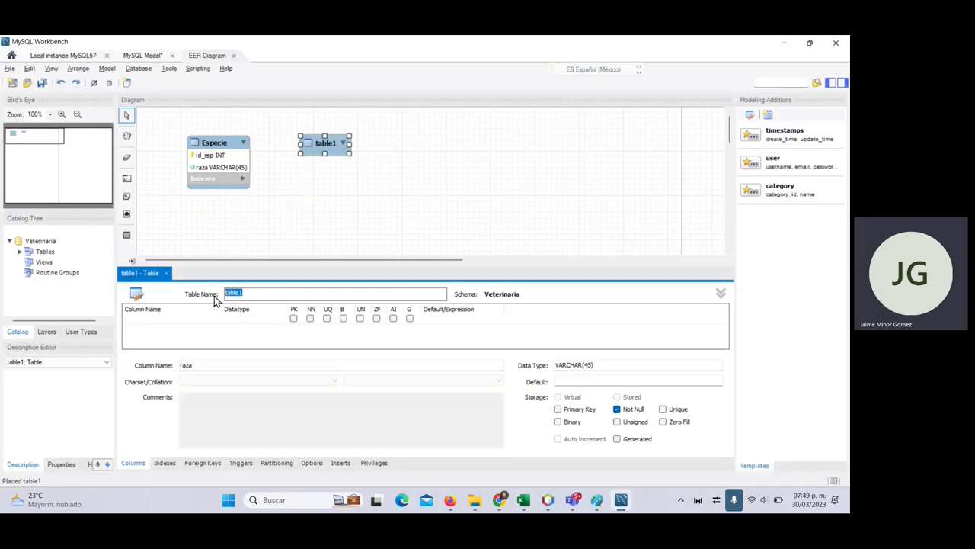
pyautogui.write('Raza')
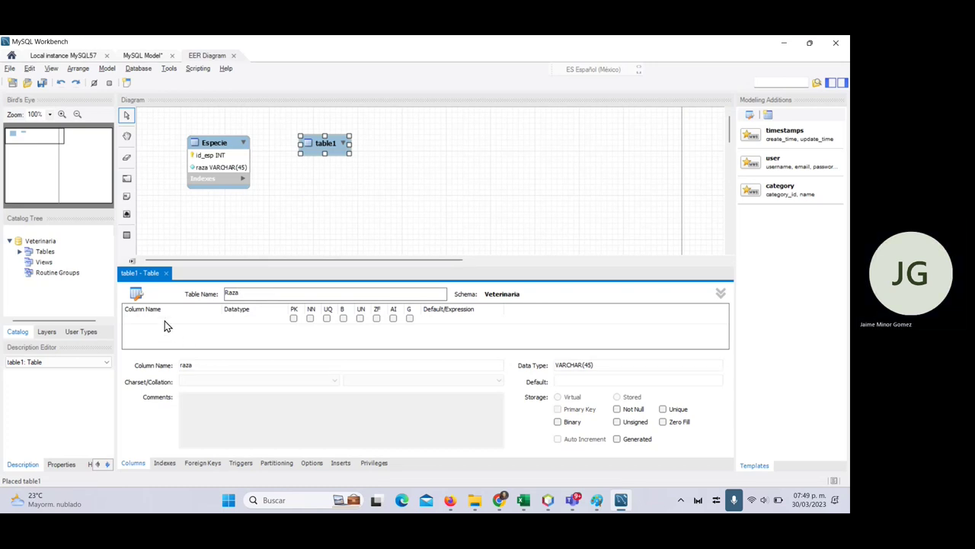
# - Add an auto-increment id_raza primary key column (PK, NN, AI), then start a second column
pyautogui.click(164, 321)
pyautogui.write('id_raz')
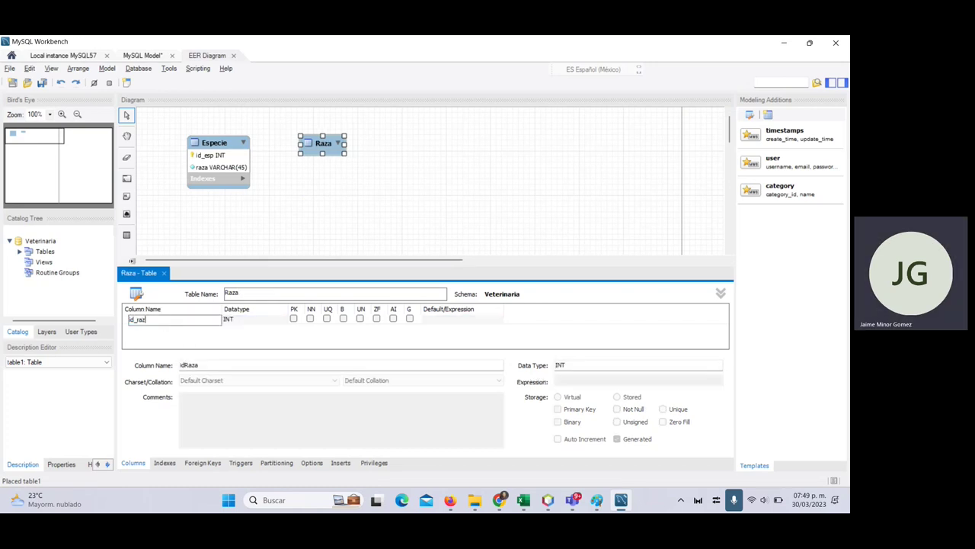
pyautogui.write('a')
pyautogui.click(393, 318)
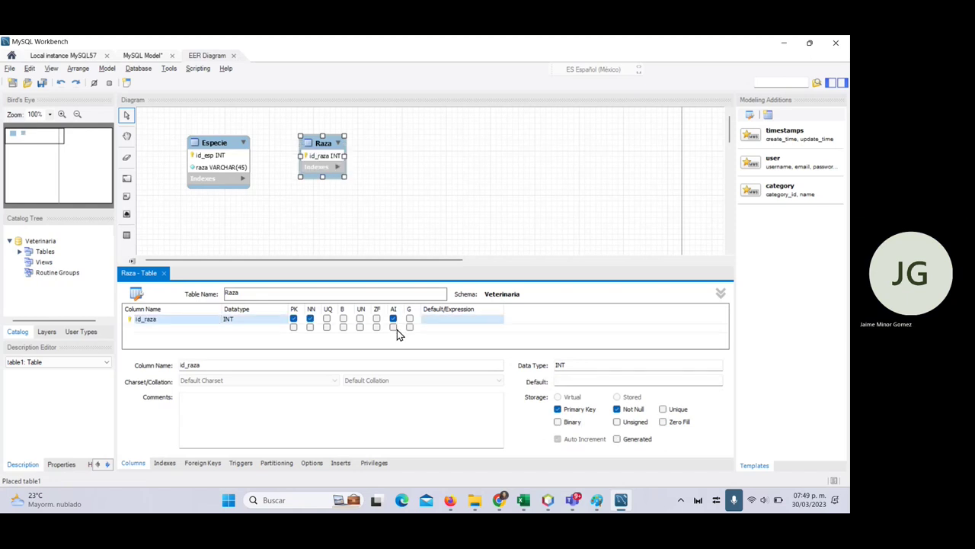
pyautogui.click(162, 328)
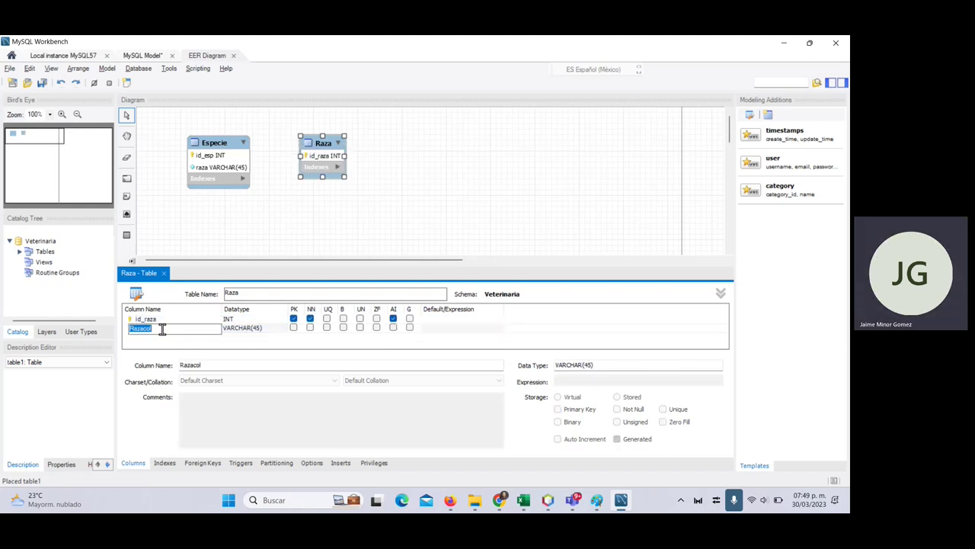
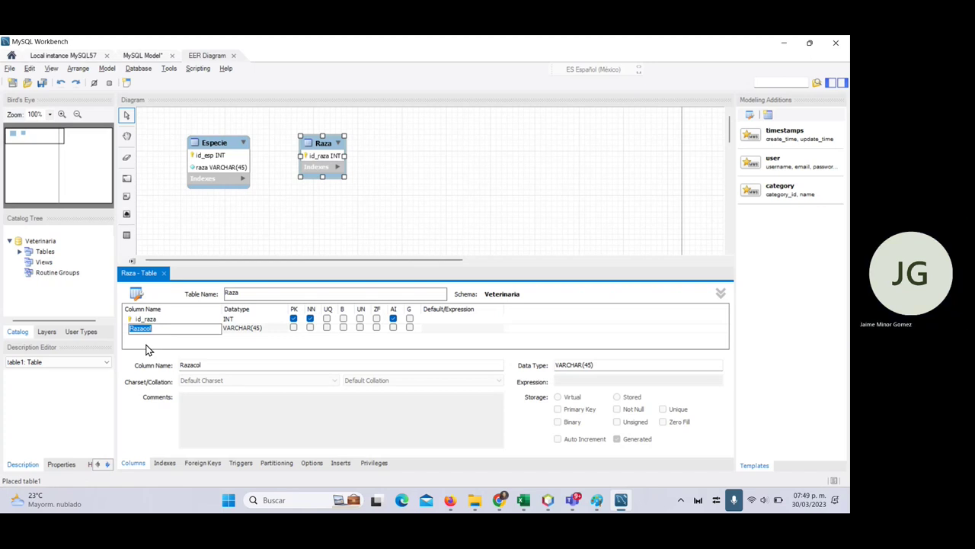
# - Rename Raza's second column to tipo_raza and mark it not null
pyautogui.hotkey('alt', 'Tab')
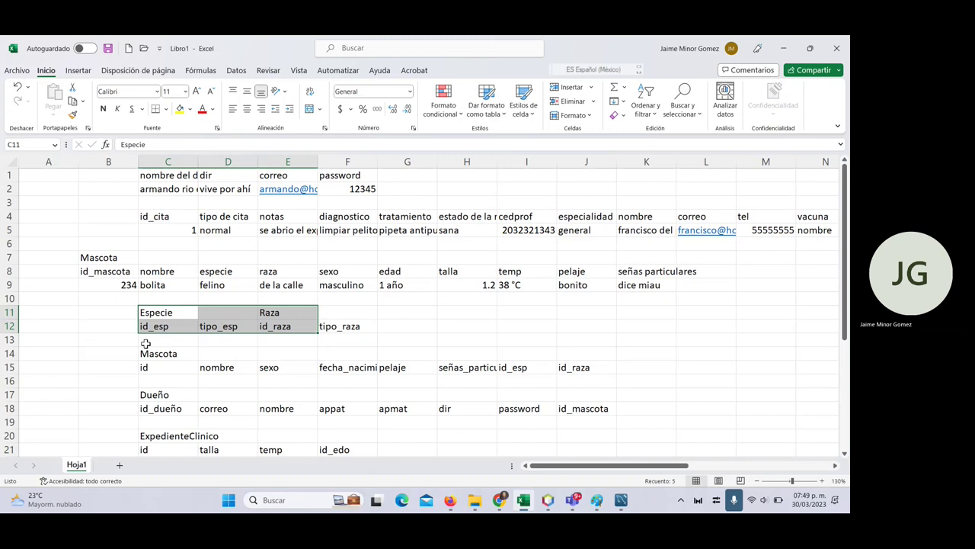
pyautogui.hotkey('alt', 'Tab')
pyautogui.write('tip')
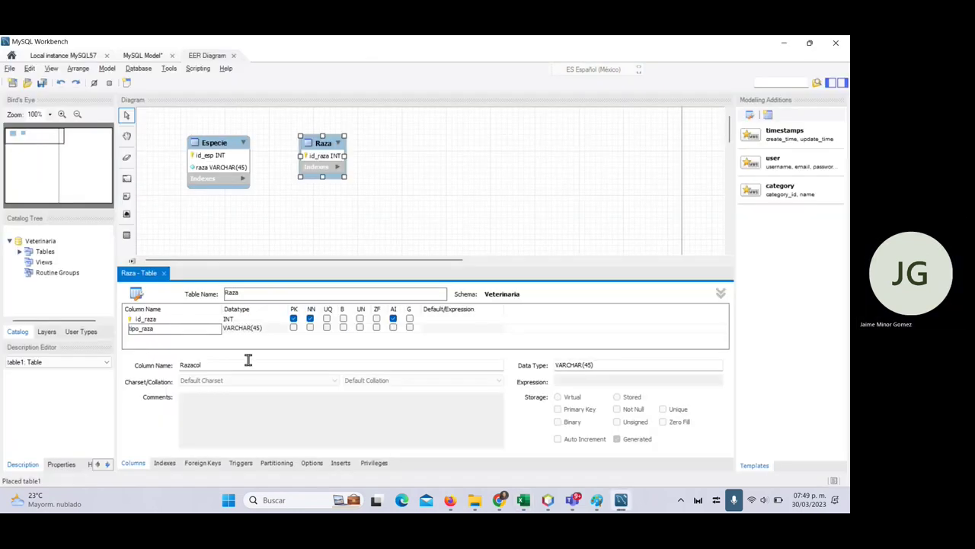
pyautogui.write('o_raza')
pyautogui.click(310, 326)
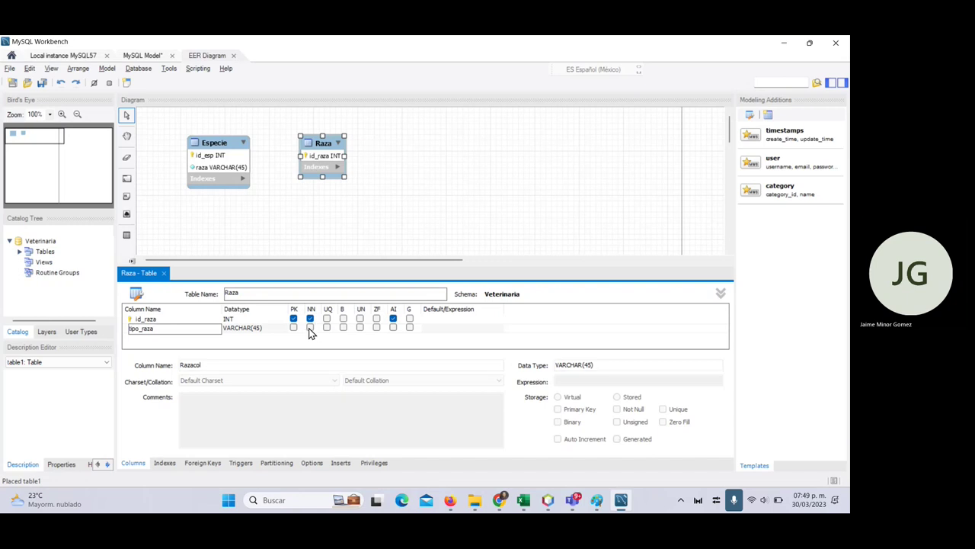
# - Rename the Especie table's raza column to tipo_esp
pyautogui.doubleClick(229, 164)
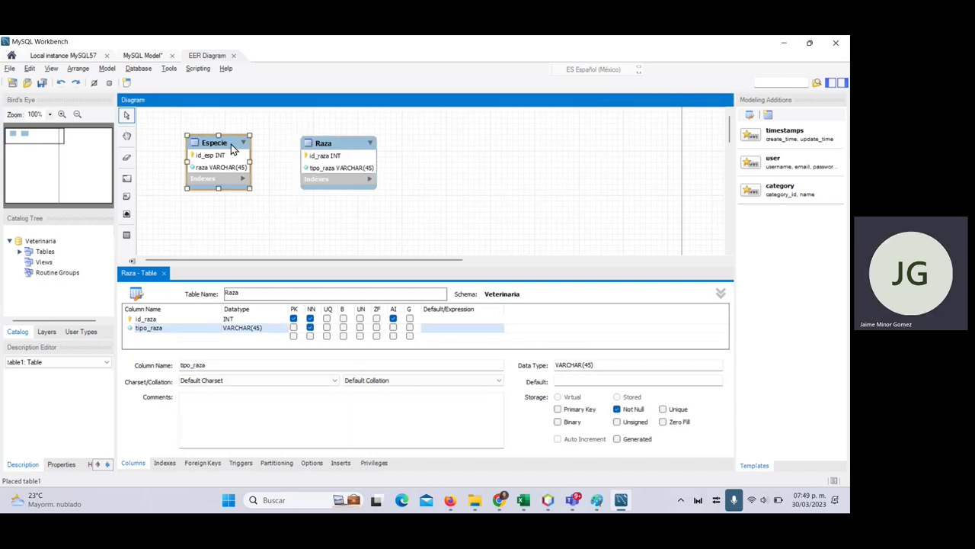
pyautogui.doubleClick(157, 327)
pyautogui.write('ipo_esp')
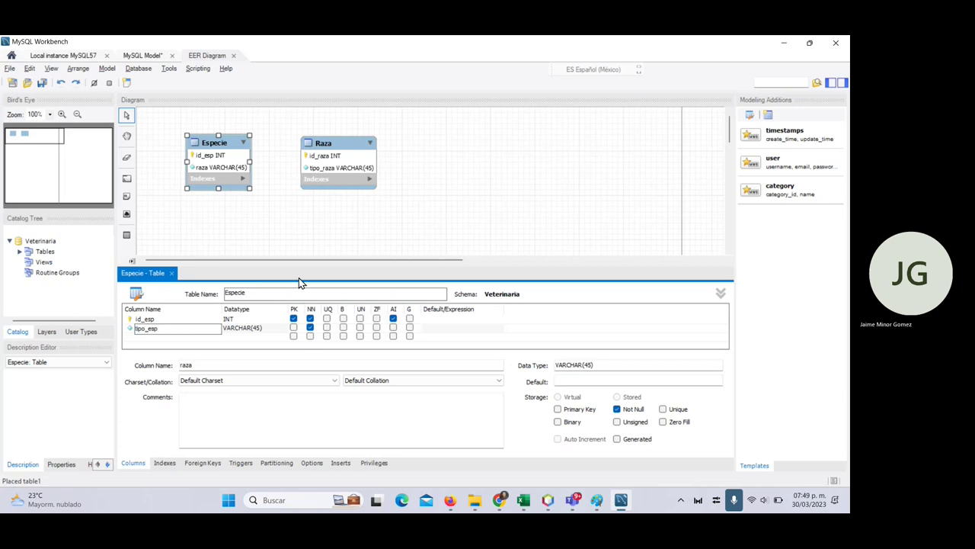
pyautogui.click(331, 236)
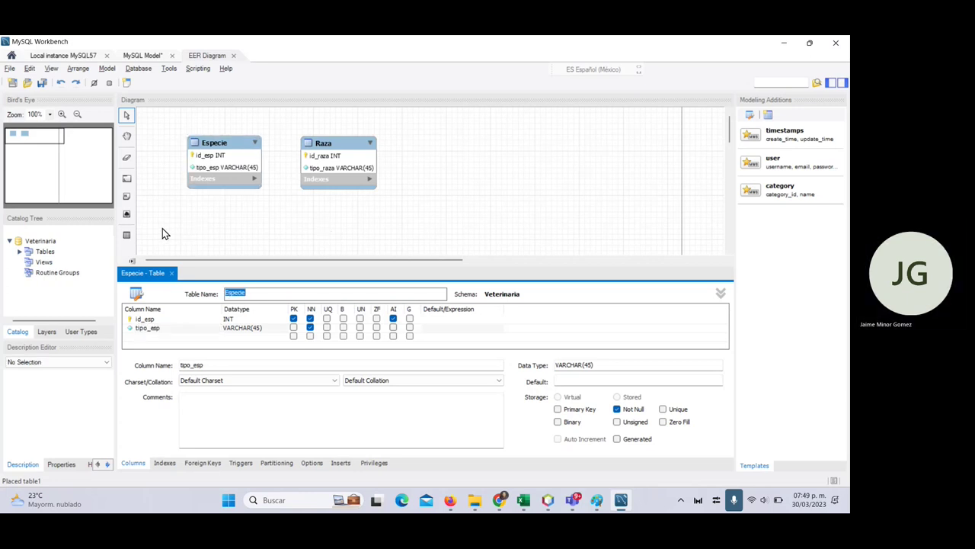
pyautogui.hotkey('alt', 'Tab')
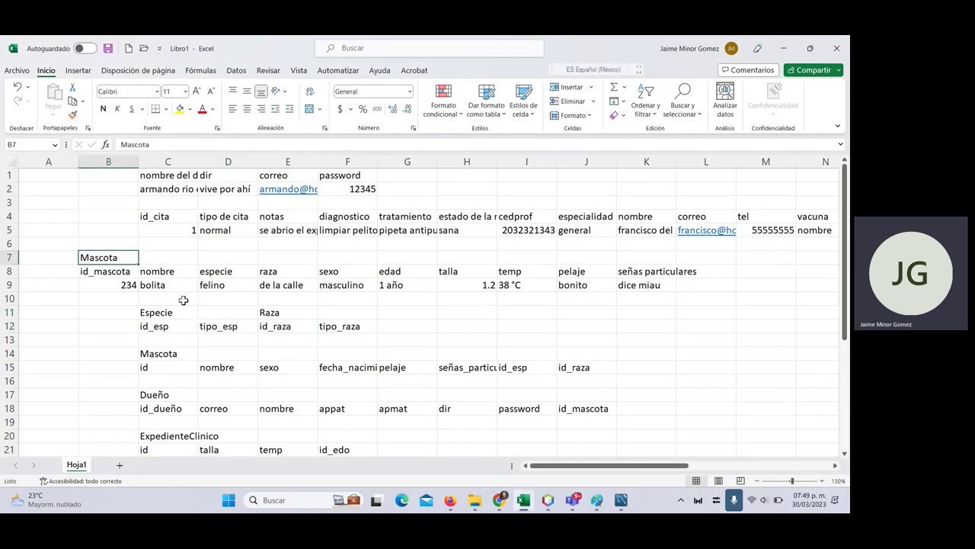
pyautogui.hotkey('alt', 'Tab')
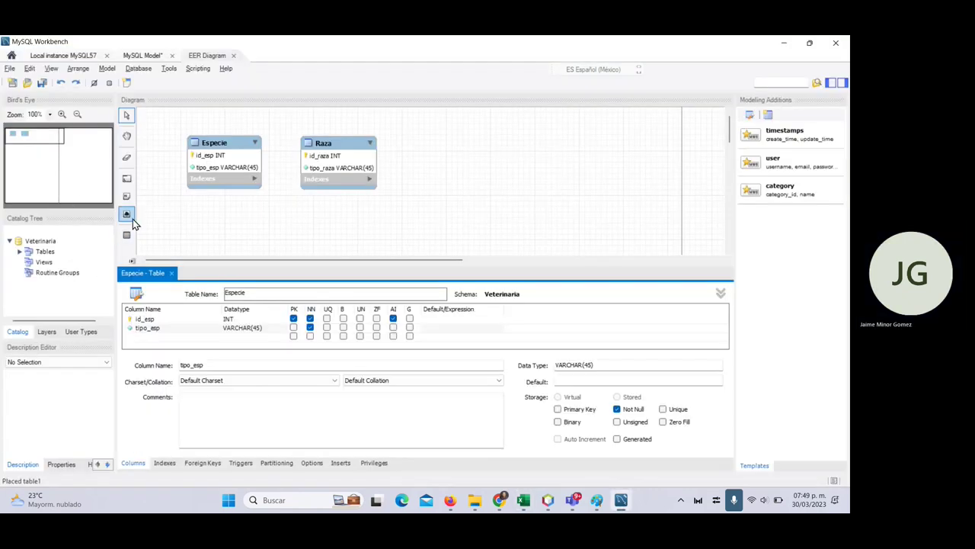
# - Place a new table below Especie and Raza, name it Mascota, and add primary key id_mascota
pyautogui.click(128, 235)
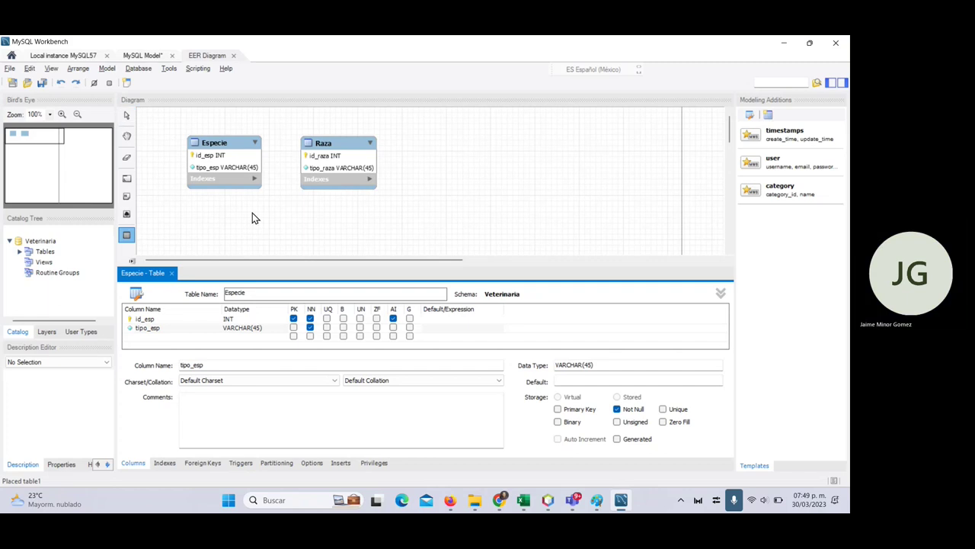
pyautogui.click(310, 229)
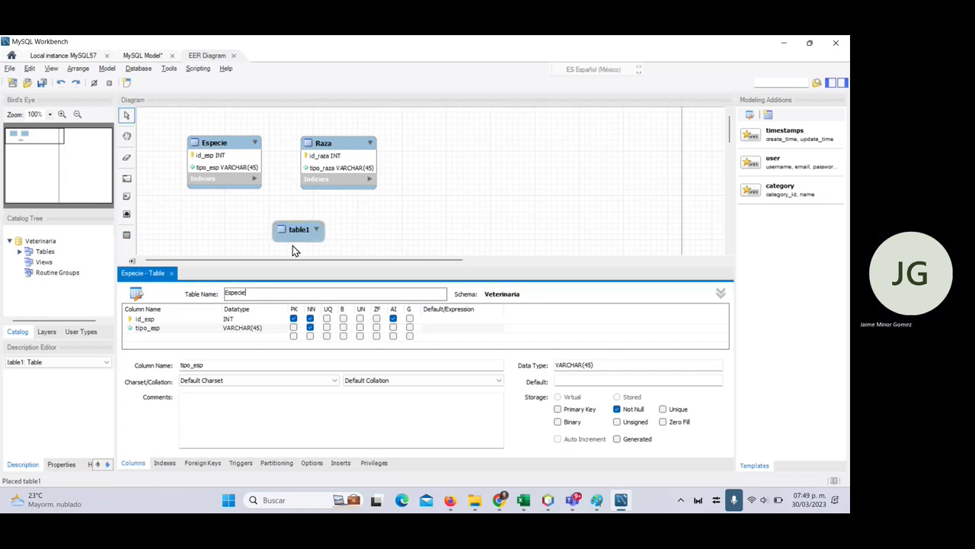
pyautogui.click(297, 236)
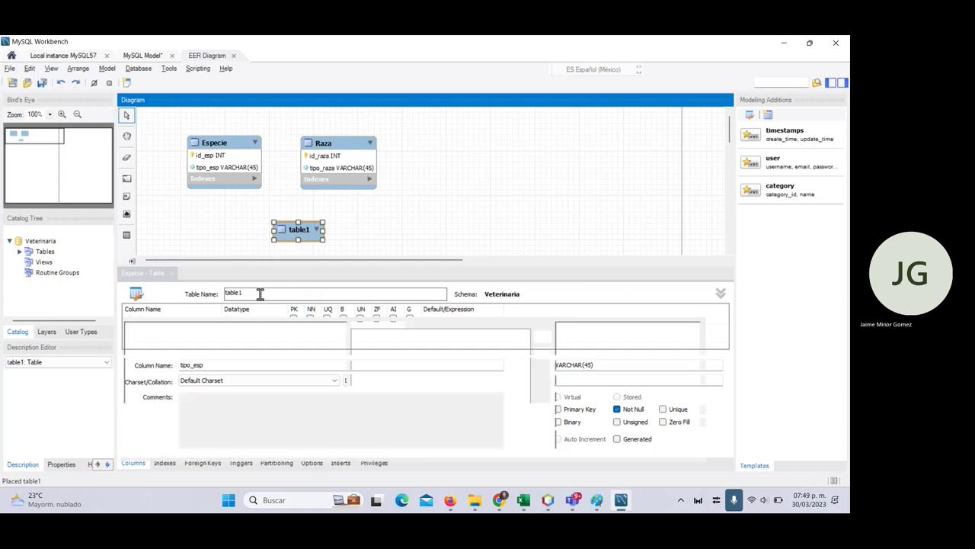
pyautogui.write('Mascot')
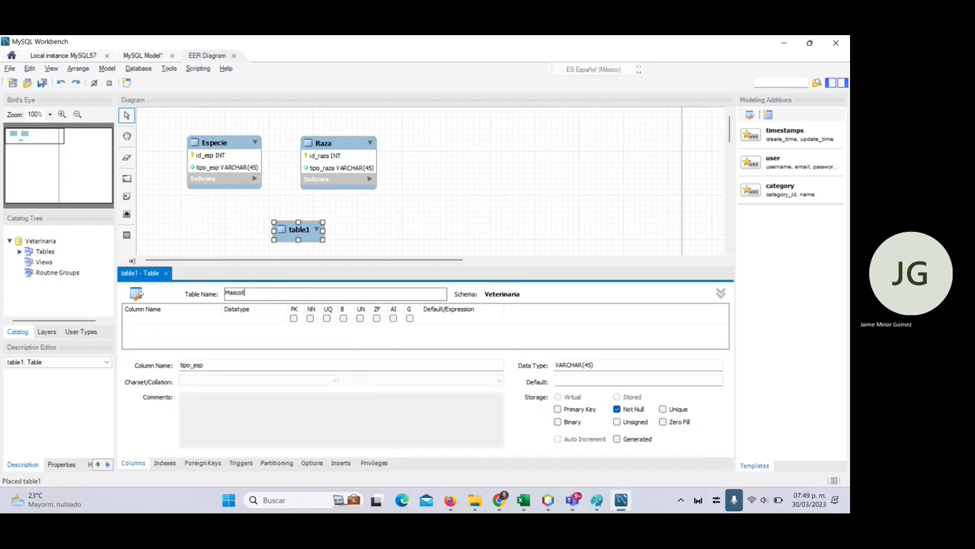
pyautogui.write('a')
pyautogui.doubleClick(165, 326)
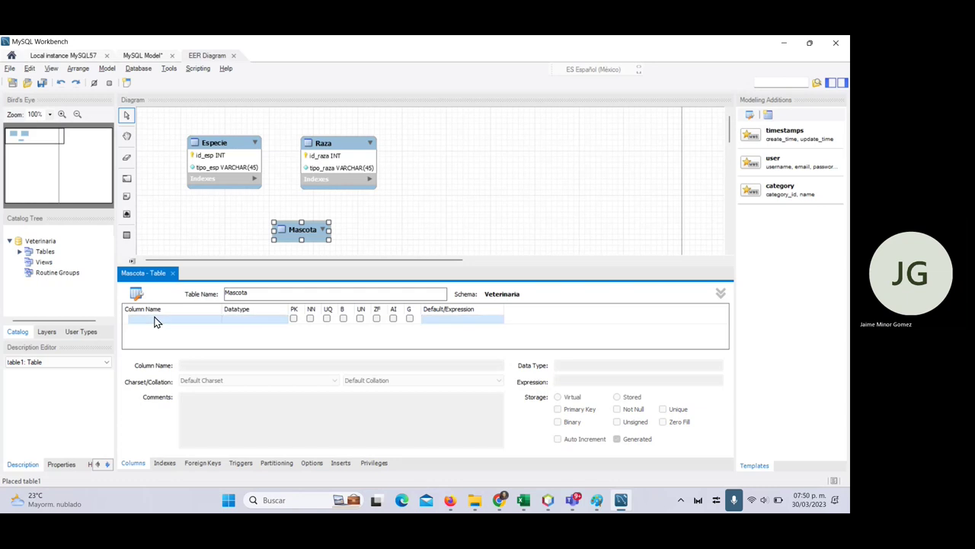
pyautogui.hotkey('alt', 'Tab')
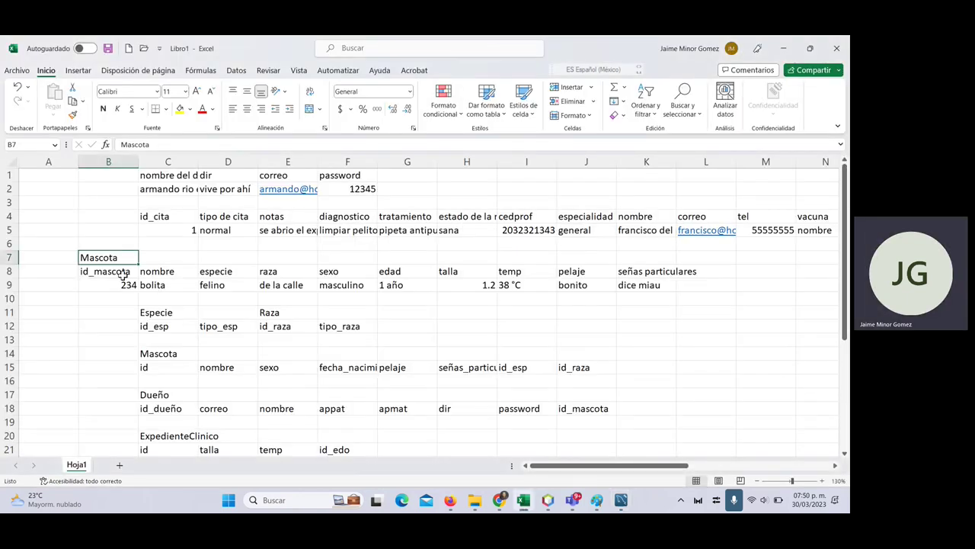
pyautogui.click(122, 273)
pyautogui.hotkey('alt', 'Tab')
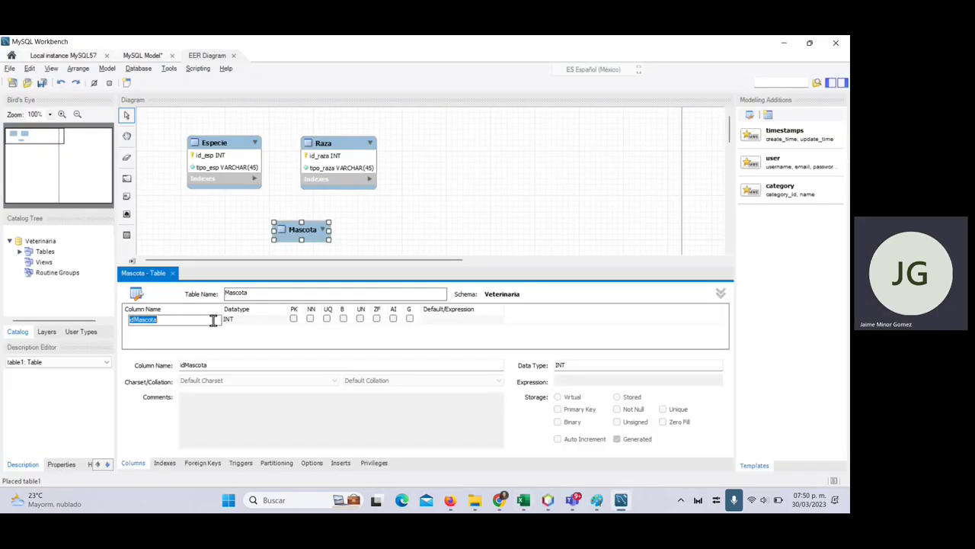
pyautogui.write('id')
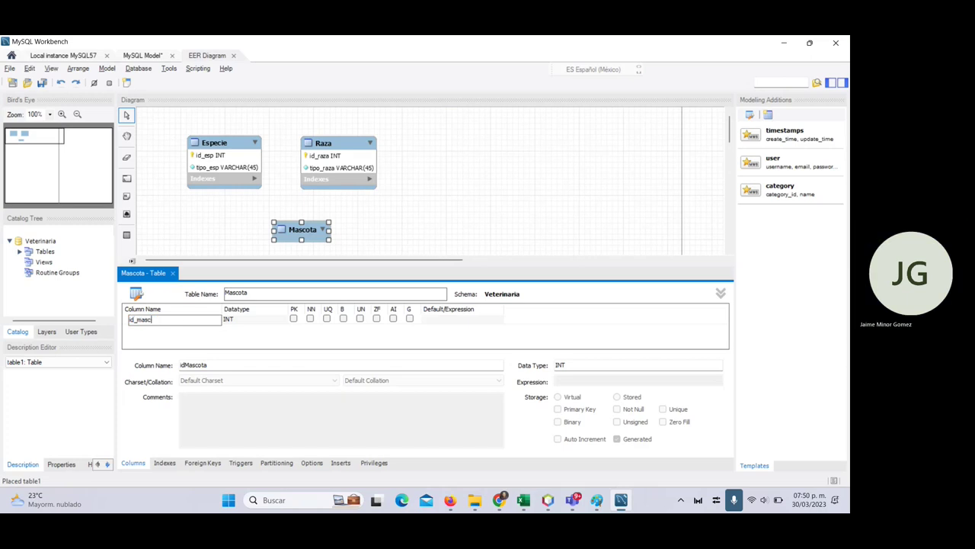
pyautogui.click(393, 318)
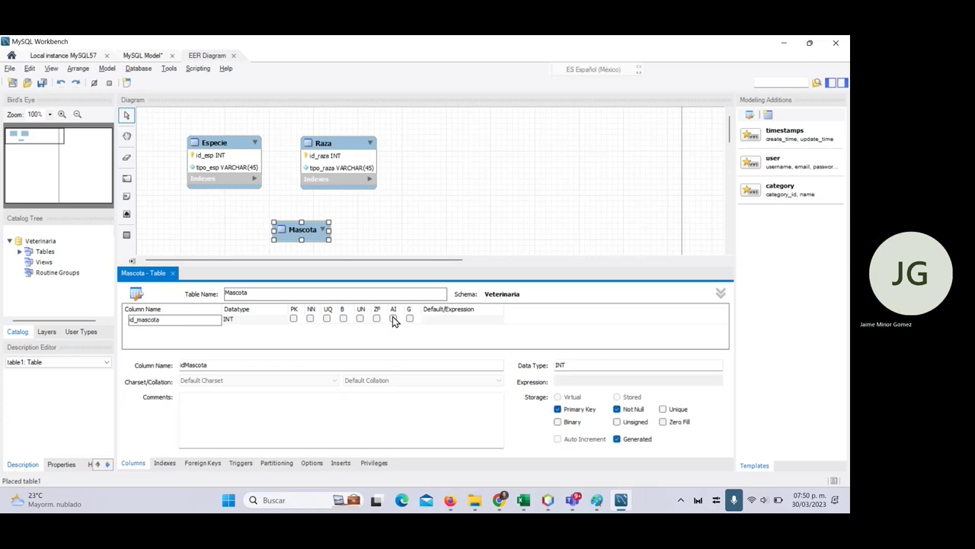
# - Add the columns nombre, id_raza (VARCHAR(45)) and id_esp to Mascota
pyautogui.doubleClick(167, 329)
pyautogui.write('n')
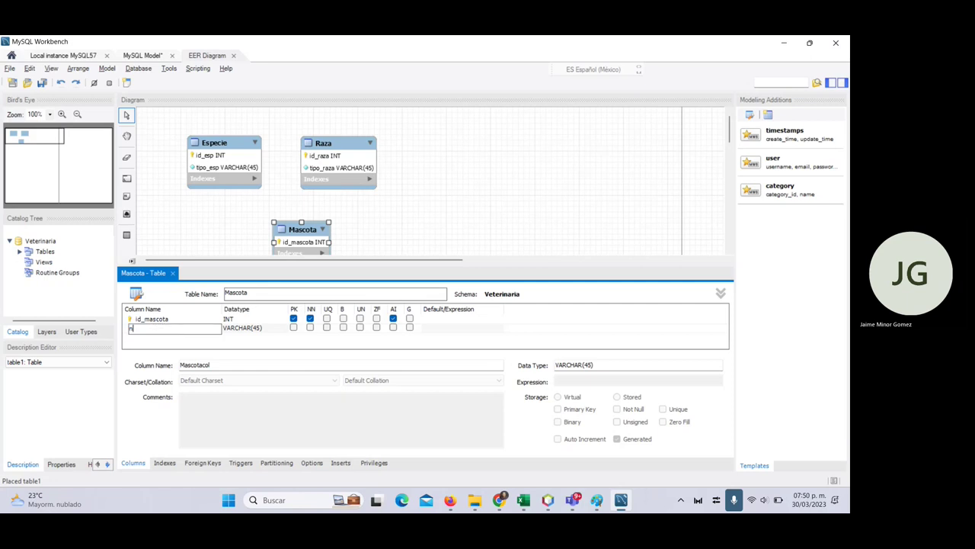
pyautogui.write('ombre')
pyautogui.hotkey('alt', 'Tab')
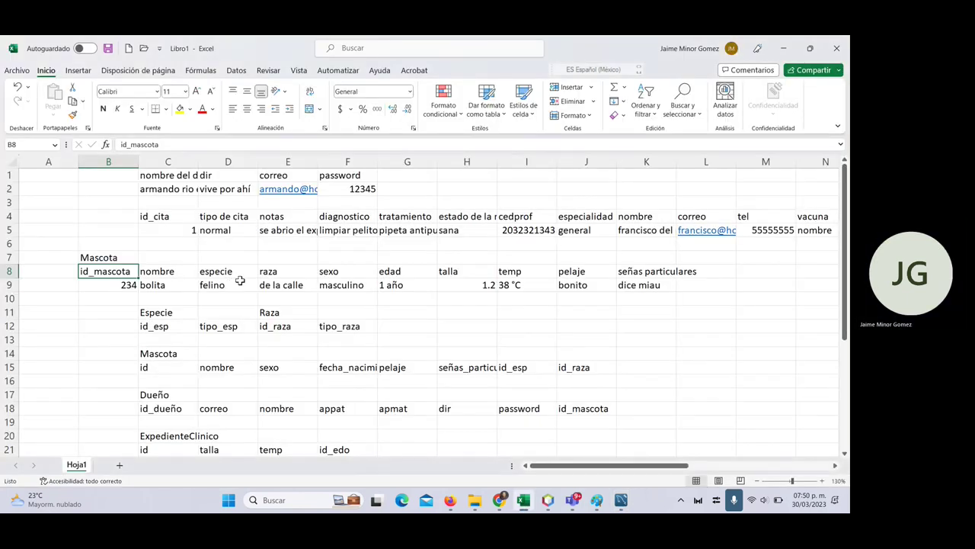
pyautogui.click(217, 272)
pyautogui.hotkey('alt', 'Tab')
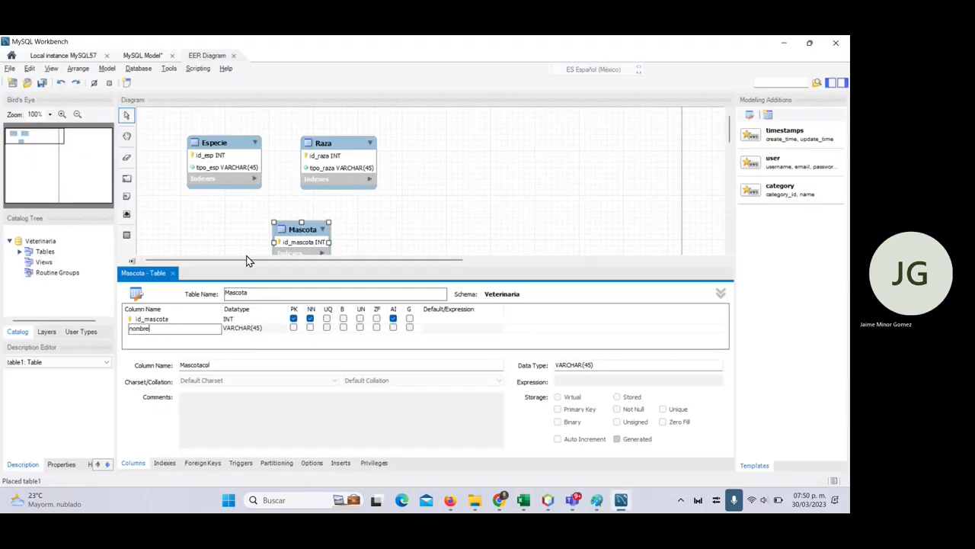
pyautogui.doubleClick(160, 338)
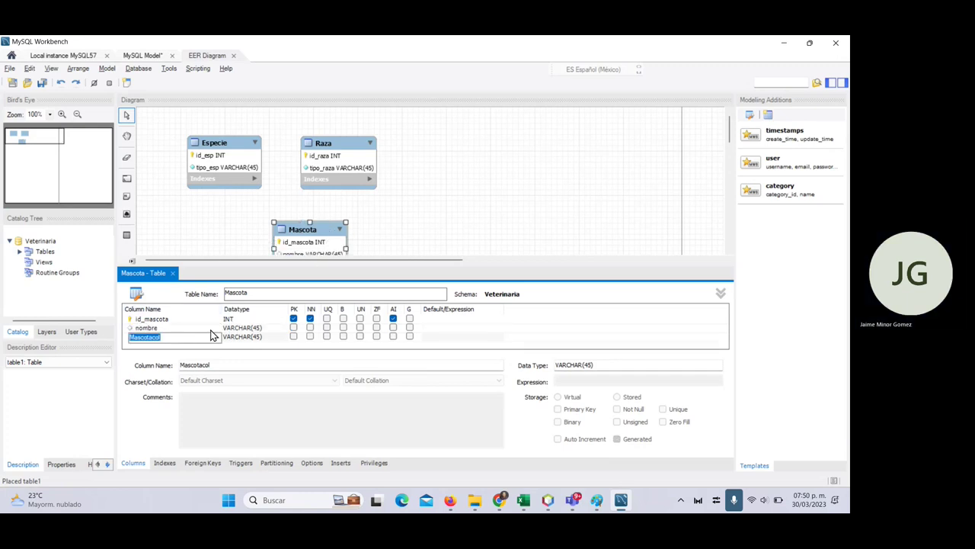
pyautogui.write('id_raza')
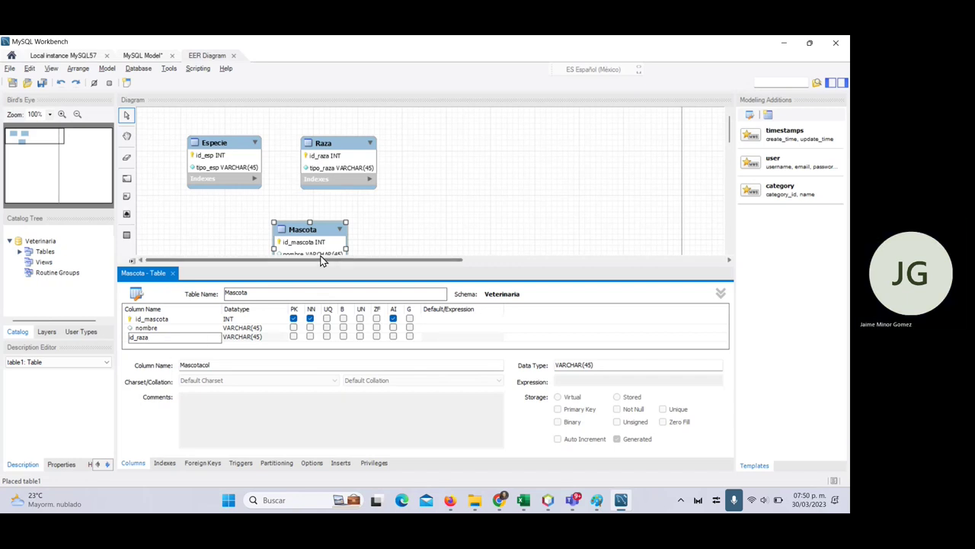
pyautogui.press('Tab')
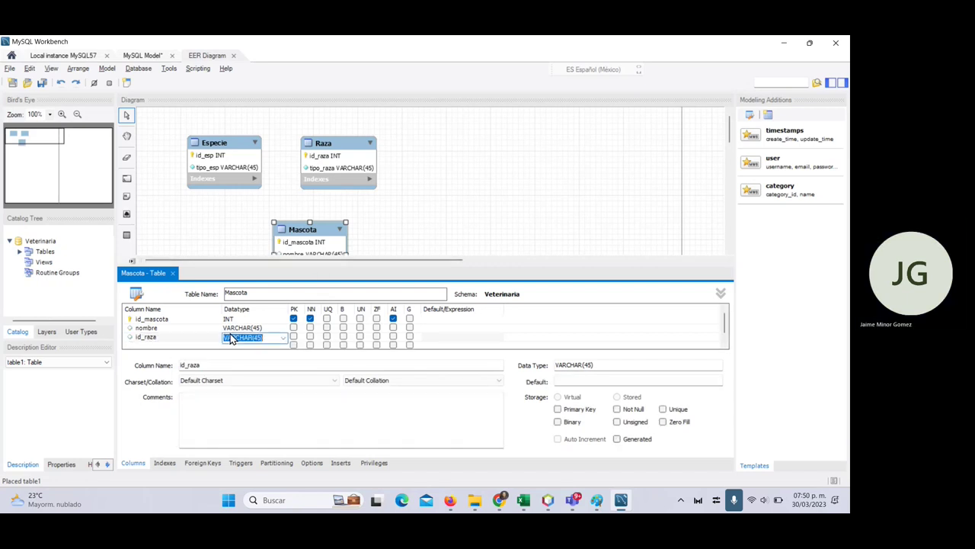
pyautogui.click(176, 357)
pyautogui.press('Down')
pyautogui.write('id_esp')
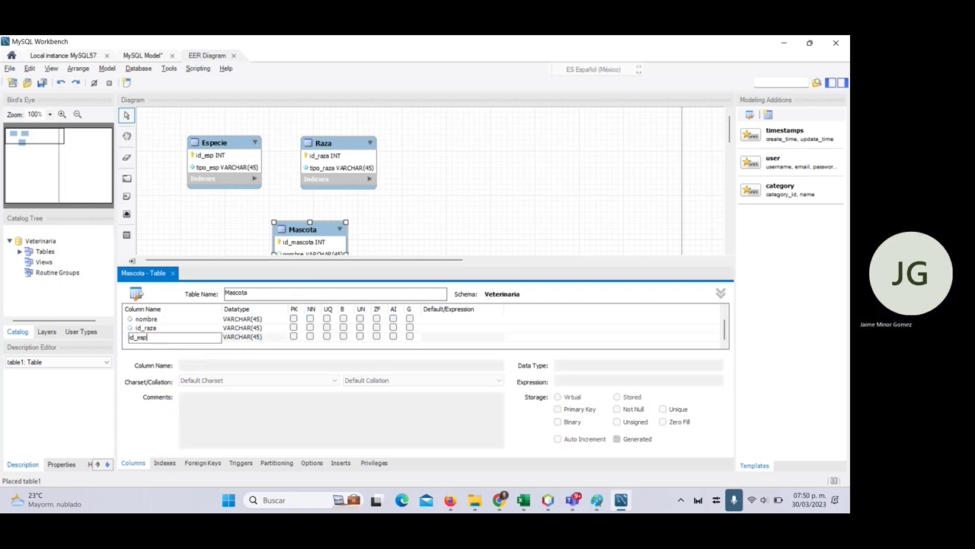
pyautogui.press('Tab')
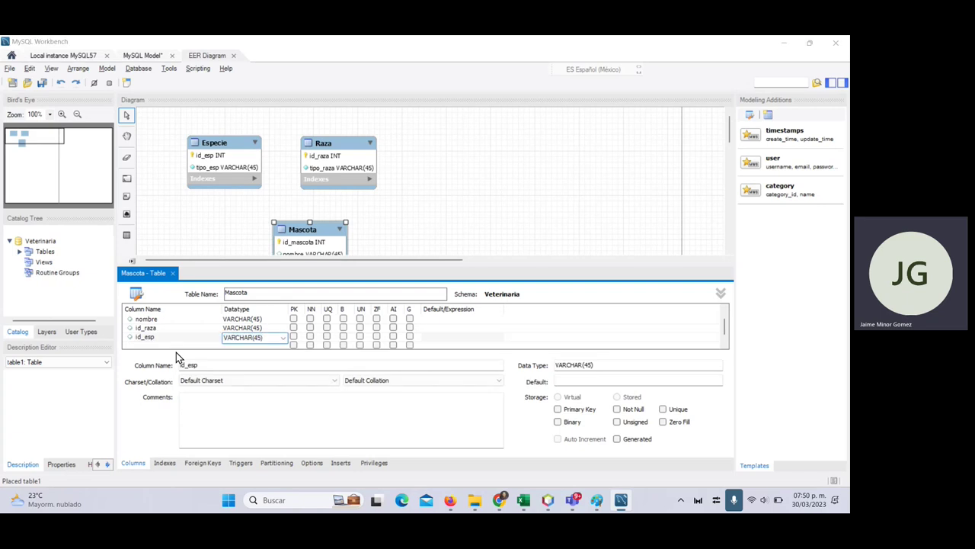
# - Add a sexo column to Mascota, as listed in the Excel plan
pyautogui.hotkey('alt', 'Tab')
pyautogui.click(351, 273)
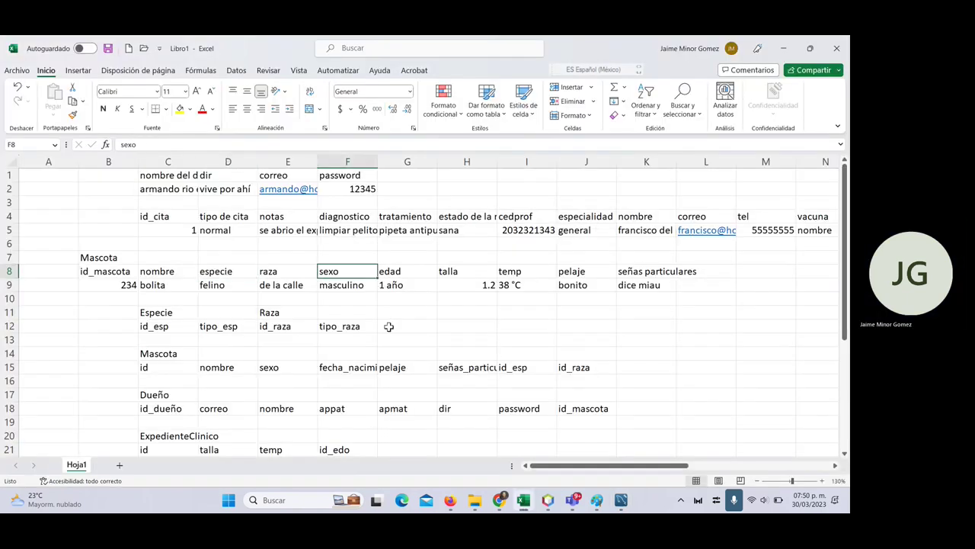
pyautogui.hotkey('alt', 'Tab')
pyautogui.press('Down')
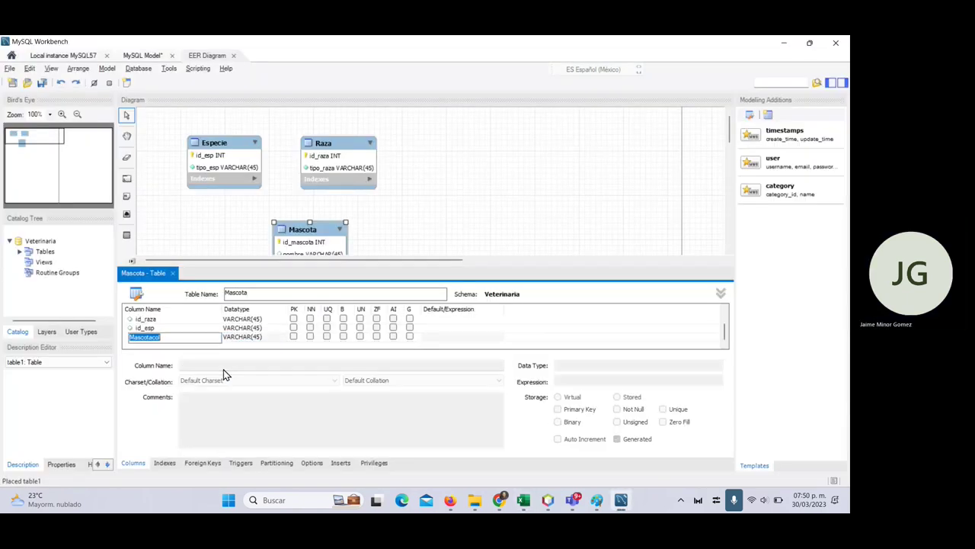
pyautogui.write('sexo')
pyautogui.press('Tab')
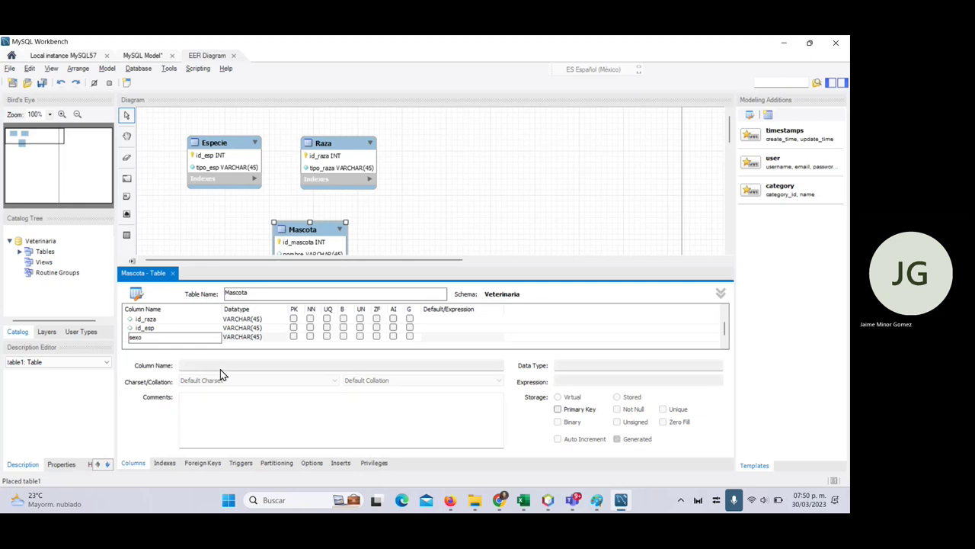
pyautogui.press('Tab')
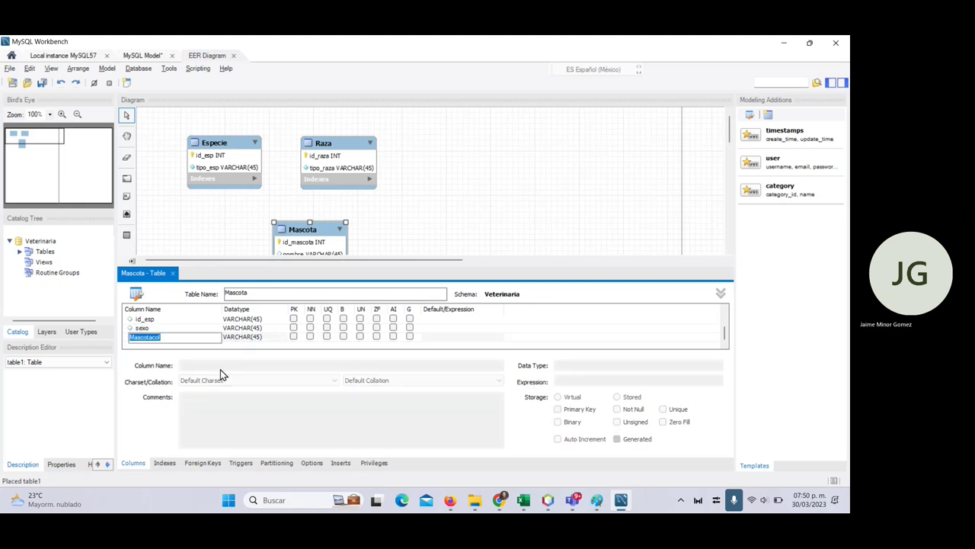
# - Add a fecha_nac column with datatype DATE
pyautogui.write('fecha_na')
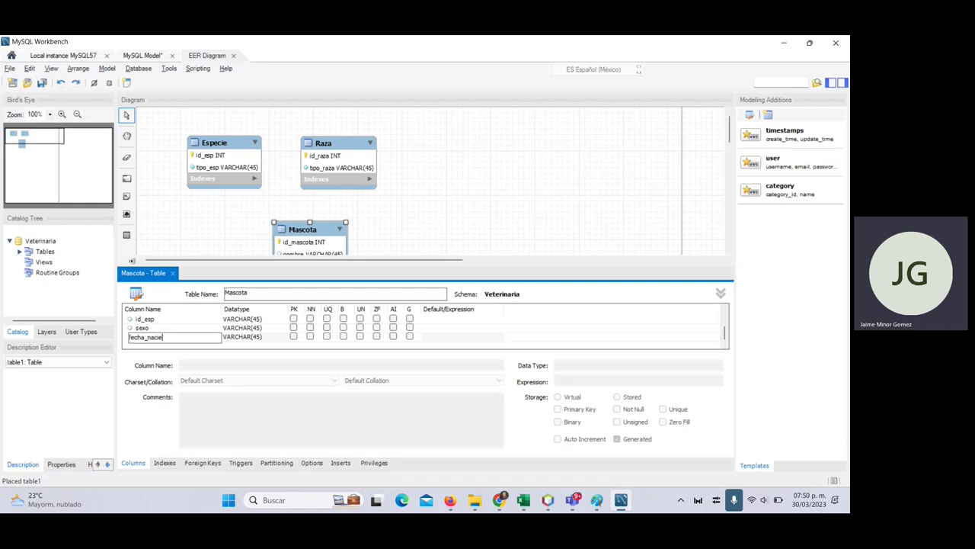
pyautogui.write('c')
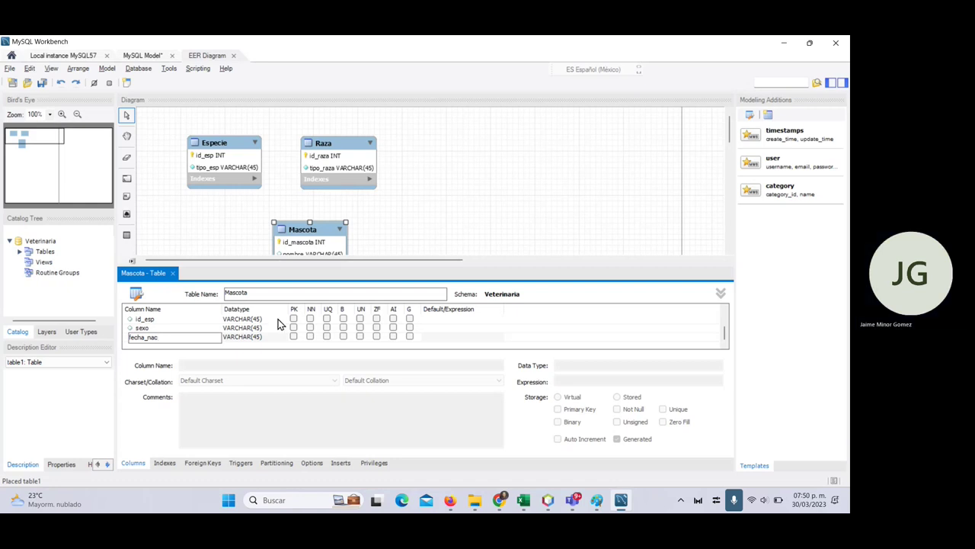
pyautogui.press('Tab')
pyautogui.write('date')
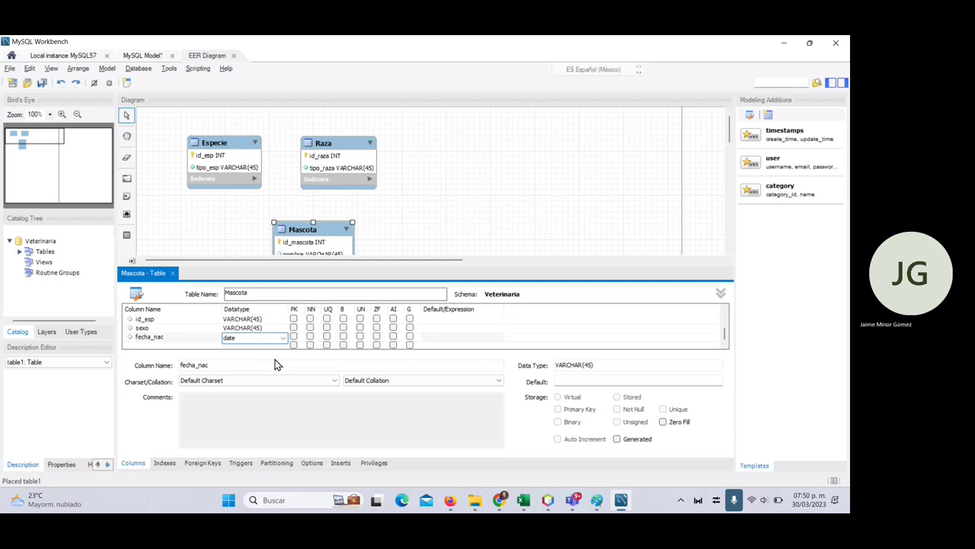
pyautogui.press('Tab')
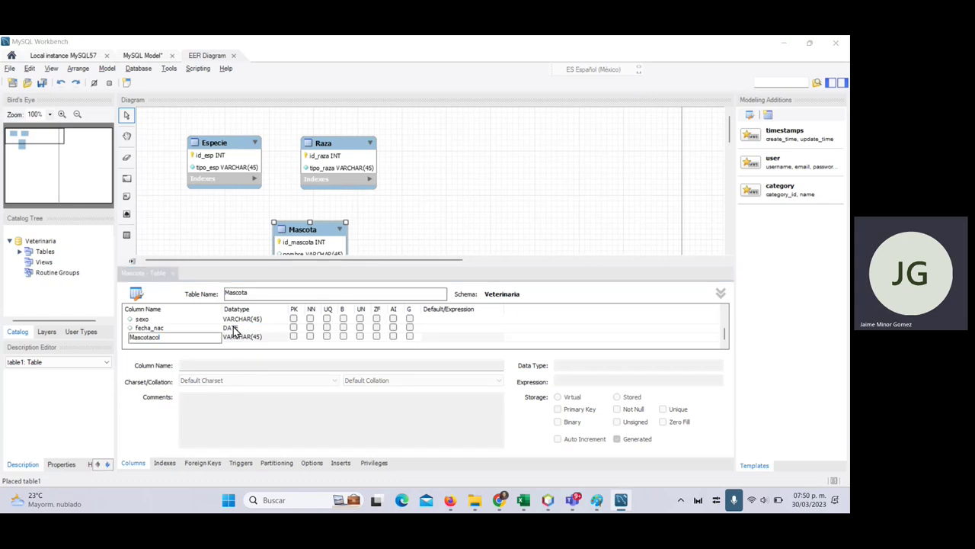
pyautogui.hotkey('alt', 'Tab')
pyautogui.click(466, 269)
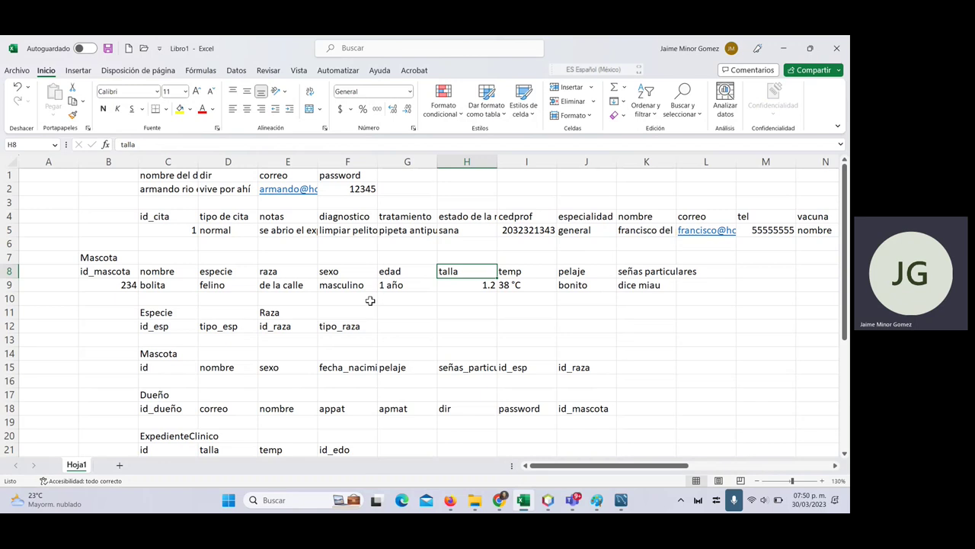
pyautogui.scroll(-1, 374, 328)
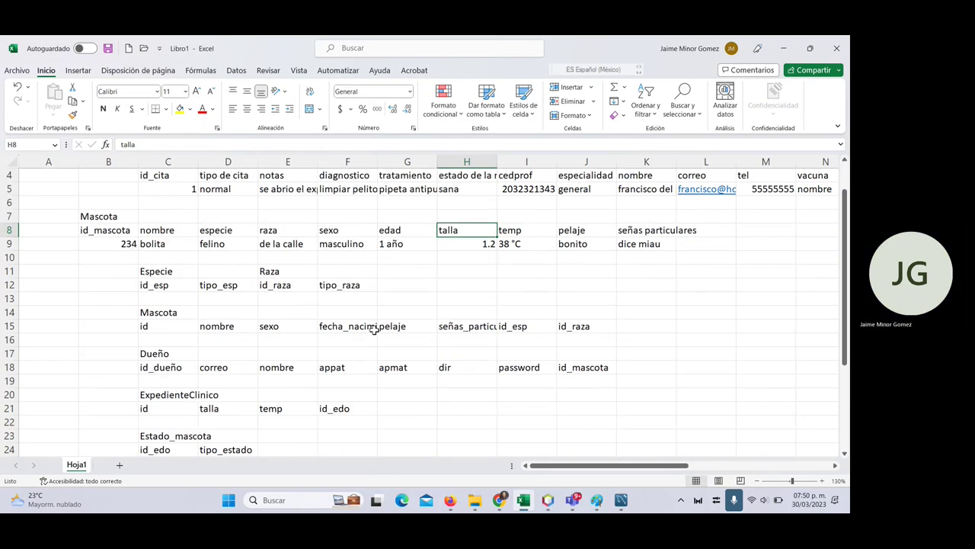
pyautogui.click(462, 327)
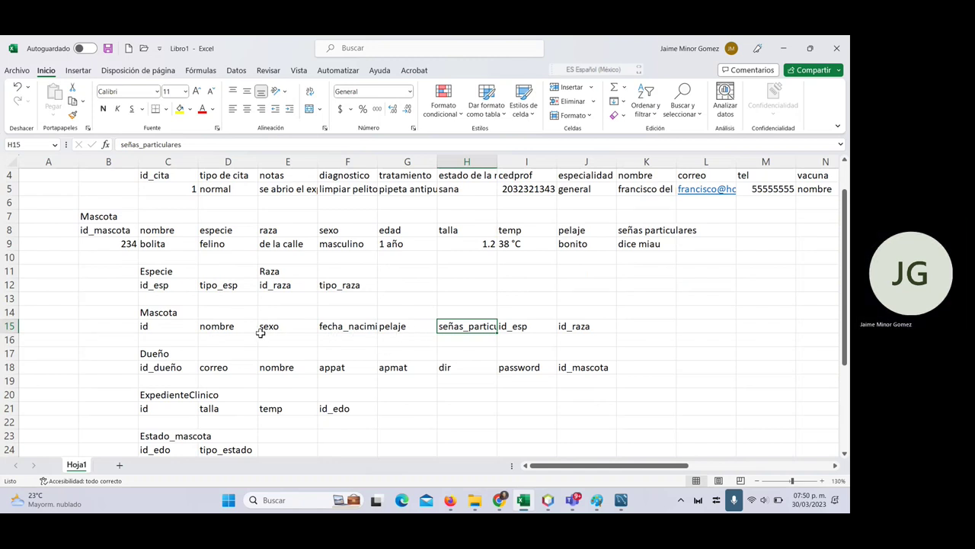
pyautogui.click(414, 326)
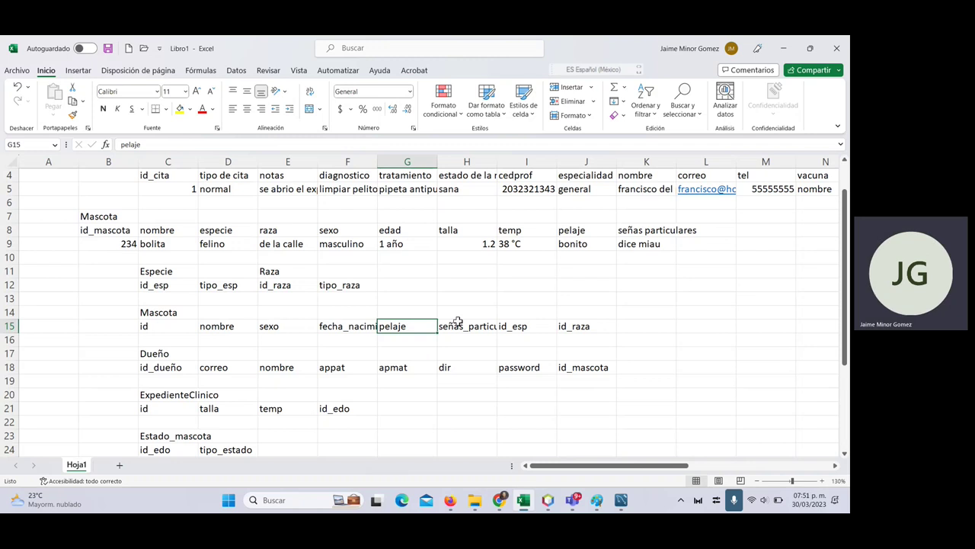
pyautogui.hotkey('alt', 'Tab')
# - Add pelaje and señas VARCHAR(45) columns, then close and reopen the Mascota editor
pyautogui.write('pelaje')
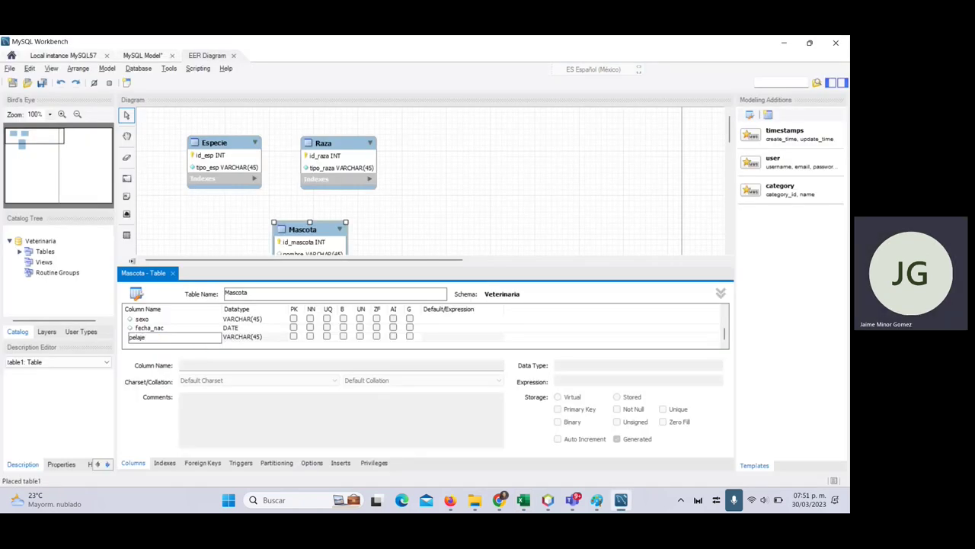
pyautogui.press('Return')
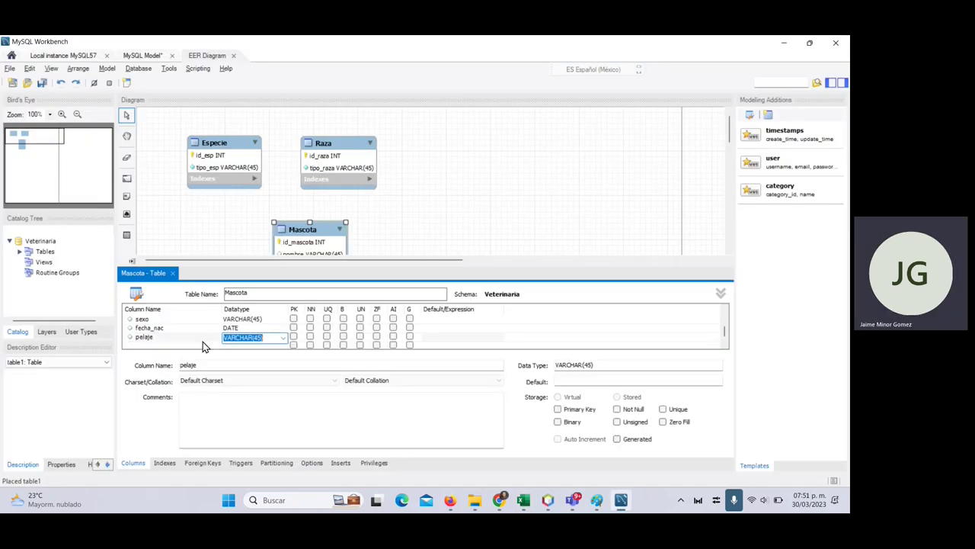
pyautogui.write('se')
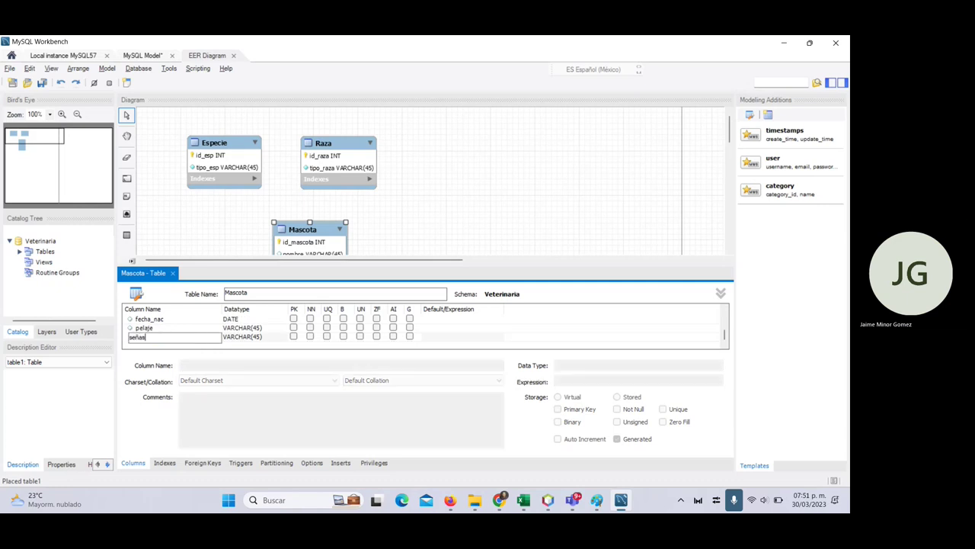
pyautogui.write('ñas')
pyautogui.press('Tab')
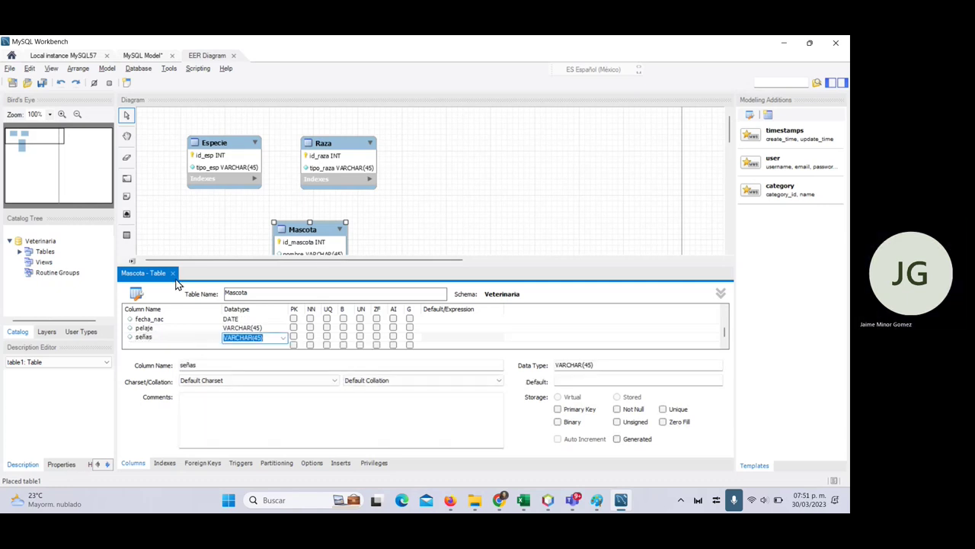
pyautogui.press('Return')
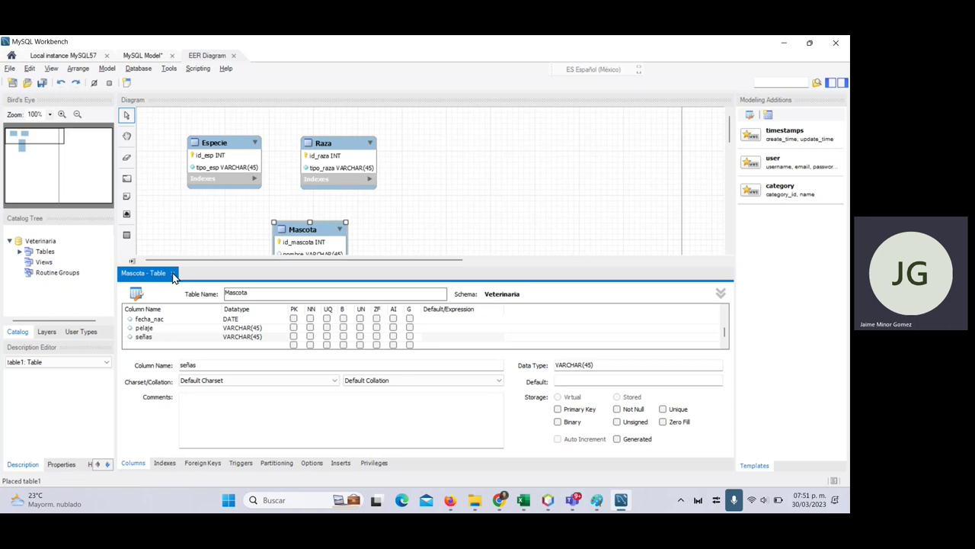
pyautogui.click(173, 273)
pyautogui.click(298, 246)
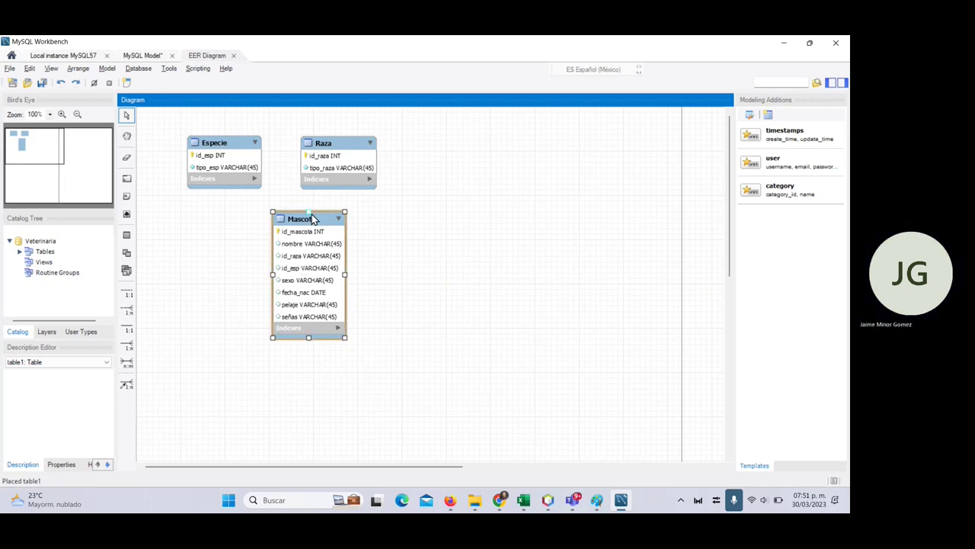
pyautogui.moveTo(311, 213); pyautogui.dragTo(312, 214)
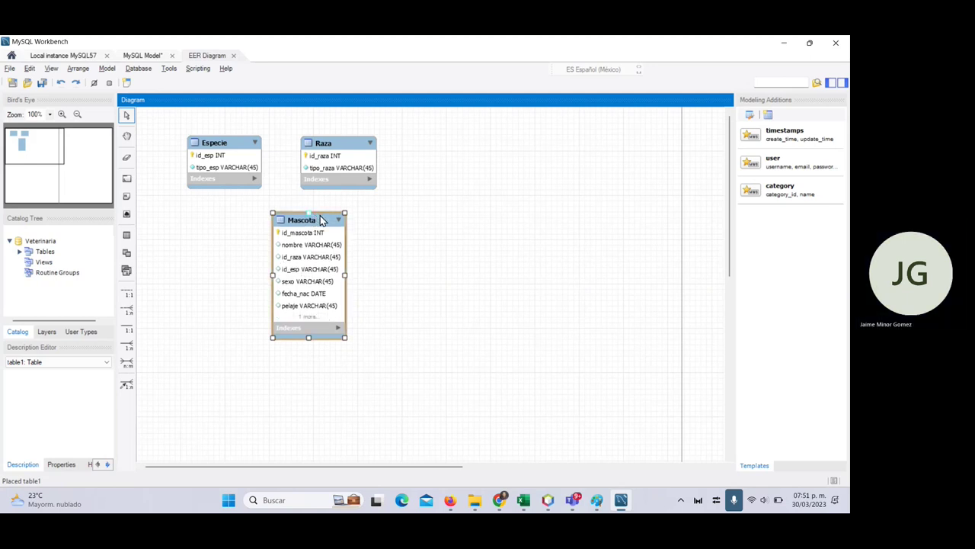
pyautogui.doubleClick(321, 220)
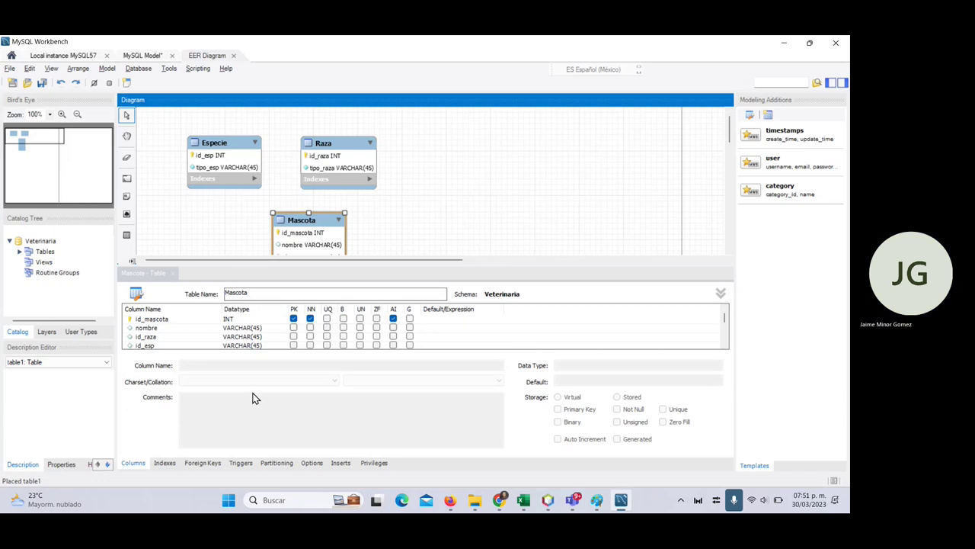
# - Create foreign key raza referencing Raza, mapping id_raza to Raza.id_raza, and dismiss the type-mismatch warning
pyautogui.click(202, 463)
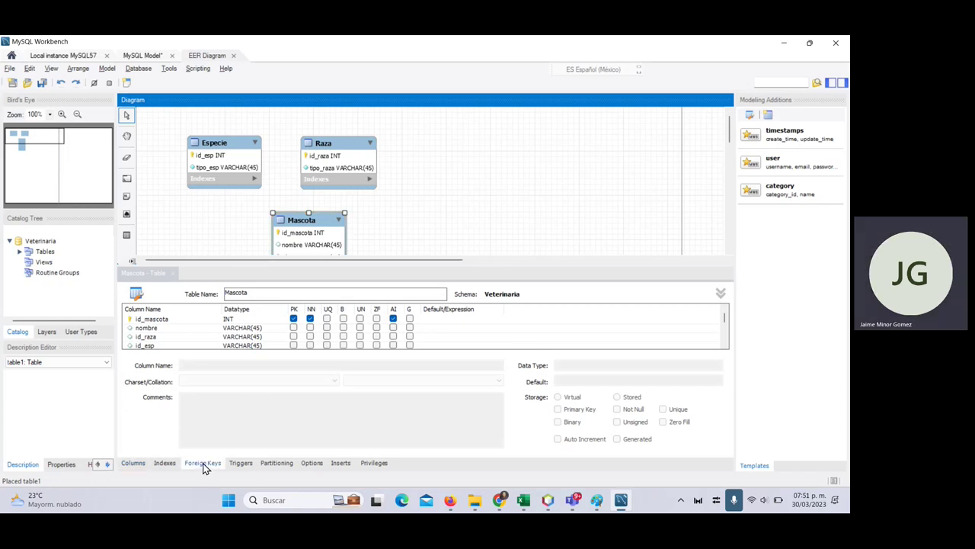
pyautogui.click(163, 323)
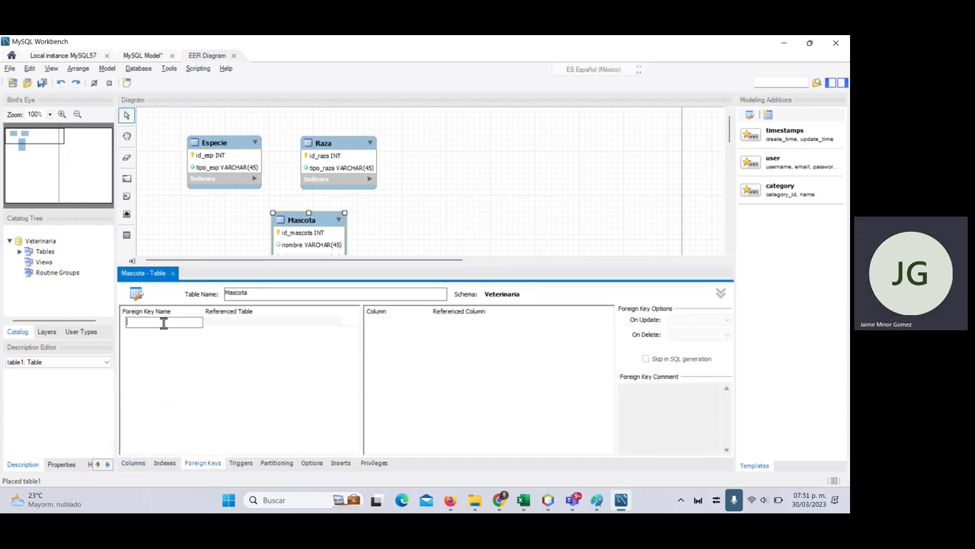
pyautogui.write('raza')
pyautogui.press('Tab')
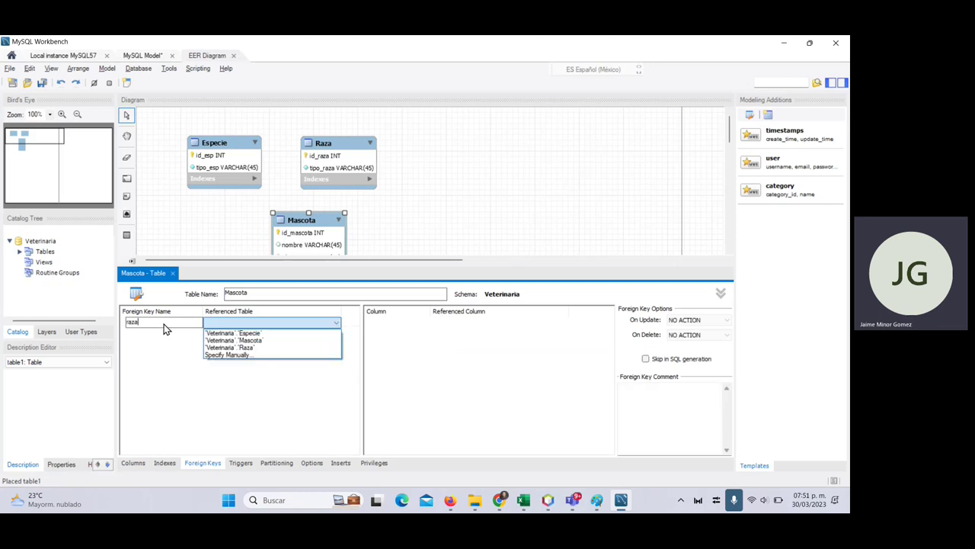
pyautogui.click(259, 348)
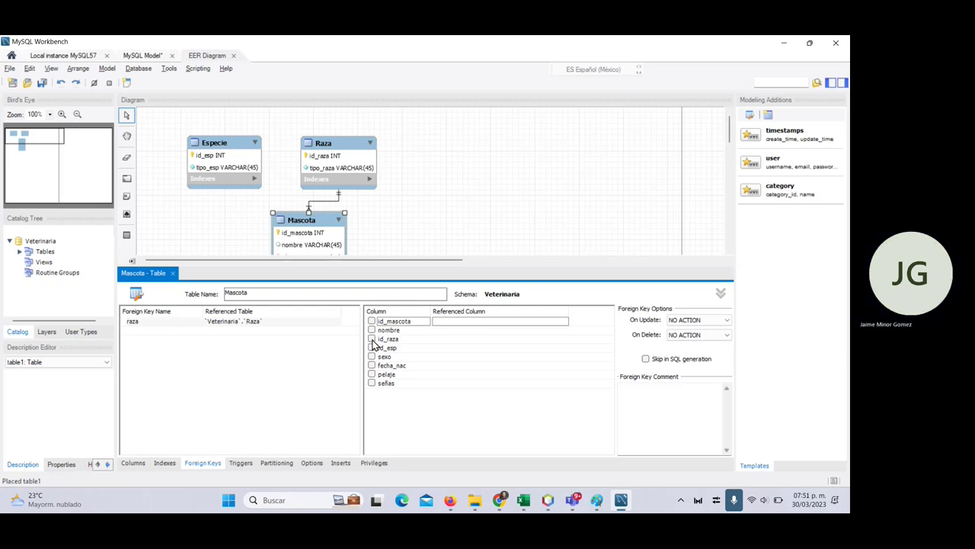
pyautogui.press('Down')
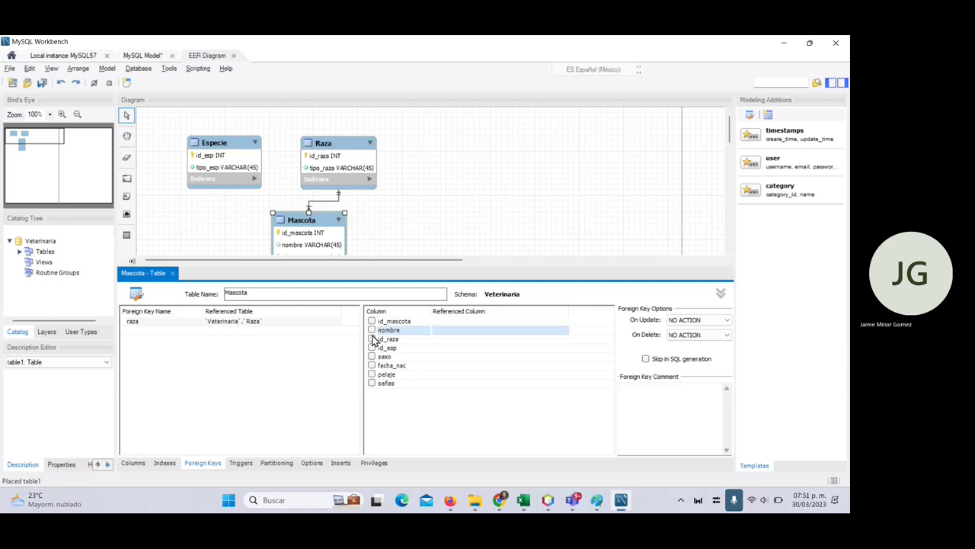
pyautogui.click(409, 341)
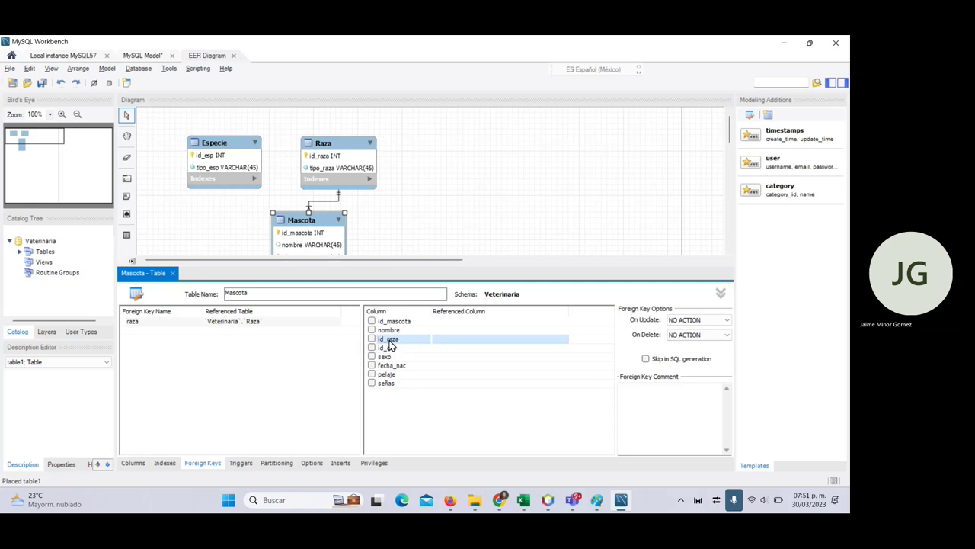
pyautogui.click(462, 338)
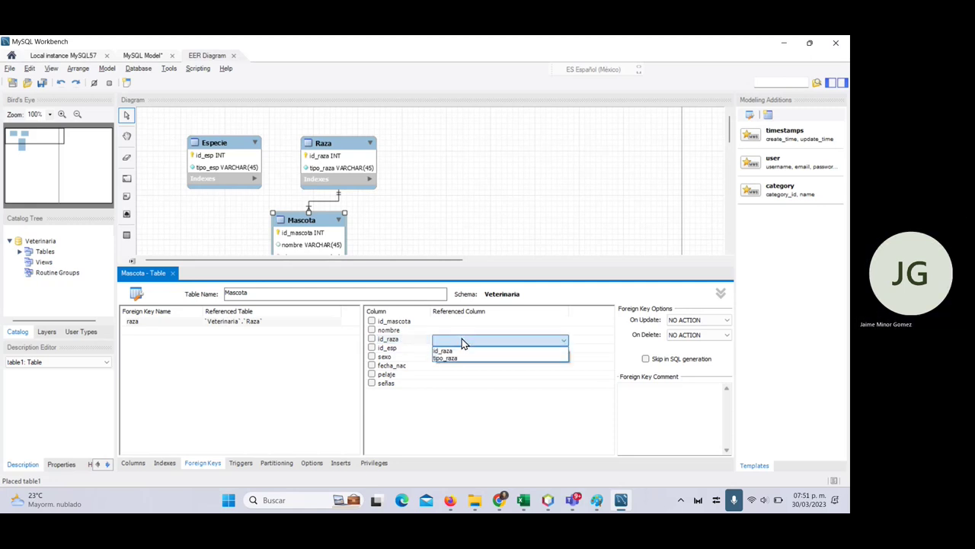
pyautogui.click(462, 350)
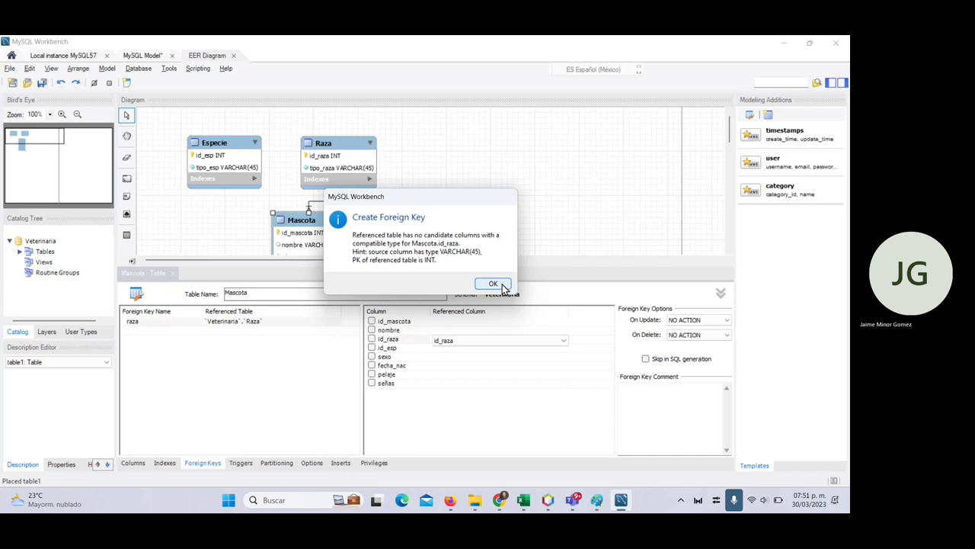
pyautogui.click(493, 284)
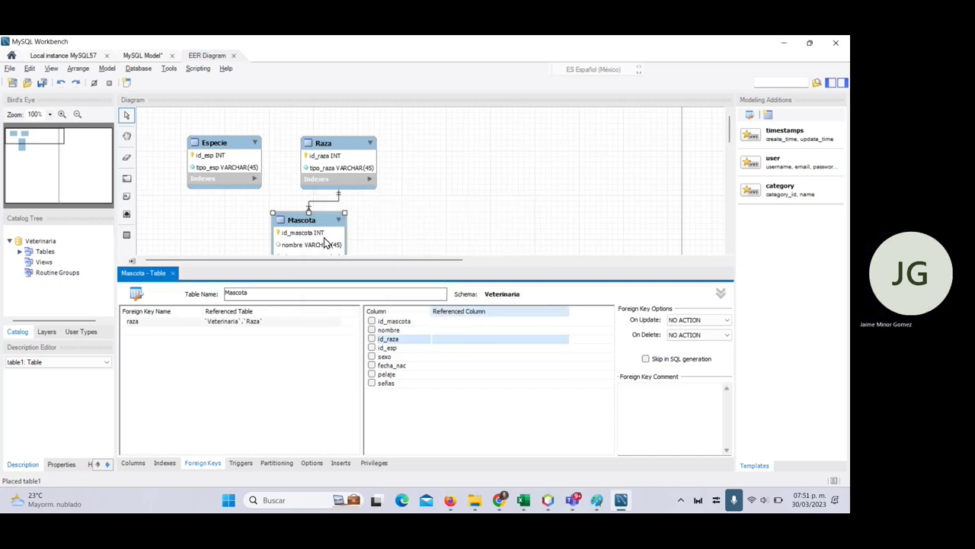
pyautogui.scroll(-1, 324, 248)
pyautogui.scroll(-2, 324, 254)
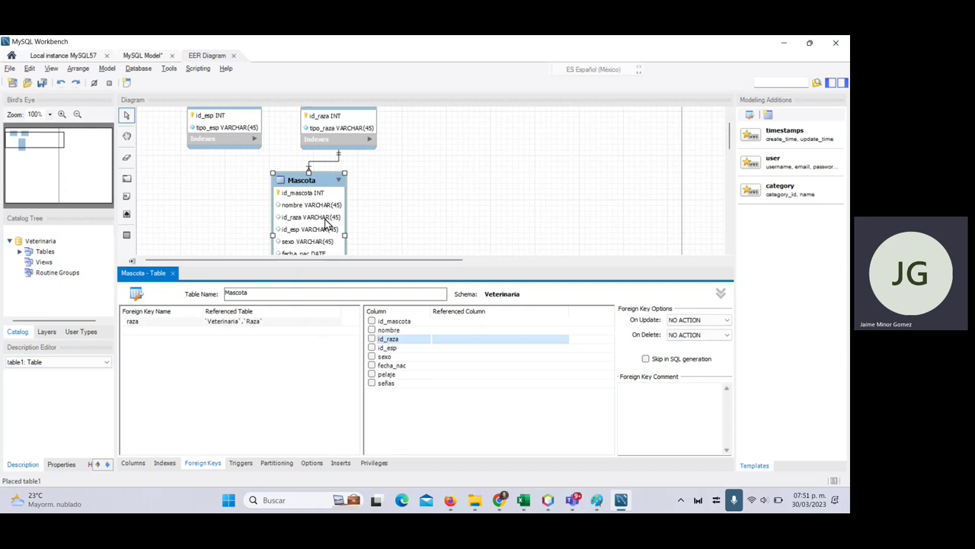
# - Change the id_raza and id_esp column datatypes to INT
pyautogui.click(134, 463)
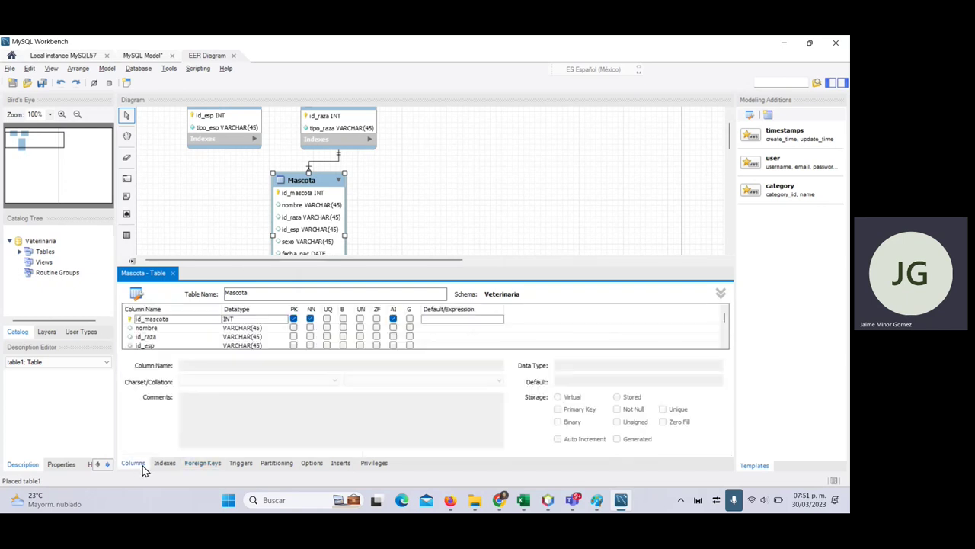
pyautogui.click(241, 339)
pyautogui.write('I')
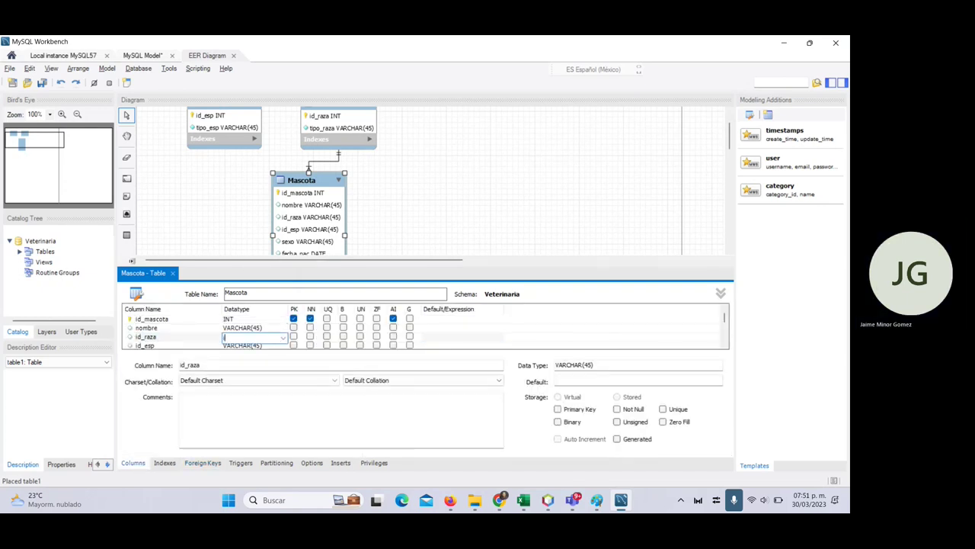
pyautogui.click(262, 347)
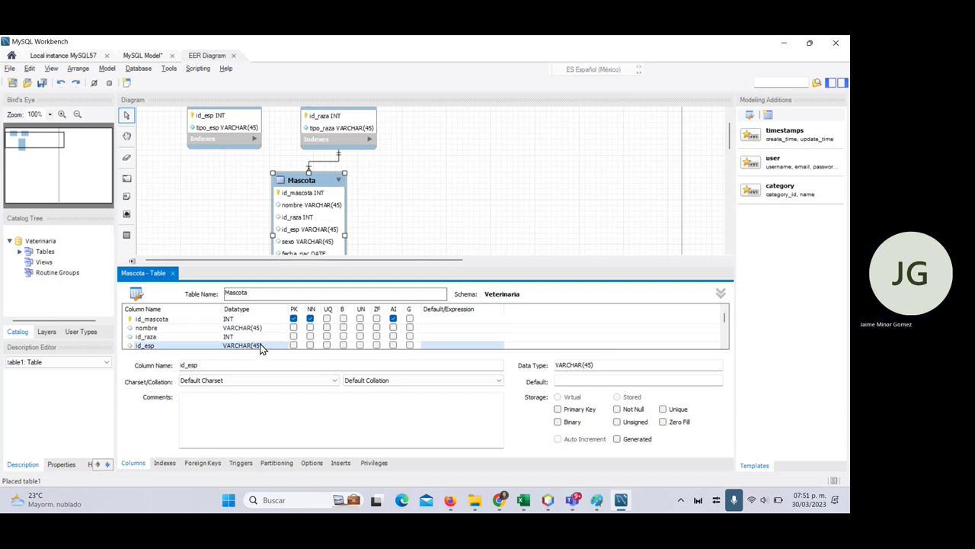
pyautogui.click(263, 346)
pyautogui.write('int')
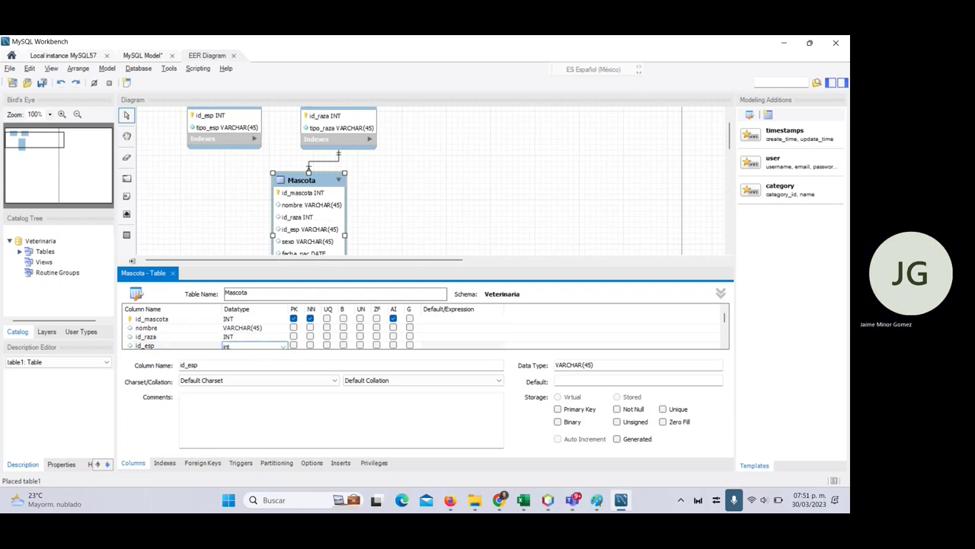
# - Map the raza foreign key id_raza to Raza.id_raza with On Update CASCADE
pyautogui.click(206, 463)
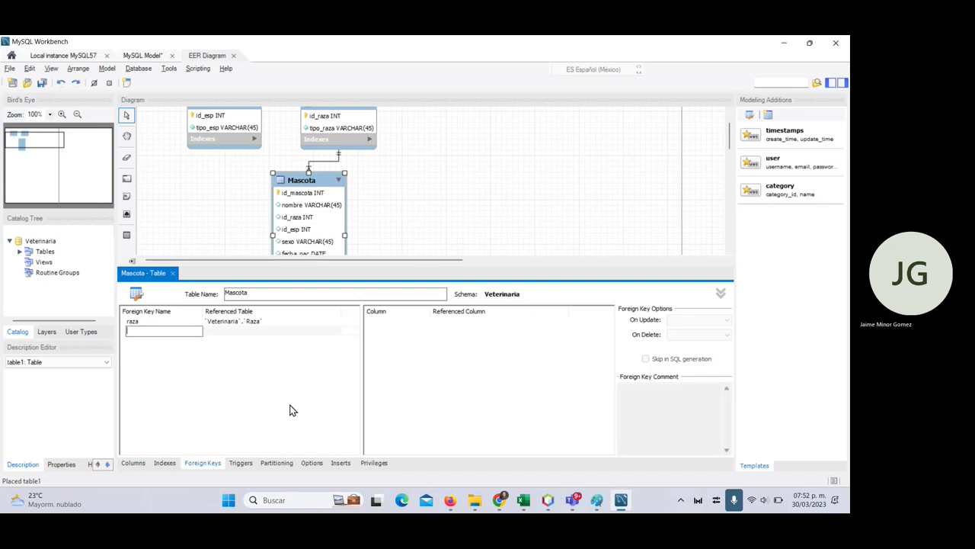
pyautogui.click(245, 326)
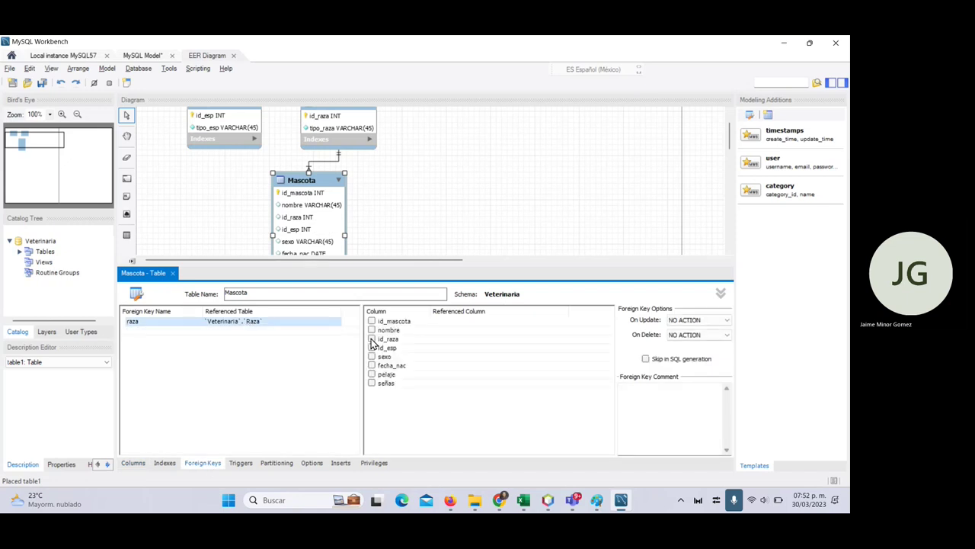
pyautogui.click(371, 340)
pyautogui.click(461, 350)
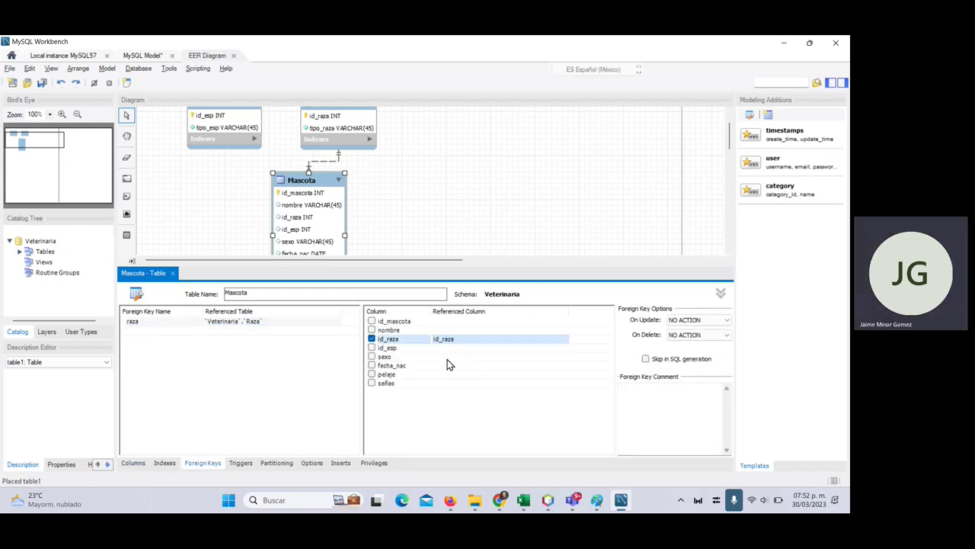
pyautogui.click(691, 322)
pyautogui.click(689, 334)
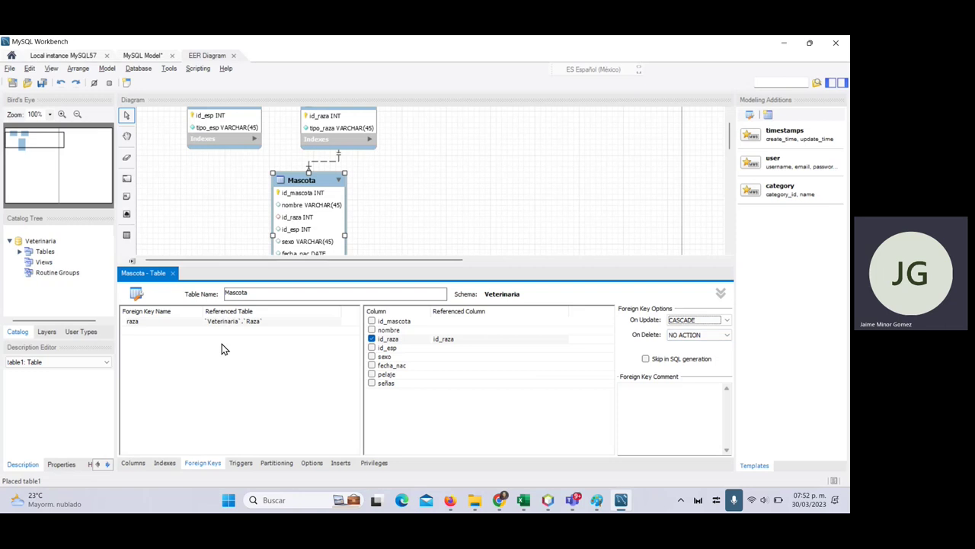
# - Add foreign key esp mapping id_esp to Especie.id_esp with On Update CASCADE, and close the editor
pyautogui.click(155, 330)
pyautogui.click(155, 330)
pyautogui.write('esp')
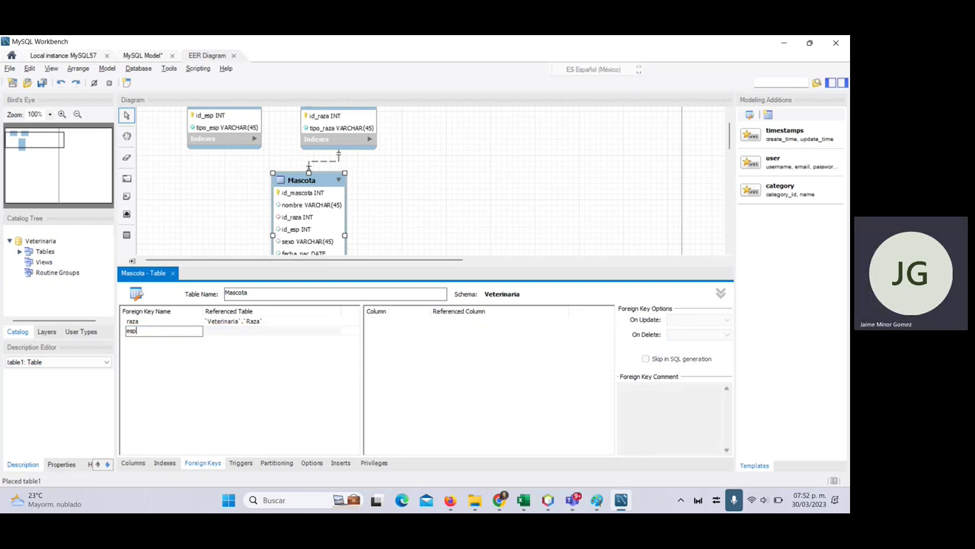
pyautogui.press('Return')
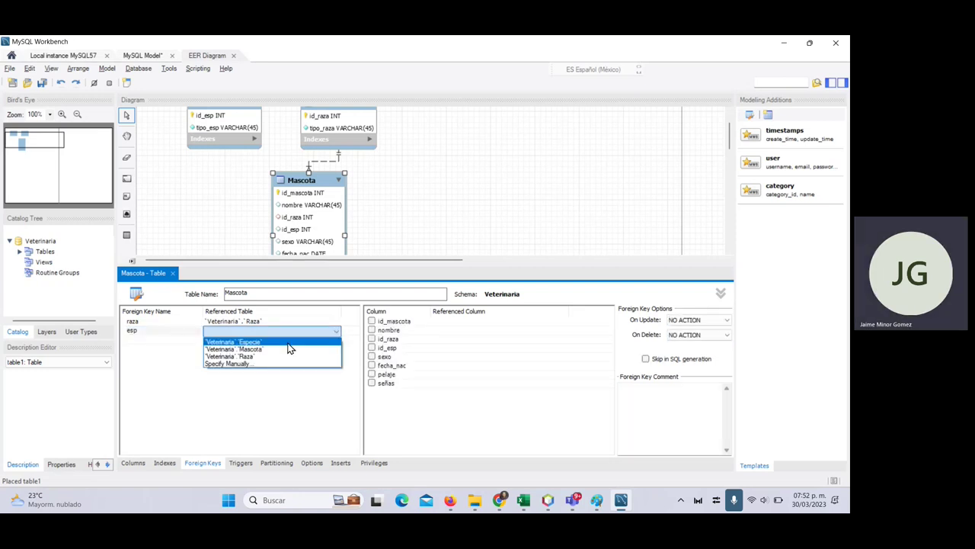
pyautogui.click(251, 341)
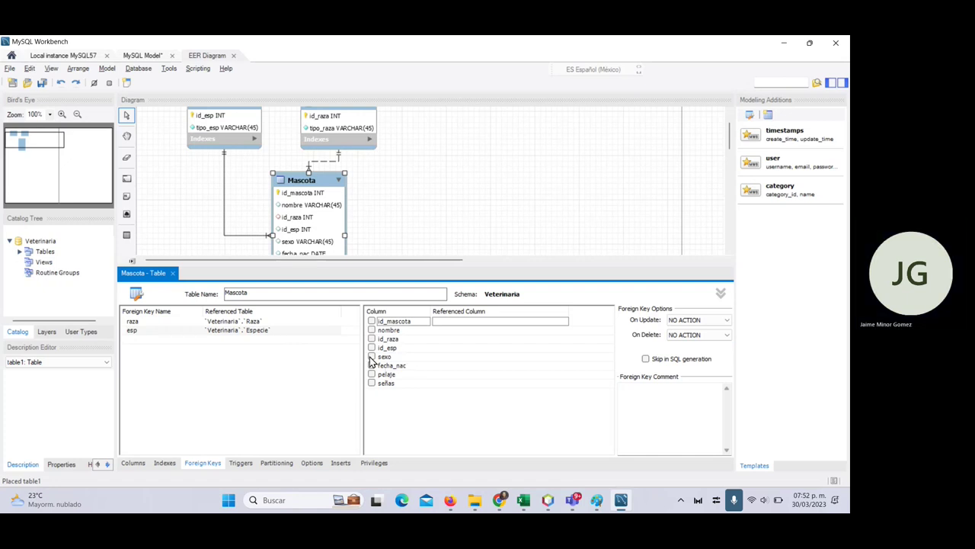
pyautogui.click(372, 347)
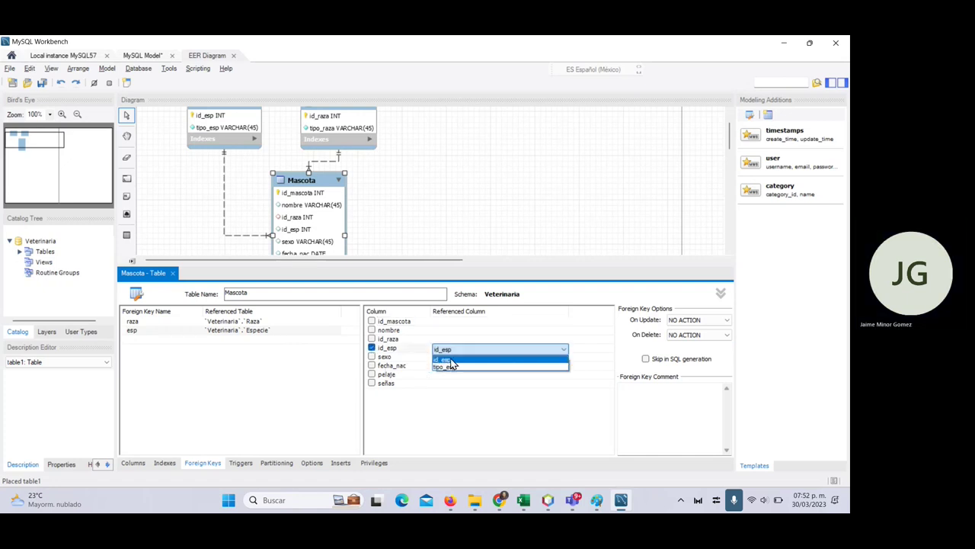
pyautogui.click(450, 359)
pyautogui.click(698, 320)
pyautogui.click(696, 341)
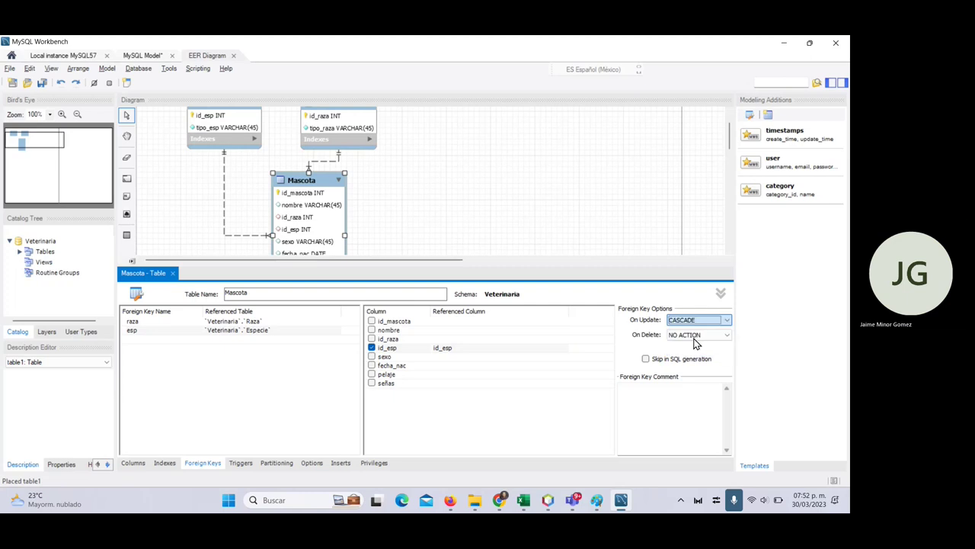
pyautogui.click(584, 233)
pyautogui.click(174, 273)
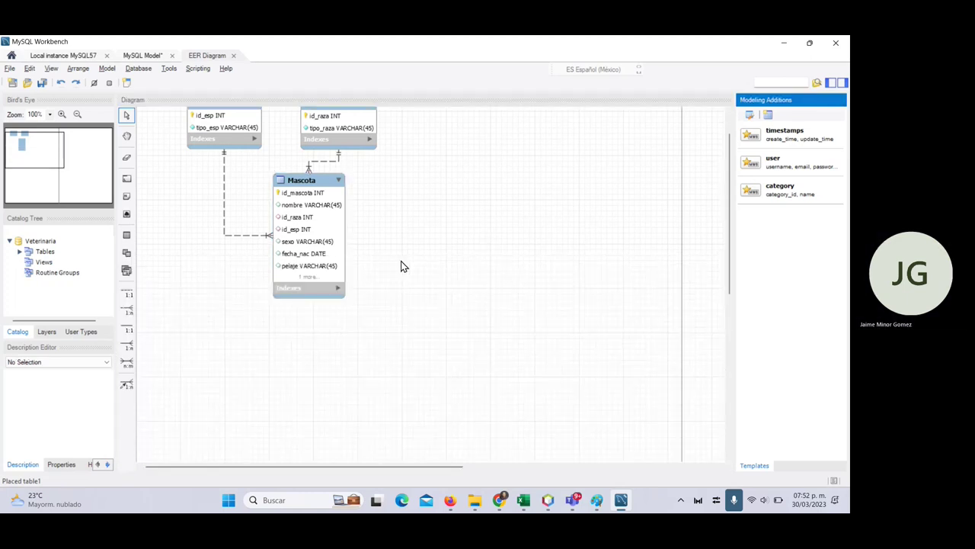
# - Drag Mascota centred beneath Especie and Raza, then review the planned Dueño fields in Excel
pyautogui.moveTo(313, 178); pyautogui.dragTo(287, 206)
pyautogui.click(410, 223)
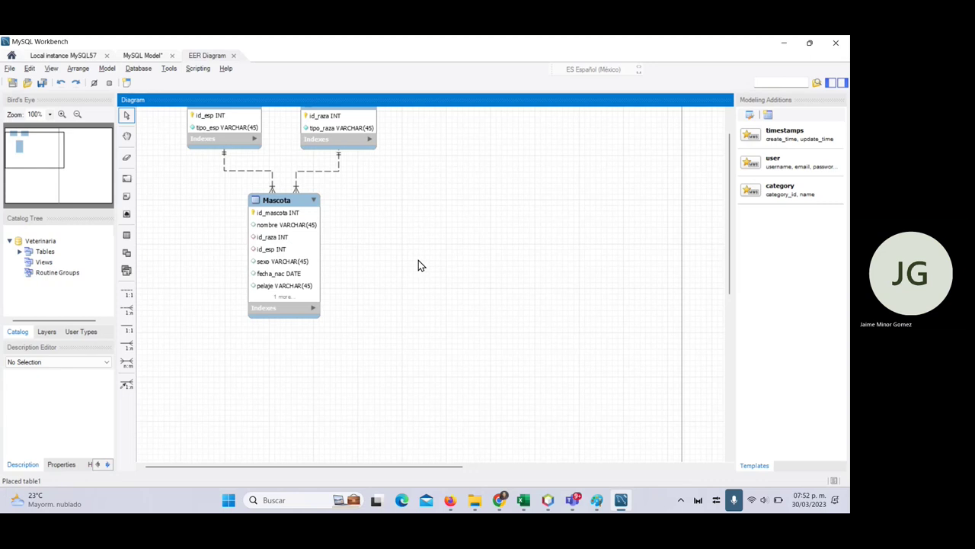
pyautogui.hotkey('alt', 'Tab')
pyautogui.click(175, 272)
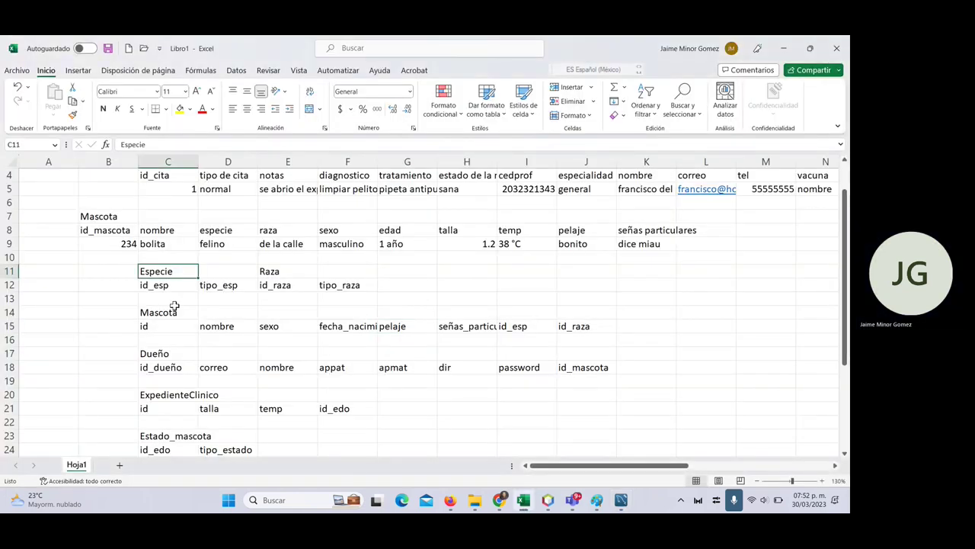
pyautogui.click(169, 327)
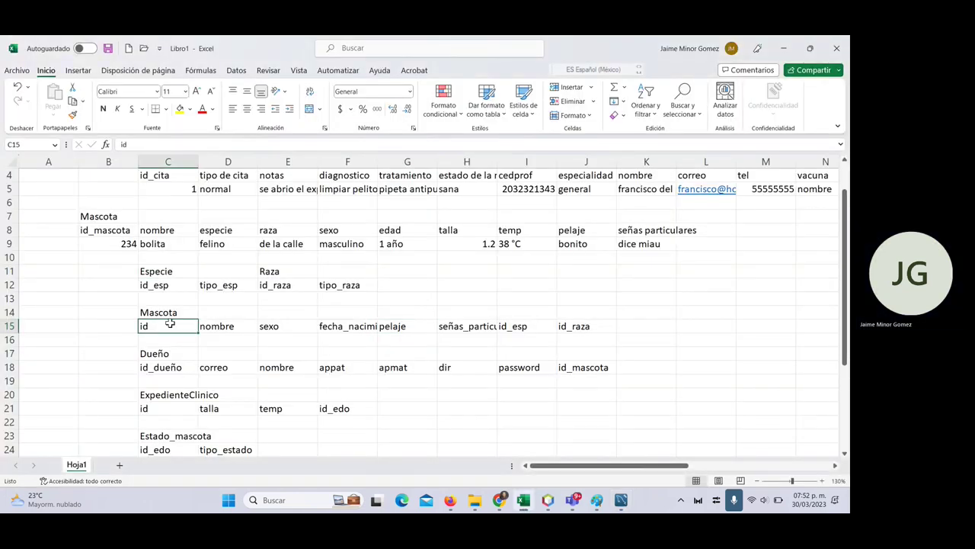
pyautogui.click(185, 352)
pyautogui.hotkey('alt', 'Tab')
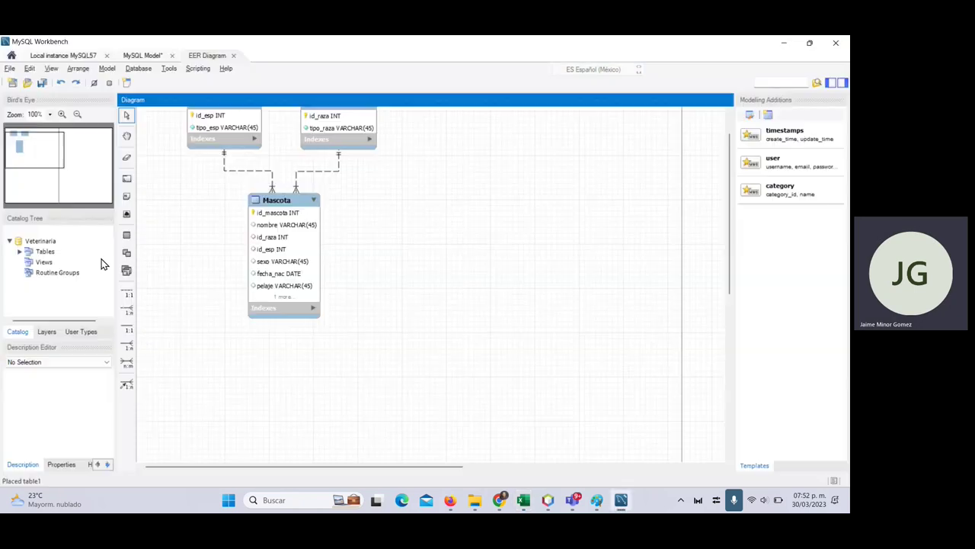
# - Place a new table to the right of Mascota and name it Dueño
pyautogui.click(127, 235)
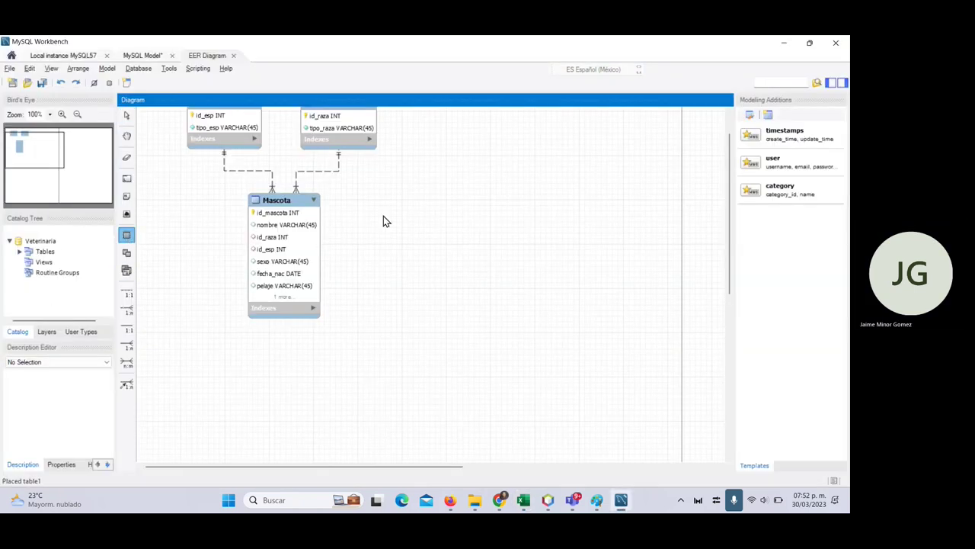
pyautogui.click(442, 208)
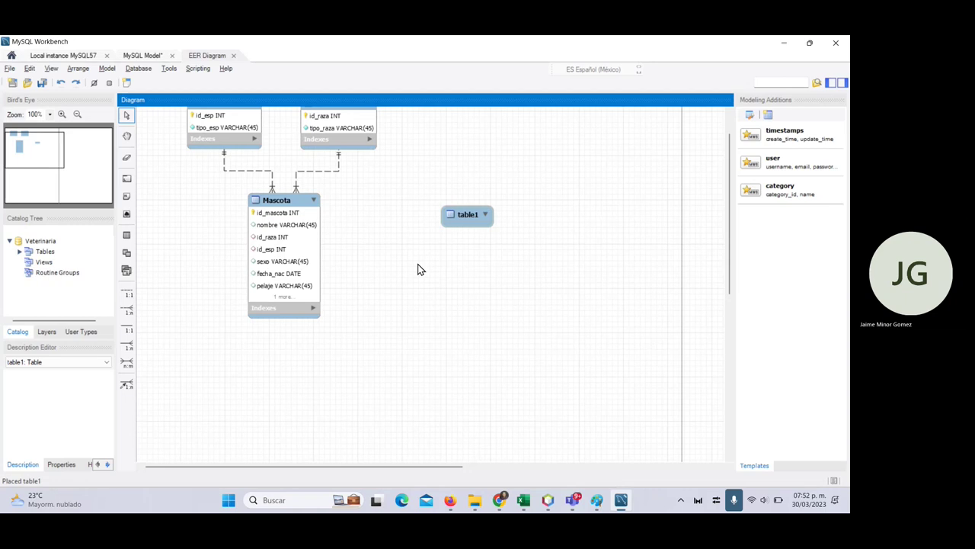
pyautogui.click(466, 218)
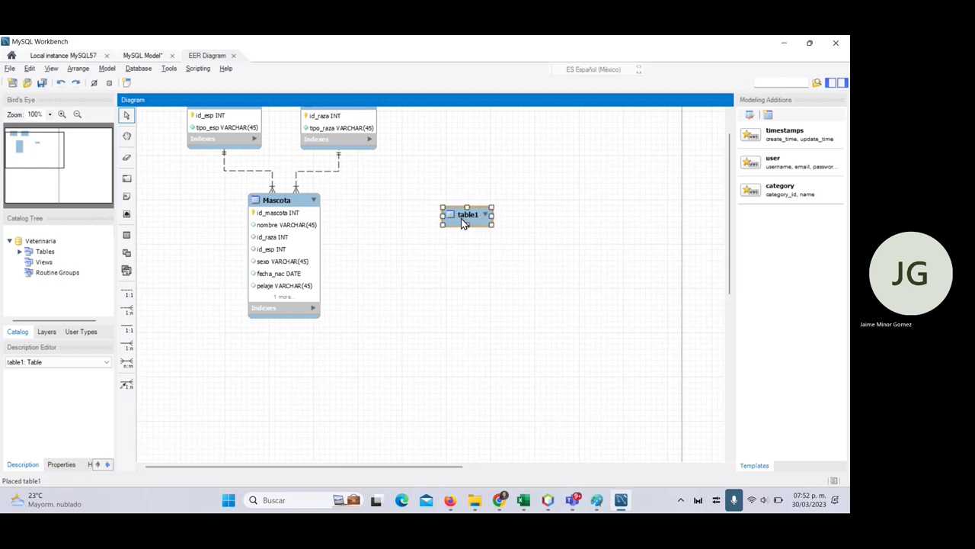
pyautogui.doubleClick(462, 217)
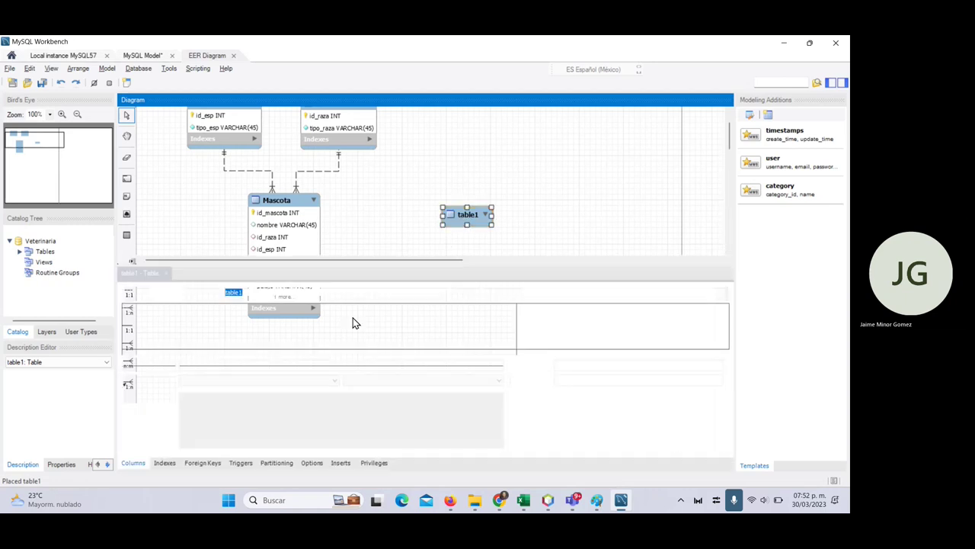
pyautogui.write('Dueño')
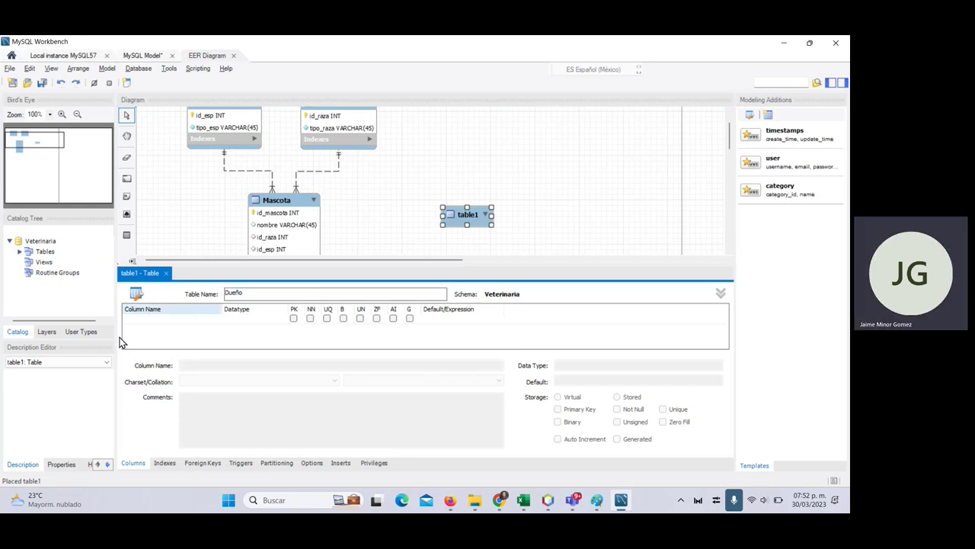
pyautogui.click(162, 324)
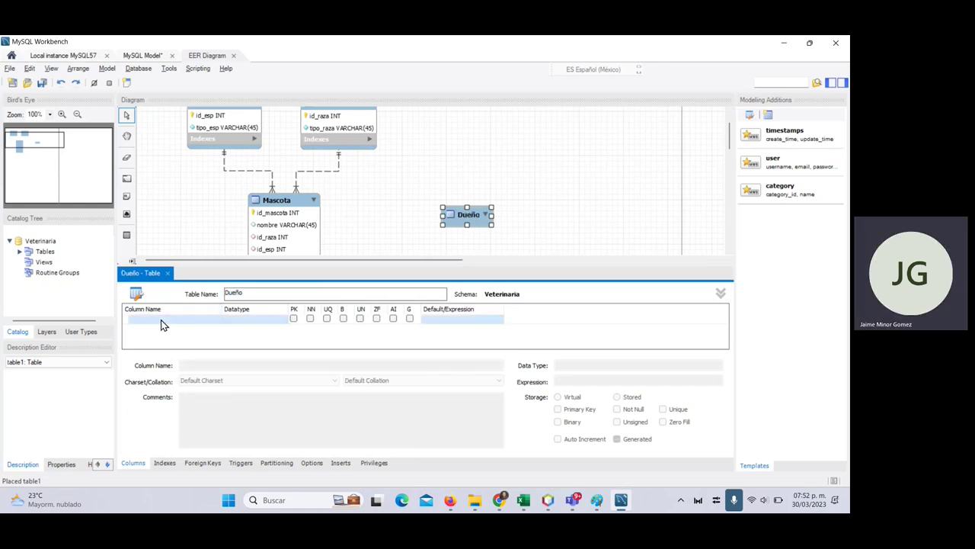
# - Add auto-incrementing primary key id_dueño INT and a correo VARCHAR(45) column to Dueño
pyautogui.write('id')
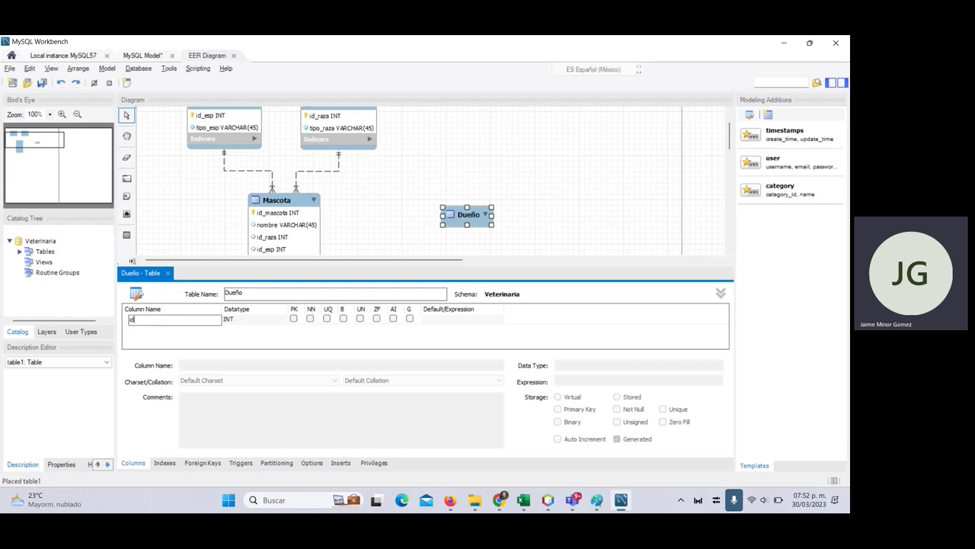
pyautogui.write('_dueño')
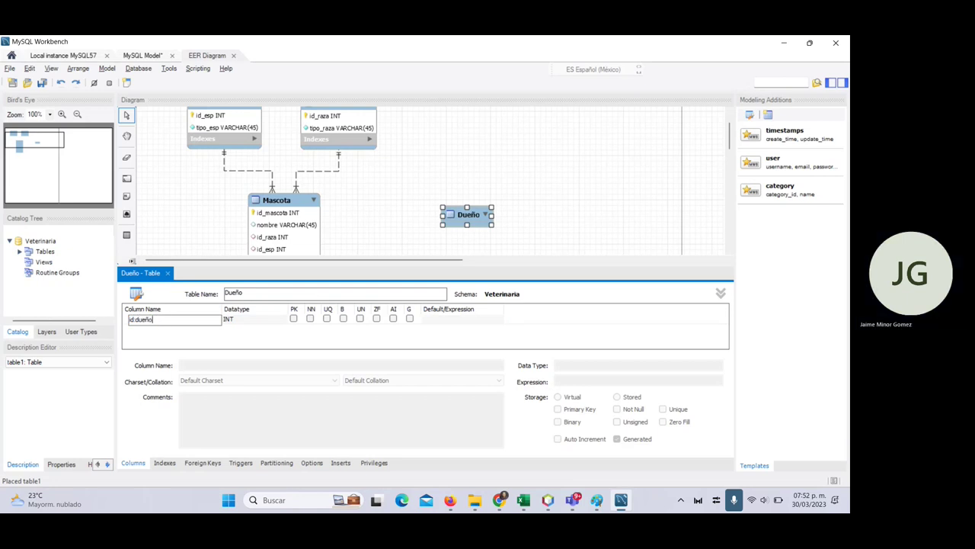
pyautogui.press('BackSpace')
pyautogui.press('BackSpace')
pyautogui.press('BackSpace')
pyautogui.press('BackSpace')
pyautogui.write('dueño')
pyautogui.click(393, 317)
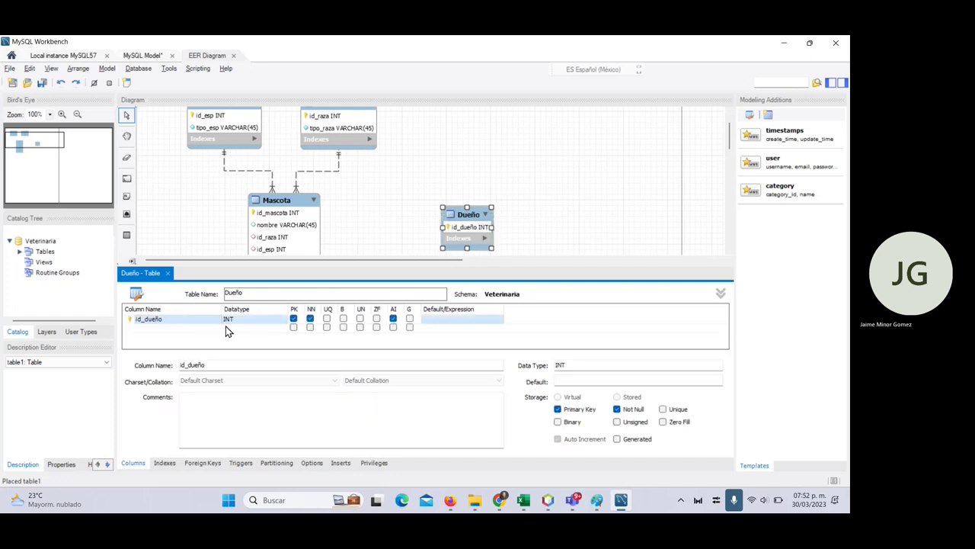
pyautogui.doubleClick(182, 328)
pyautogui.write('corre')
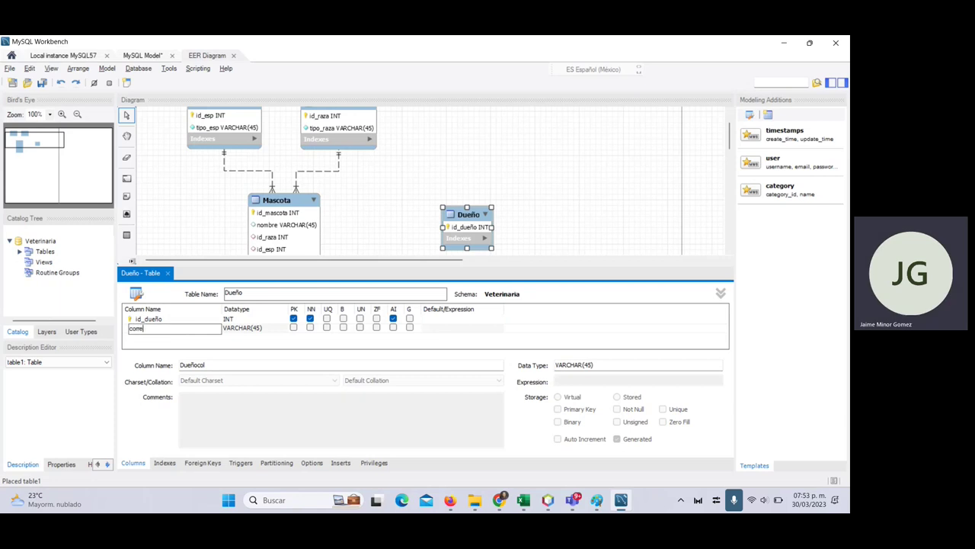
pyautogui.write('o')
pyautogui.click(171, 338)
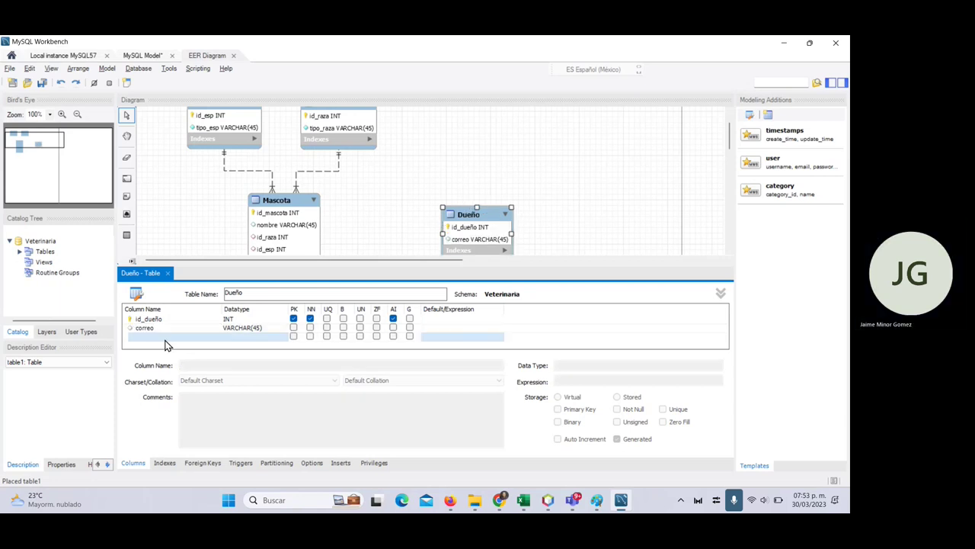
pyautogui.hotkey('alt', 'Tab')
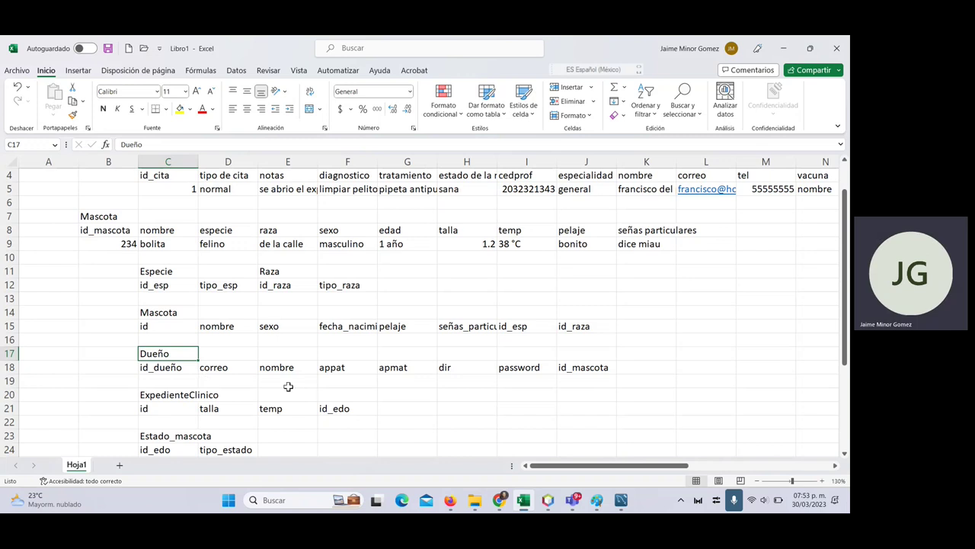
# - Make correo not null and add not-null columns nom, appat and apmat to Dueño
pyautogui.hotkey('alt', 'Tab')
pyautogui.click(310, 327)
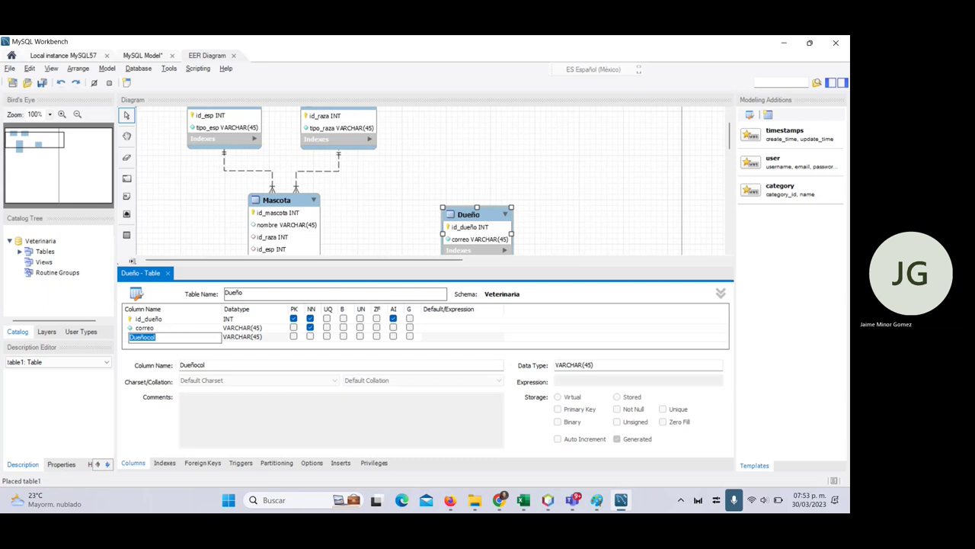
pyautogui.write('nom')
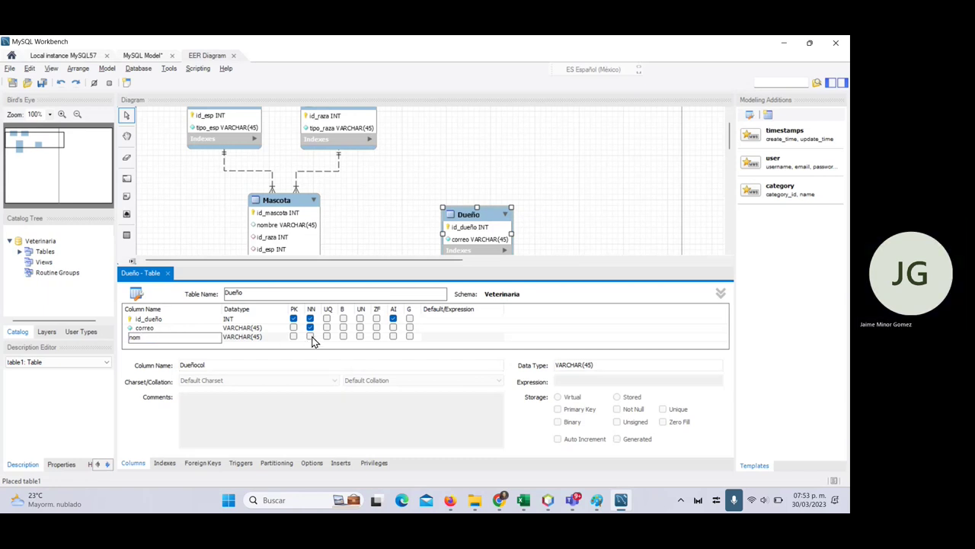
pyautogui.click(310, 336)
pyautogui.click(176, 345)
pyautogui.write('appat')
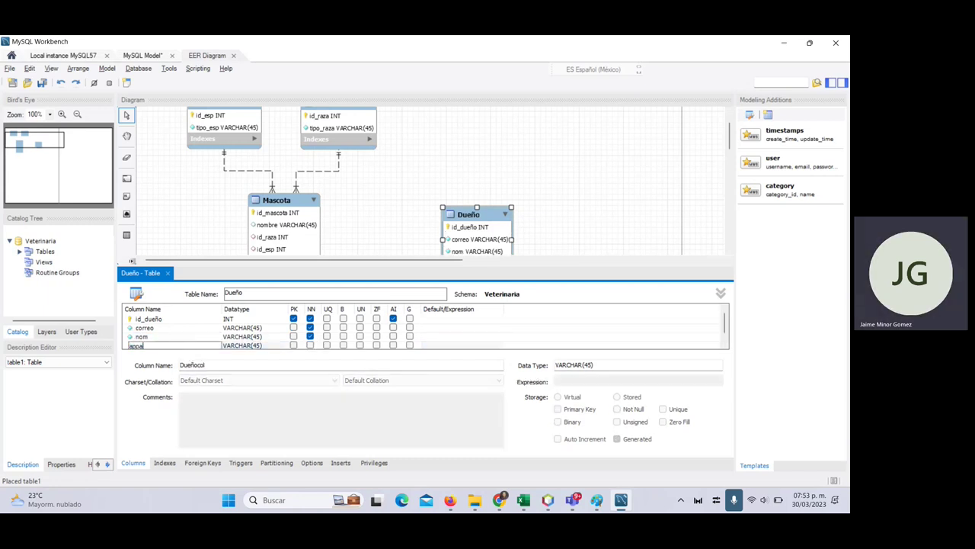
pyautogui.click(309, 345)
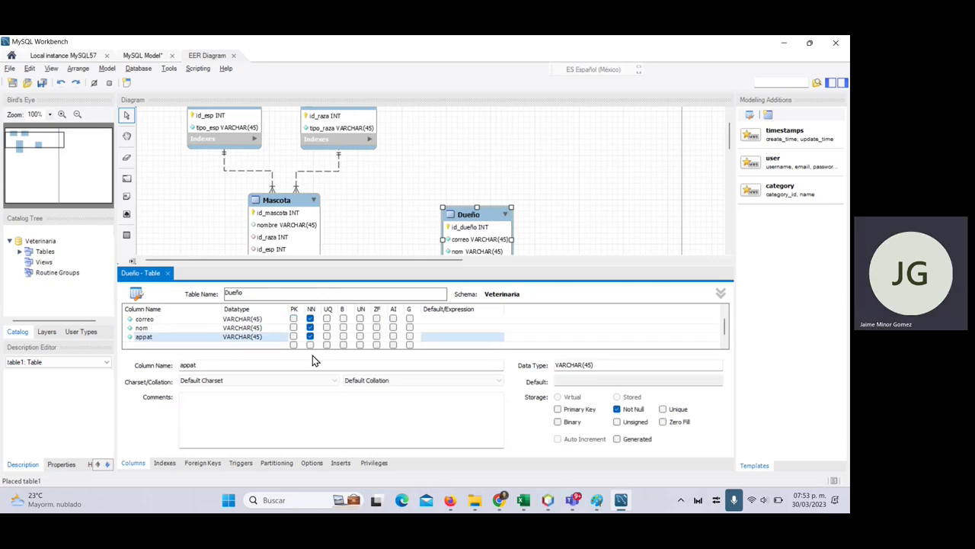
pyautogui.click(175, 345)
pyautogui.write('apmat')
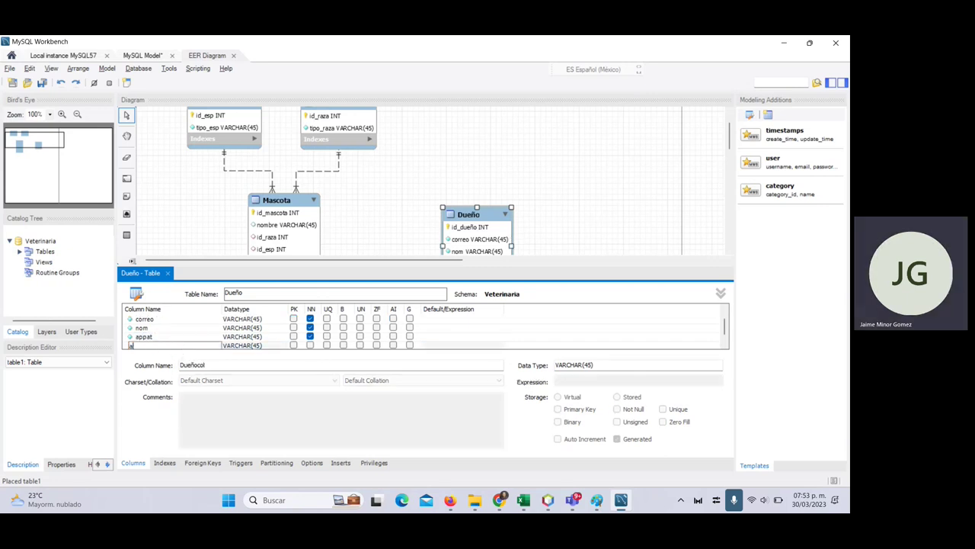
pyautogui.click(309, 345)
# - Add not-null dir and password columns, then close the Dueño table editor
pyautogui.click(522, 500)
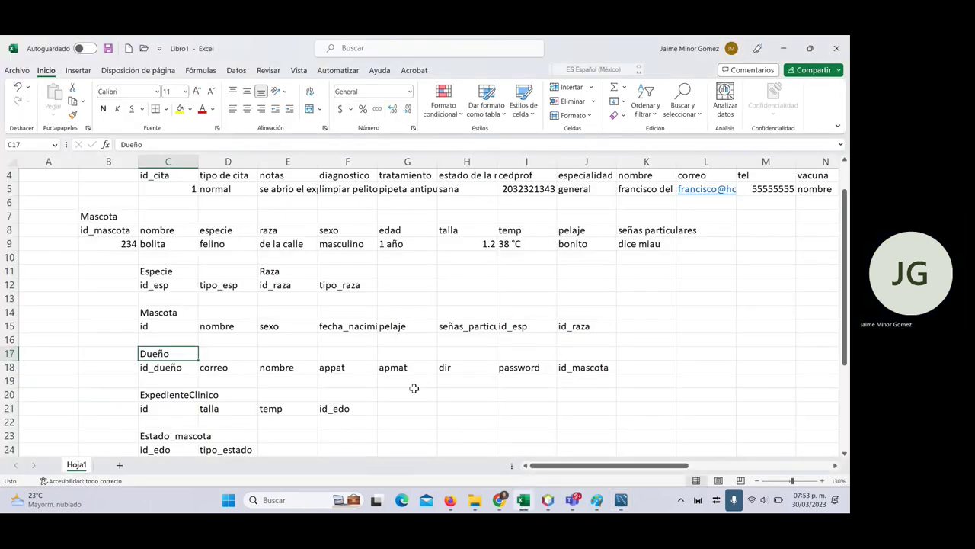
pyautogui.click(468, 371)
pyautogui.click(520, 367)
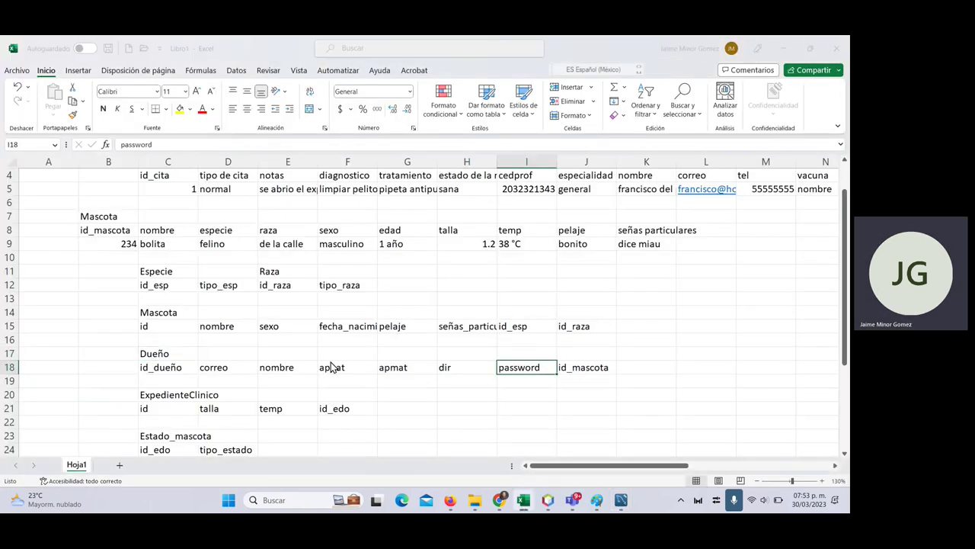
pyautogui.hotkey('alt', 'Tab')
pyautogui.click(165, 345)
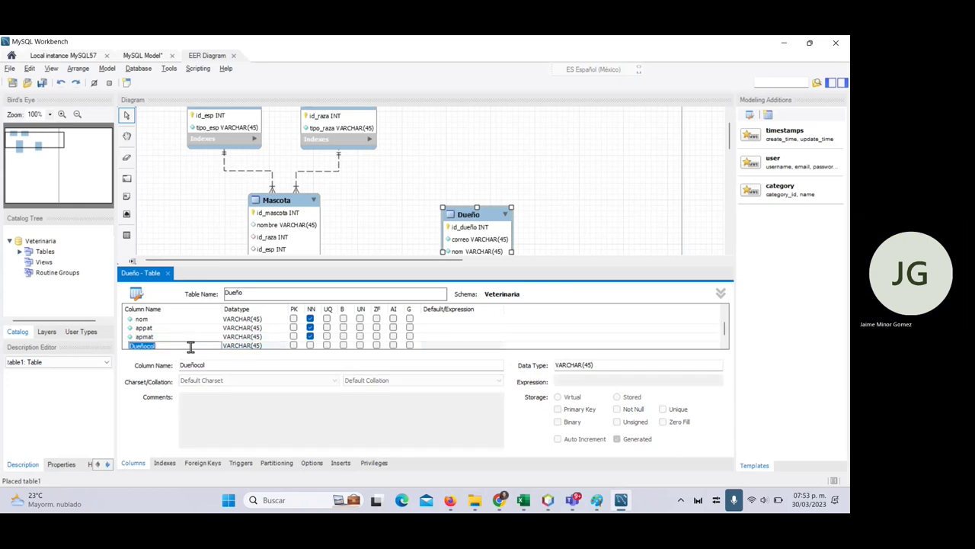
pyautogui.write('dir')
pyautogui.click(309, 345)
pyautogui.click(151, 345)
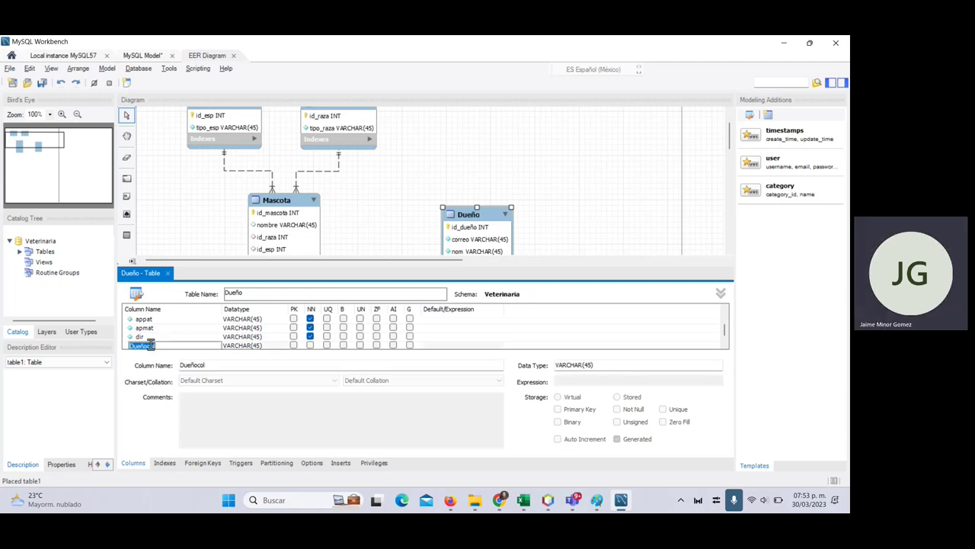
pyautogui.write('password')
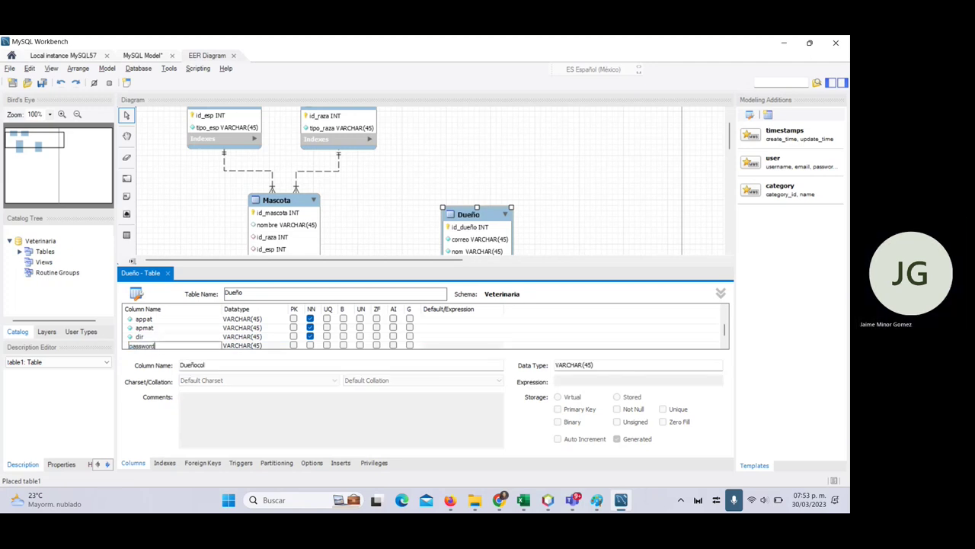
pyautogui.click(309, 345)
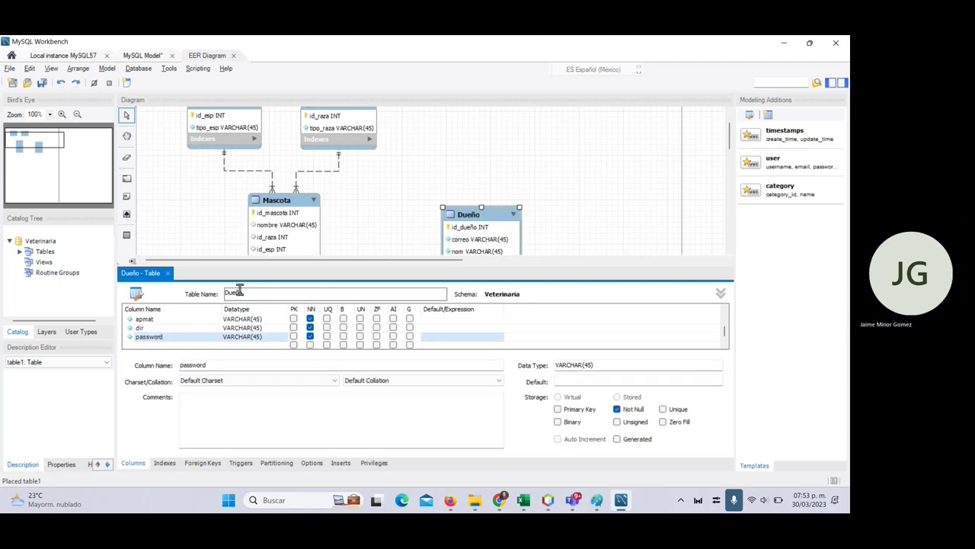
pyautogui.click(169, 272)
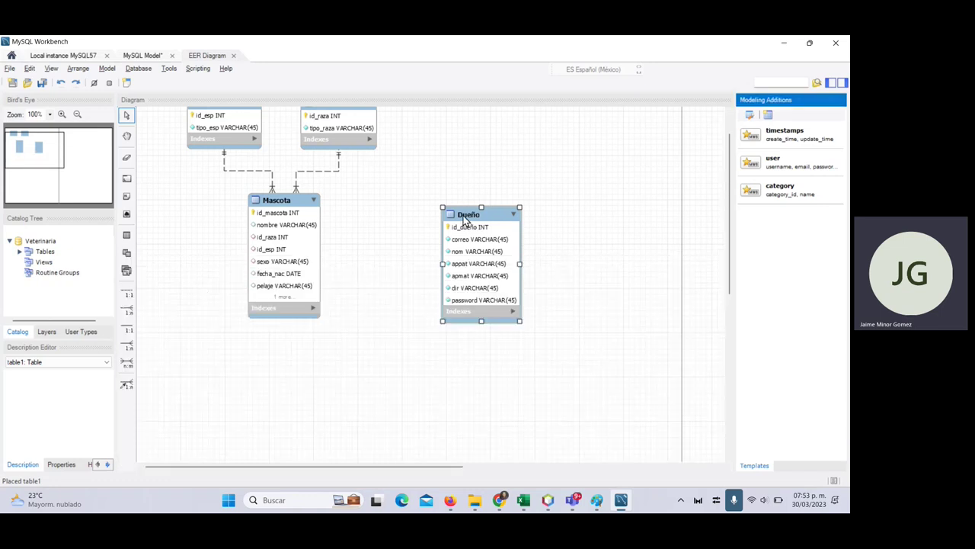
# - Move the Dueño table closer to Mascota and magnify the screen to 300%
pyautogui.moveTo(486, 217); pyautogui.dragTo(440, 215)
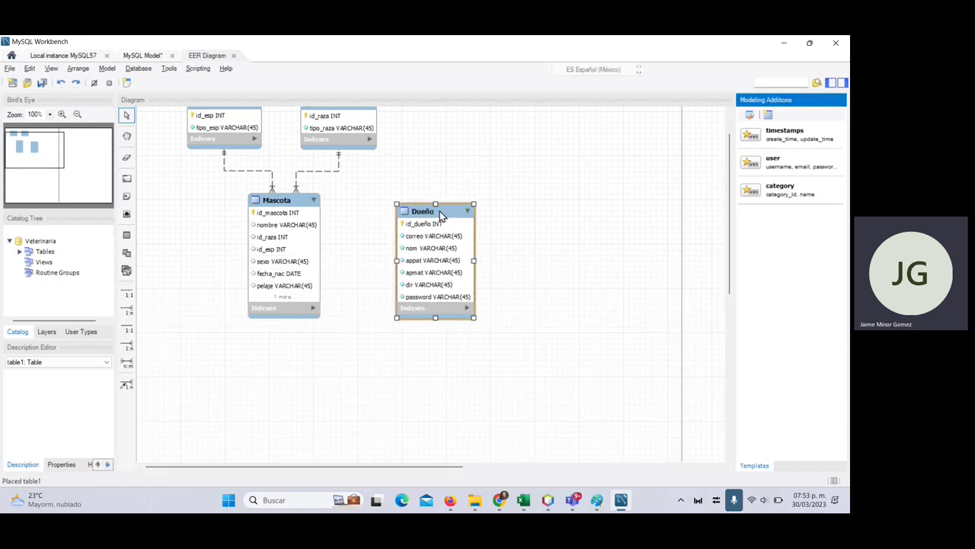
pyautogui.click(440, 211)
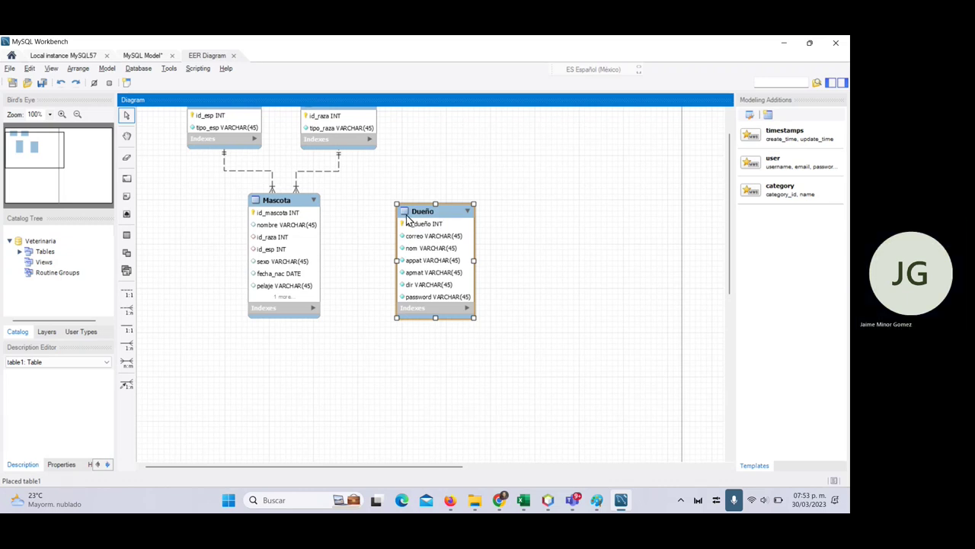
pyautogui.press('super+plus')
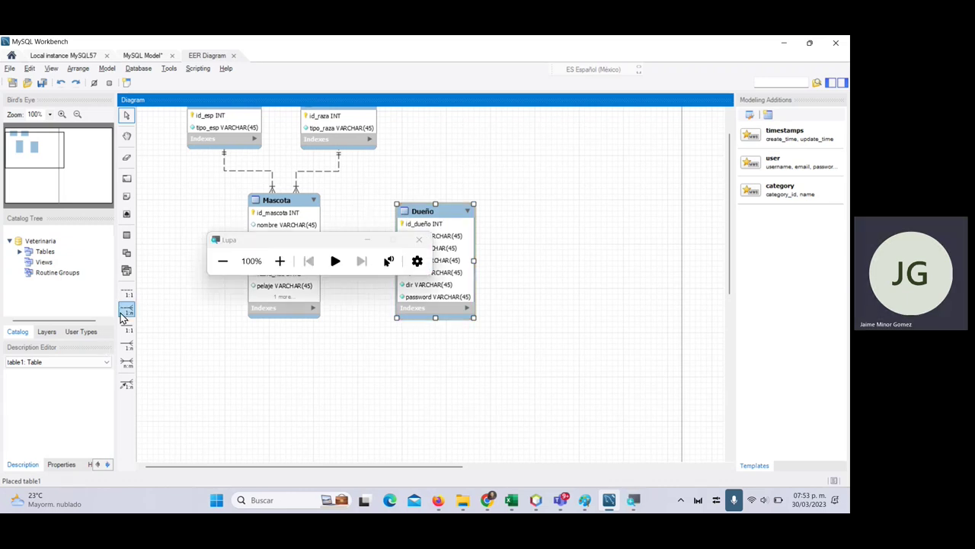
pyautogui.click(280, 261)
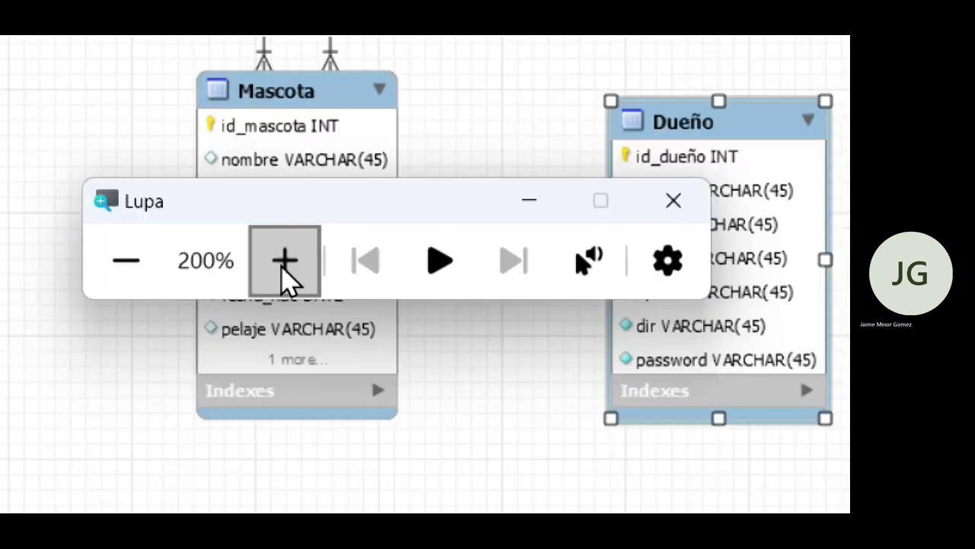
pyautogui.click(280, 261)
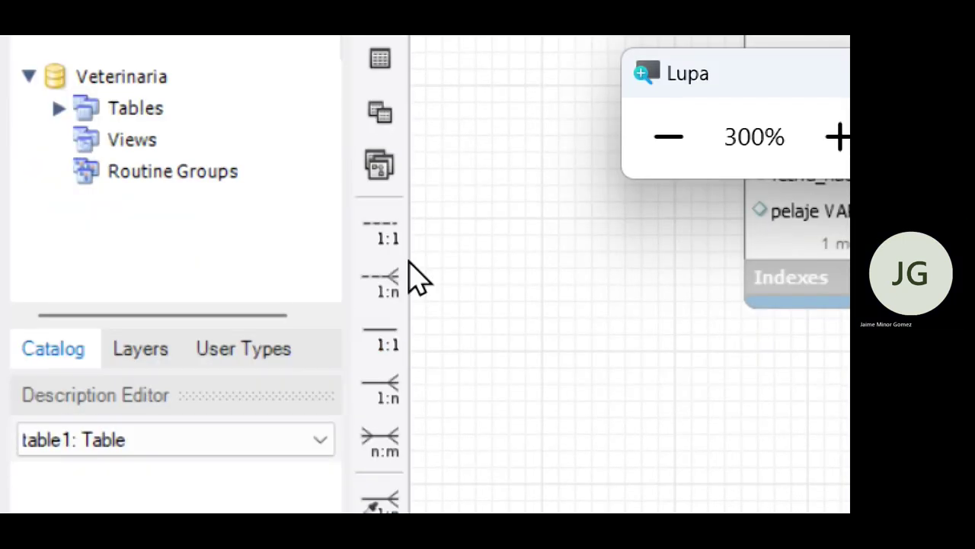
# - Select the 1:n non-identifying relationship tool and turn off the screen magnifier
pyautogui.click(392, 232)
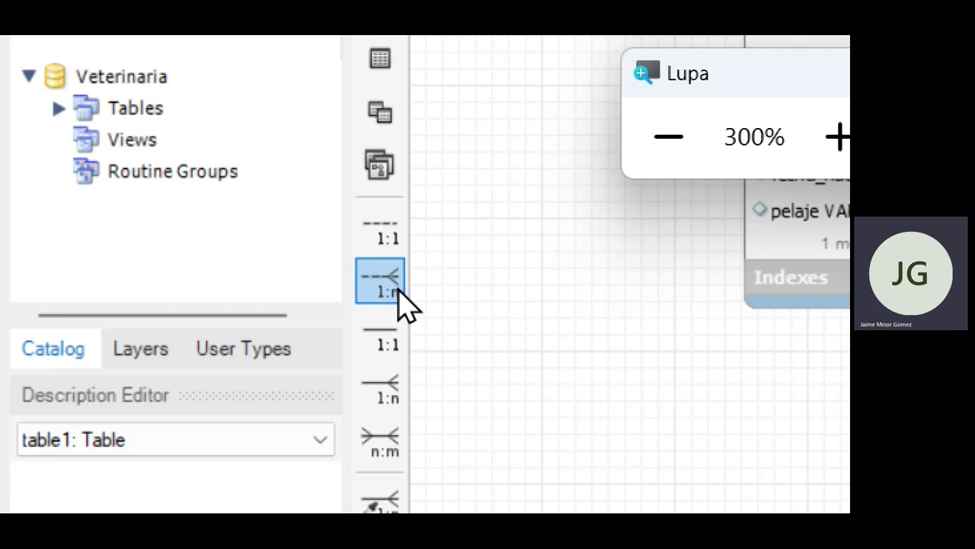
pyautogui.press('super+minus')
pyautogui.press('super+minus')
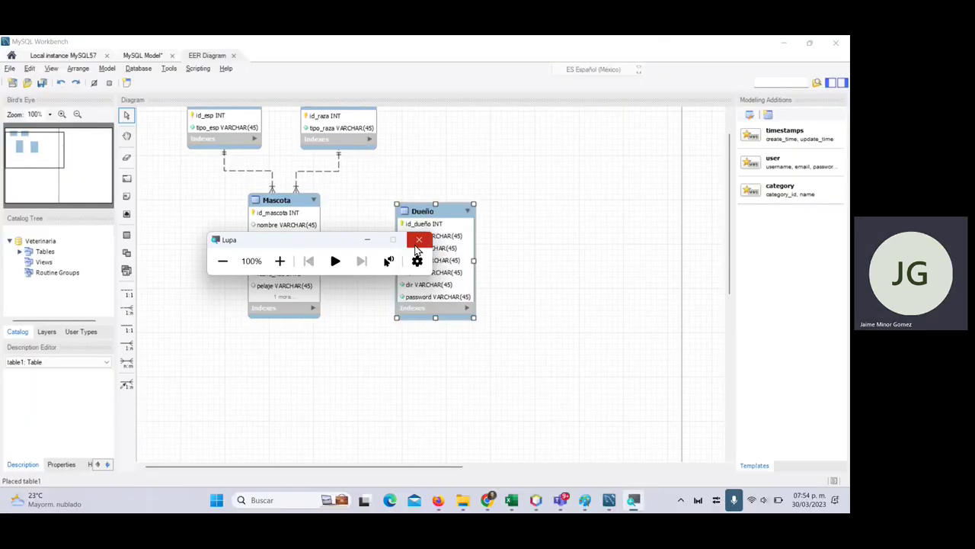
pyautogui.click(419, 240)
pyautogui.click(126, 309)
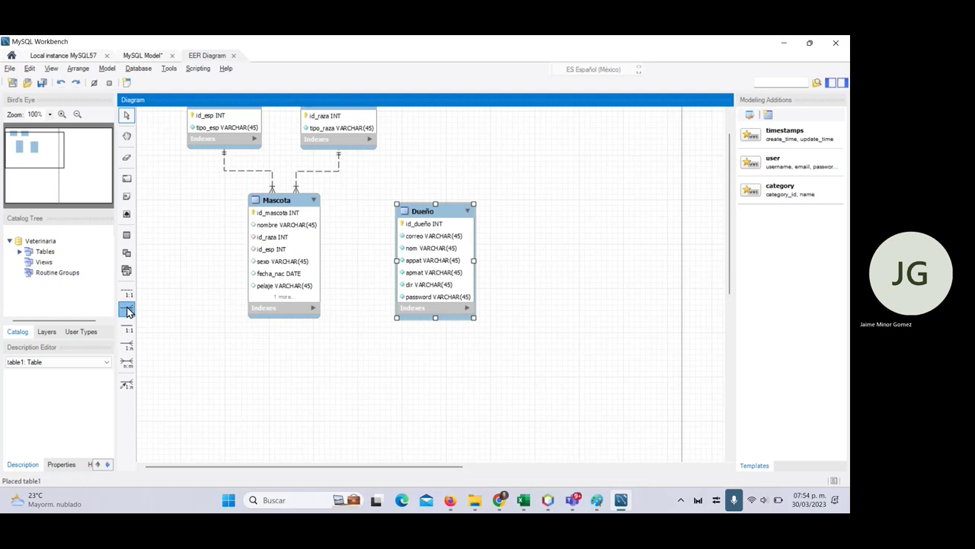
# - Draw a one-to-many link with Dueño receiving the key, then undo it
pyautogui.click(399, 262)
pyautogui.click(296, 251)
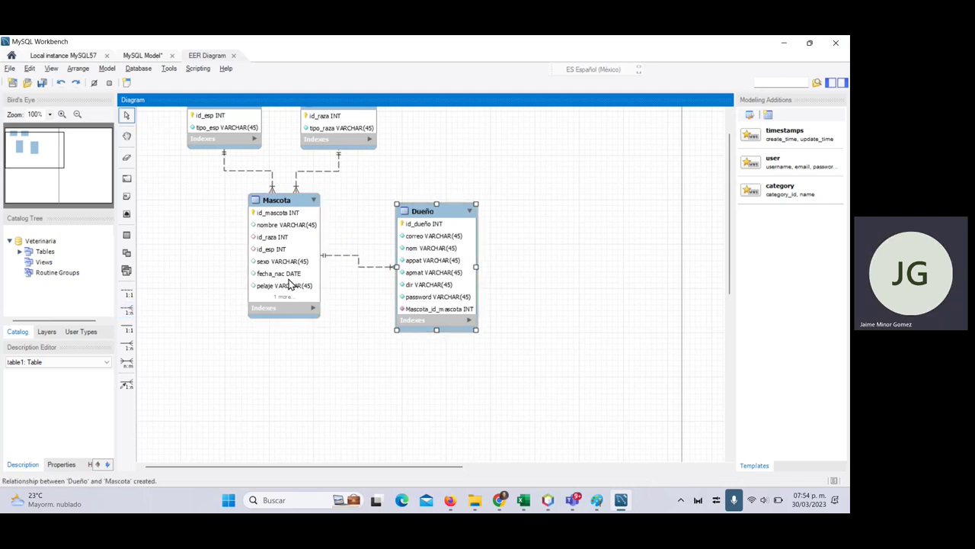
pyautogui.click(352, 366)
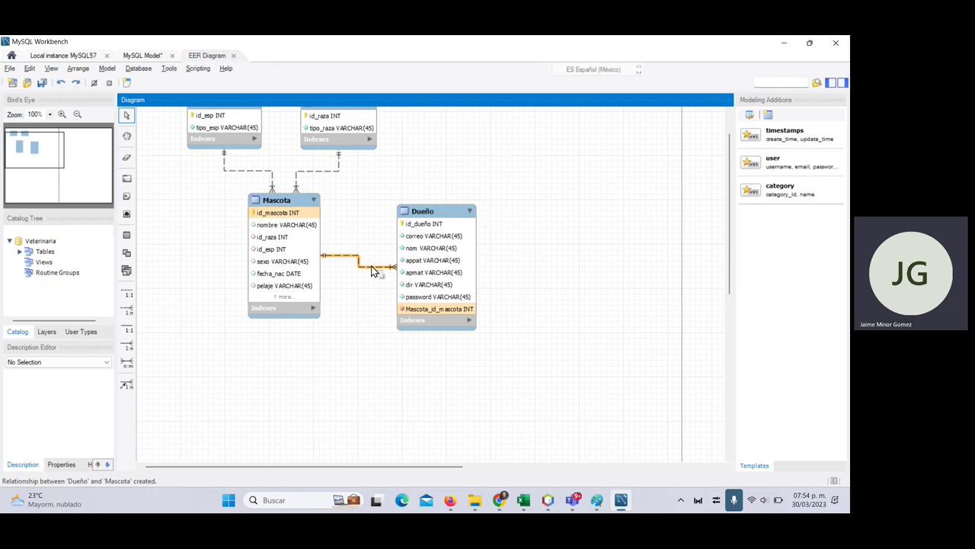
pyautogui.hotkey('ctrl', 'z')
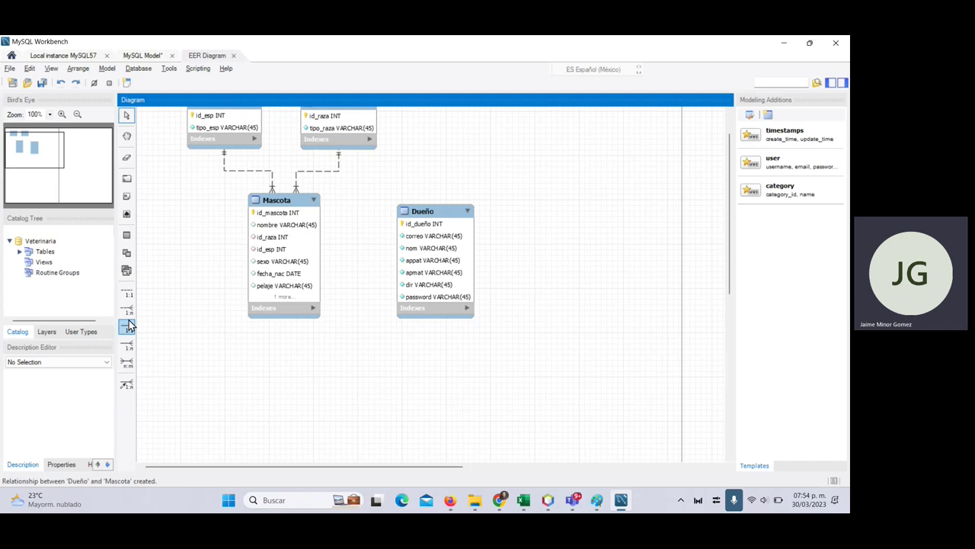
# - Link Mascota to Dueño 1:n, adding Dueño_id_dueño, and enlarge the Mascota box
pyautogui.click(127, 309)
pyautogui.click(314, 275)
pyautogui.click(426, 280)
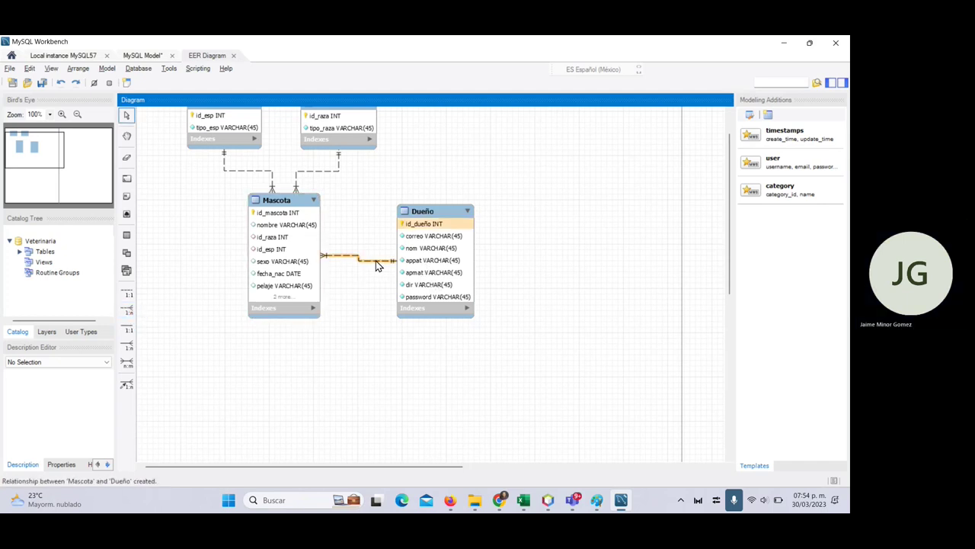
pyautogui.click(281, 318)
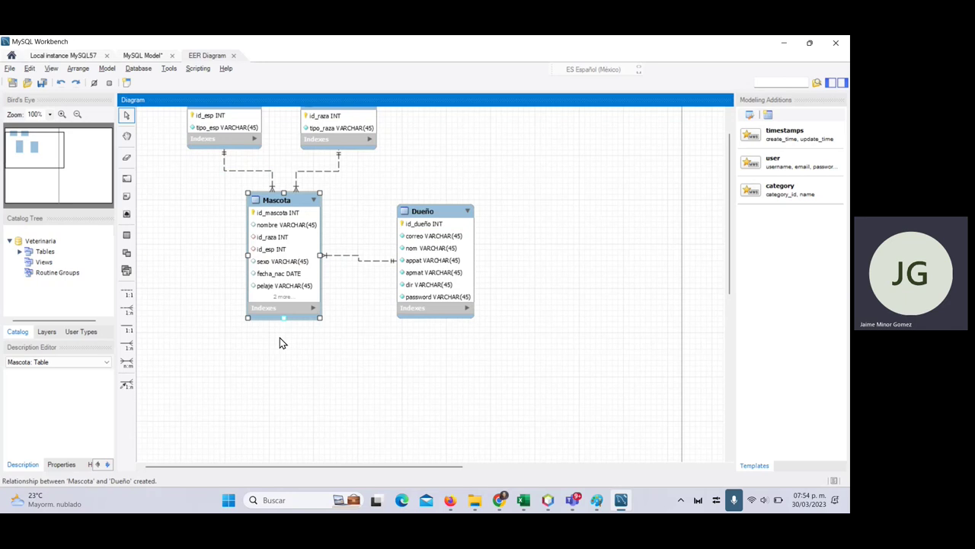
pyautogui.moveTo(284, 317); pyautogui.dragTo(363, 366)
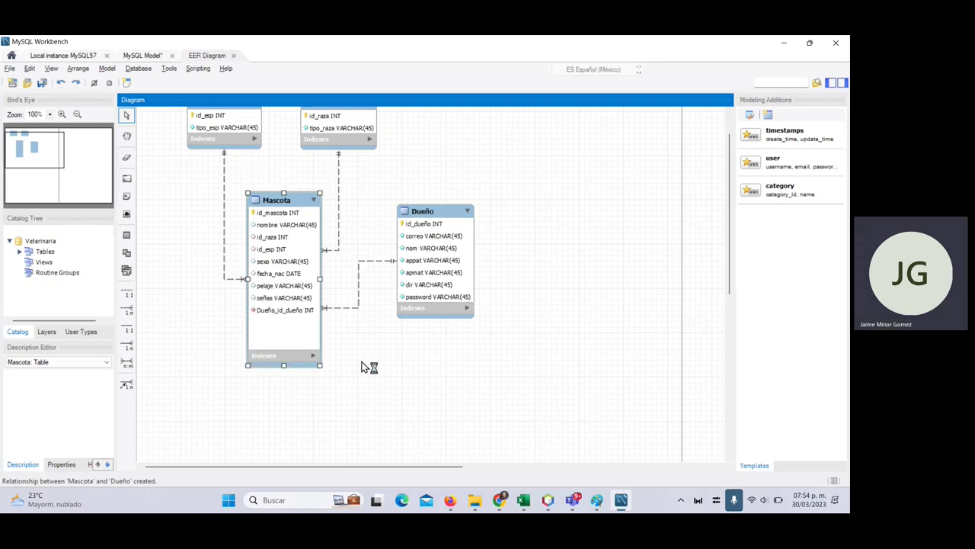
# - Magnify the diagram and nudge the Dueño table slightly left
pyautogui.press('super+plus')
pyautogui.press('super+plus')
pyautogui.press('super+plus')
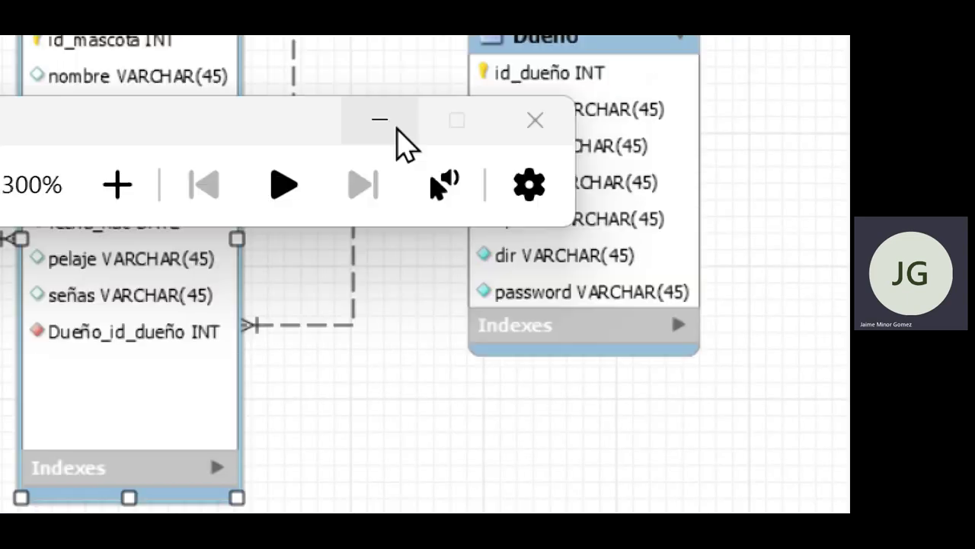
pyautogui.click(390, 123)
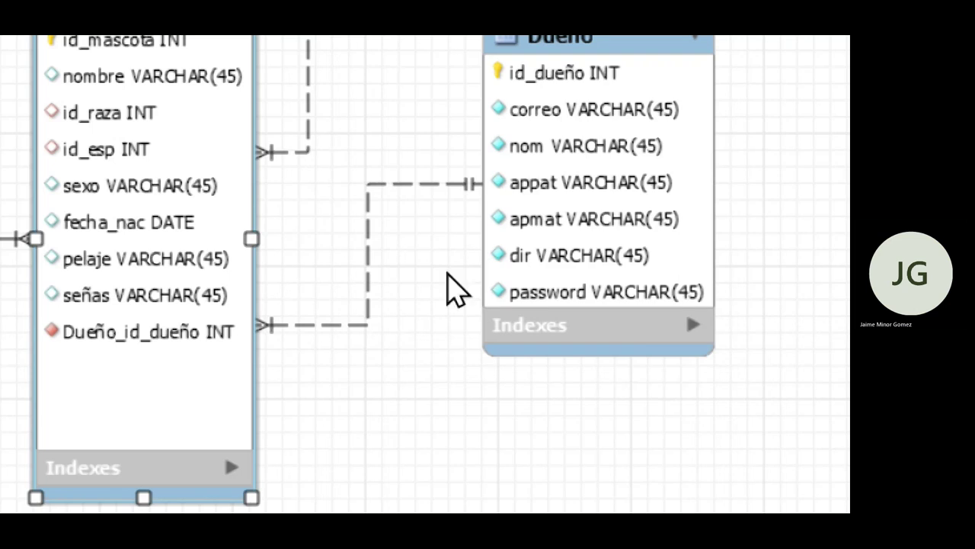
pyautogui.moveTo(569, 239); pyautogui.dragTo(560, 236)
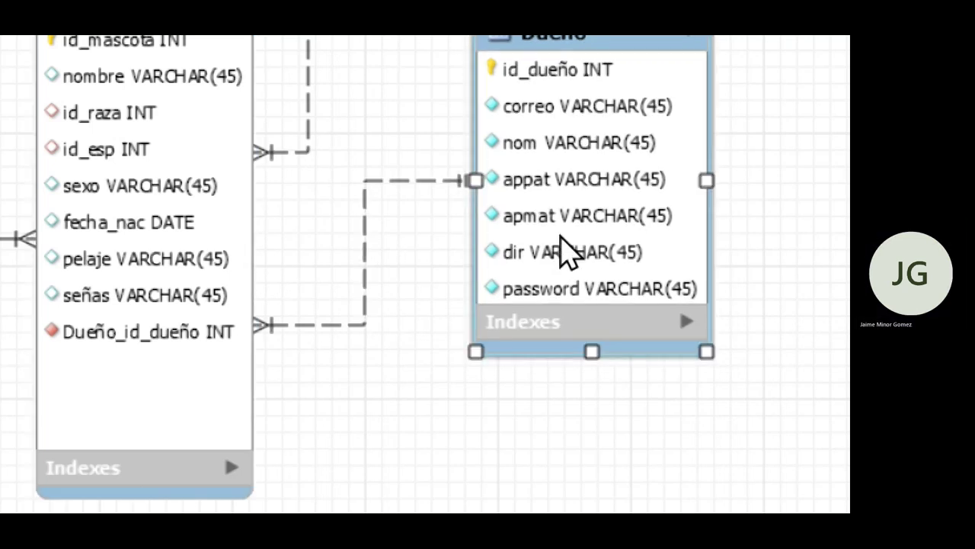
pyautogui.scroll(1, 547, 125)
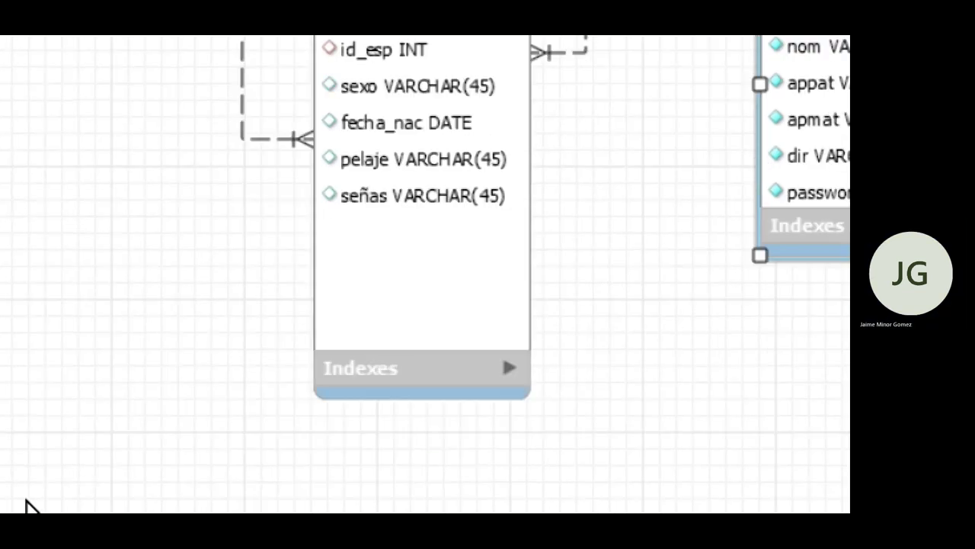
# - Draw a 1:n non-identifying link so Dueño gets a Mascota_id_mascota foreign key
pyautogui.click(271, 174)
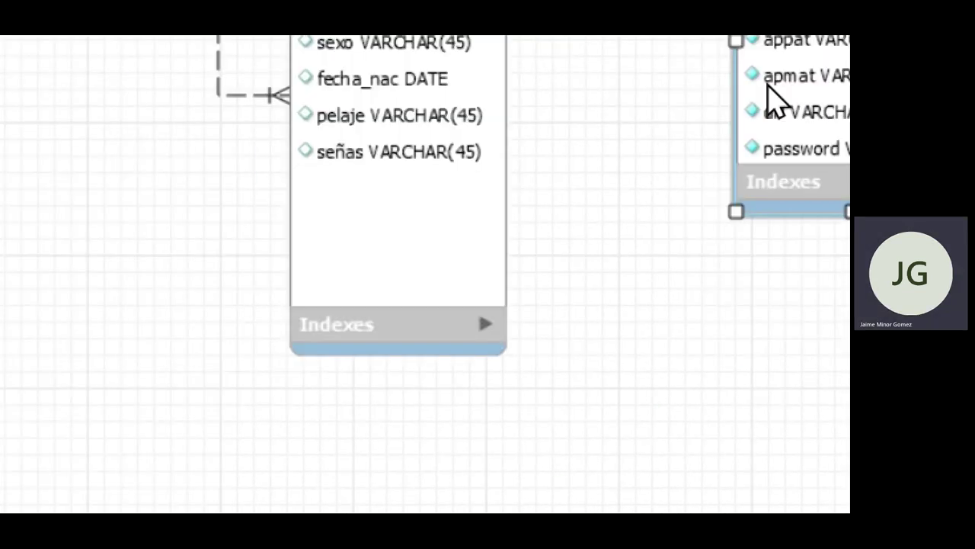
pyautogui.click(750, 137)
pyautogui.click(419, 261)
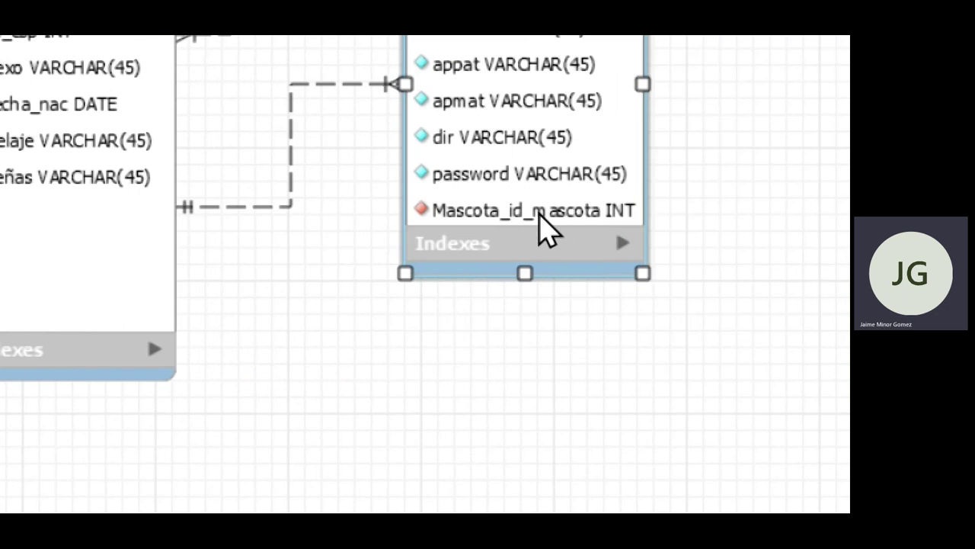
pyautogui.scroll(2, 534, 213)
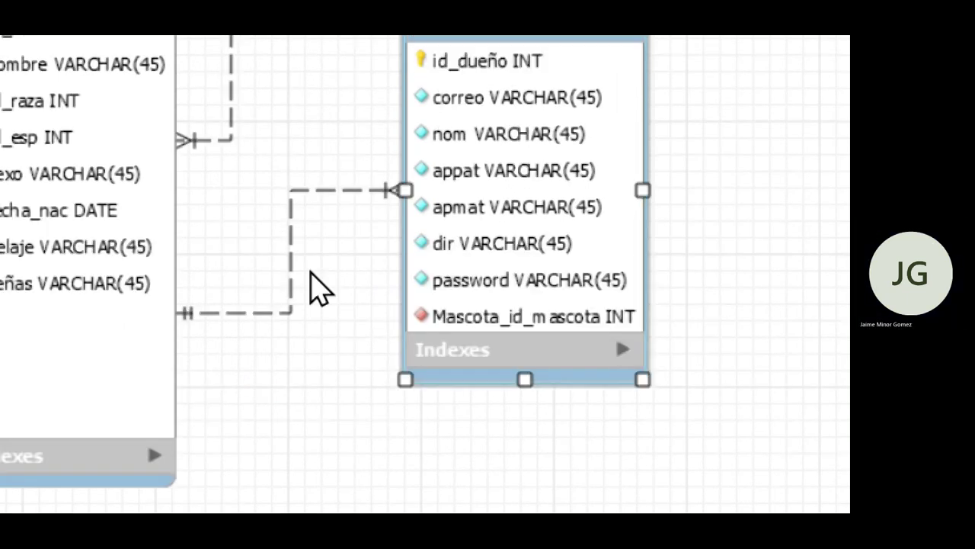
pyautogui.click(335, 194)
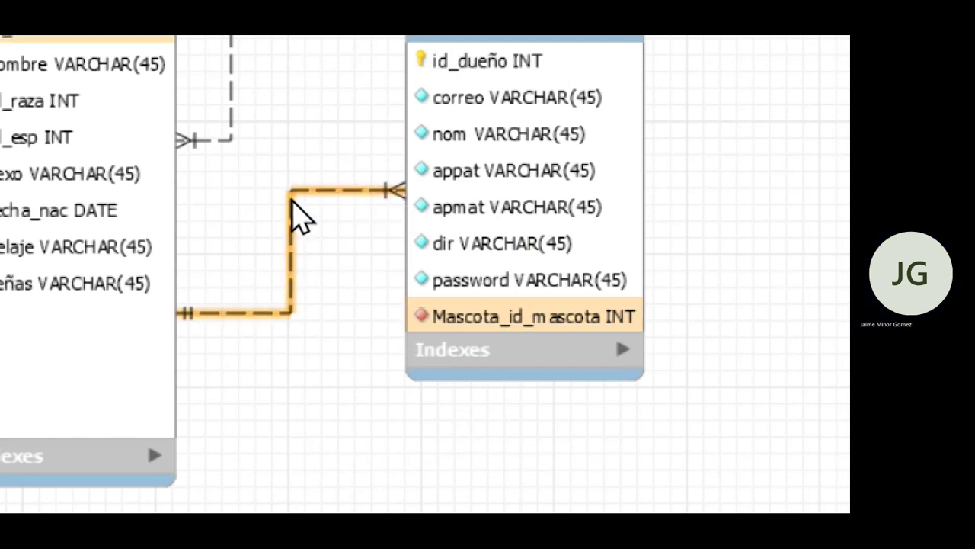
pyautogui.rightClick(294, 201)
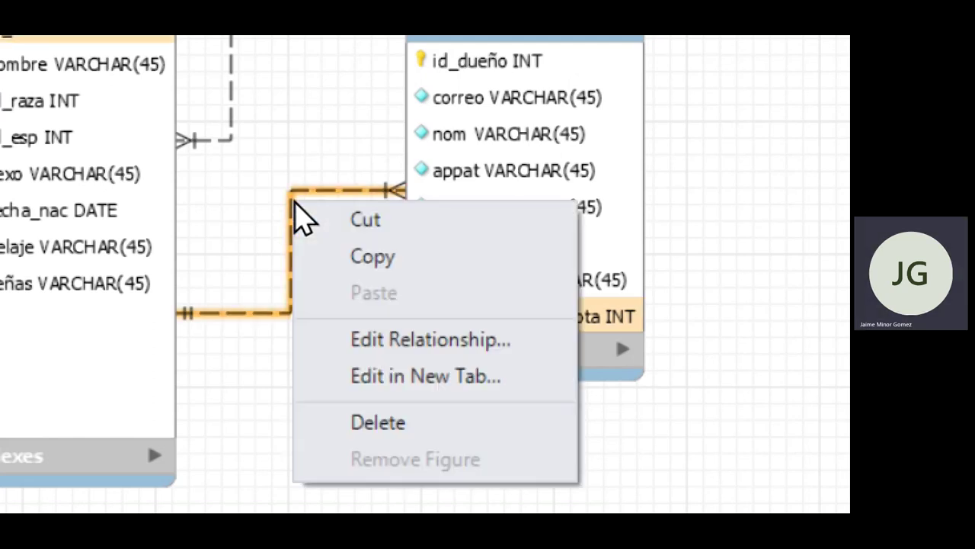
pyautogui.click(450, 348)
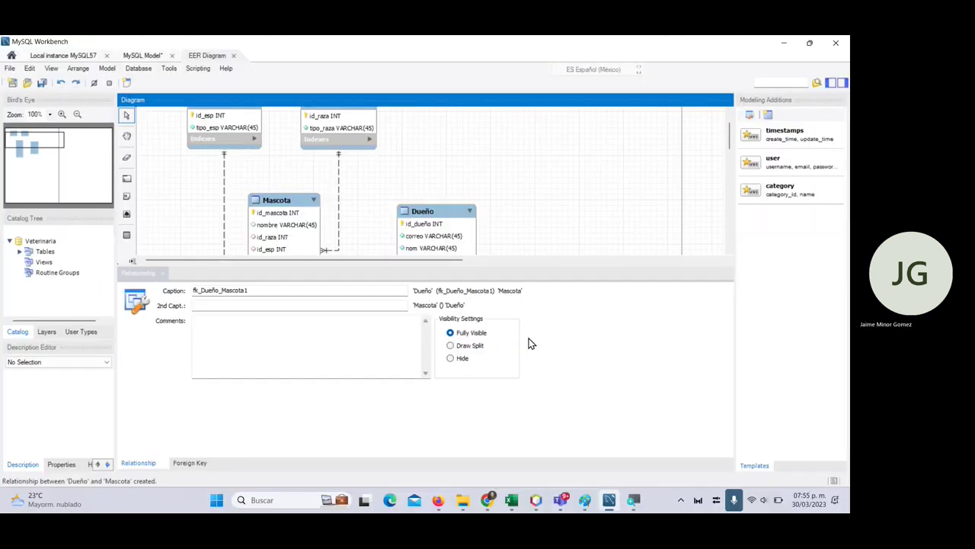
pyautogui.click(197, 462)
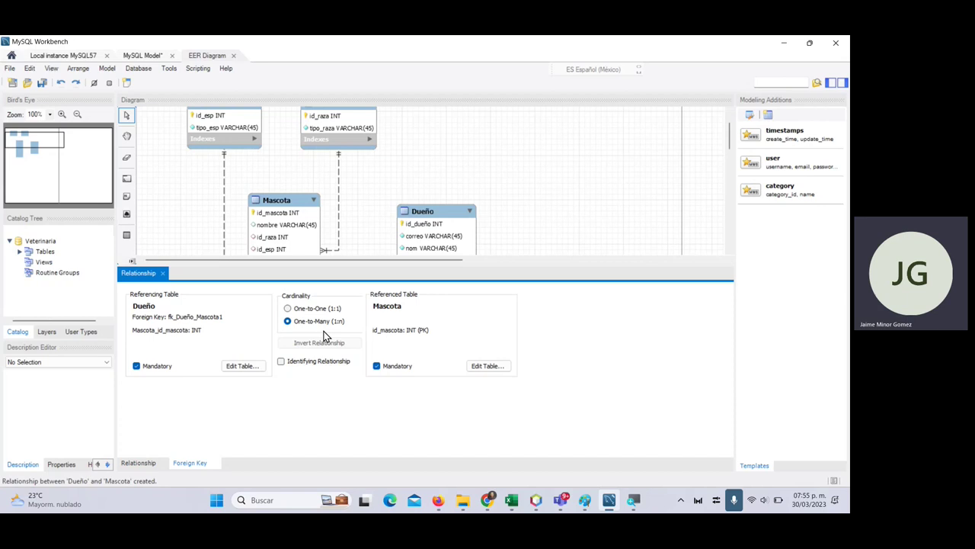
pyautogui.click(316, 363)
pyautogui.scroll(-1, 412, 225)
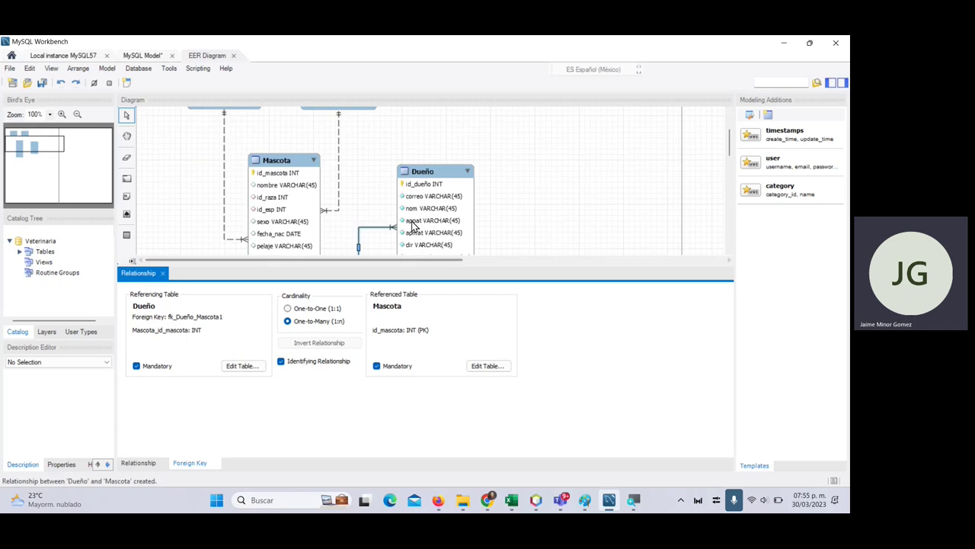
pyautogui.scroll(-1, 412, 225)
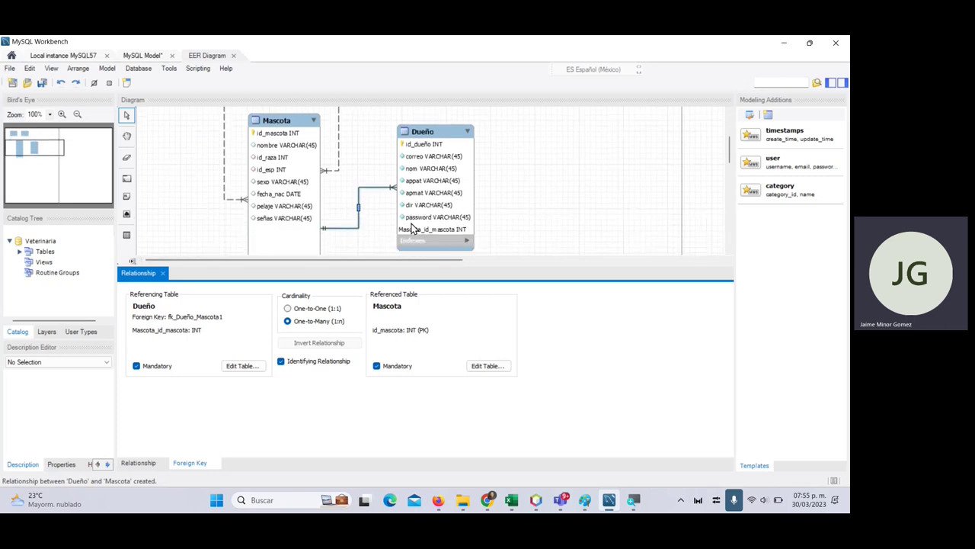
pyautogui.click(301, 368)
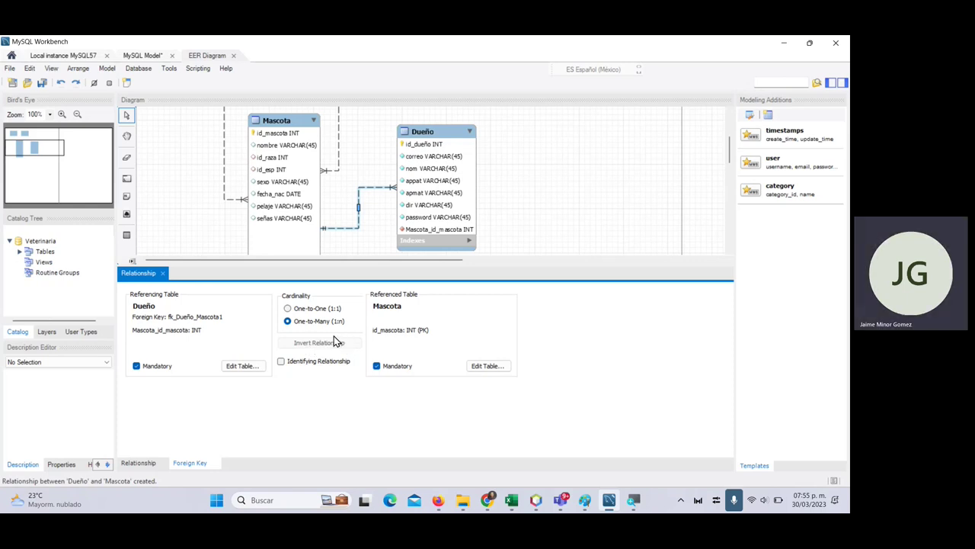
pyautogui.click(162, 272)
pyautogui.click(446, 183)
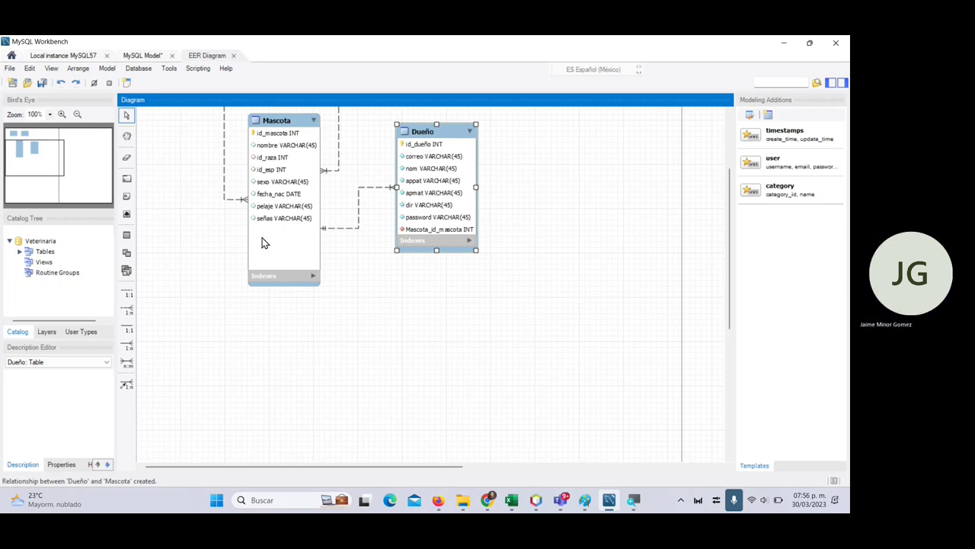
# - Scroll the diagram and highlight the Dueño–Mascota relationship line
pyautogui.scroll(5, 383, 316)
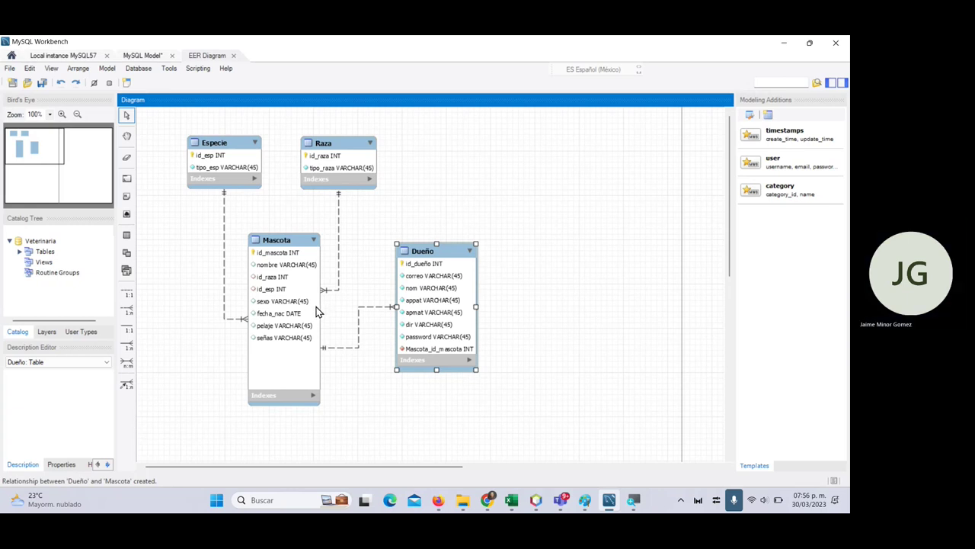
pyautogui.click(440, 253)
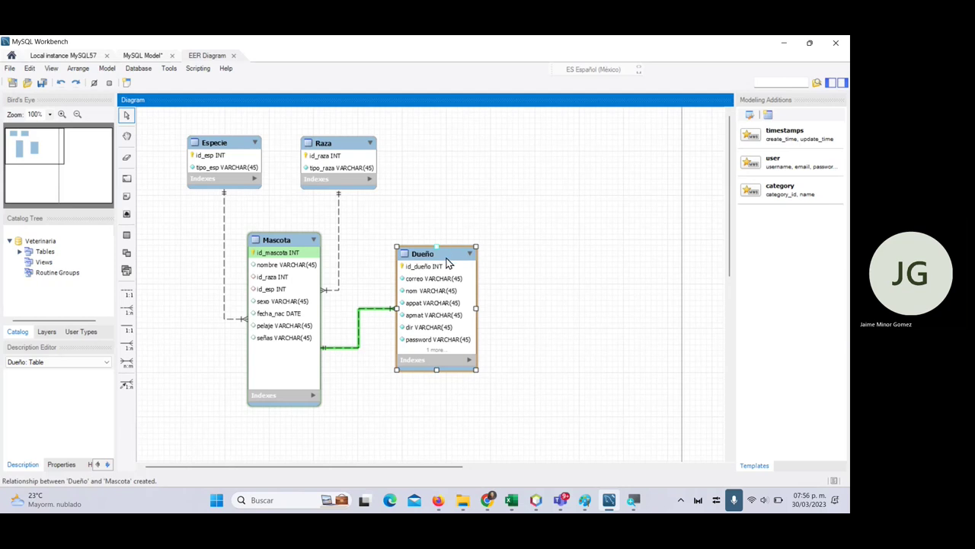
# - Rename Dueño's foreign key fk_Dueño_Mascota1 to dueño_mascota
pyautogui.doubleClick(450, 258)
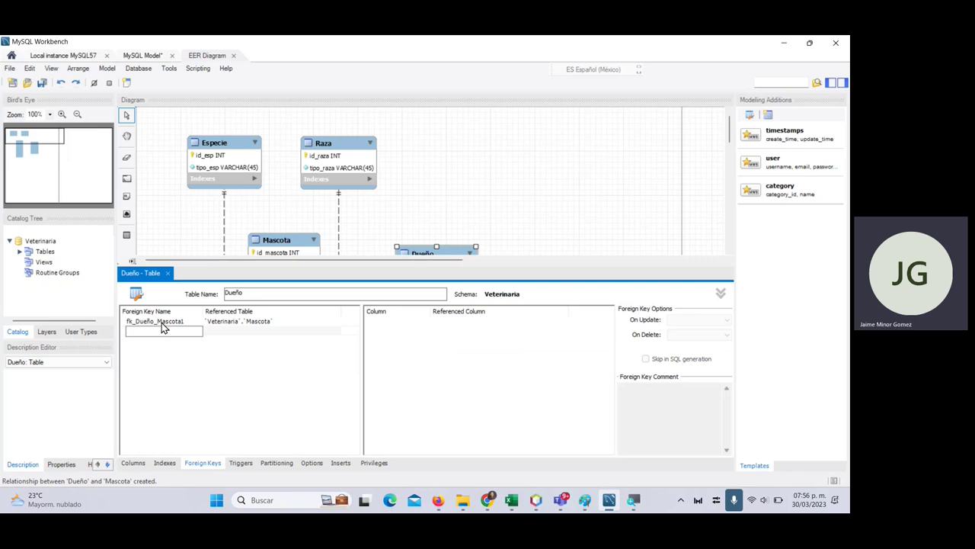
pyautogui.click(162, 323)
pyautogui.click(194, 321)
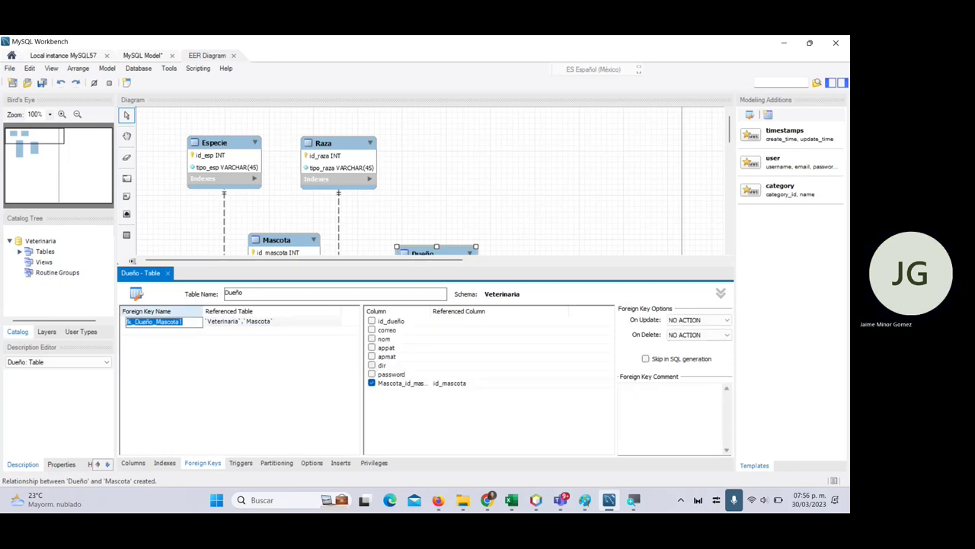
pyautogui.write('dueño_mascota')
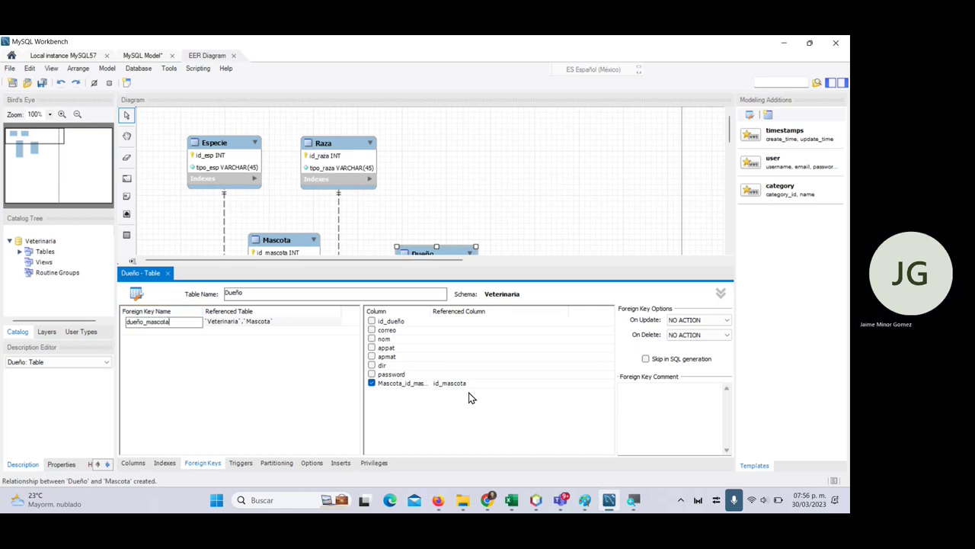
pyautogui.click(695, 320)
pyautogui.click(696, 334)
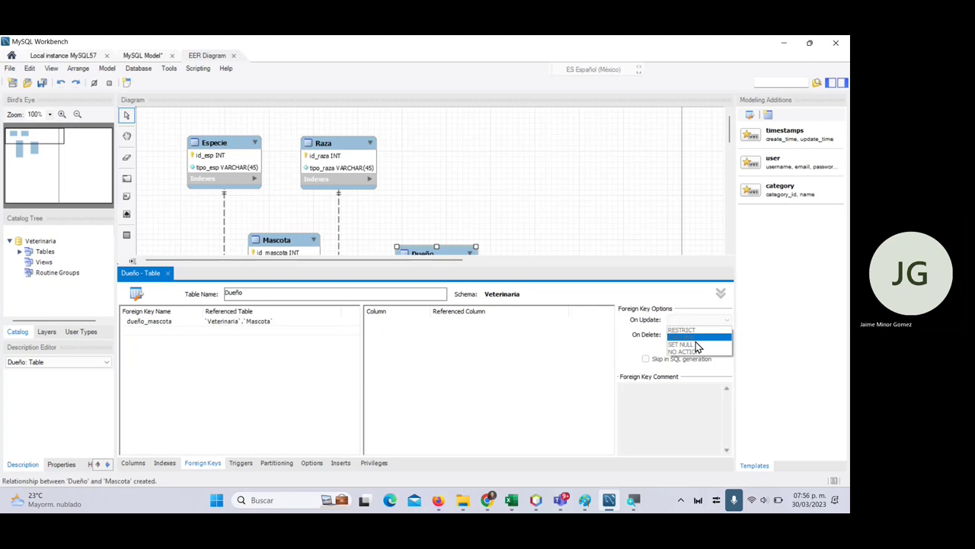
pyautogui.click(654, 312)
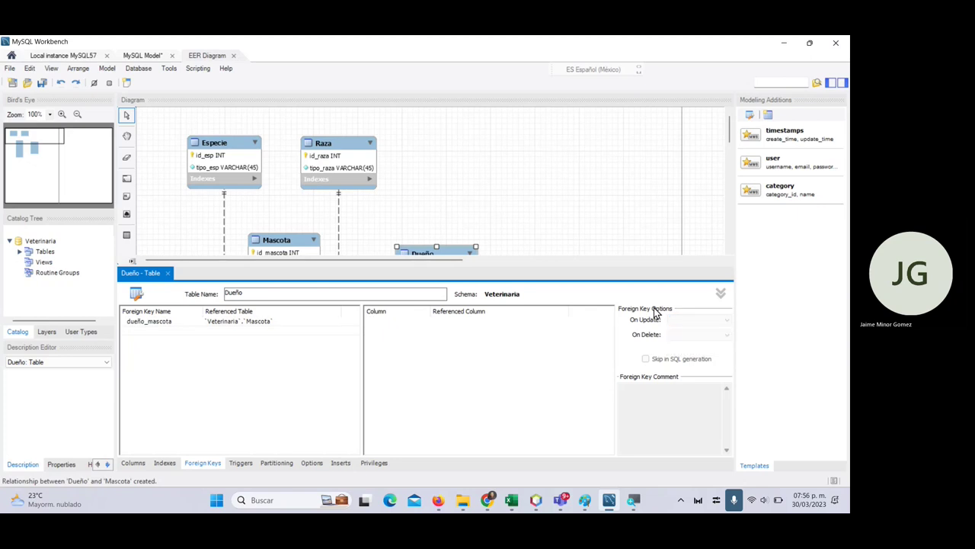
pyautogui.click(269, 322)
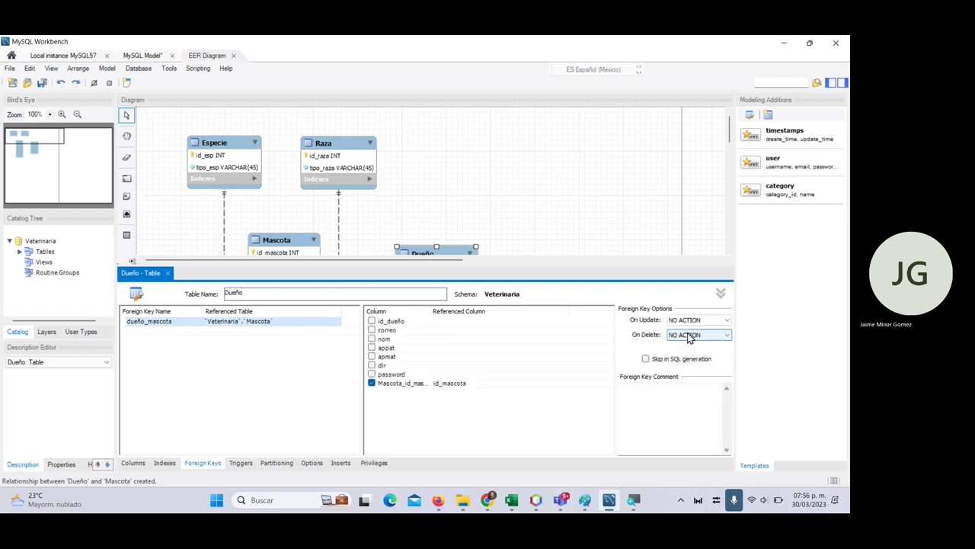
# - Rename Dueño's Mascota_id_mascota column to id_mascota
pyautogui.click(132, 463)
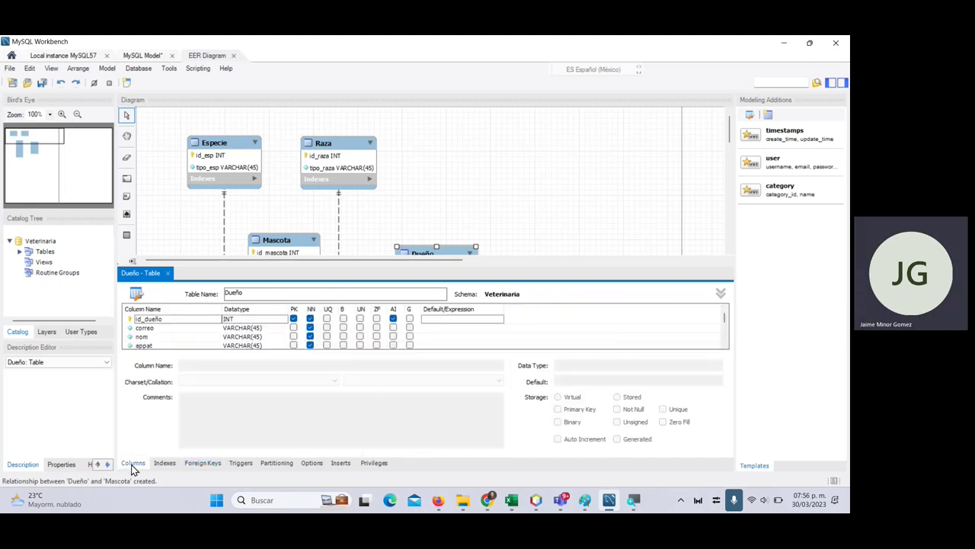
pyautogui.click(163, 328)
pyautogui.click(164, 328)
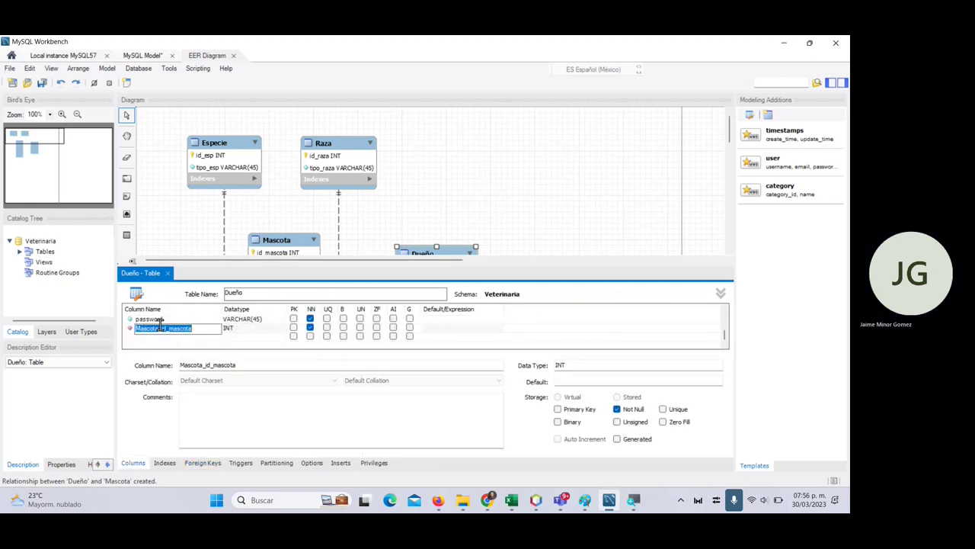
pyautogui.write('id_mas')
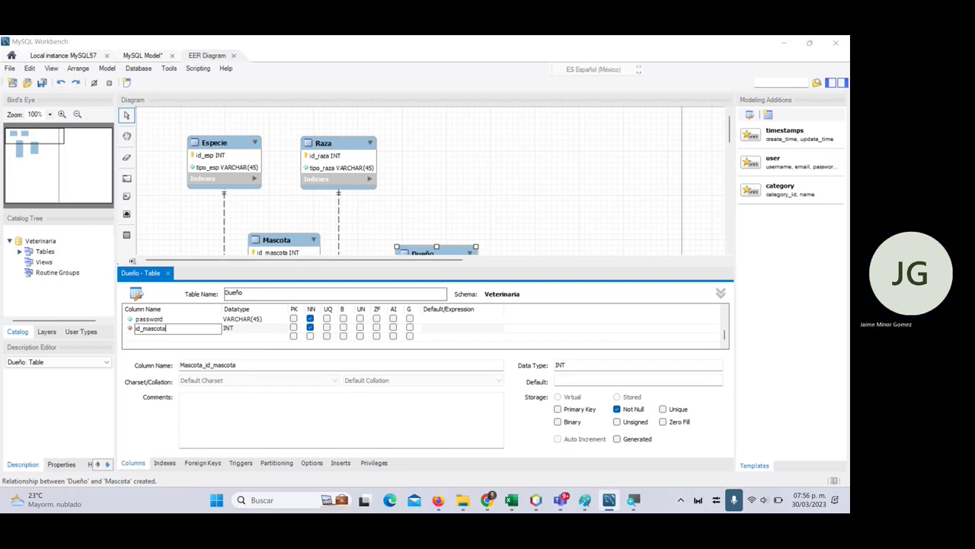
pyautogui.press('super+plus')
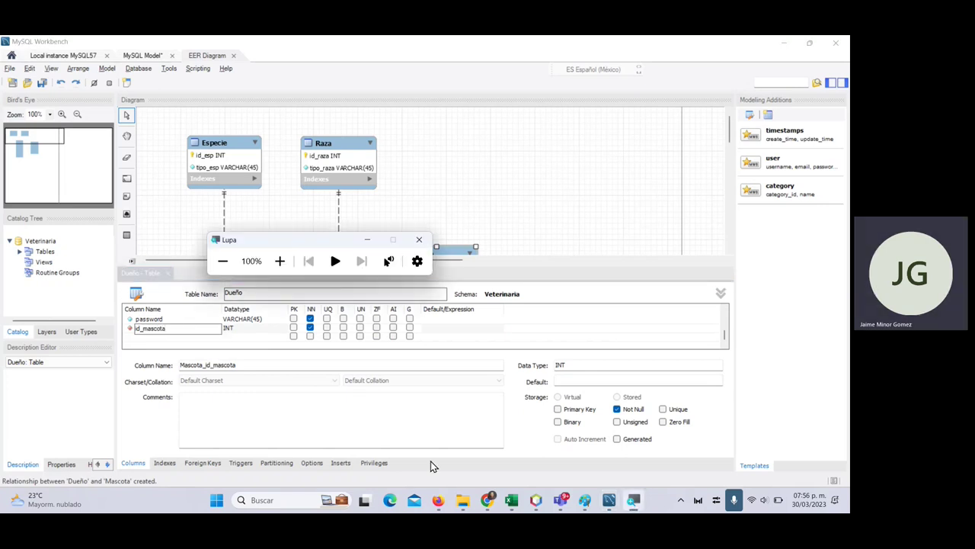
pyautogui.click(511, 500)
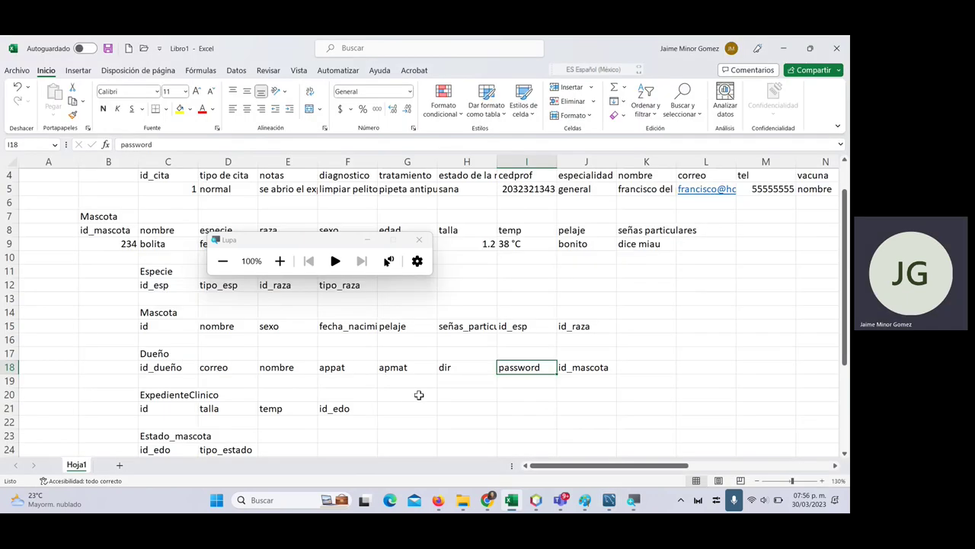
pyautogui.hotkey('alt', 'Tab')
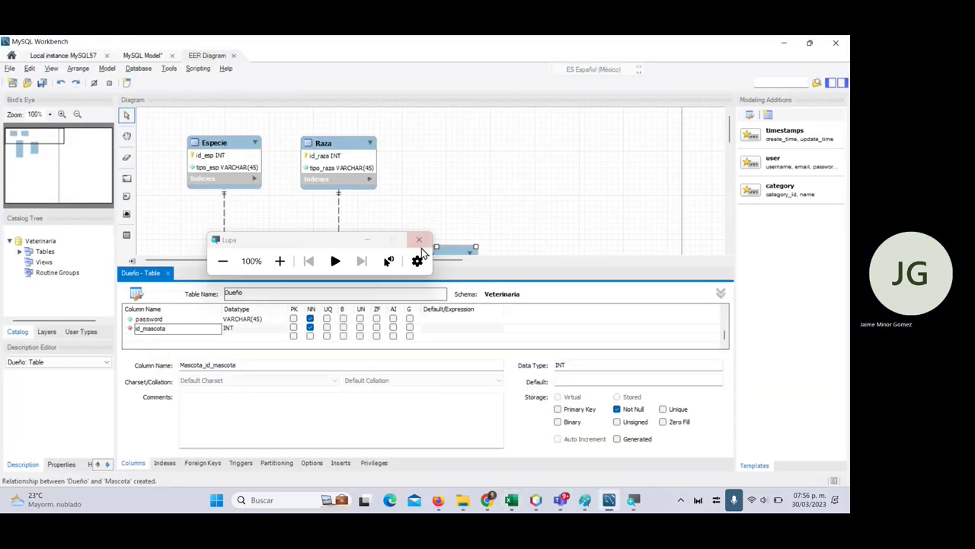
pyautogui.click(419, 239)
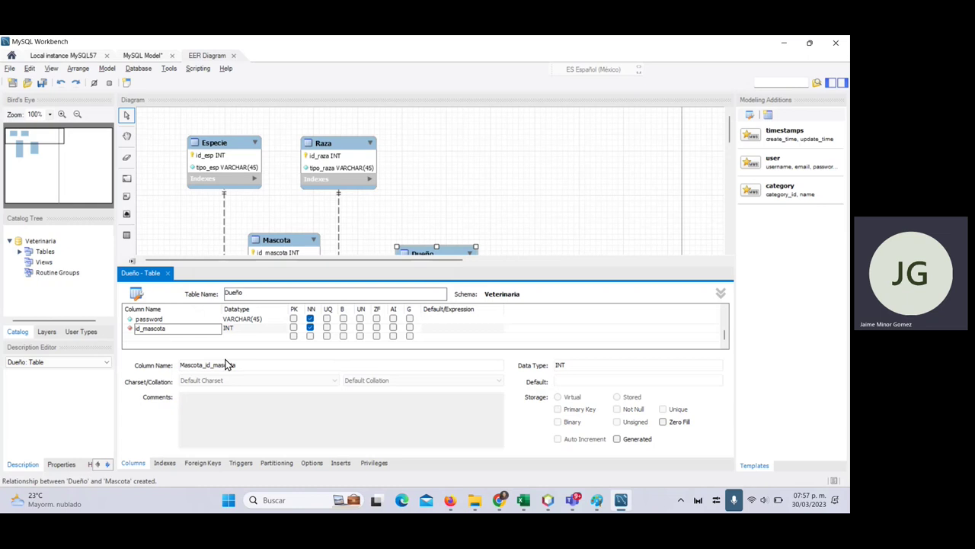
# - Confirm id_mascota and set the dueño_mascota foreign key's On Update to CASCADE
pyautogui.press('Tab')
pyautogui.click(231, 471)
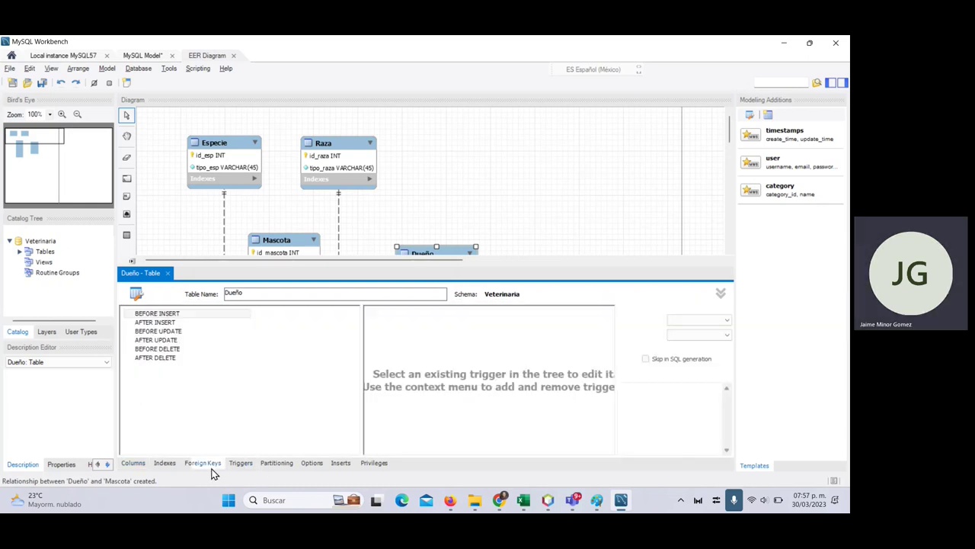
pyautogui.click(211, 470)
pyautogui.click(275, 326)
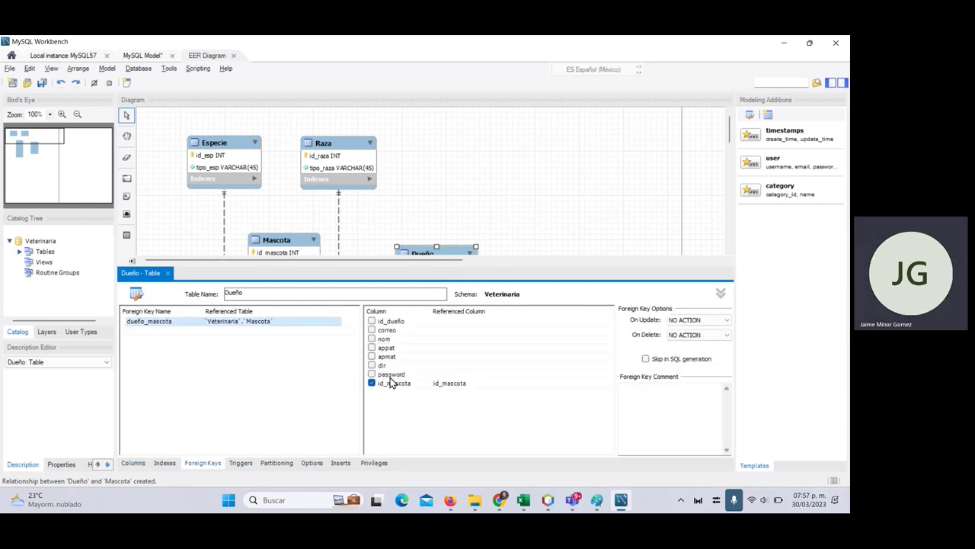
pyautogui.click(690, 321)
pyautogui.click(695, 338)
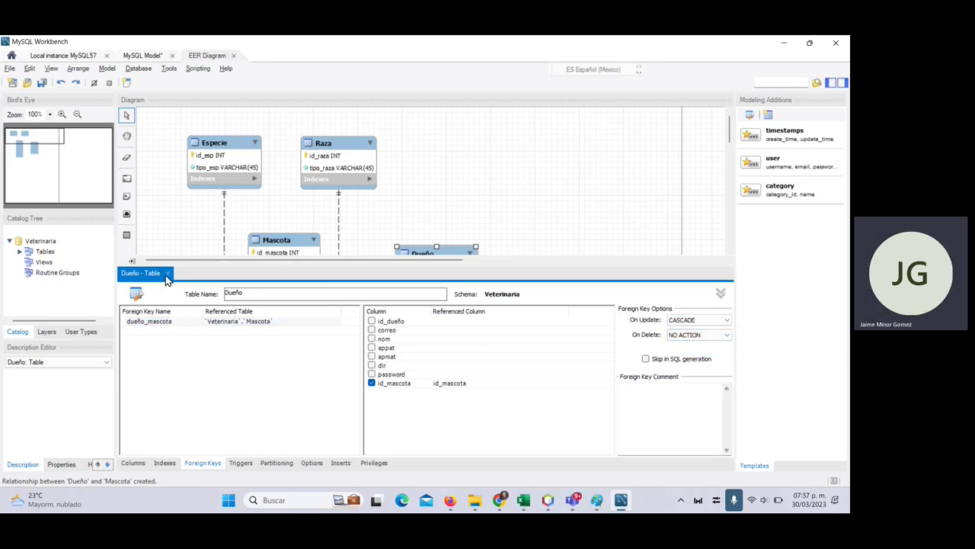
# - Close the Dueño editor and resize the Dueño and Mascota boxes to fit their columns
pyautogui.click(167, 273)
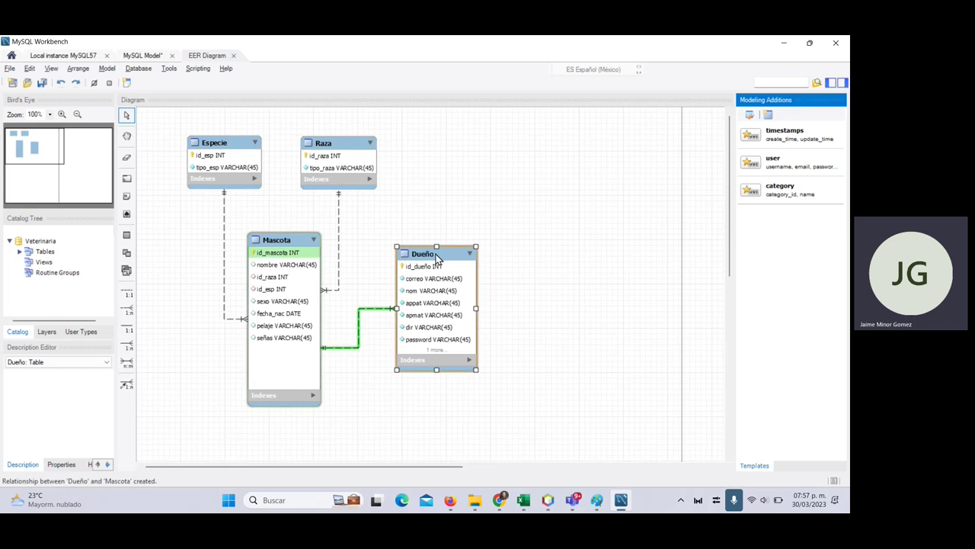
pyautogui.moveTo(437, 255); pyautogui.dragTo(416, 239)
pyautogui.moveTo(418, 355); pyautogui.dragTo(415, 378)
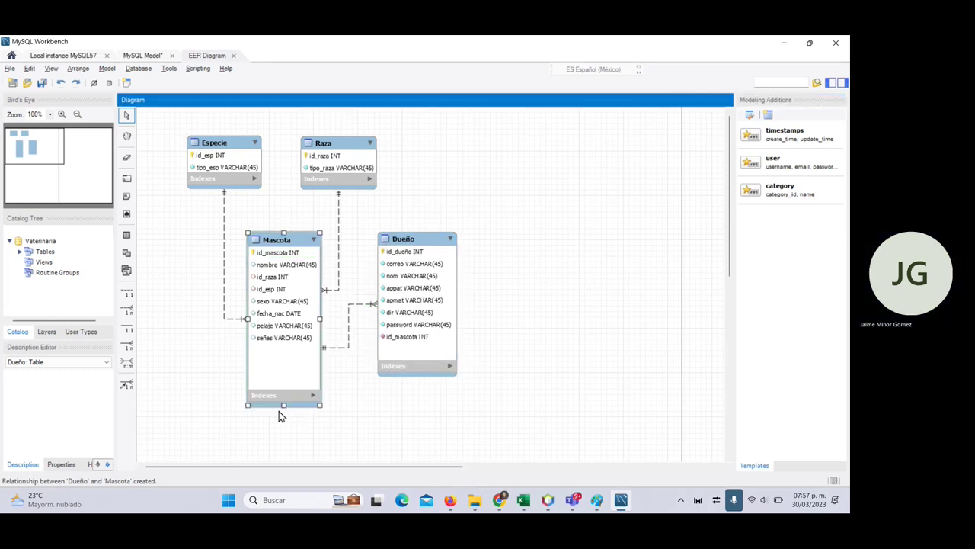
pyautogui.click(281, 408)
pyautogui.moveTo(285, 406); pyautogui.dragTo(286, 369)
# - Check the ExpedienteClínico table plan in the Excel sheet
pyautogui.hotkey('alt', 'Tab')
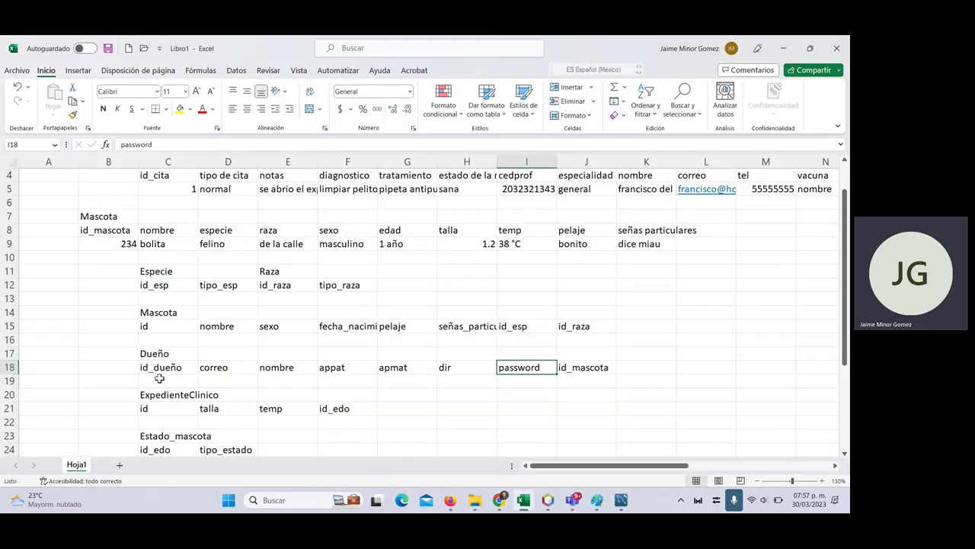
pyautogui.scroll(-2, 159, 372)
pyautogui.click(160, 312)
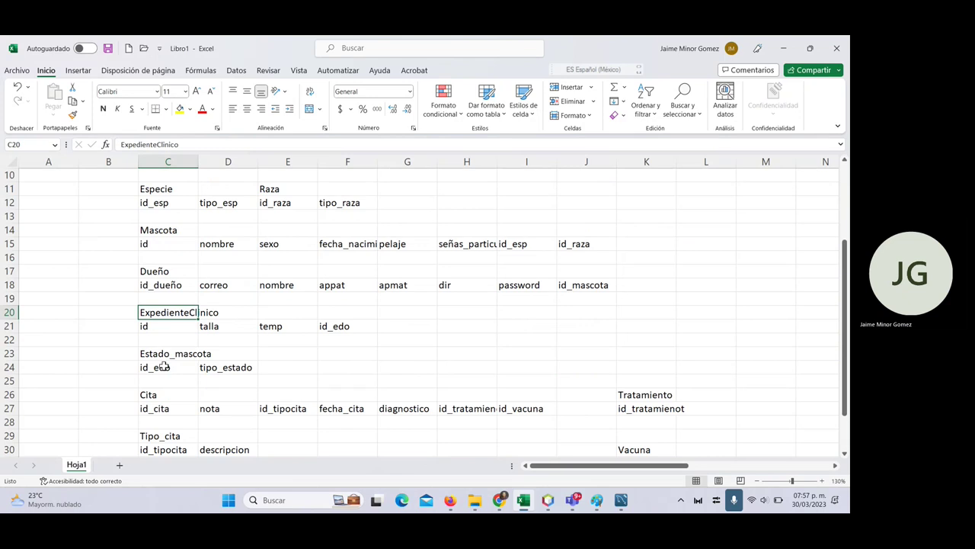
# - Place a new table on the diagram and name it ExpClinico
pyautogui.hotkey('alt', 'Tab')
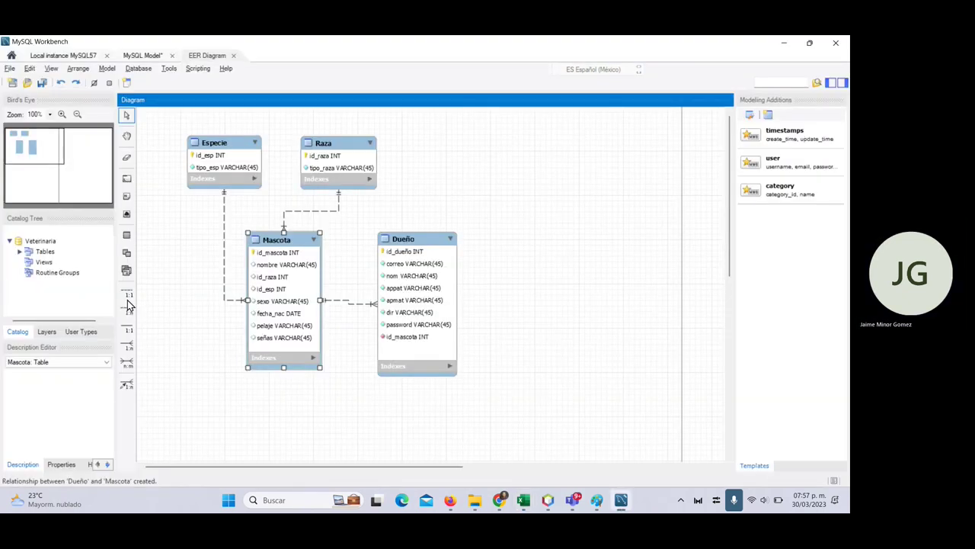
pyautogui.click(127, 235)
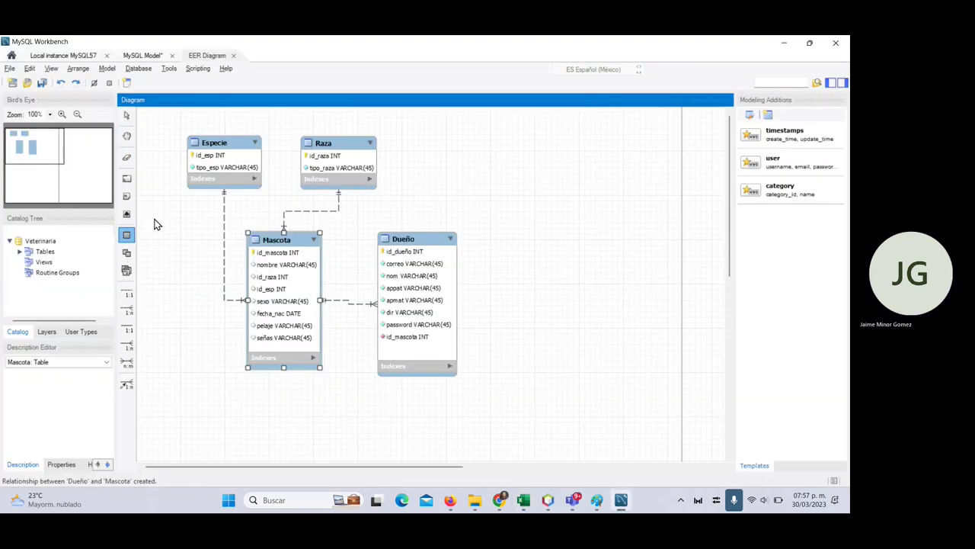
pyautogui.click(490, 179)
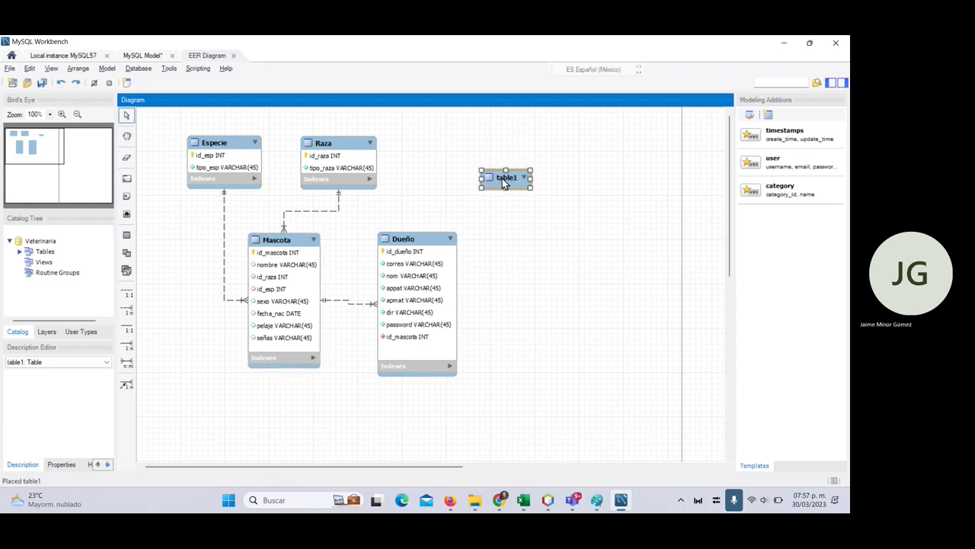
pyautogui.doubleClick(502, 178)
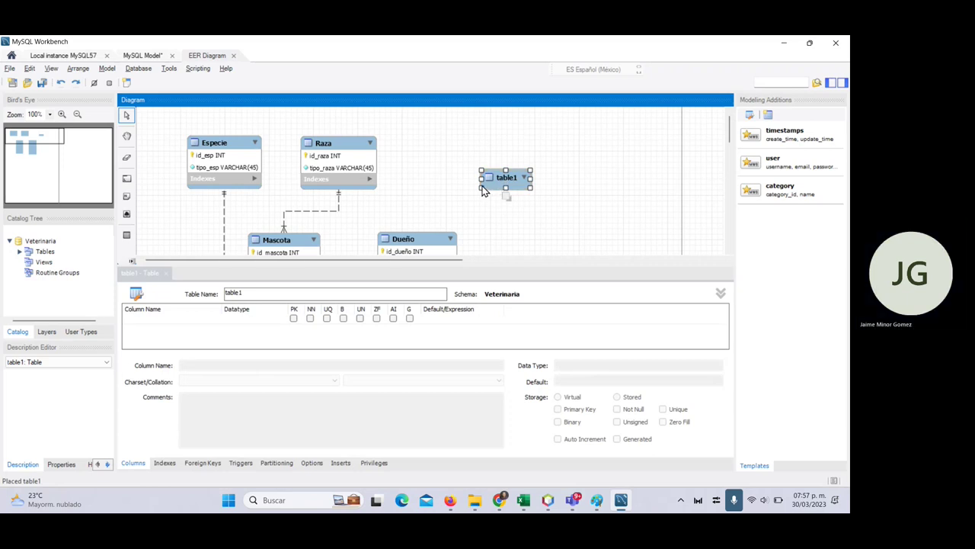
pyautogui.click(259, 294)
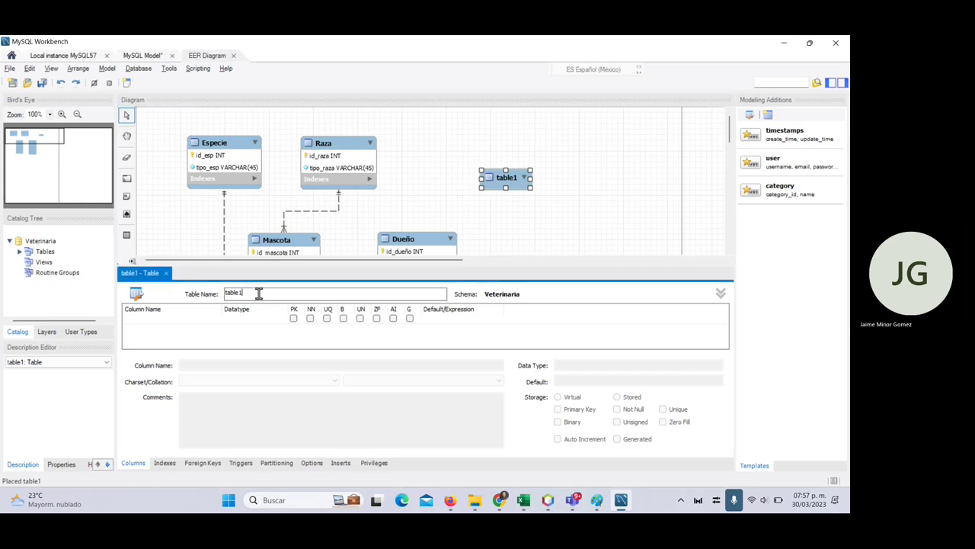
pyautogui.doubleClick(259, 293)
pyautogui.write('ExpClinico')
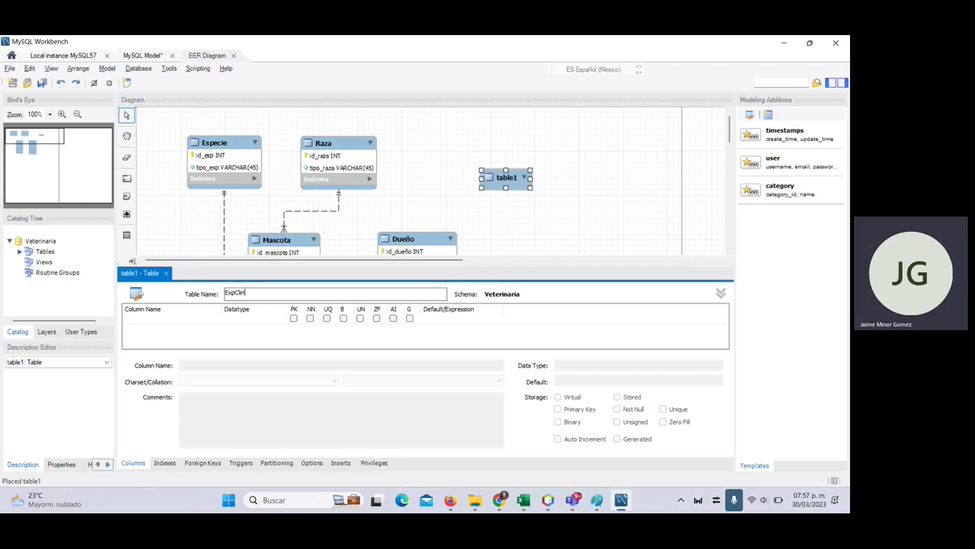
pyautogui.click(148, 326)
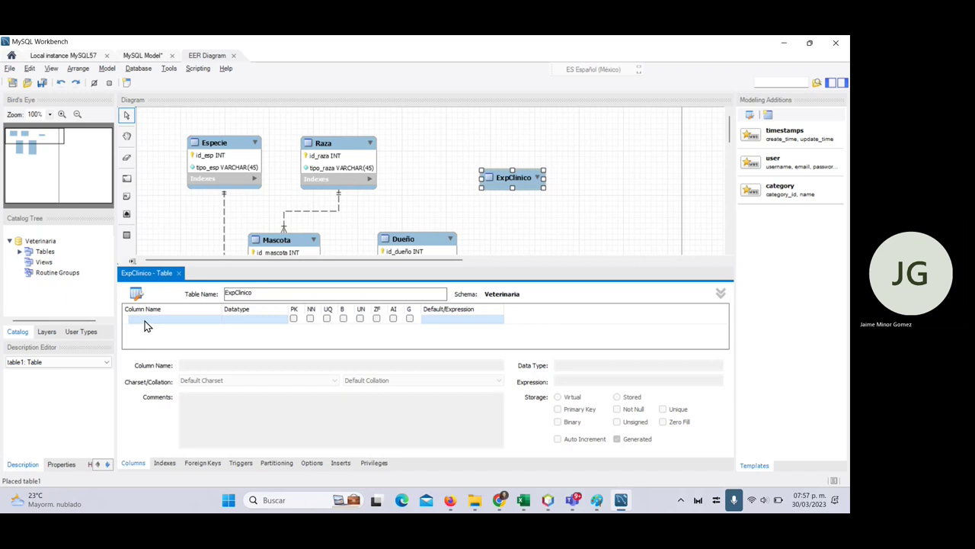
# - Start ExpClinico's first column id_expcli, checking the planned columns in Excel
pyautogui.click(145, 320)
pyautogui.doubleClick(170, 319)
pyautogui.write('id')
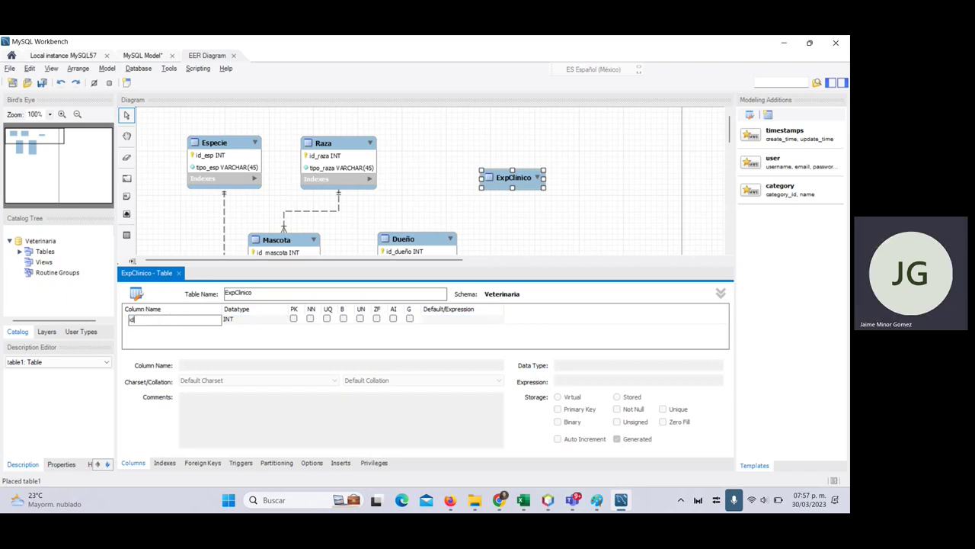
pyautogui.write('_expcli')
pyautogui.hotkey('alt', 'Tab')
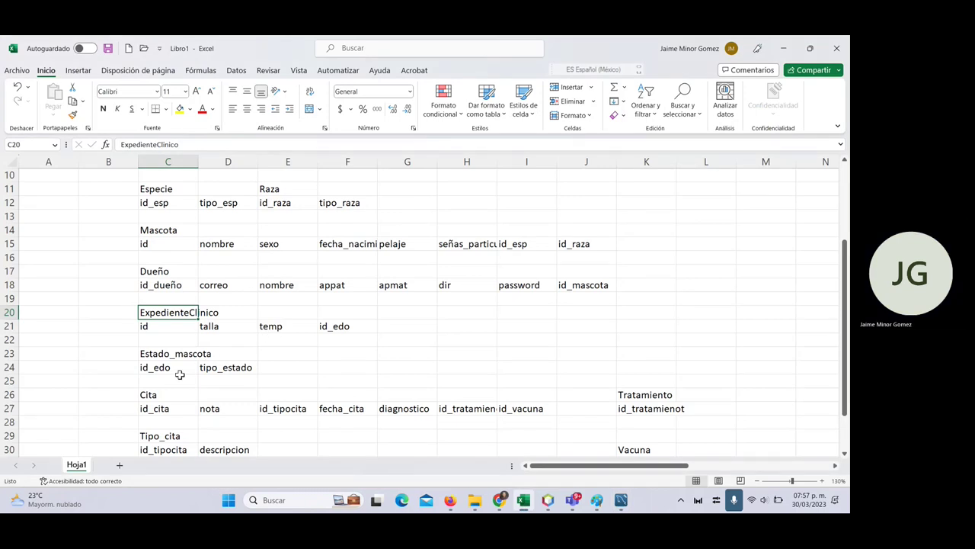
pyautogui.click(219, 330)
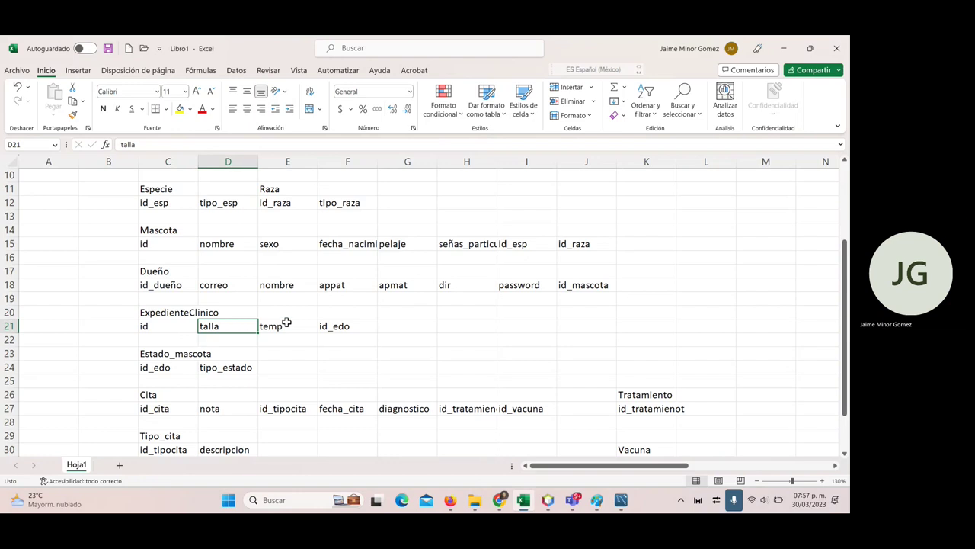
pyautogui.hotkey('alt', 'Tab')
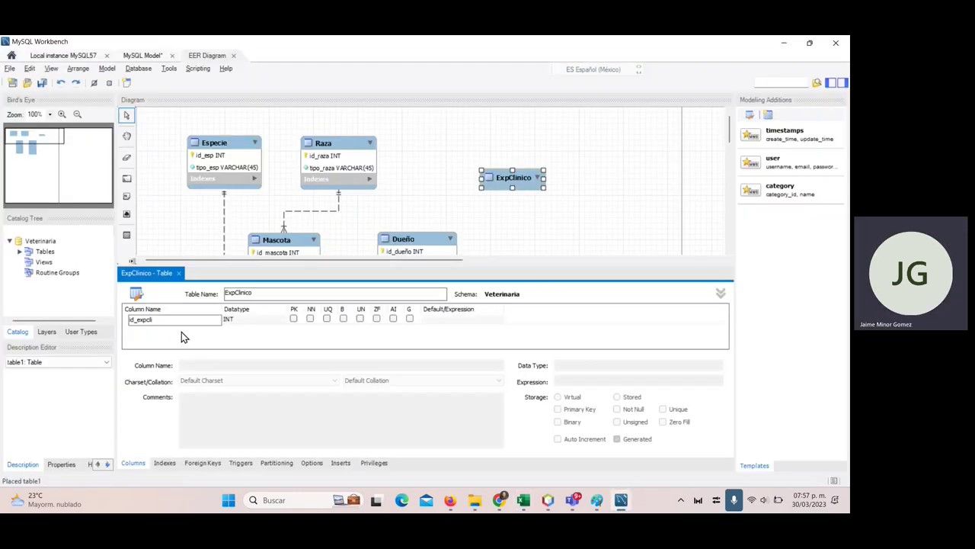
# - Commit id_expcli as the INT key and add talla and temp columns to ExpClinico
pyautogui.click(182, 331)
pyautogui.doubleClick(178, 329)
pyautogui.write('talla')
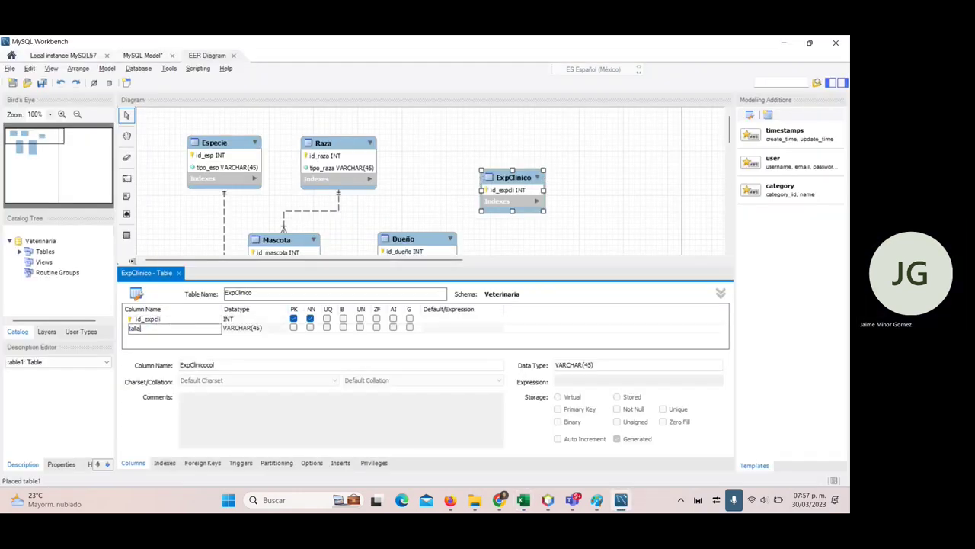
pyautogui.press('Return')
pyautogui.doubleClick(162, 337)
pyautogui.write('temp')
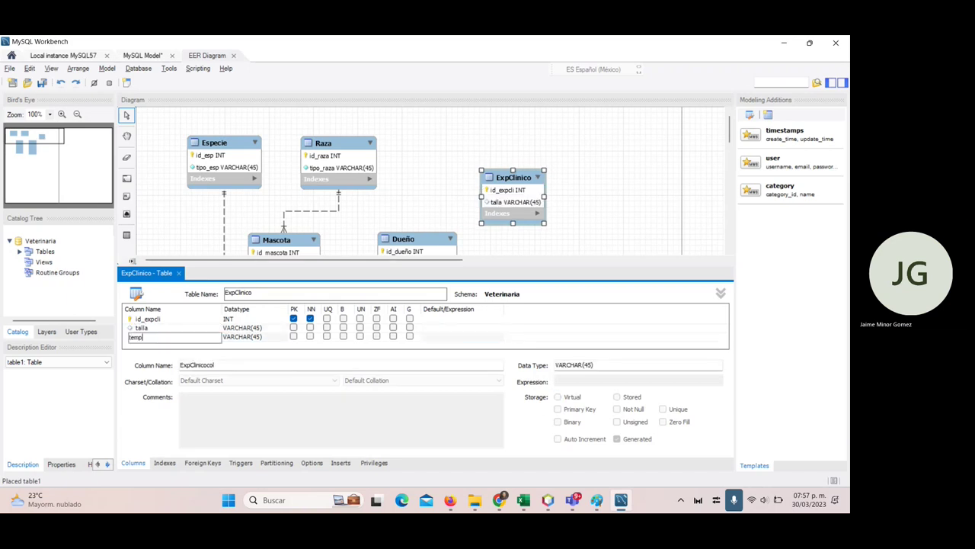
pyautogui.press('Tab')
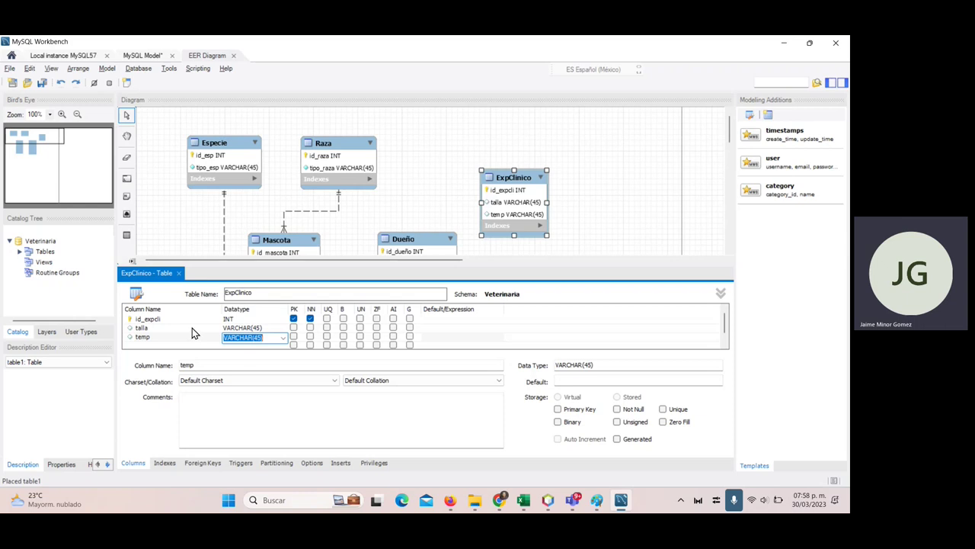
# - Move the talla and temp cells D21:E21 to F28:G28
pyautogui.hotkey('alt', 'Tab')
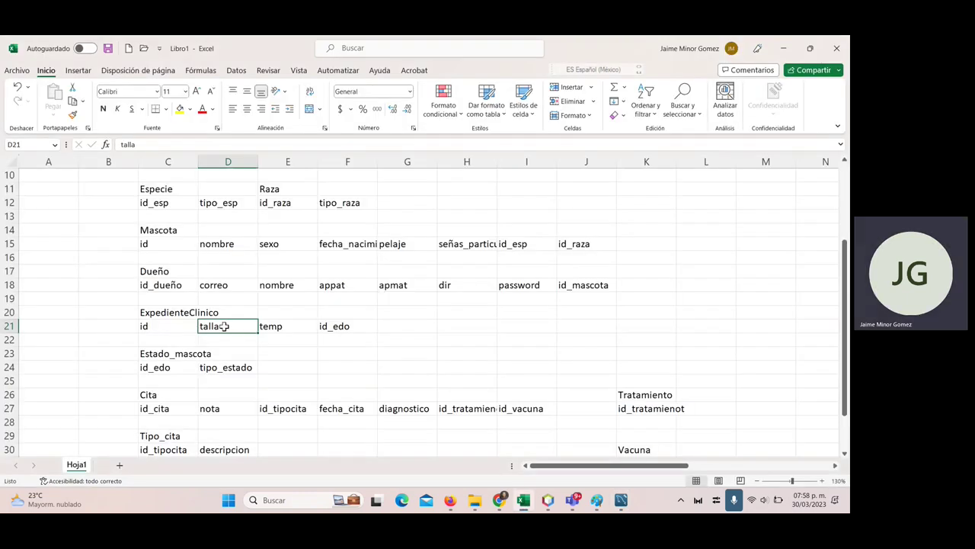
pyautogui.moveTo(224, 326); pyautogui.dragTo(285, 322)
pyautogui.hotkey('ctrl', 'c')
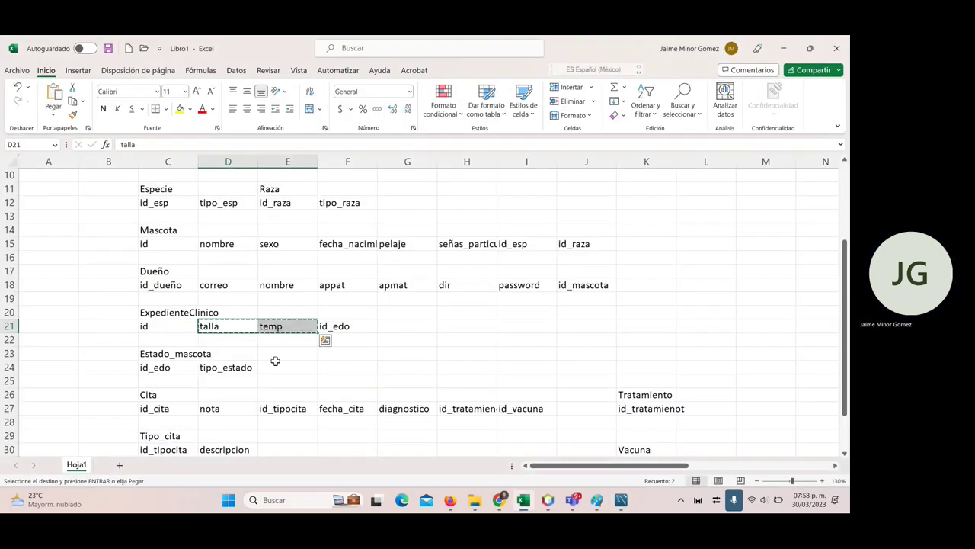
pyautogui.scroll(-1, 275, 360)
pyautogui.click(356, 383)
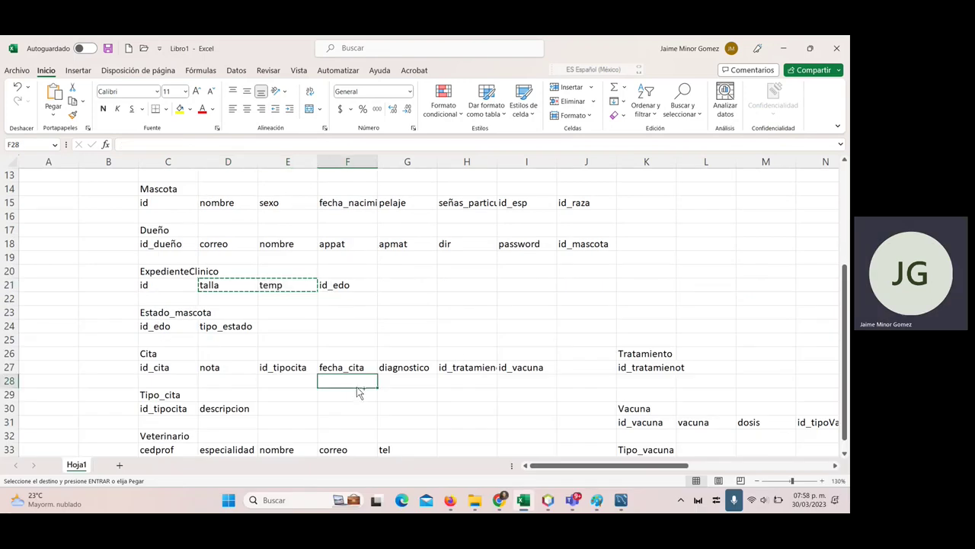
pyautogui.hotkey('ctrl', 'v')
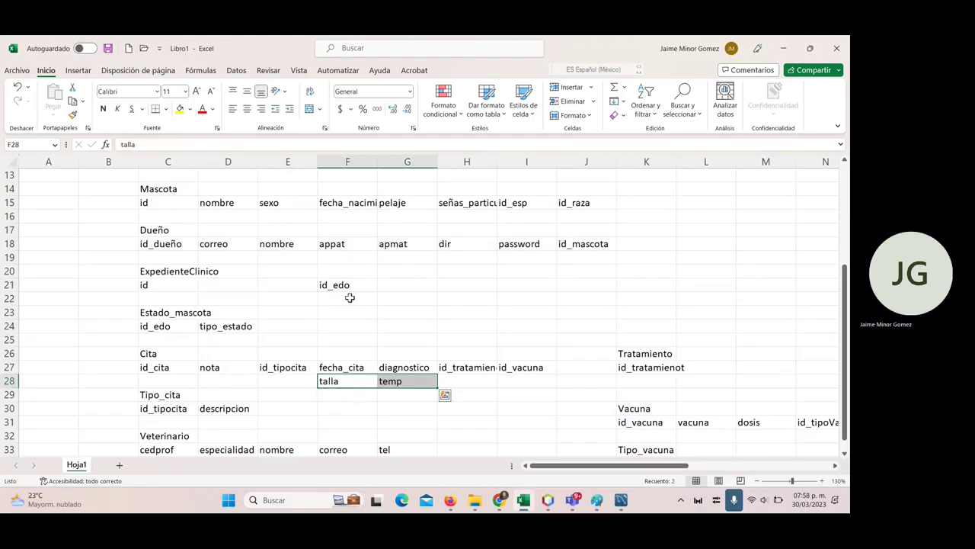
# - Move id_edo from F21 to D21 beside id under ExpedienteClinico
pyautogui.click(342, 287)
pyautogui.hotkey('ctrl', 'x')
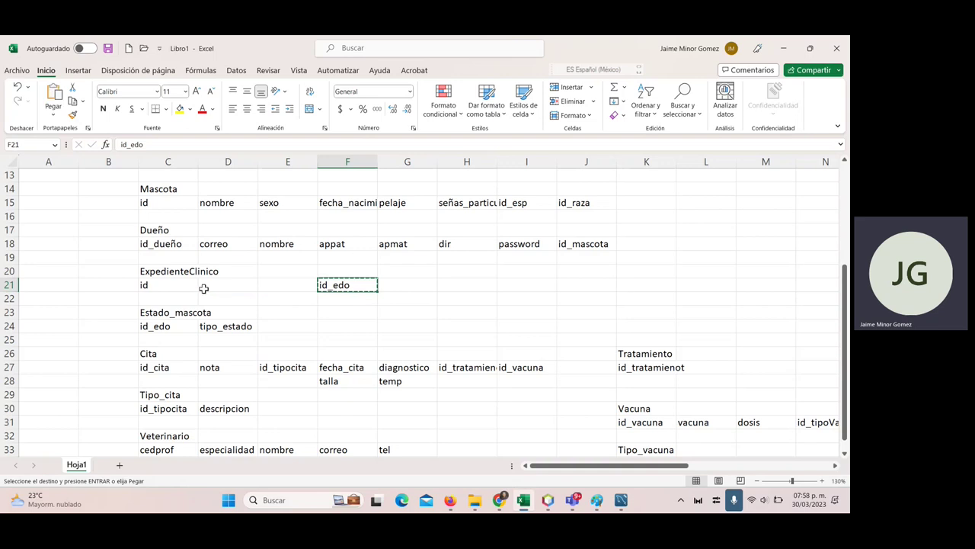
pyautogui.click(204, 288)
pyautogui.hotkey('ctrl', 'v')
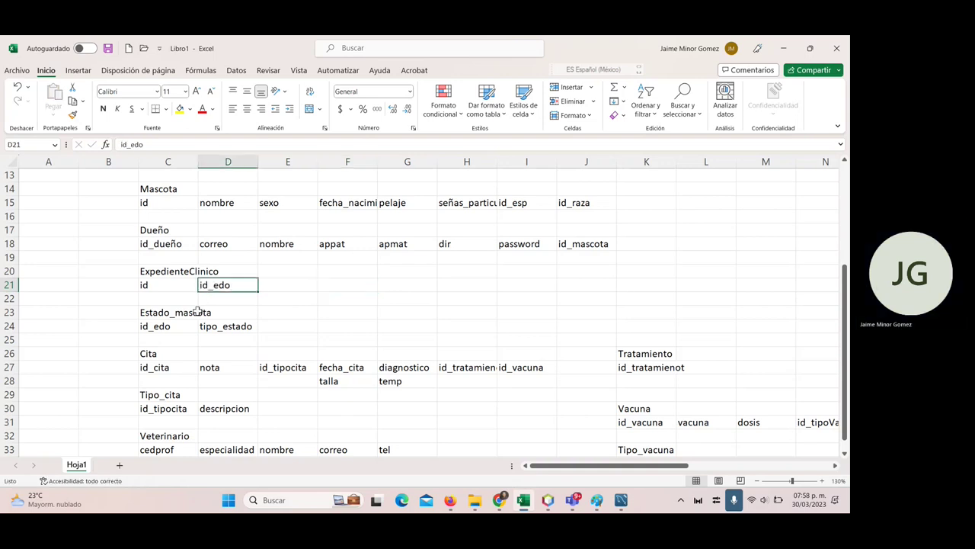
# - Rename ExpClinico's temp column to id_edo
pyautogui.hotkey('alt', 'Tab')
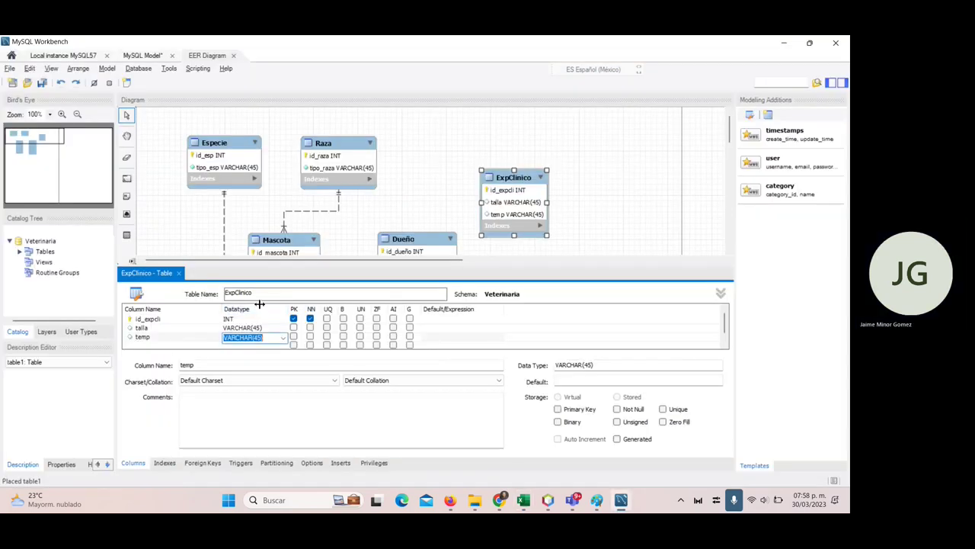
pyautogui.click(146, 333)
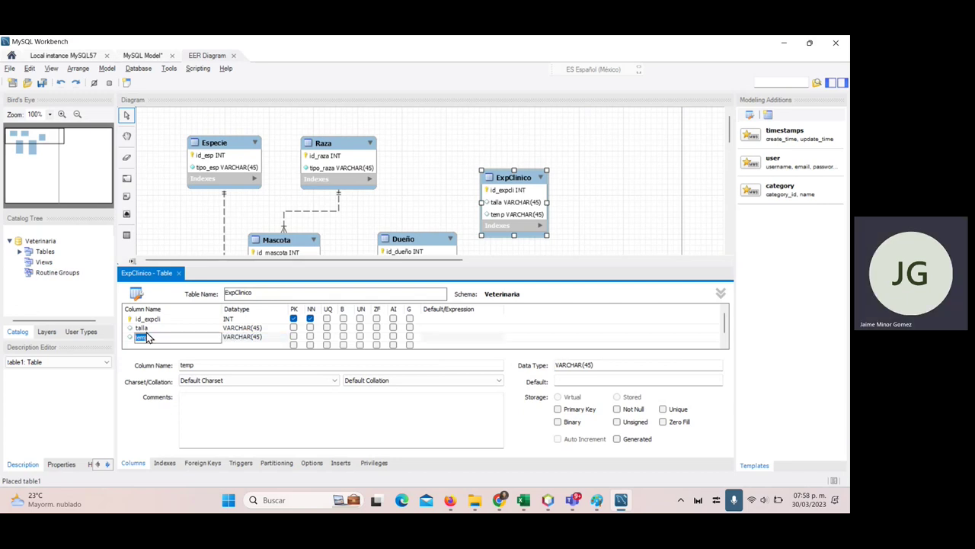
pyautogui.click(164, 338)
pyautogui.write('id_edo')
pyautogui.press('Return')
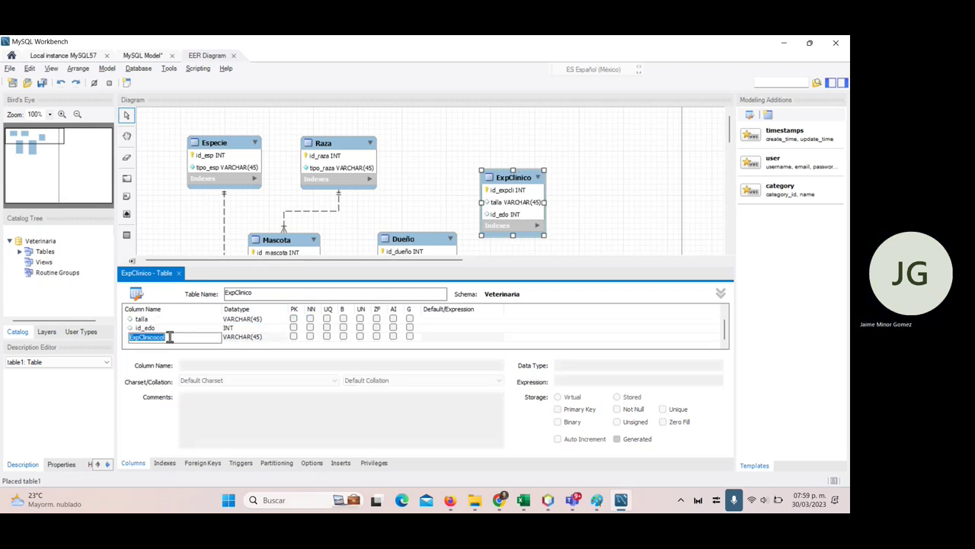
# - Delete the talla column from ExpClinico
pyautogui.click(163, 320)
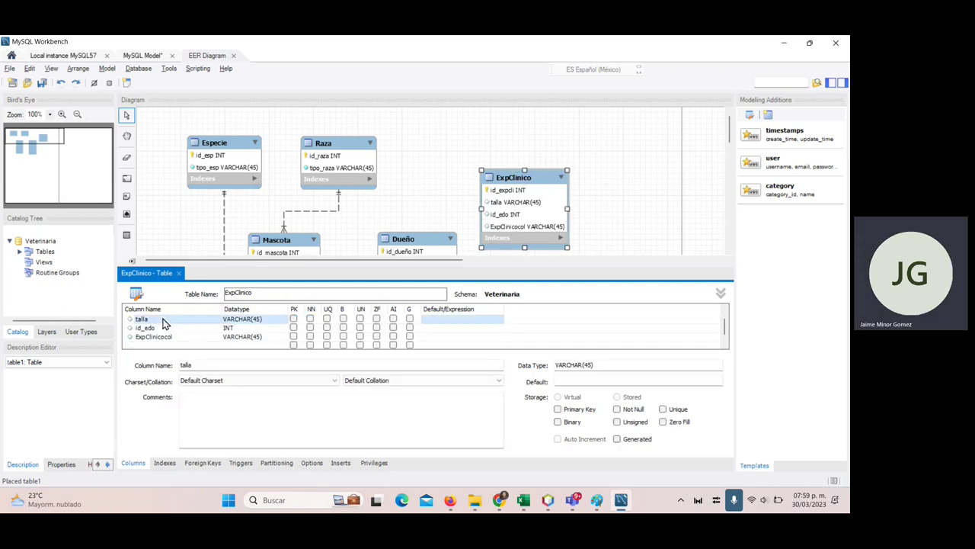
pyautogui.click(166, 319)
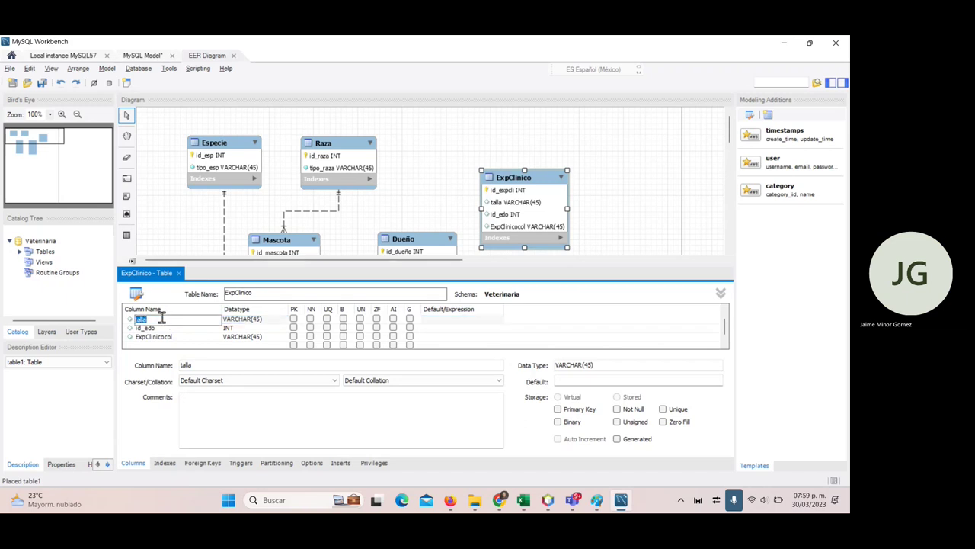
pyautogui.press('BackSpace')
pyautogui.press('Escape')
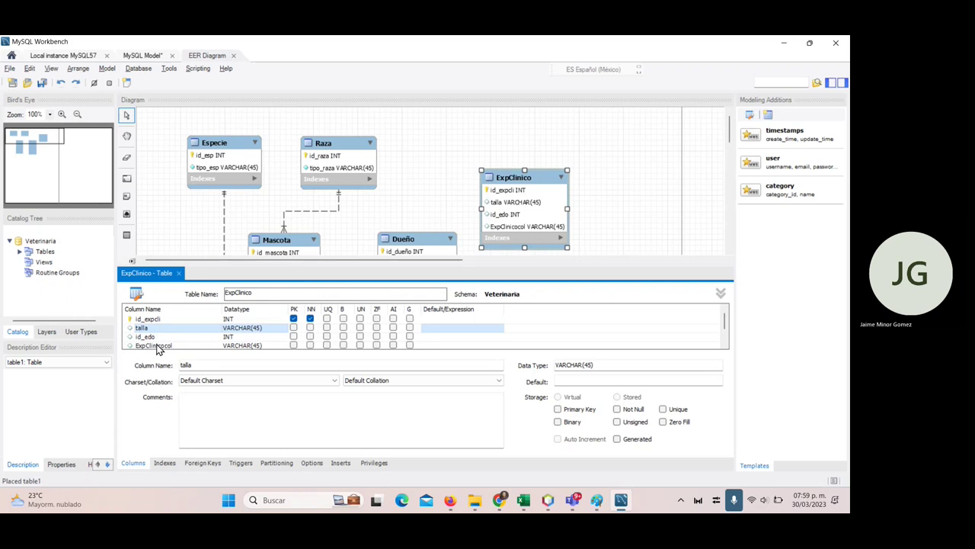
pyautogui.click(157, 346)
pyautogui.rightClick(160, 346)
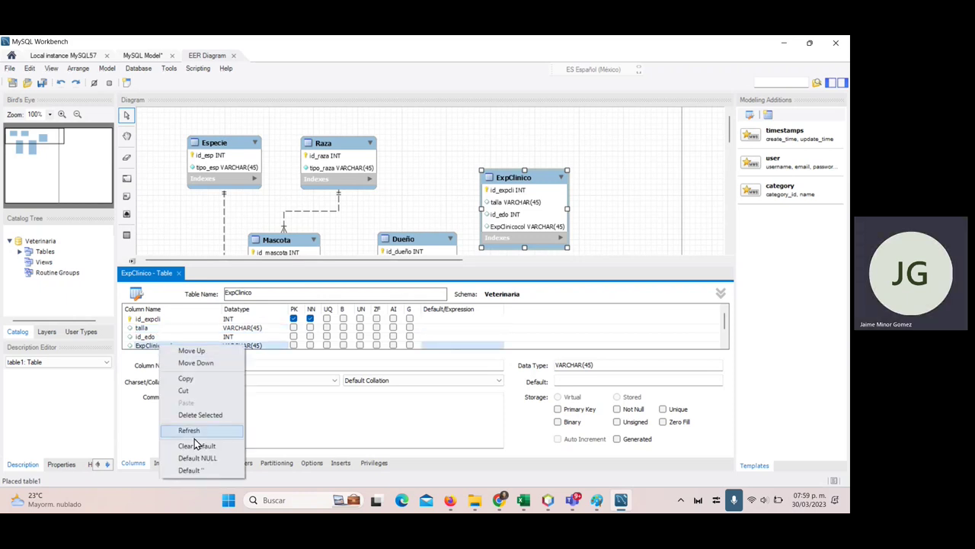
pyautogui.click(152, 328)
pyautogui.rightClick(157, 326)
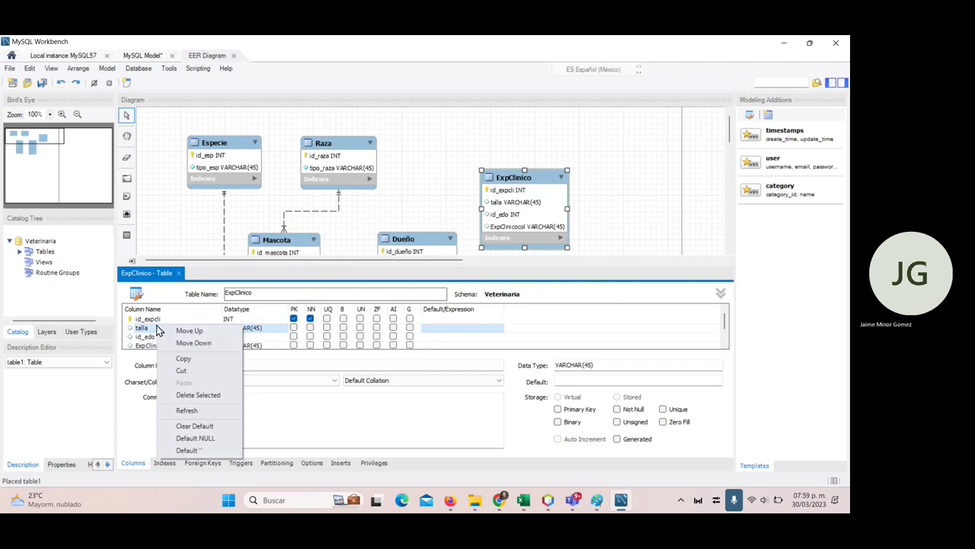
pyautogui.click(203, 395)
# - Rename the ExpClinicocol column to id_mascota with datatype INT
pyautogui.click(155, 340)
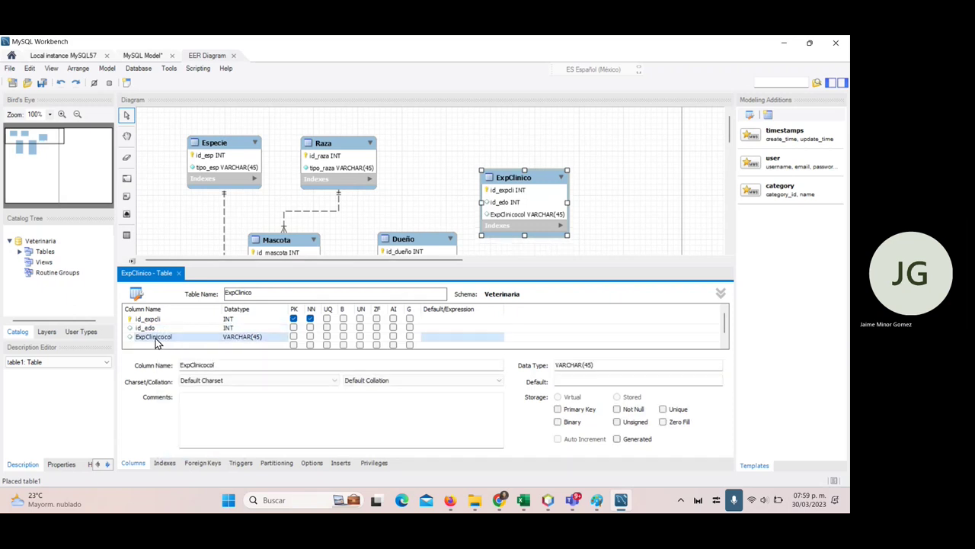
pyautogui.doubleClick(152, 338)
pyautogui.write('id')
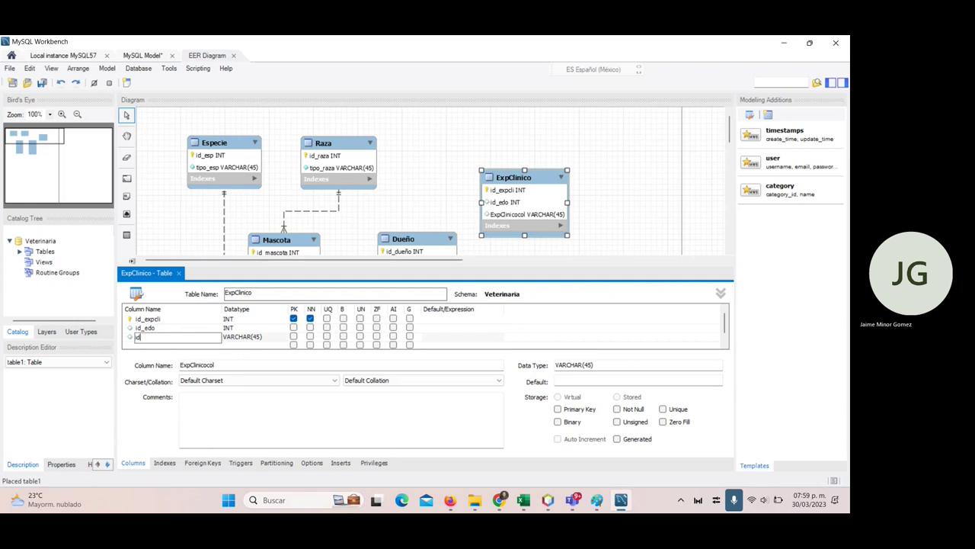
pyautogui.write('_mascota')
pyautogui.press('Tab')
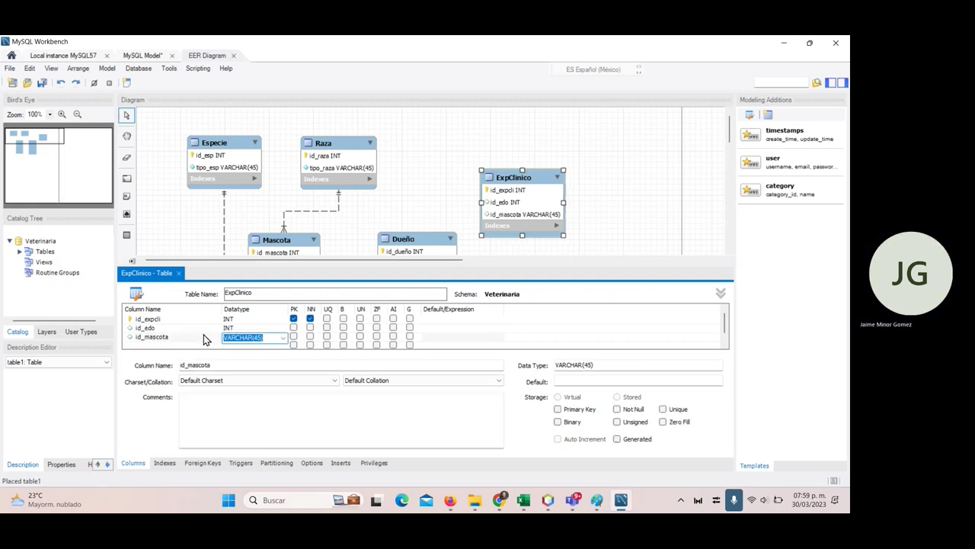
pyautogui.write('INT')
pyautogui.press('Tab')
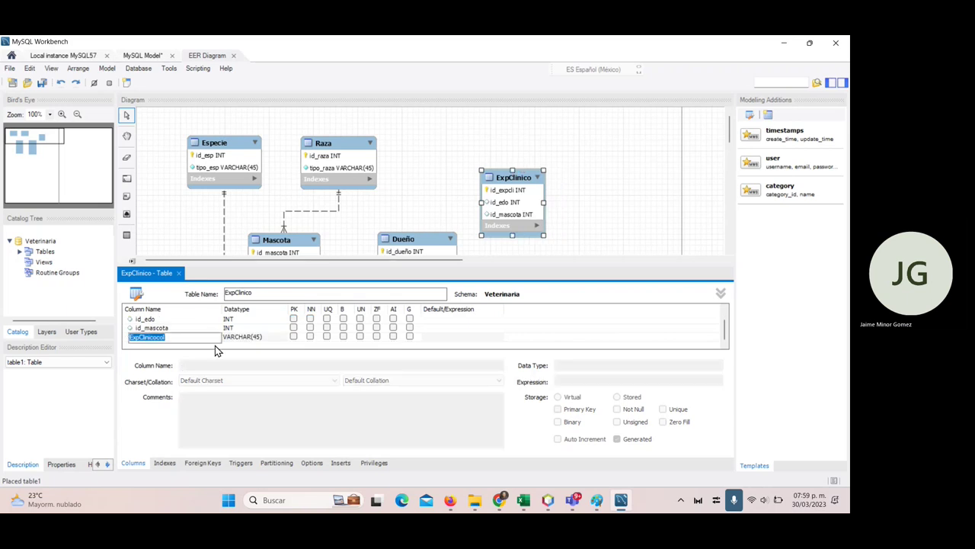
pyautogui.press('Escape')
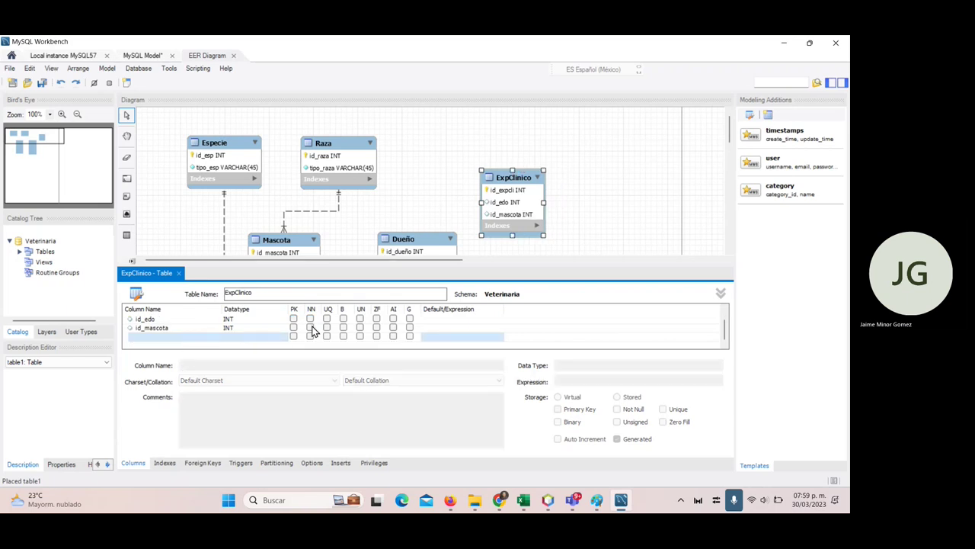
# - Mark id_mascota and id_edo as not null
pyautogui.click(311, 327)
pyautogui.click(310, 319)
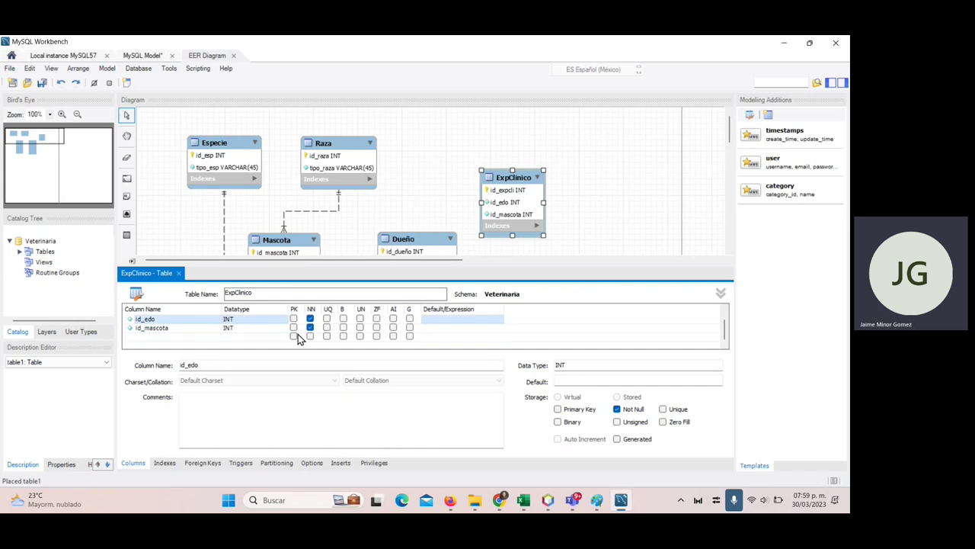
pyautogui.scroll(1, 299, 339)
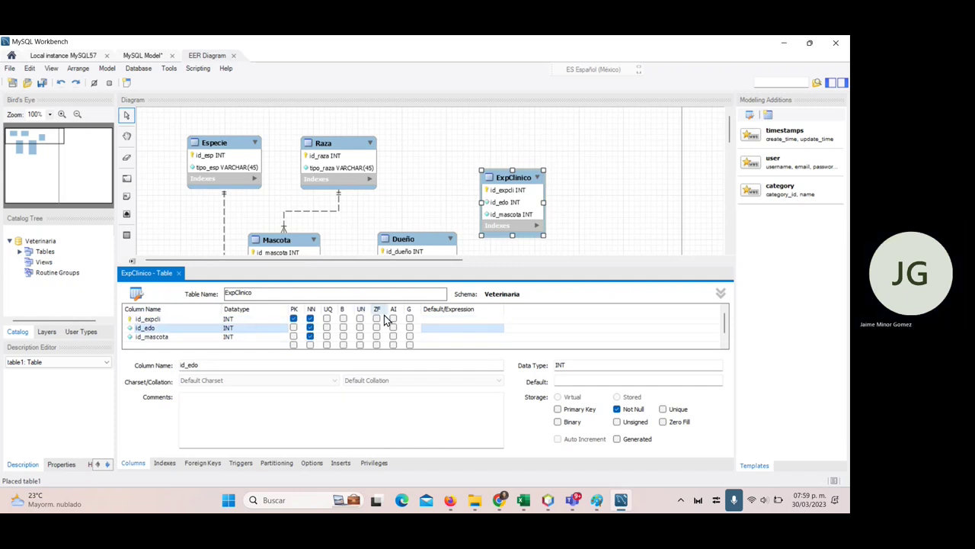
# - Close the ExpClinico editor and move ExpClinico below Mascota
pyautogui.click(178, 273)
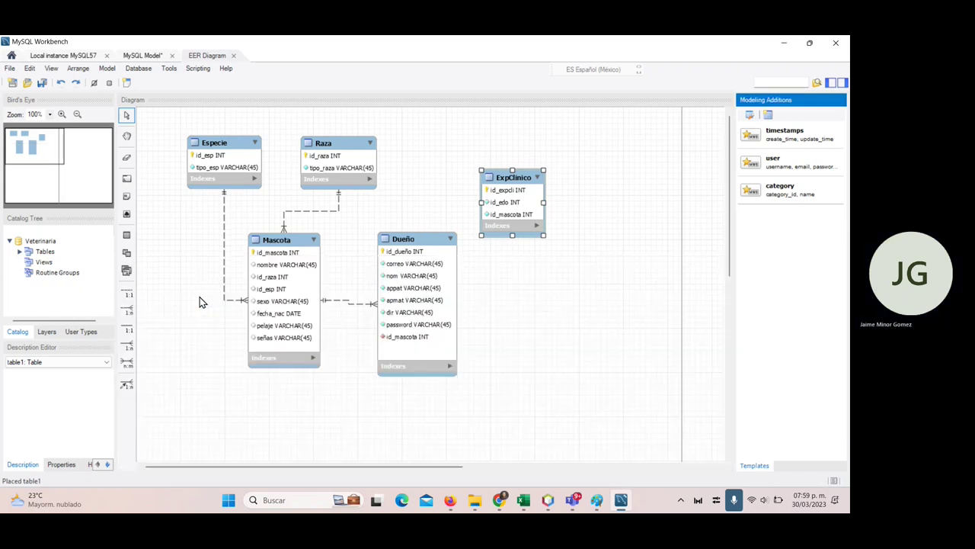
pyautogui.moveTo(518, 180); pyautogui.dragTo(279, 413)
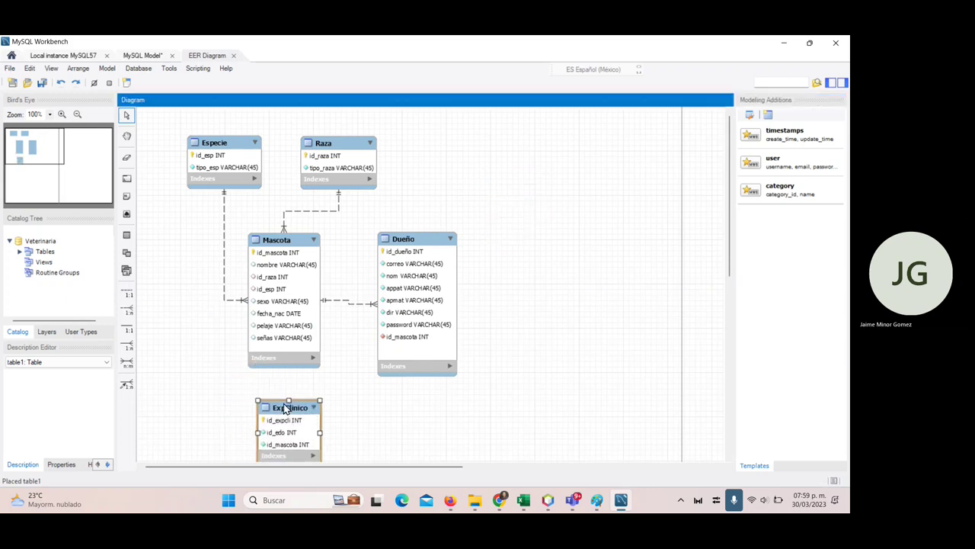
pyautogui.scroll(-2, 280, 381)
pyautogui.moveTo(279, 379); pyautogui.dragTo(277, 383)
# - Place a new table left of ExpClinico and open its editor
pyautogui.click(128, 237)
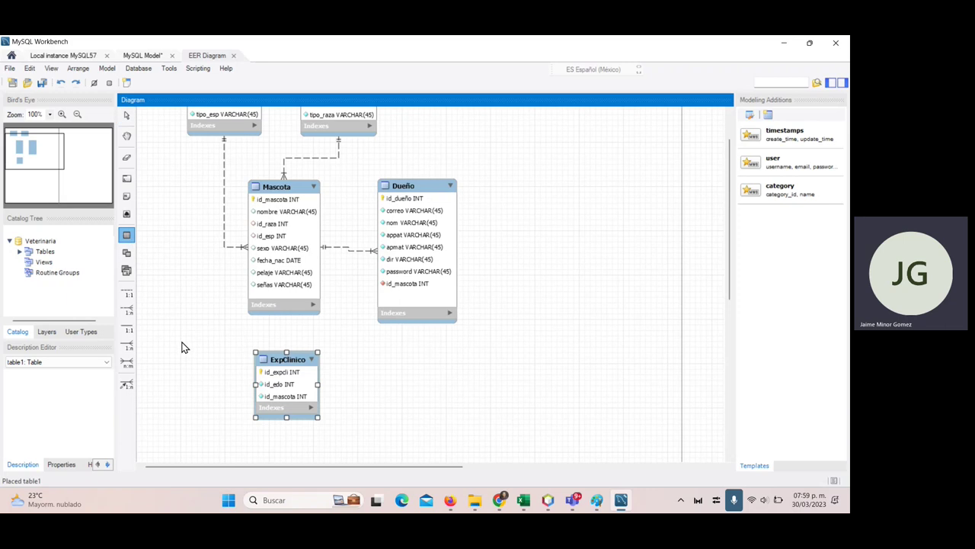
pyautogui.click(183, 343)
pyautogui.click(197, 348)
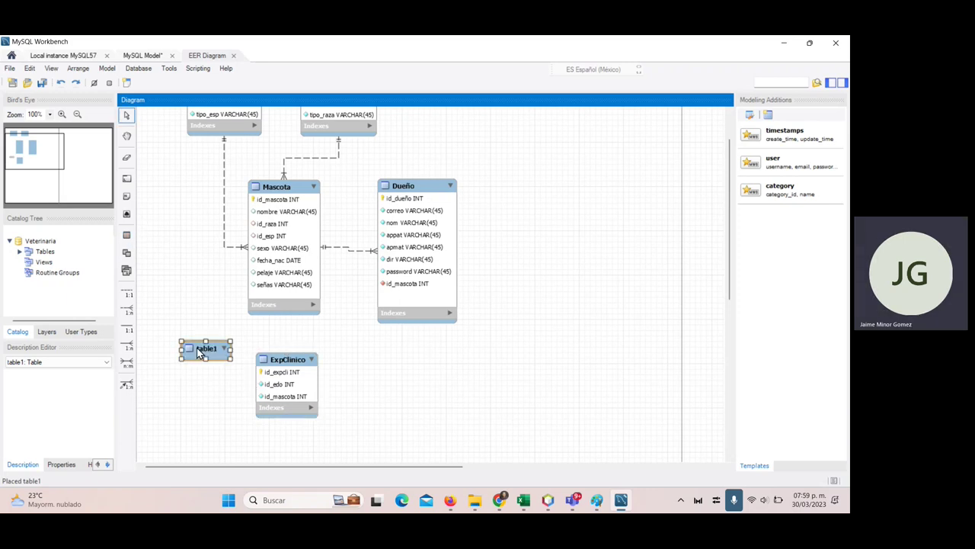
pyautogui.doubleClick(211, 358)
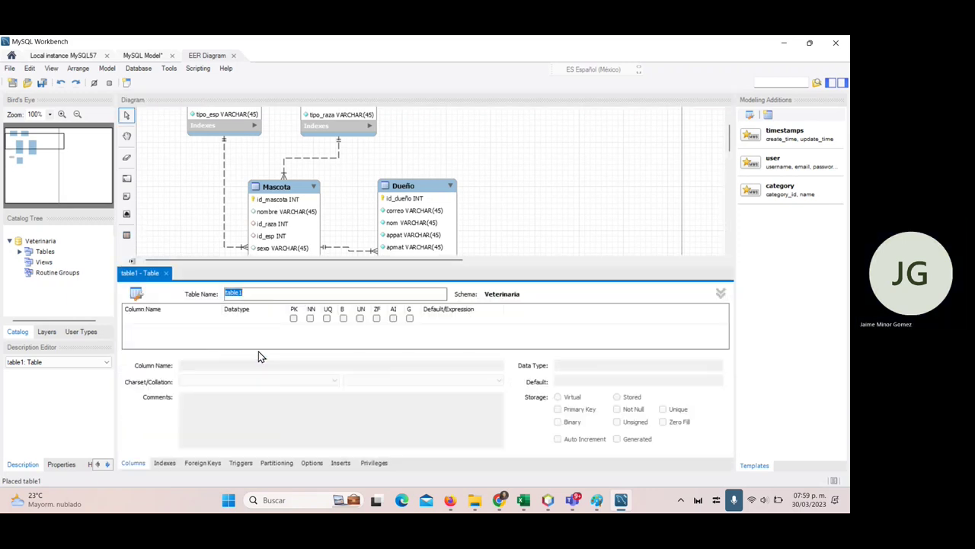
# - Name the table Estado_Mascota with columns id_edo and a not-null descripcion
pyautogui.write('E')
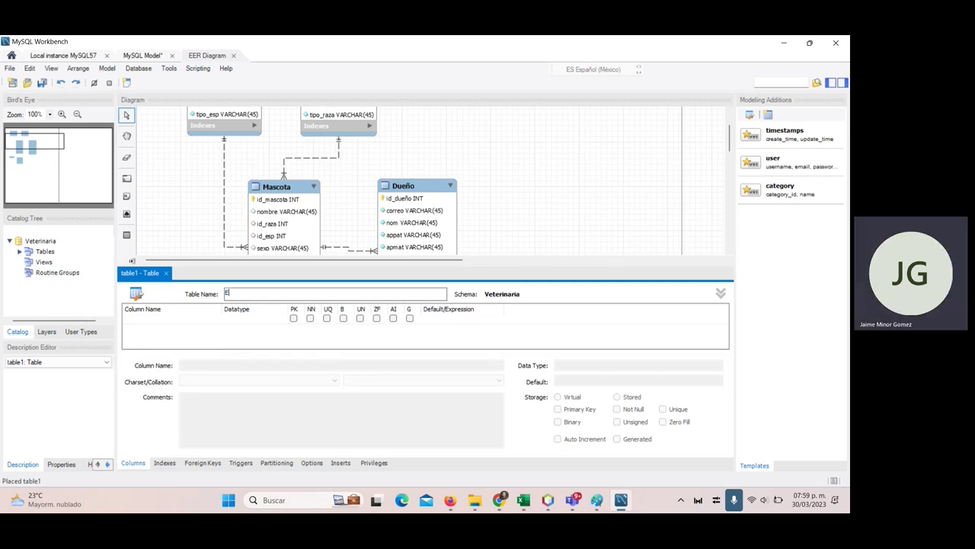
pyautogui.write('stado_')
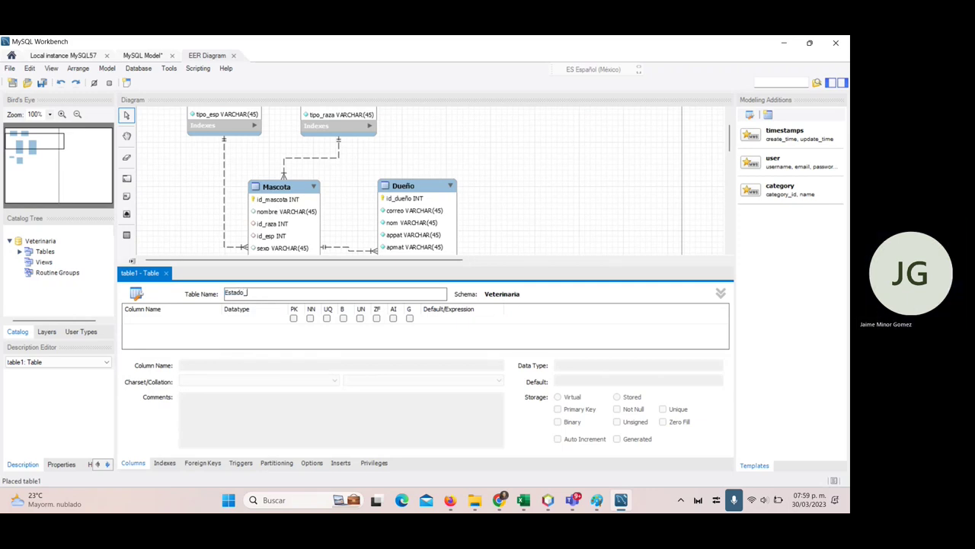
pyautogui.write('Mascot')
pyautogui.write('a')
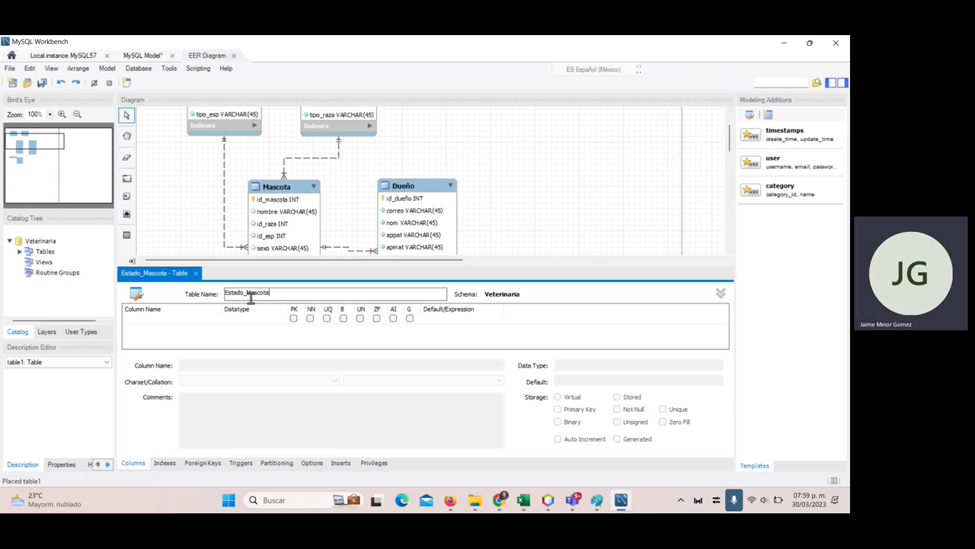
pyautogui.click(172, 323)
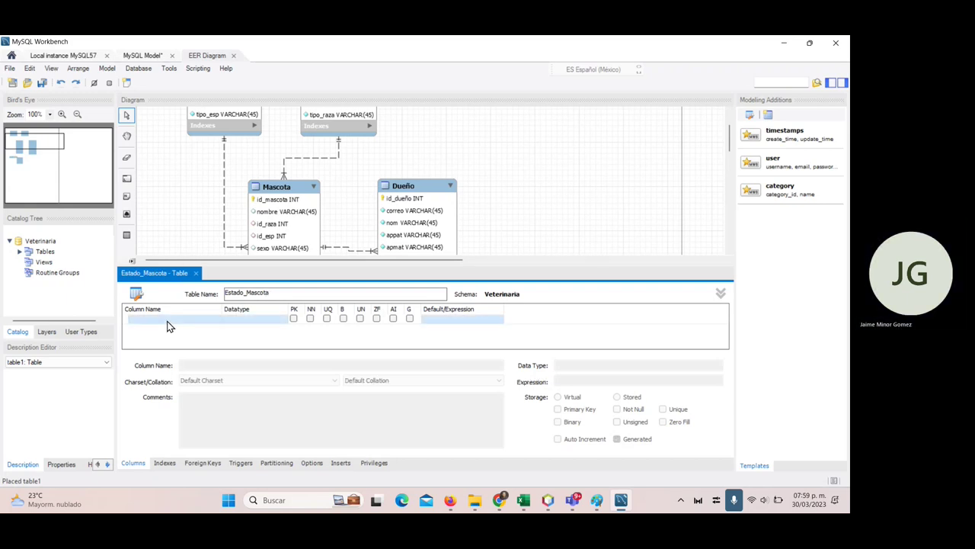
pyautogui.write('id_edo')
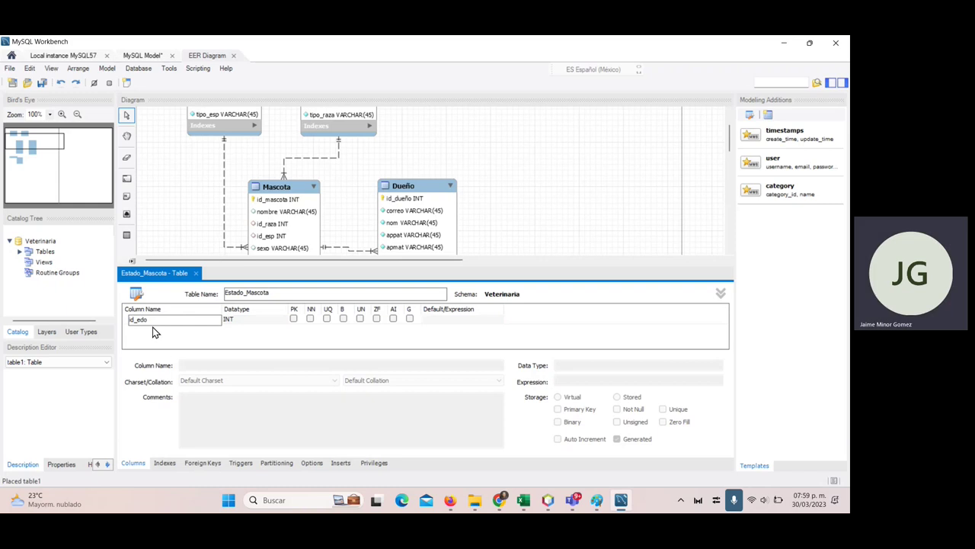
pyautogui.click(152, 329)
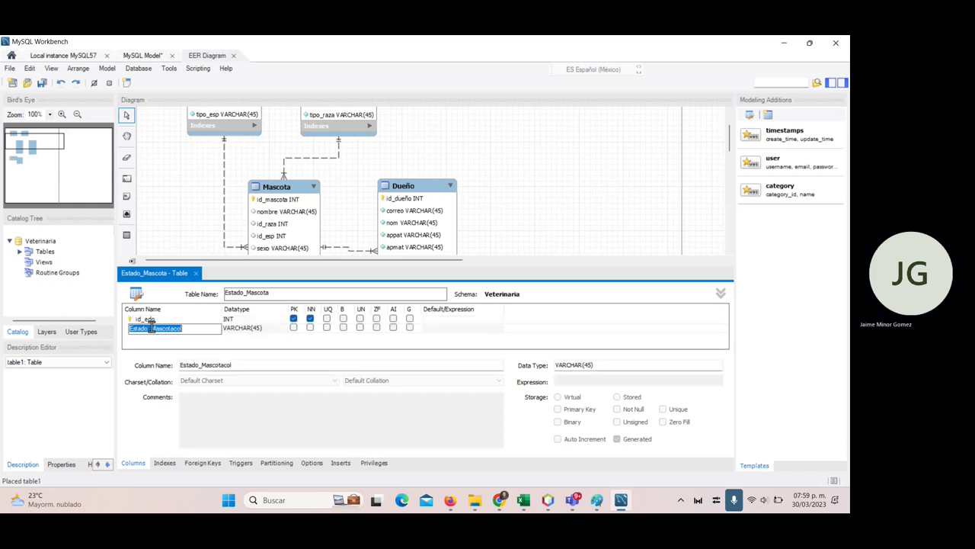
pyautogui.write('descri')
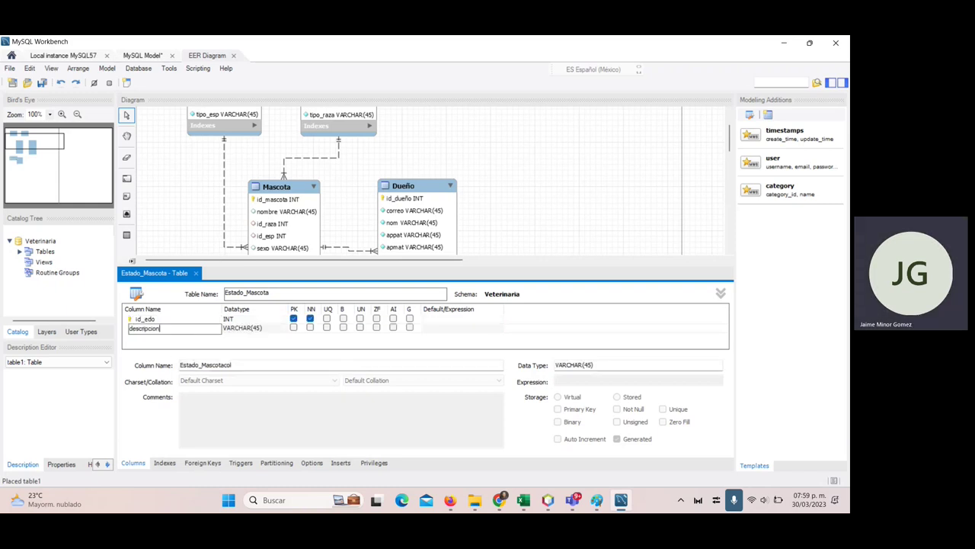
pyautogui.write('pcion')
pyautogui.click(310, 327)
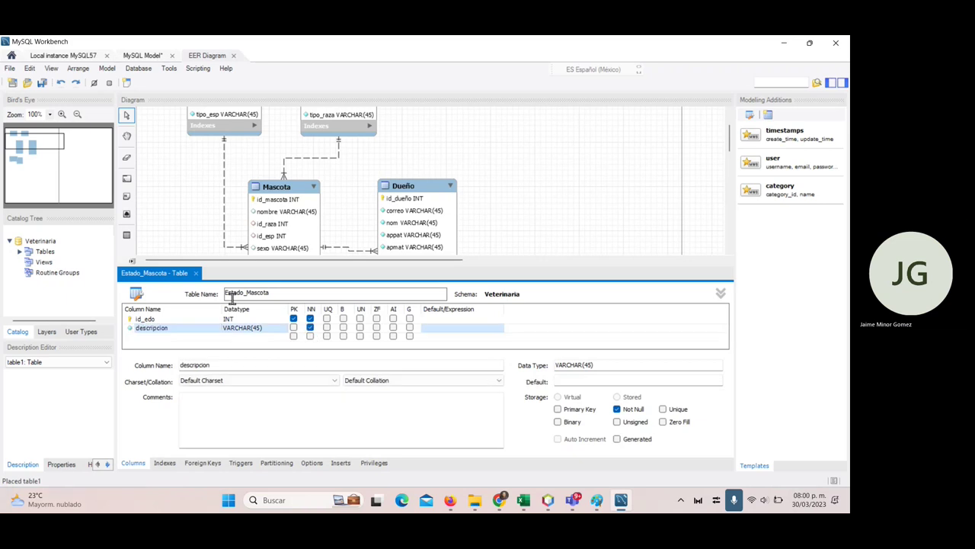
# - Close the editor, place Estado_Mascota left of ExpClinico, and open ExpClinico's table editor
pyautogui.click(196, 273)
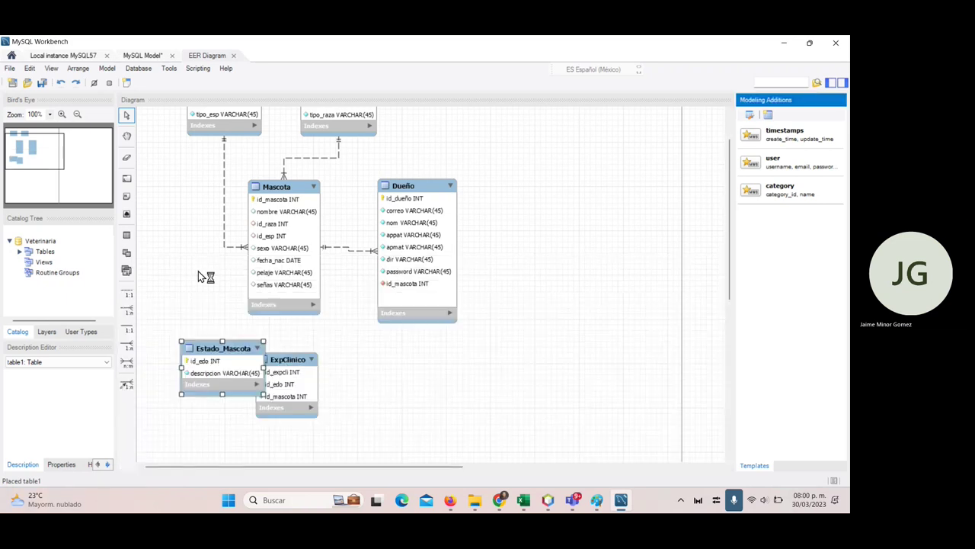
pyautogui.moveTo(218, 348); pyautogui.dragTo(195, 360)
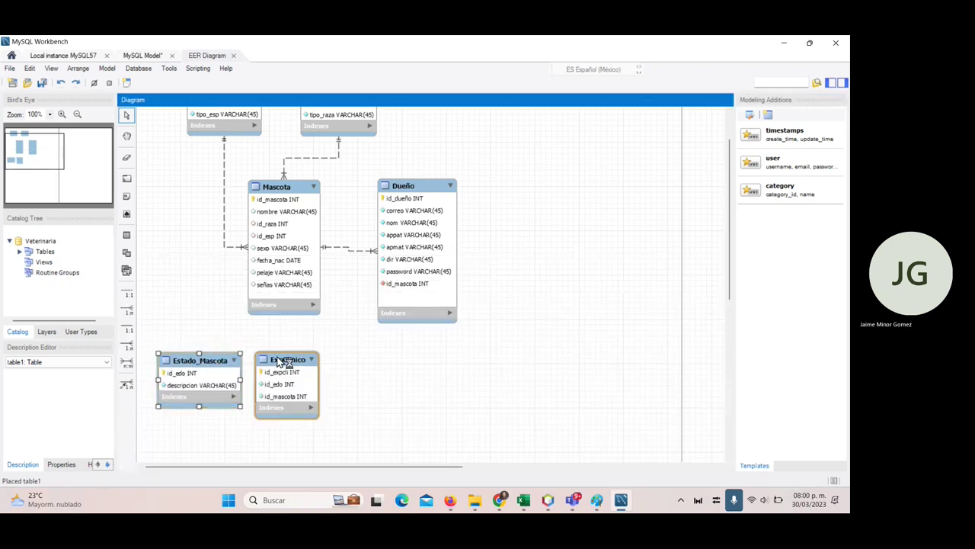
pyautogui.moveTo(278, 361); pyautogui.dragTo(289, 361)
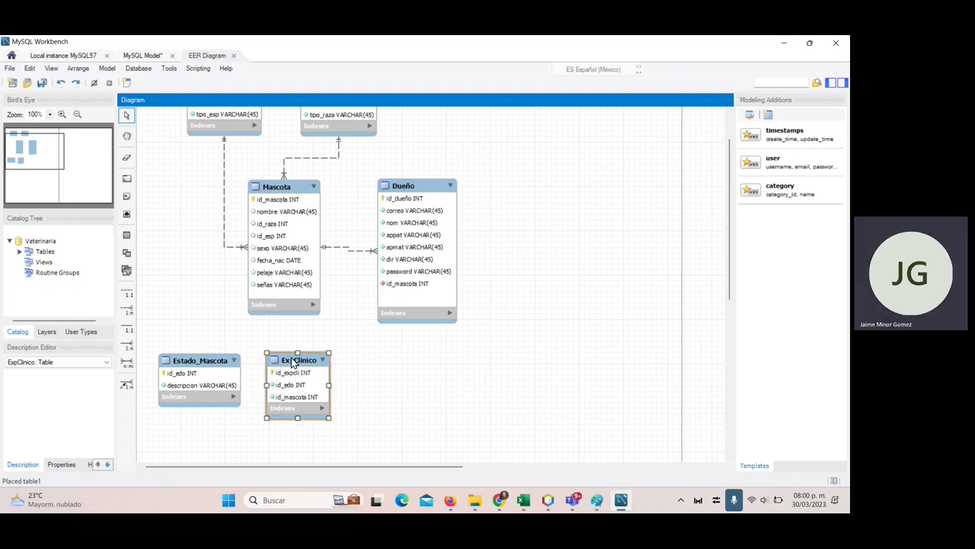
pyautogui.doubleClick(293, 361)
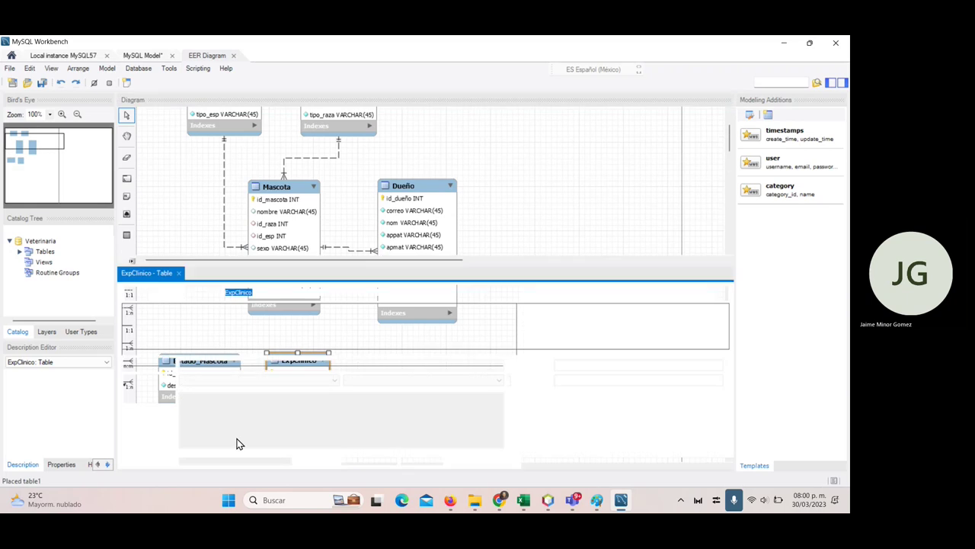
# - Add foreign key estado on id_edo referencing Estado_Mascota, cascading on update
pyautogui.click(212, 461)
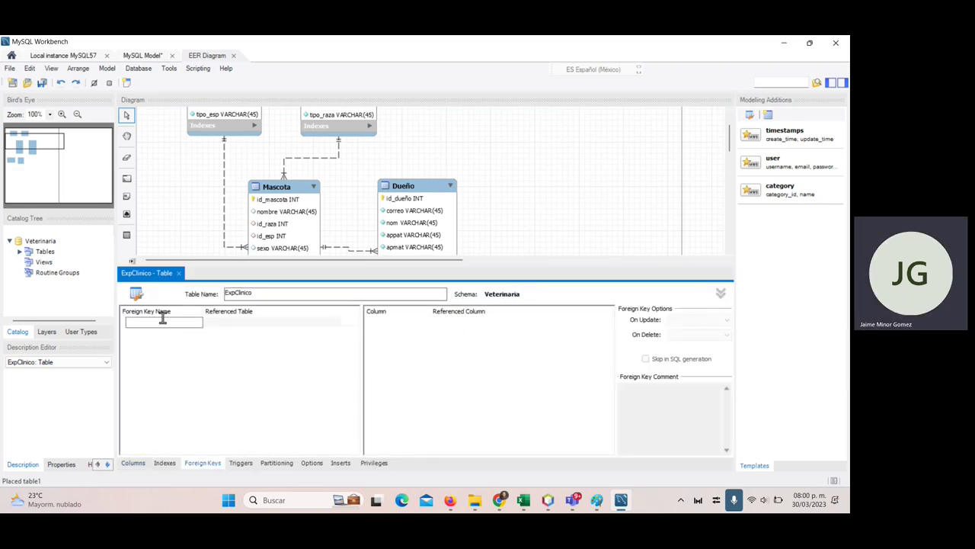
pyautogui.click(162, 320)
pyautogui.write('fstado')
pyautogui.press('Tab')
pyautogui.click(296, 323)
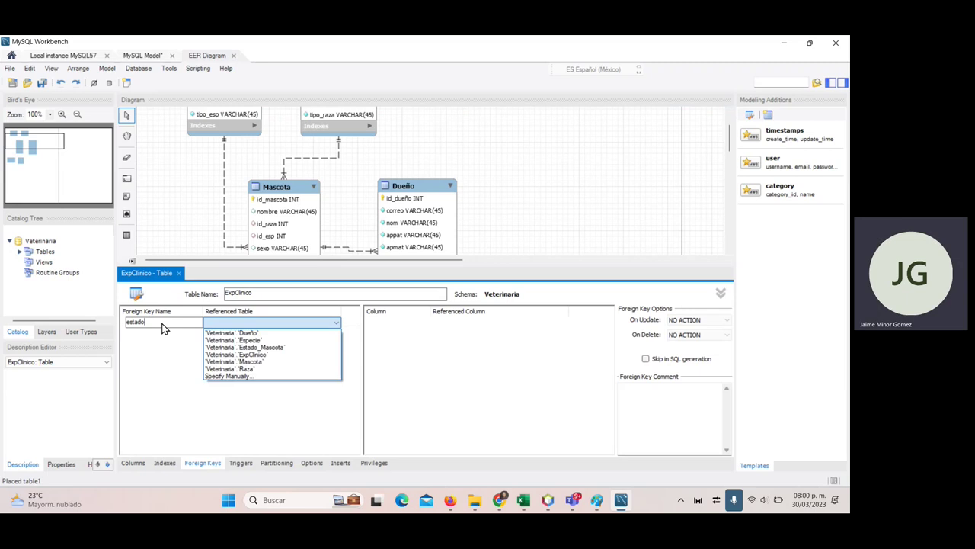
pyautogui.click(296, 349)
pyautogui.click(372, 331)
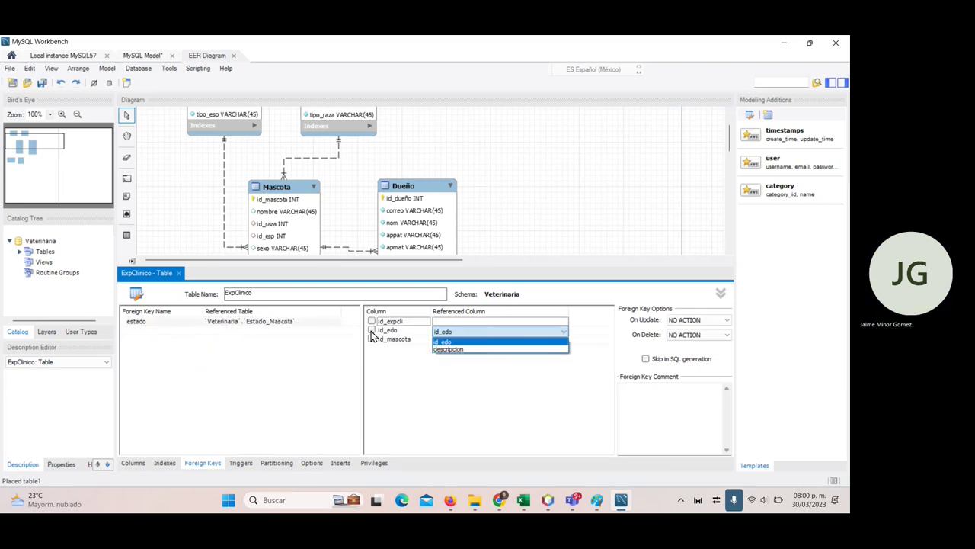
pyautogui.click(462, 342)
pyautogui.click(689, 321)
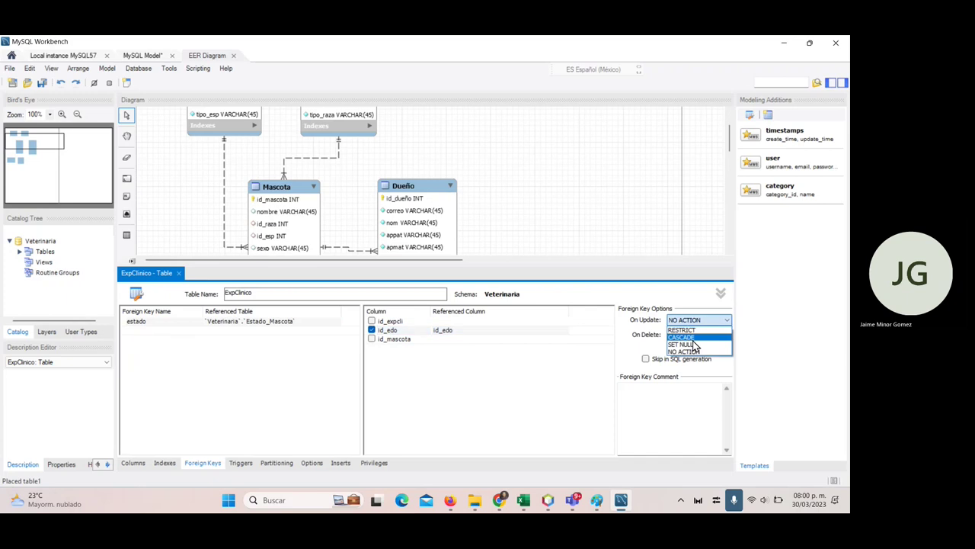
pyautogui.click(692, 337)
# - Add foreign key mascota on id_mascota referencing Mascota, cascading on update
pyautogui.click(144, 330)
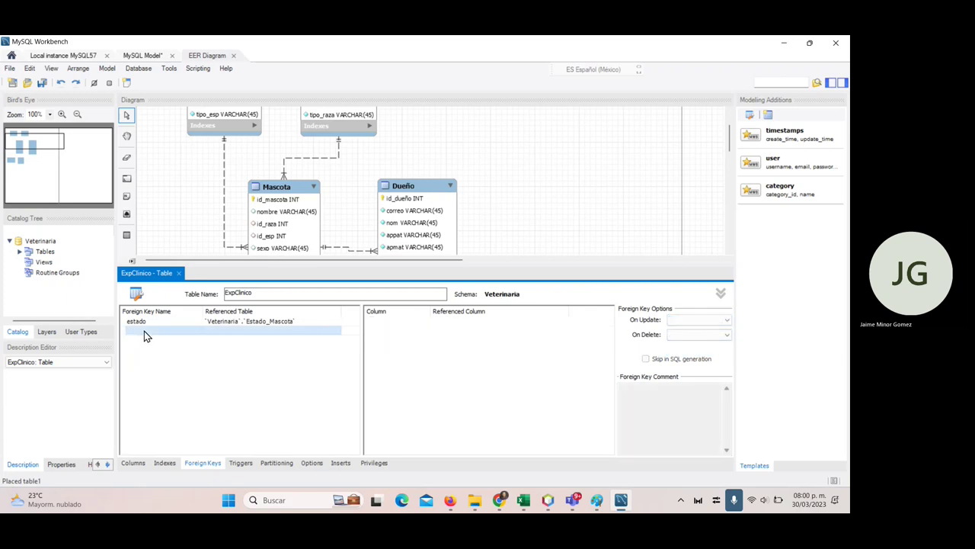
pyautogui.click(144, 331)
pyautogui.write('mascota')
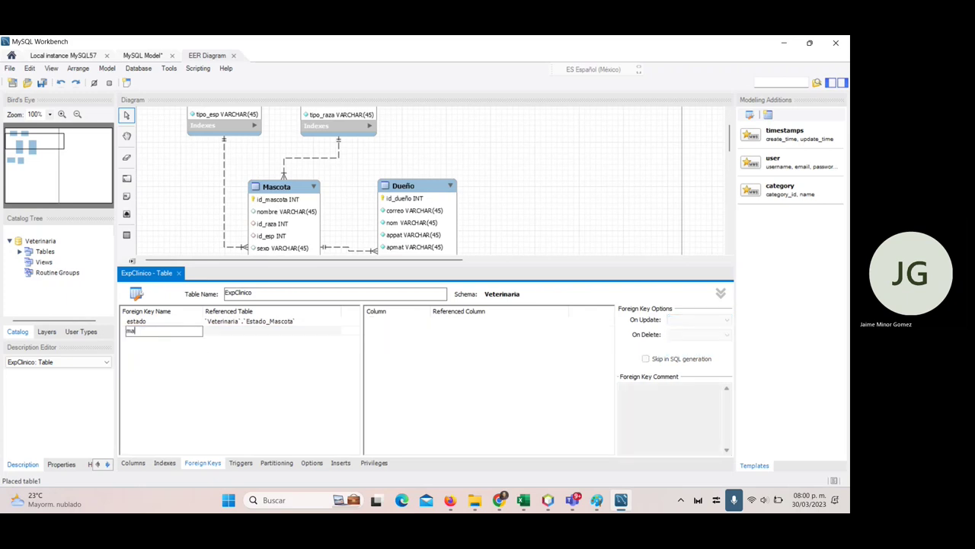
pyautogui.press('Return')
pyautogui.click(259, 332)
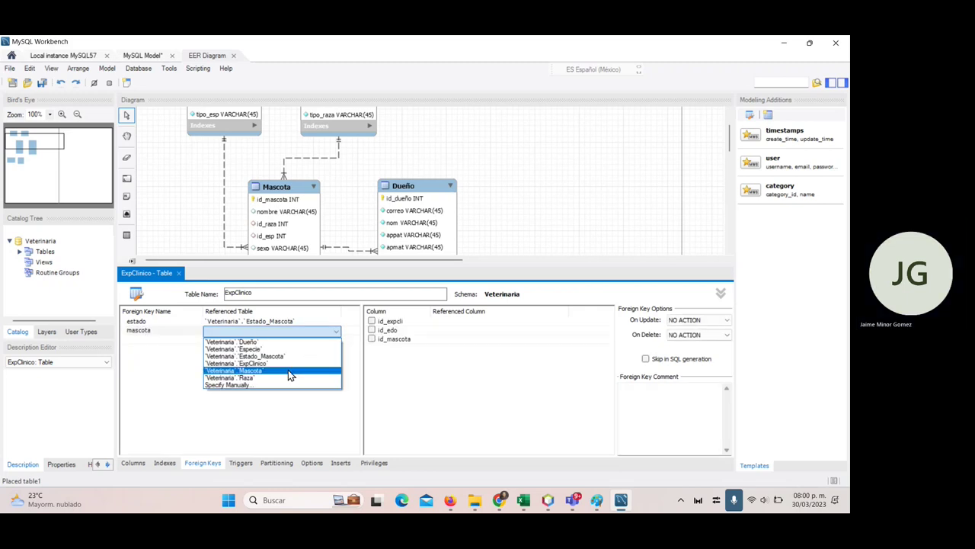
pyautogui.click(288, 370)
pyautogui.click(371, 339)
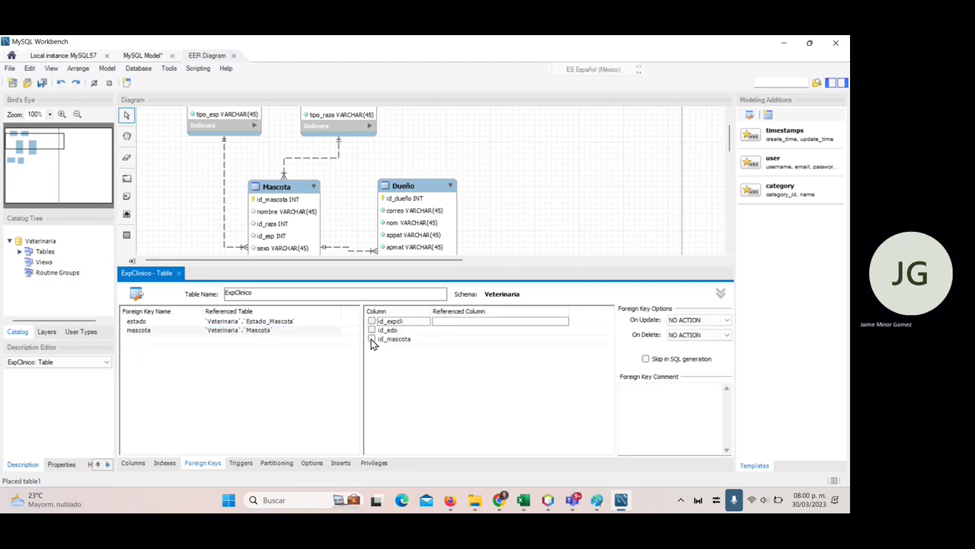
pyautogui.click(470, 349)
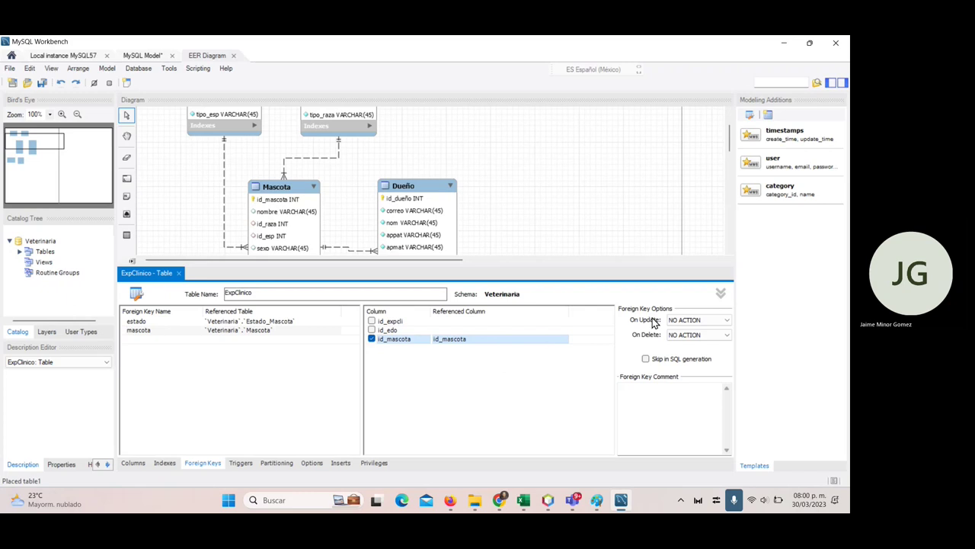
pyautogui.click(696, 320)
pyautogui.click(702, 340)
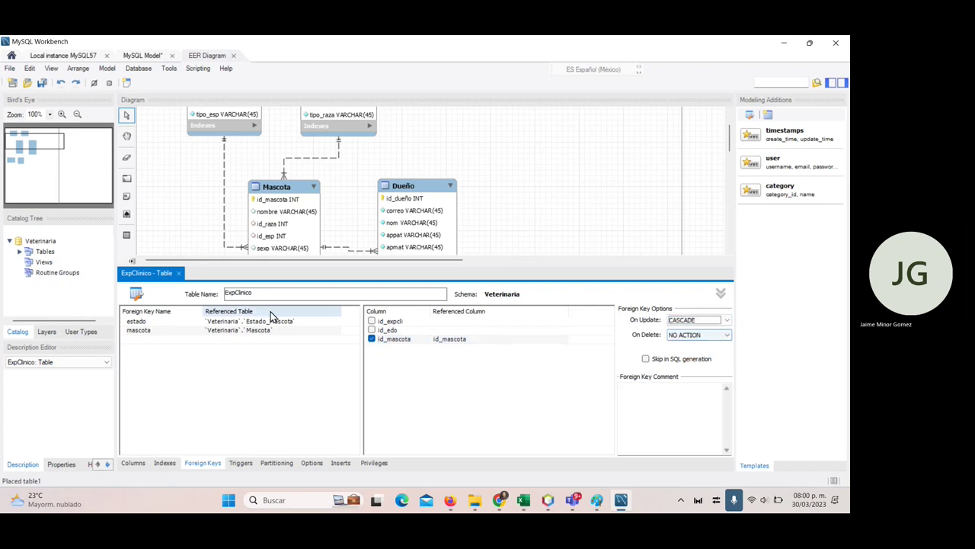
# - Close the ExpClinico editor and set the Mascota–ExpClinico relationship to One-to-One (1:1)
pyautogui.click(179, 273)
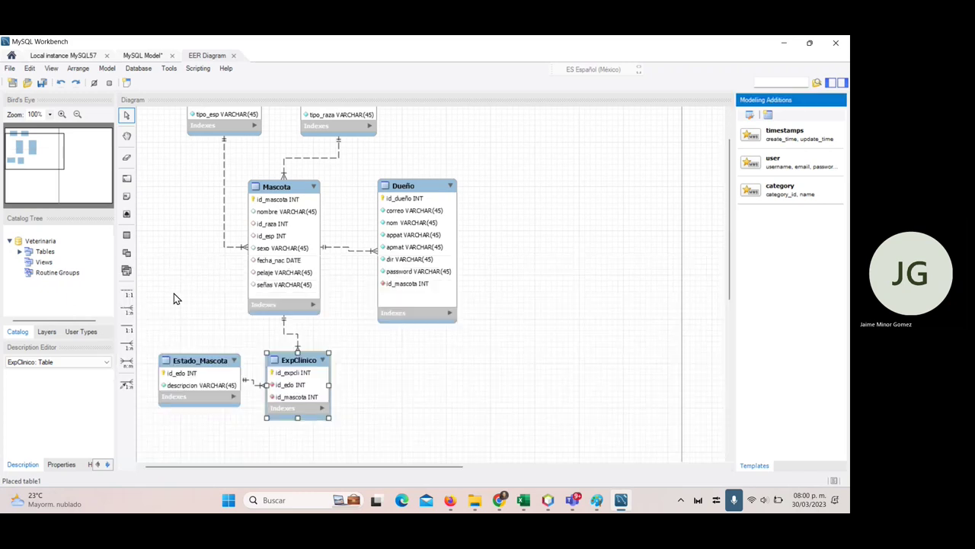
pyautogui.click(320, 362)
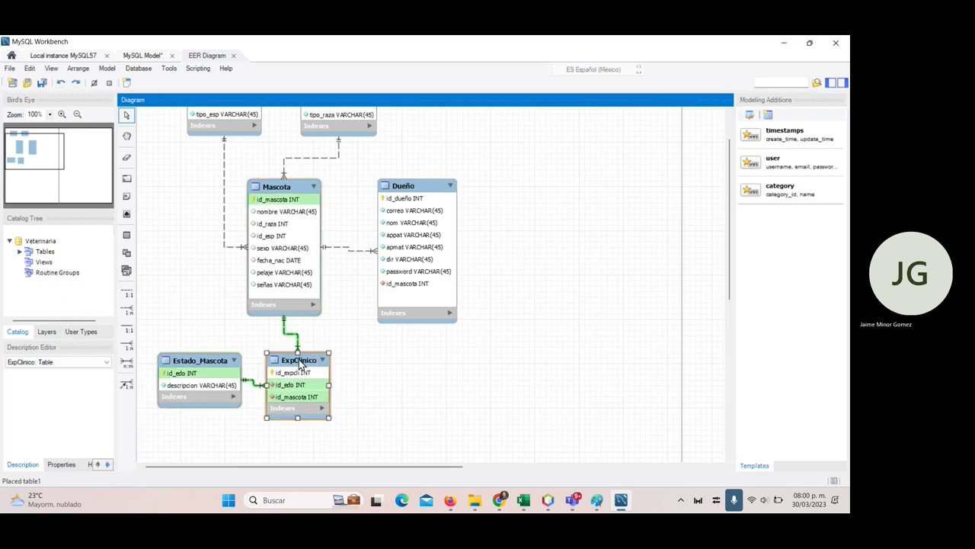
pyautogui.click(303, 259)
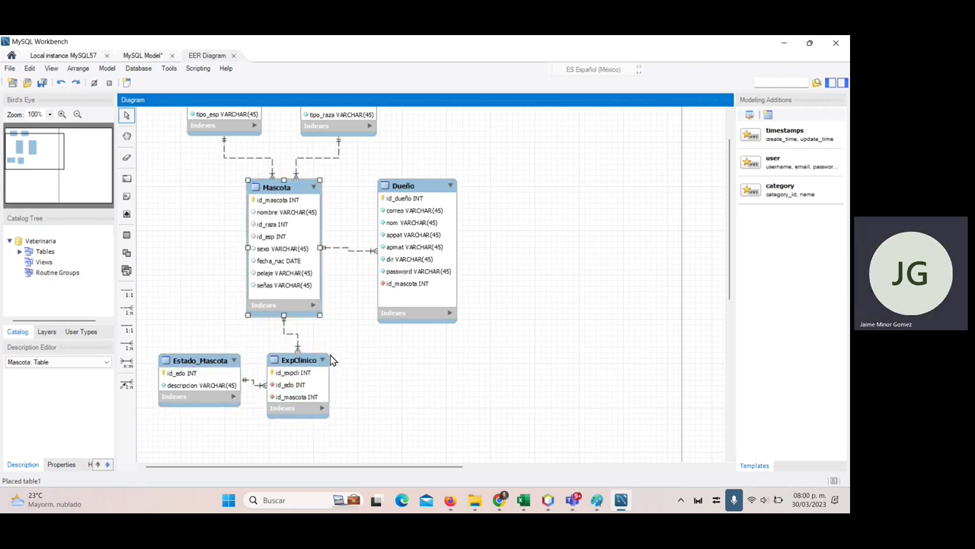
pyautogui.click(297, 339)
pyautogui.doubleClick(298, 339)
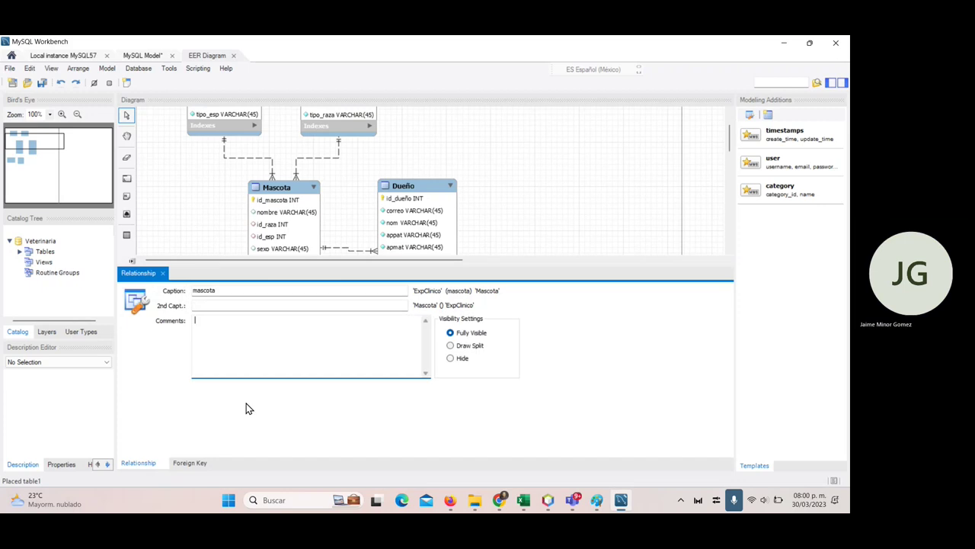
pyautogui.click(198, 464)
pyautogui.click(310, 310)
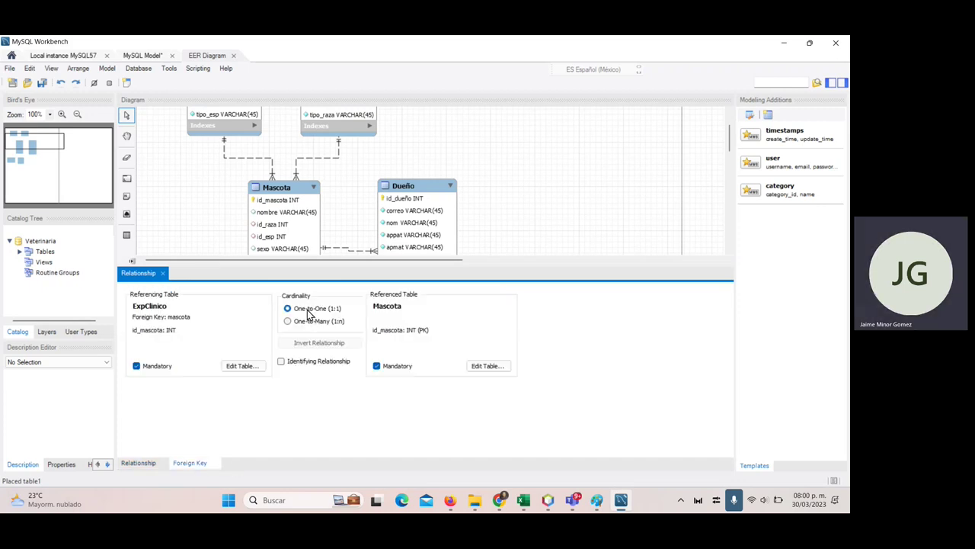
pyautogui.click(163, 273)
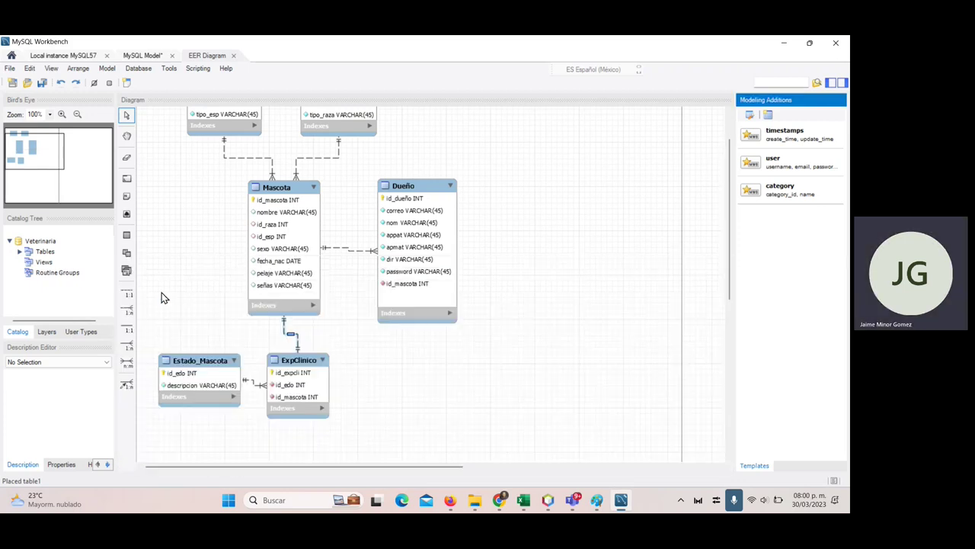
pyautogui.click(363, 411)
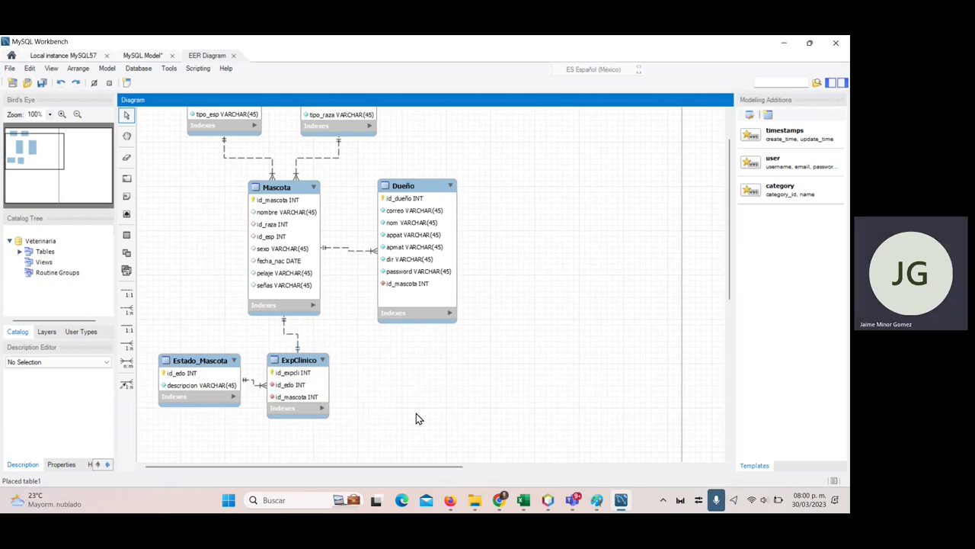
pyautogui.scroll(-2, 423, 420)
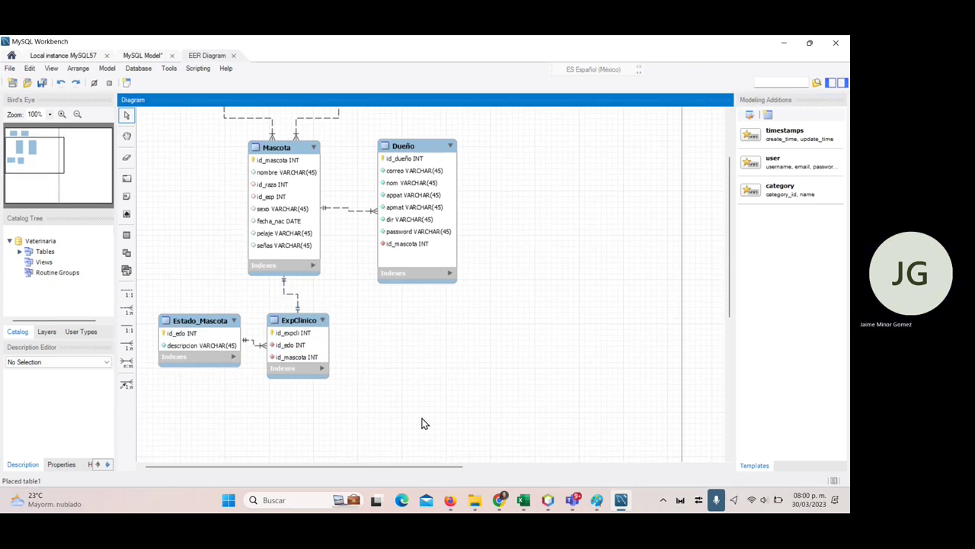
# - Place a new table below Dueño, name it Cita, and switch to the Excel plan
pyautogui.click(128, 236)
pyautogui.click(404, 317)
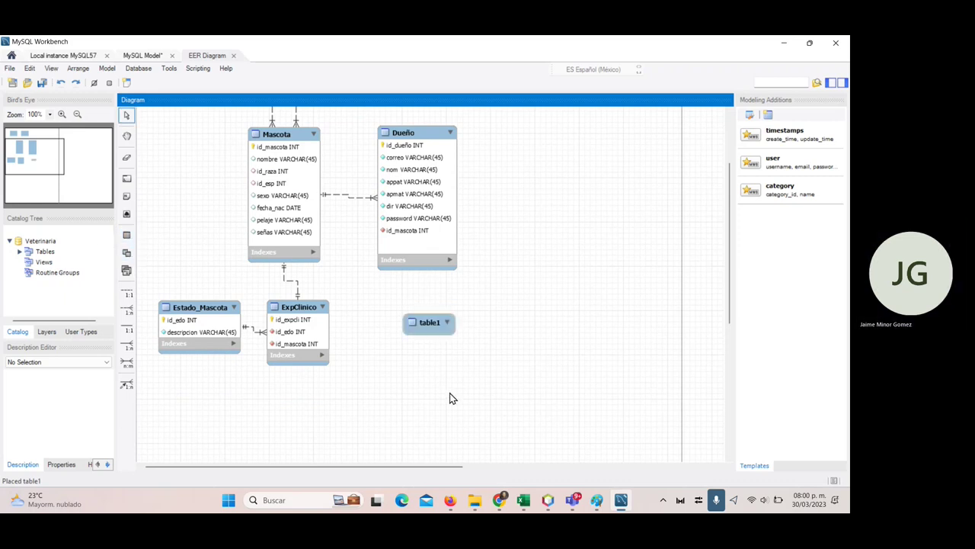
pyautogui.click(431, 329)
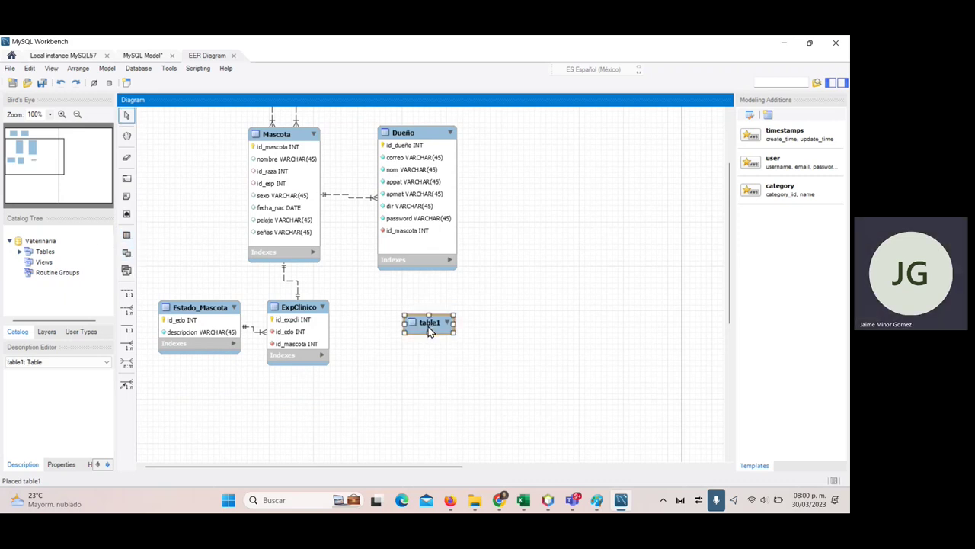
pyautogui.doubleClick(429, 329)
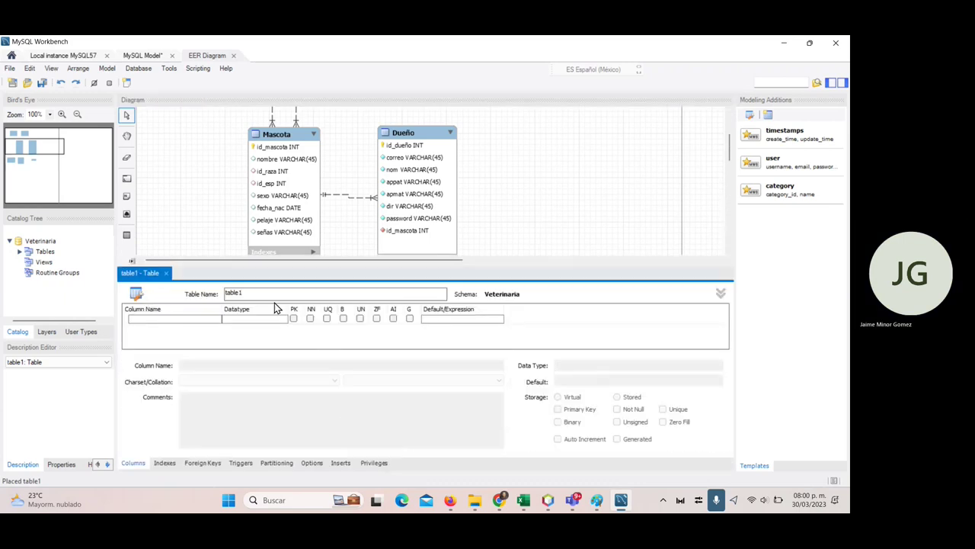
pyautogui.write('Cl')
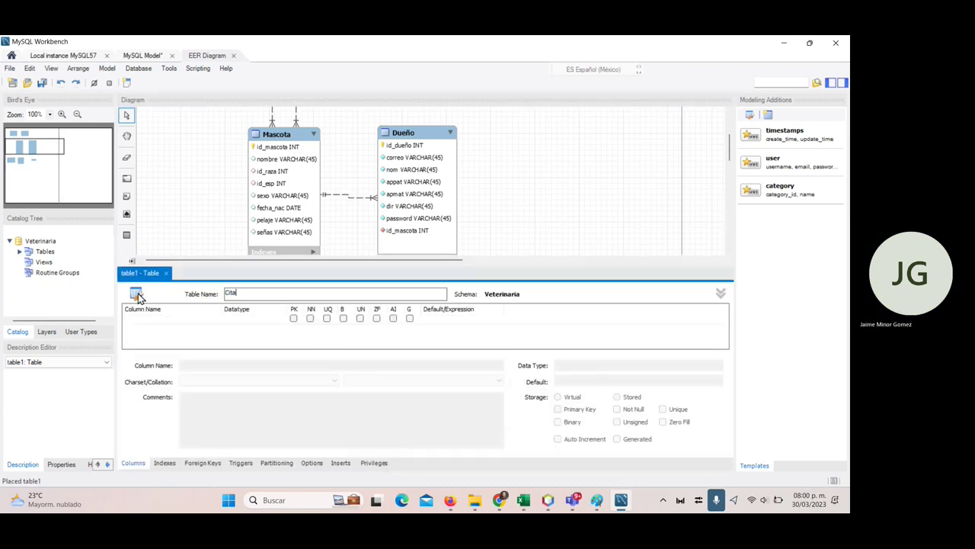
pyautogui.press('Return')
pyautogui.hotkey('alt', 'Tab')
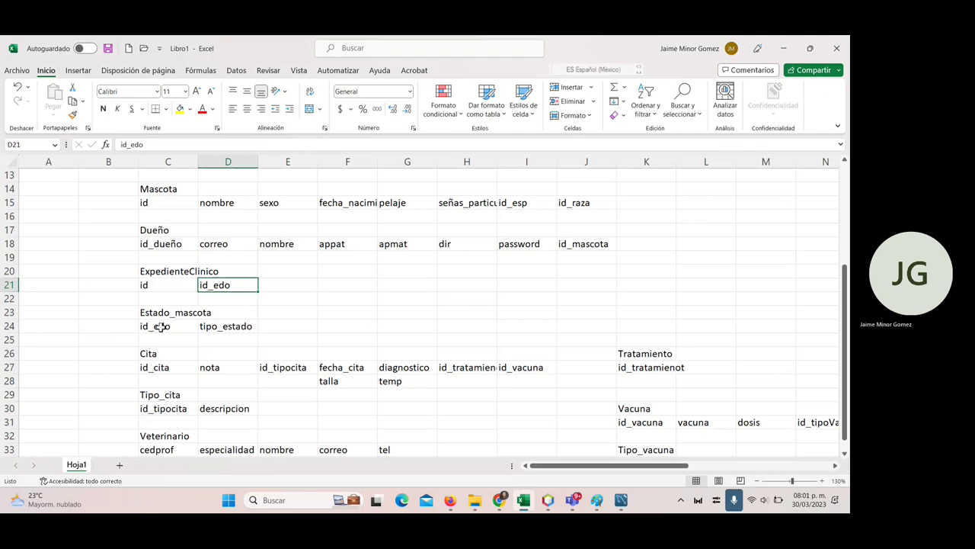
pyautogui.scroll(-1, 162, 326)
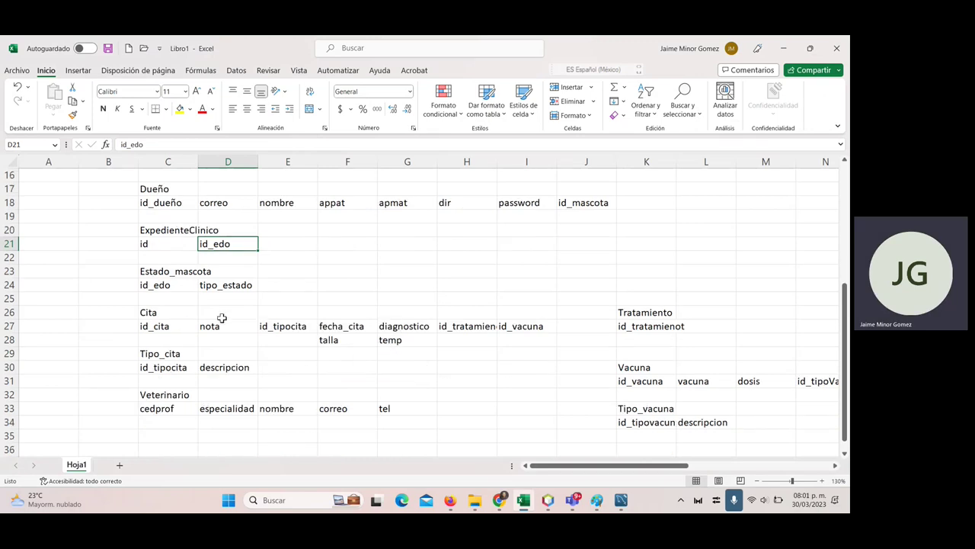
pyautogui.click(181, 325)
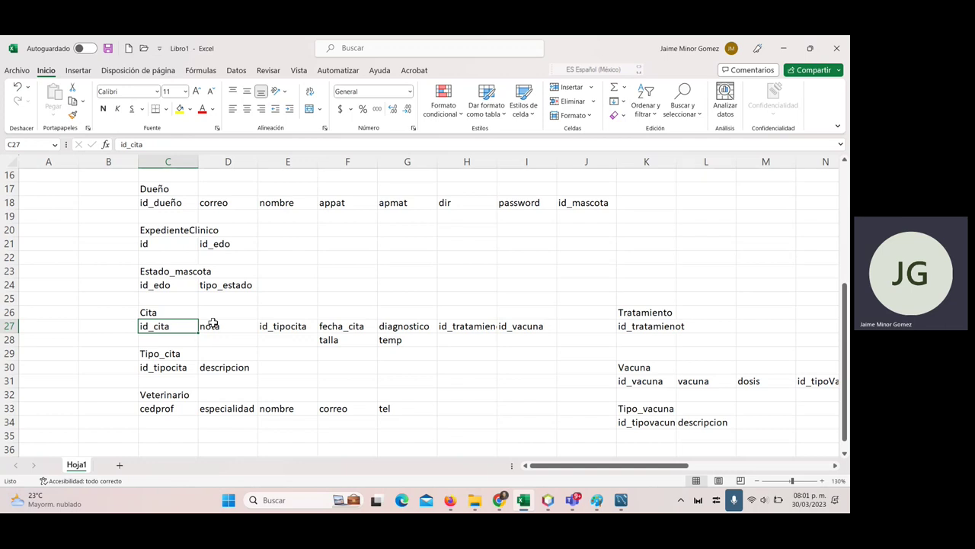
pyautogui.click(227, 329)
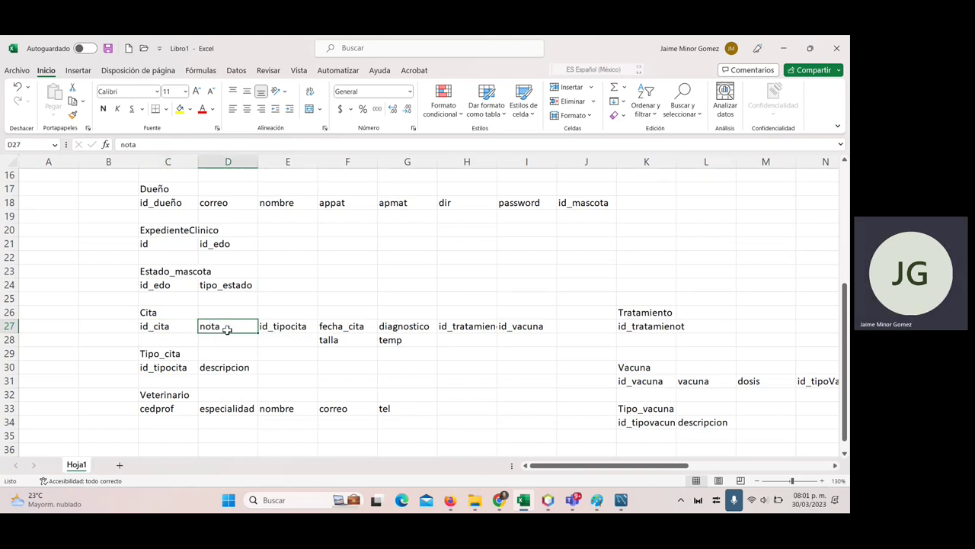
pyautogui.click(353, 330)
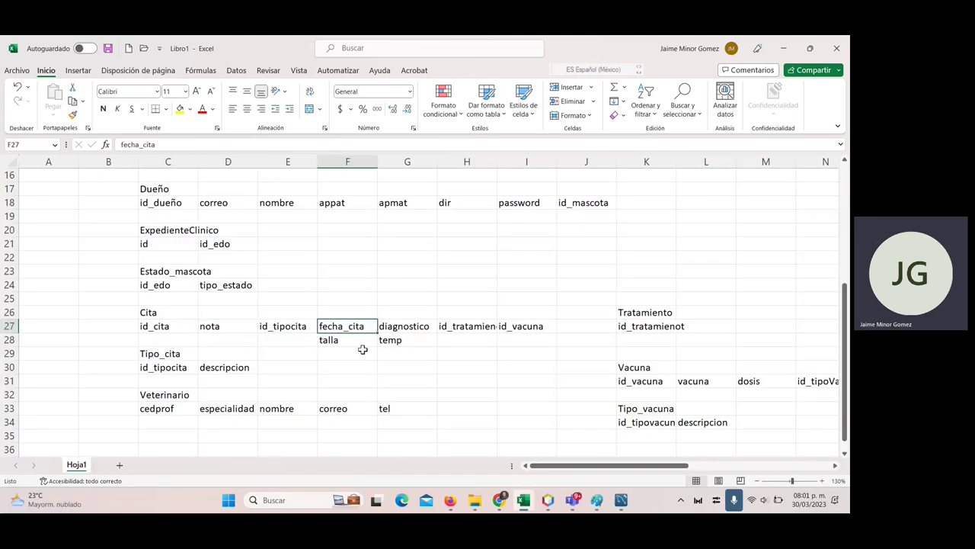
pyautogui.moveTo(345, 342); pyautogui.dragTo(392, 343)
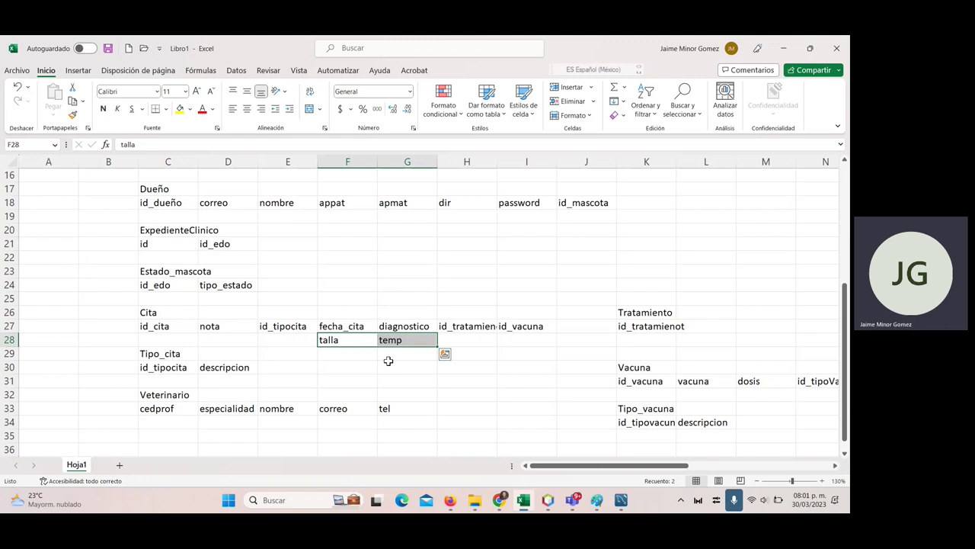
pyautogui.click(305, 330)
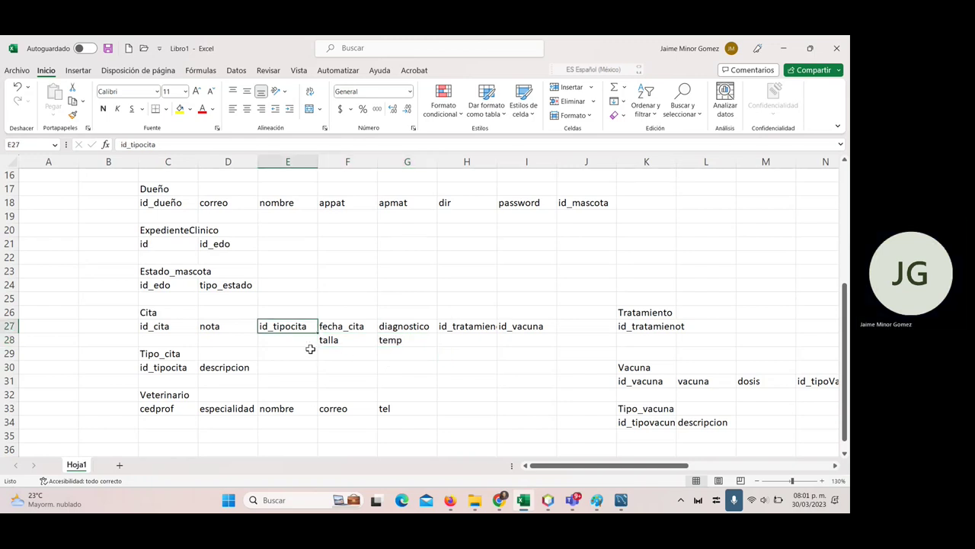
pyautogui.click(408, 326)
pyautogui.click(472, 325)
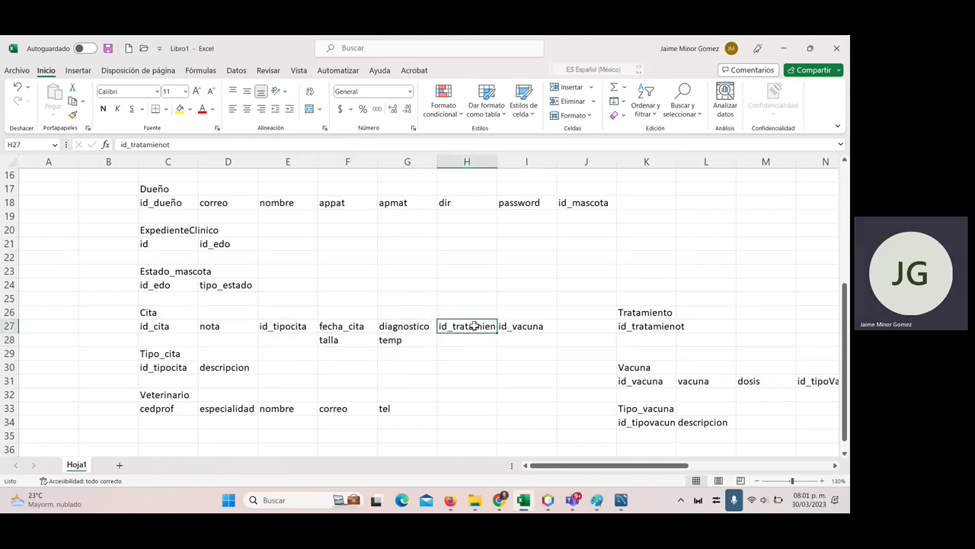
pyautogui.click(515, 324)
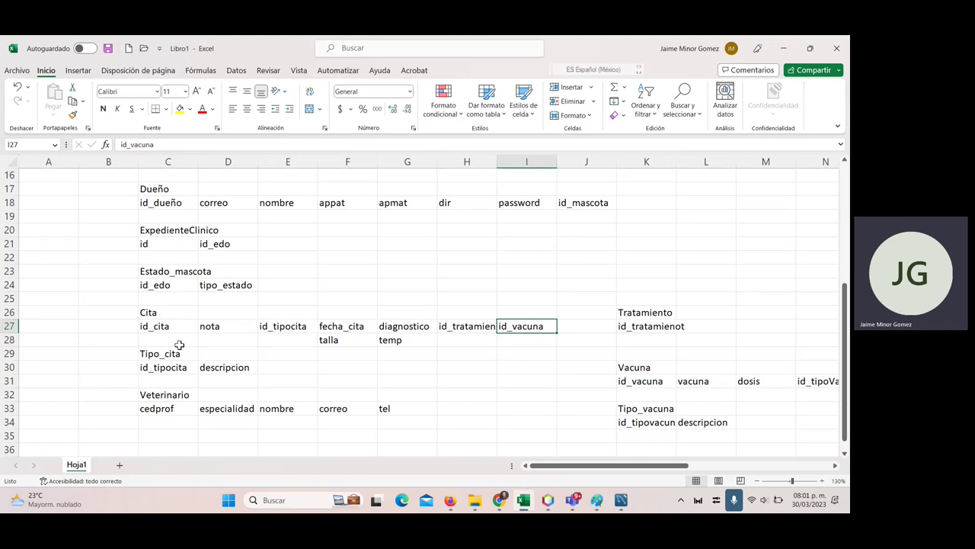
pyautogui.click(221, 329)
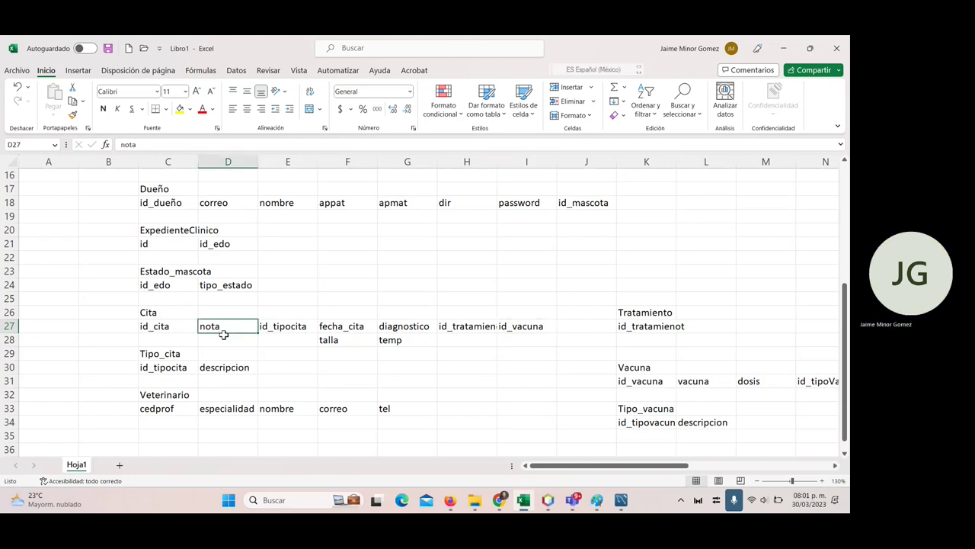
pyautogui.click(289, 329)
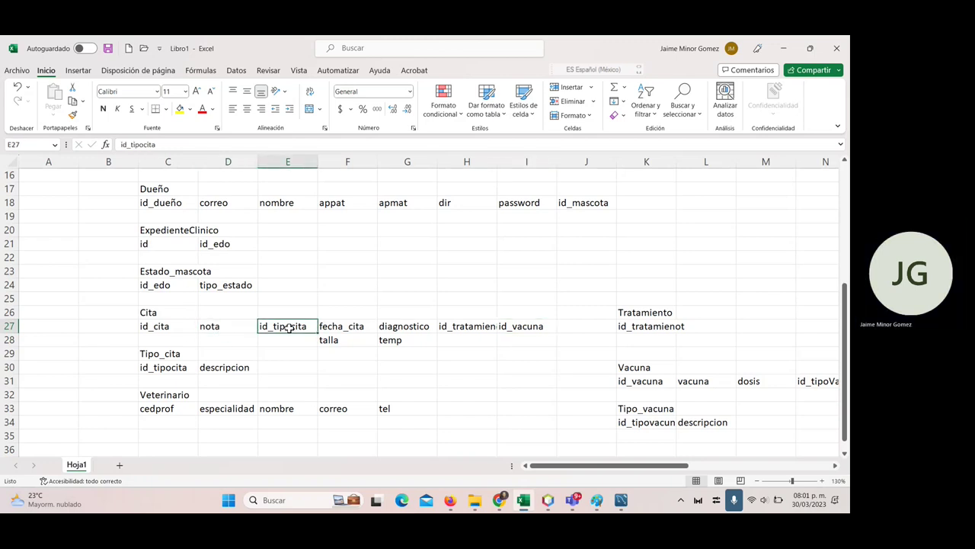
pyautogui.click(354, 326)
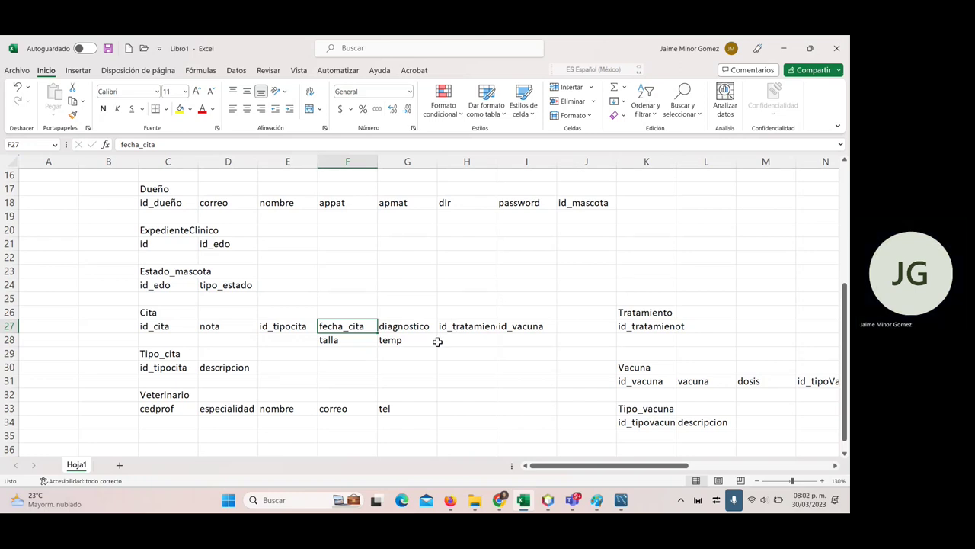
# - Add an id_cita column to the Cita table and make it the primary key
pyautogui.hotkey('alt', 'Tab')
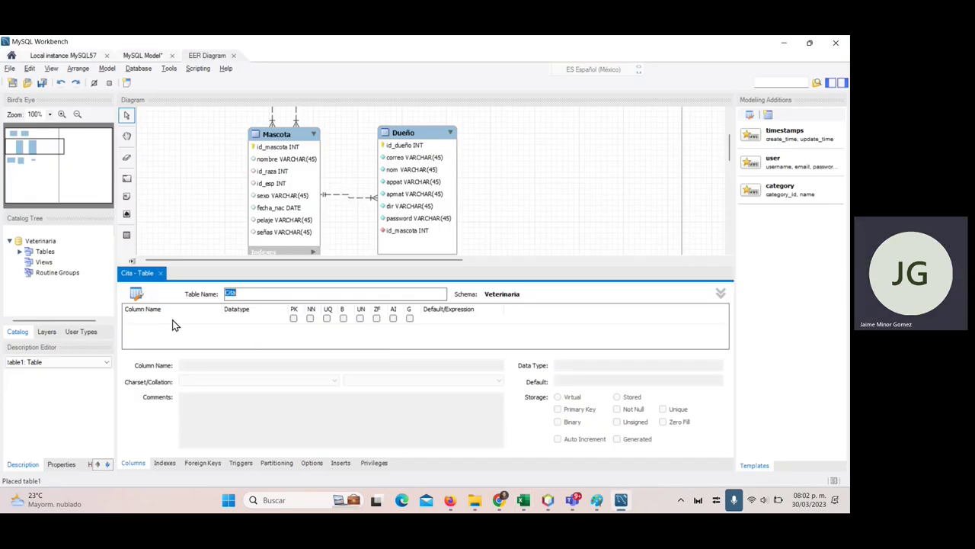
pyautogui.doubleClick(173, 320)
pyautogui.write('id_')
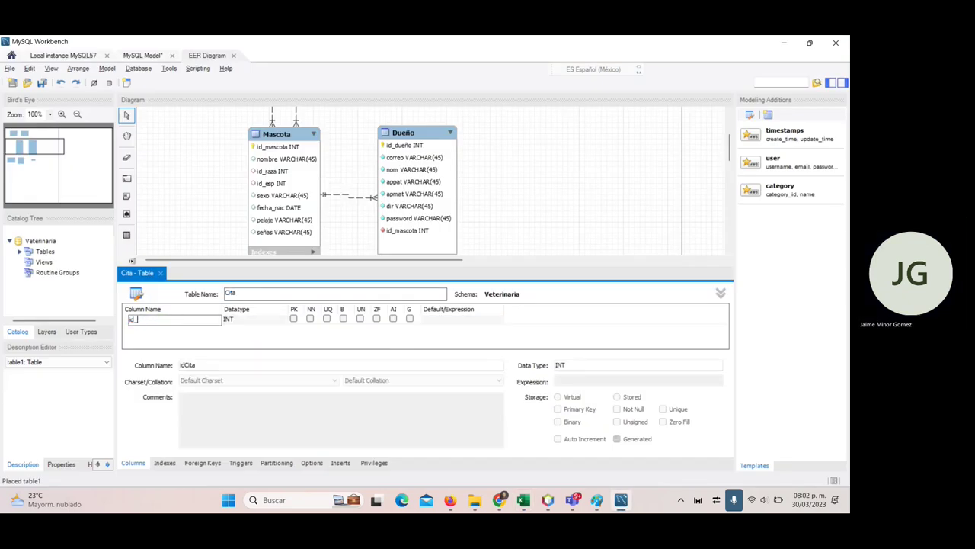
pyautogui.write('cita')
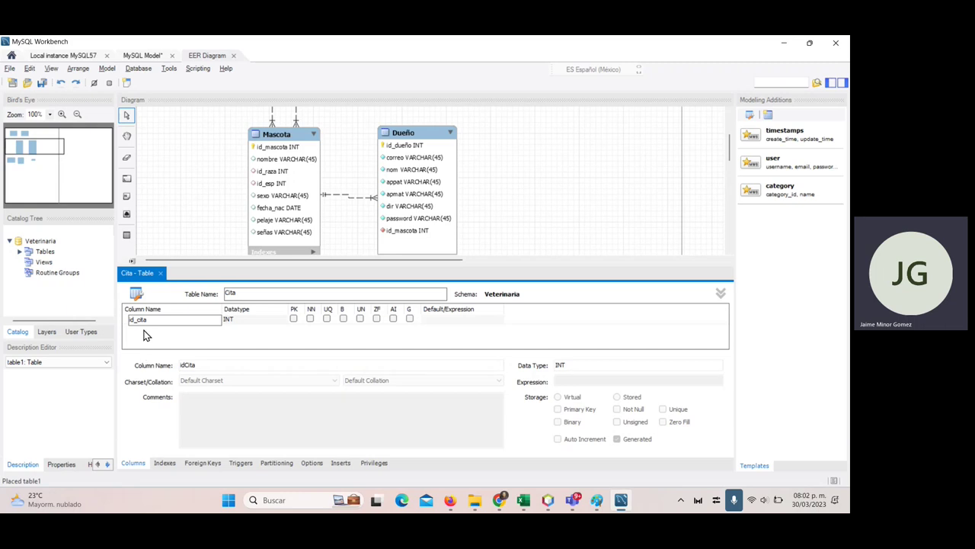
pyautogui.click(150, 329)
# - Add a fecha_hora column with DATETIME type to Cita, discarding the extra empty row
pyautogui.click(152, 329)
pyautogui.write('f')
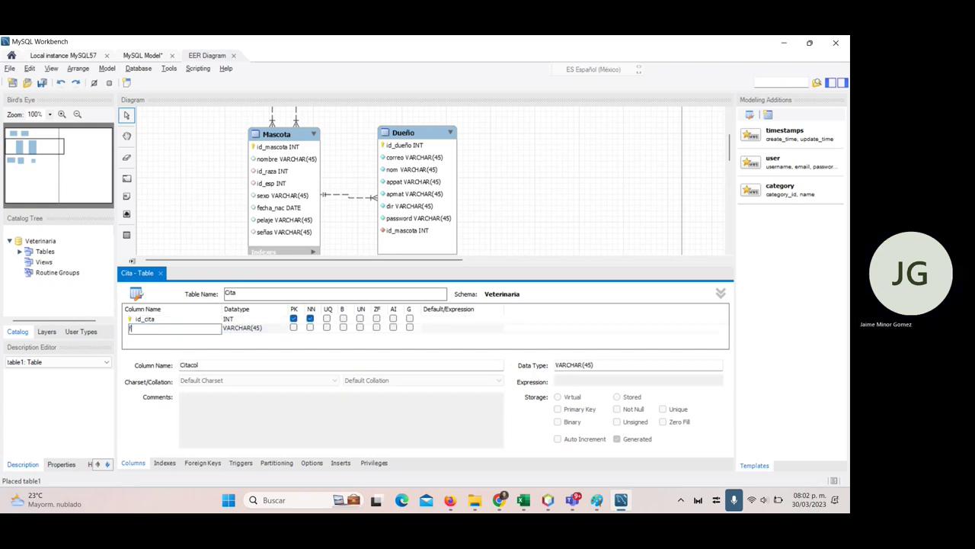
pyautogui.write('echa_hora')
pyautogui.press('Tab')
pyautogui.write('date')
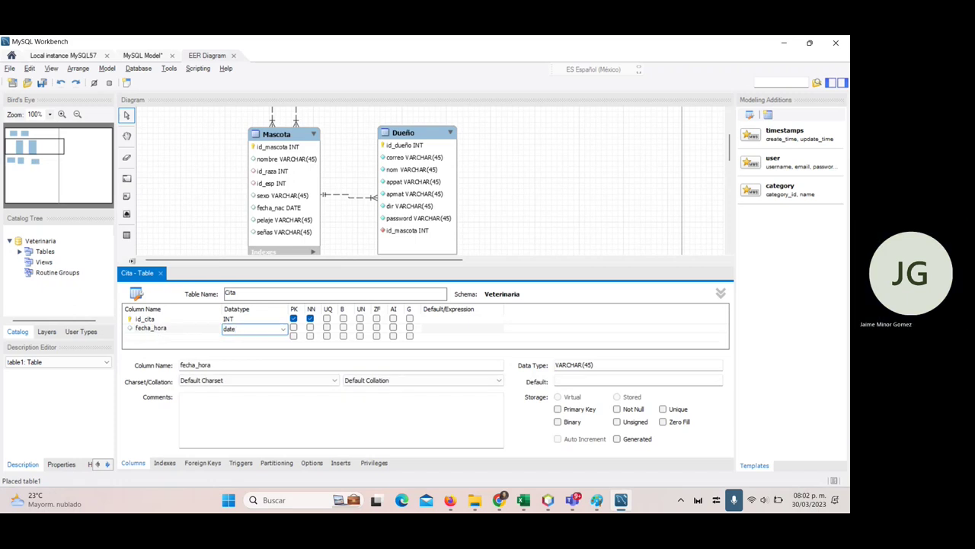
pyautogui.write('time')
pyautogui.press('Return')
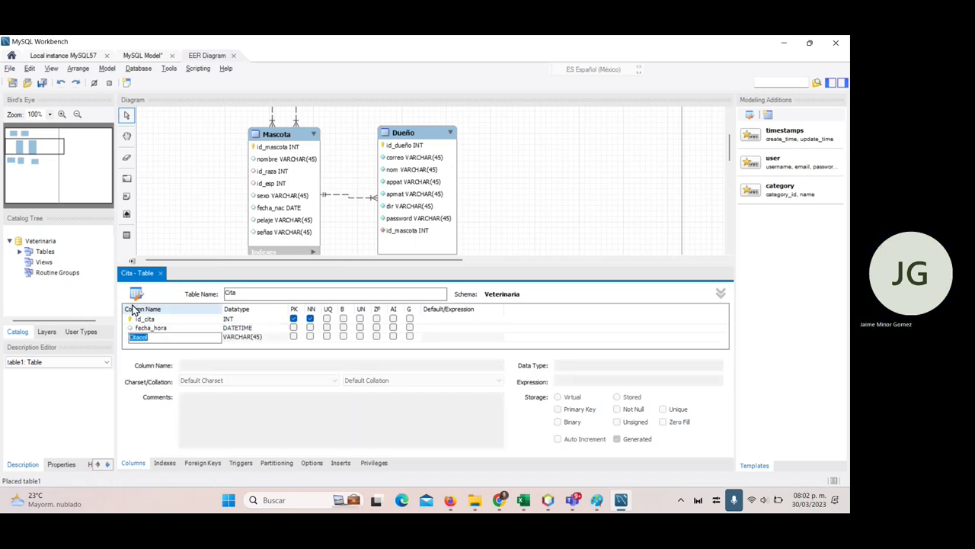
pyautogui.press('Escape')
pyautogui.click(174, 209)
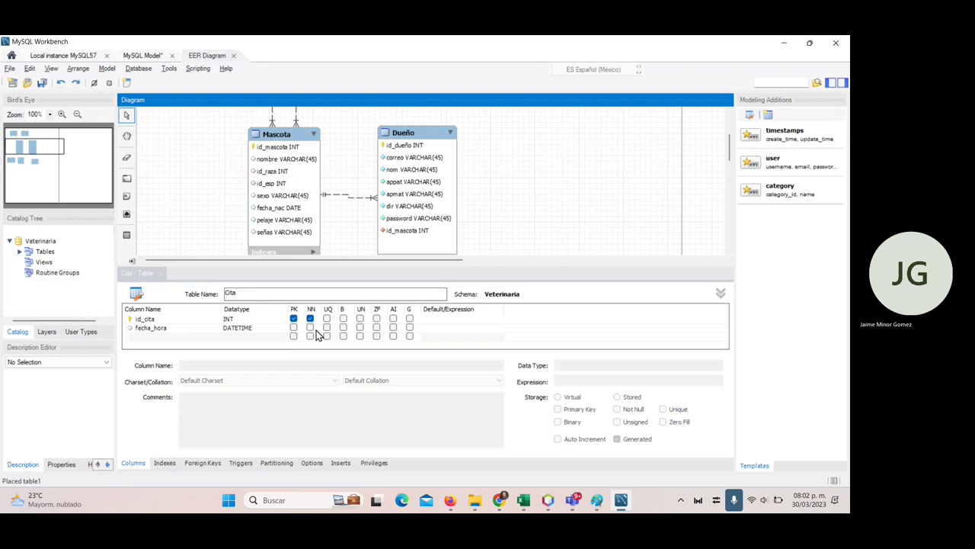
pyautogui.click(315, 331)
# - Shift Cita up and right, place a new table below it, and begin renaming it DCita
pyautogui.click(167, 274)
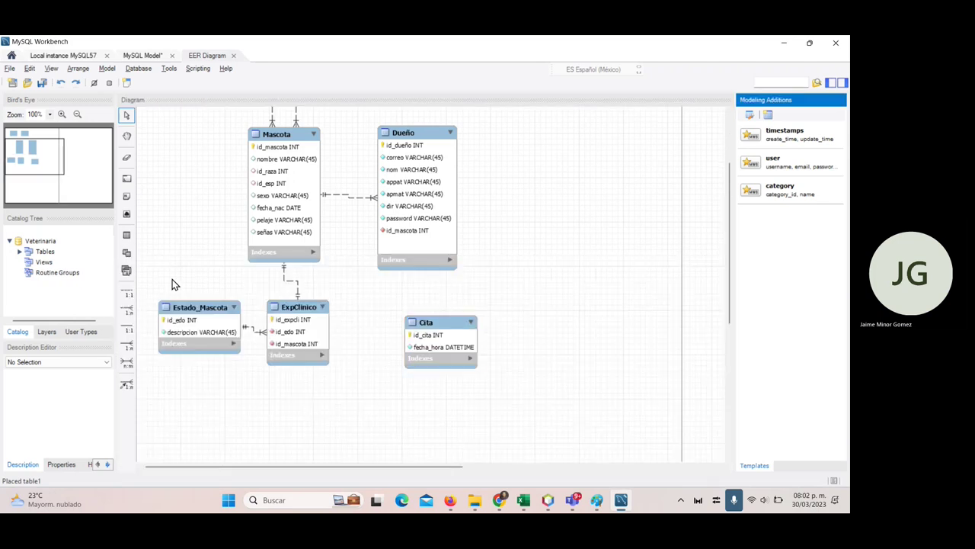
pyautogui.moveTo(429, 322); pyautogui.dragTo(457, 299)
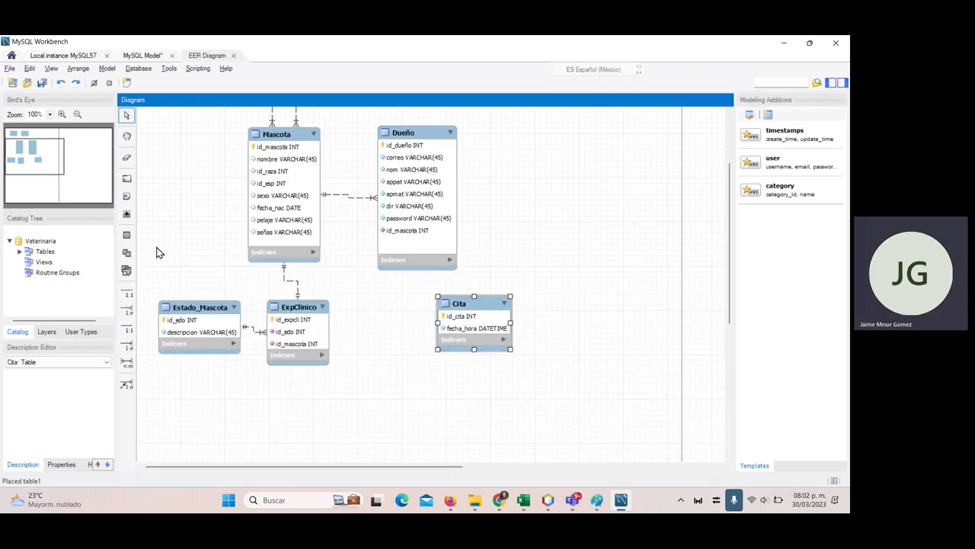
pyautogui.click(126, 234)
pyautogui.click(375, 358)
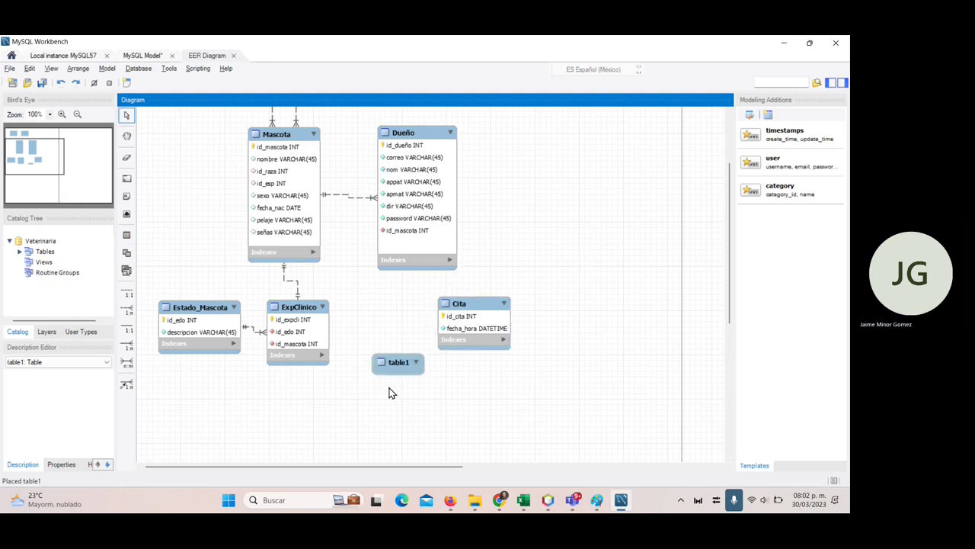
pyautogui.click(396, 363)
pyautogui.doubleClick(397, 364)
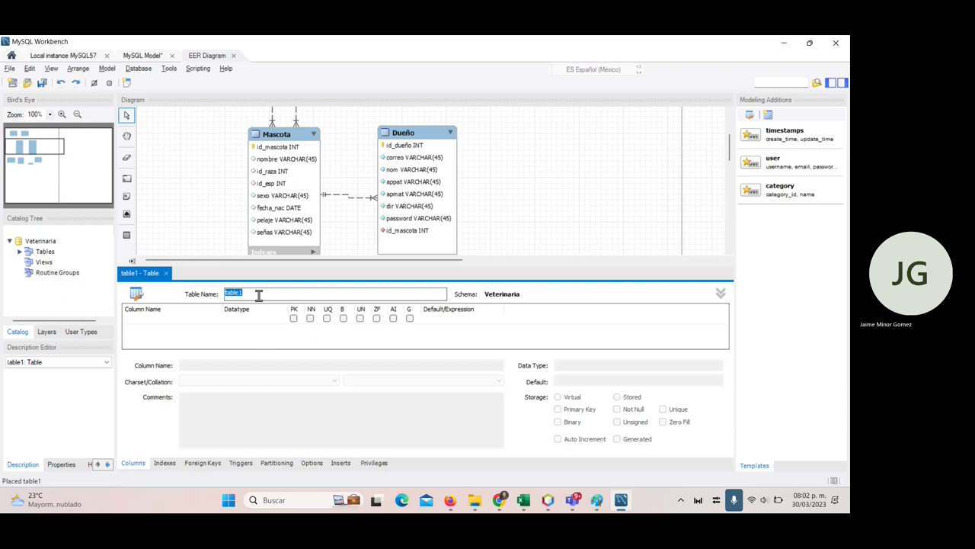
pyautogui.write('DCita')
# - Add id_dcita as DCita's first column with INT type
pyautogui.doubleClick(155, 328)
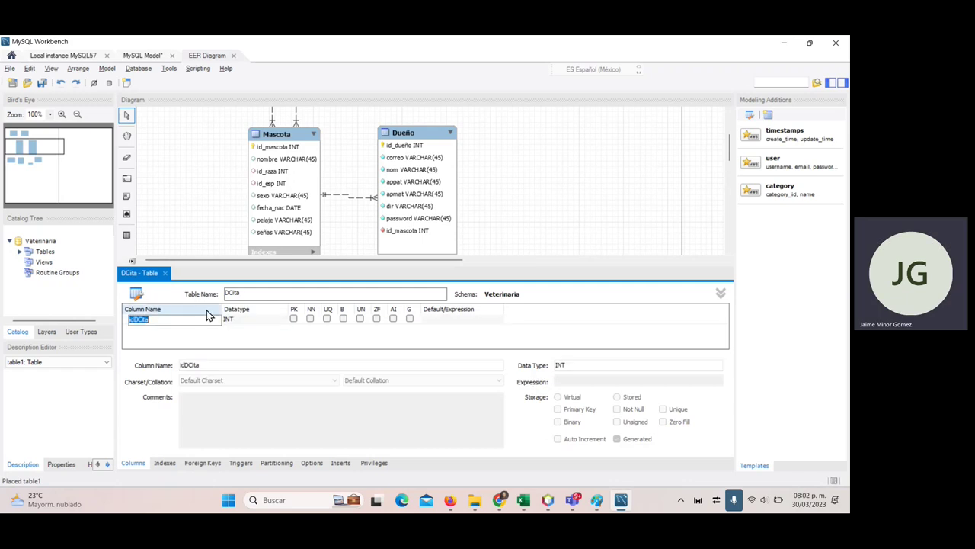
pyautogui.write('id_dcita')
pyautogui.press('Tab')
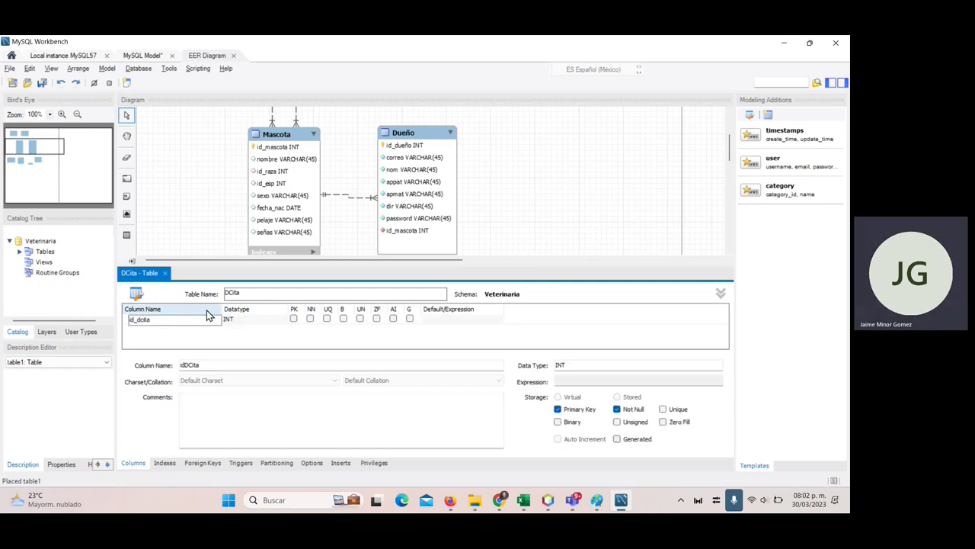
pyautogui.press('Return')
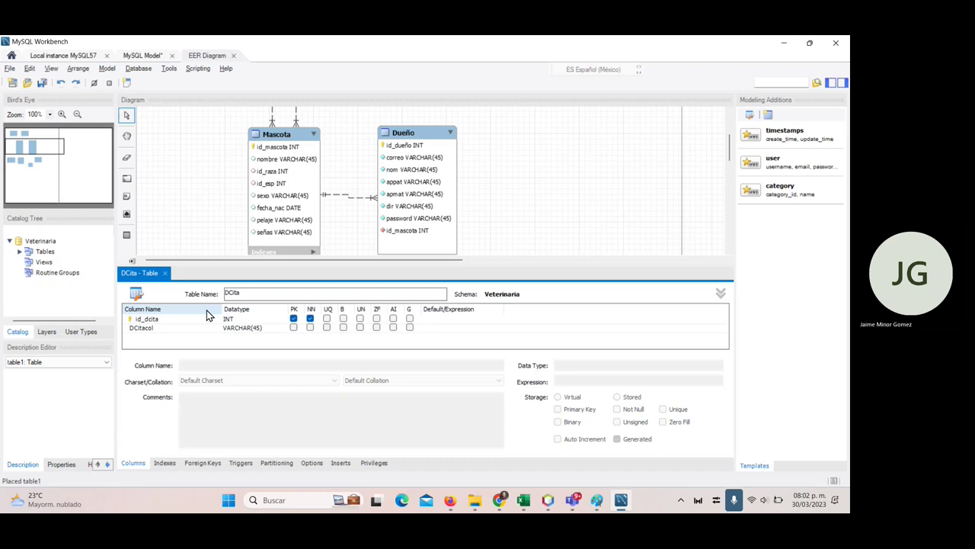
pyautogui.doubleClick(183, 319)
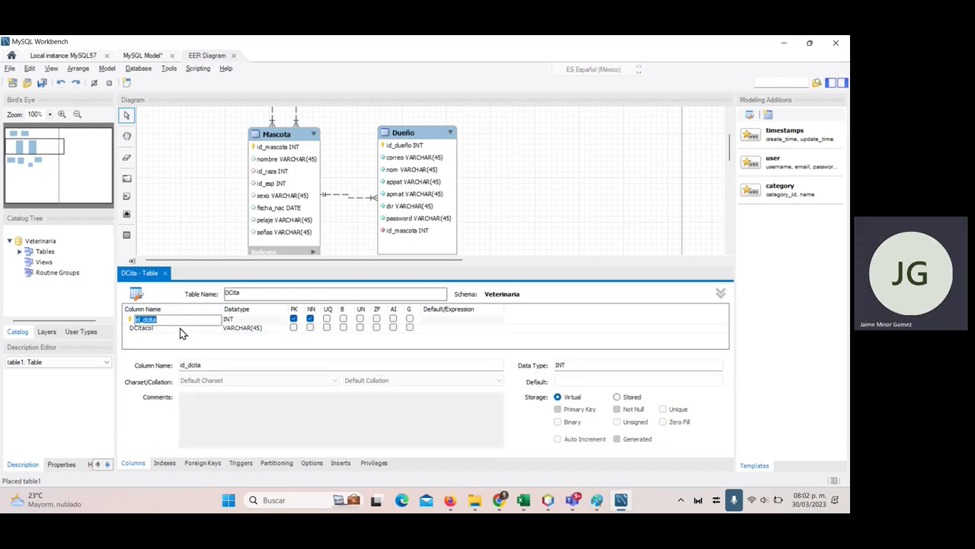
# - Rename the placeholder DCitacol column to nota and add an id_cita column, then check Excel
pyautogui.doubleClick(181, 327)
pyautogui.write('nota')
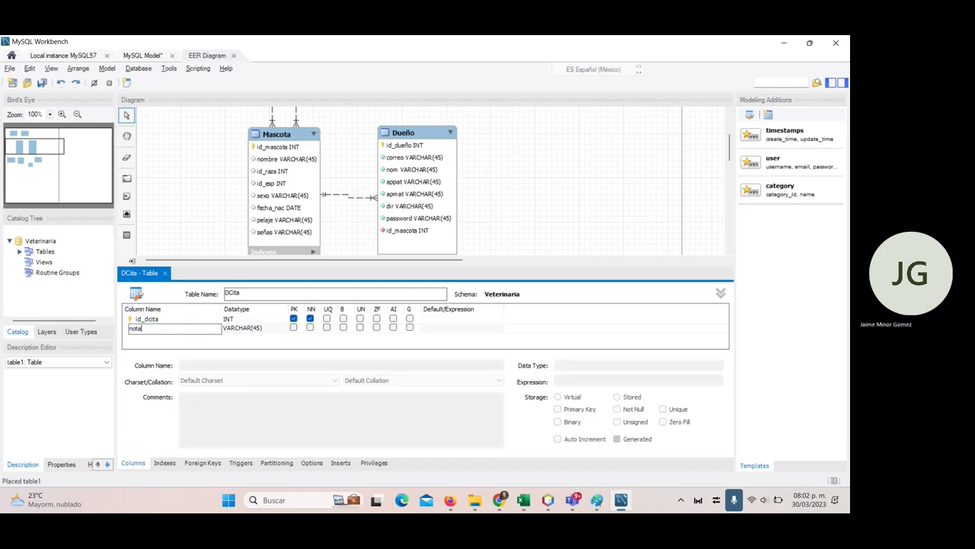
pyautogui.doubleClick(156, 337)
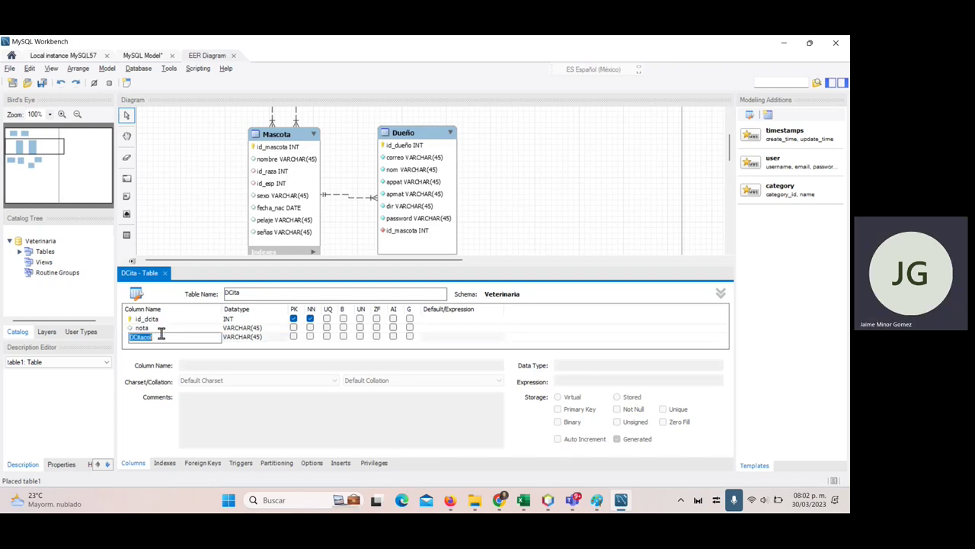
pyautogui.write('id_cita')
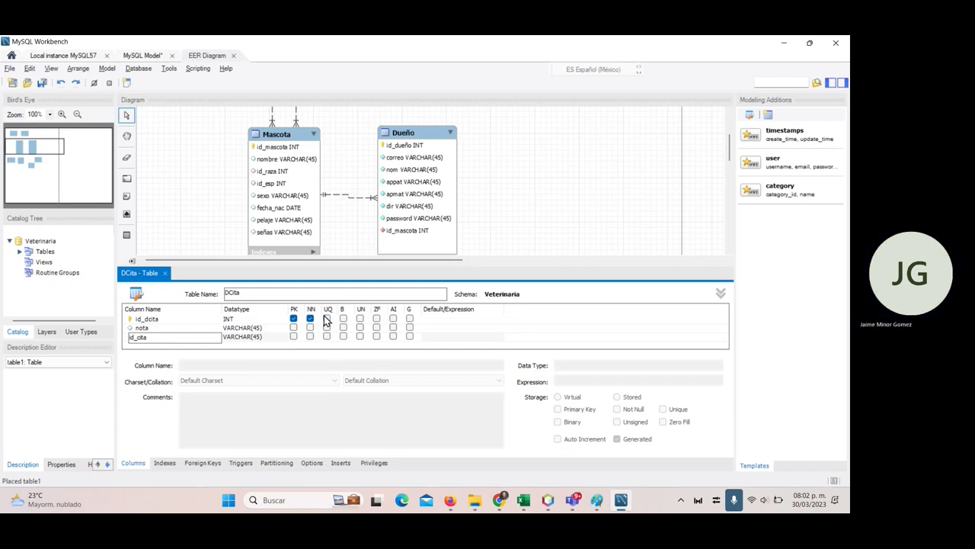
pyautogui.press('Tab')
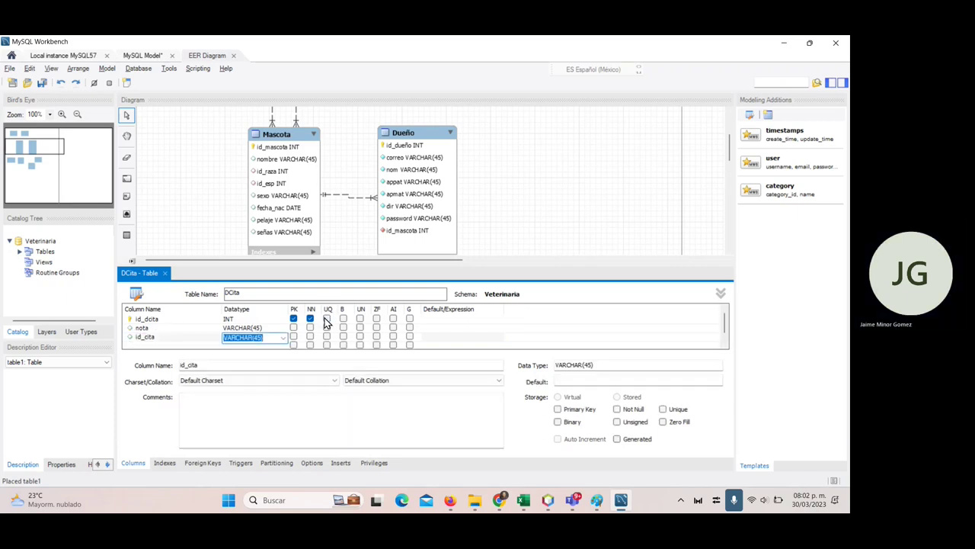
pyautogui.write('int')
pyautogui.hotkey('alt', 'Tab')
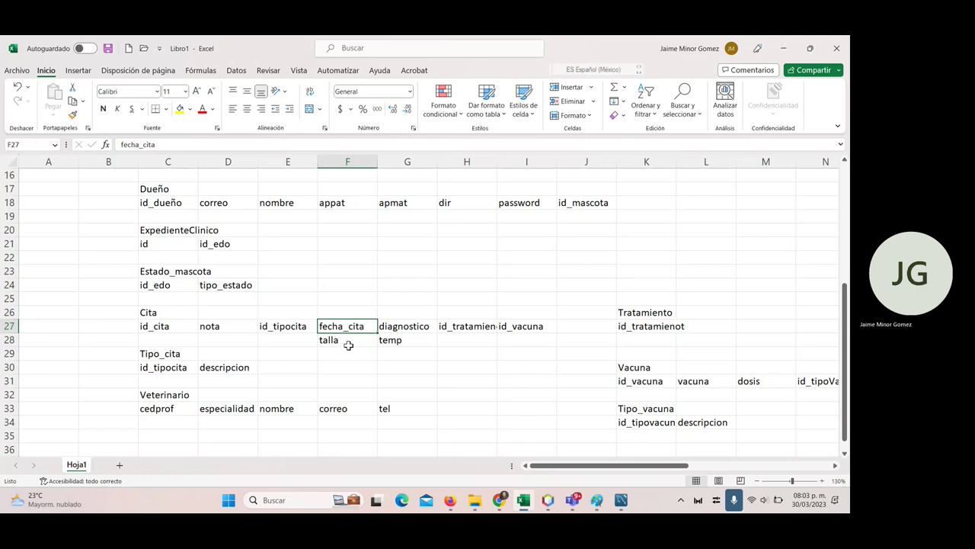
# - Add talla and temp columns to DCita below id_cita
pyautogui.hotkey('alt', 'Tab')
pyautogui.click(182, 335)
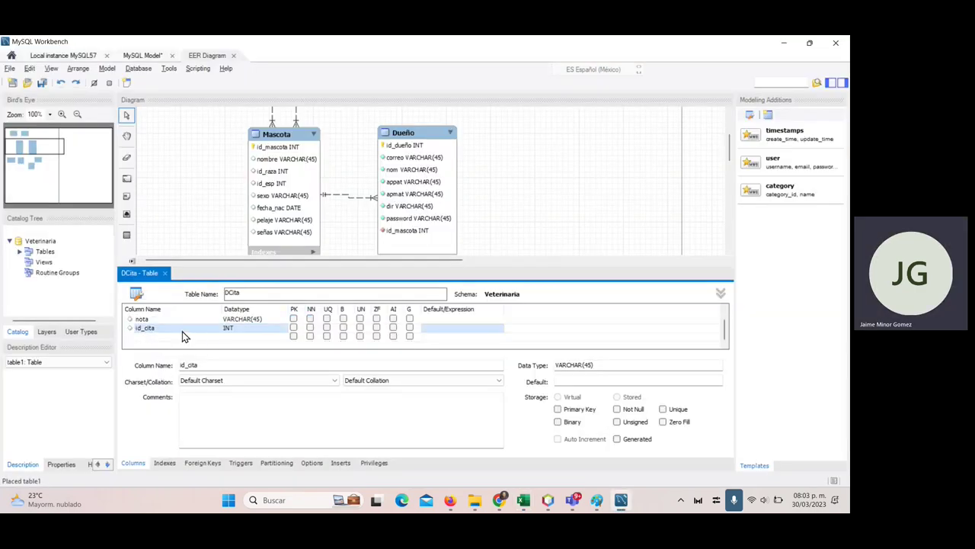
pyautogui.click(183, 336)
pyautogui.click(176, 336)
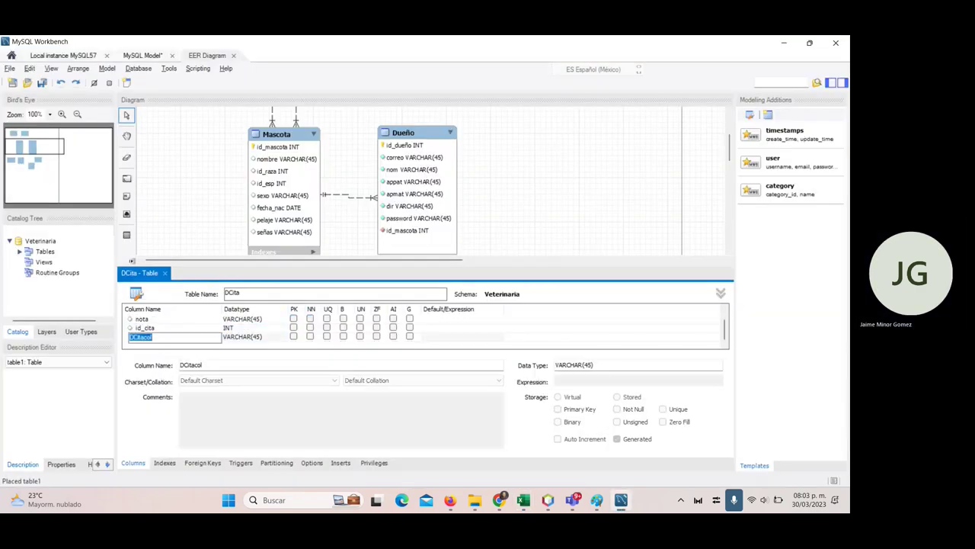
pyautogui.write('talla')
pyautogui.press('Return')
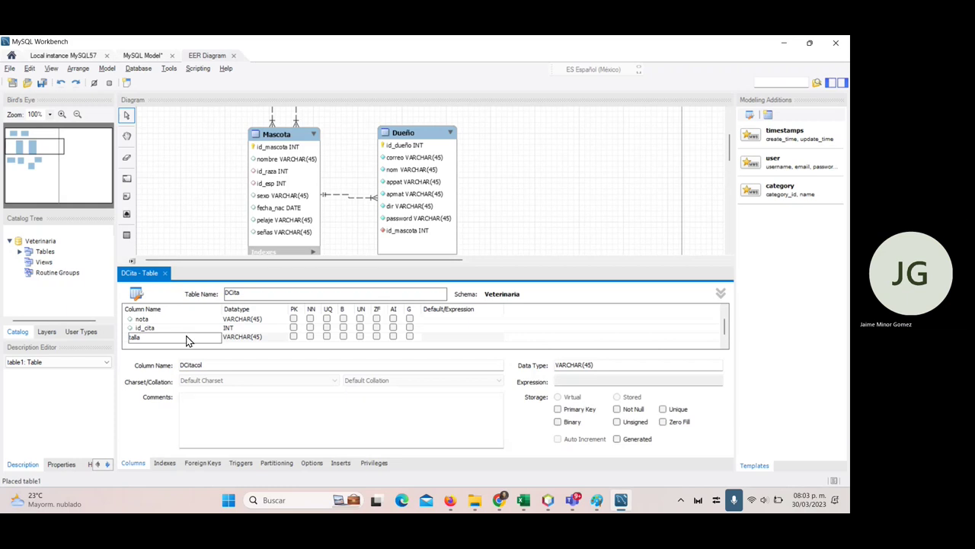
pyautogui.click(185, 336)
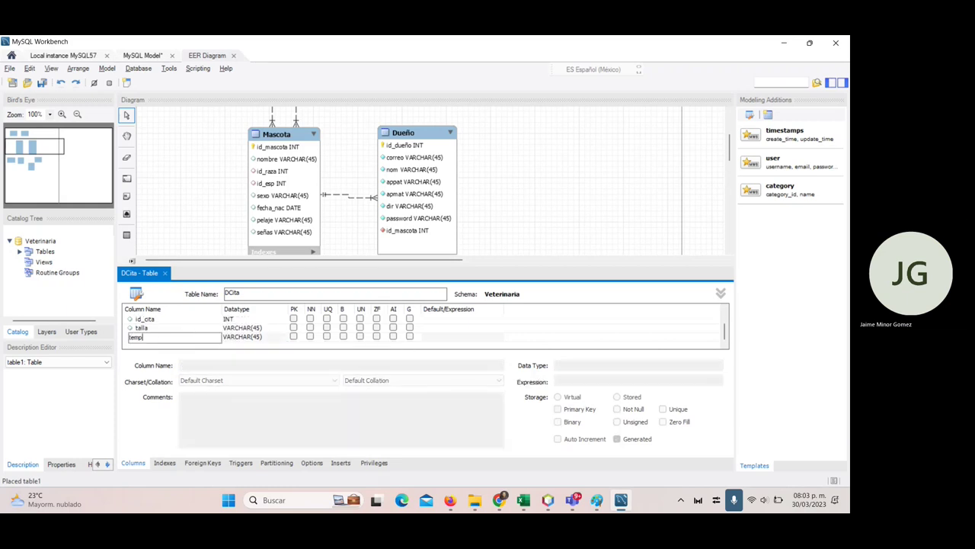
pyautogui.write('temp')
pyautogui.press('Tab')
# - Check the Excel field list, then add a diagnostico VARCHAR(45) column to DCita
pyautogui.hotkey('alt', 'Tab')
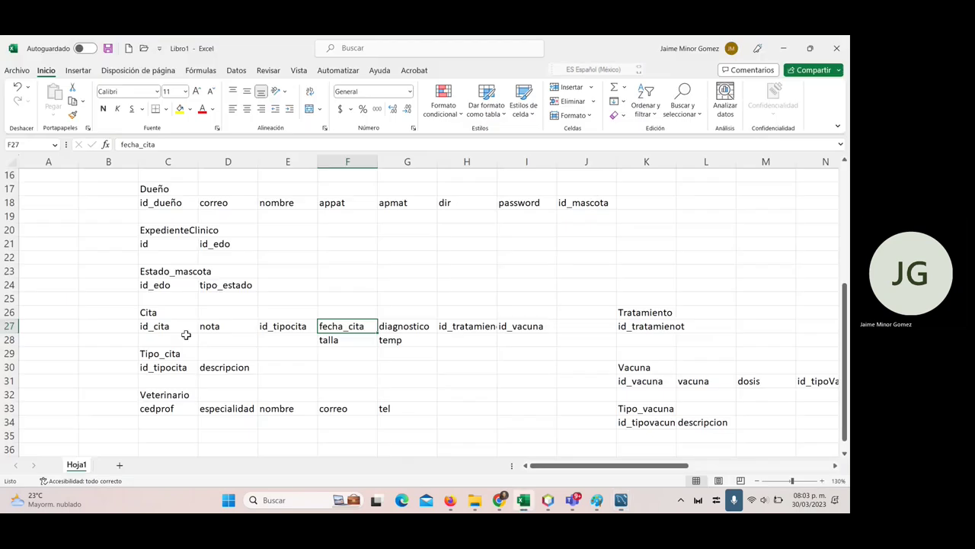
pyautogui.click(404, 325)
pyautogui.hotkey('alt', 'Tab')
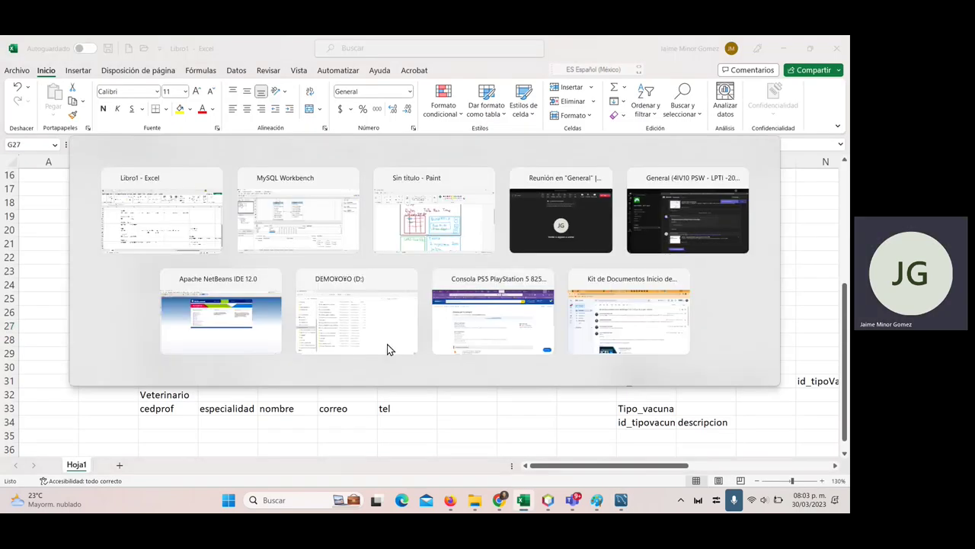
pyautogui.click(157, 339)
pyautogui.click(155, 347)
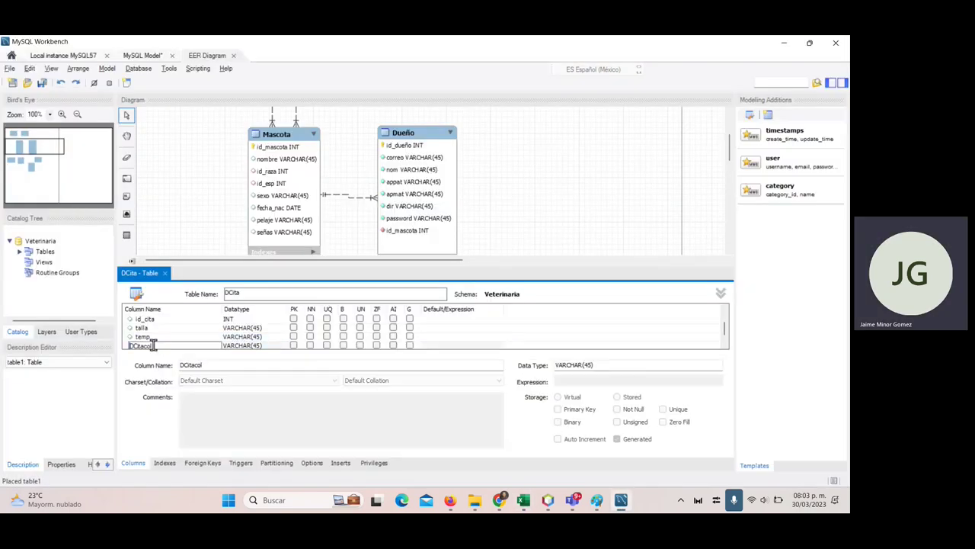
pyautogui.click(174, 345)
pyautogui.write('diagnosti')
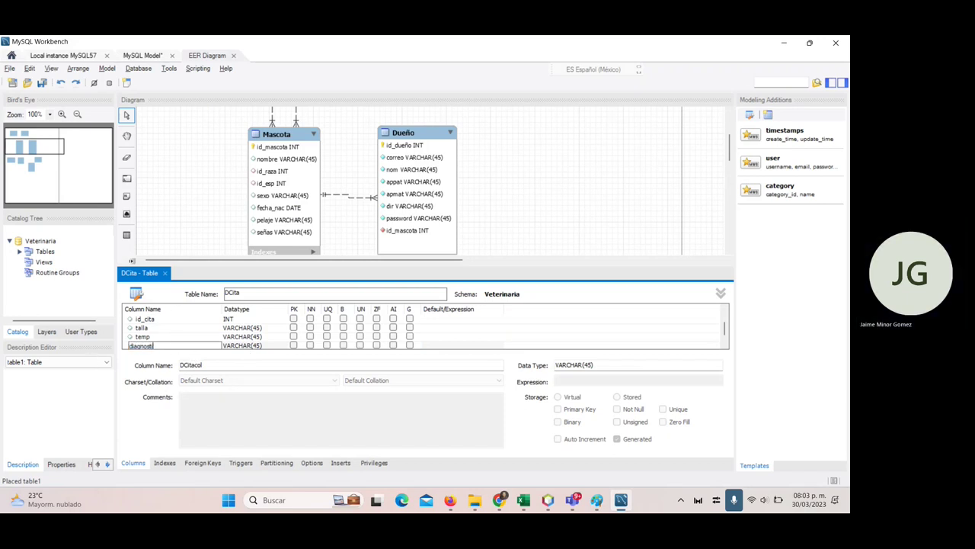
pyautogui.write('co')
pyautogui.press('Tab')
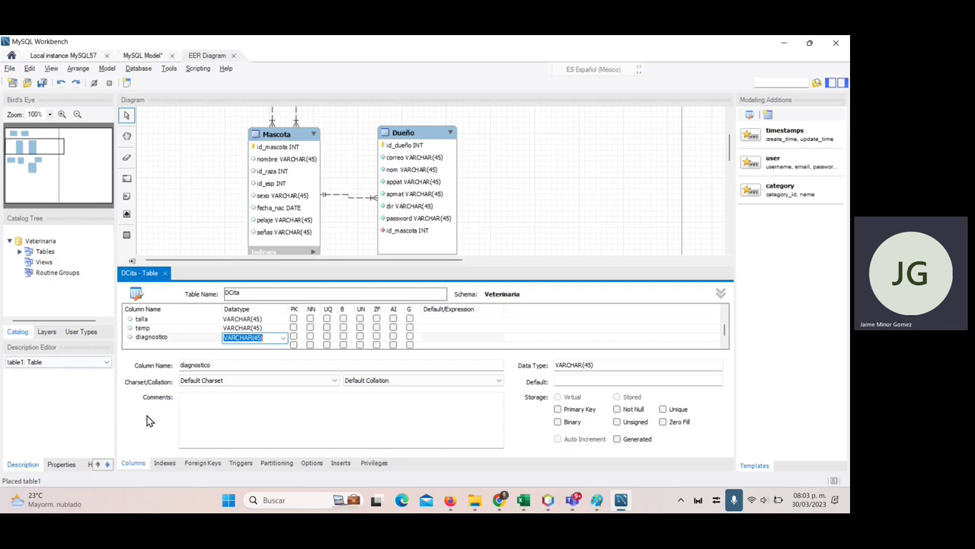
pyautogui.click(146, 348)
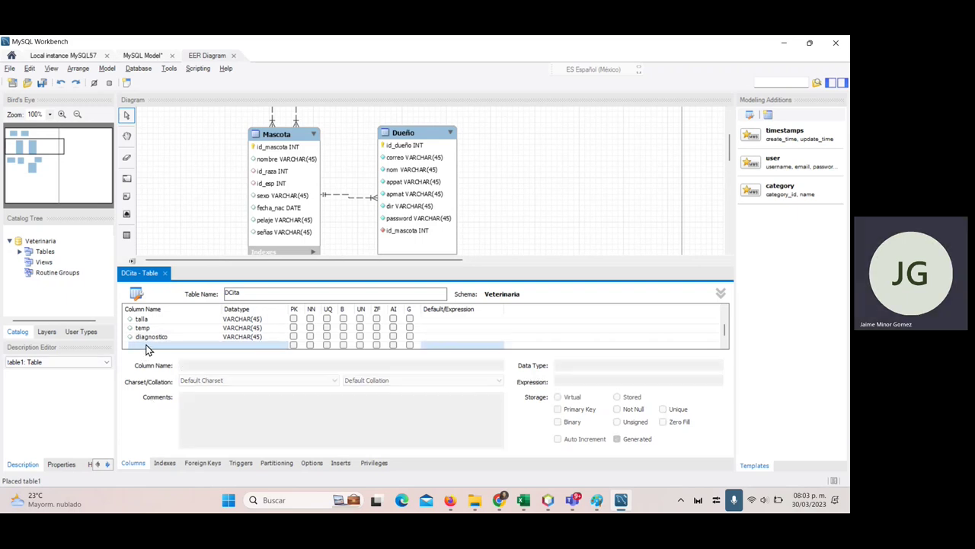
# - Start another new DCita column, typing id_cit as its name
pyautogui.click(147, 348)
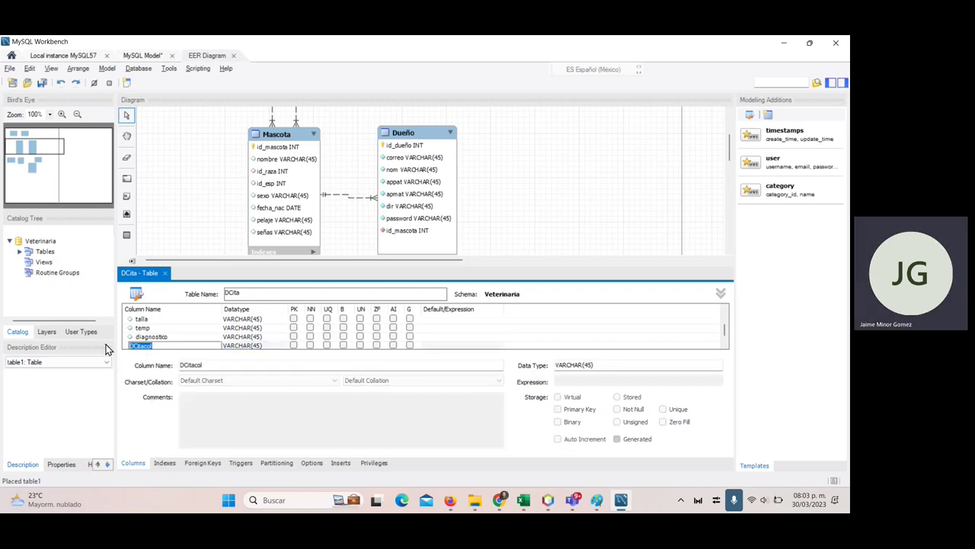
pyautogui.write('id_cit')
pyautogui.press('BackSpace')
pyautogui.press('BackSpace')
pyautogui.press('BackSpace')
pyautogui.press('BackSpace')
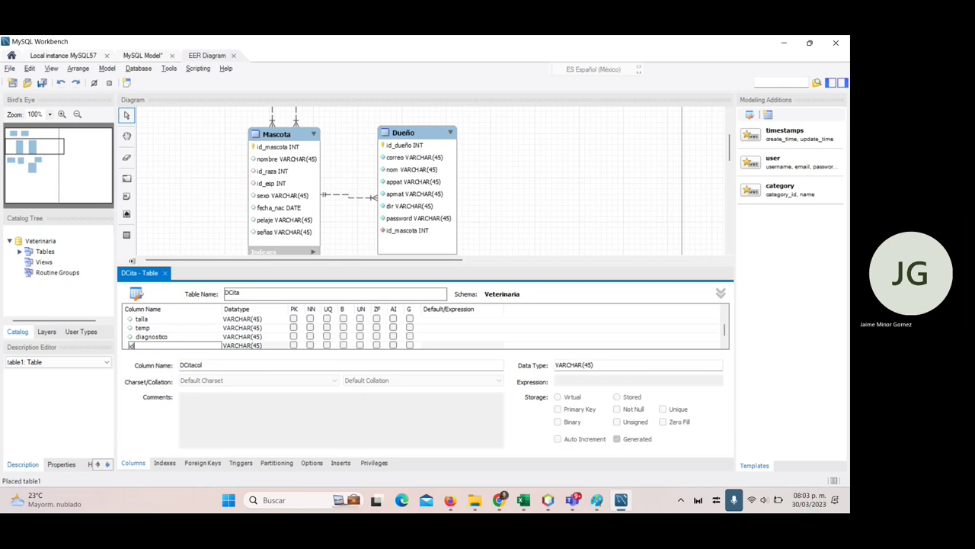
pyautogui.press('BackSpace')
pyautogui.press('BackSpace')
pyautogui.hotkey('alt', 'Tab')
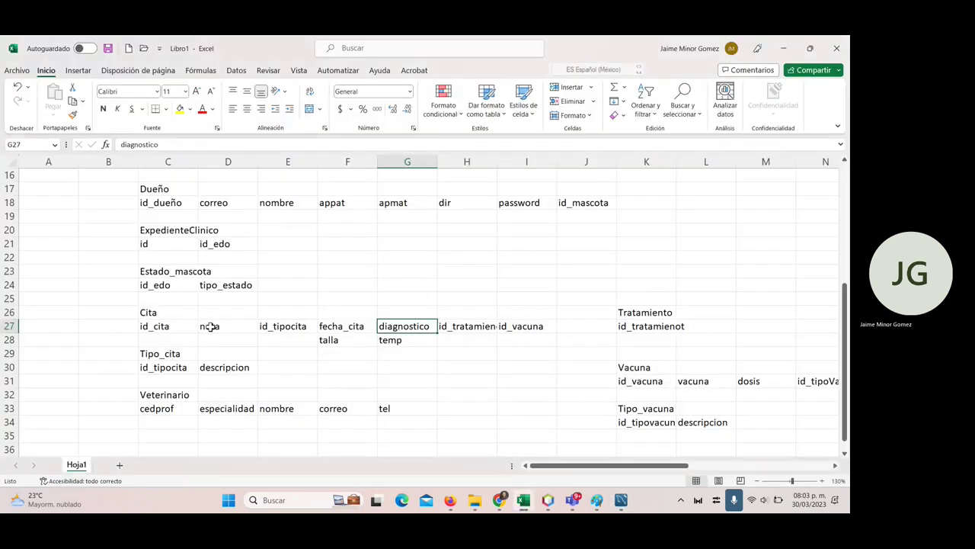
pyautogui.click(298, 331)
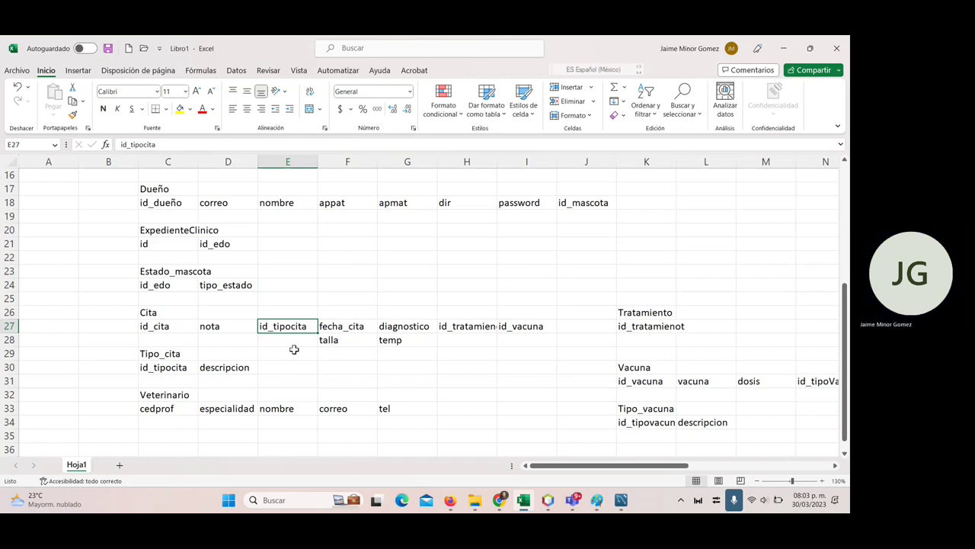
pyautogui.hotkey('alt', 'Tab')
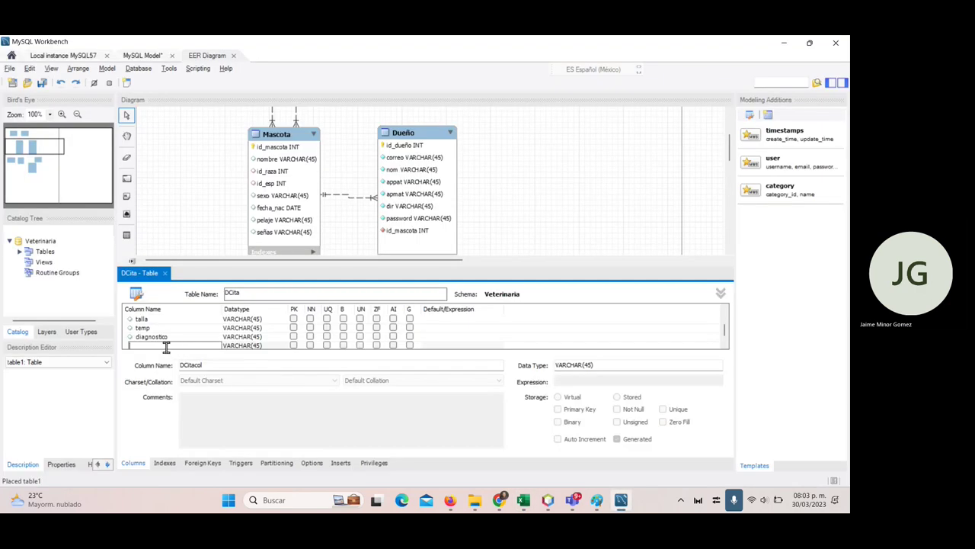
# - Add an id_tipocita column to DCita, dismissing the data type error
pyautogui.write('id_tipocita')
pyautogui.press('Tab')
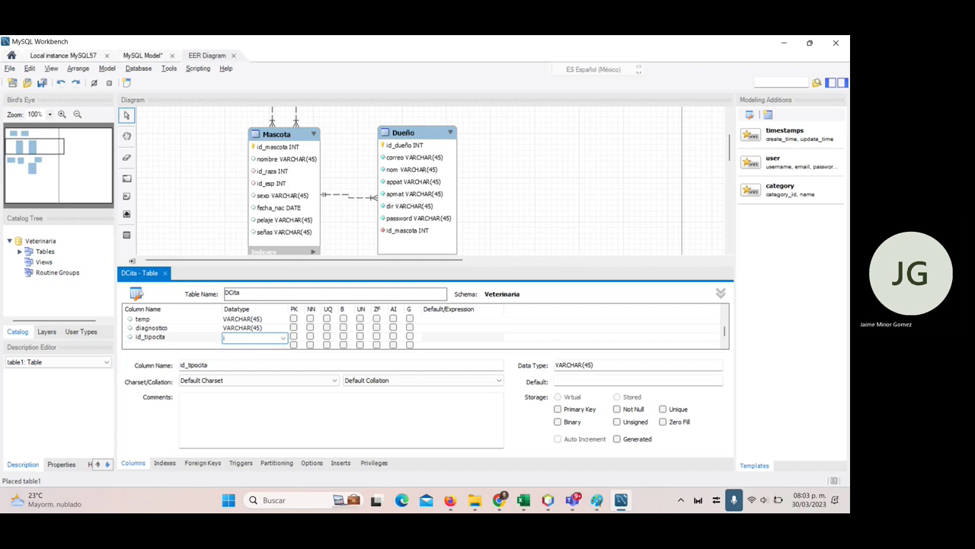
pyautogui.press('Return')
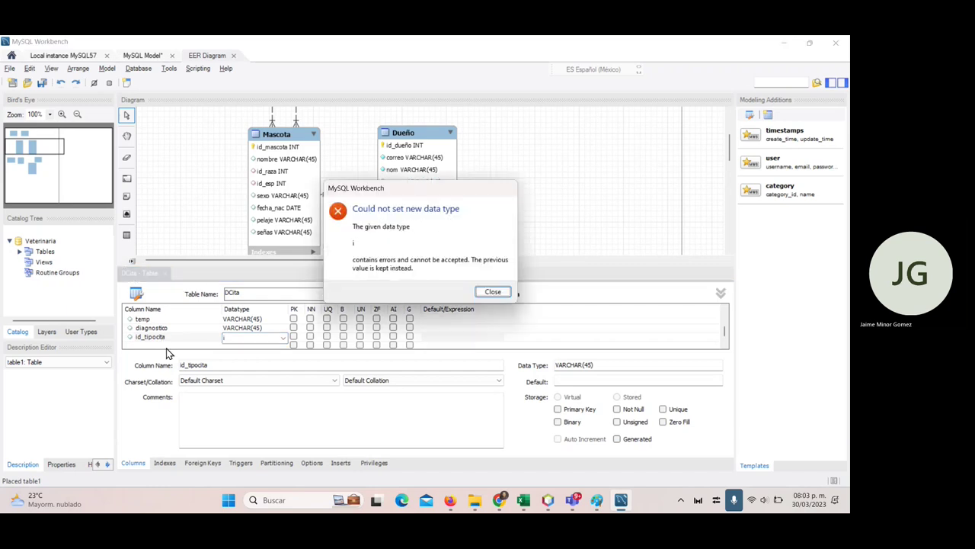
pyautogui.press('Return')
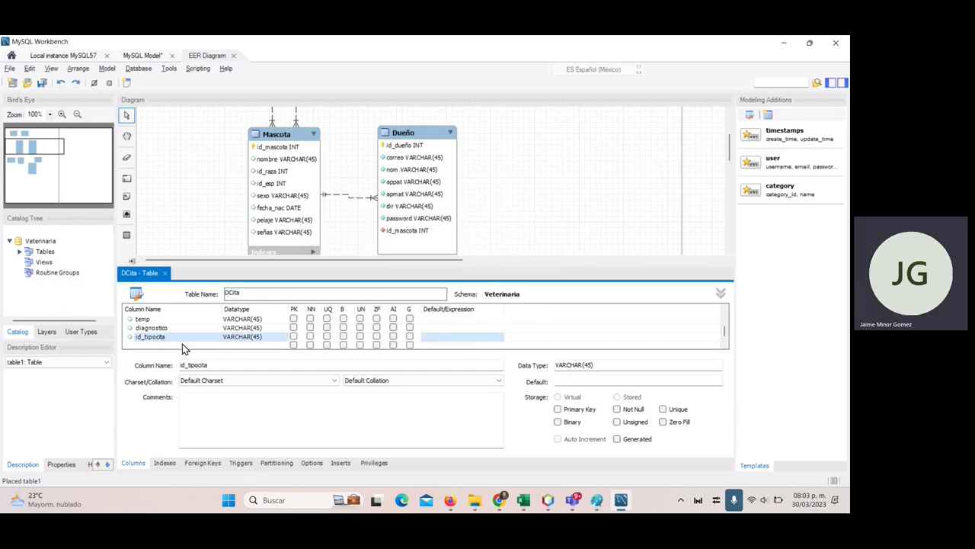
# - Add an id_tratamiento column to DCita and finish editing its columns
pyautogui.click(163, 346)
pyautogui.click(162, 345)
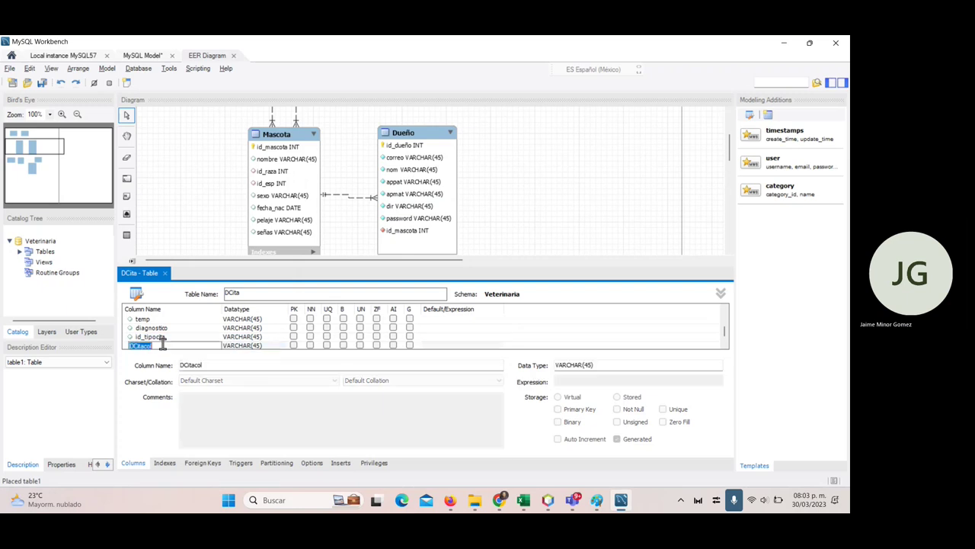
pyautogui.write('id_tratamiento')
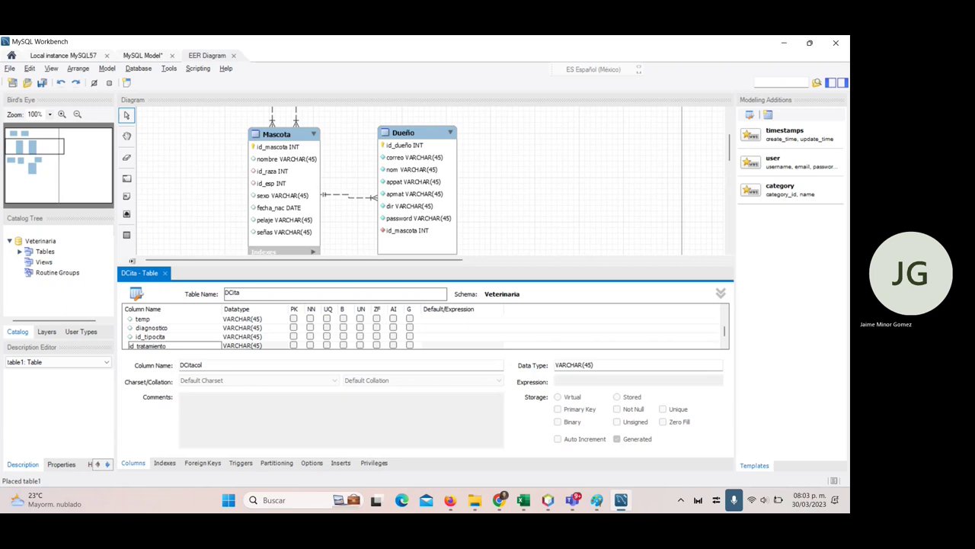
pyautogui.press('Tab')
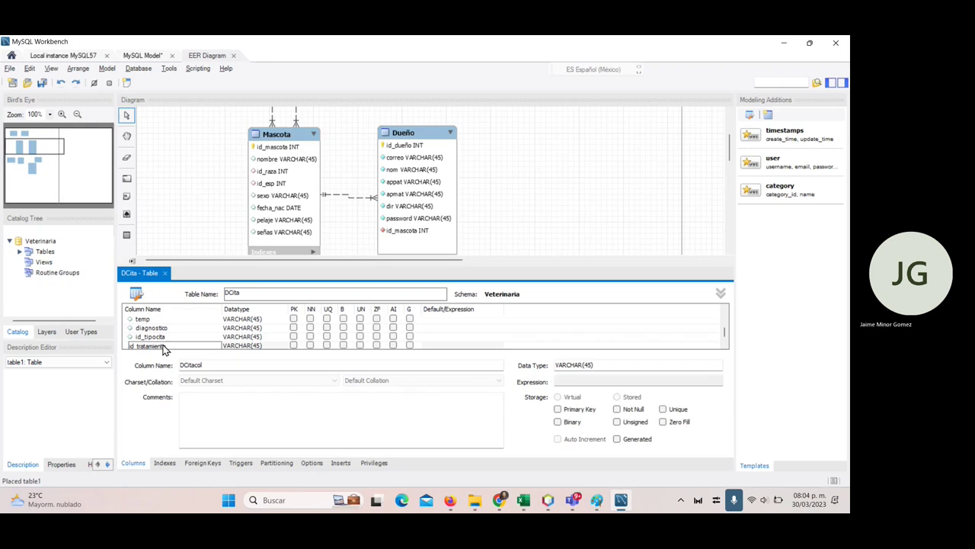
pyautogui.click(509, 243)
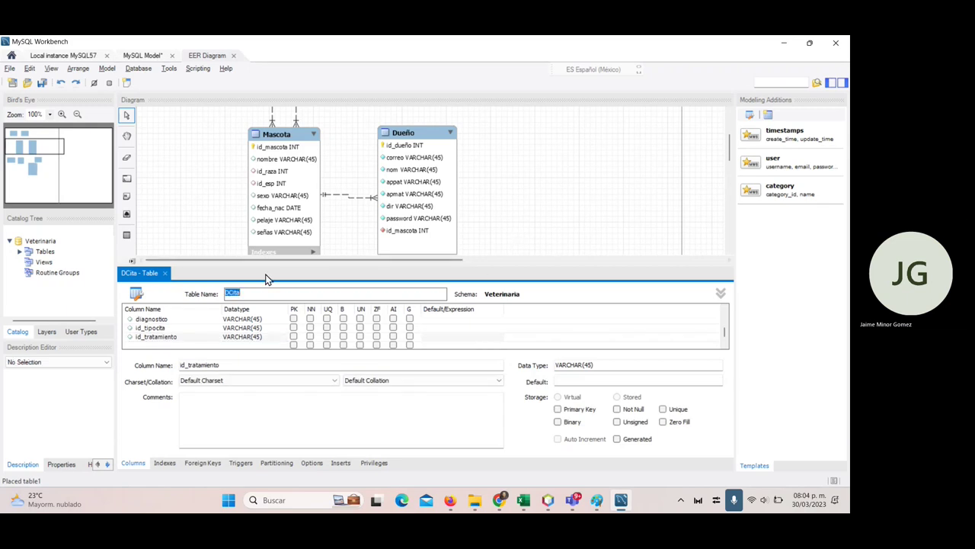
# - Place a new table on the diagram and name it Tipo_cita
pyautogui.click(164, 273)
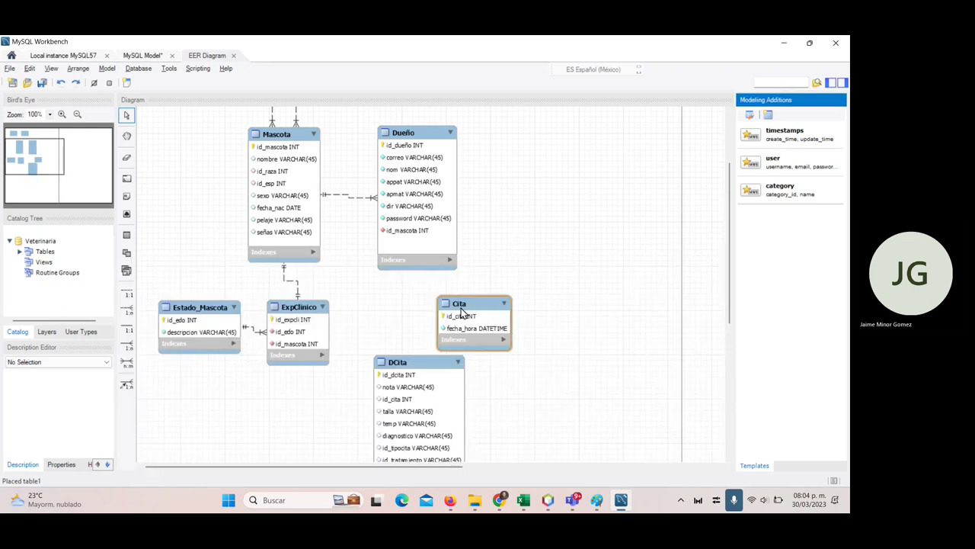
pyautogui.moveTo(462, 316); pyautogui.dragTo(485, 302)
pyautogui.scroll(-2, 531, 361)
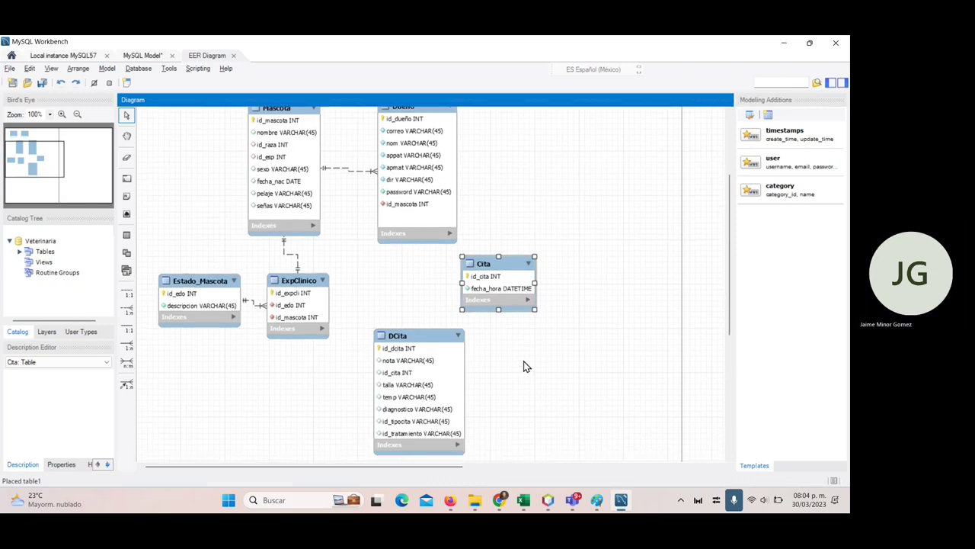
pyautogui.click(126, 236)
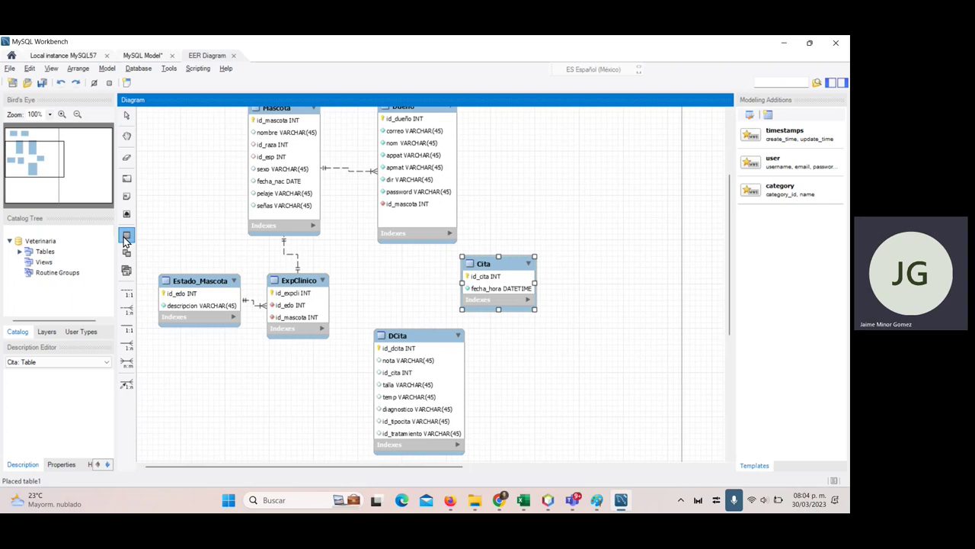
pyautogui.click(554, 370)
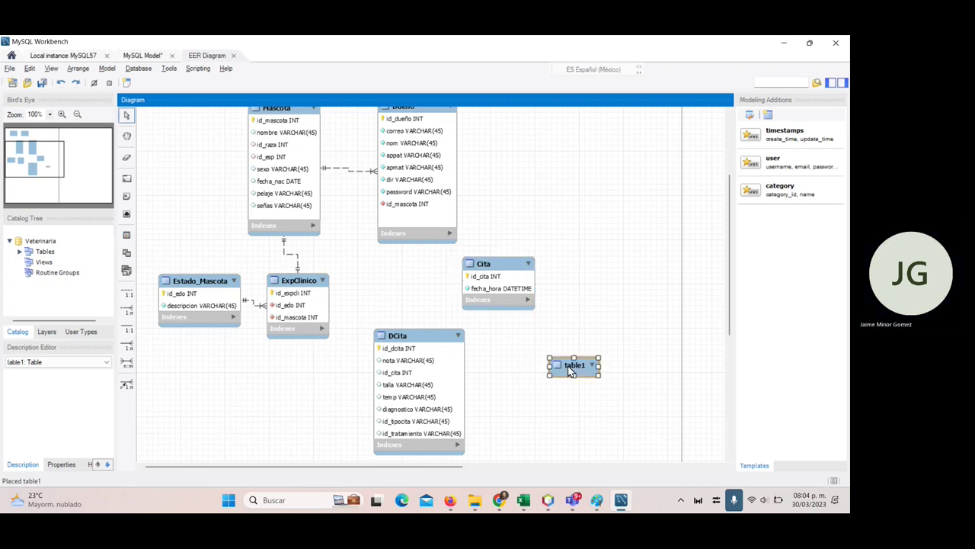
pyautogui.doubleClick(572, 369)
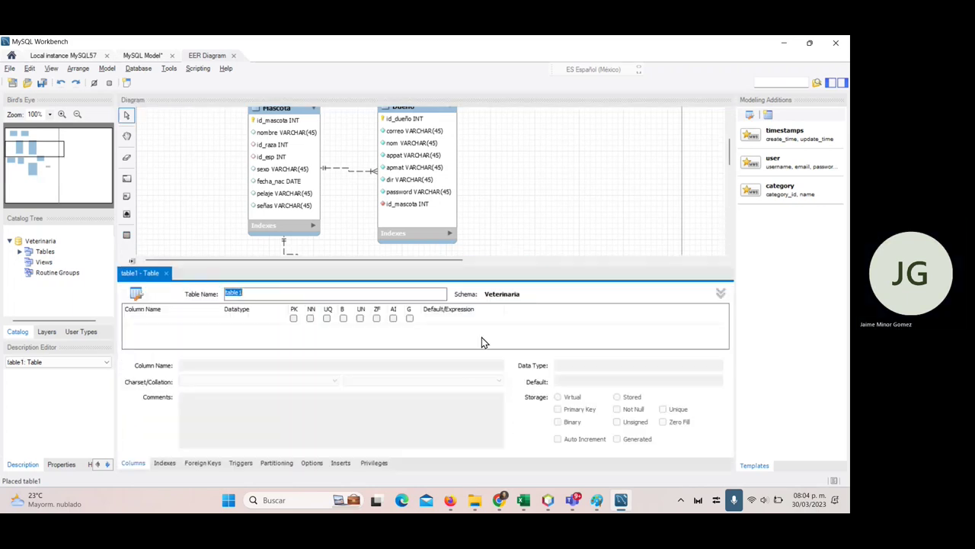
pyautogui.write('Tipo_cita')
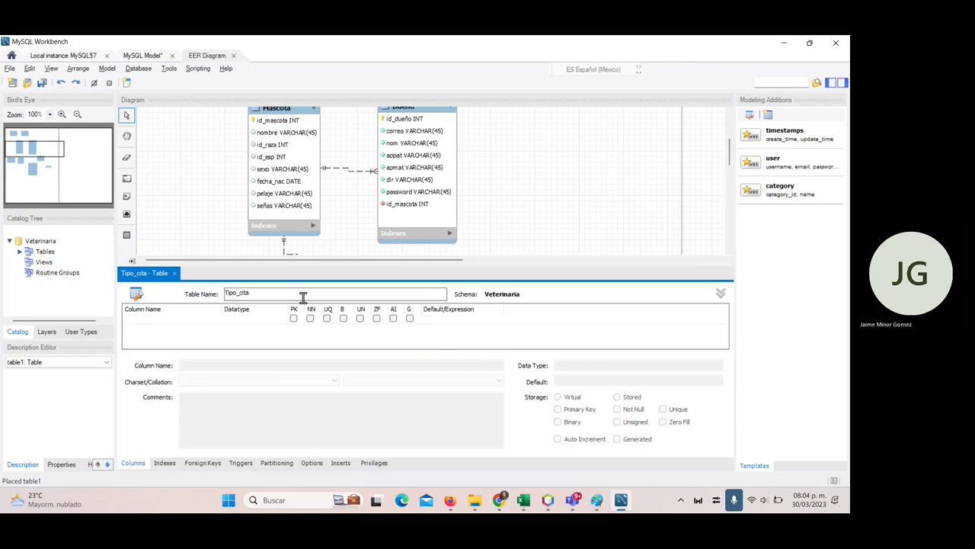
# - Give Tipo_cita an auto-increment id_tipocita key and a not-null descripcion column
pyautogui.click(158, 335)
pyautogui.click(156, 320)
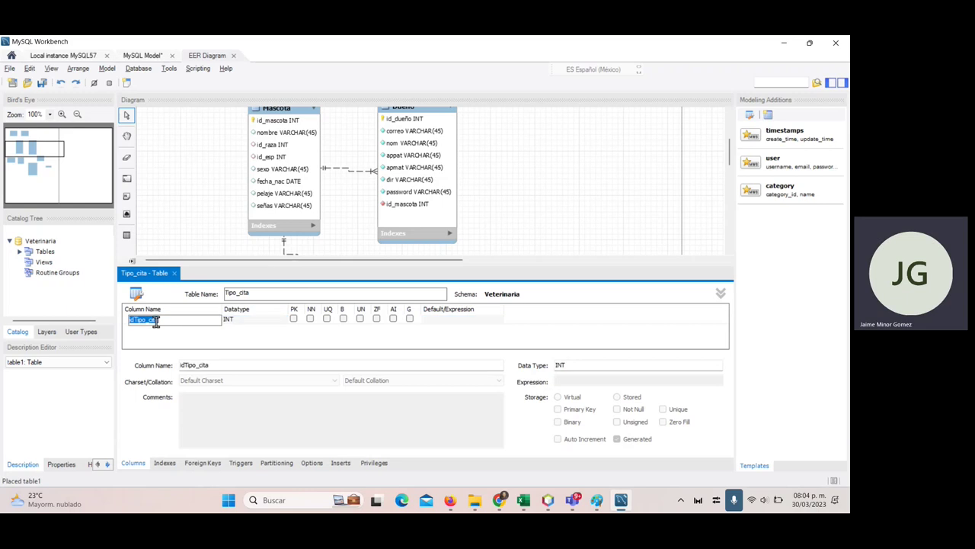
pyautogui.write('id_ti')
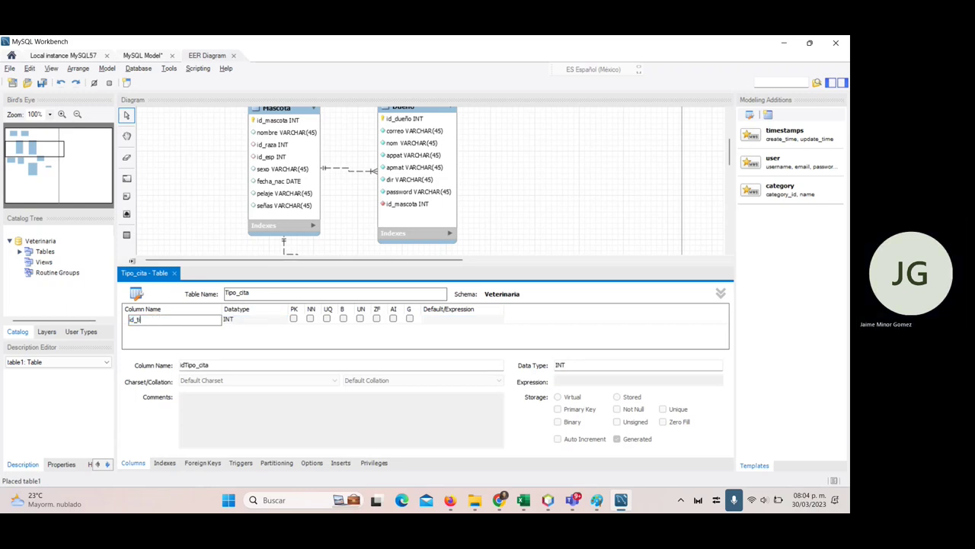
pyautogui.write('pocita')
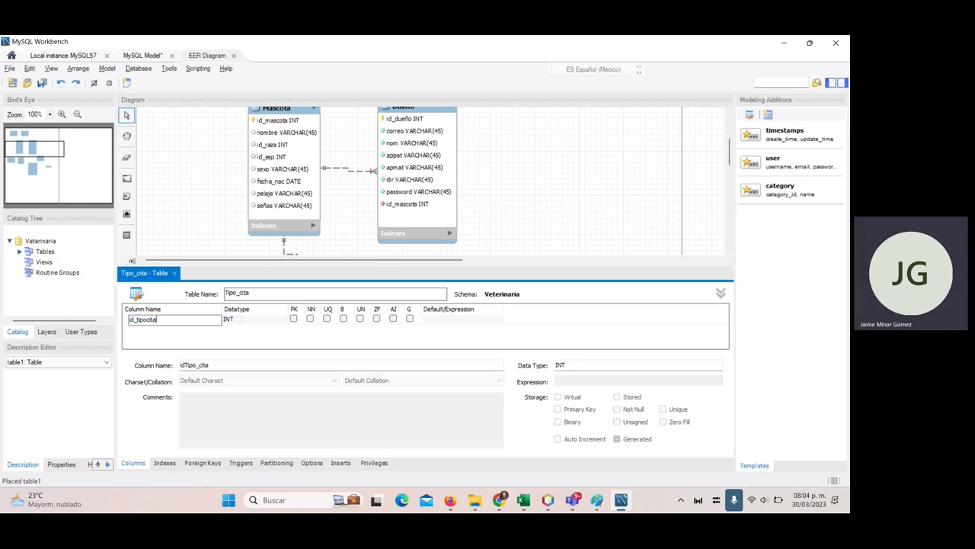
pyautogui.click(393, 319)
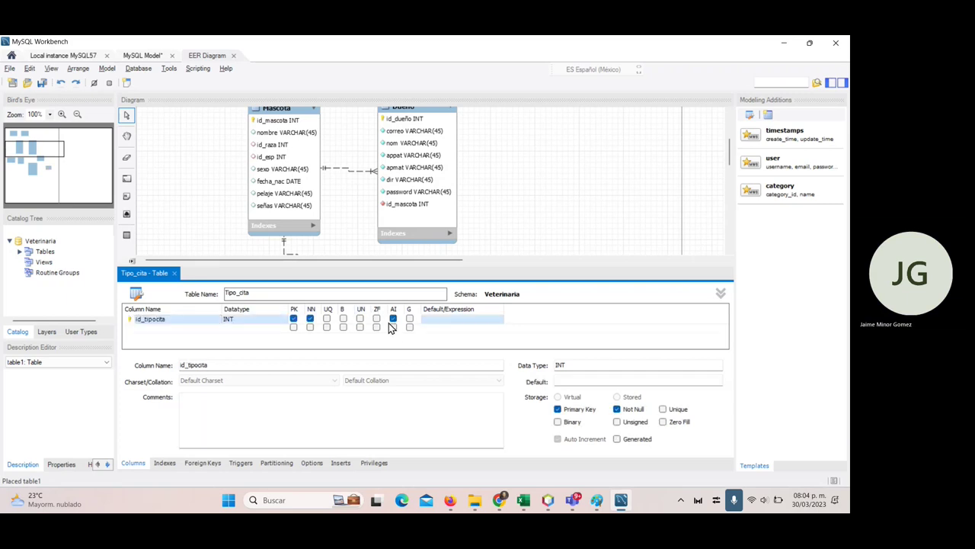
pyautogui.click(161, 328)
pyautogui.write('de')
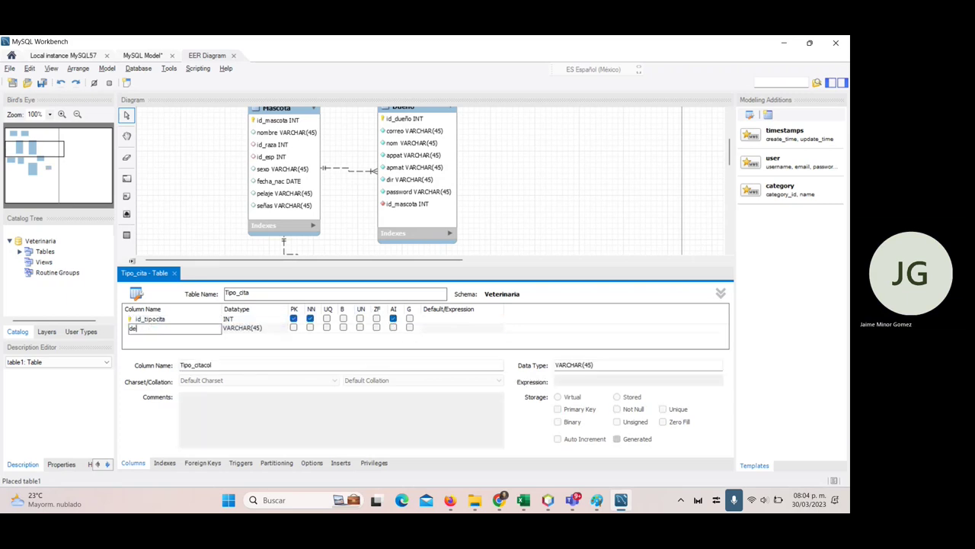
pyautogui.write('scripcion')
pyautogui.click(311, 328)
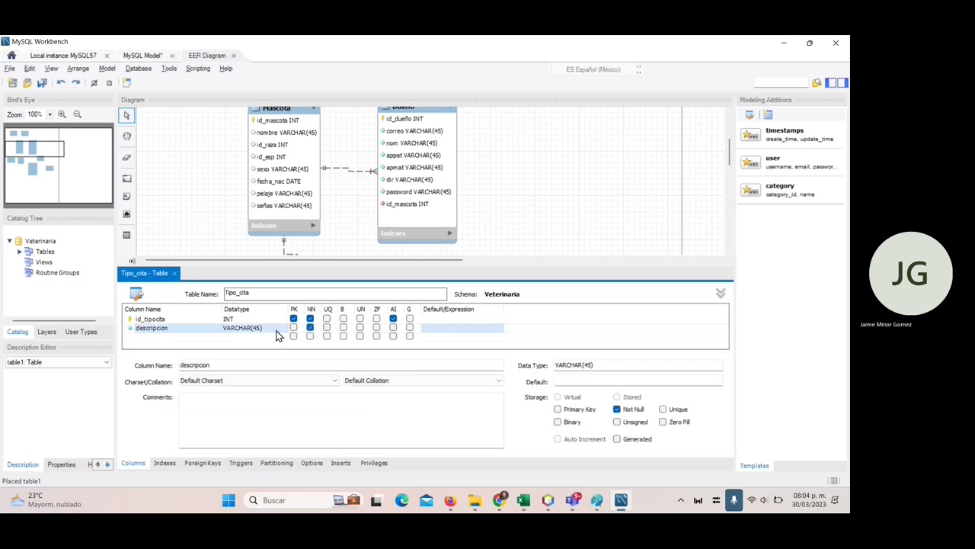
# - Close the Tipo_cita editor and place another new table1 on the diagram
pyautogui.click(173, 273)
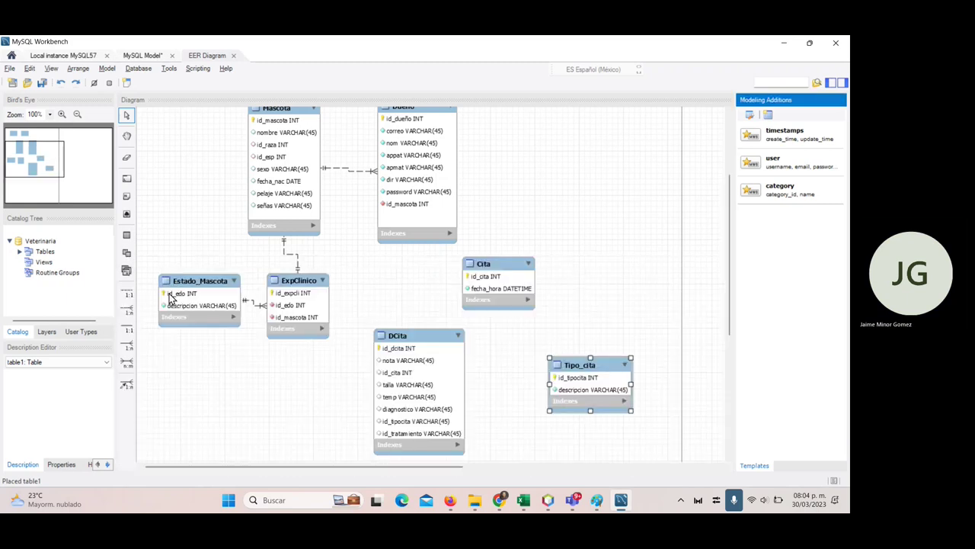
pyautogui.click(127, 235)
pyautogui.click(582, 311)
pyautogui.click(591, 318)
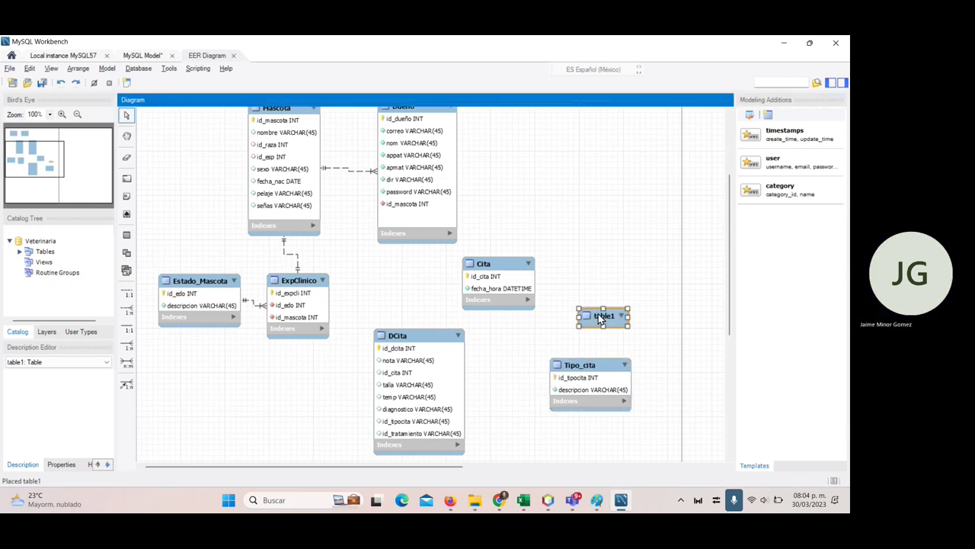
# - Rename table1 to Tratamiento and add id_tratamiento as its first column
pyautogui.doubleClick(611, 318)
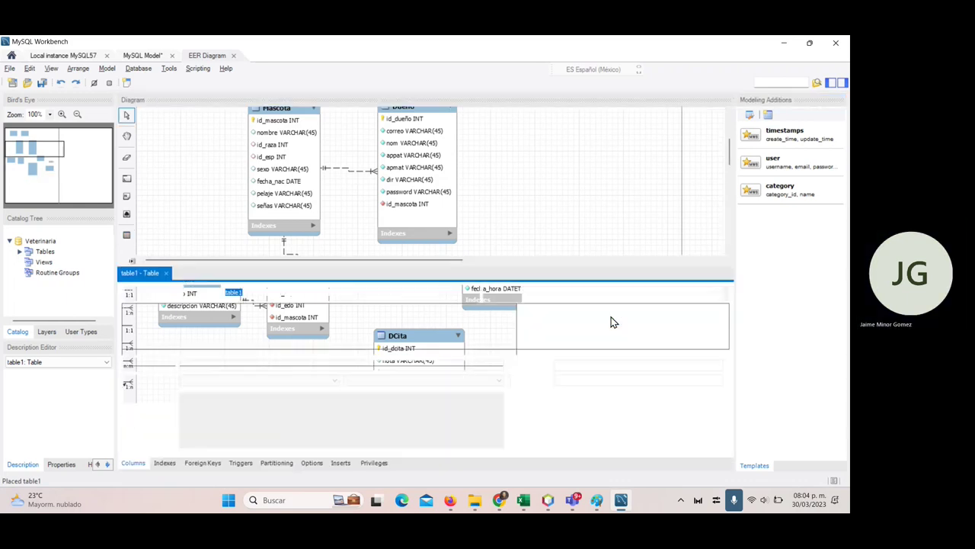
pyautogui.hotkey('alt', 'Tab')
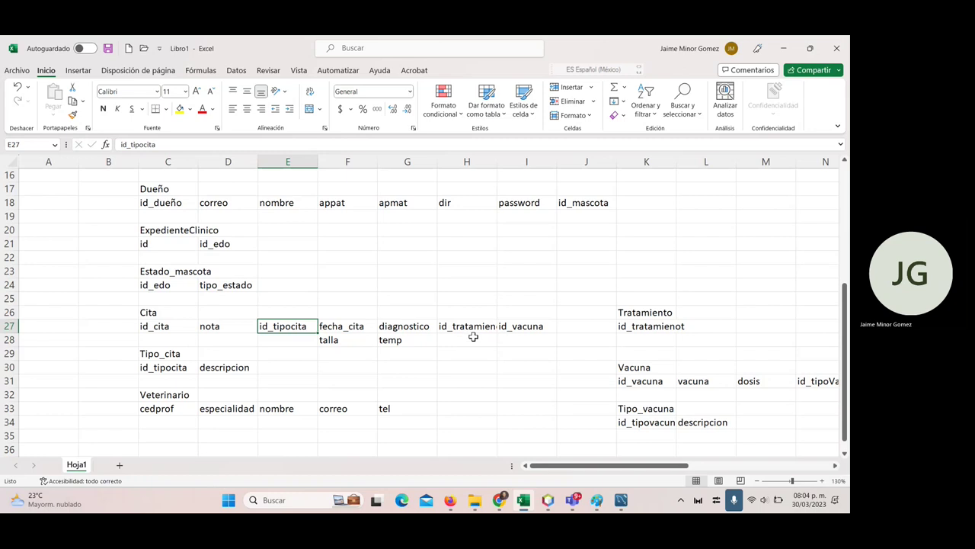
pyautogui.hotkey('alt', 'Tab')
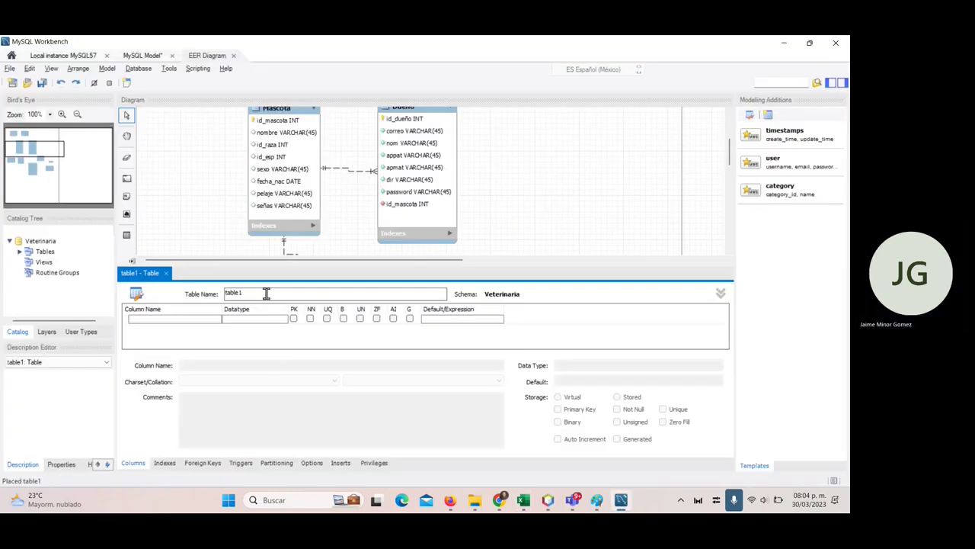
pyautogui.click(255, 295)
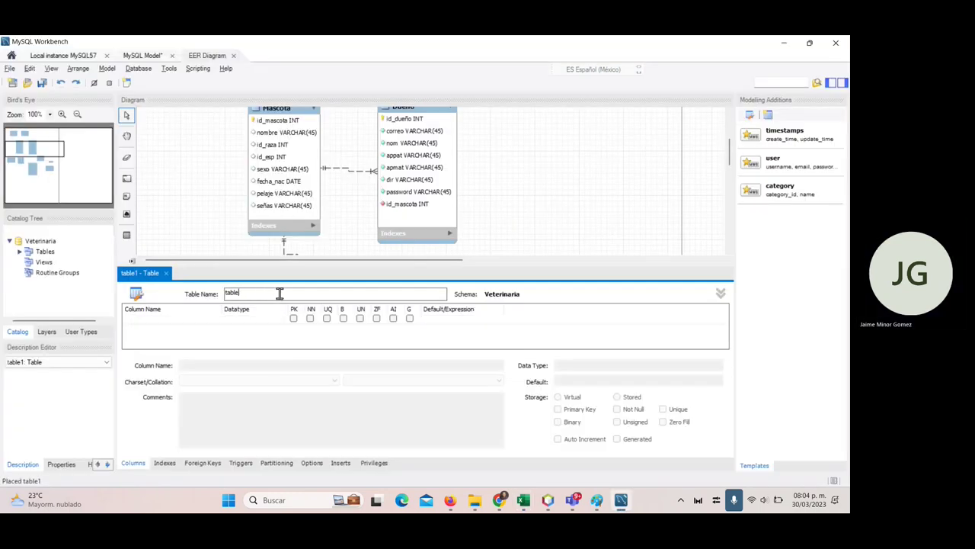
pyautogui.press('BackSpace')
pyautogui.press('BackSpace')
pyautogui.press('BackSpace')
pyautogui.press('BackSpace')
pyautogui.press('BackSpace')
pyautogui.write('Tratamiento')
pyautogui.doubleClick(170, 321)
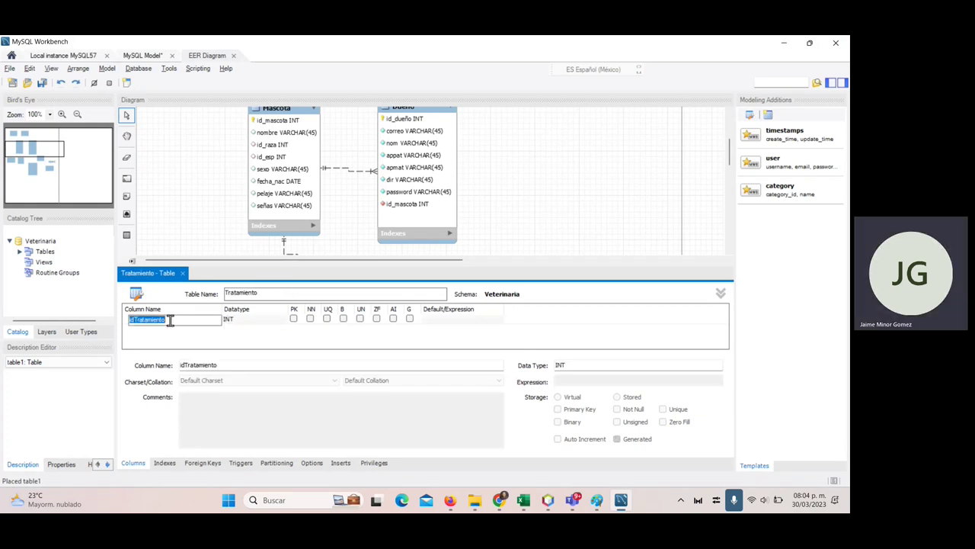
pyautogui.write('id_tratamiento')
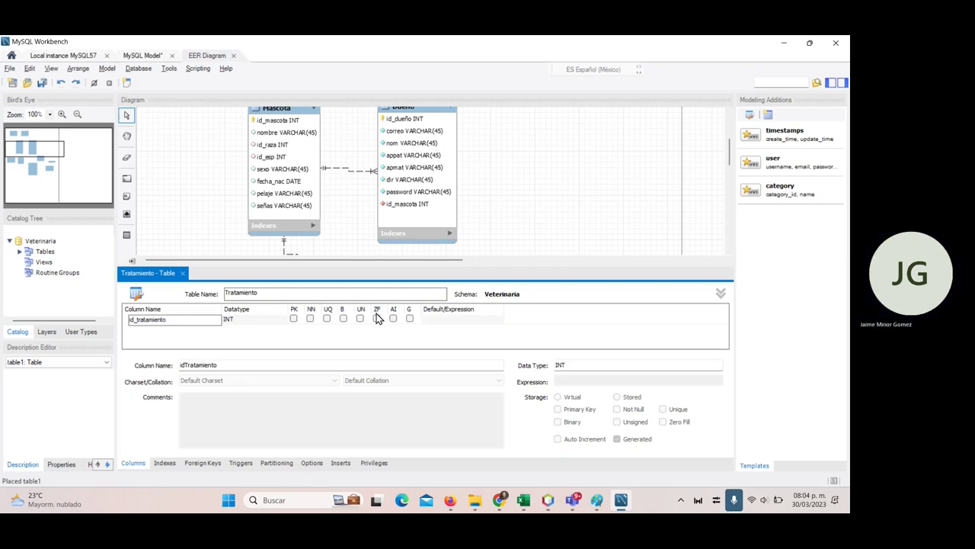